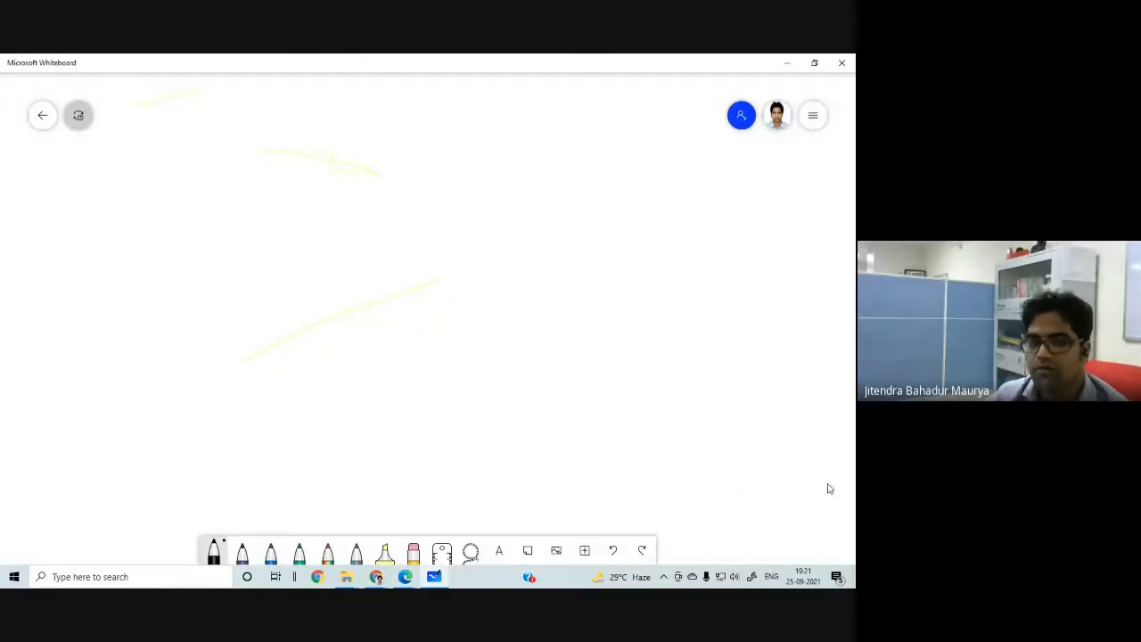
Step: Draw black test strokes on the whiteboard and undo them together with the leftover yellow marks
{"action": "left_click_drag", "start_coordinate": [261, 202], "coordinate": [215, 396]}
{"action": "left_click_drag", "start_coordinate": [434, 364], "coordinate": [532, 526]}
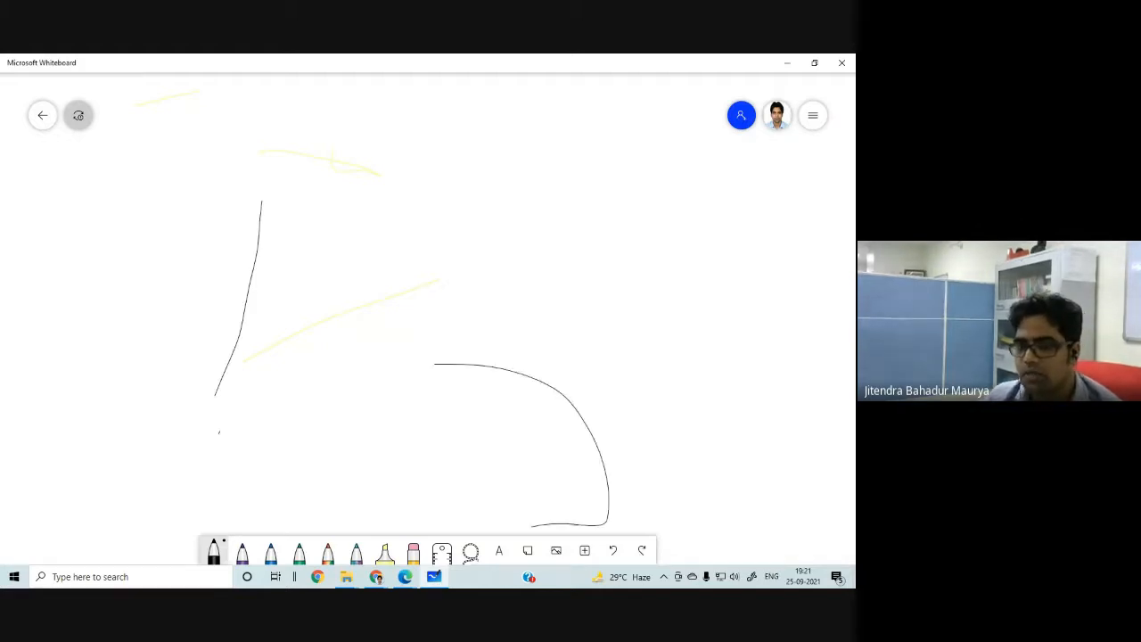
{"action": "key", "text": "ctrl+z"}
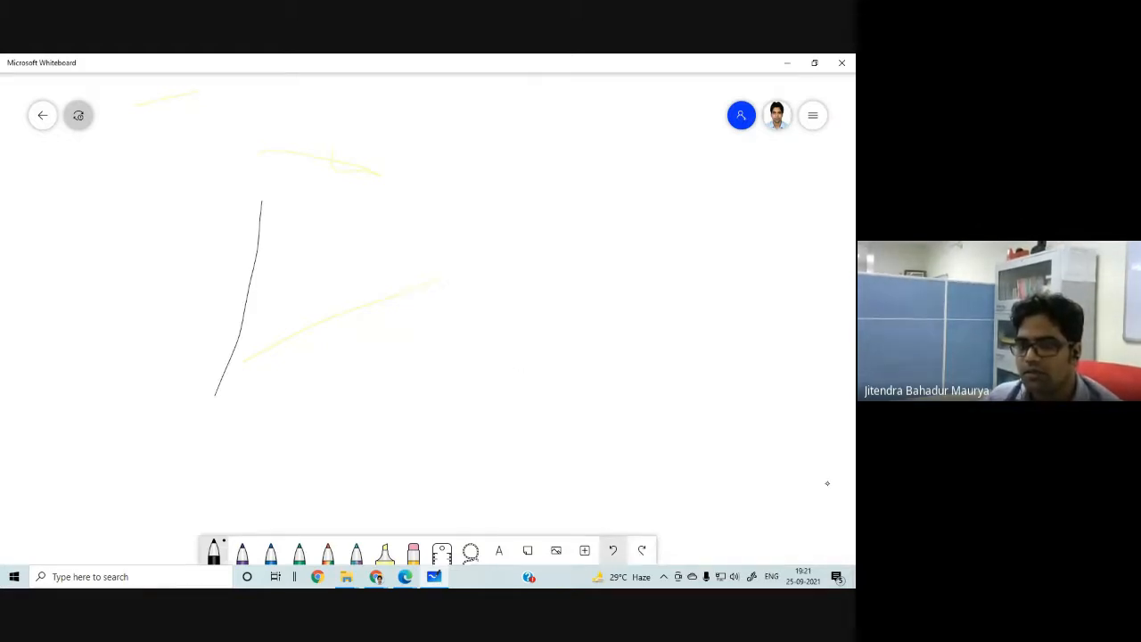
{"action": "key", "text": "ctrl+z"}
{"action": "left_click_drag", "start_coordinate": [339, 420], "coordinate": [209, 440]}
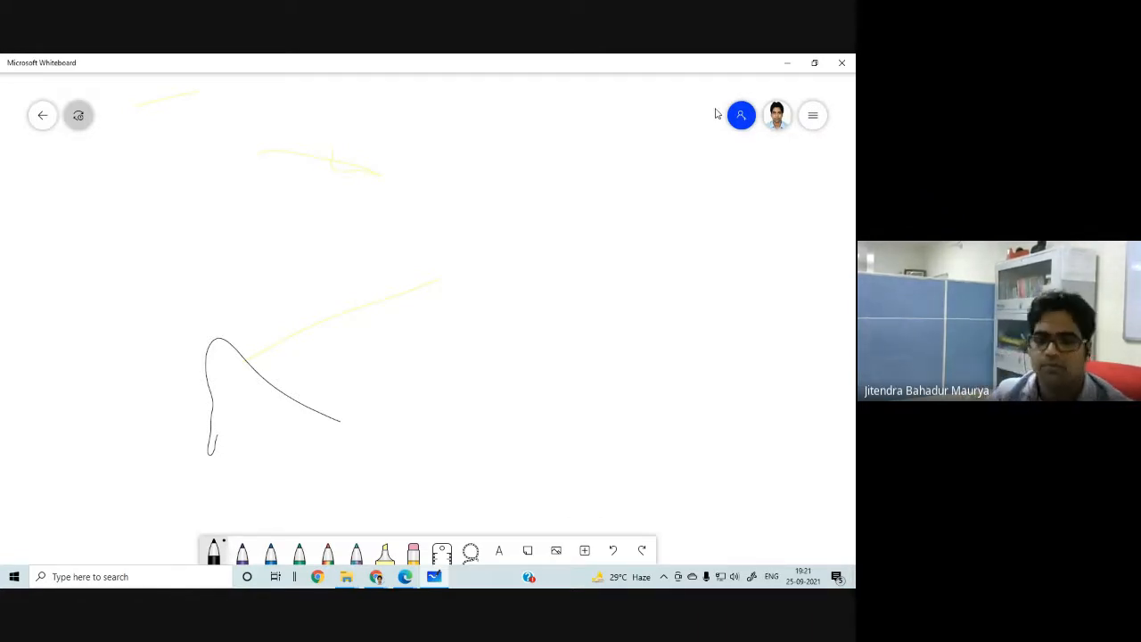
{"action": "left_click", "coordinate": [611, 555]}
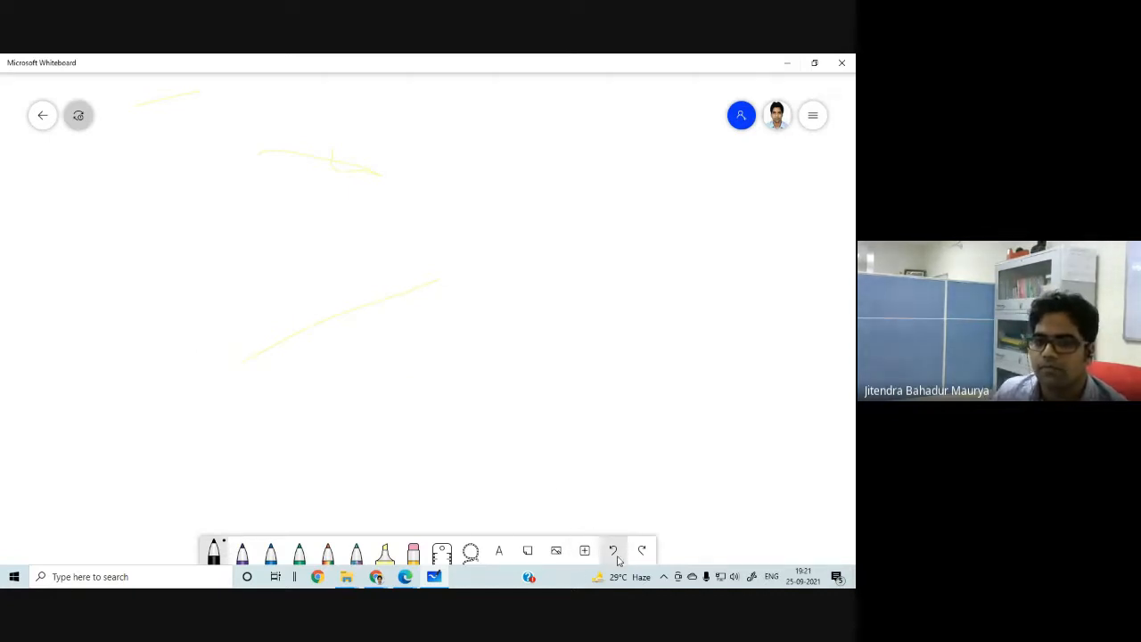
{"action": "left_click", "coordinate": [613, 553]}
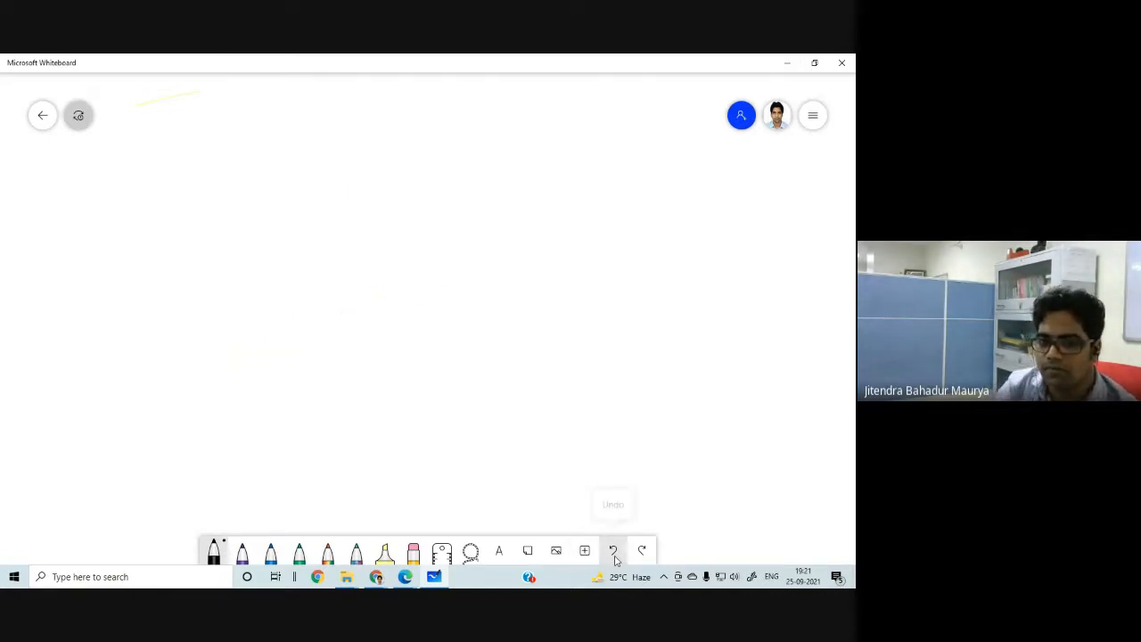
{"action": "mouse_move", "coordinate": [195, 168]}
{"action": "left_mouse_down"}
{"action": "mouse_move", "coordinate": [173, 369]}
{"action": "mouse_move", "coordinate": [184, 462]}
{"action": "left_mouse_up"}
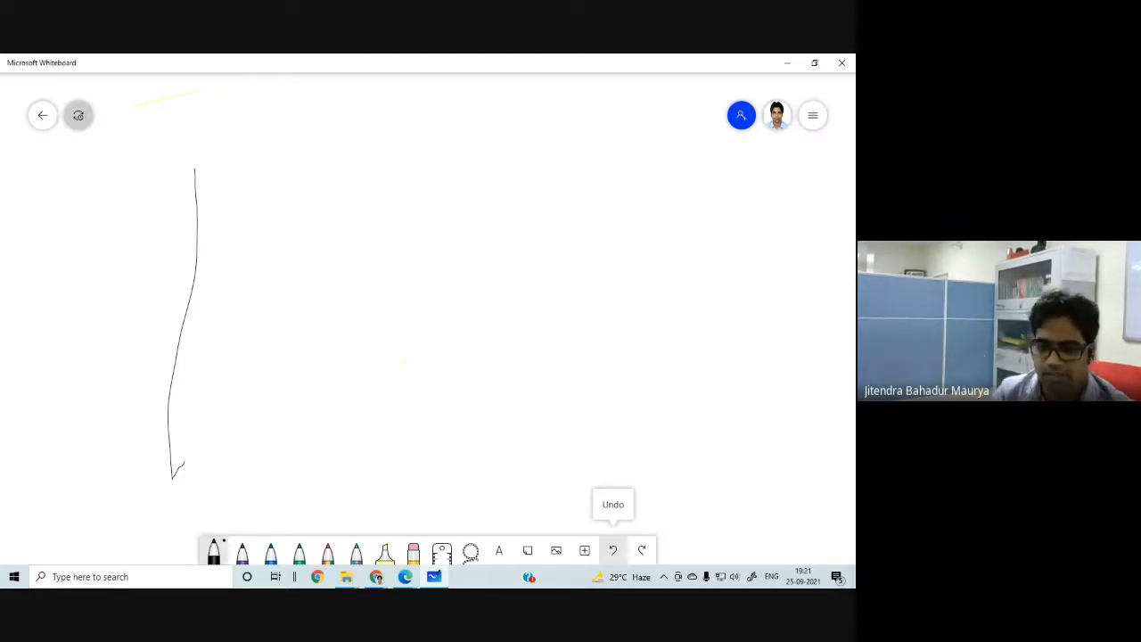
{"action": "mouse_move", "coordinate": [209, 417]}
{"action": "left_mouse_down"}
{"action": "mouse_move", "coordinate": [258, 389]}
{"action": "mouse_move", "coordinate": [226, 539]}
{"action": "left_mouse_up"}
{"action": "left_click", "coordinate": [215, 550]}
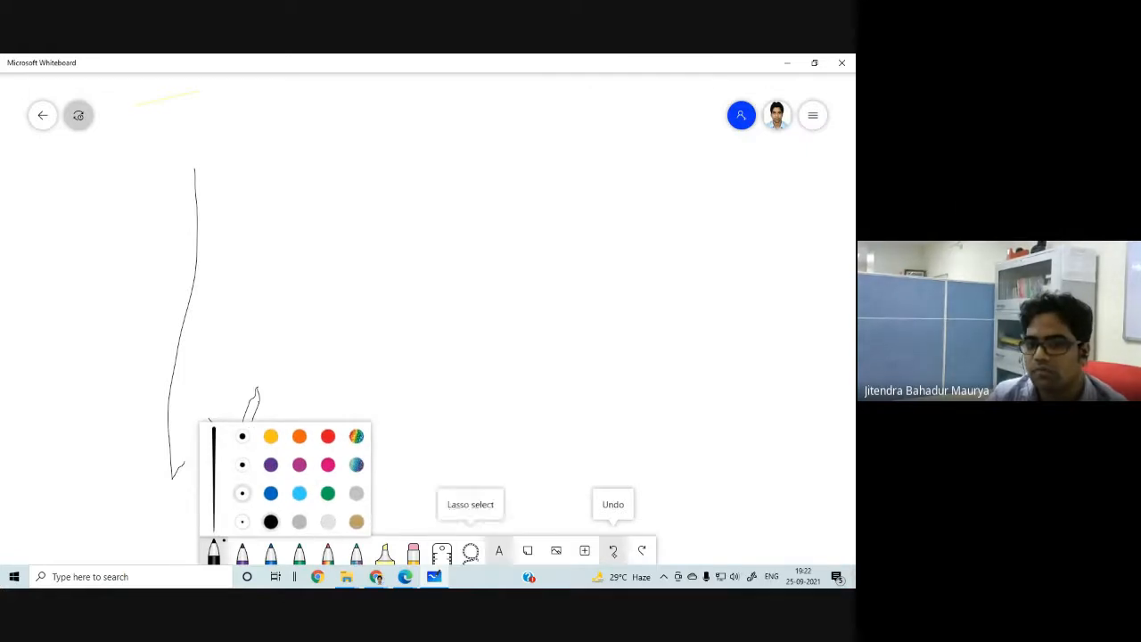
{"action": "left_click", "coordinate": [613, 550]}
{"action": "left_click", "coordinate": [612, 550]}
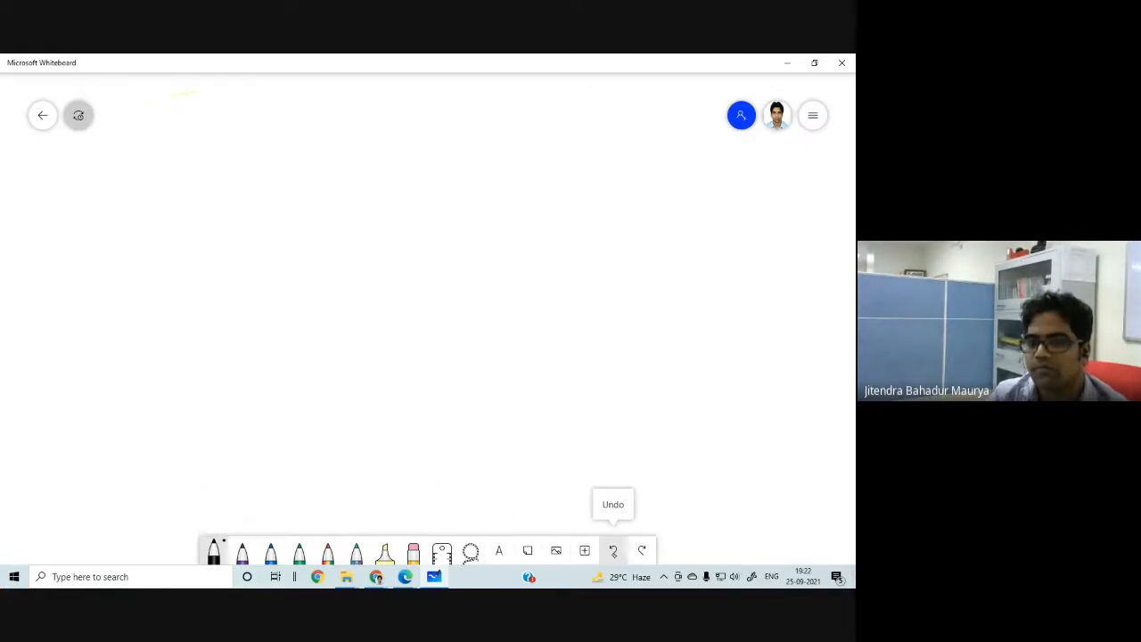
{"action": "left_click_drag", "start_coordinate": [296, 487], "coordinate": [413, 506]}
{"action": "left_click_drag", "start_coordinate": [219, 501], "coordinate": [283, 517]}
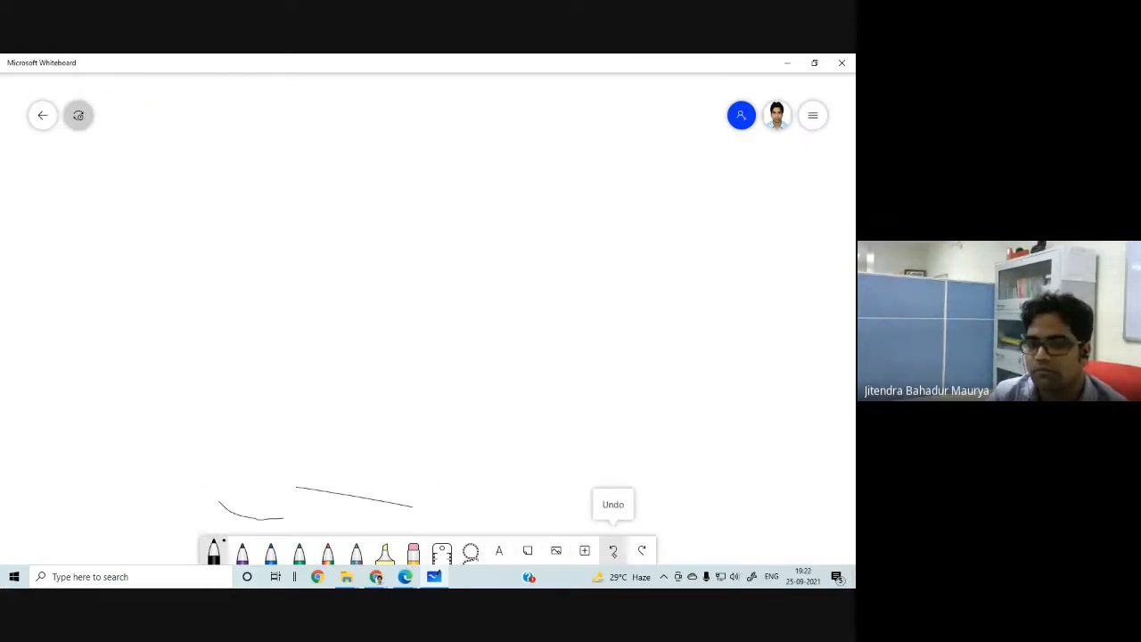
{"action": "left_click", "coordinate": [612, 550]}
{"action": "left_click", "coordinate": [612, 549]}
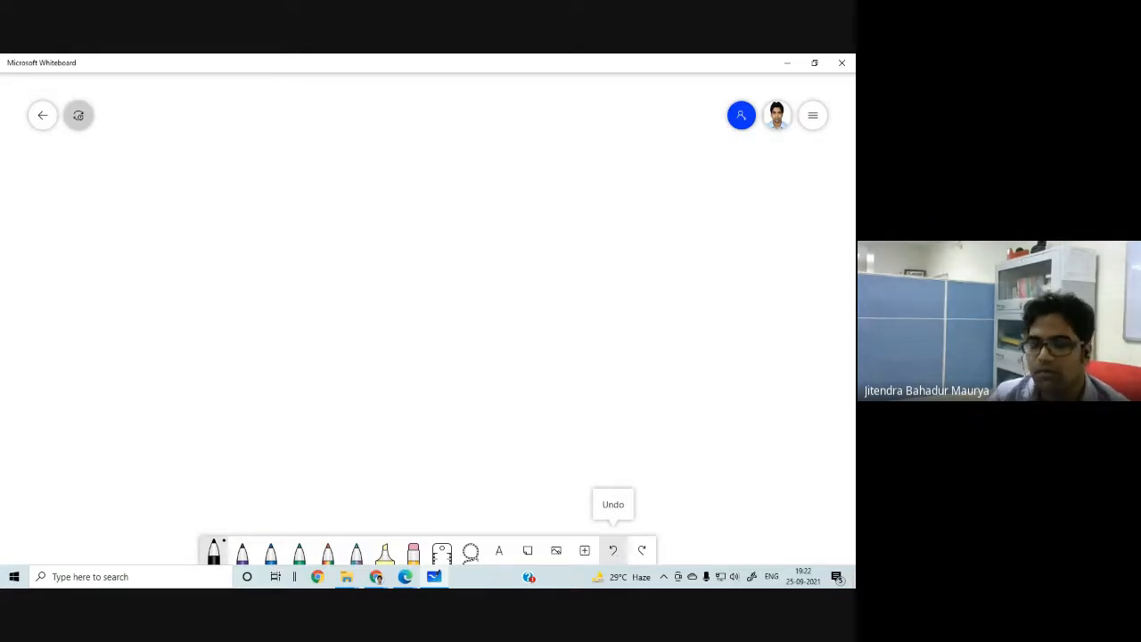
Step: Handwrite the heading "COMSOL" in black near the top of the whiteboard and underline it
{"action": "left_click_drag", "start_coordinate": [220, 207], "coordinate": [248, 240]}
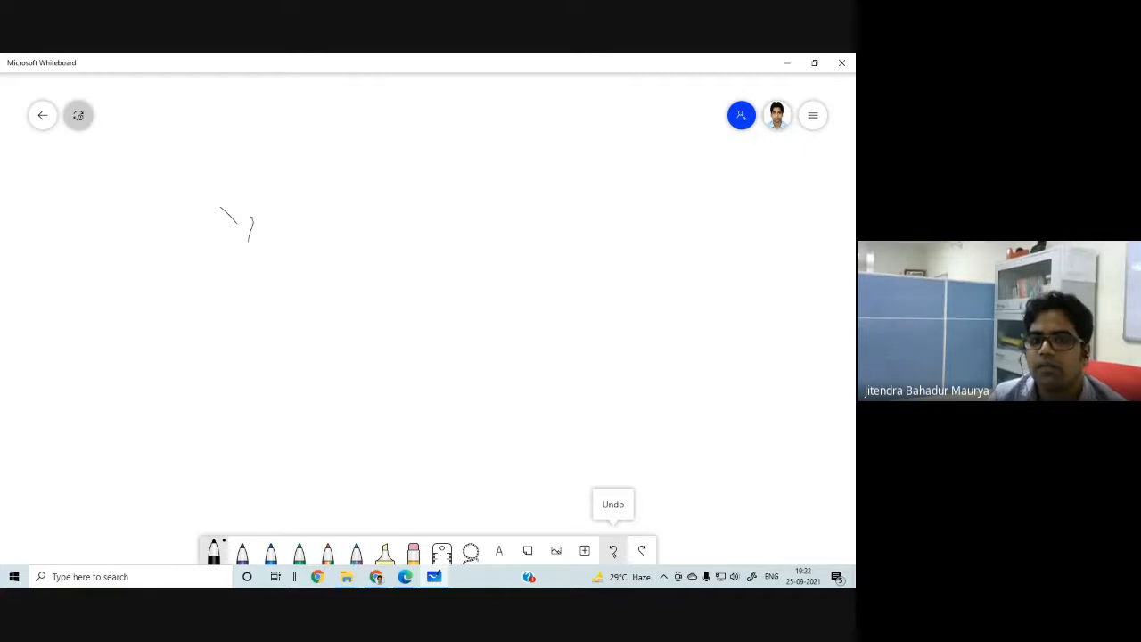
{"action": "mouse_move", "coordinate": [356, 141]}
{"action": "left_mouse_down"}
{"action": "mouse_move", "coordinate": [353, 157]}
{"action": "mouse_move", "coordinate": [370, 141]}
{"action": "left_mouse_up"}
{"action": "mouse_move", "coordinate": [382, 157]}
{"action": "left_mouse_down"}
{"action": "mouse_move", "coordinate": [386, 139]}
{"action": "mouse_move", "coordinate": [421, 157]}
{"action": "left_mouse_up"}
{"action": "left_click", "coordinate": [419, 137]}
{"action": "left_click_drag", "start_coordinate": [435, 140], "coordinate": [424, 155]}
{"action": "left_click_drag", "start_coordinate": [452, 134], "coordinate": [444, 142]}
{"action": "left_click_drag", "start_coordinate": [453, 136], "coordinate": [465, 159]}
{"action": "left_click_drag", "start_coordinate": [336, 172], "coordinate": [465, 166]}
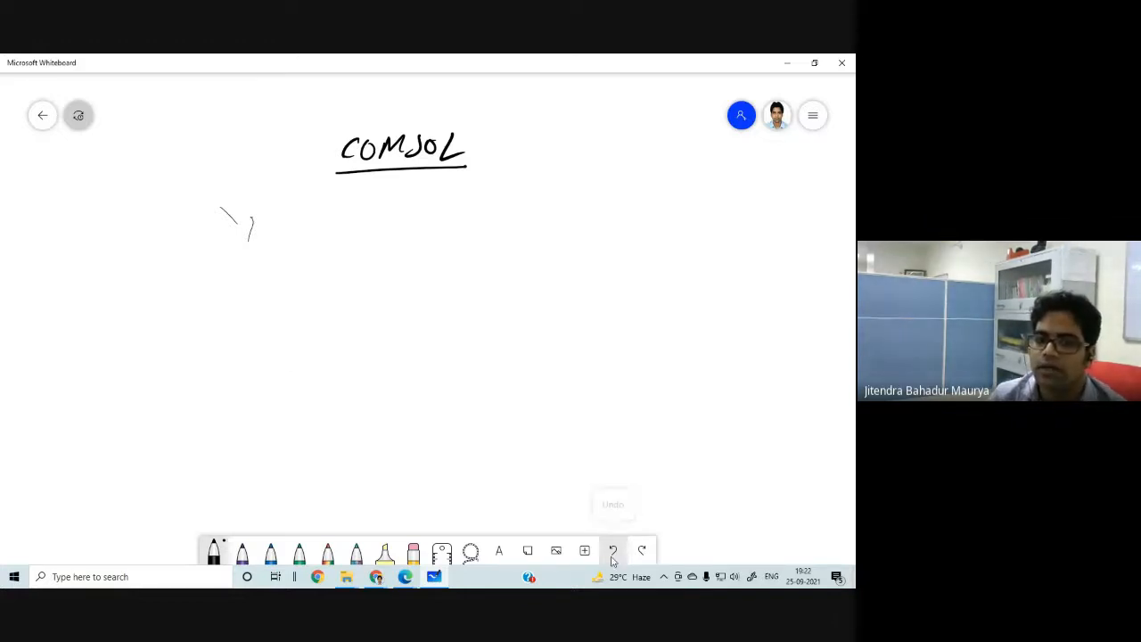
Step: Clear the entire whiteboard canvas, including the handwritten heading and stray strokes
{"action": "left_click_drag", "start_coordinate": [262, 347], "coordinate": [313, 362]}
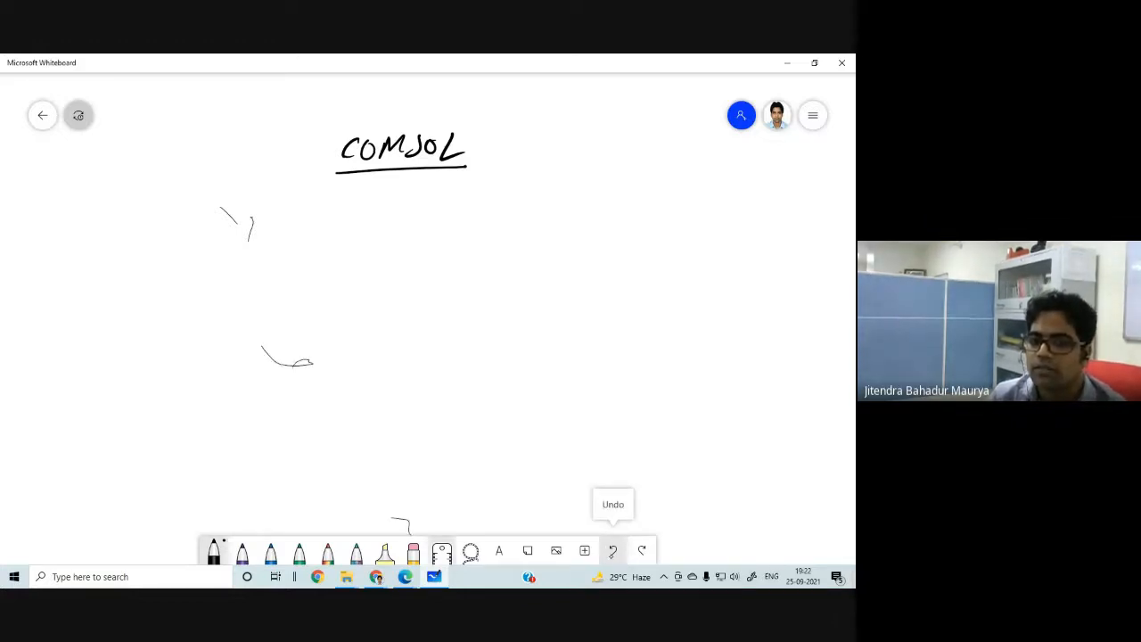
{"action": "left_click", "coordinate": [413, 550]}
{"action": "left_click", "coordinate": [413, 550]}
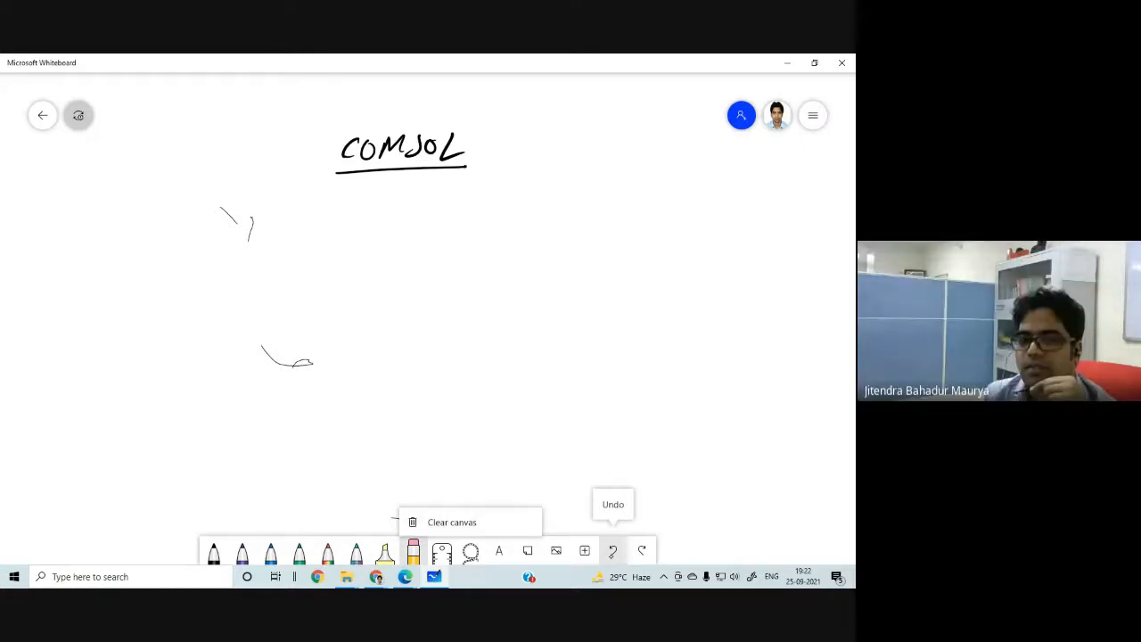
{"action": "left_click", "coordinate": [445, 522]}
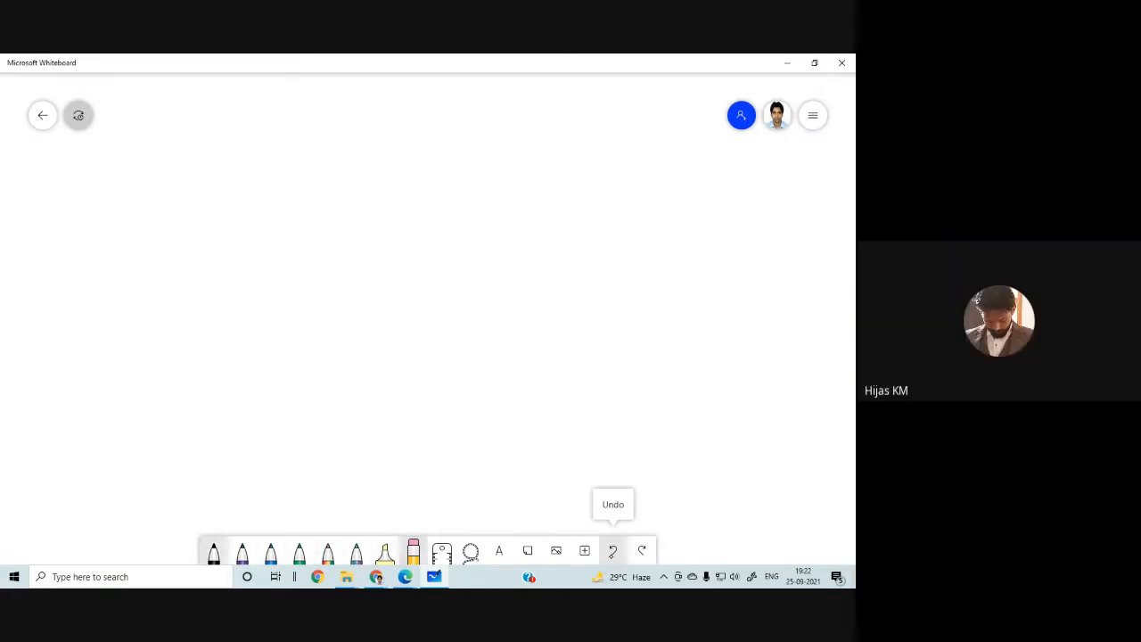
Step: Change the black pen's color to magenta, then handwrite and underline the heading "COMSOL" near the top of the board
{"action": "left_click", "coordinate": [214, 551]}
{"action": "left_click", "coordinate": [214, 550]}
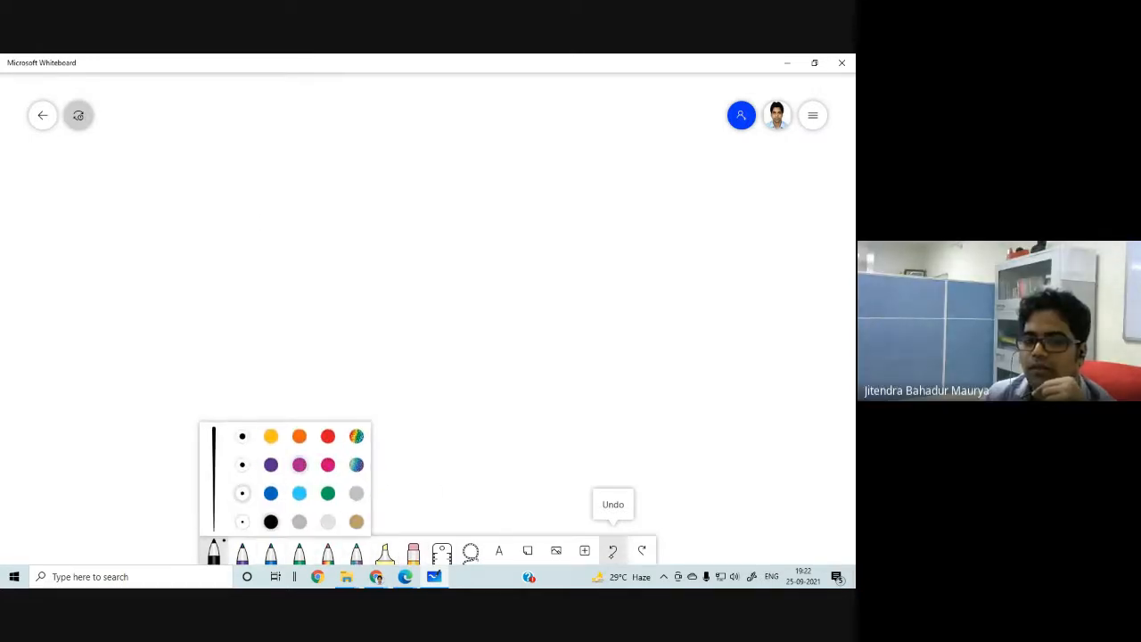
{"action": "left_click", "coordinate": [299, 465]}
{"action": "mouse_move", "coordinate": [370, 133]}
{"action": "left_mouse_down"}
{"action": "mouse_move", "coordinate": [353, 136]}
{"action": "mouse_move", "coordinate": [381, 122]}
{"action": "left_mouse_up"}
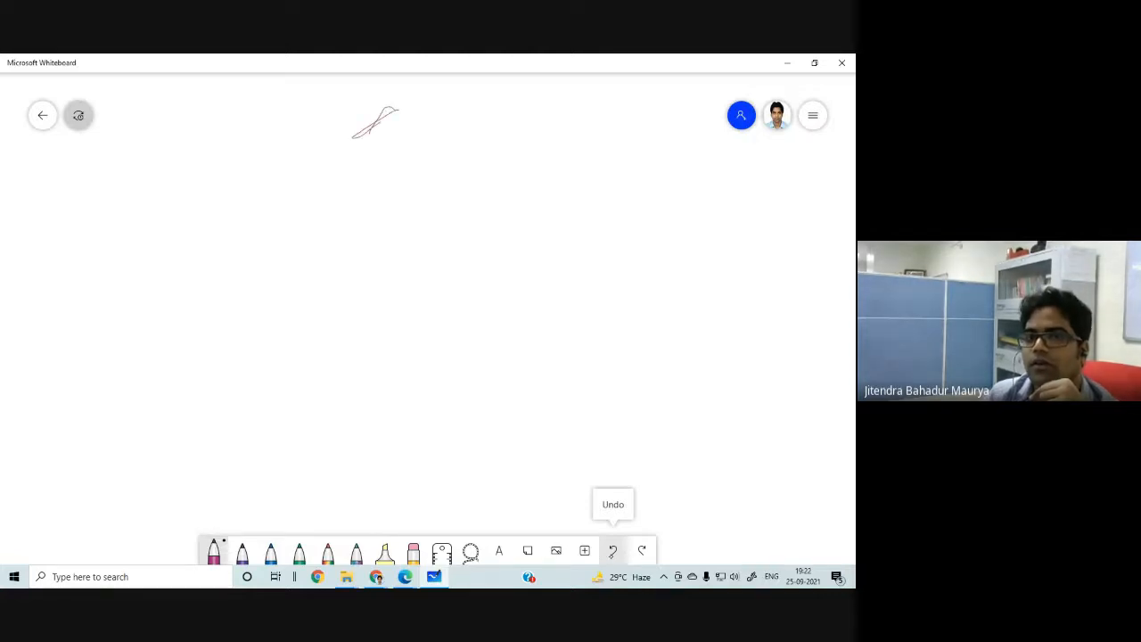
{"action": "left_click_drag", "start_coordinate": [318, 173], "coordinate": [321, 194]}
{"action": "mouse_move", "coordinate": [340, 175]}
{"action": "left_mouse_down"}
{"action": "mouse_move", "coordinate": [337, 189]}
{"action": "mouse_move", "coordinate": [341, 176]}
{"action": "left_mouse_up"}
{"action": "mouse_move", "coordinate": [354, 188]}
{"action": "left_mouse_down"}
{"action": "mouse_move", "coordinate": [374, 168]}
{"action": "mouse_move", "coordinate": [377, 184]}
{"action": "left_mouse_up"}
{"action": "mouse_move", "coordinate": [390, 166]}
{"action": "left_mouse_down"}
{"action": "mouse_move", "coordinate": [382, 186]}
{"action": "mouse_move", "coordinate": [412, 168]}
{"action": "left_mouse_up"}
{"action": "left_click_drag", "start_coordinate": [421, 166], "coordinate": [436, 183]}
{"action": "left_click_drag", "start_coordinate": [309, 205], "coordinate": [443, 198]}
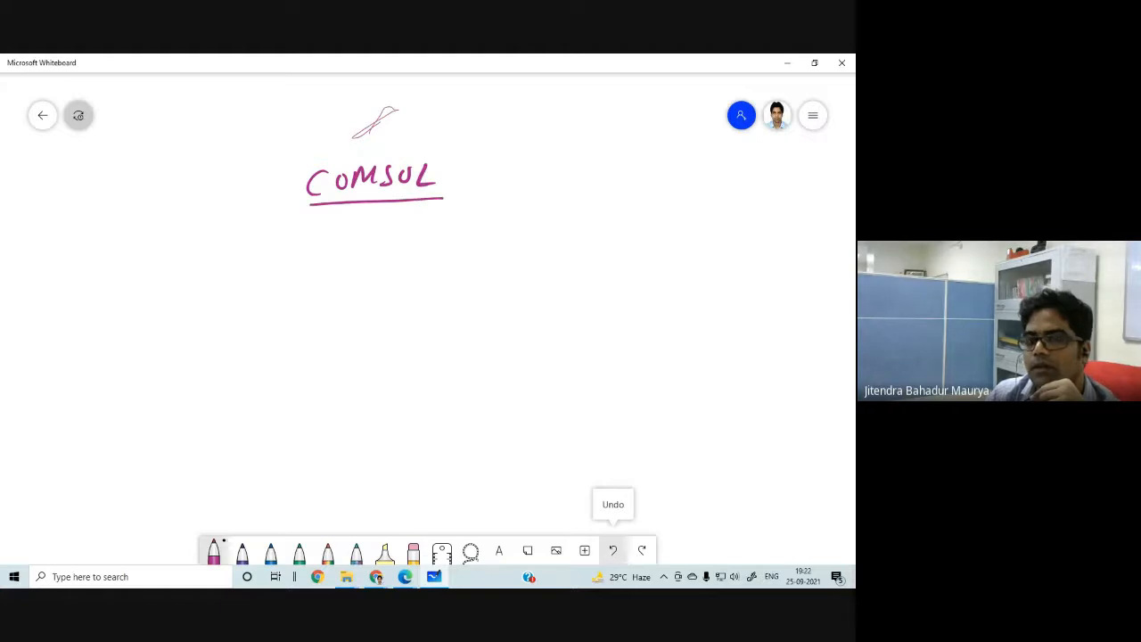
{"action": "left_click_drag", "start_coordinate": [140, 227], "coordinate": [223, 263]}
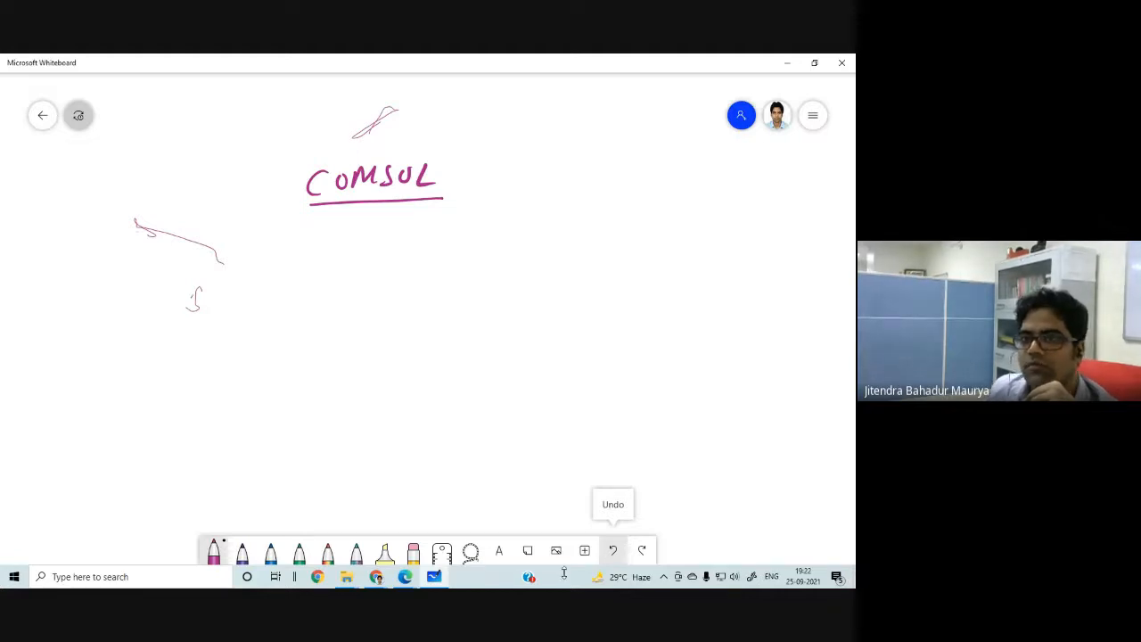
Step: Close the whiteboard and search for "paint" to launch the Paint app
{"action": "left_click", "coordinate": [842, 63]}
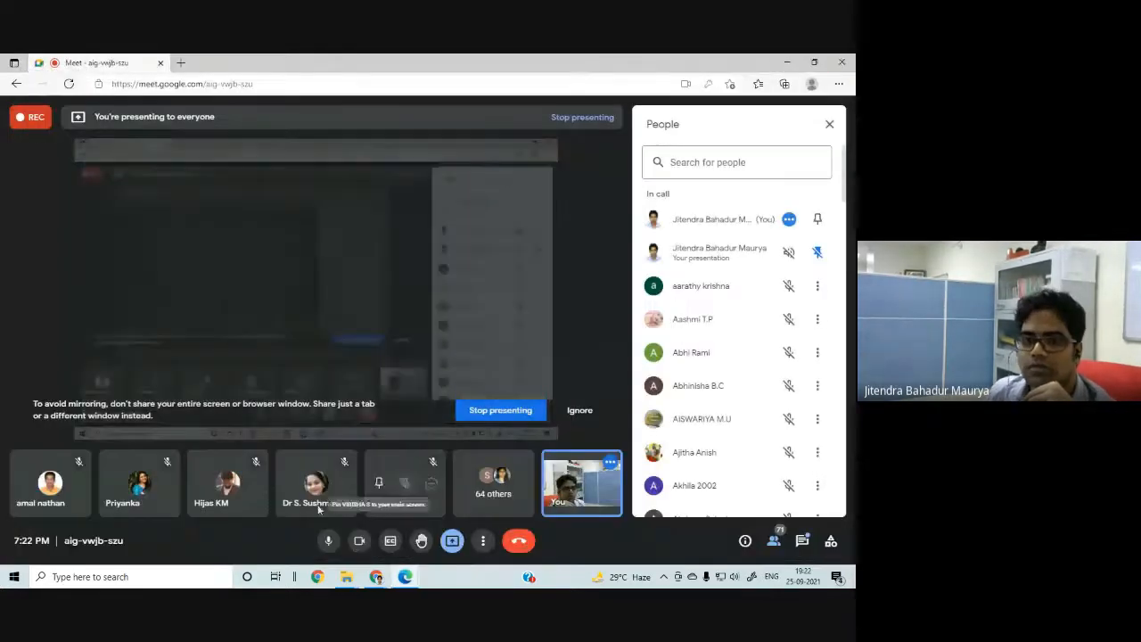
{"action": "left_click", "coordinate": [146, 576]}
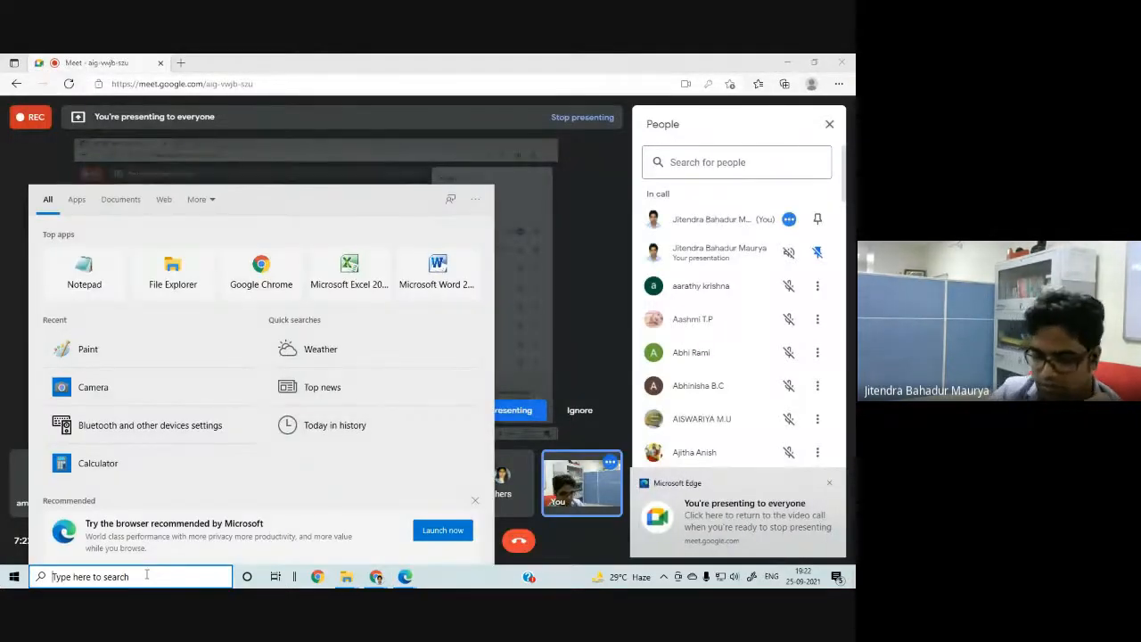
{"action": "type", "text": "paint"}
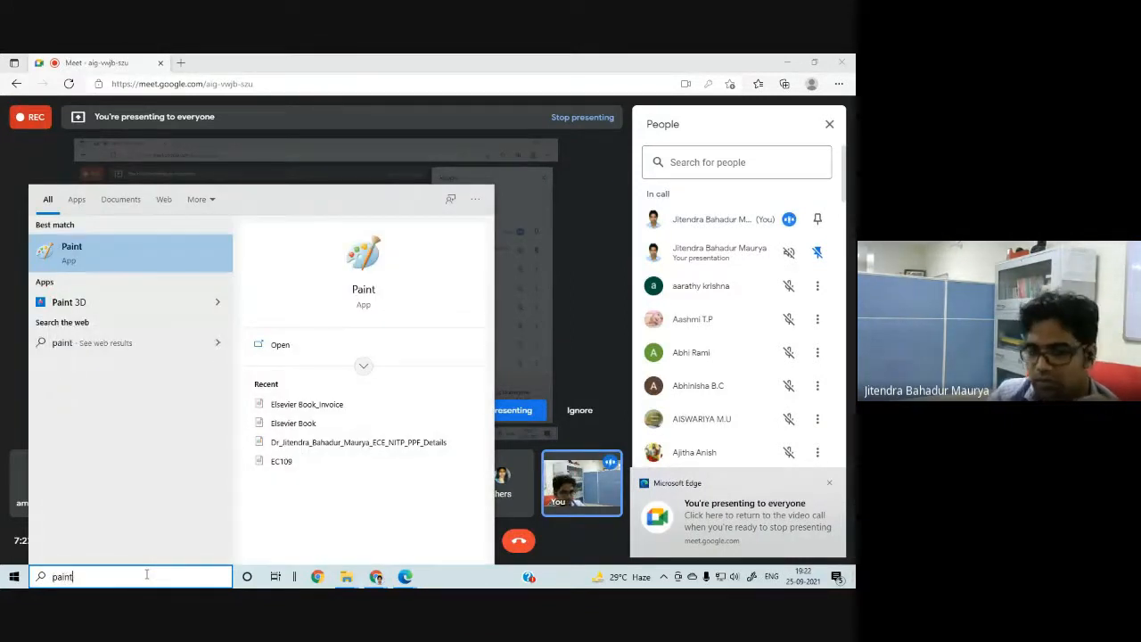
{"action": "key", "text": "Return"}
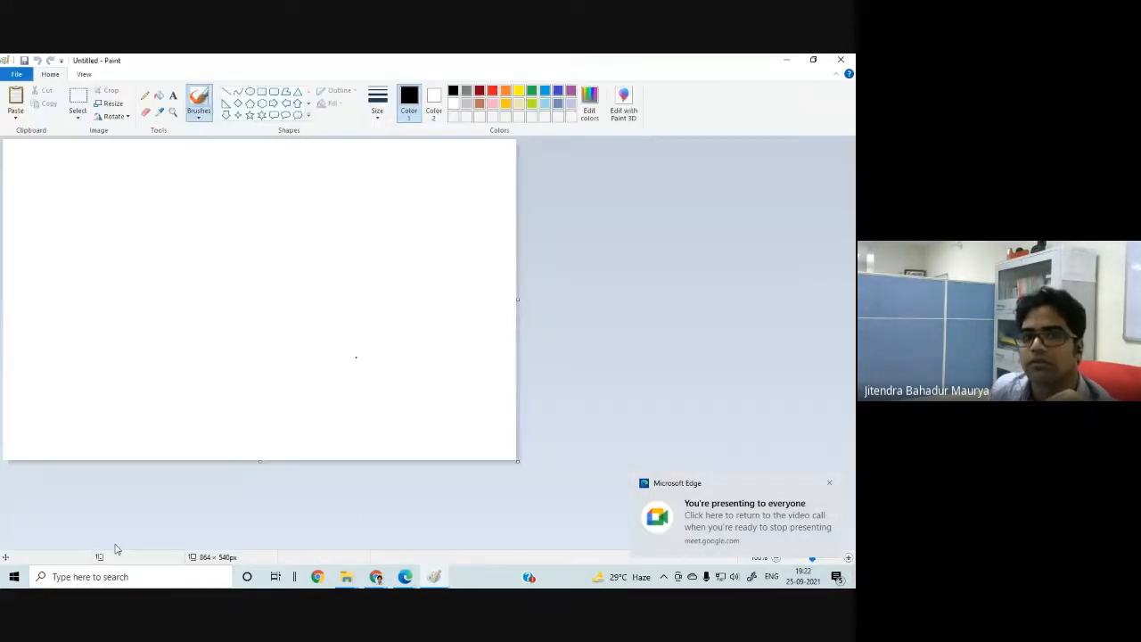
Step: Enlarge the Paint canvas to 1138 × 696 px and draw black freehand test strokes with the brush
{"action": "left_click_drag", "start_coordinate": [517, 461], "coordinate": [680, 553]}
{"action": "left_click_drag", "start_coordinate": [108, 141], "coordinate": [93, 180]}
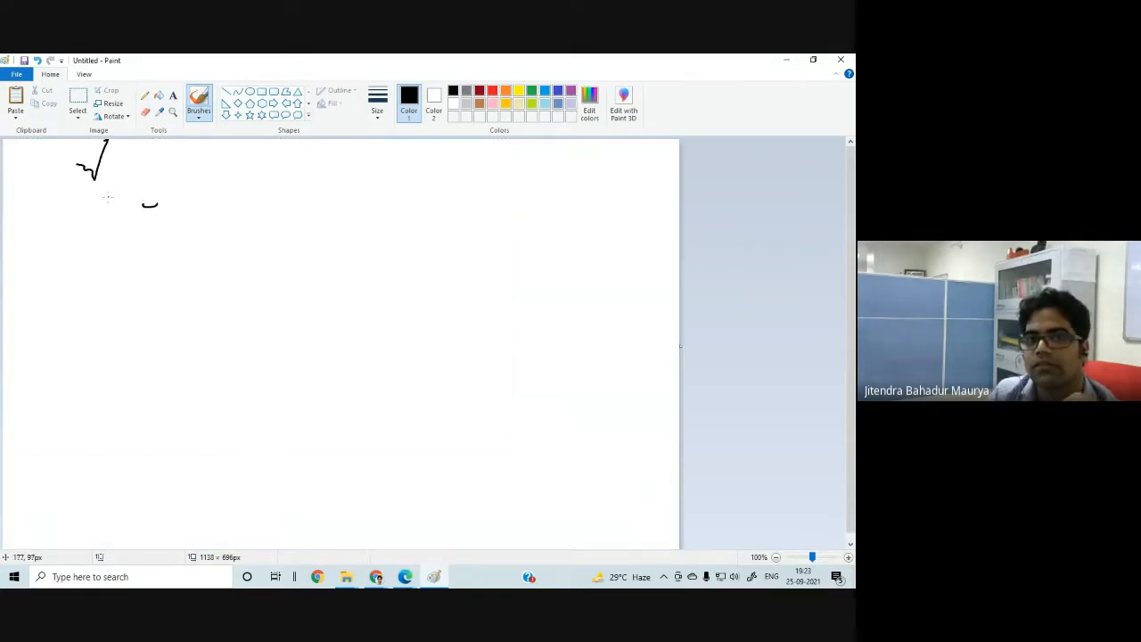
{"action": "left_click_drag", "start_coordinate": [88, 197], "coordinate": [177, 179]}
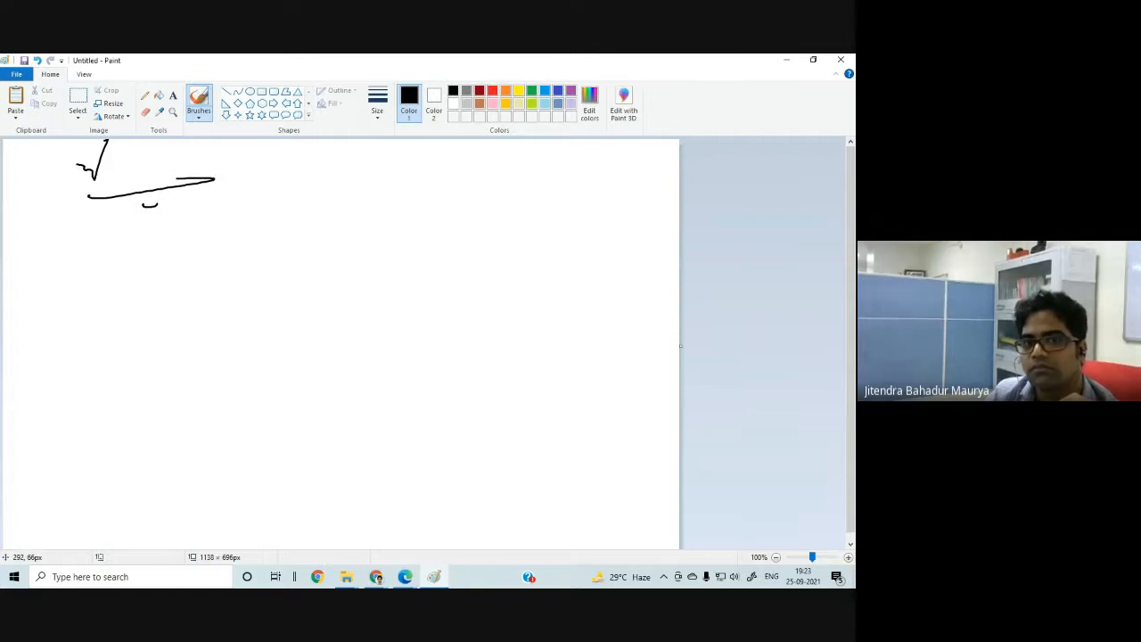
{"action": "left_click_drag", "start_coordinate": [59, 249], "coordinate": [70, 247]}
{"action": "left_click_drag", "start_coordinate": [138, 226], "coordinate": [135, 236]}
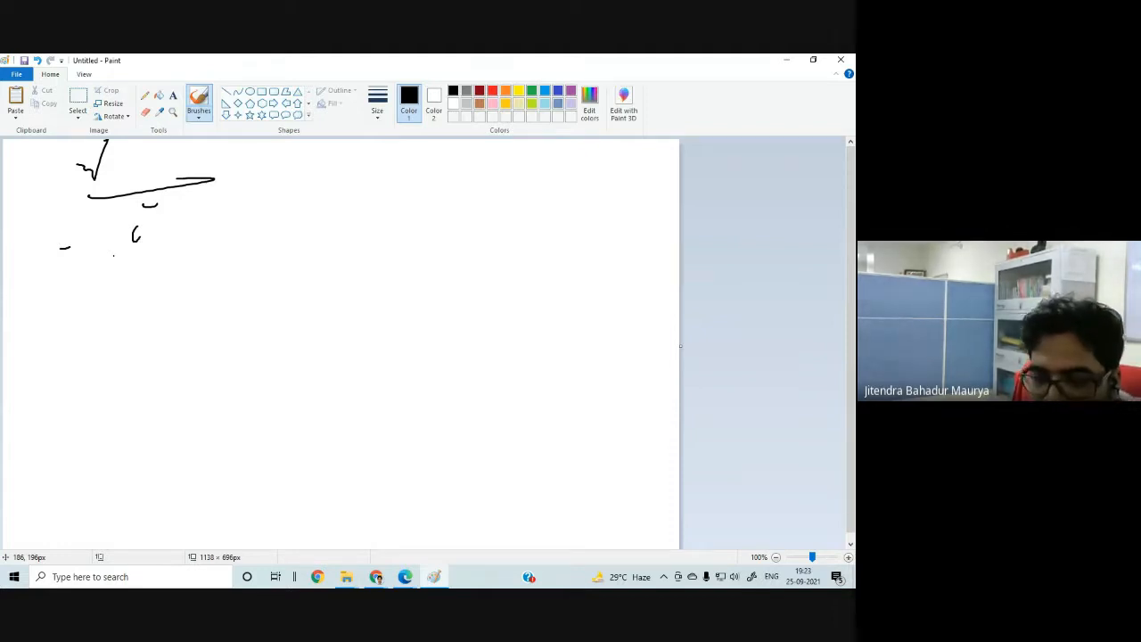
{"action": "key", "text": "XF86AudioLowerVolume"}
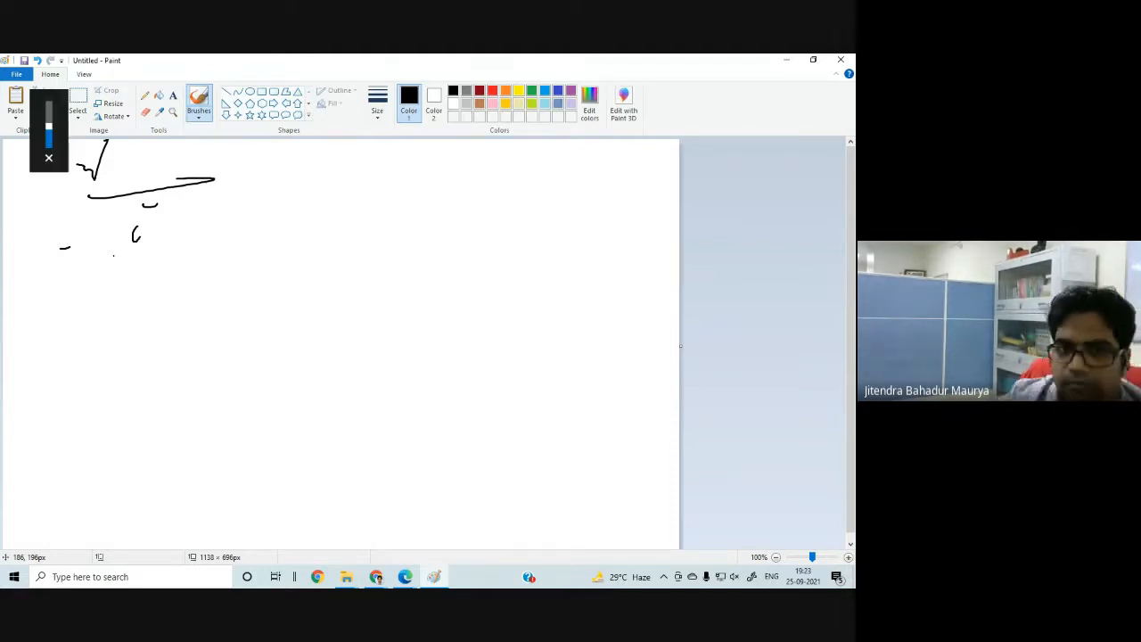
{"action": "left_click_drag", "start_coordinate": [100, 257], "coordinate": [164, 293]}
{"action": "mouse_move", "coordinate": [91, 253]}
{"action": "left_mouse_down"}
{"action": "mouse_move", "coordinate": [118, 297]}
{"action": "mouse_move", "coordinate": [166, 326]}
{"action": "left_mouse_up"}
{"action": "left_click_drag", "start_coordinate": [173, 325], "coordinate": [182, 321]}
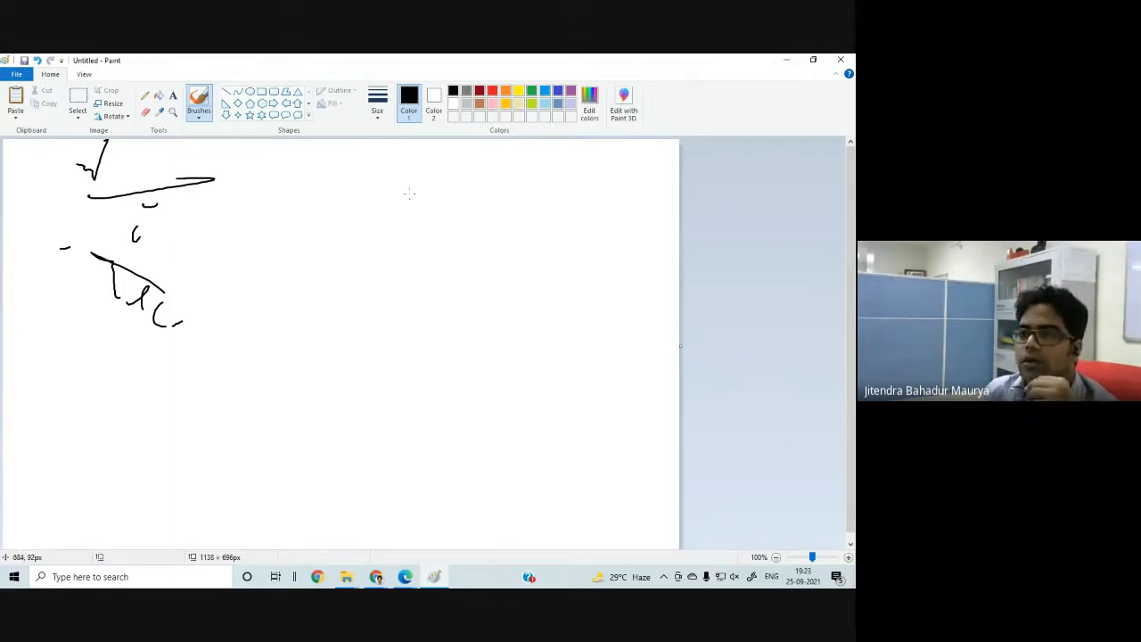
Step: Close Paint without saving the drawing and minimize the open browser windows to show the desktop
{"action": "left_click", "coordinate": [840, 60]}
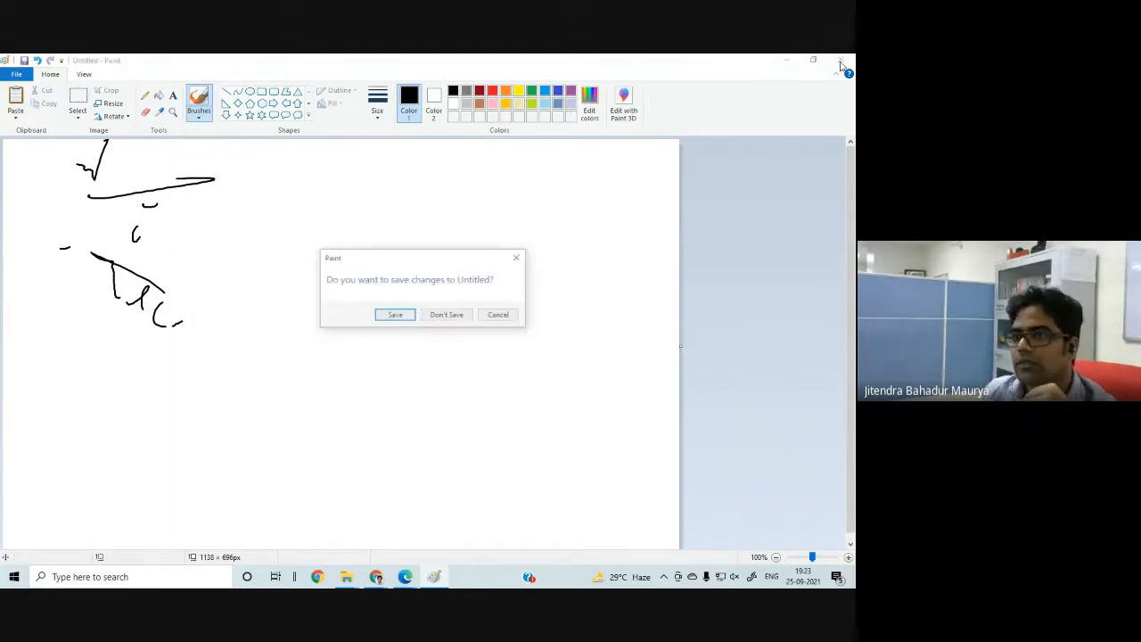
{"action": "left_click", "coordinate": [450, 316]}
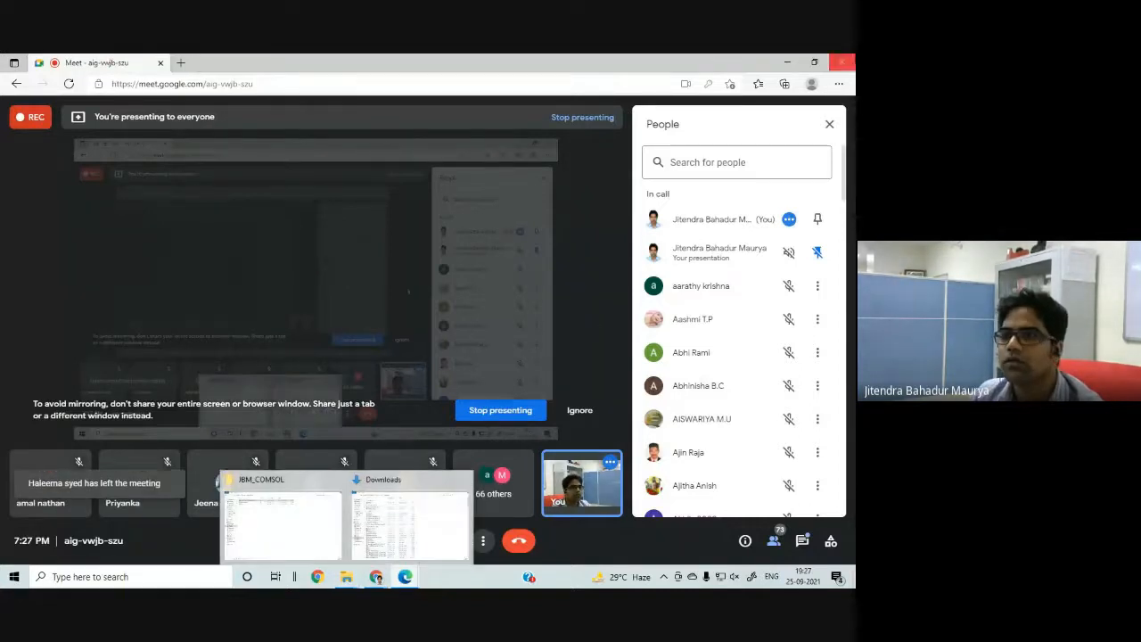
{"action": "left_click", "coordinate": [778, 60]}
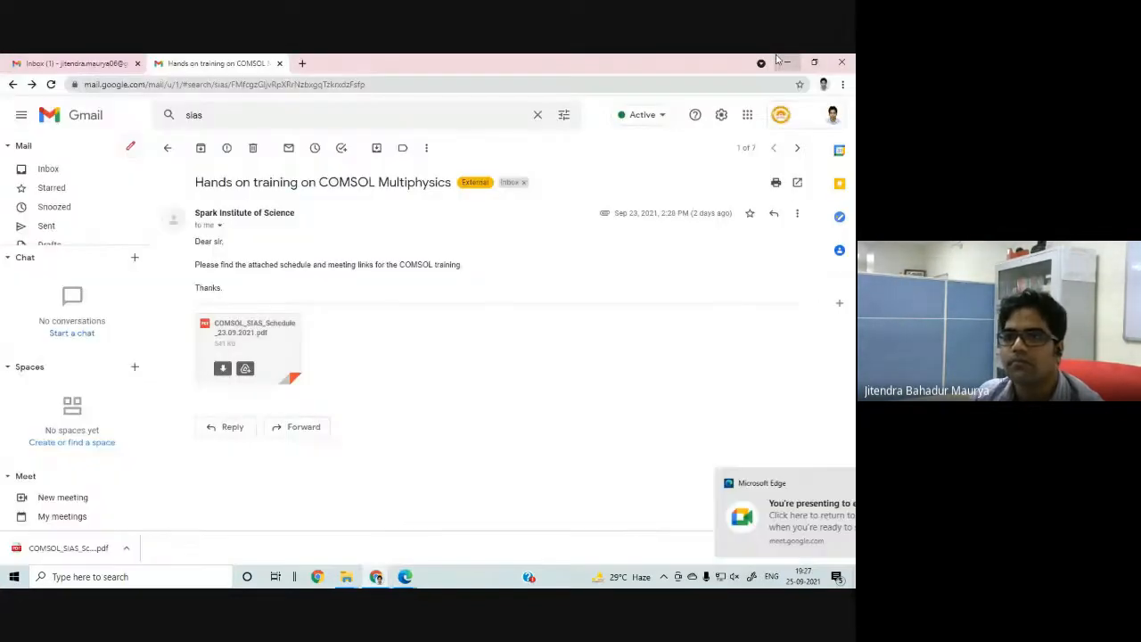
{"action": "left_click", "coordinate": [780, 60]}
{"action": "left_click", "coordinate": [780, 58]}
{"action": "left_click", "coordinate": [781, 59]}
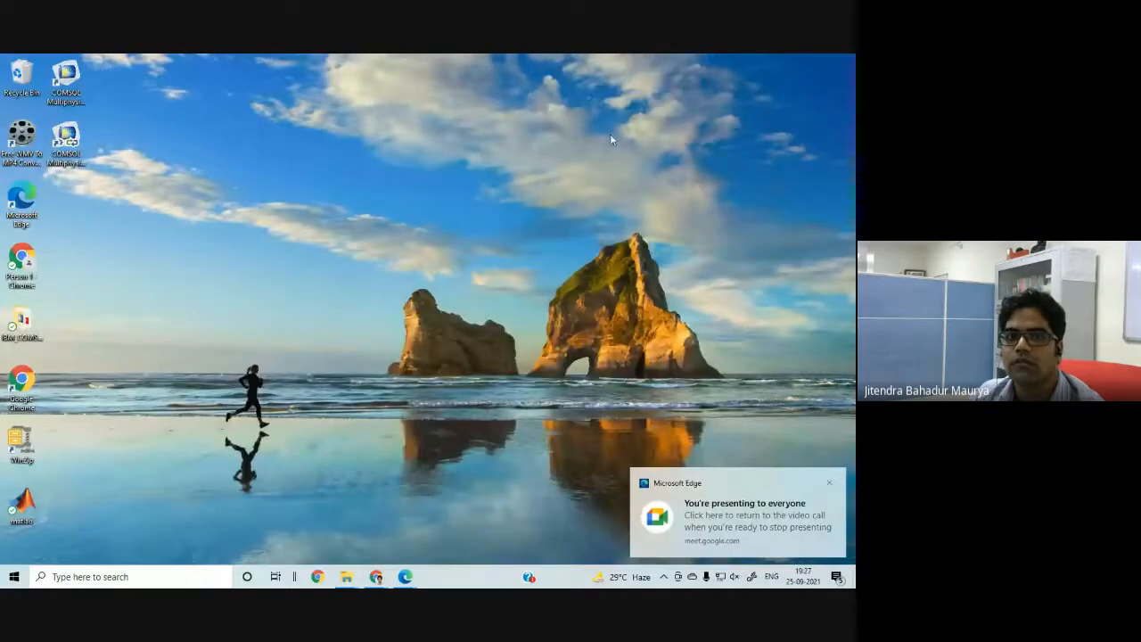
Step: Refresh the desktop and select the COMSOL Multiphysics shortcut, leaving its name as it is
{"action": "right_click", "coordinate": [312, 165]}
{"action": "left_click", "coordinate": [337, 197]}
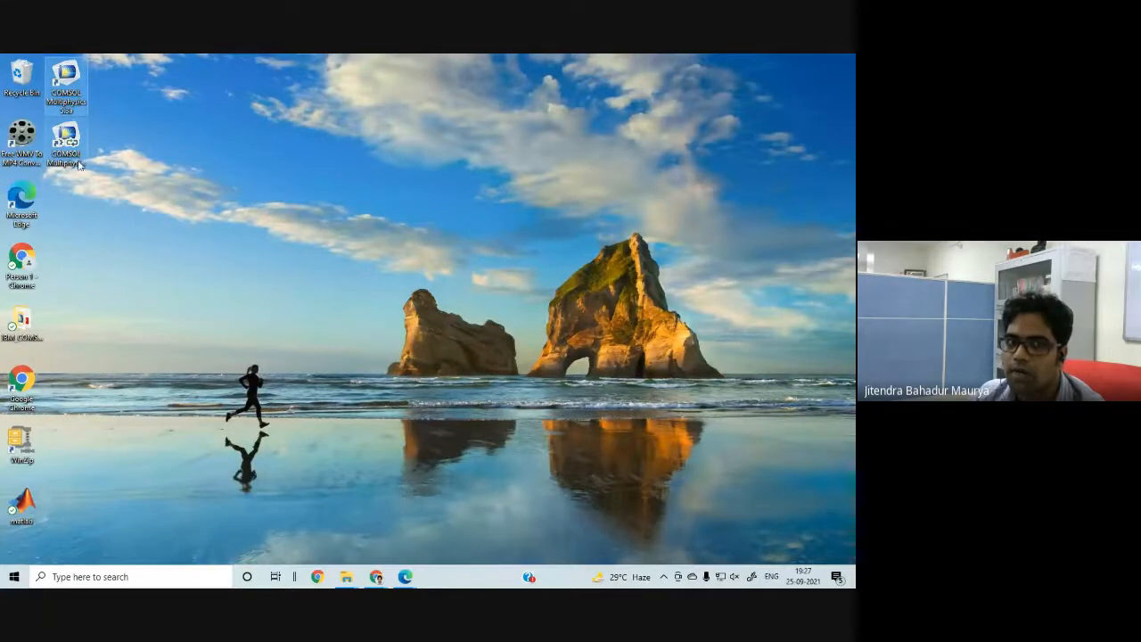
{"action": "left_click", "coordinate": [72, 92]}
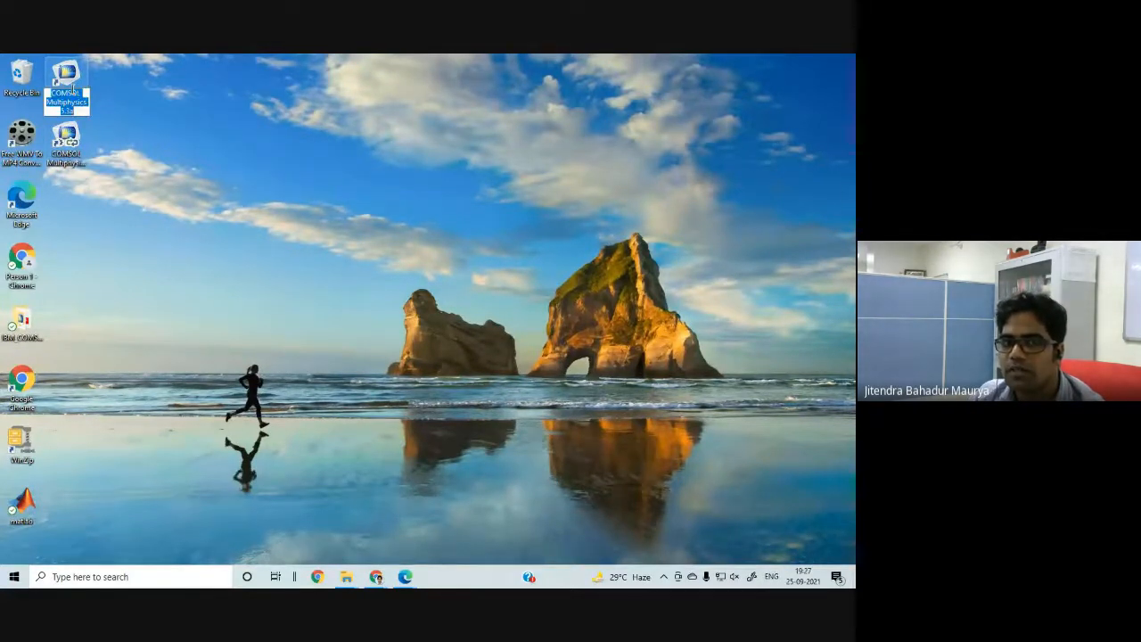
{"action": "left_click", "coordinate": [109, 159]}
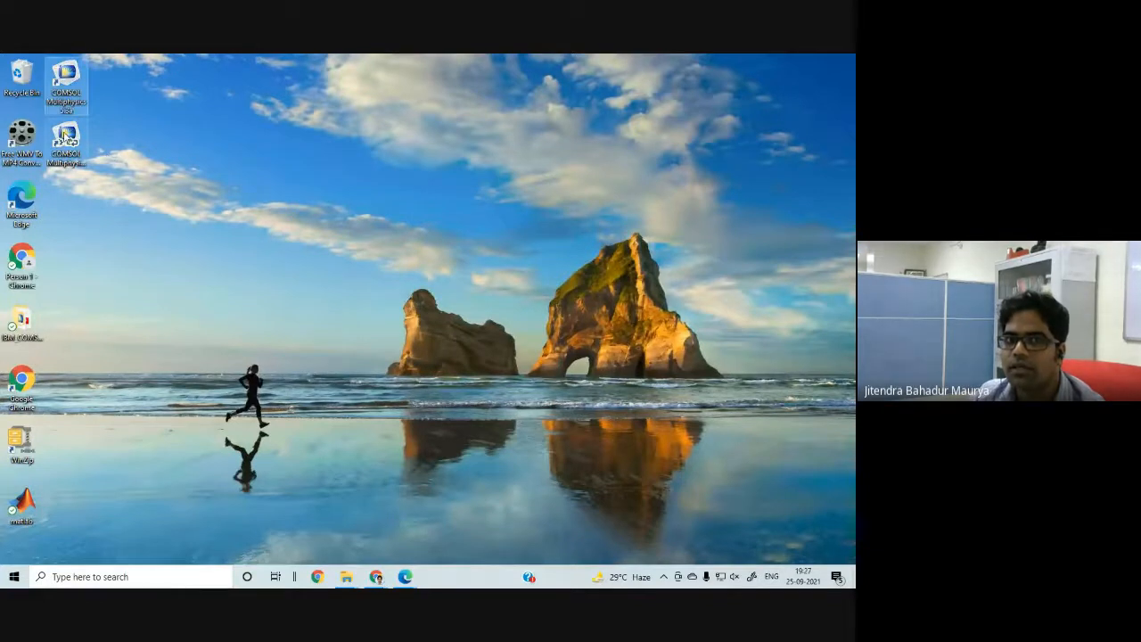
Step: Launch COMSOL Multiphysics 5.3a from the desktop shortcut without MATLAB
{"action": "left_click", "coordinate": [64, 134]}
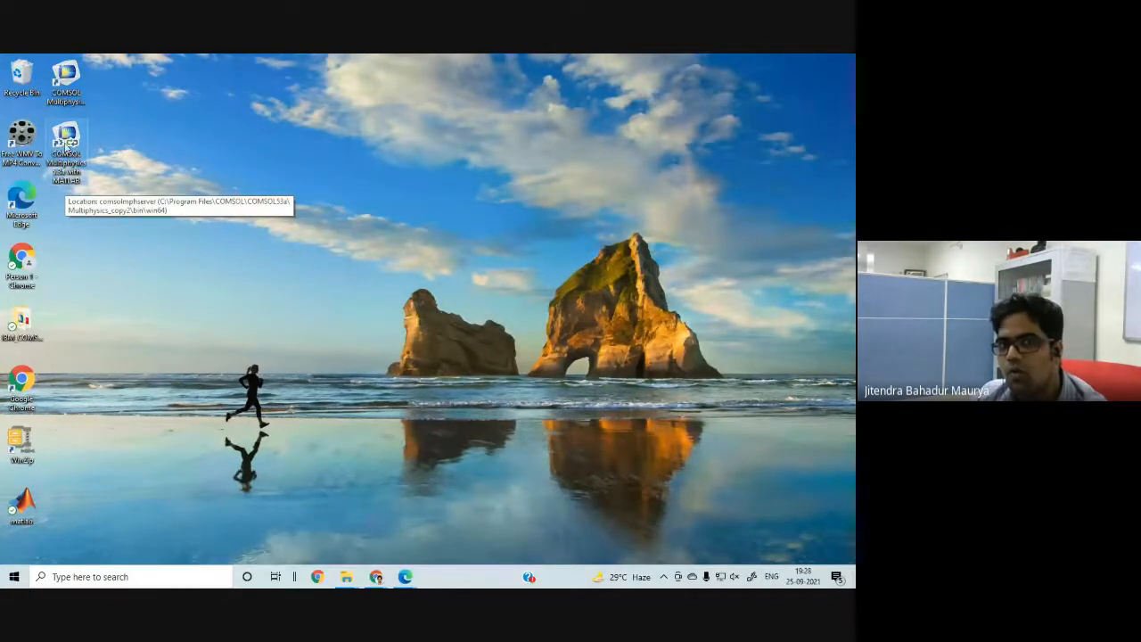
{"action": "double_click", "coordinate": [66, 79]}
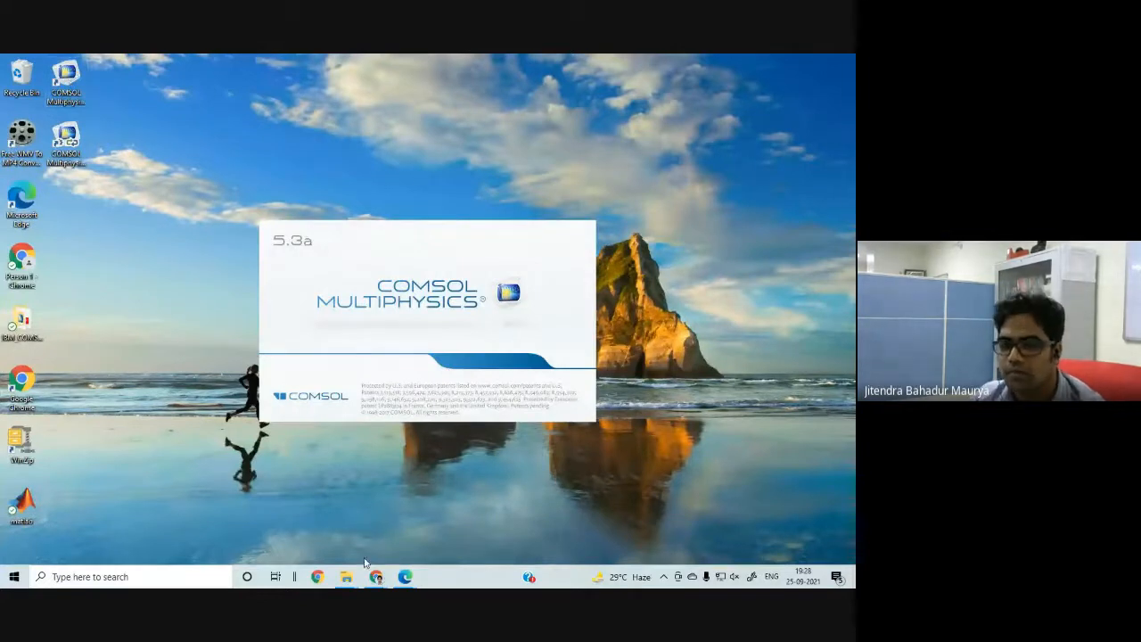
{"action": "mouse_move", "coordinate": [375, 578]}
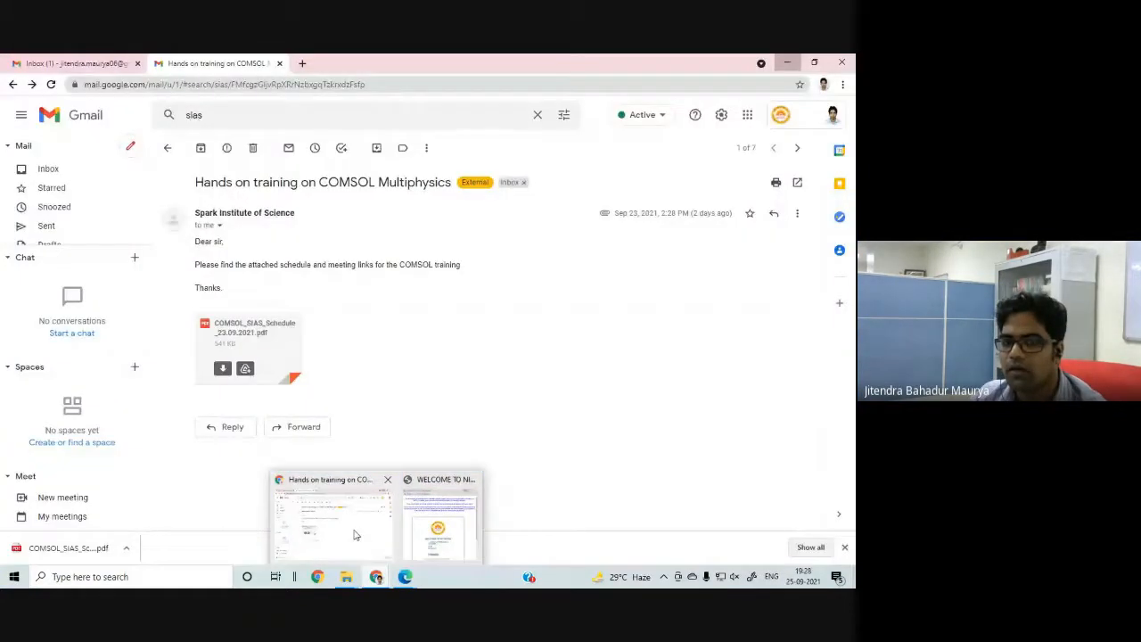
{"action": "left_click", "coordinate": [355, 547]}
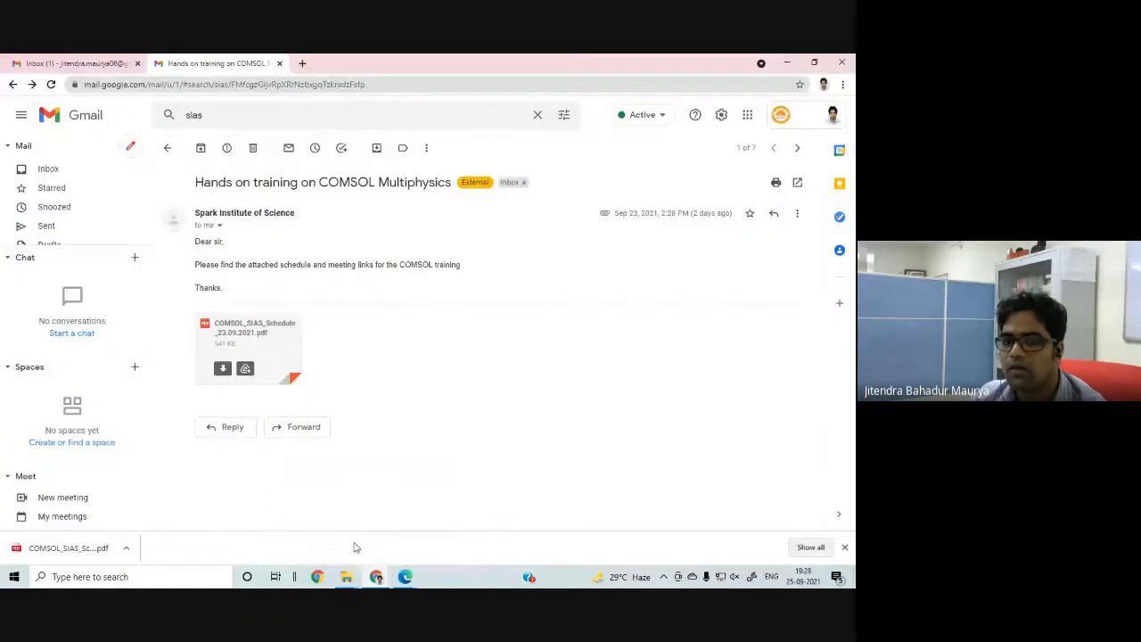
{"action": "left_click", "coordinate": [788, 63]}
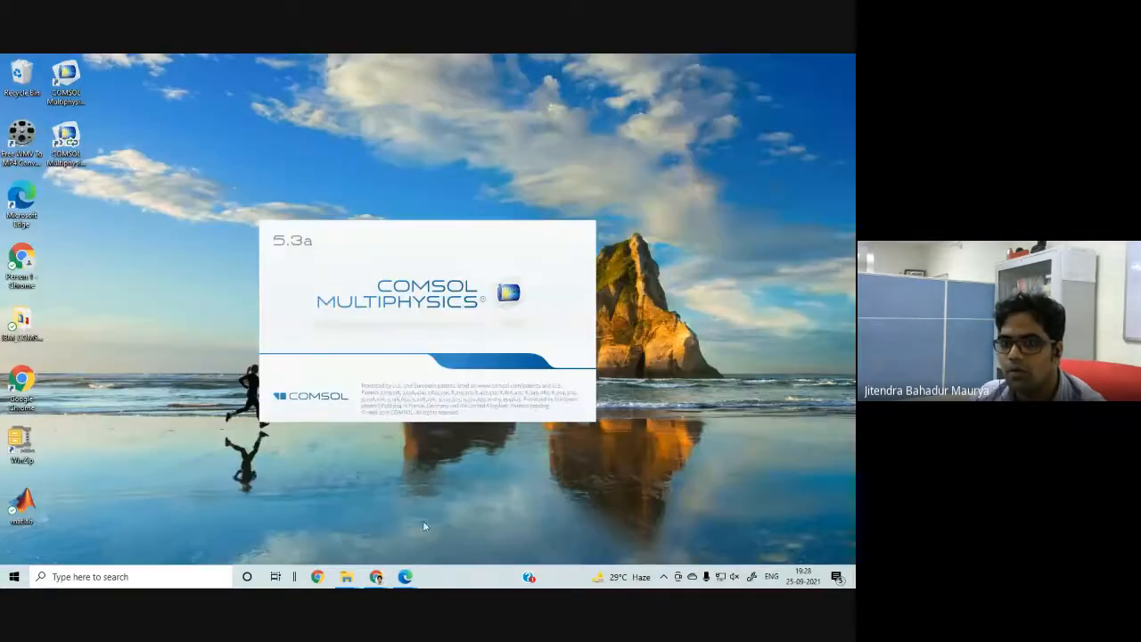
{"action": "mouse_move", "coordinate": [376, 577]}
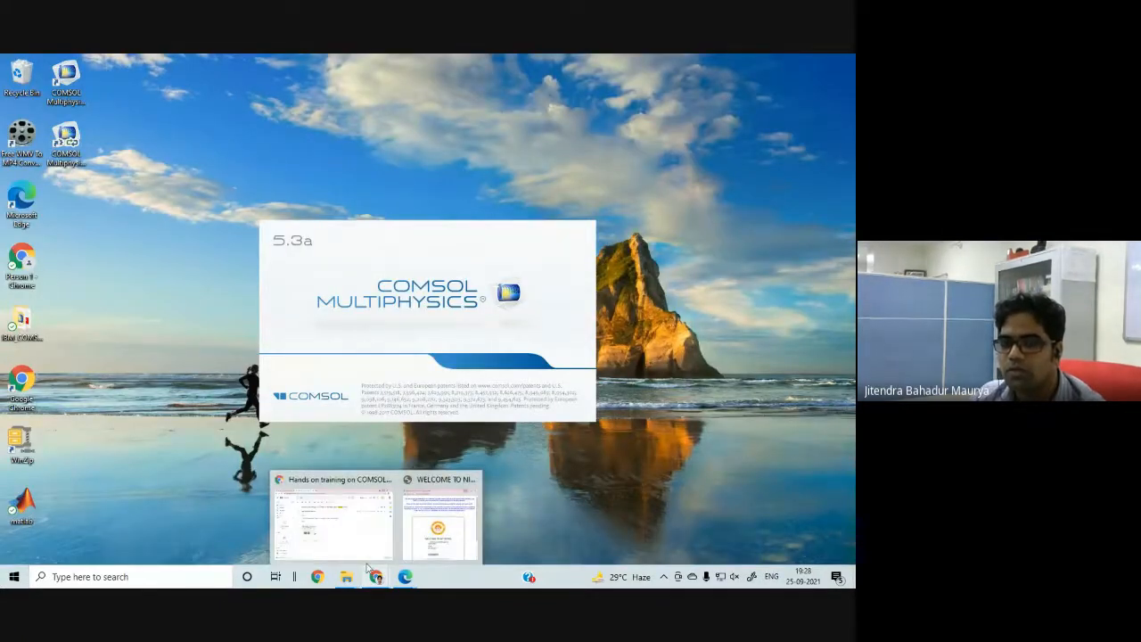
{"action": "left_click", "coordinate": [335, 521]}
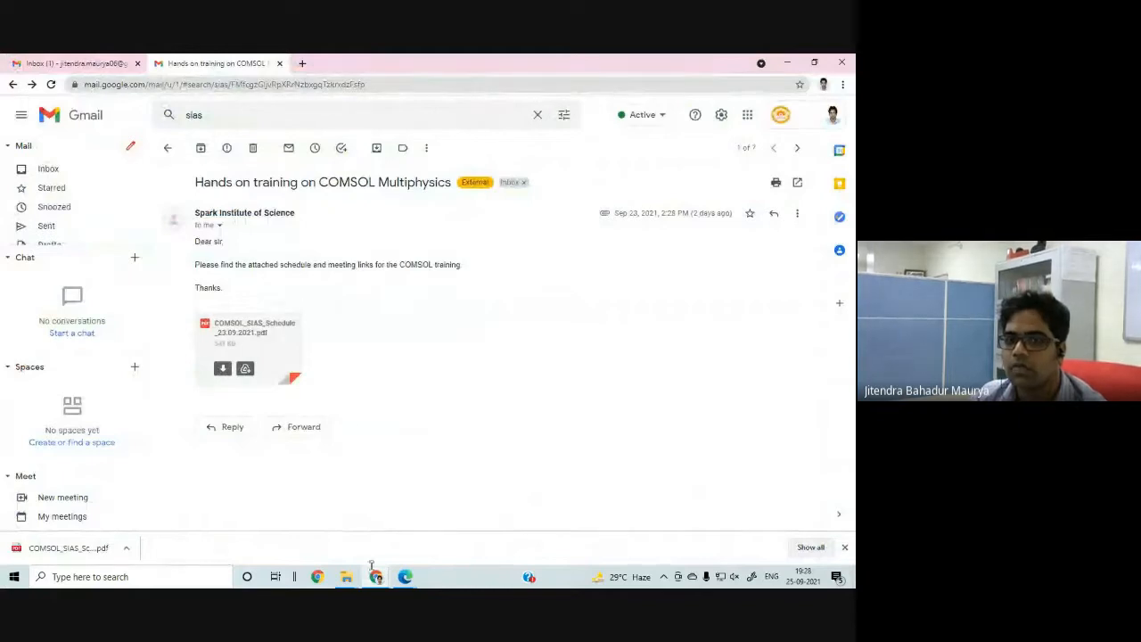
Step: Check the Google Meet call, switch to the COMSOL Multiphysics window and dismiss the presenting notification
{"action": "mouse_move", "coordinate": [401, 578]}
{"action": "left_click", "coordinate": [331, 526]}
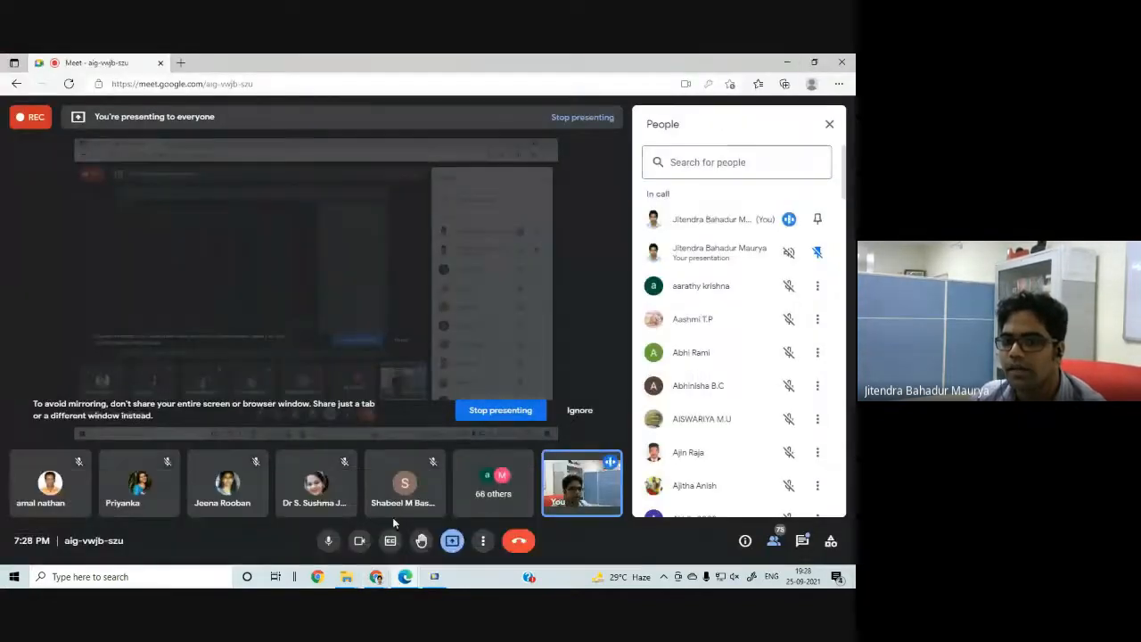
{"action": "left_click", "coordinate": [434, 577]}
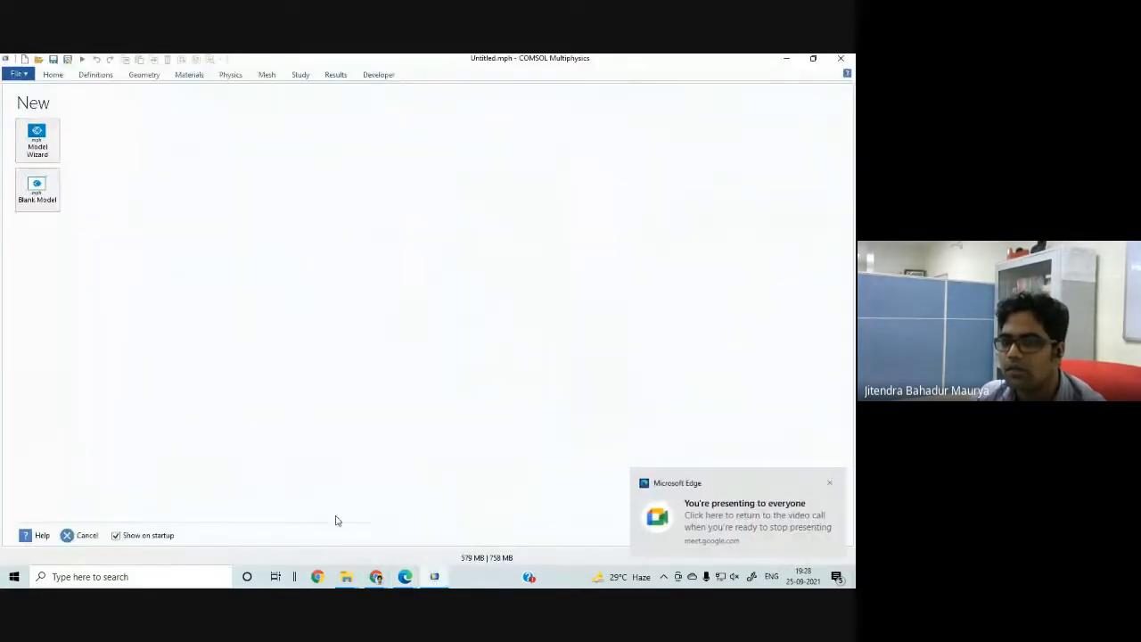
{"action": "left_click", "coordinate": [828, 484]}
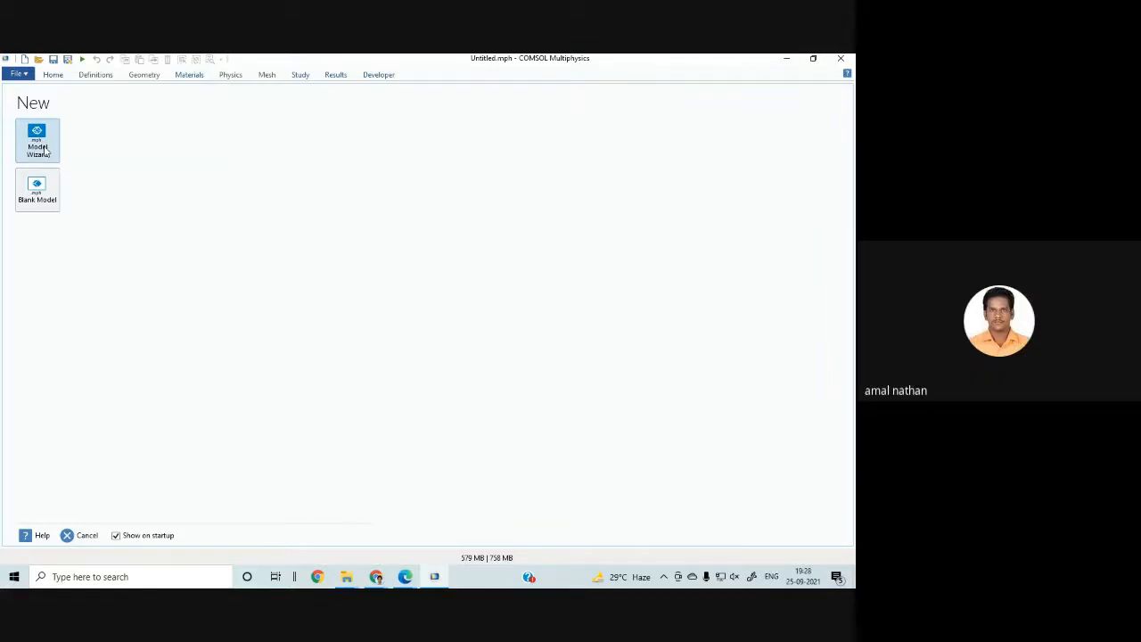
Step: Bring up the meet.google.com screen-sharing bar and hide it
{"action": "mouse_move", "coordinate": [405, 575]}
{"action": "mouse_move", "coordinate": [354, 538]}
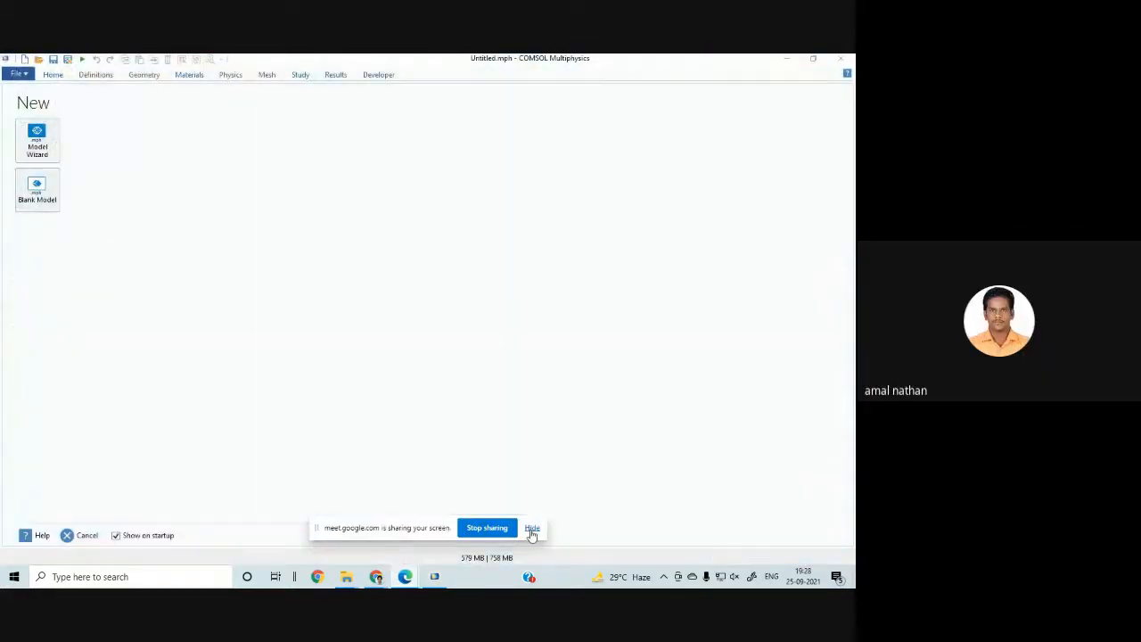
{"action": "left_click", "coordinate": [531, 529]}
Step: Return to the Google Meet call, dismiss its notification and unmute the headphones at volume 44
{"action": "mouse_move", "coordinate": [412, 578]}
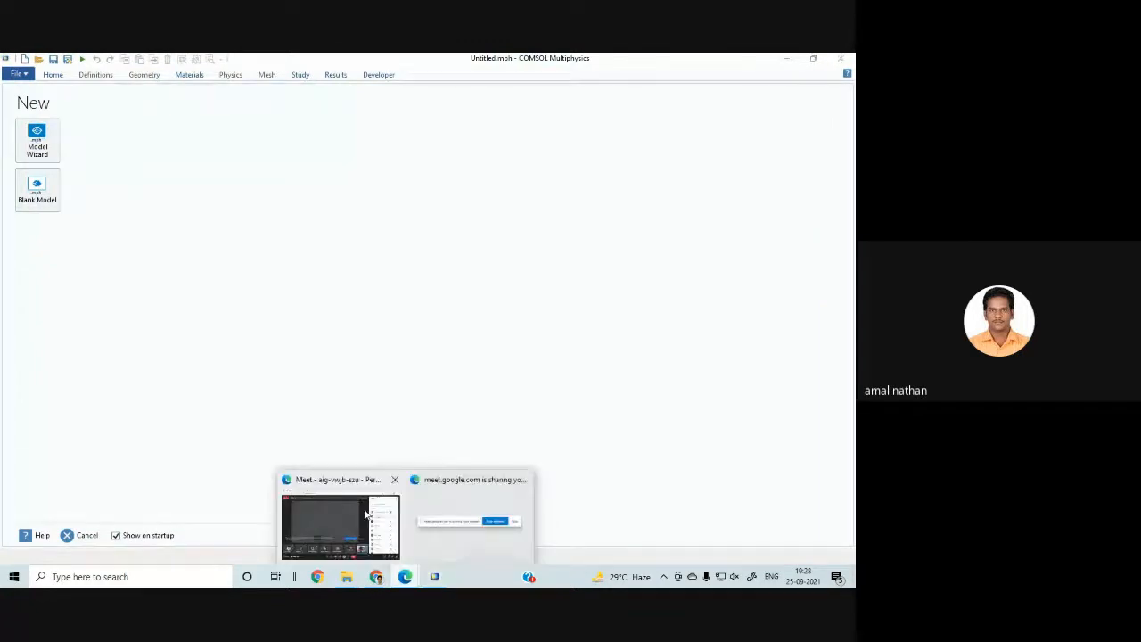
{"action": "left_click", "coordinate": [370, 517]}
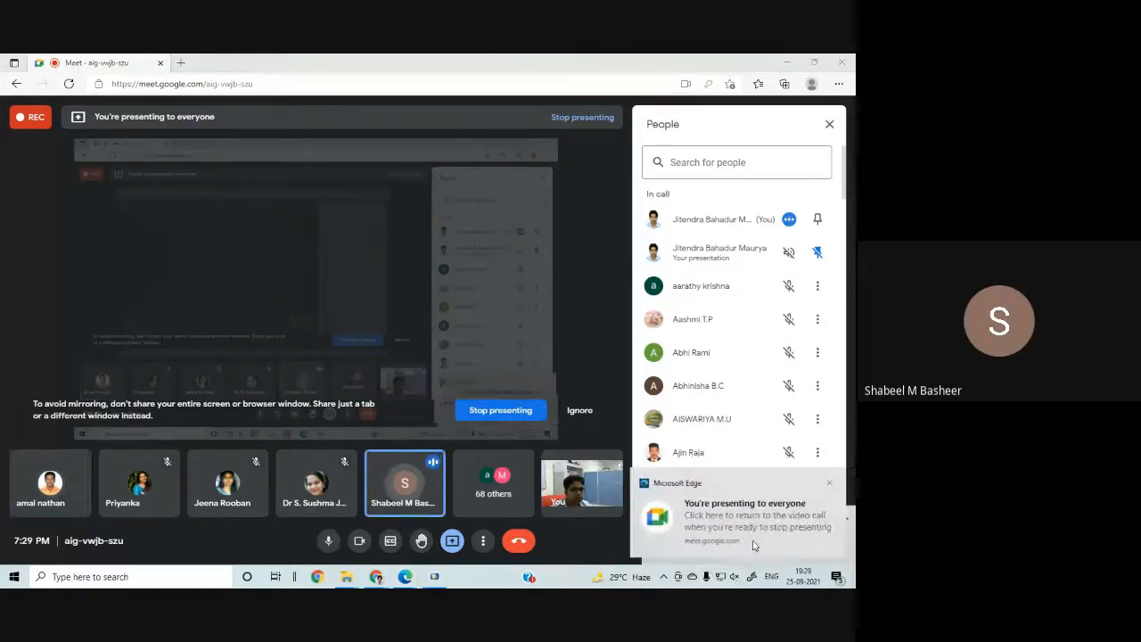
{"action": "left_click", "coordinate": [830, 483]}
{"action": "left_click", "coordinate": [734, 577]}
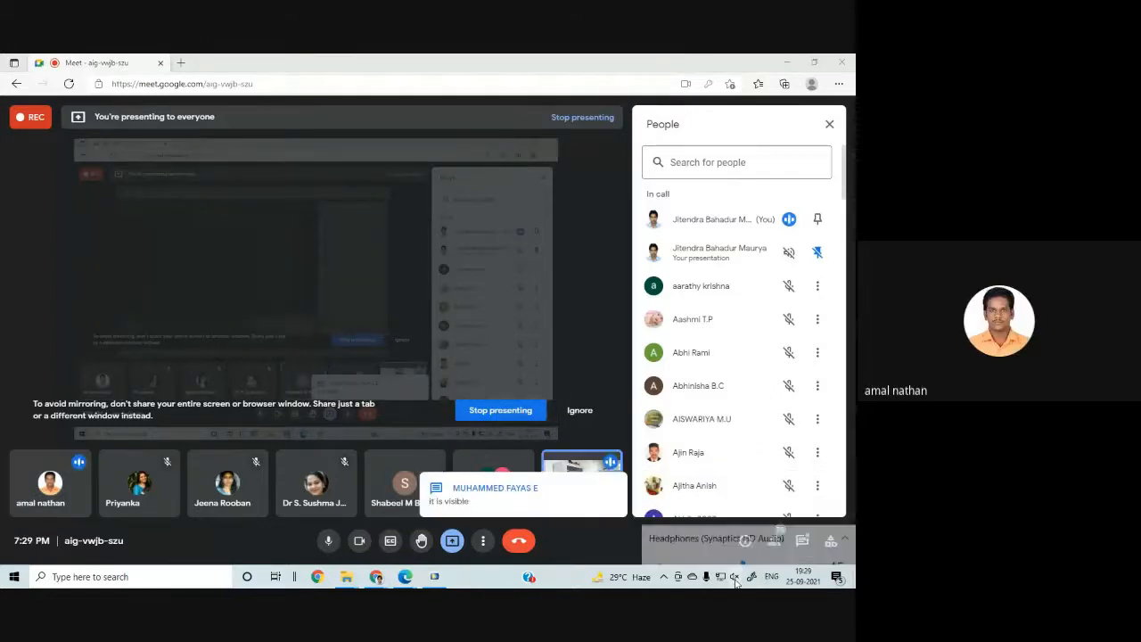
{"action": "scroll", "coordinate": [743, 555], "scroll_direction": "down", "scroll_amount": 4}
{"action": "left_click", "coordinate": [742, 551]}
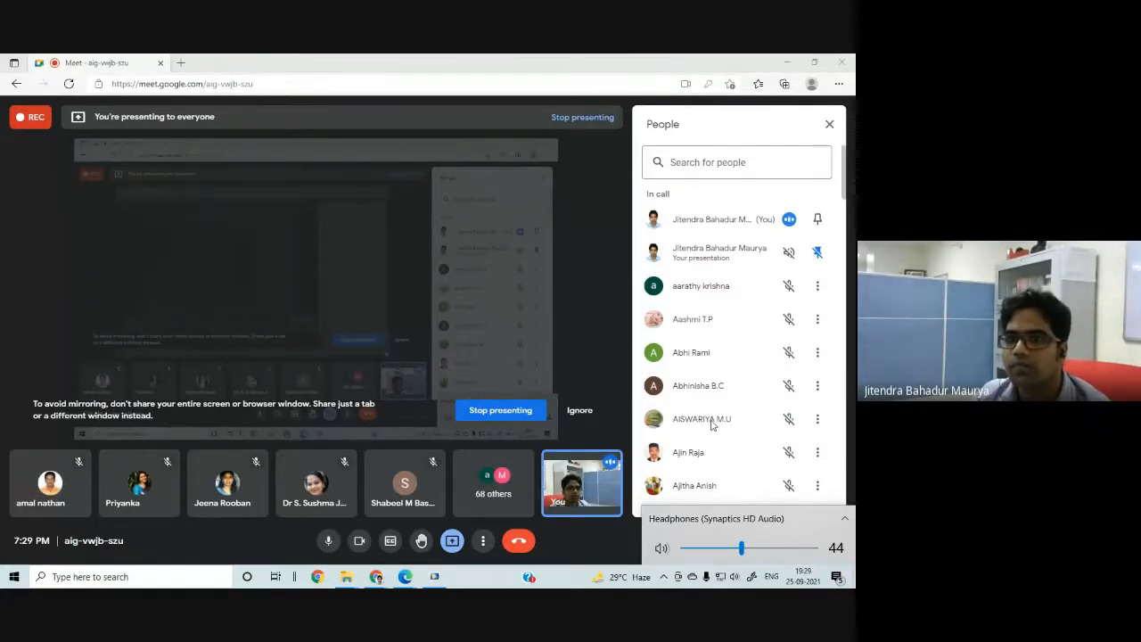
Step: Minimize the Meet window to return to COMSOL Multiphysics and close the notification
{"action": "left_click", "coordinate": [782, 69]}
{"action": "left_click", "coordinate": [784, 63]}
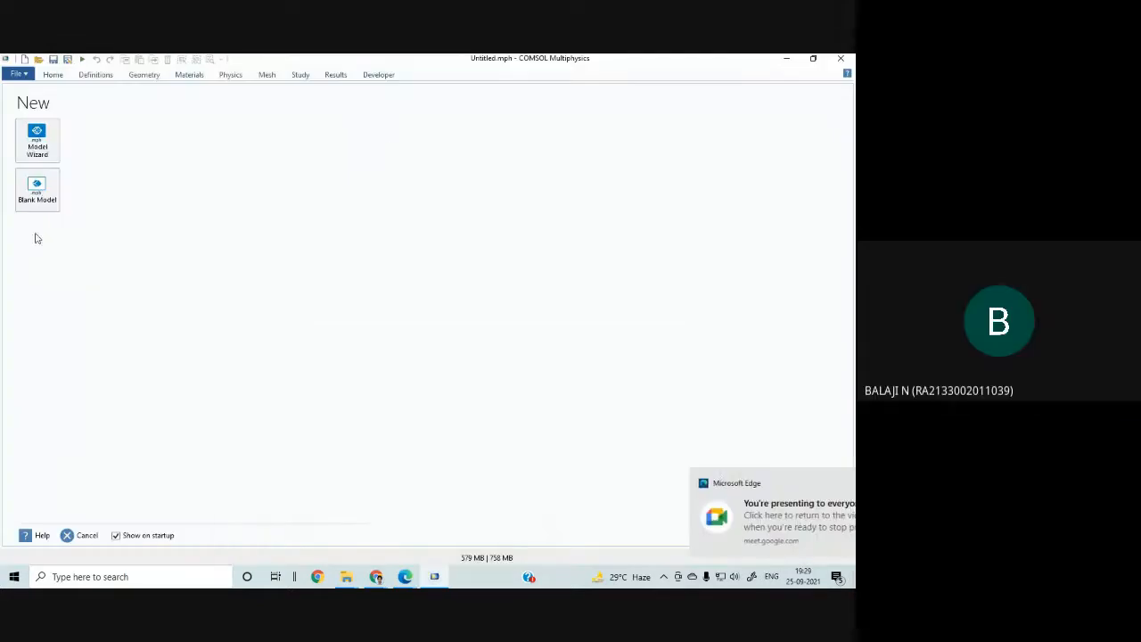
{"action": "left_click", "coordinate": [829, 484]}
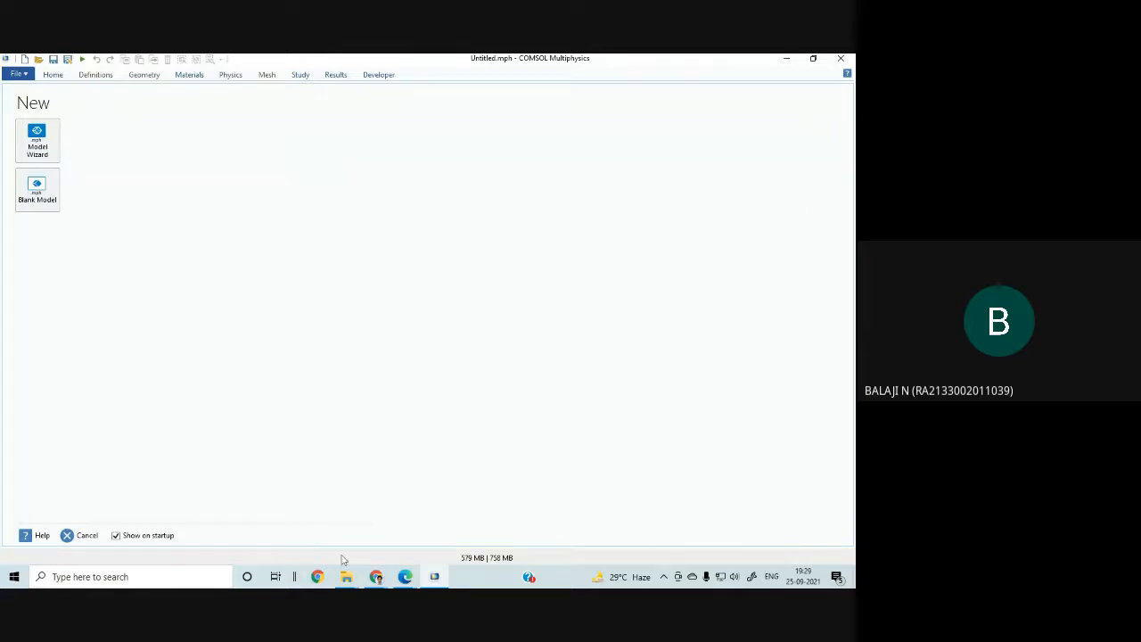
Step: Open the Google Meet call and turn off the camera, muting the microphone briefly and turning it back on
{"action": "left_click", "coordinate": [377, 579]}
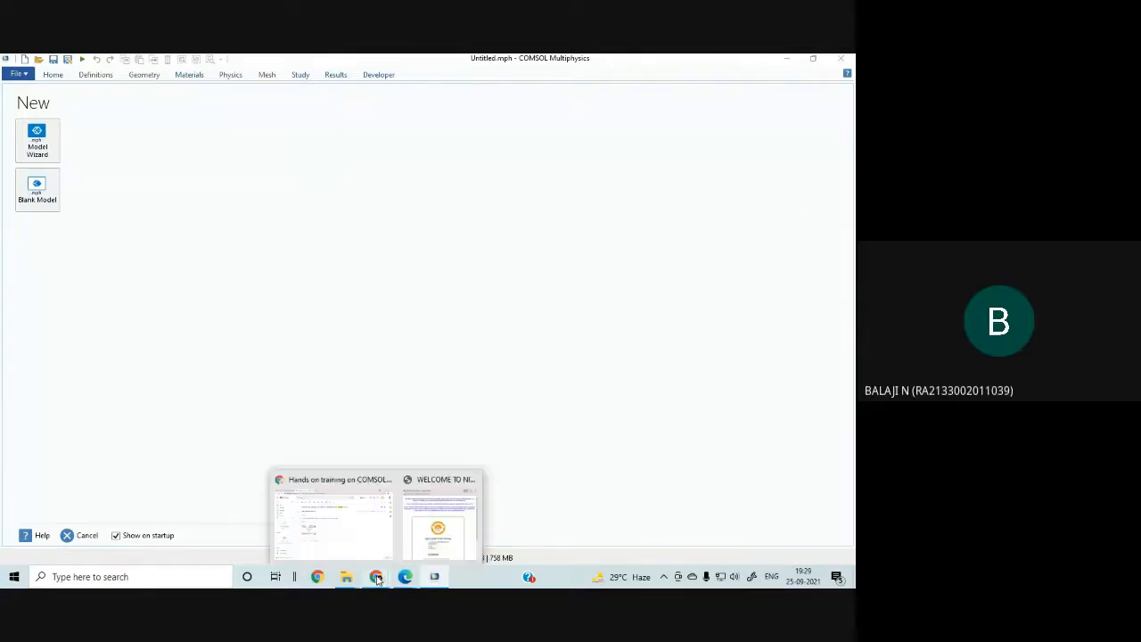
{"action": "mouse_move", "coordinate": [360, 530]}
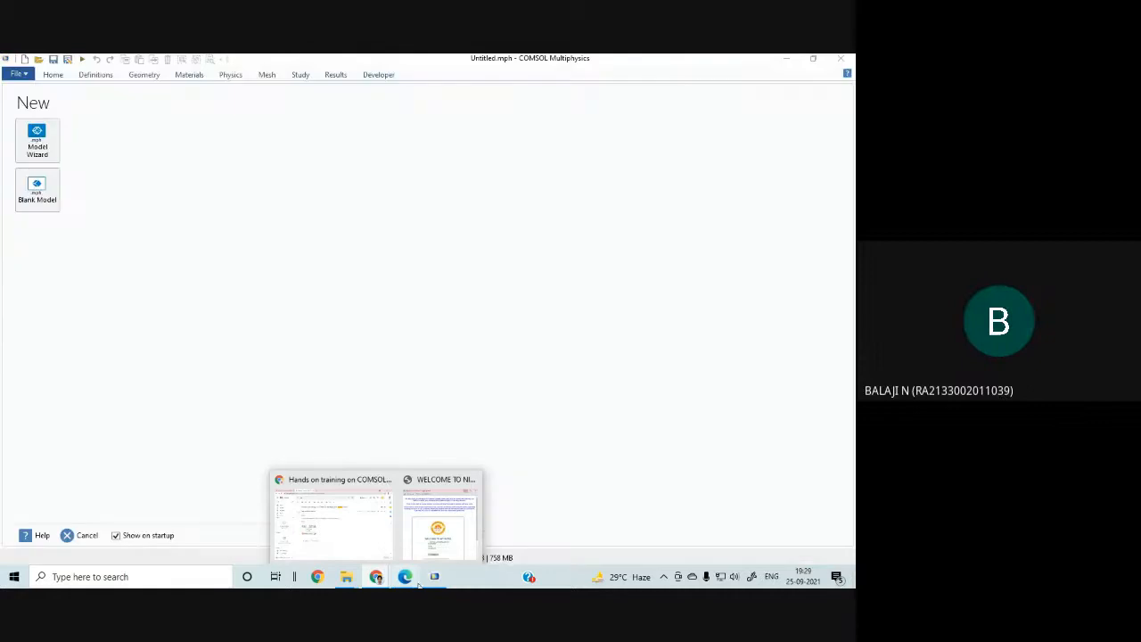
{"action": "mouse_move", "coordinate": [404, 575]}
{"action": "left_click", "coordinate": [367, 539]}
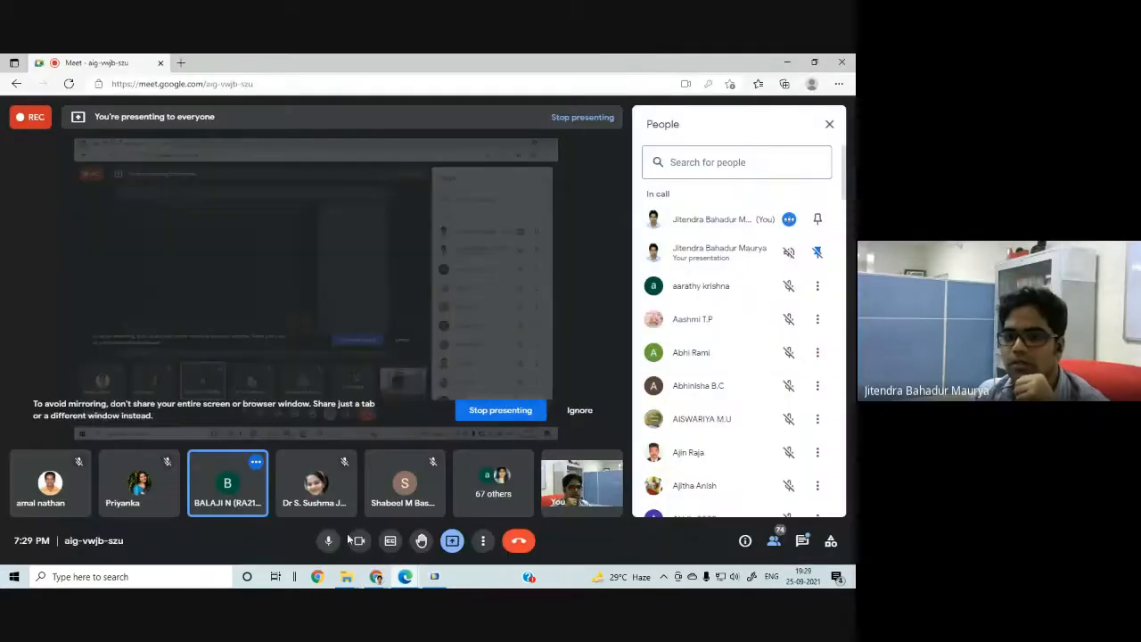
{"action": "left_click", "coordinate": [328, 540]}
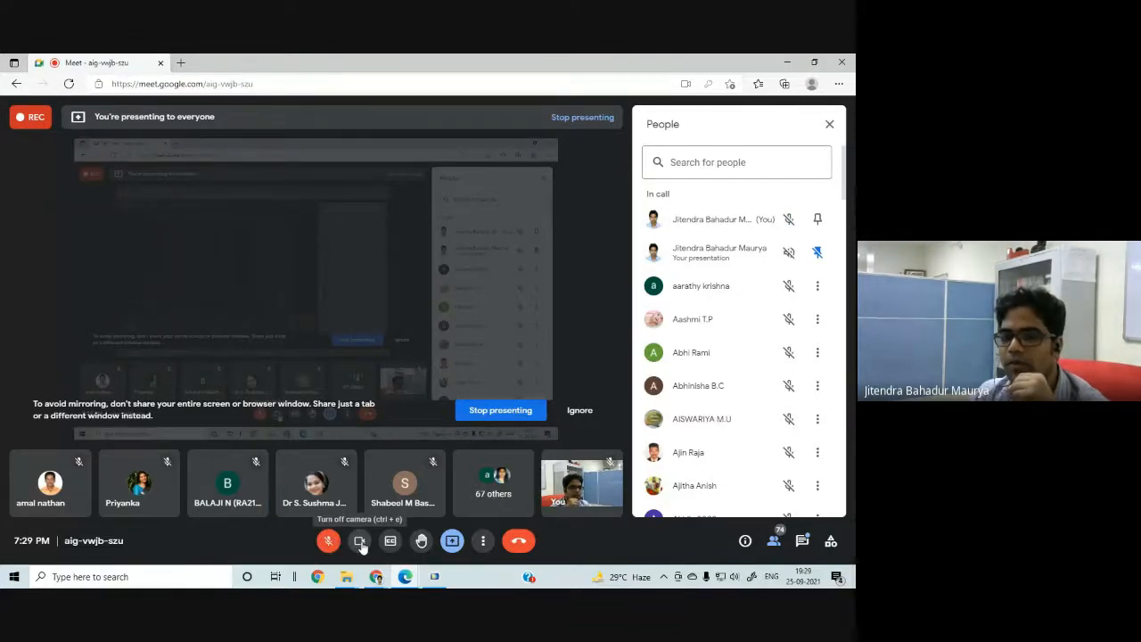
{"action": "left_click", "coordinate": [360, 541]}
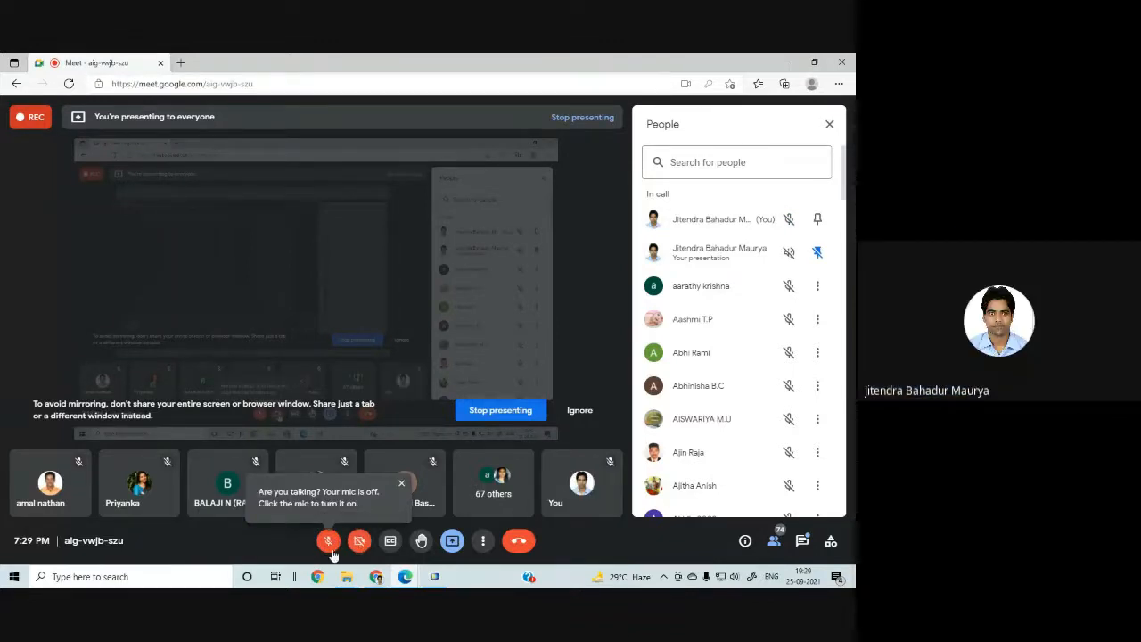
{"action": "left_click", "coordinate": [328, 541]}
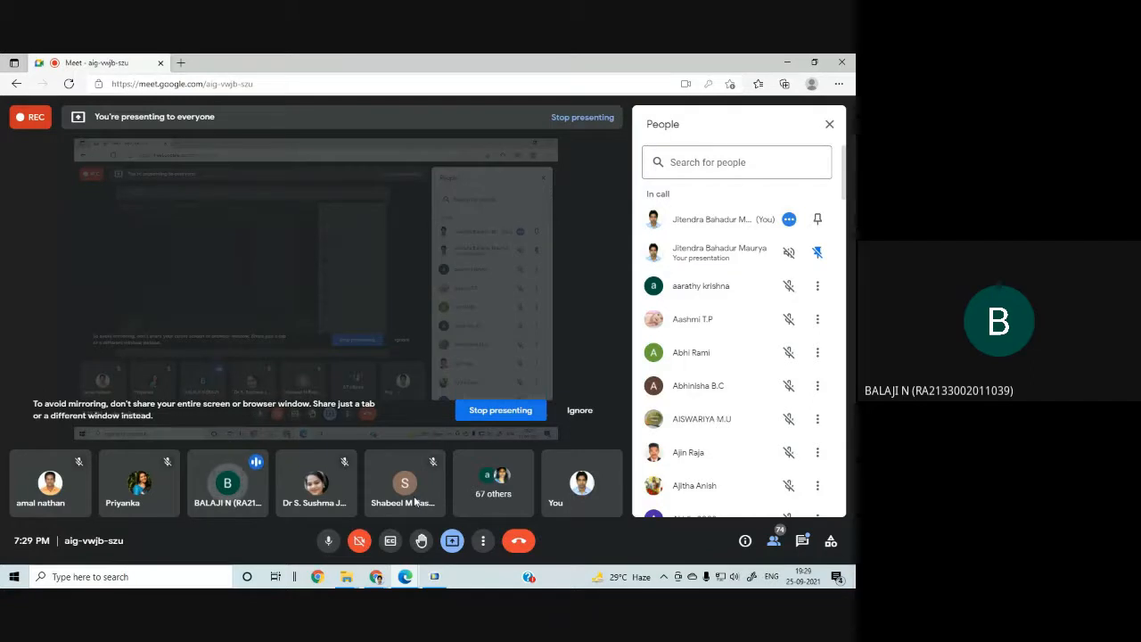
Step: Go back to COMSOL Multiphysics, dismiss the notification and start a new model with the Model Wizard
{"action": "left_click", "coordinate": [786, 66]}
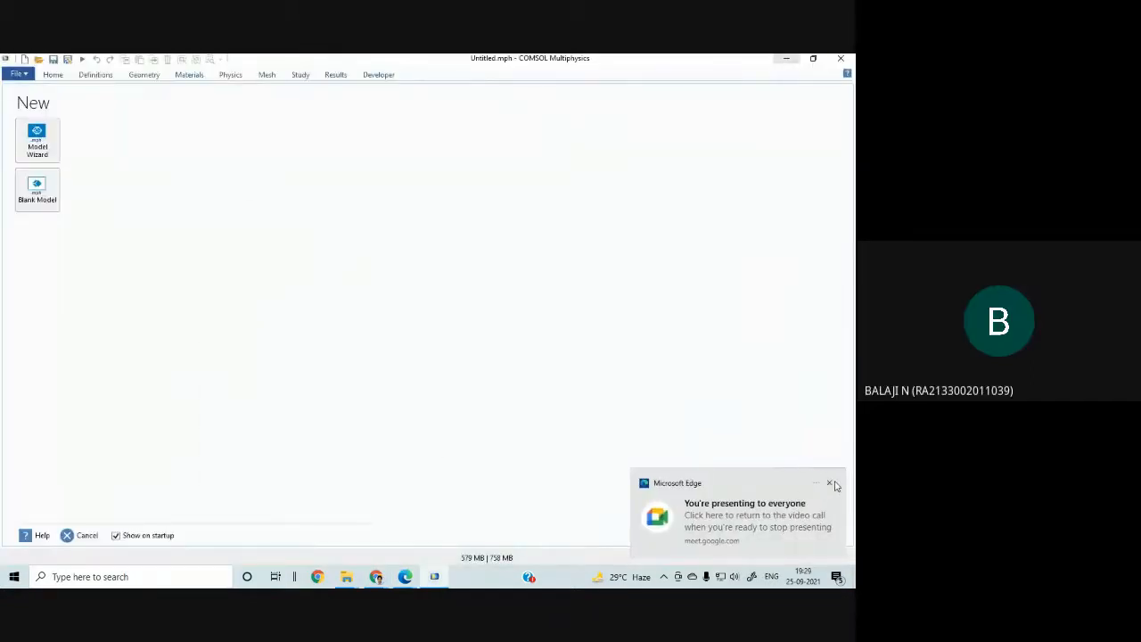
{"action": "left_click", "coordinate": [828, 486]}
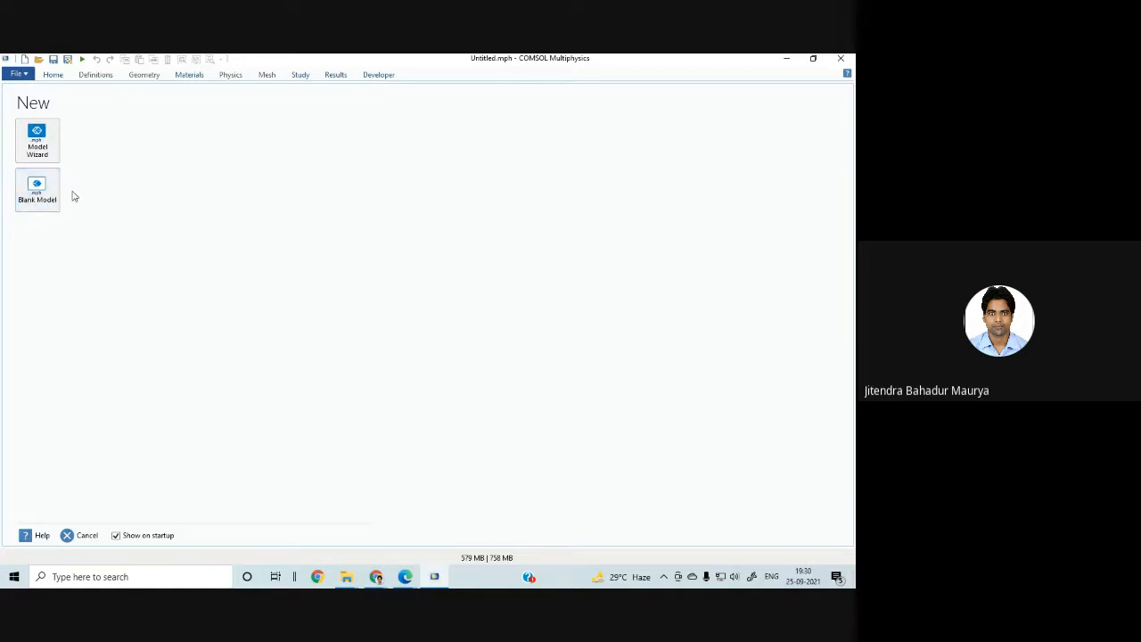
{"action": "left_click", "coordinate": [47, 152]}
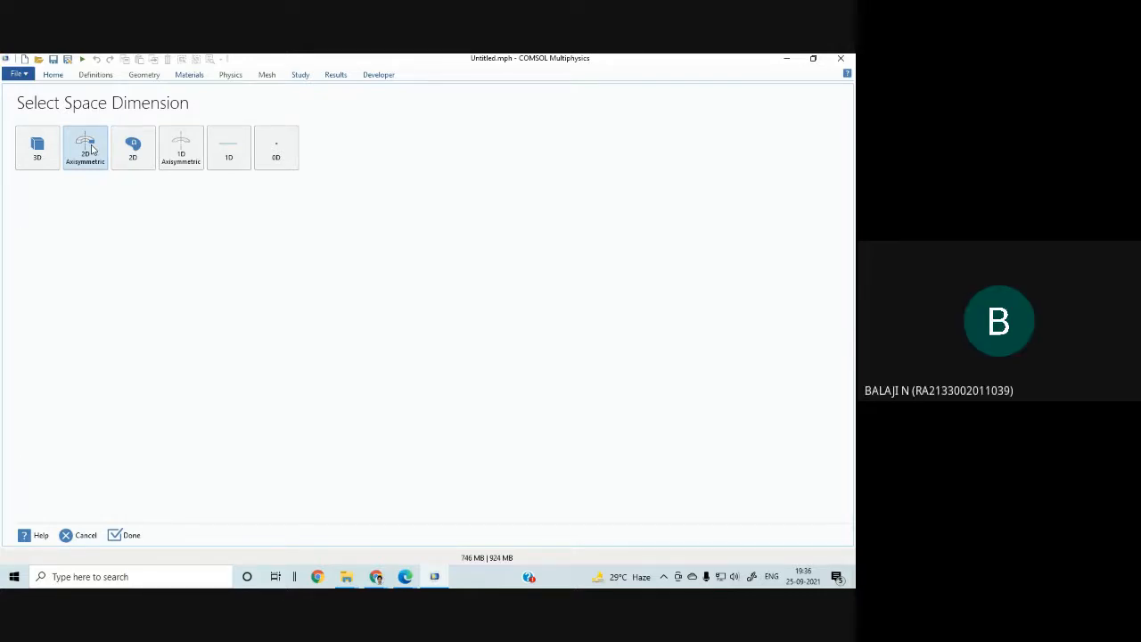
Step: Switch to the Google Meet window and leave the call
{"action": "mouse_move", "coordinate": [371, 584]}
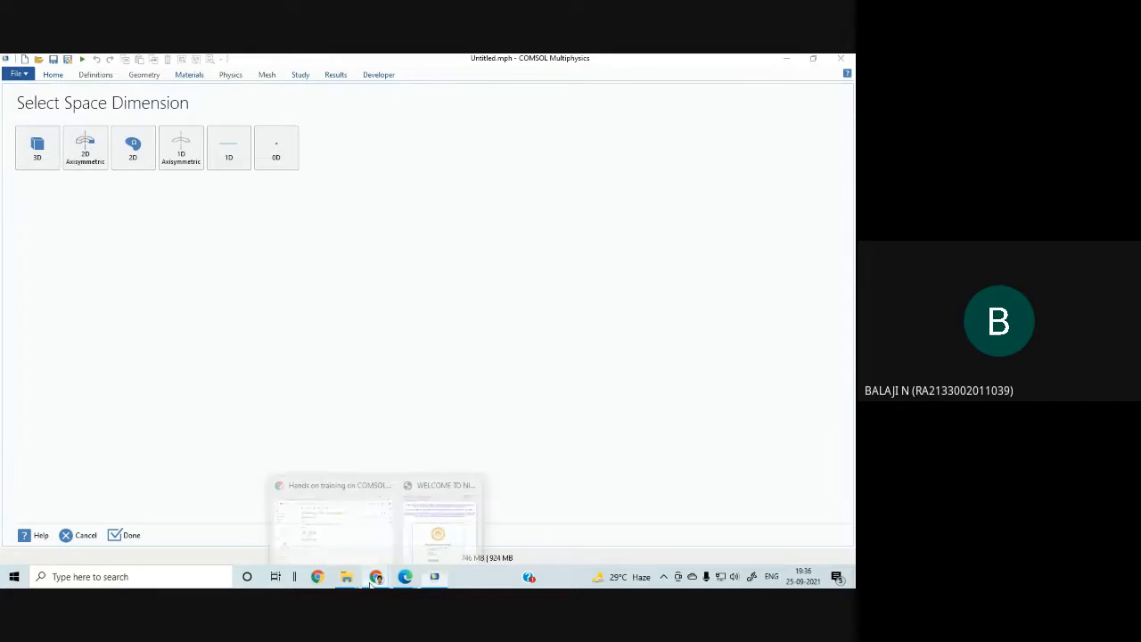
{"action": "mouse_move", "coordinate": [405, 577]}
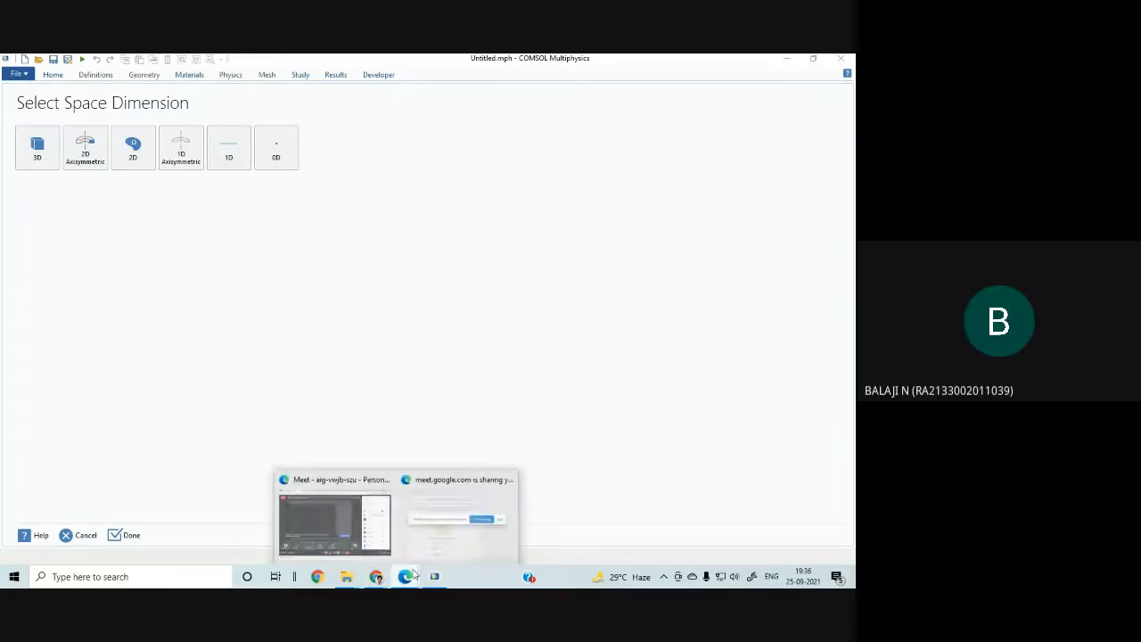
{"action": "left_click", "coordinate": [370, 530]}
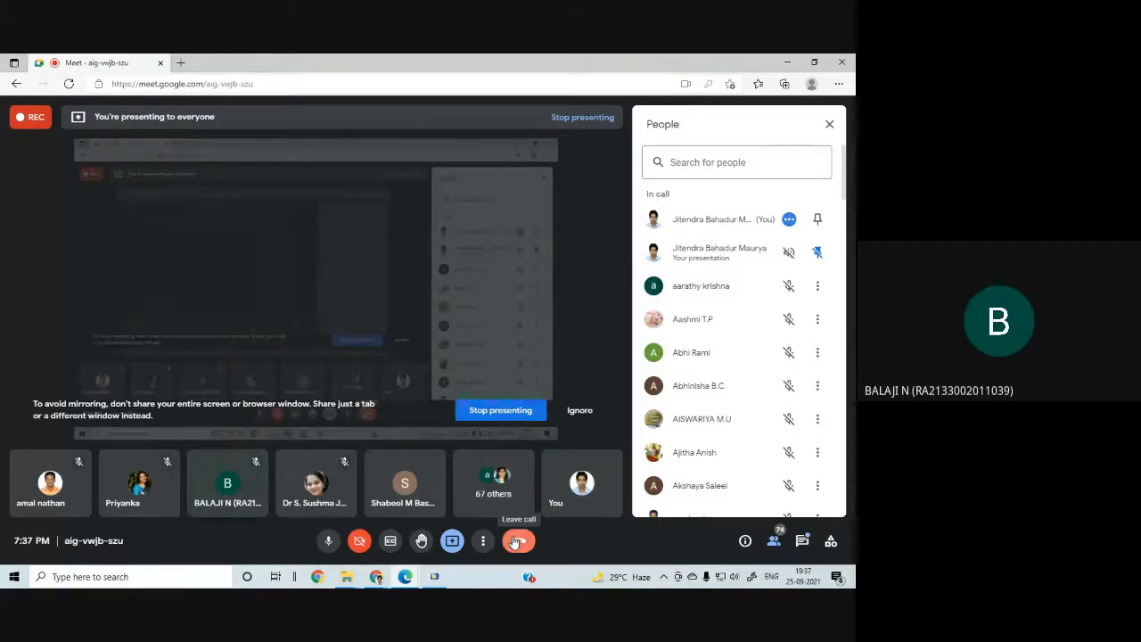
{"action": "left_click", "coordinate": [515, 542]}
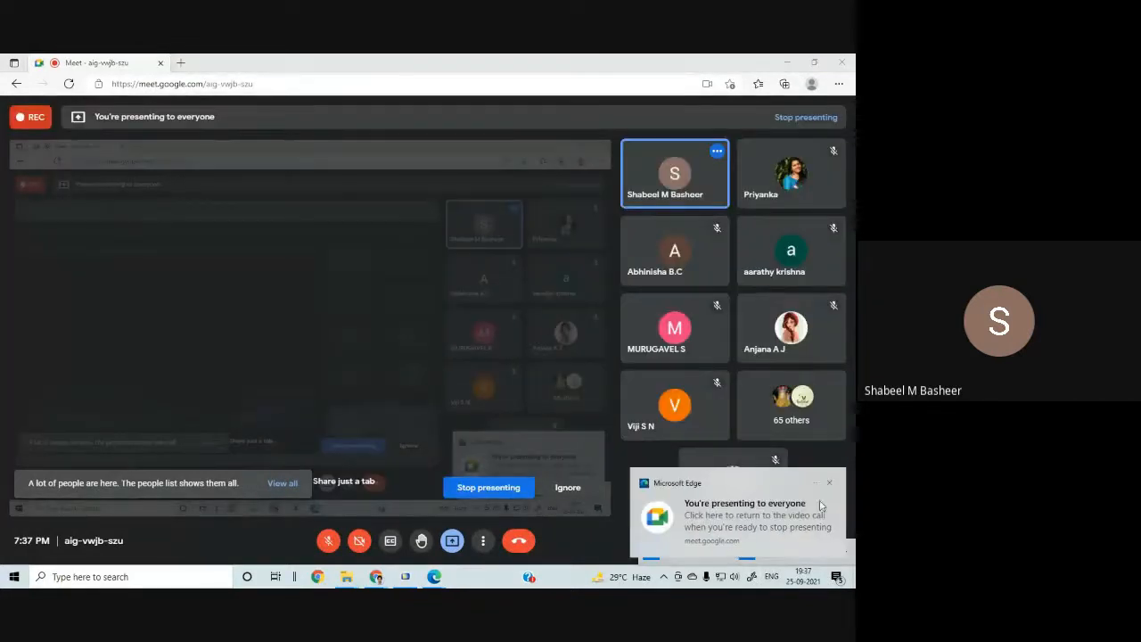
Step: Ignore the mirroring warning in the Meet call and hide the screen-sharing bar
{"action": "left_click", "coordinate": [750, 577]}
{"action": "left_click", "coordinate": [749, 579]}
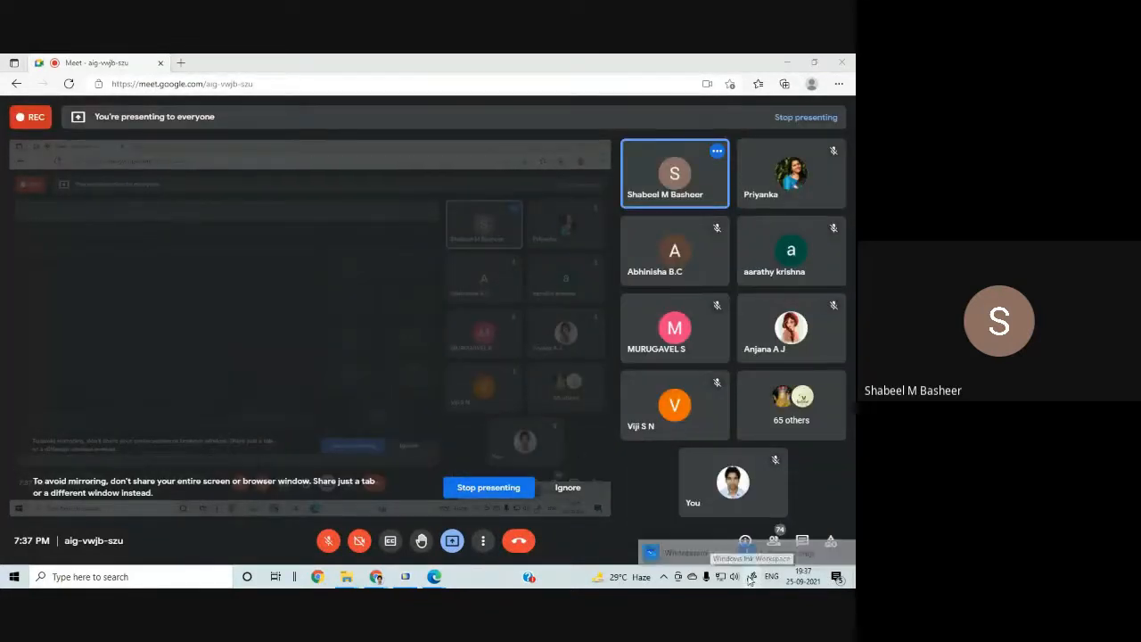
{"action": "left_click", "coordinate": [567, 488]}
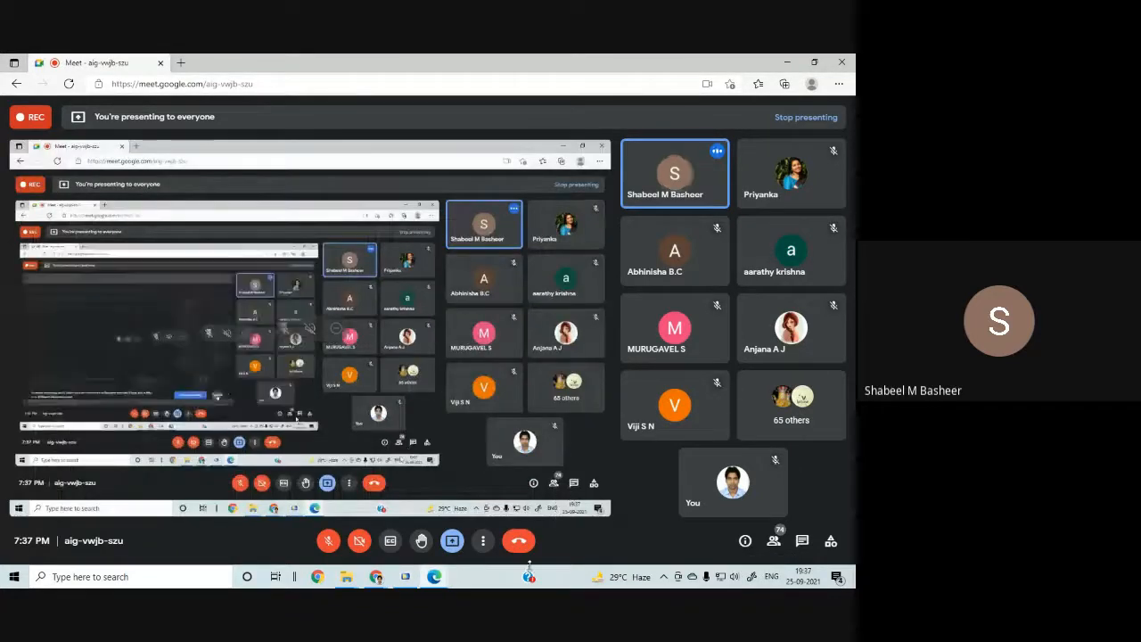
{"action": "left_click", "coordinate": [445, 580]}
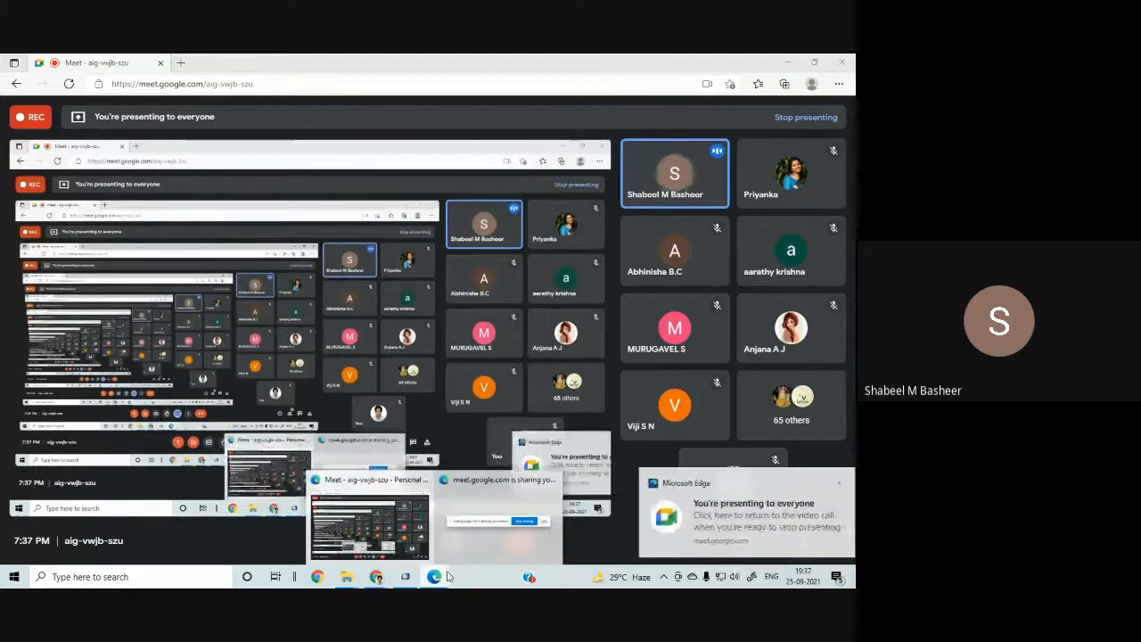
{"action": "left_click", "coordinate": [499, 517]}
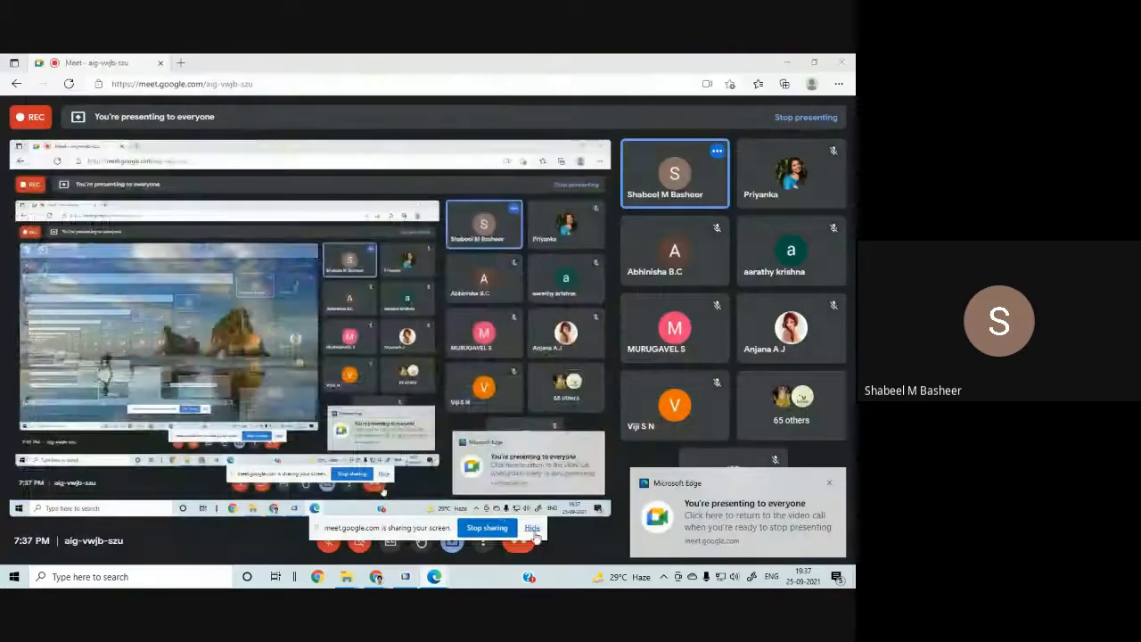
{"action": "left_click", "coordinate": [534, 529]}
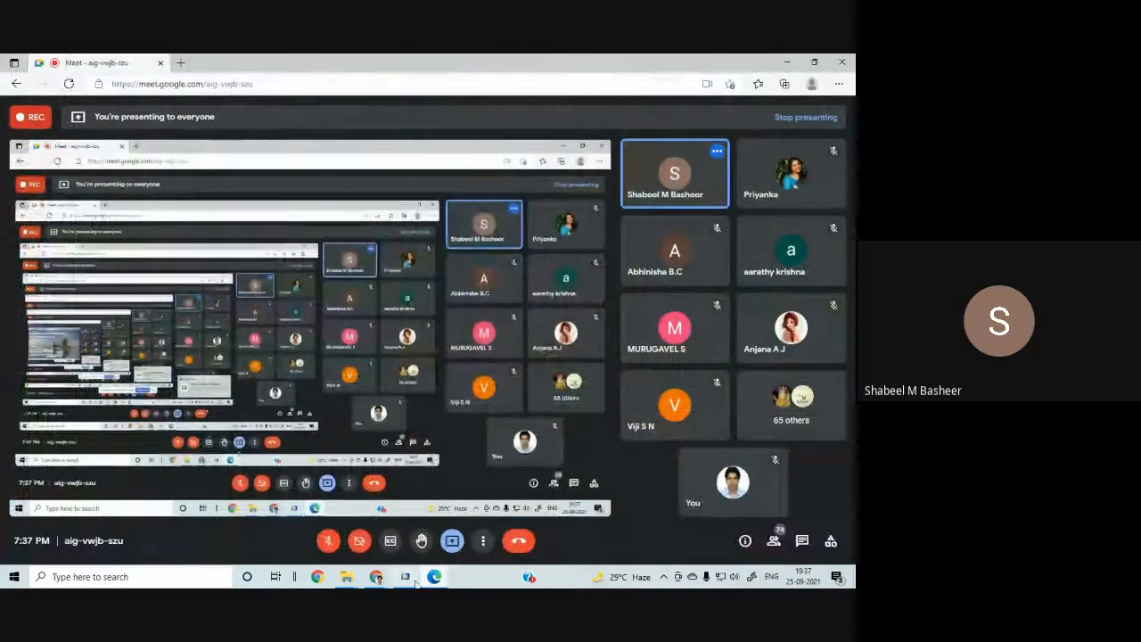
Step: Switch from the Google Meet call back to COMSOL Multiphysics and dismiss the presenting notification
{"action": "left_click", "coordinate": [454, 543]}
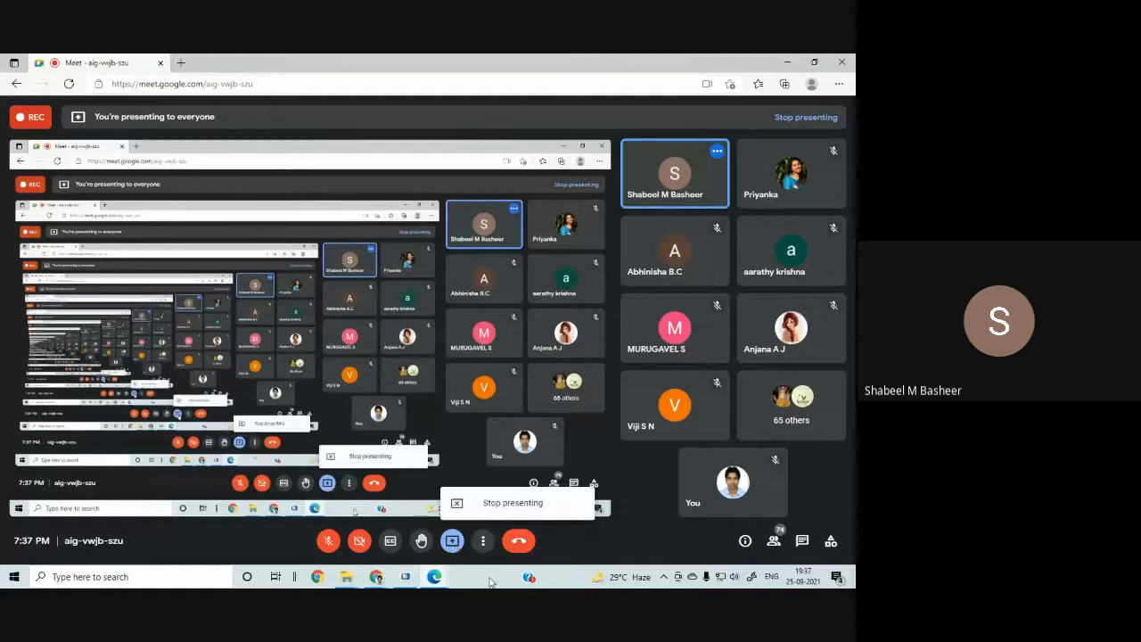
{"action": "left_click", "coordinate": [344, 584]}
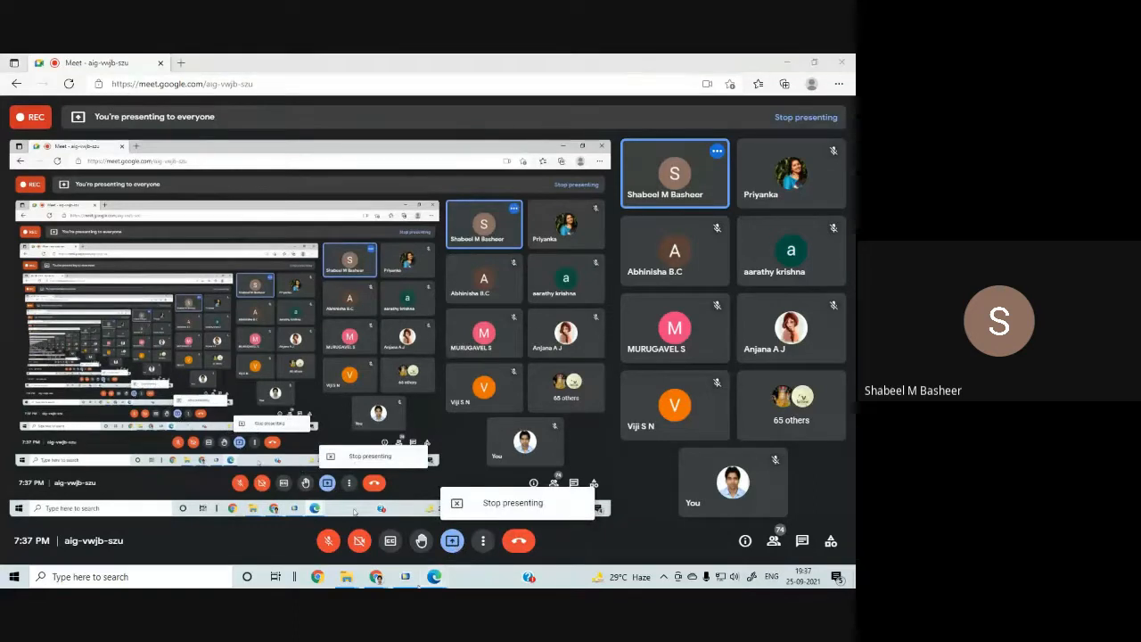
{"action": "left_click", "coordinate": [404, 576]}
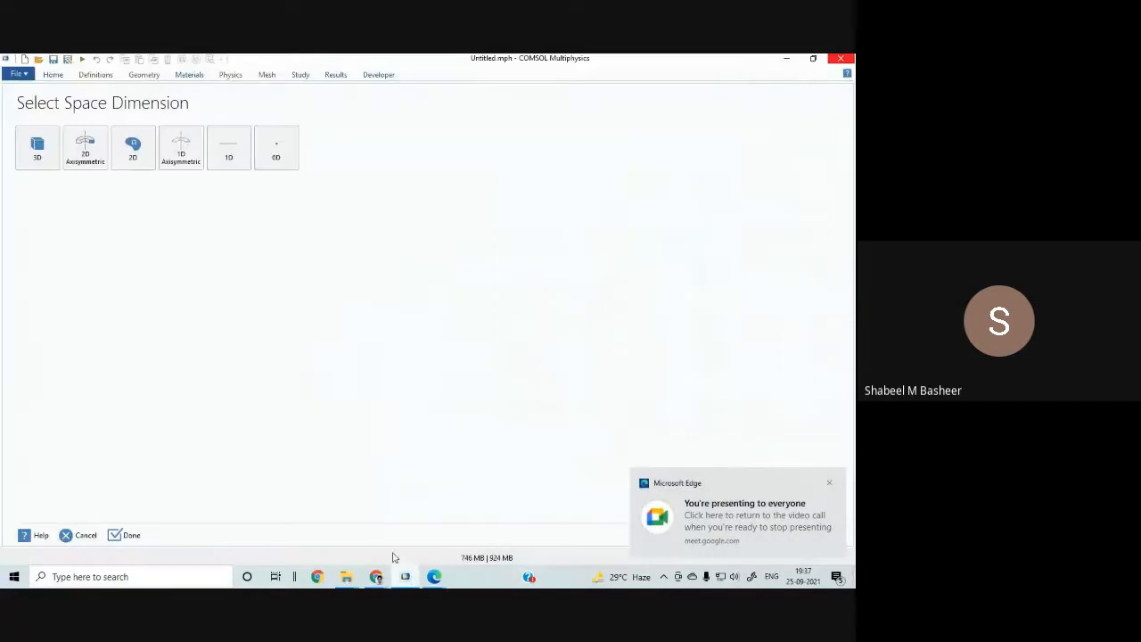
{"action": "left_click", "coordinate": [829, 482]}
Step: Turn the microphone on in the Google Meet call, return to COMSOL Multiphysics and dismiss the presenting notification
{"action": "mouse_move", "coordinate": [439, 578]}
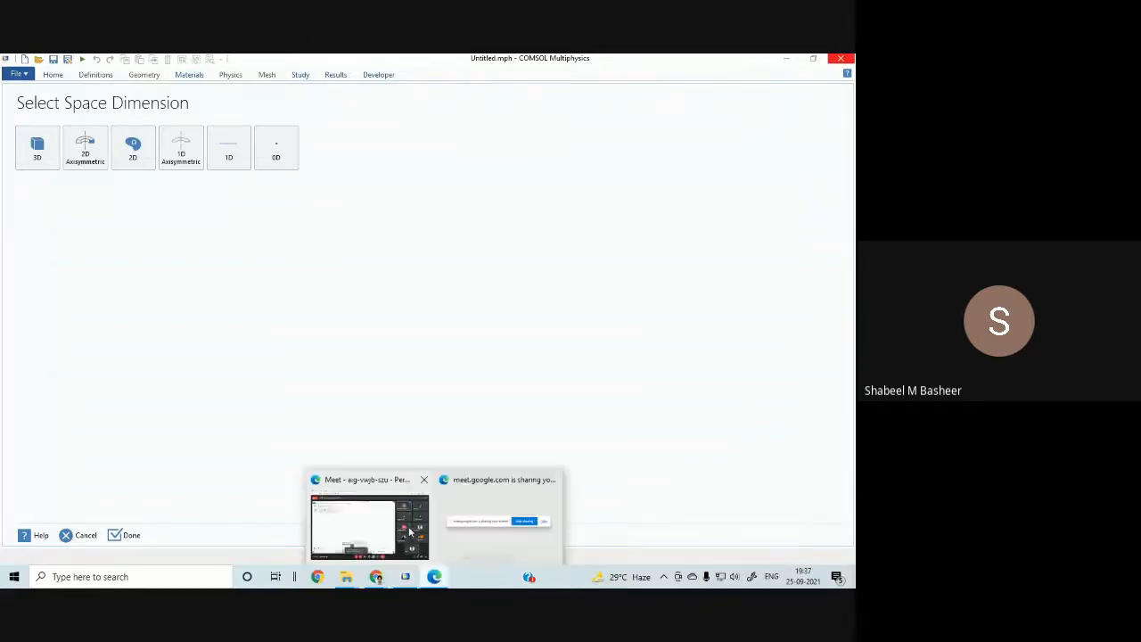
{"action": "left_click", "coordinate": [337, 545]}
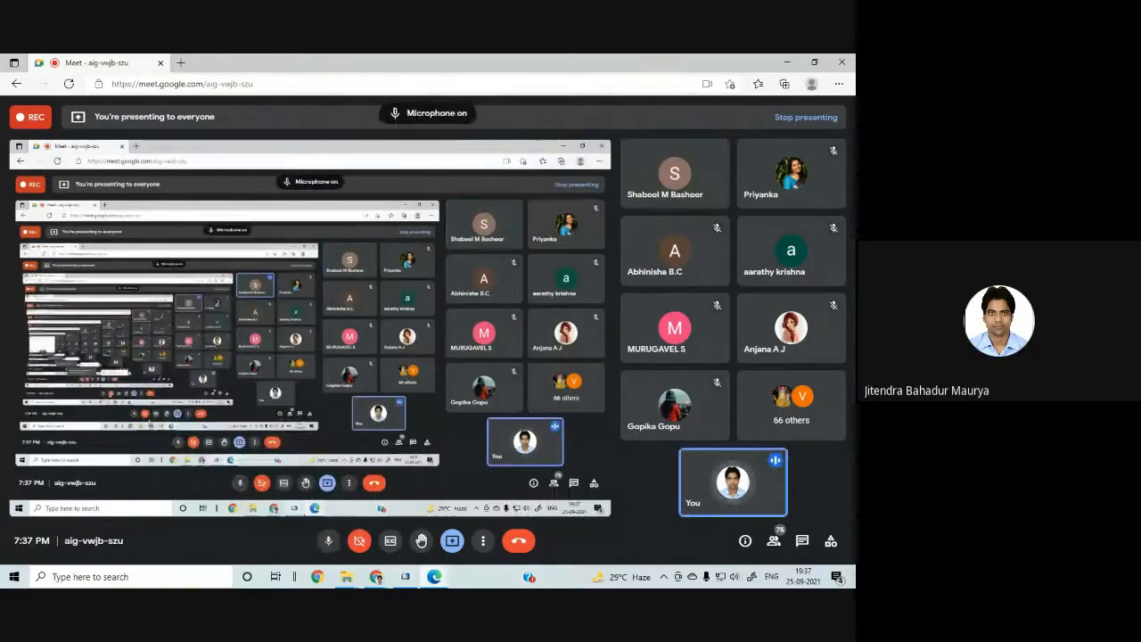
{"action": "mouse_move", "coordinate": [434, 577]}
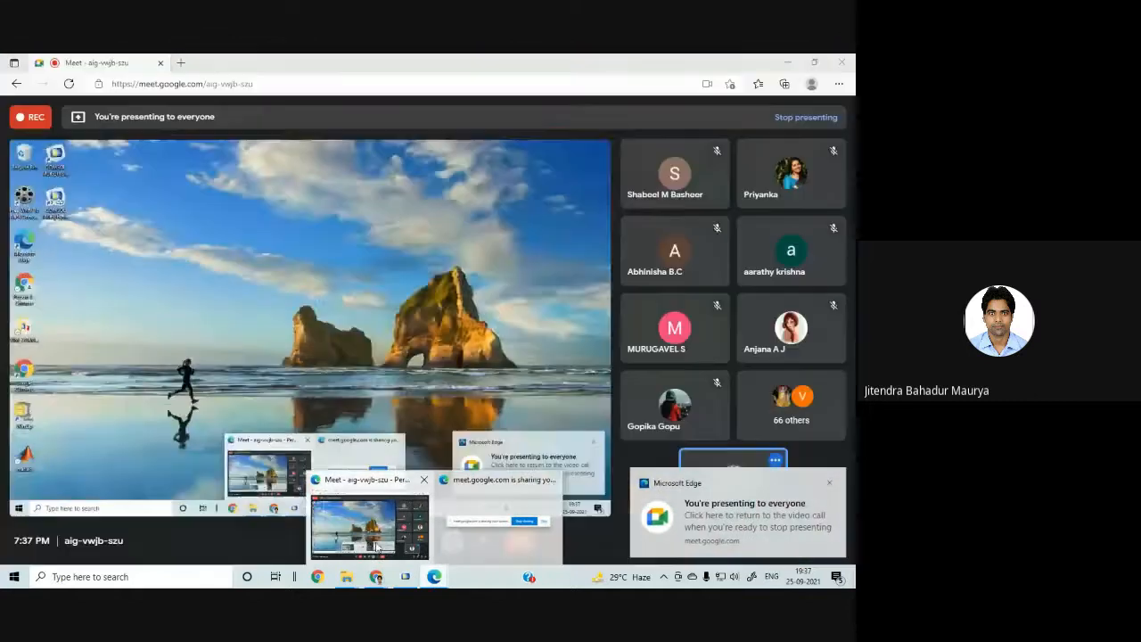
{"action": "left_click", "coordinate": [367, 538]}
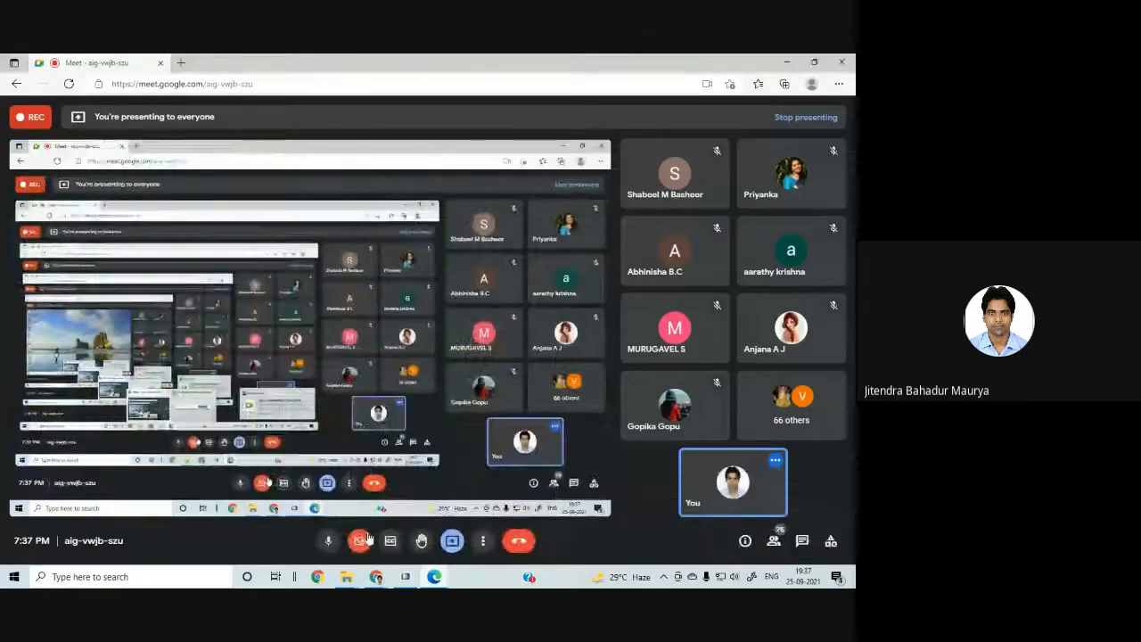
{"action": "left_click", "coordinate": [405, 577]}
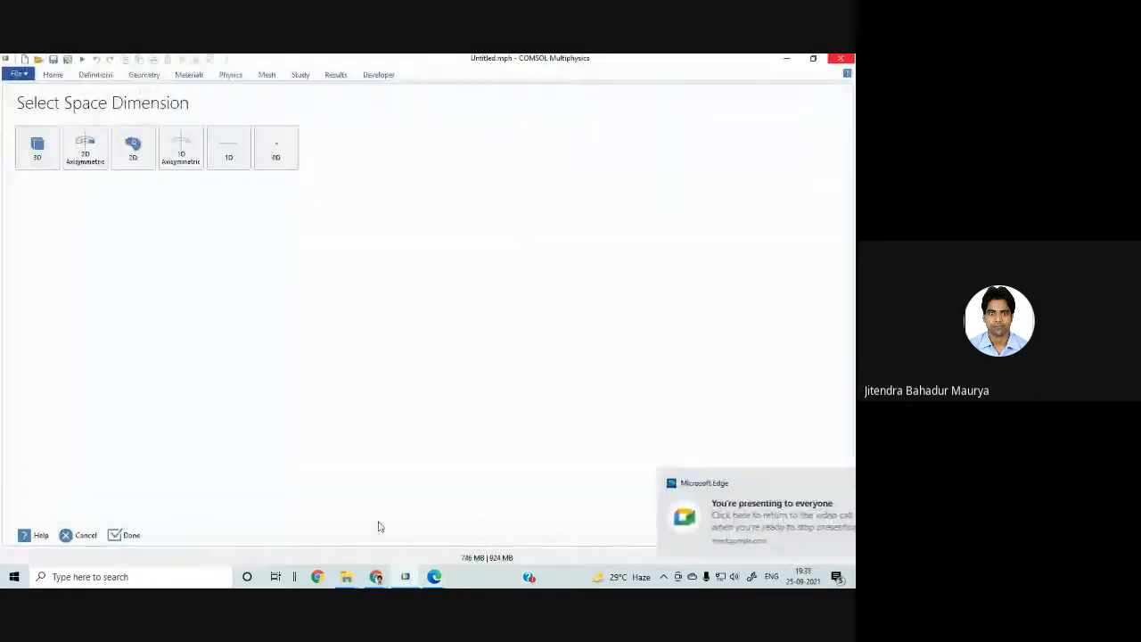
{"action": "left_click", "coordinate": [827, 485]}
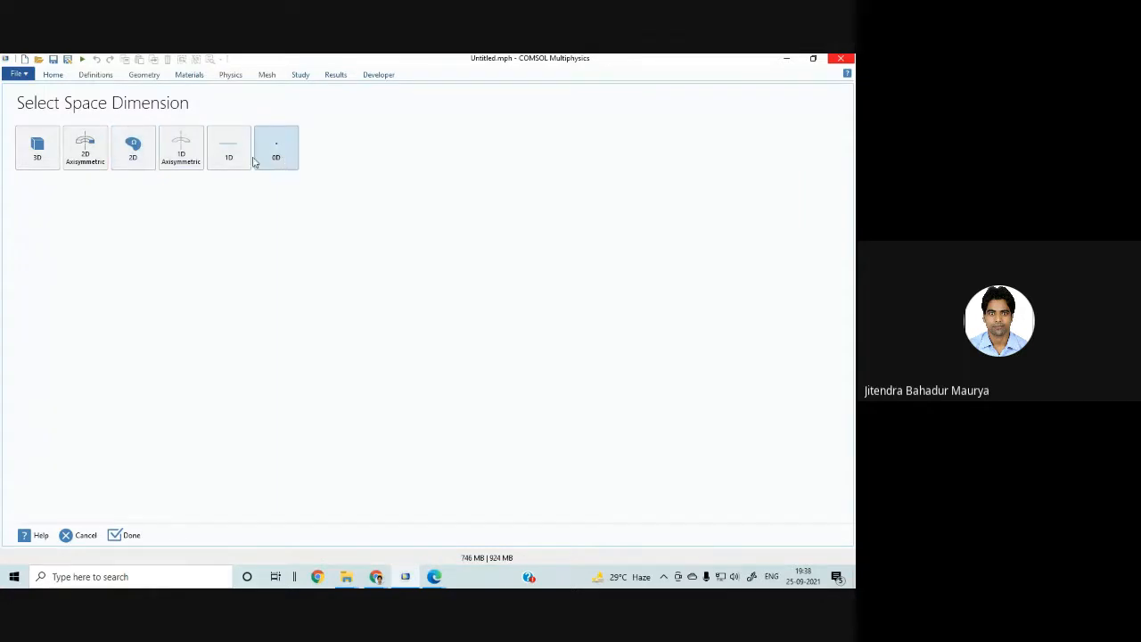
{"action": "left_click", "coordinate": [48, 157]}
{"action": "left_click", "coordinate": [46, 159]}
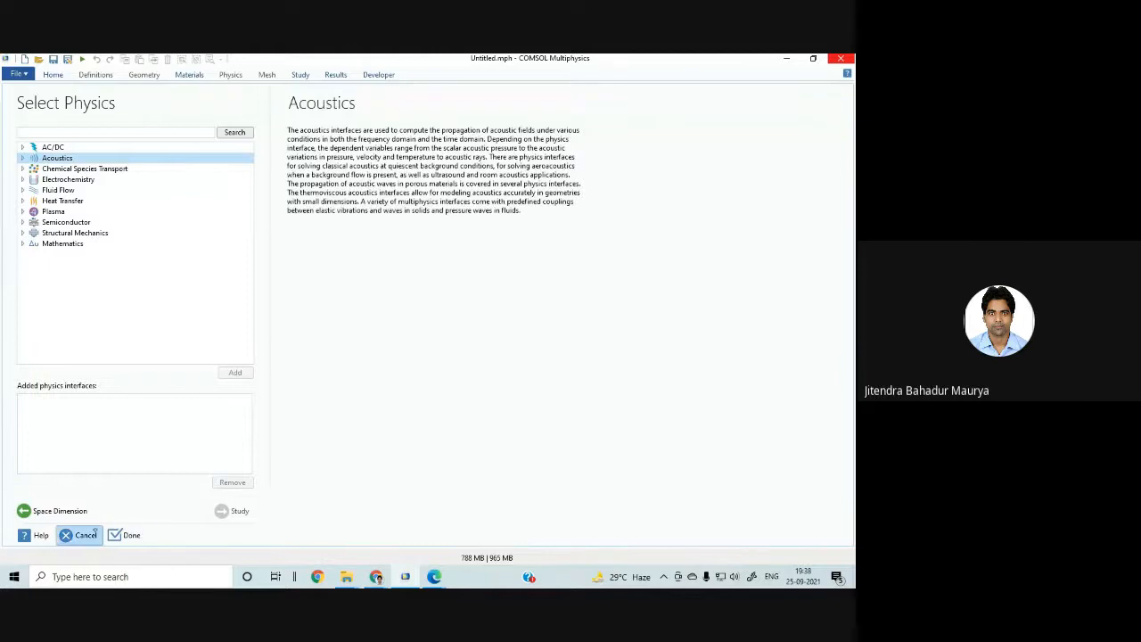
{"action": "left_click", "coordinate": [80, 535]}
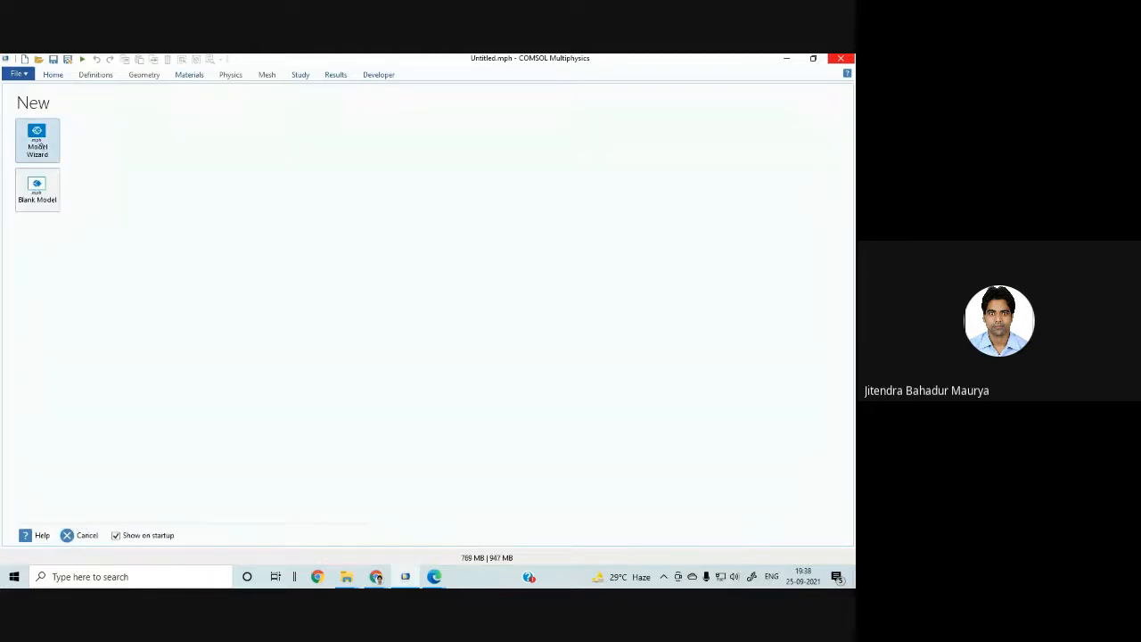
Step: Start a new model with the Model Wizard and set its space dimension to 2D
{"action": "left_click", "coordinate": [40, 145]}
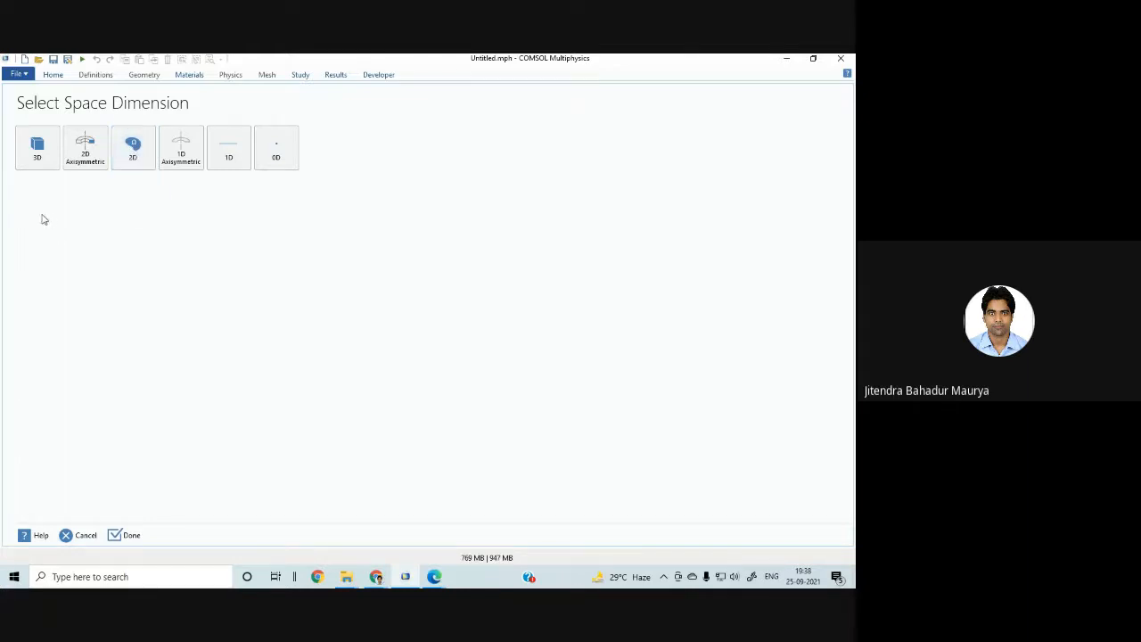
{"action": "left_click", "coordinate": [133, 155]}
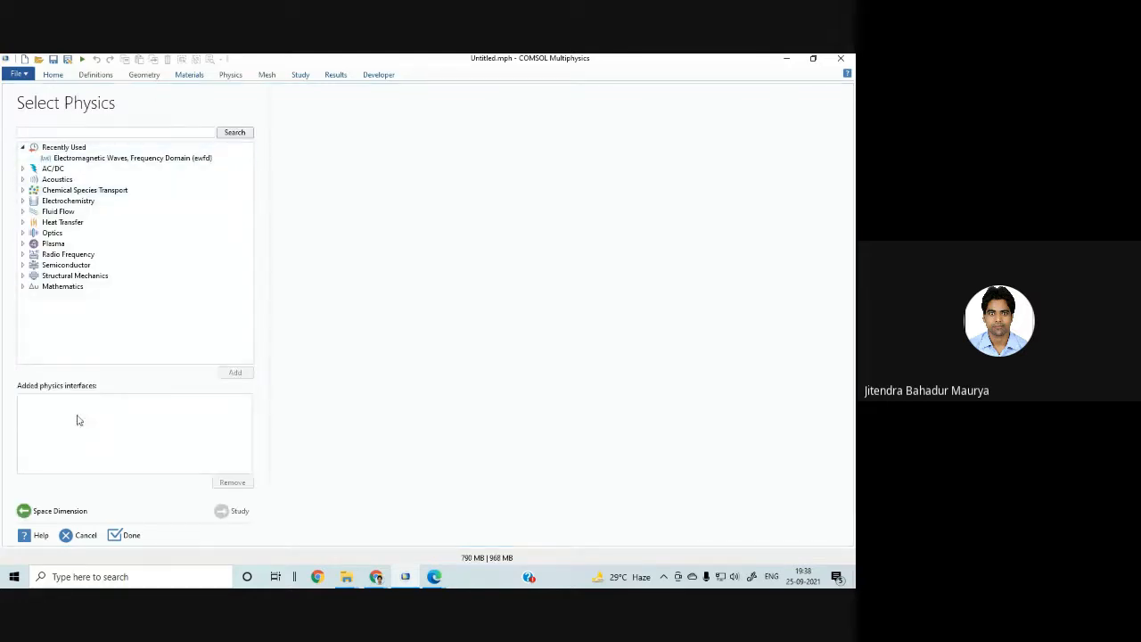
{"action": "left_click", "coordinate": [59, 512]}
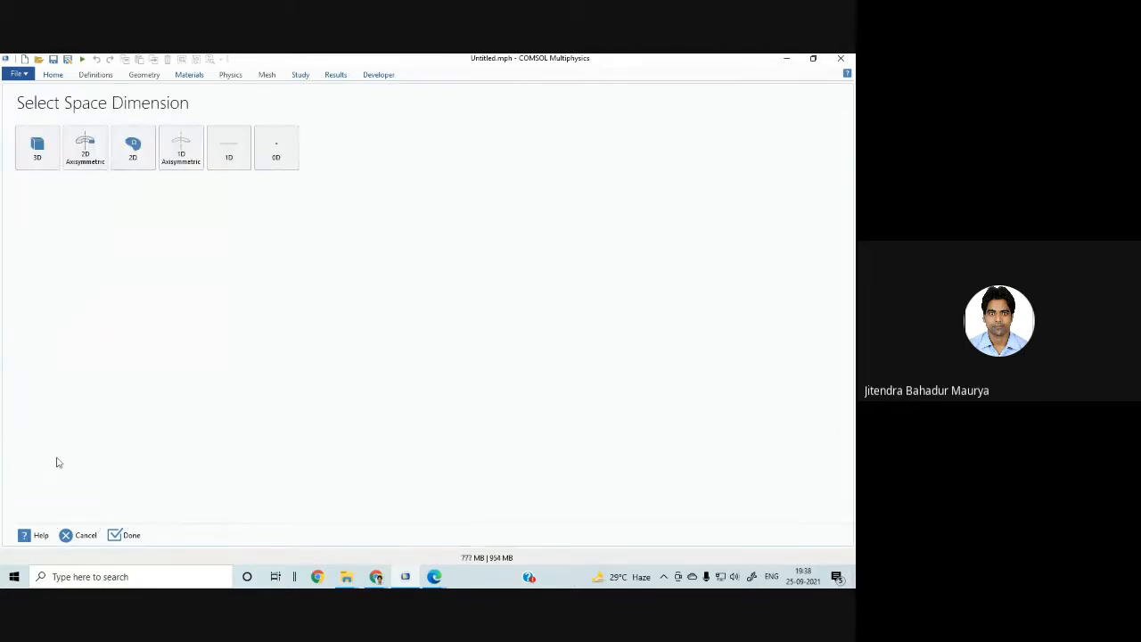
{"action": "left_click", "coordinate": [132, 151]}
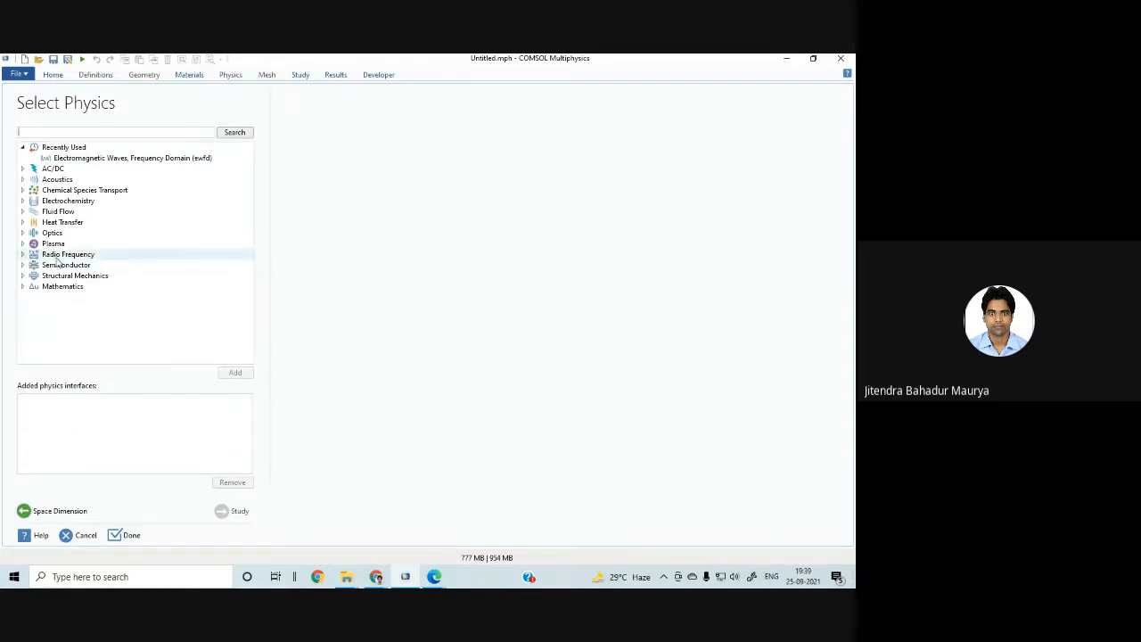
Step: Examine the physics interfaces available under AC/DC, Optics (Ray Optics and Wave Optics) and Heat Transfer
{"action": "left_click", "coordinate": [22, 169]}
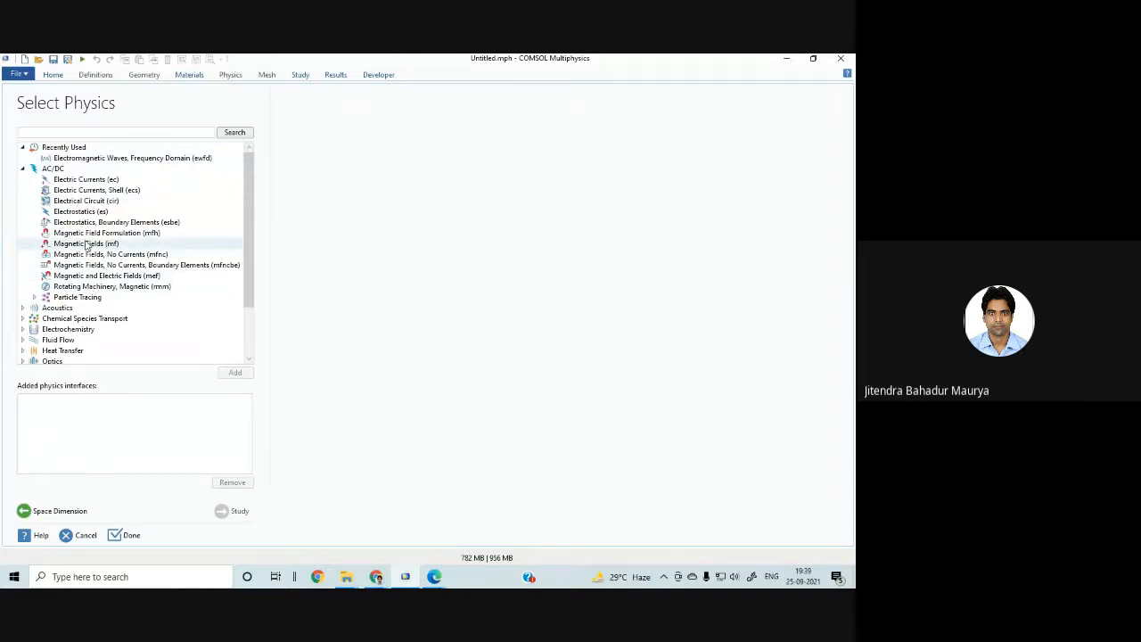
{"action": "left_click", "coordinate": [23, 169]}
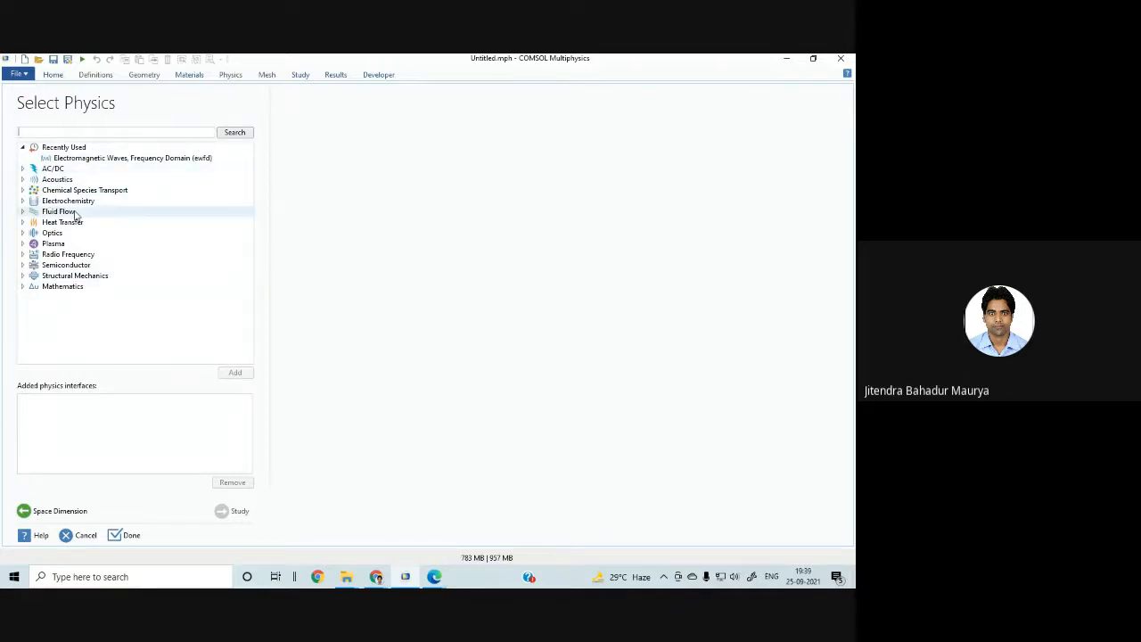
{"action": "left_click", "coordinate": [22, 235]}
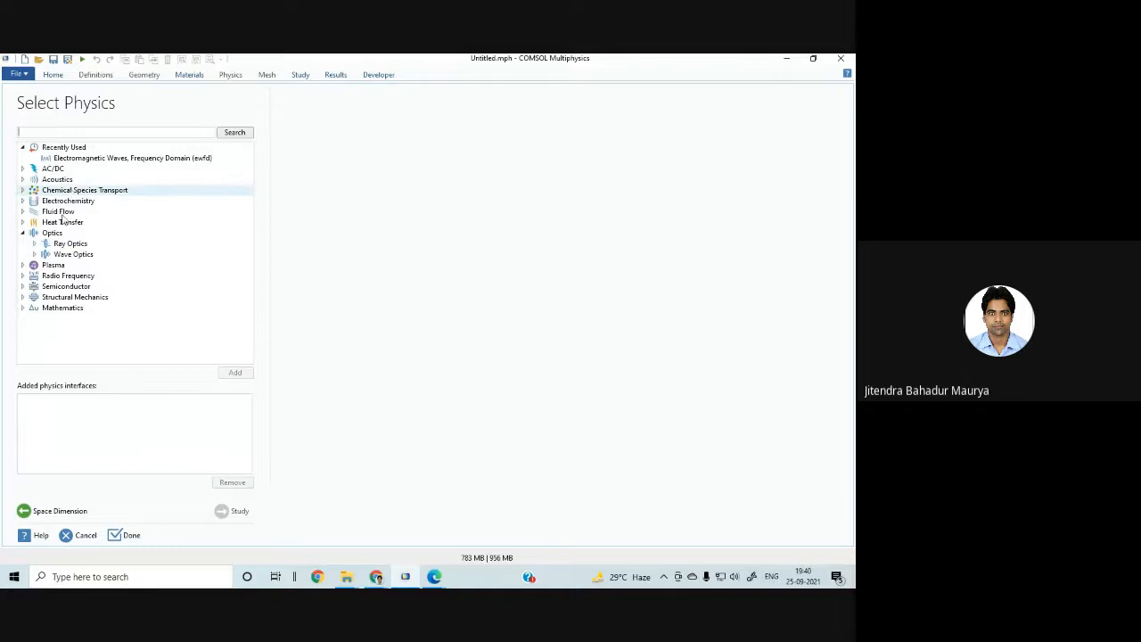
{"action": "left_click", "coordinate": [34, 254]}
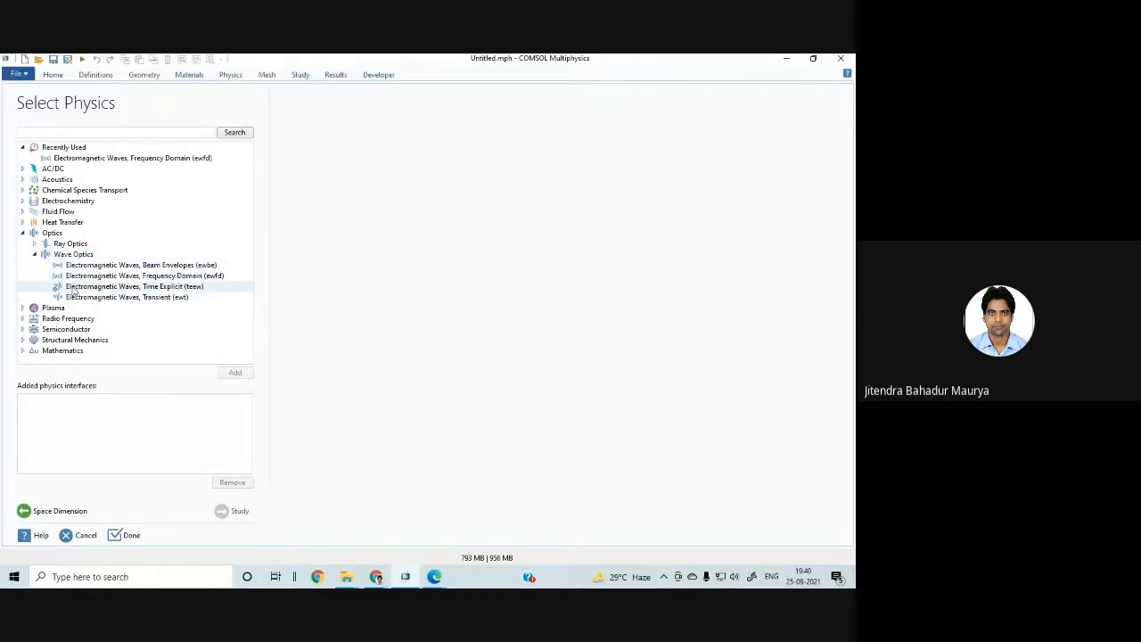
{"action": "left_click", "coordinate": [34, 243]}
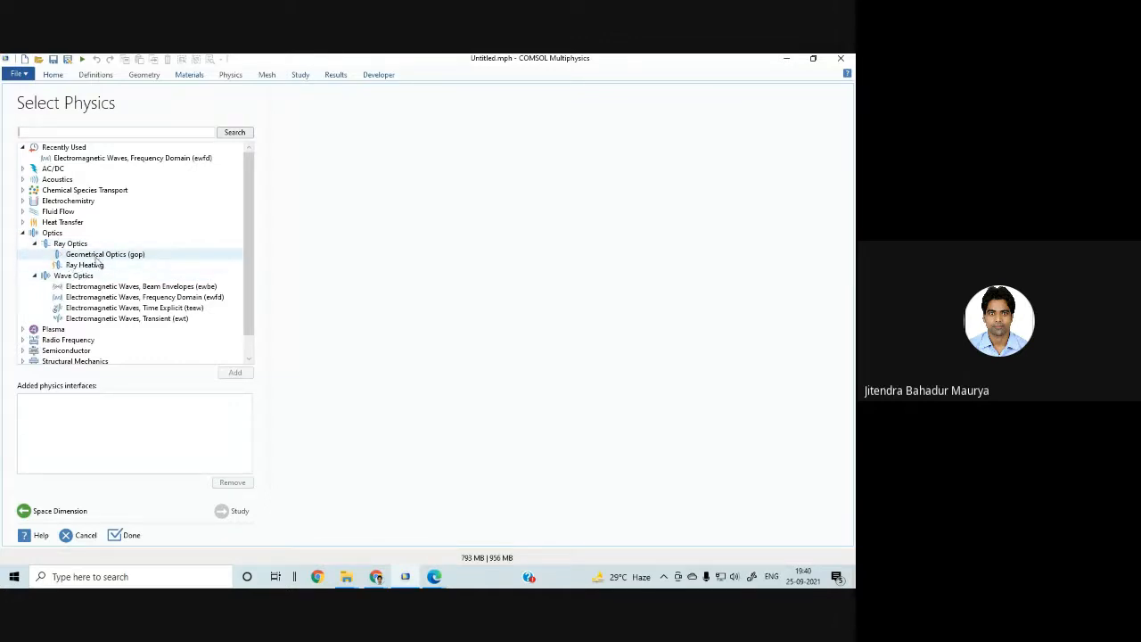
{"action": "left_click", "coordinate": [23, 222]}
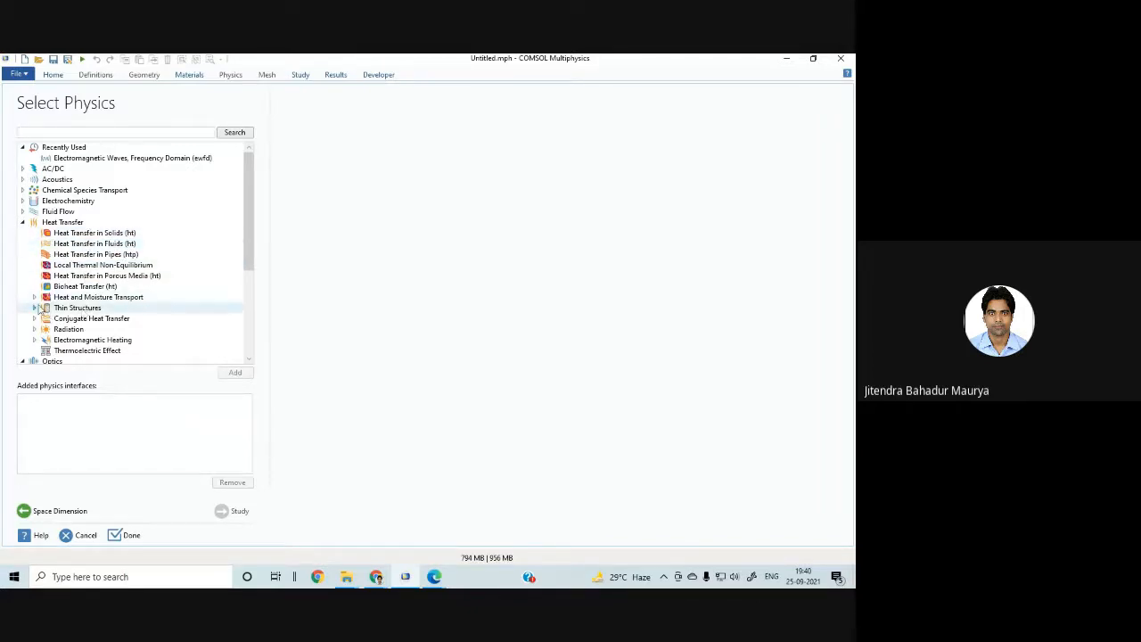
{"action": "left_click", "coordinate": [35, 297]}
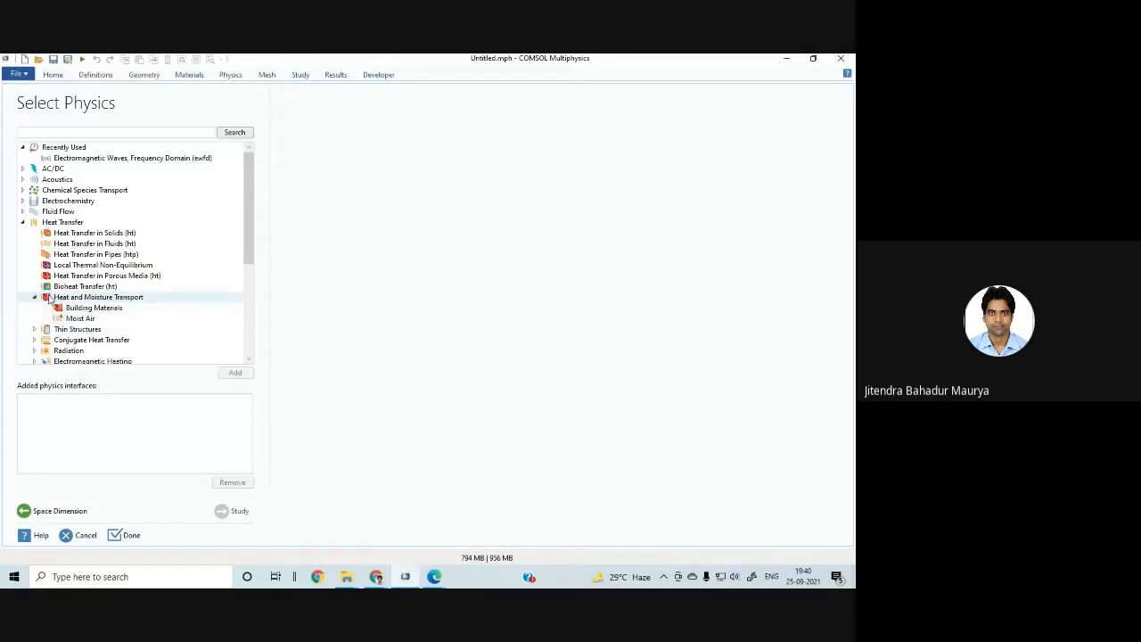
{"action": "left_click", "coordinate": [23, 223]}
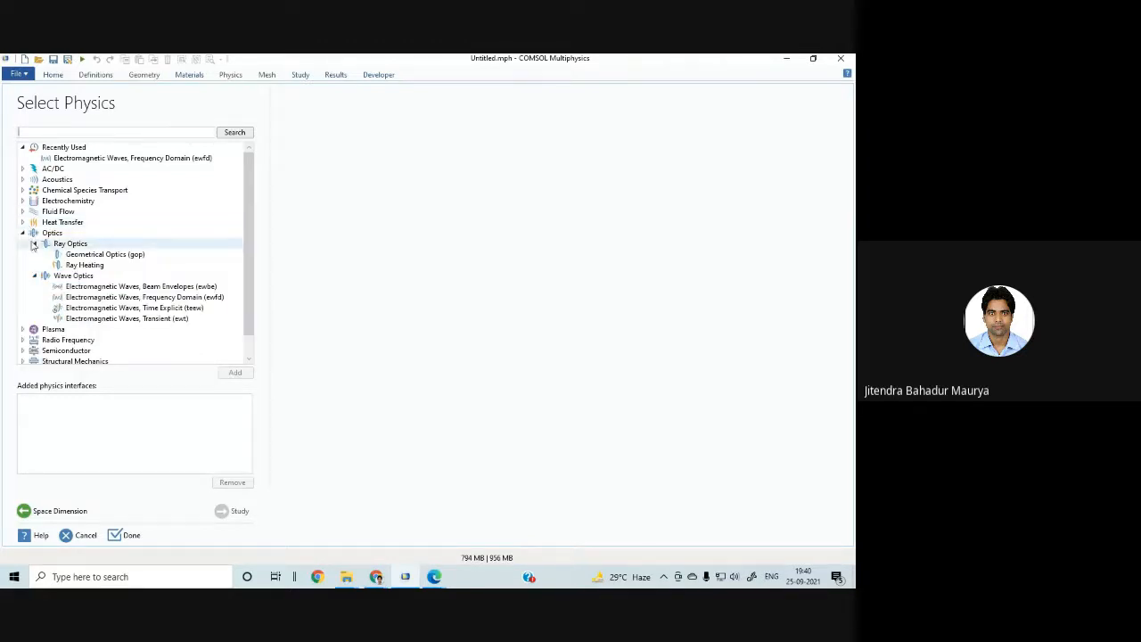
Step: Add the Electromagnetic Waves, Frequency Domain (ewfd) interface from Wave Optics to the model
{"action": "left_click", "coordinate": [33, 243]}
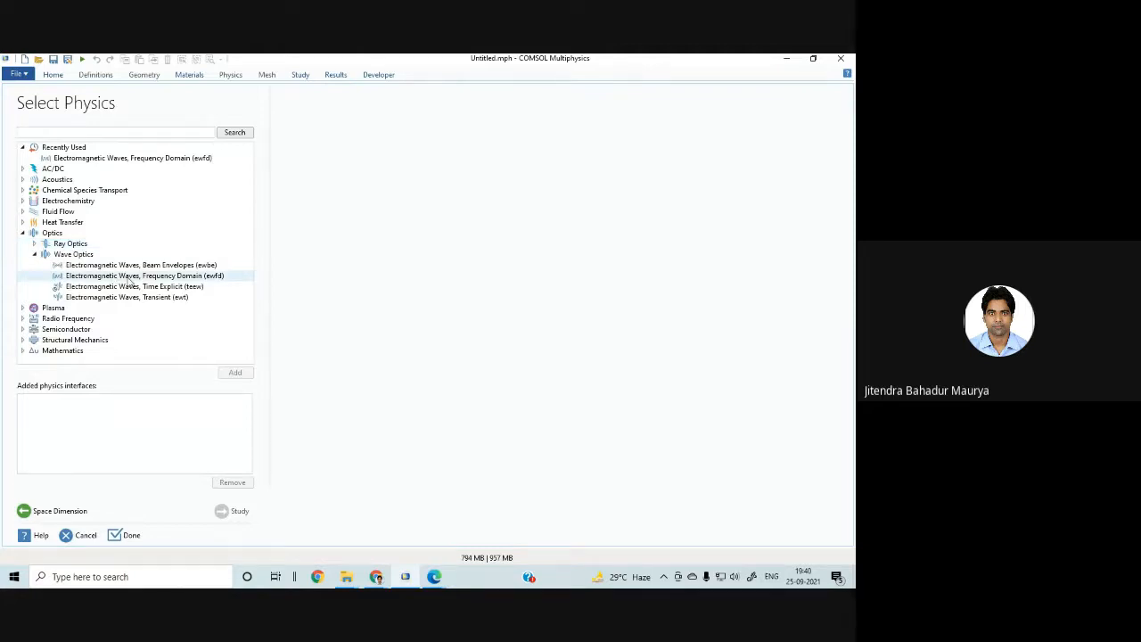
{"action": "left_click", "coordinate": [130, 278]}
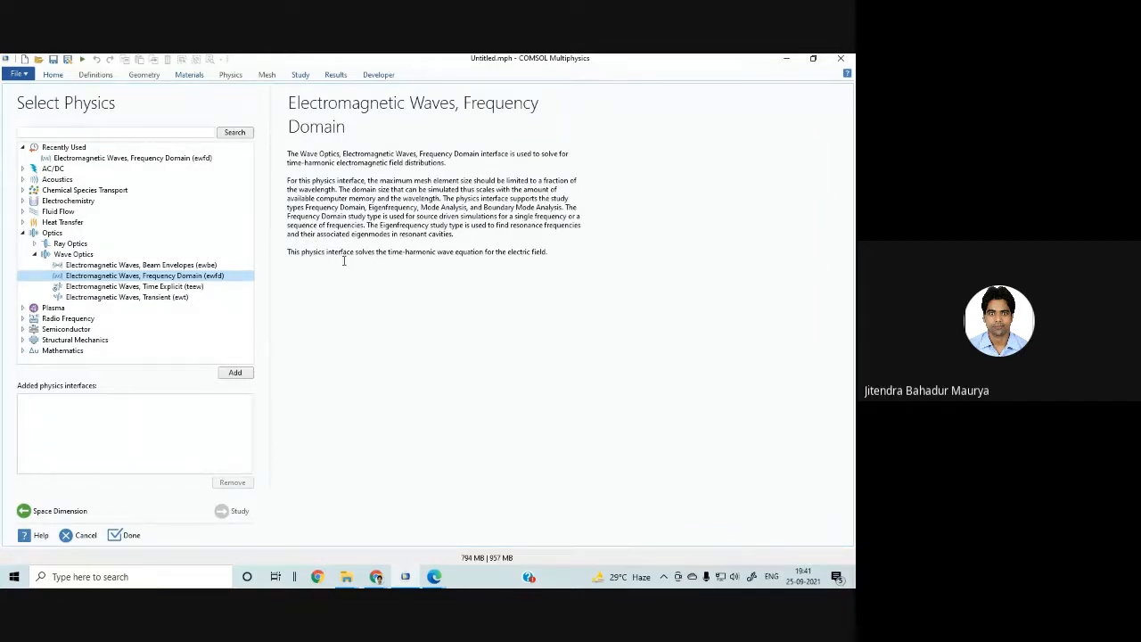
{"action": "left_click", "coordinate": [216, 281]}
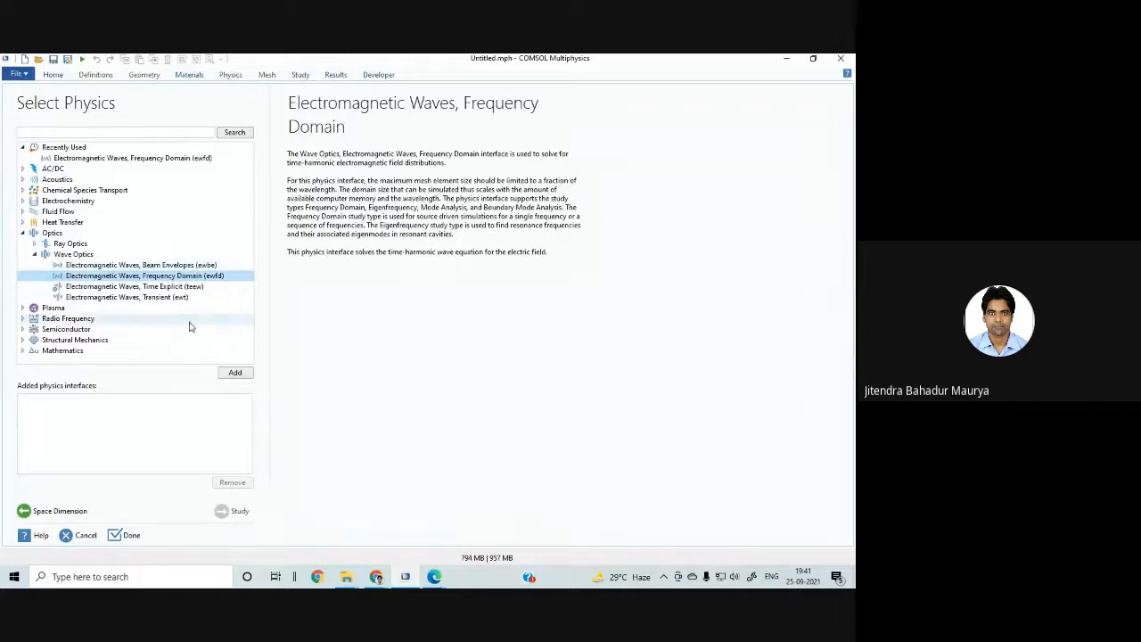
{"action": "left_click", "coordinate": [178, 276]}
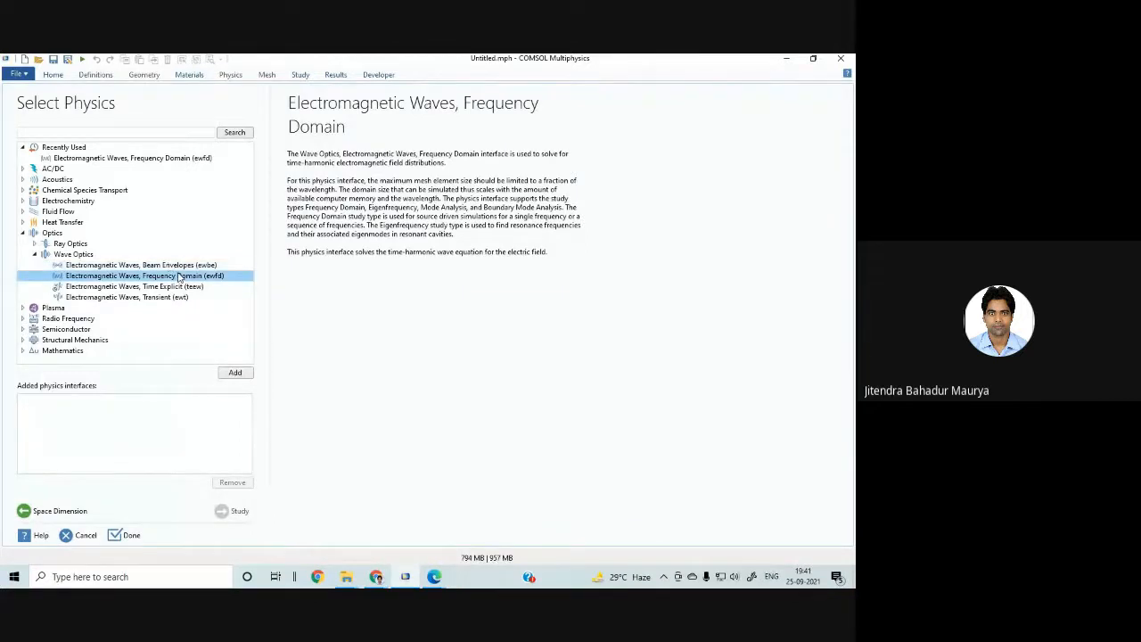
{"action": "left_click", "coordinate": [231, 374]}
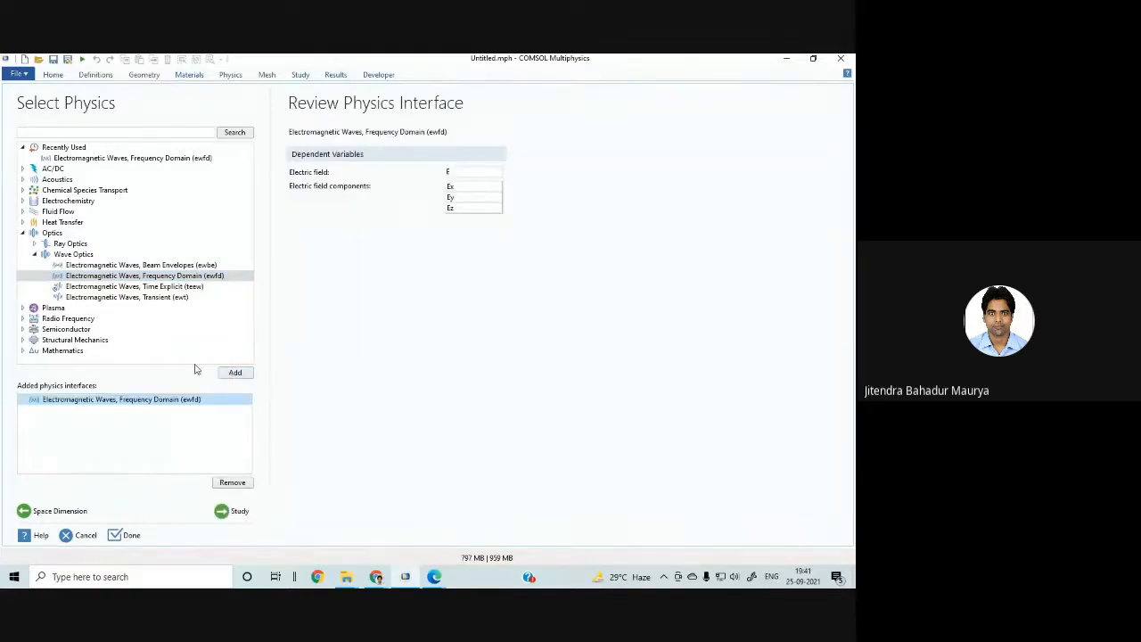
Step: Add the Electromagnetic Waves, Beam Envelopes (ewbe) interface and remove it again, reselecting the added Frequency Domain interface
{"action": "left_click", "coordinate": [134, 264]}
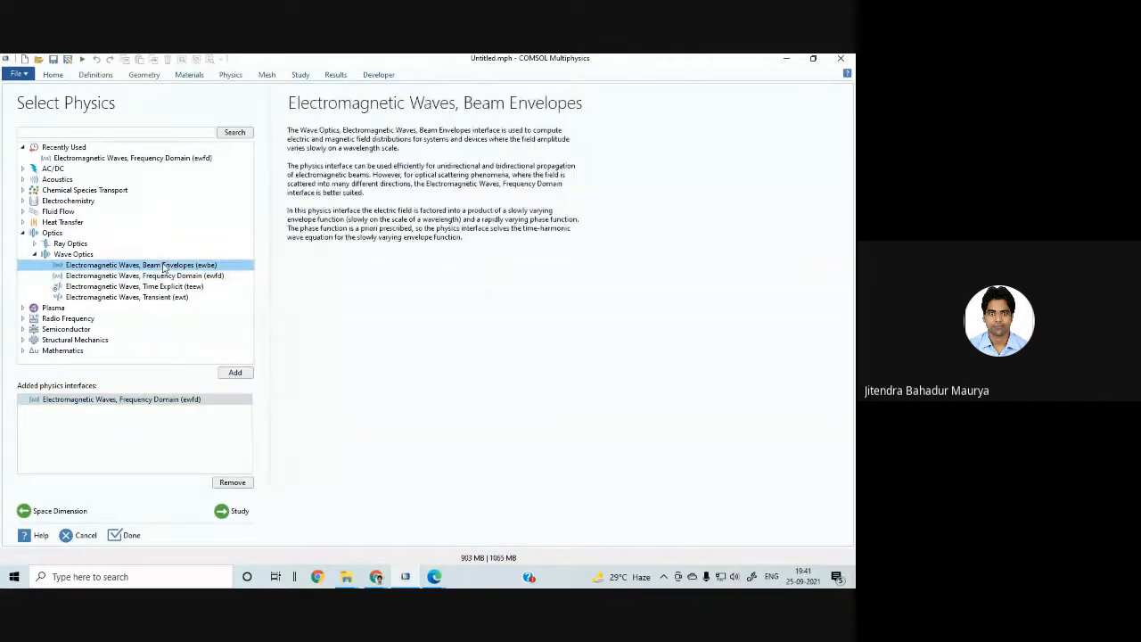
{"action": "left_click", "coordinate": [235, 372]}
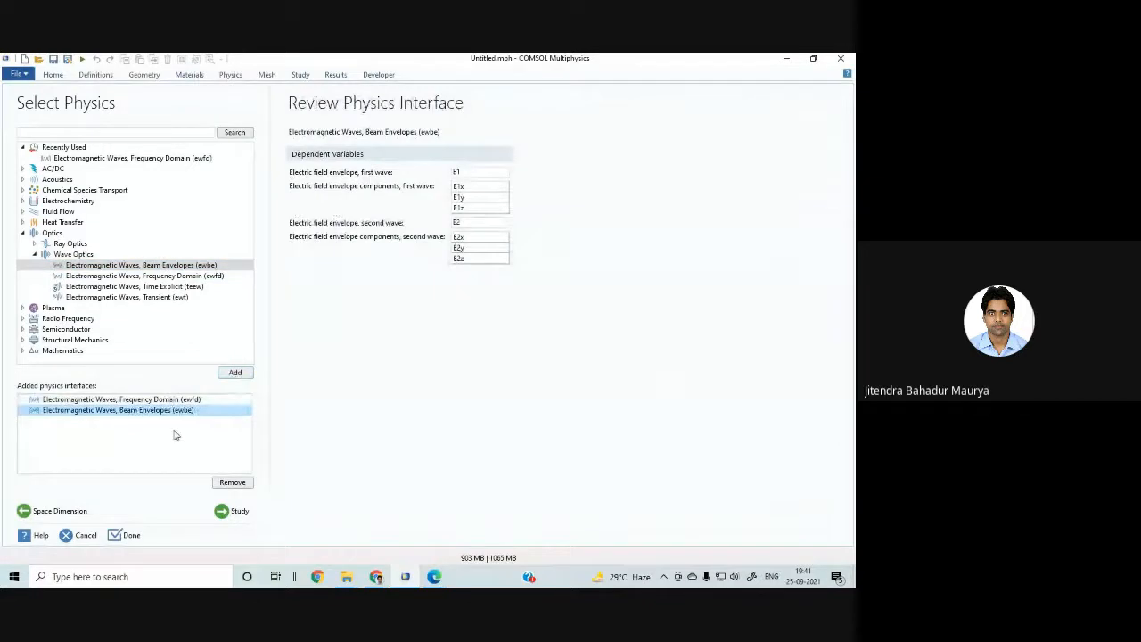
{"action": "left_click", "coordinate": [176, 413]}
{"action": "left_click", "coordinate": [229, 481]}
{"action": "left_click", "coordinate": [143, 401]}
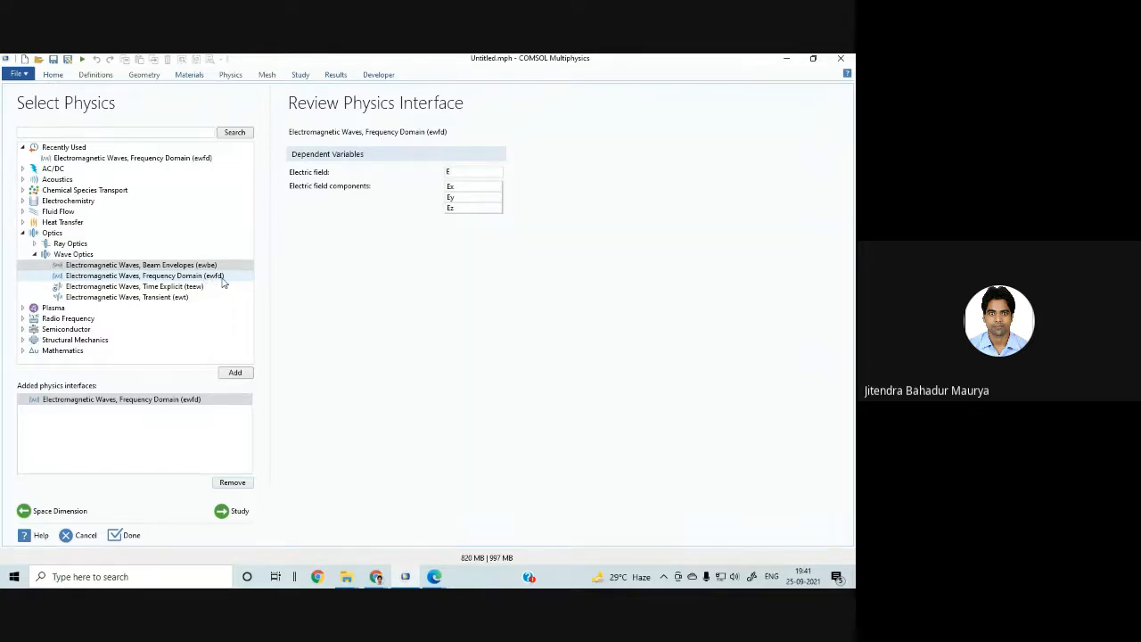
{"action": "left_click", "coordinate": [181, 400]}
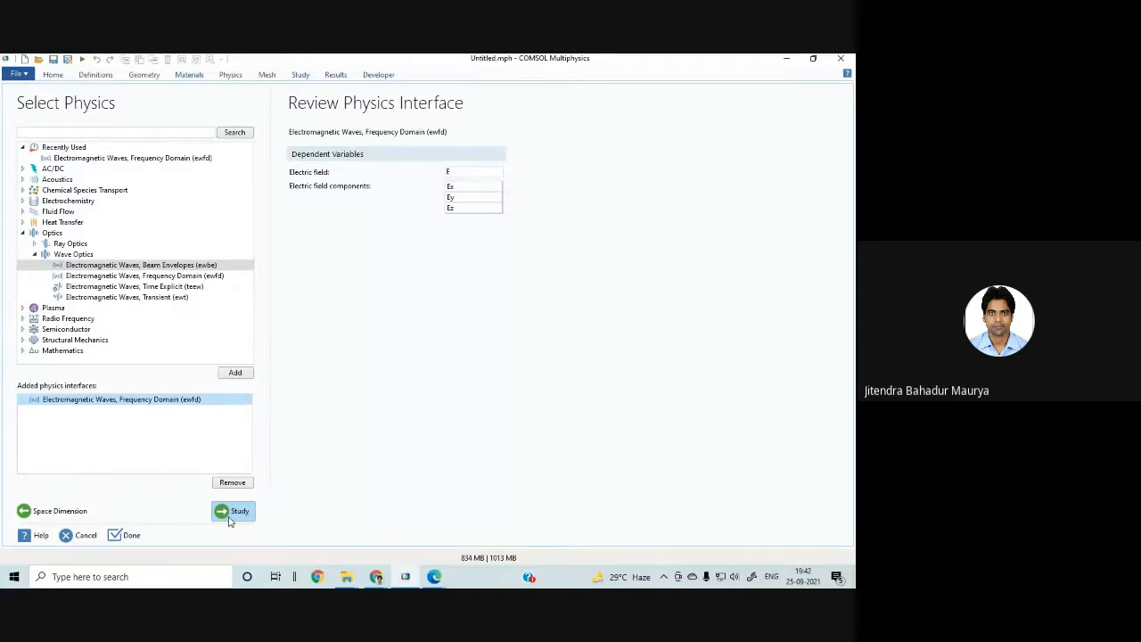
Step: Switch to the Google Meet window and hide the screen-sharing bar
{"action": "left_click", "coordinate": [431, 578]}
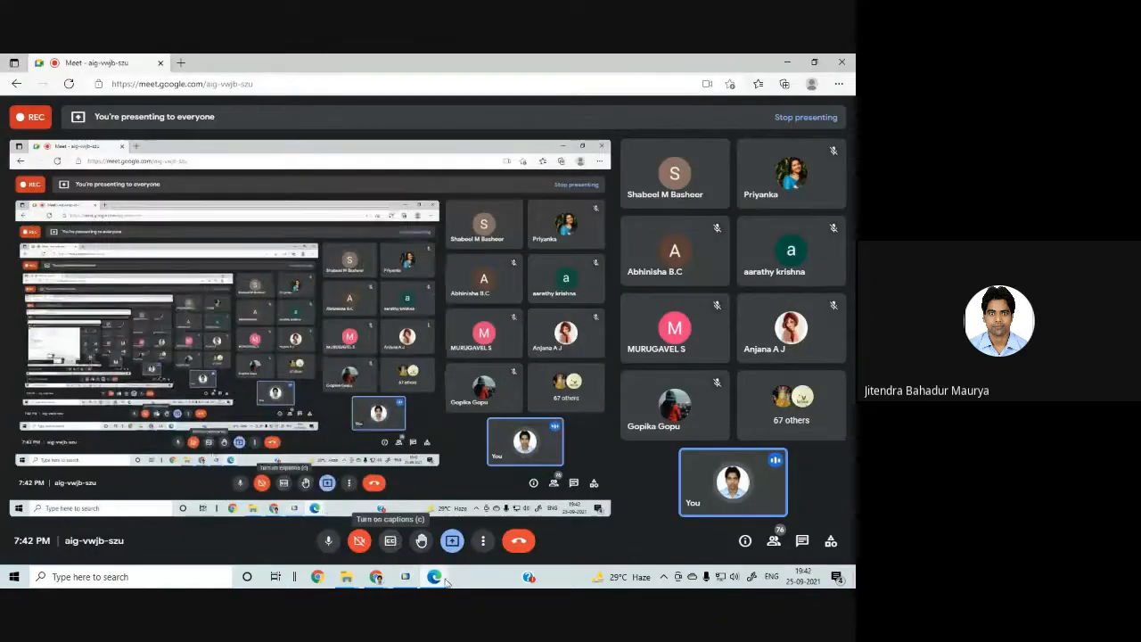
{"action": "mouse_move", "coordinate": [444, 580]}
{"action": "left_click", "coordinate": [496, 541]}
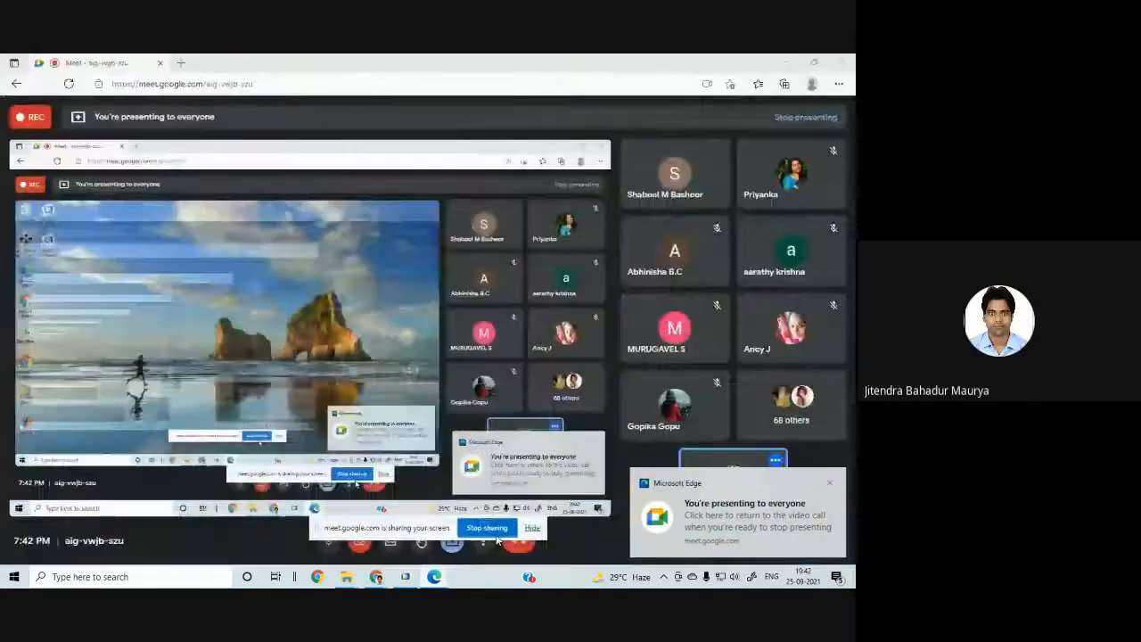
{"action": "left_click", "coordinate": [533, 529]}
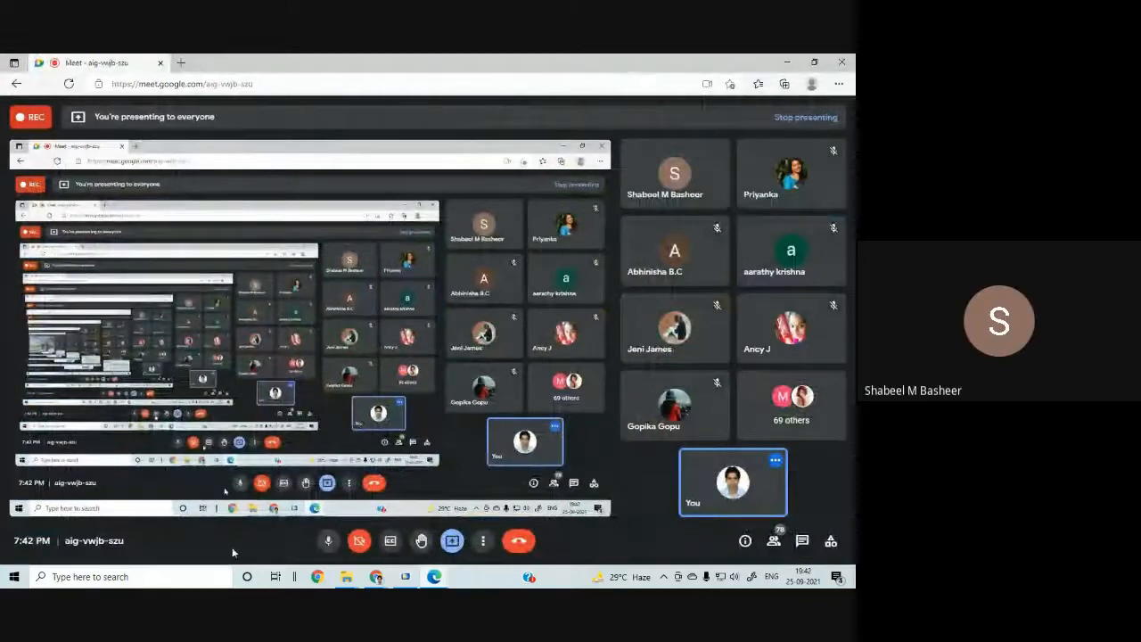
Step: Switch back to COMSOL Multiphysics, dismiss the presenting notification and hide the screen-sharing bar
{"action": "left_click", "coordinate": [405, 577]}
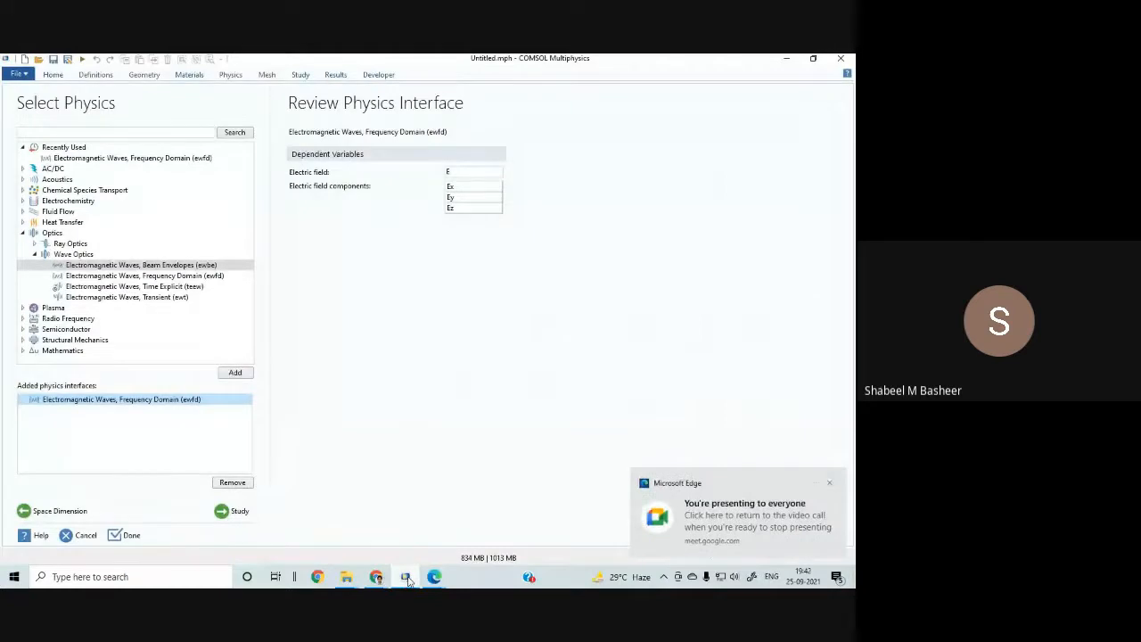
{"action": "left_click", "coordinate": [829, 483]}
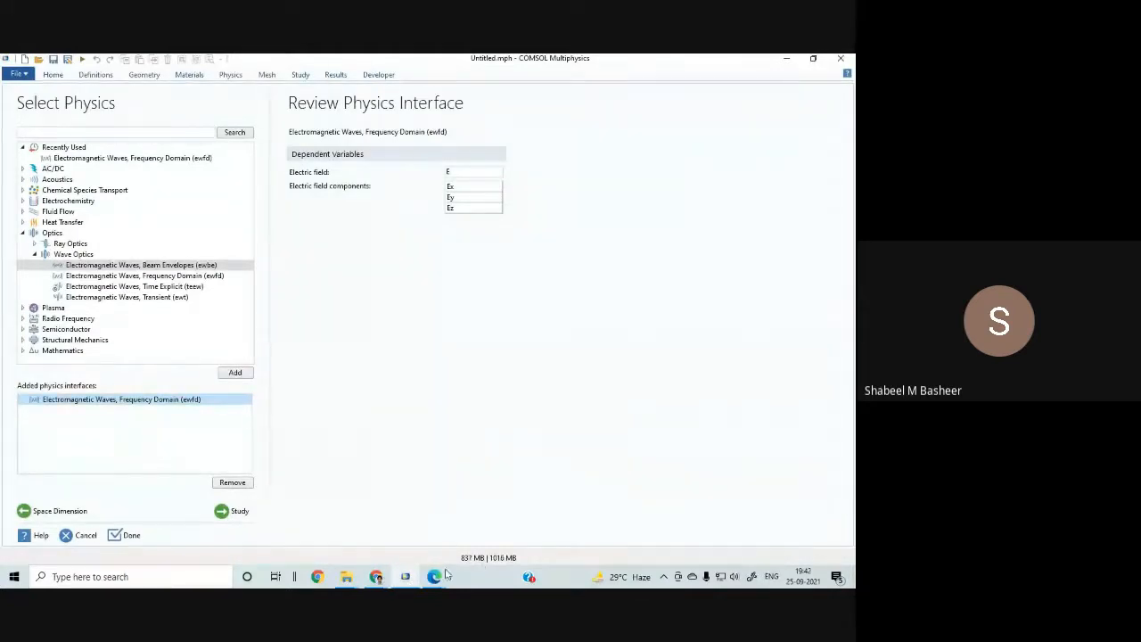
{"action": "mouse_move", "coordinate": [435, 577]}
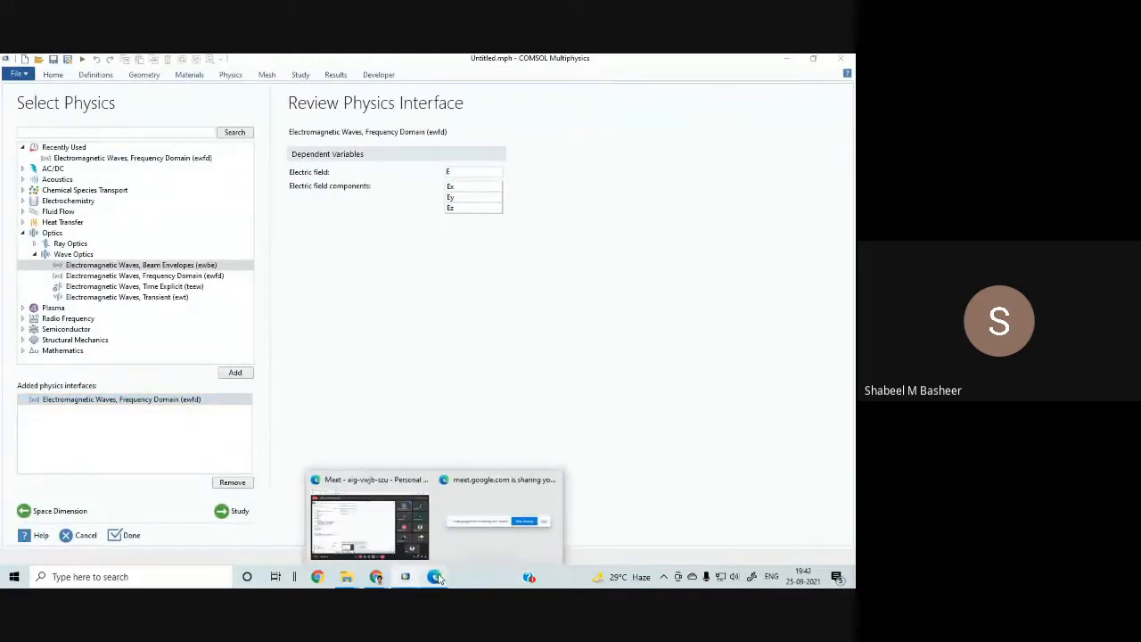
{"action": "left_click", "coordinate": [499, 519]}
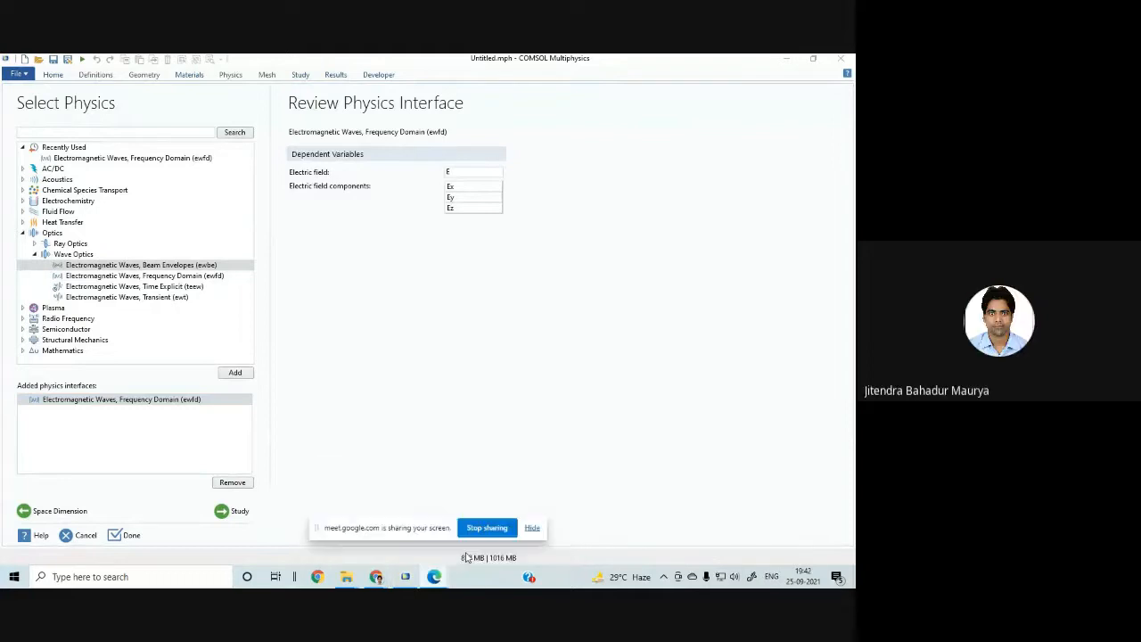
{"action": "left_click", "coordinate": [537, 528]}
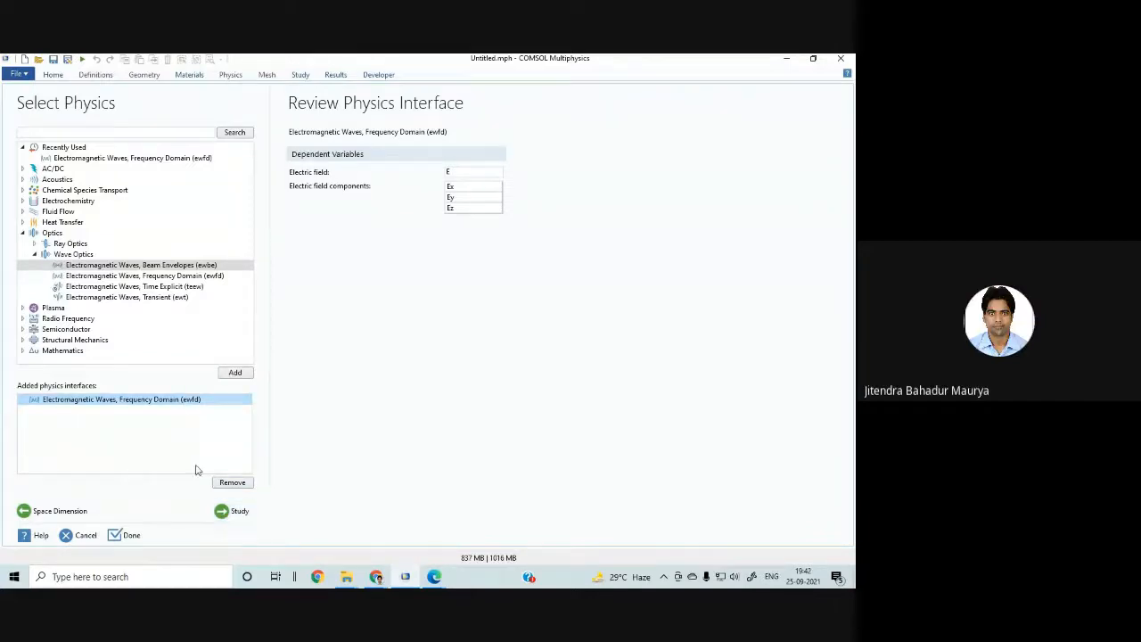
Step: Choose the Mode Analysis preset study for the model and finish the Model Wizard
{"action": "left_click", "coordinate": [239, 511]}
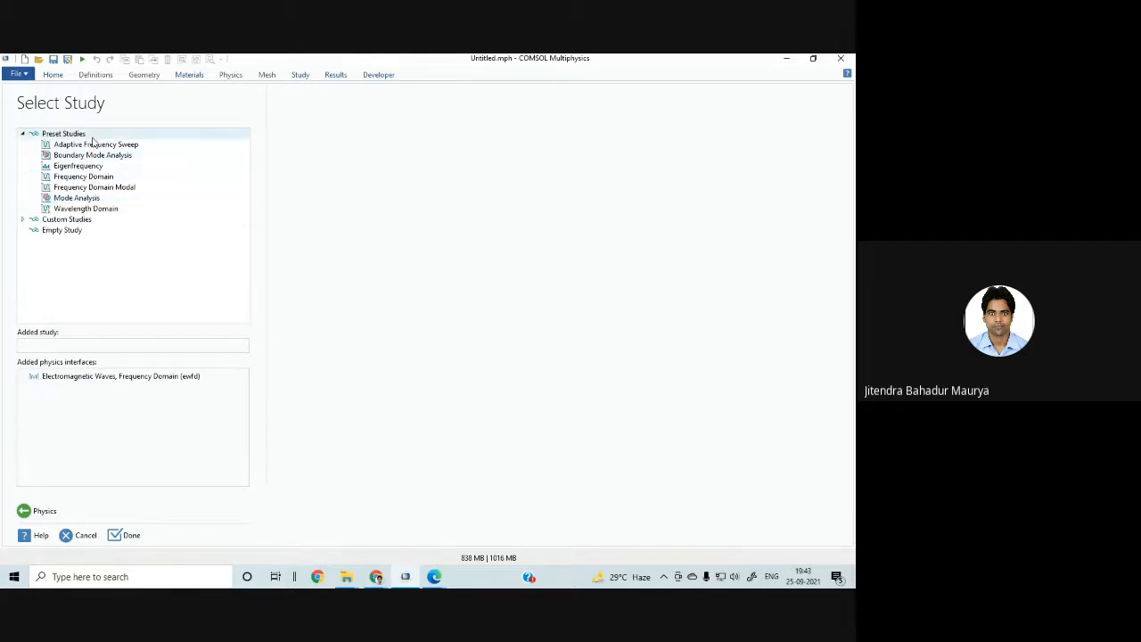
{"action": "left_click", "coordinate": [97, 199]}
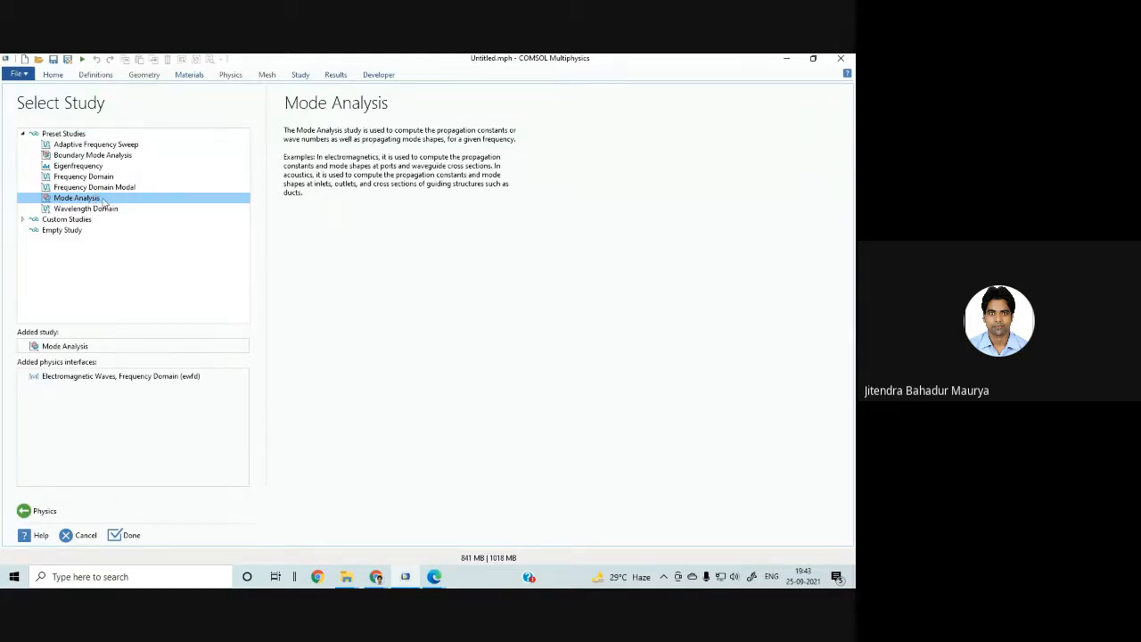
{"action": "left_click", "coordinate": [130, 536]}
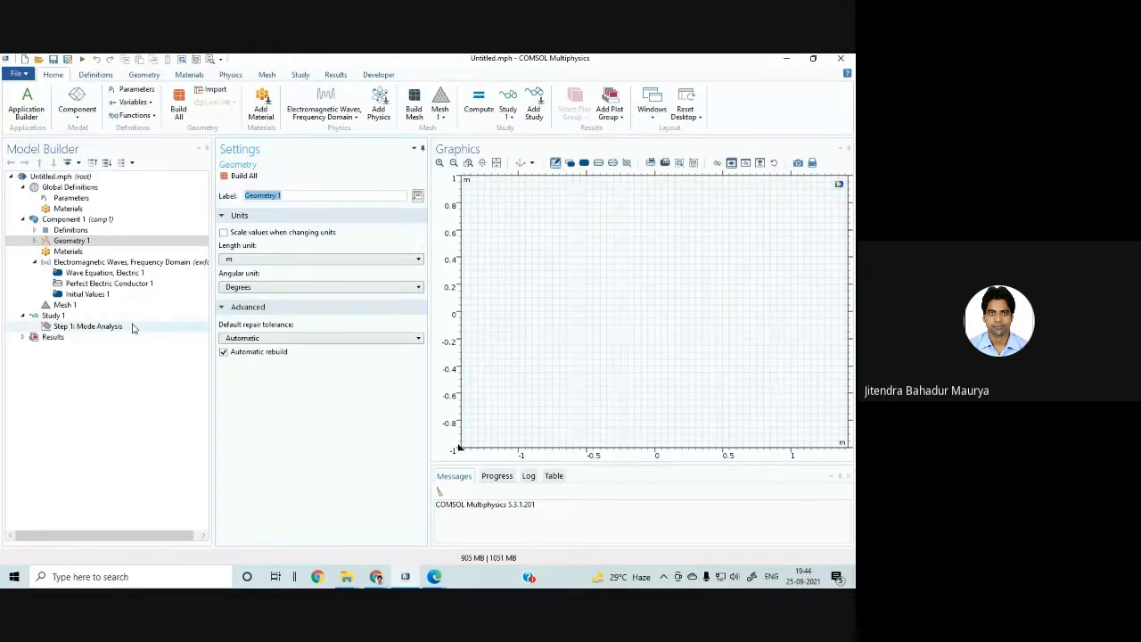
Step: Examine the settings of the Electromagnetic Waves, Frequency Domain interface and the Mode Analysis study step, resizing the panes for readability
{"action": "left_click", "coordinate": [107, 262]}
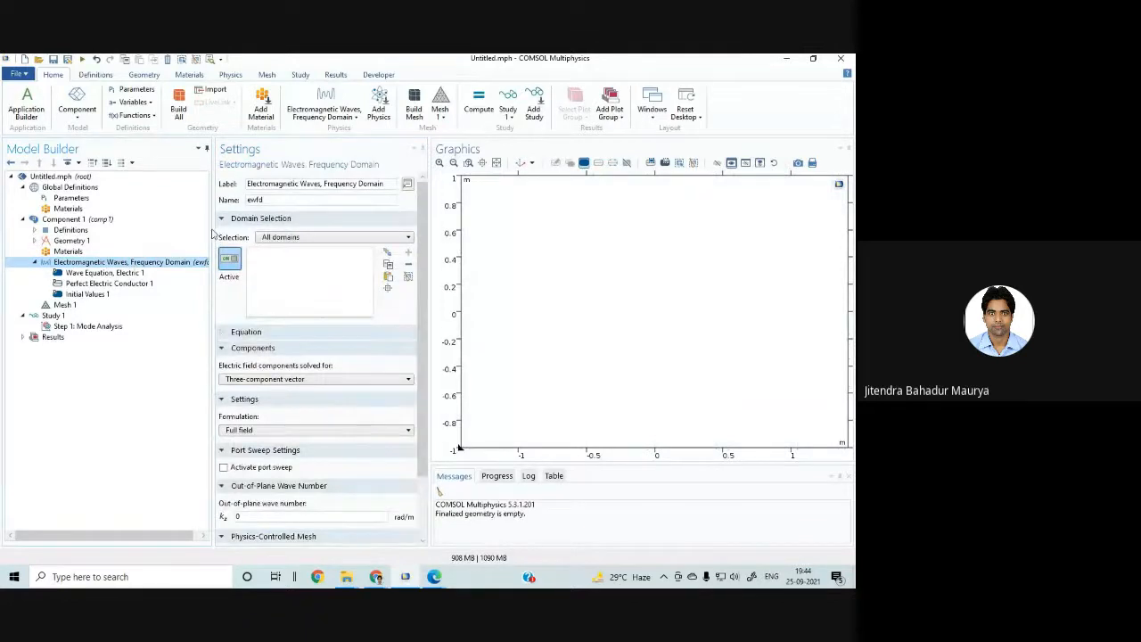
{"action": "left_click_drag", "start_coordinate": [213, 232], "coordinate": [266, 239]}
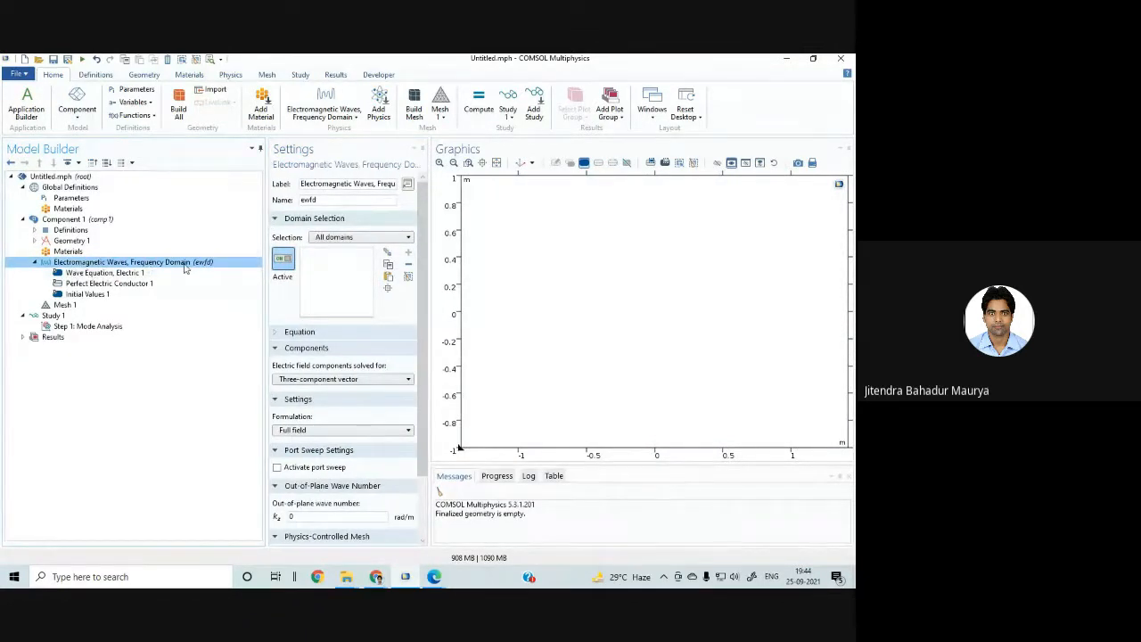
{"action": "left_click", "coordinate": [54, 316]}
{"action": "left_click", "coordinate": [84, 326]}
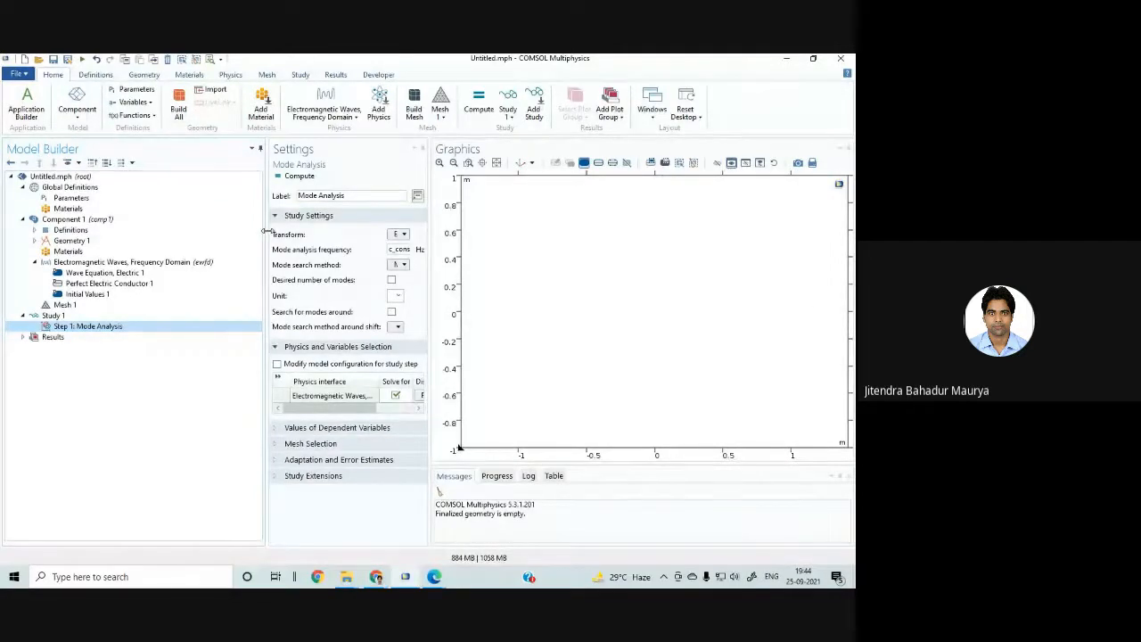
{"action": "left_click_drag", "start_coordinate": [266, 234], "coordinate": [217, 235]}
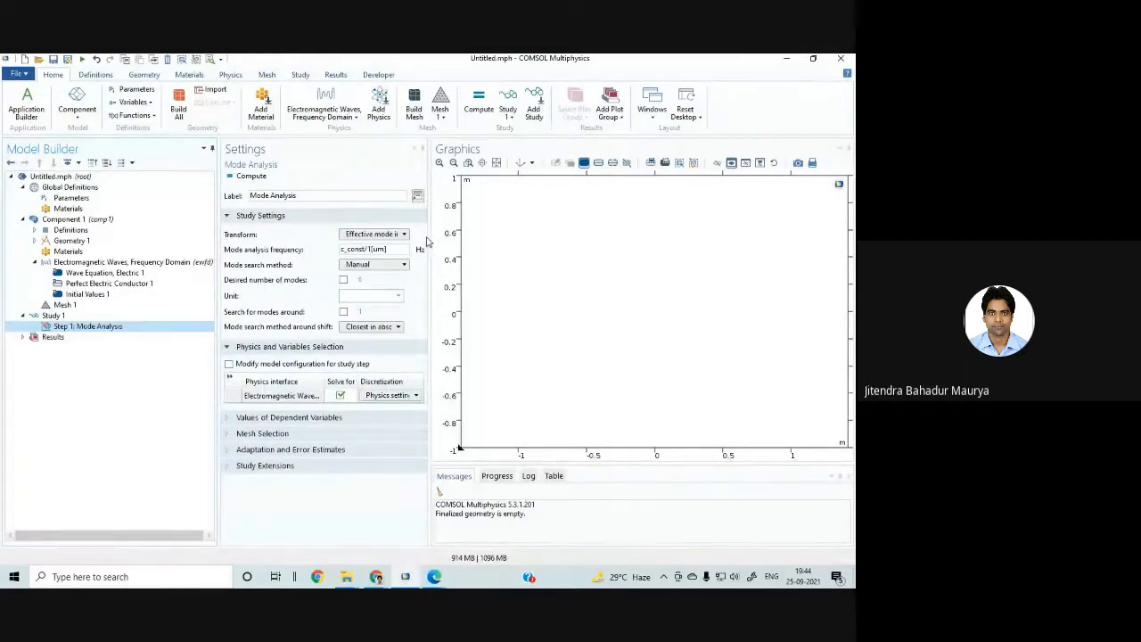
{"action": "left_click_drag", "start_coordinate": [430, 233], "coordinate": [446, 227]}
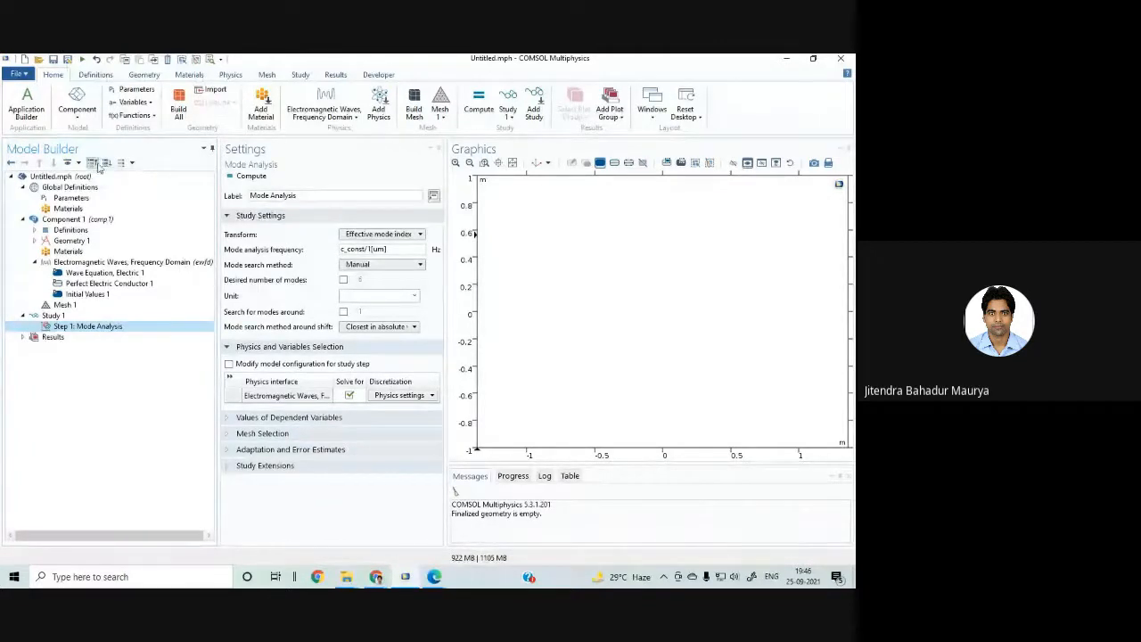
Step: Collapse the whole model tree, expand all its nodes for inspection and collapse it again
{"action": "left_click", "coordinate": [92, 163]}
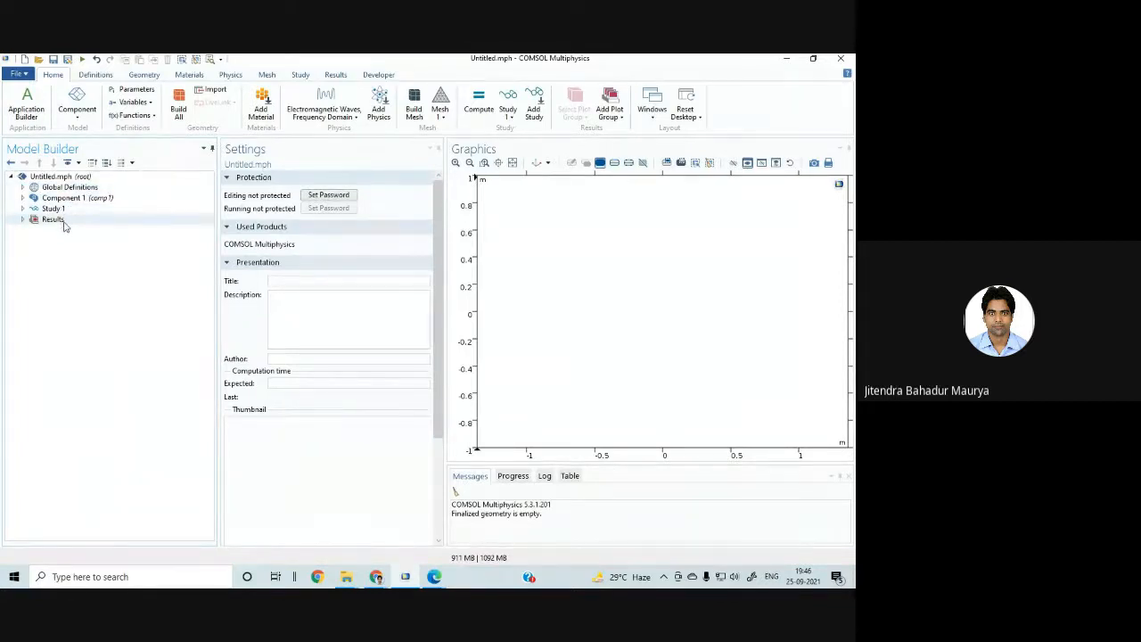
{"action": "left_click", "coordinate": [106, 162]}
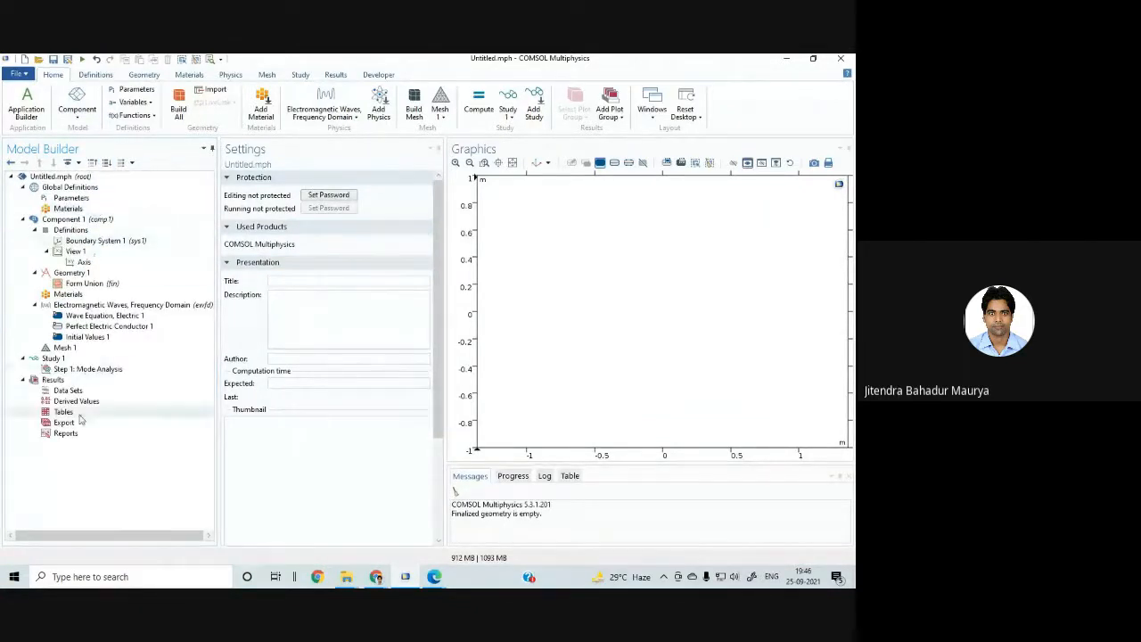
{"action": "left_click", "coordinate": [92, 164]}
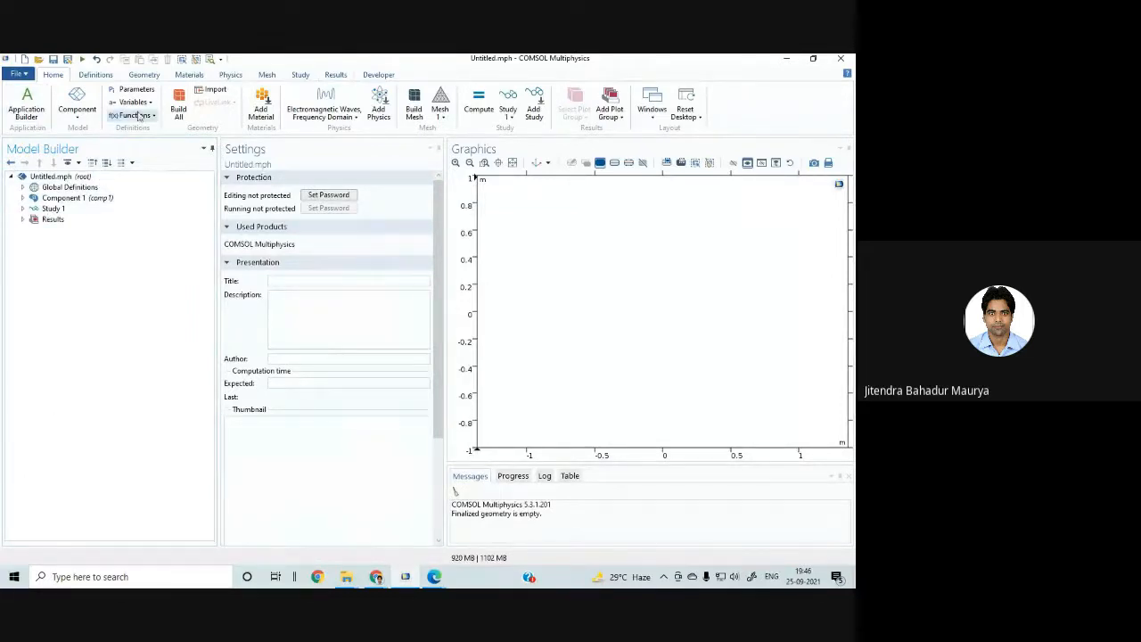
Step: Save the model under the file name Day1 as a COMSOL Application (*.mph)
{"action": "left_click", "coordinate": [22, 75]}
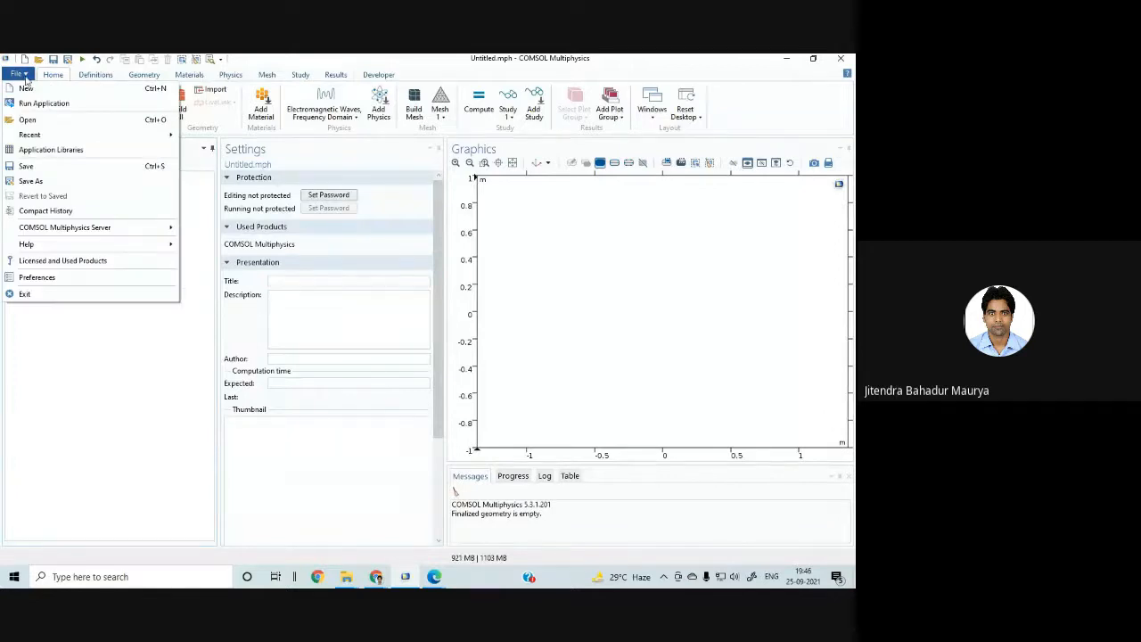
{"action": "left_click", "coordinate": [30, 181]}
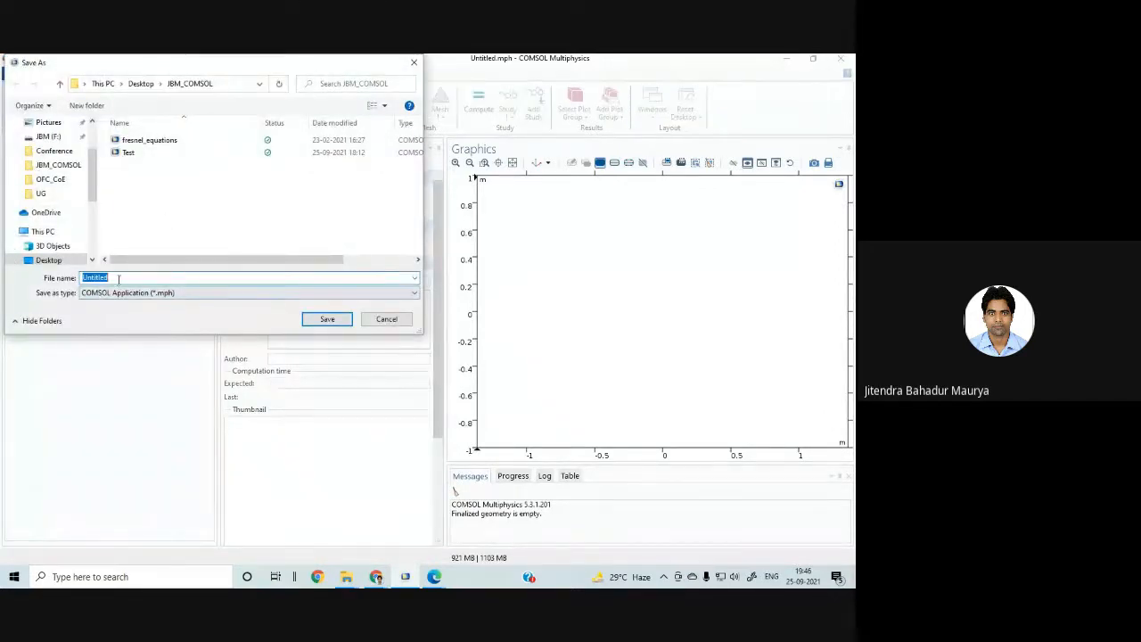
{"action": "type", "text": "Day1"}
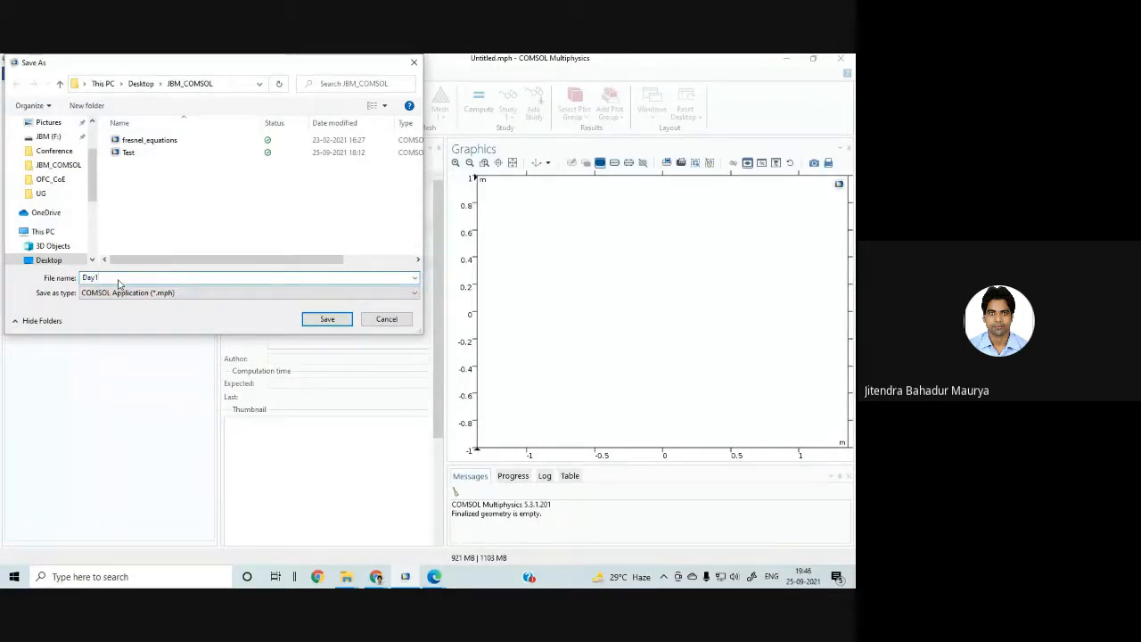
{"action": "left_click", "coordinate": [332, 320]}
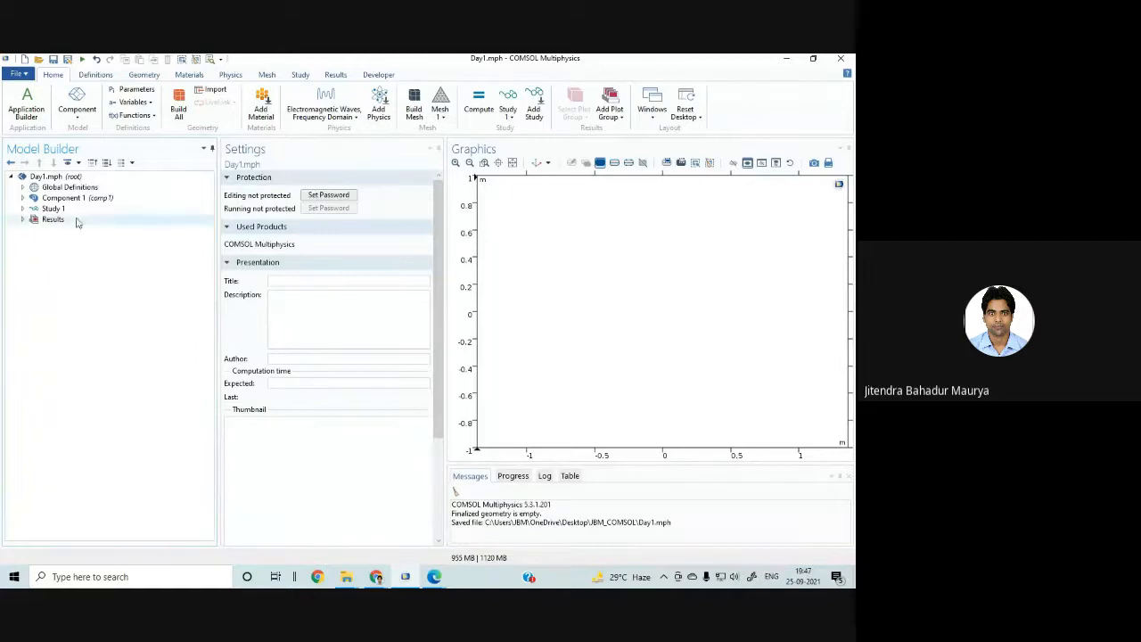
Step: Expand Global Definitions, look through the items that can be added to it, and open its Parameters table
{"action": "left_click", "coordinate": [23, 187]}
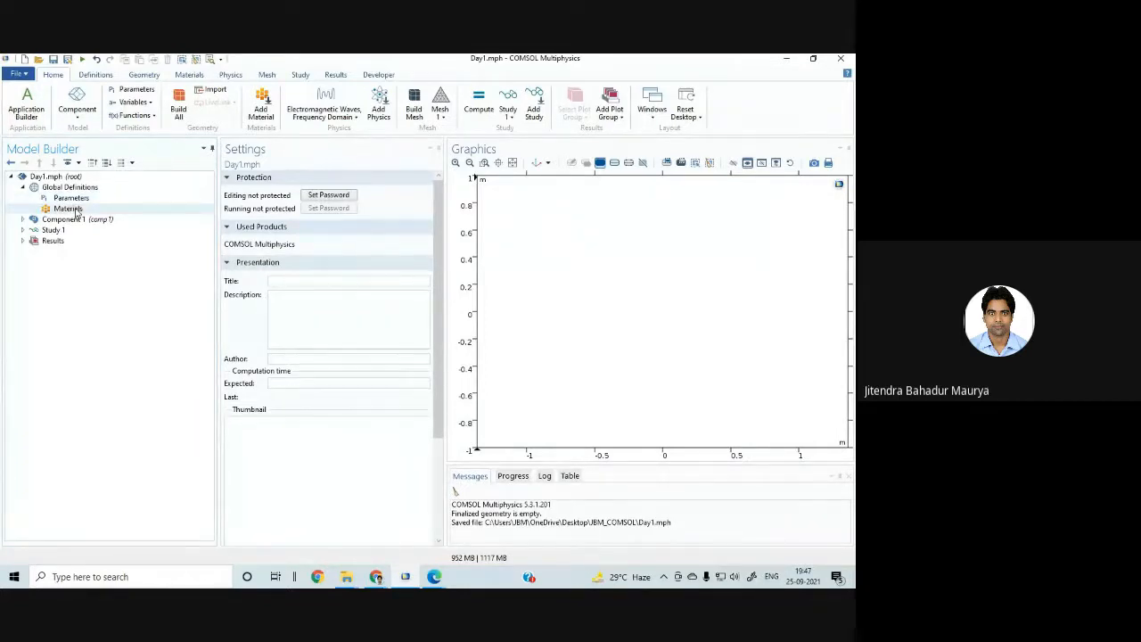
{"action": "right_click", "coordinate": [66, 189]}
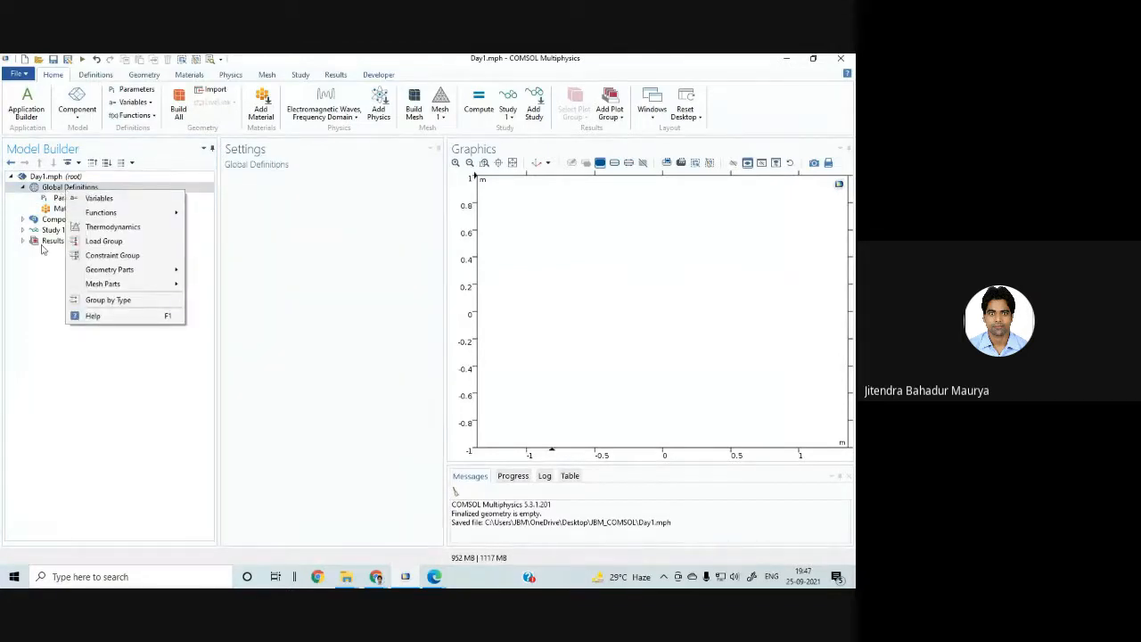
{"action": "left_click", "coordinate": [37, 294]}
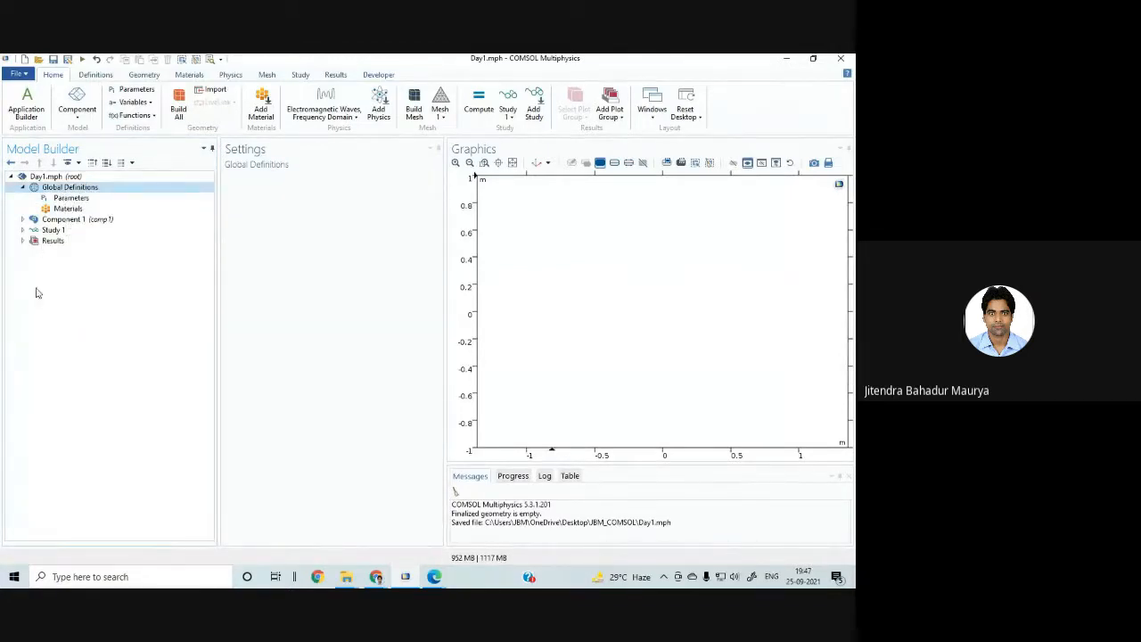
{"action": "left_click", "coordinate": [71, 198]}
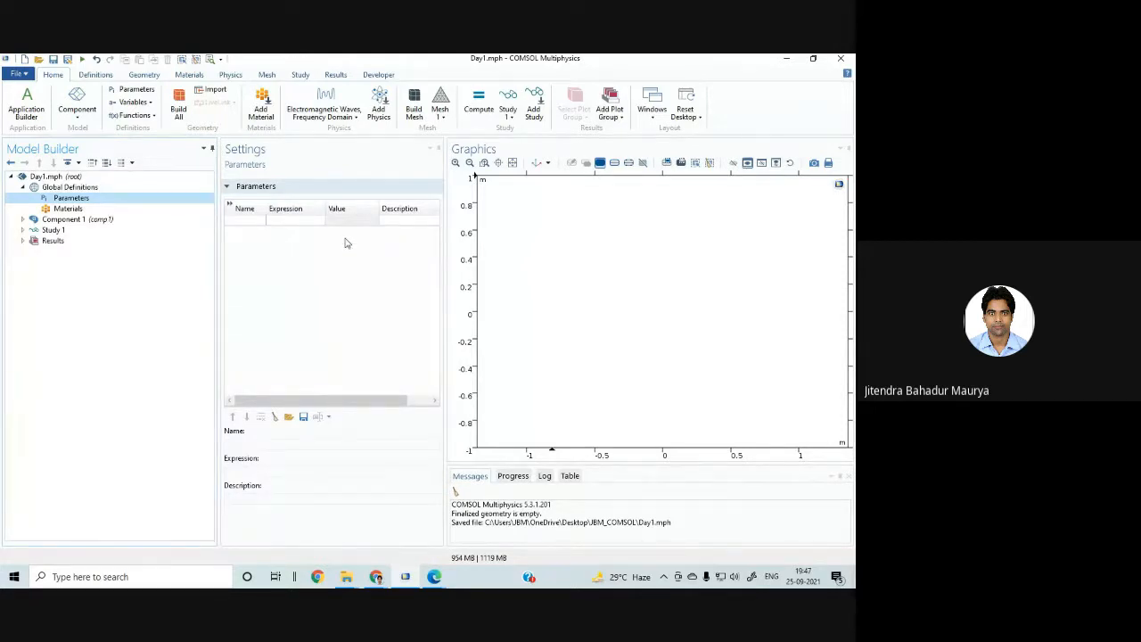
{"action": "left_click", "coordinate": [236, 221]}
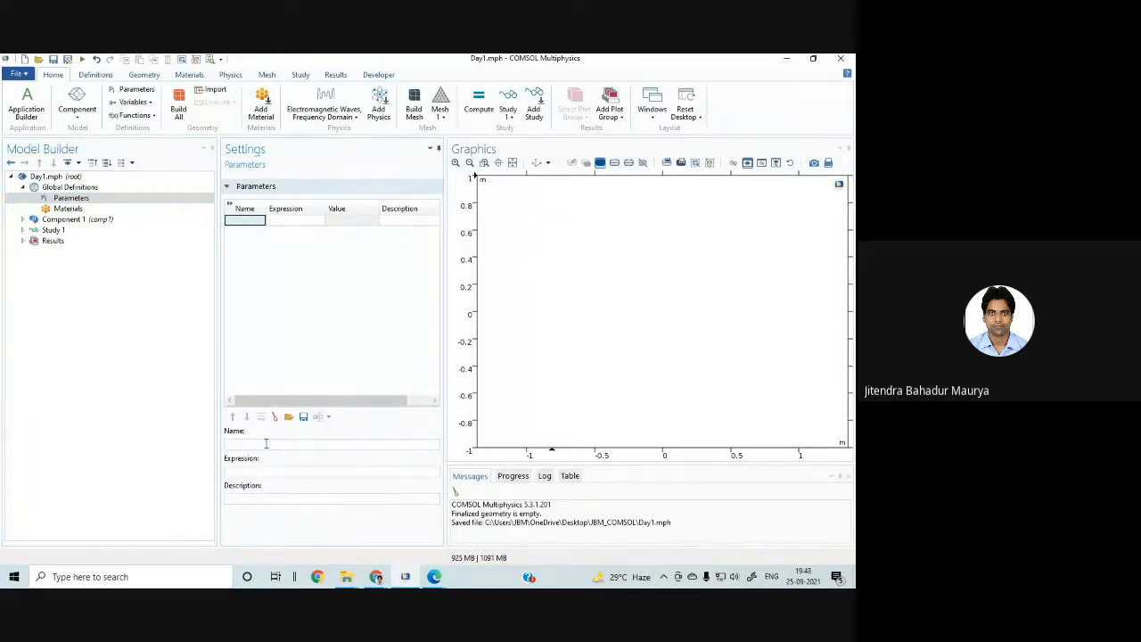
Step: Check the Google Meet window and minimize it to return to the COMSOL parameters
{"action": "mouse_move", "coordinate": [375, 577]}
{"action": "mouse_move", "coordinate": [376, 577]}
{"action": "left_click", "coordinate": [376, 577]}
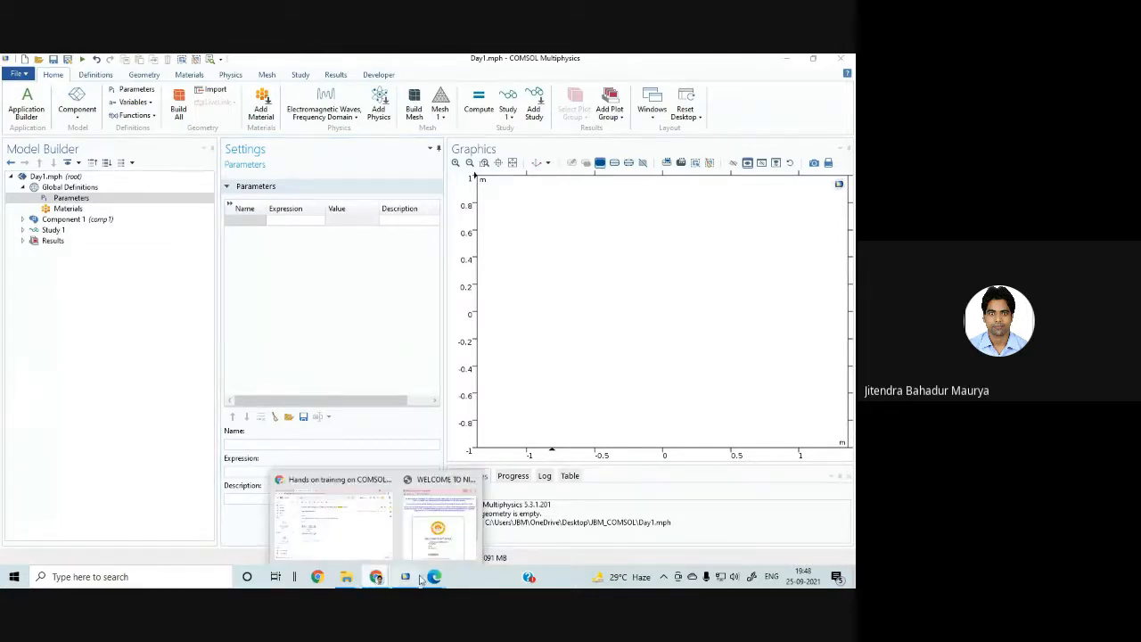
{"action": "mouse_move", "coordinate": [434, 577]}
{"action": "left_click", "coordinate": [373, 536]}
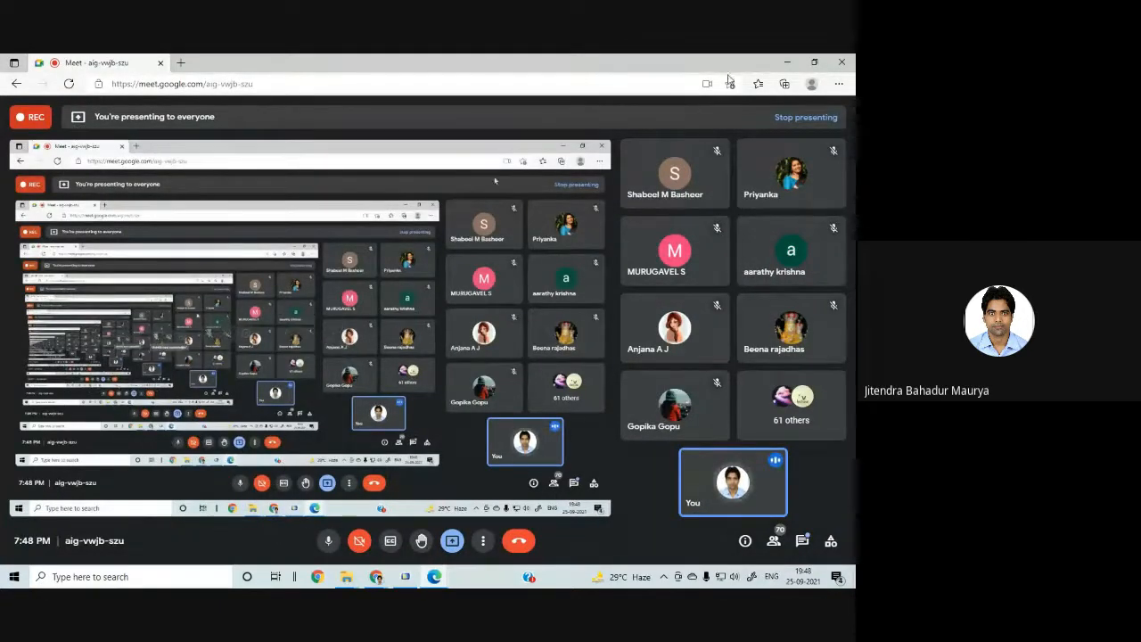
{"action": "left_click", "coordinate": [786, 62]}
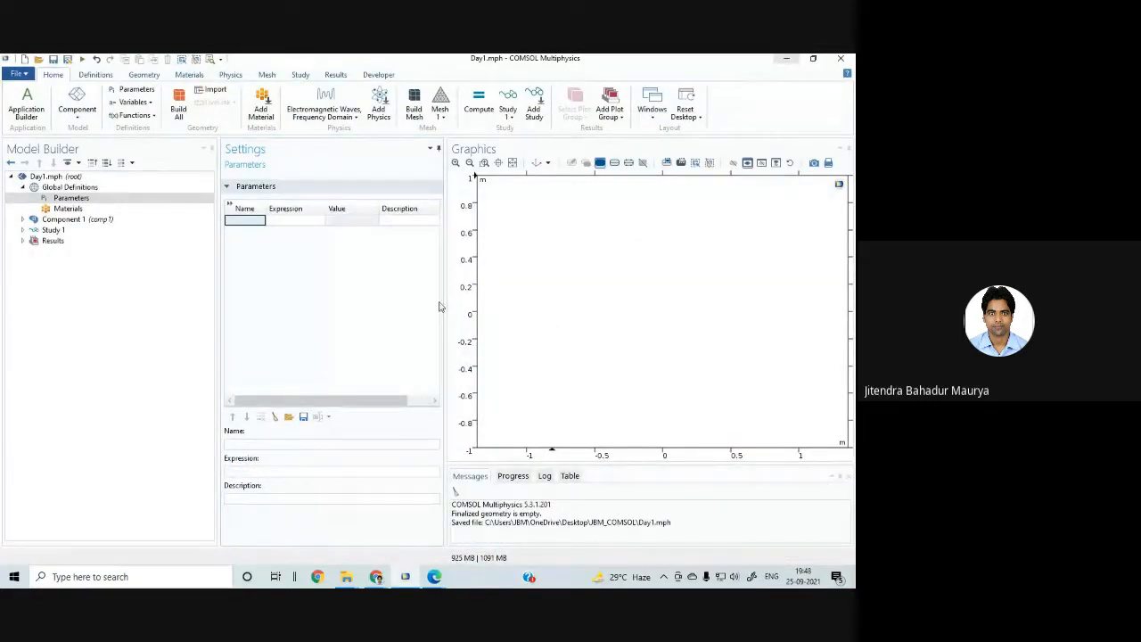
Step: Name the first entry in the global parameters table a
{"action": "left_click", "coordinate": [240, 219]}
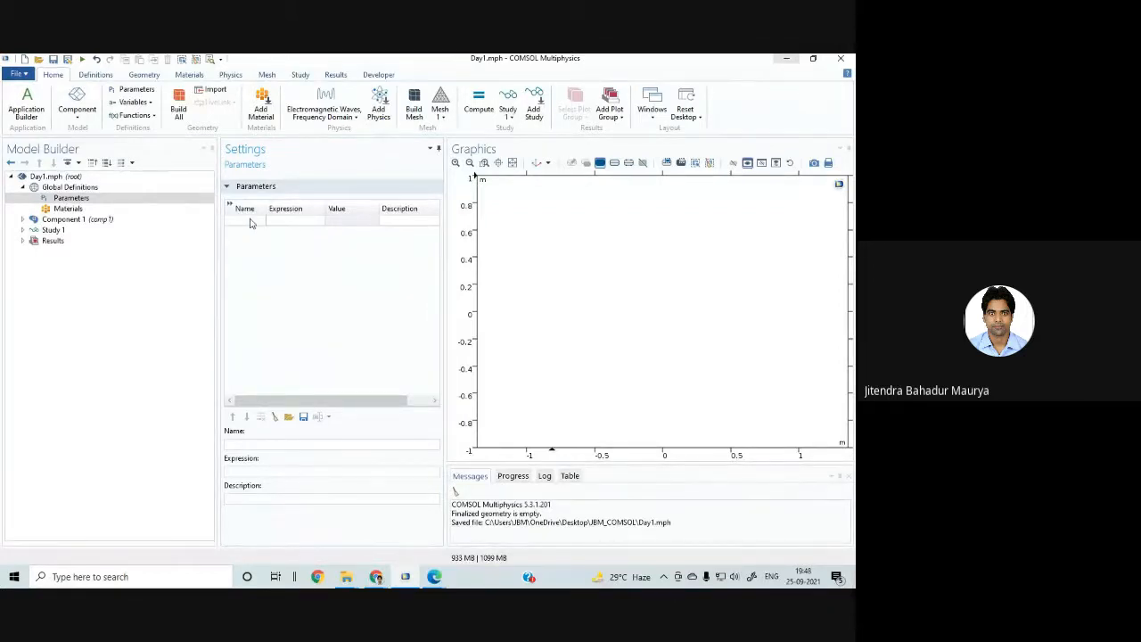
{"action": "left_click", "coordinate": [250, 223]}
{"action": "left_click", "coordinate": [251, 221]}
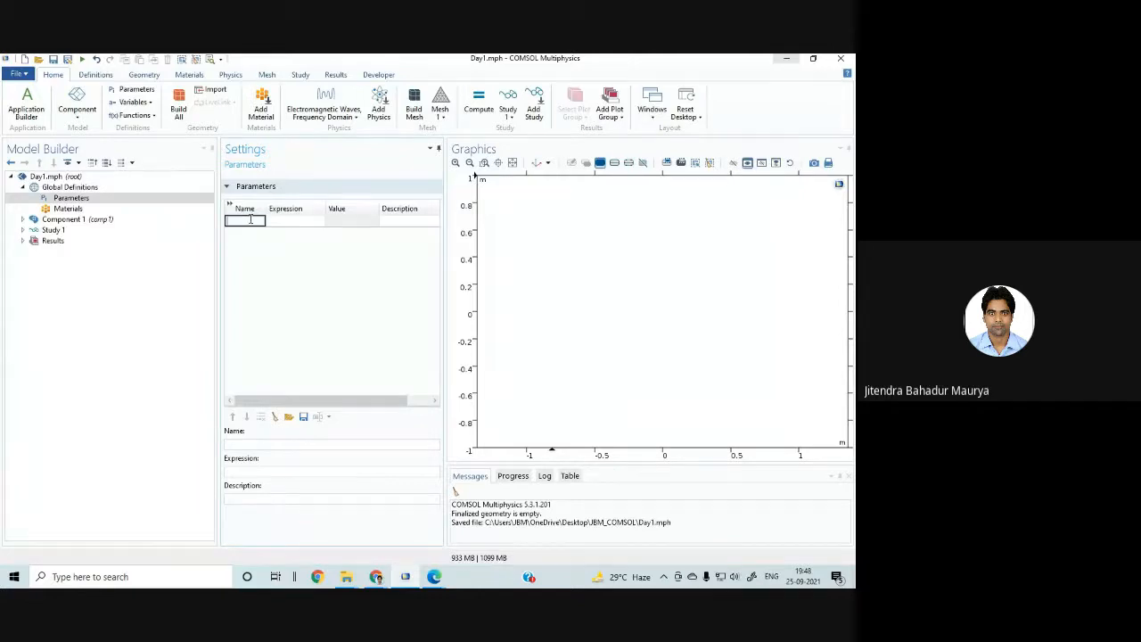
{"action": "type", "text": "a"}
{"action": "left_click", "coordinate": [285, 222]}
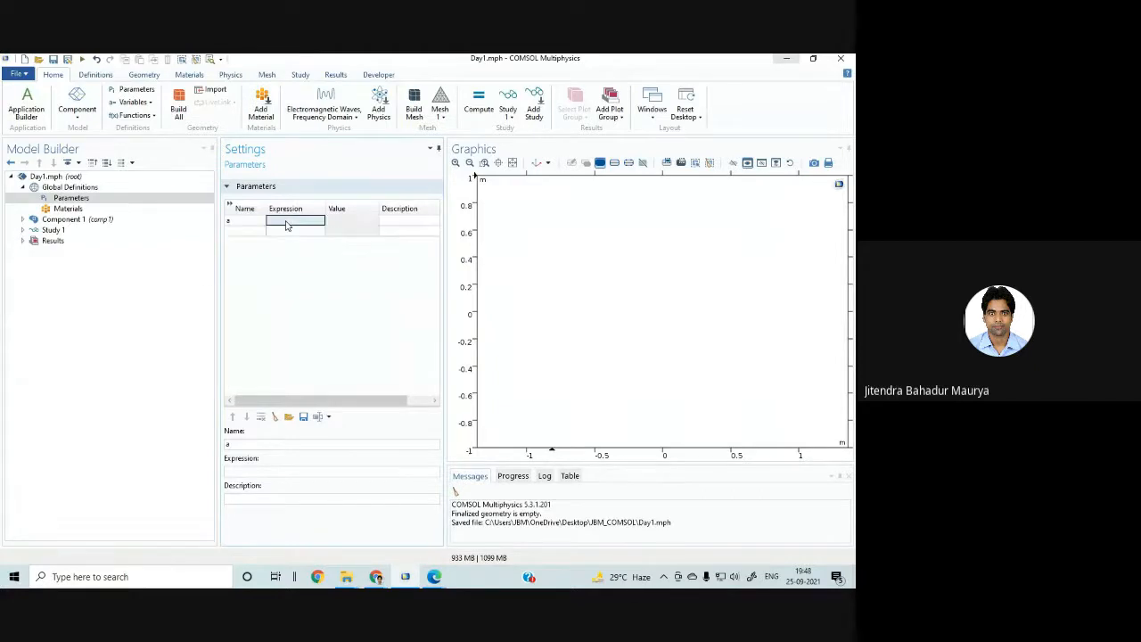
Step: Set the expression of parameter a to 8[um]
{"action": "left_click", "coordinate": [285, 221]}
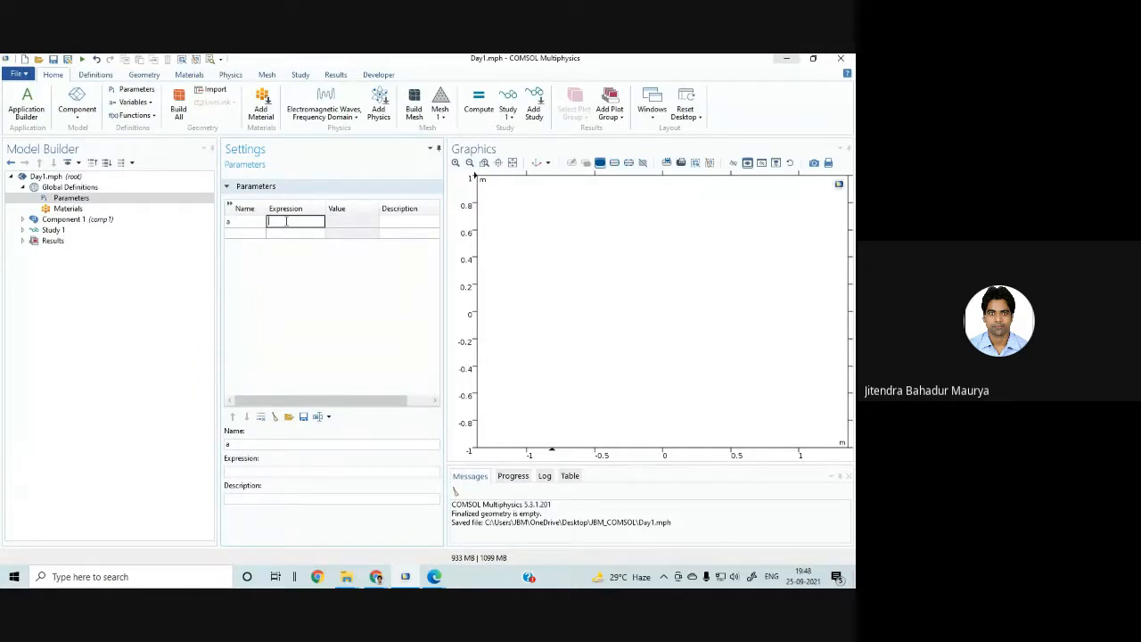
{"action": "type", "text": "8"}
{"action": "type", "text": "um]"}
{"action": "left_click", "coordinate": [356, 233]}
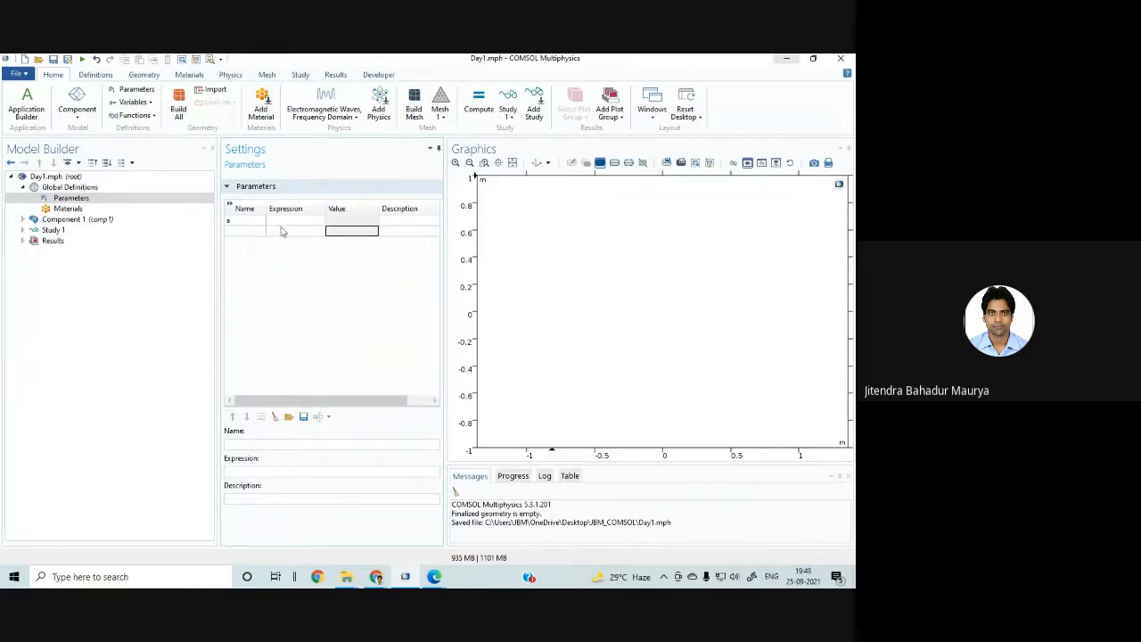
{"action": "left_click", "coordinate": [287, 223]}
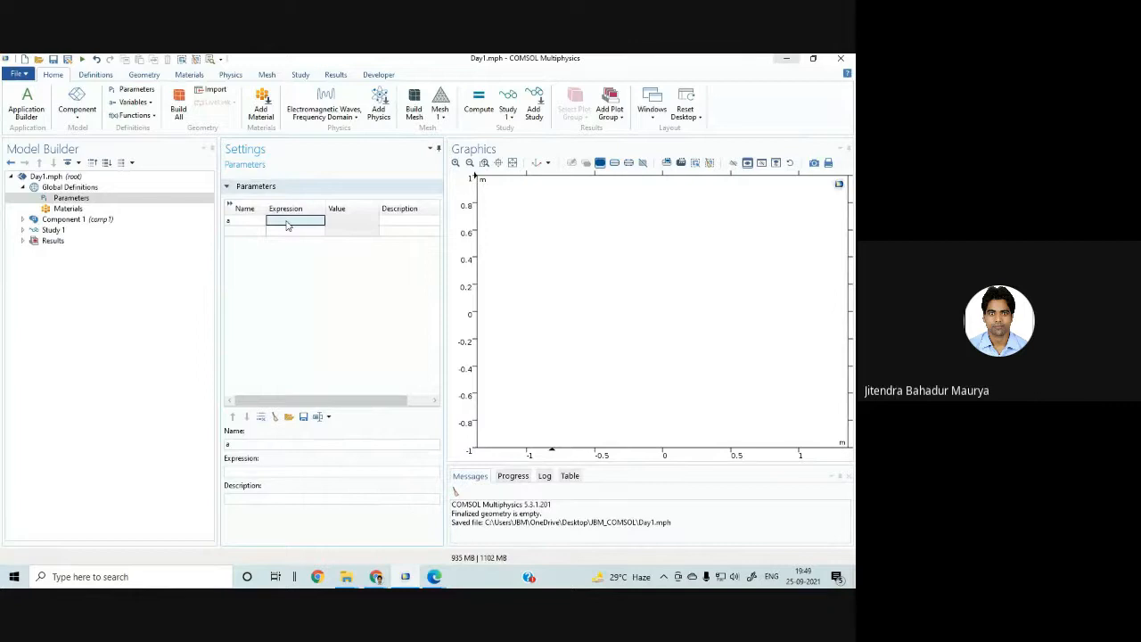
{"action": "type", "text": "8"}
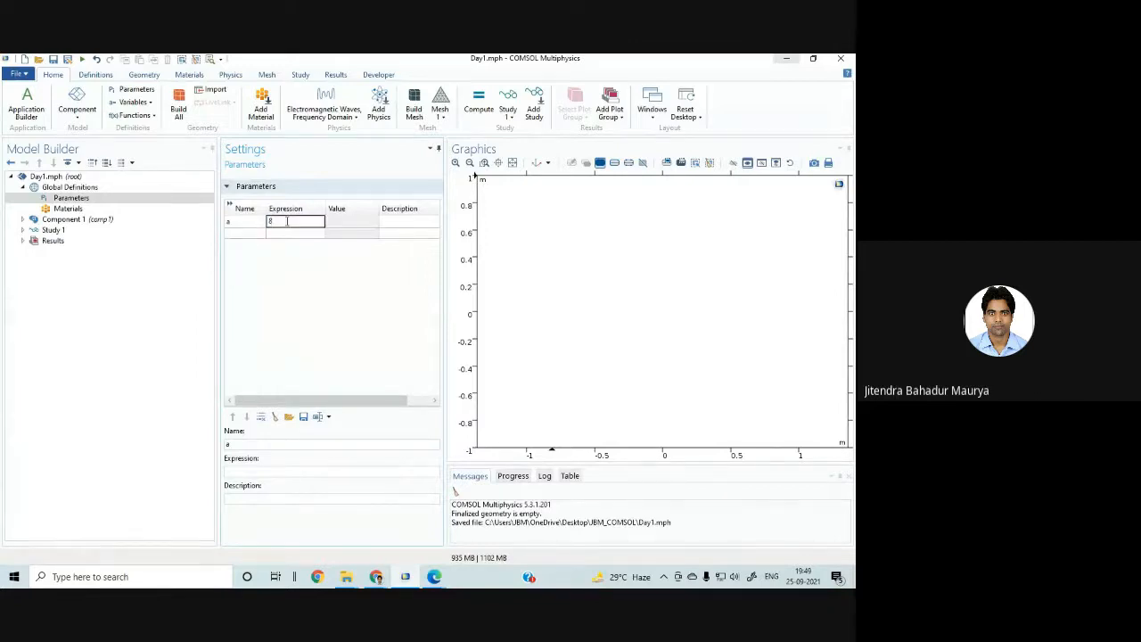
{"action": "type", "text": "[um"}
{"action": "type", "text": "]"}
{"action": "key", "text": "Return"}
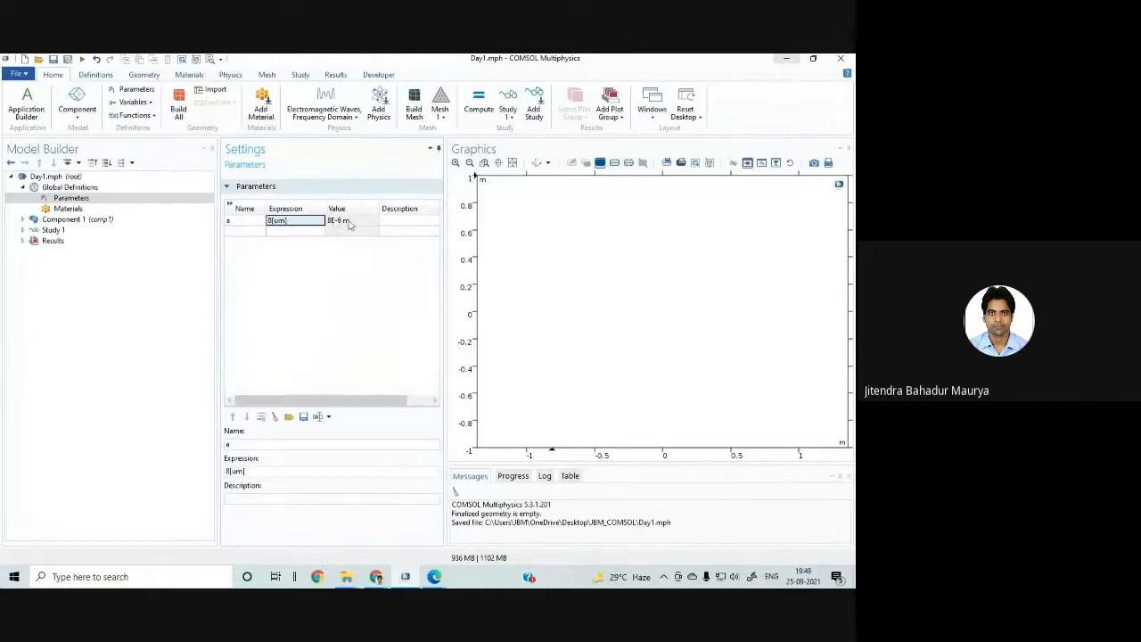
Step: Give parameter a the description "Radis of core"
{"action": "left_click", "coordinate": [386, 225]}
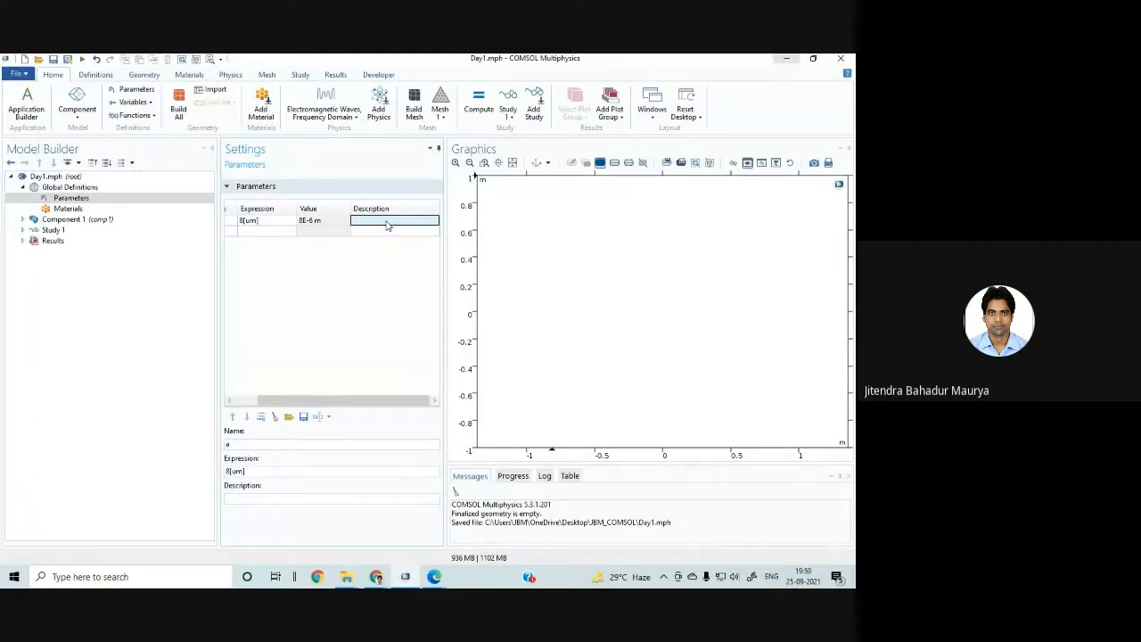
{"action": "left_click", "coordinate": [391, 221]}
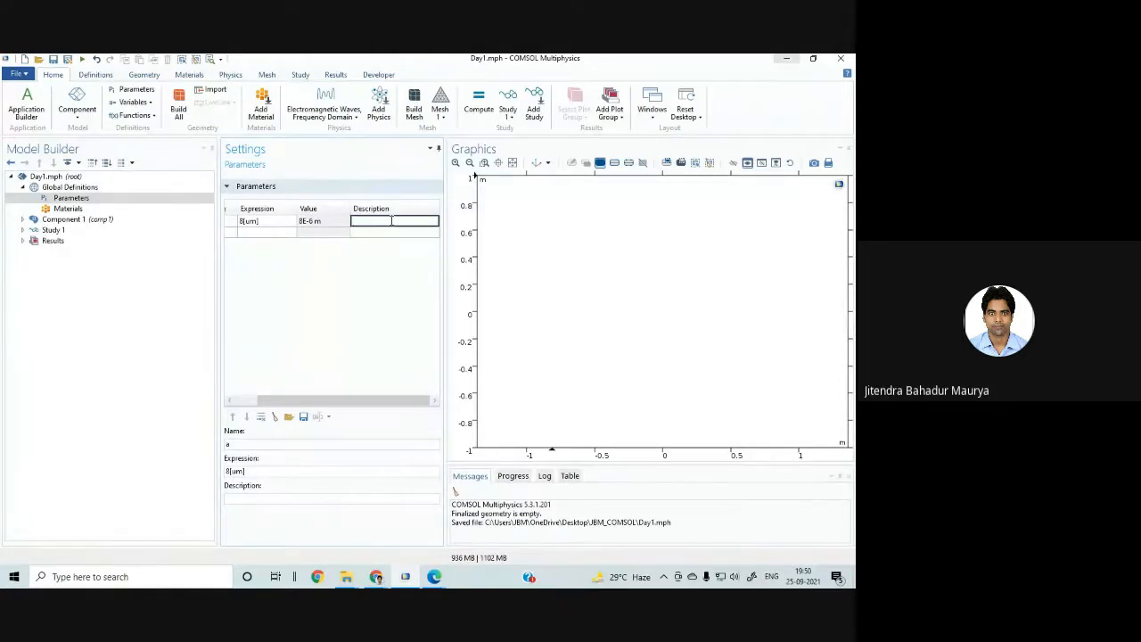
{"action": "type", "text": "Rdis"}
{"action": "key", "text": "BackSpace"}
{"action": "key", "text": "BackSpace"}
{"action": "type", "text": "adis of core"}
{"action": "left_click", "coordinate": [345, 336]}
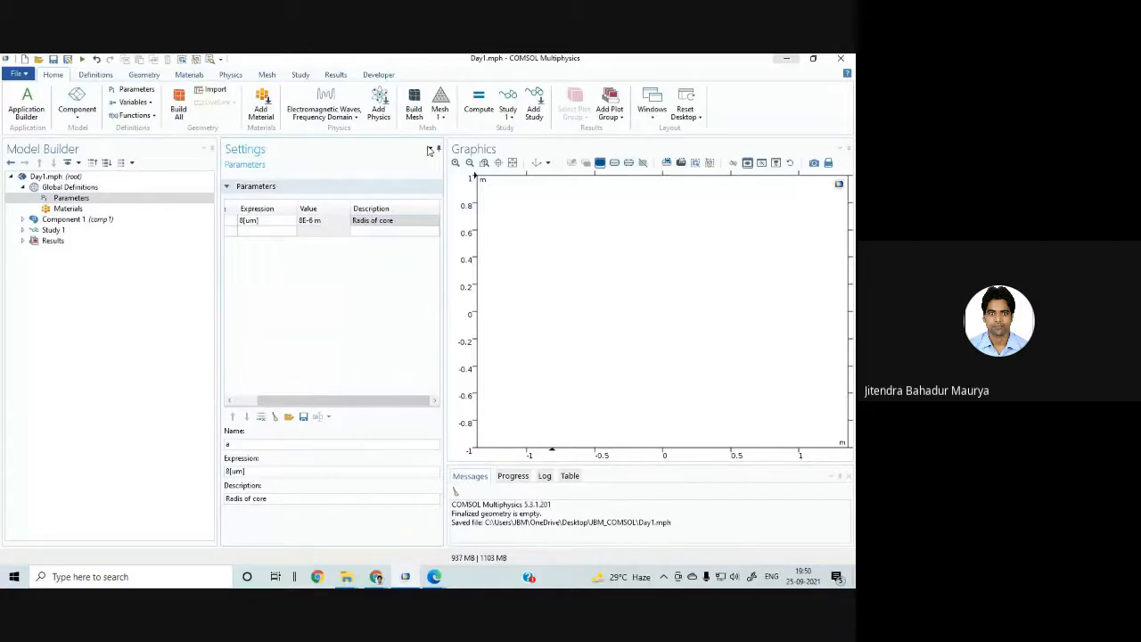
Step: Float the Settings window and maximize it so the whole parameters table fits
{"action": "left_click", "coordinate": [429, 149]}
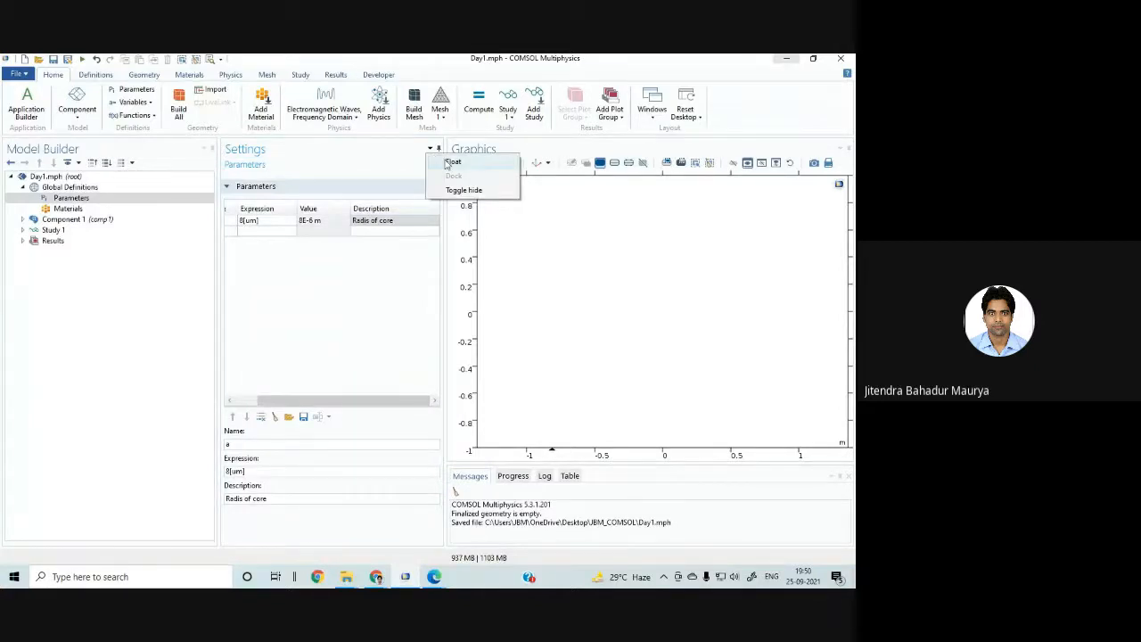
{"action": "left_click", "coordinate": [450, 162]}
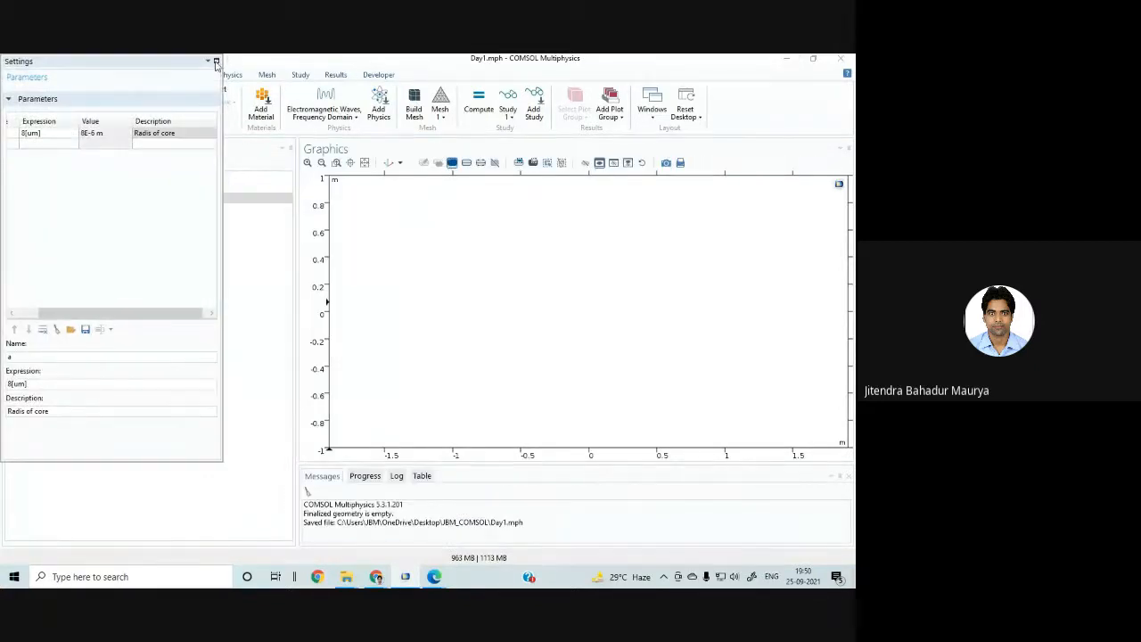
{"action": "left_click", "coordinate": [216, 60]}
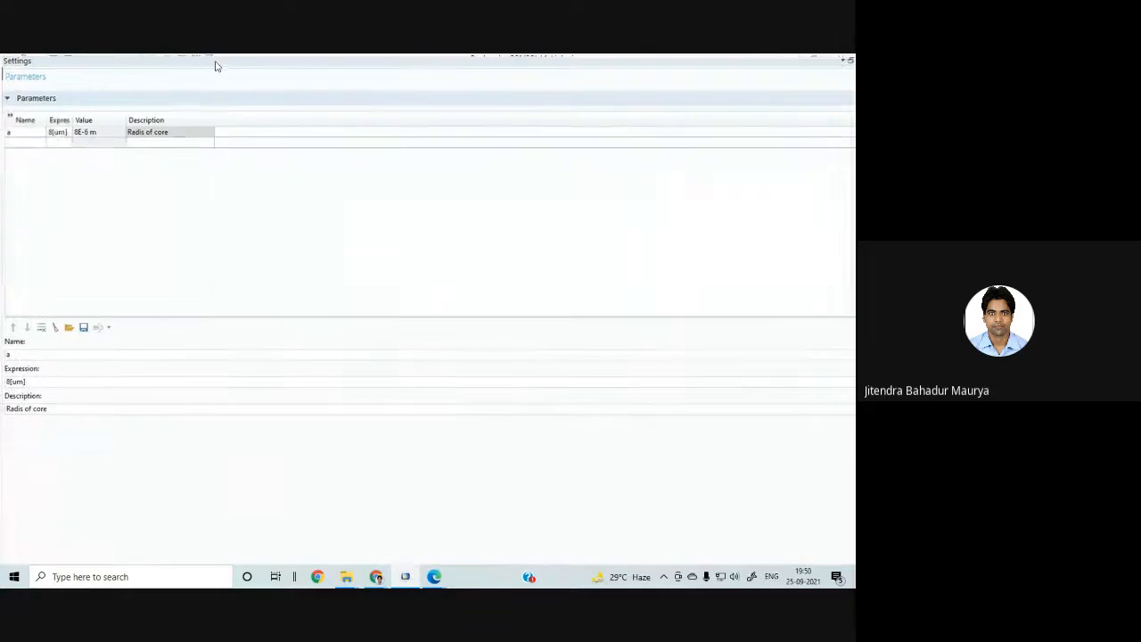
Step: Add parameter b with expression 125[um] and description "Radis of Claddinfg", and widen the Expression column
{"action": "left_click", "coordinate": [13, 142]}
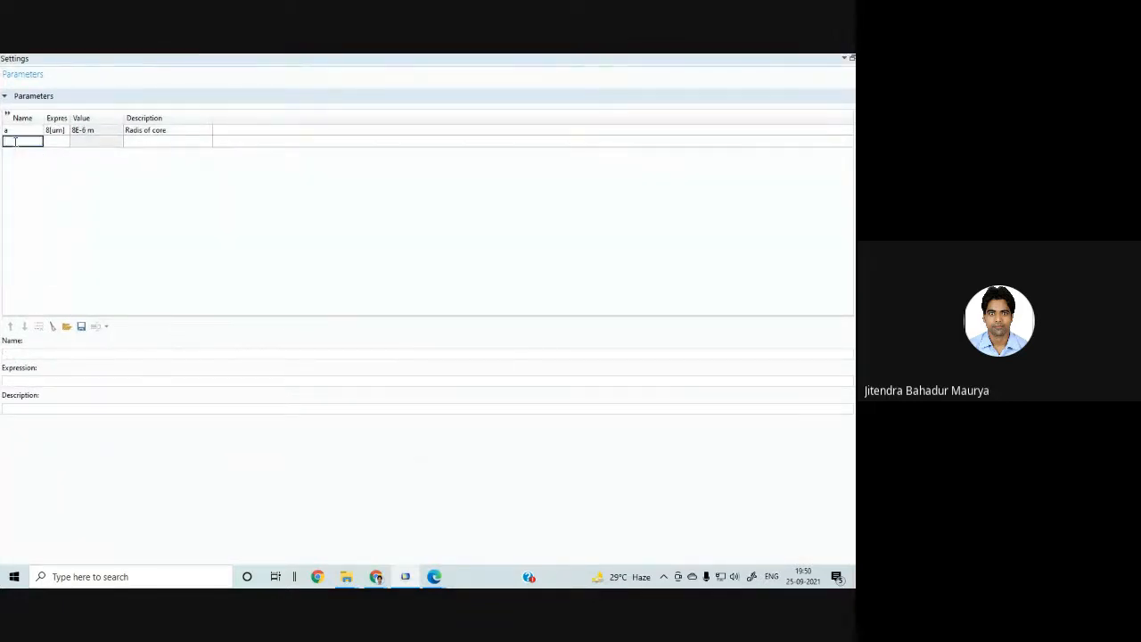
{"action": "type", "text": "b"}
{"action": "left_click", "coordinate": [55, 143]}
{"action": "left_click", "coordinate": [54, 142]}
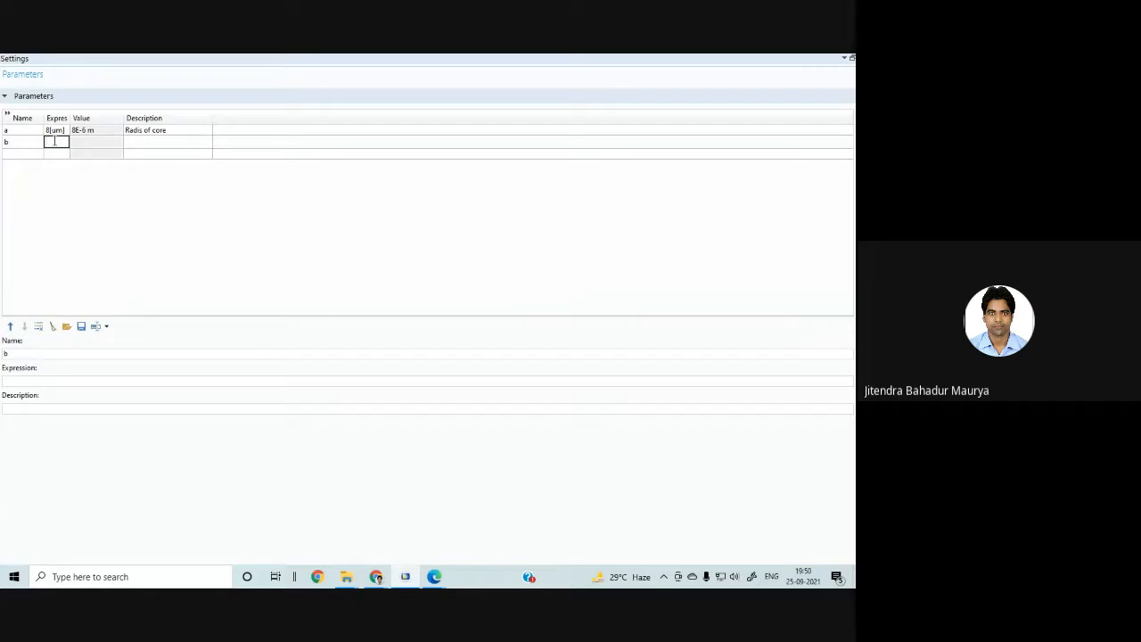
{"action": "type", "text": "125[um]"}
{"action": "left_click", "coordinate": [139, 143]}
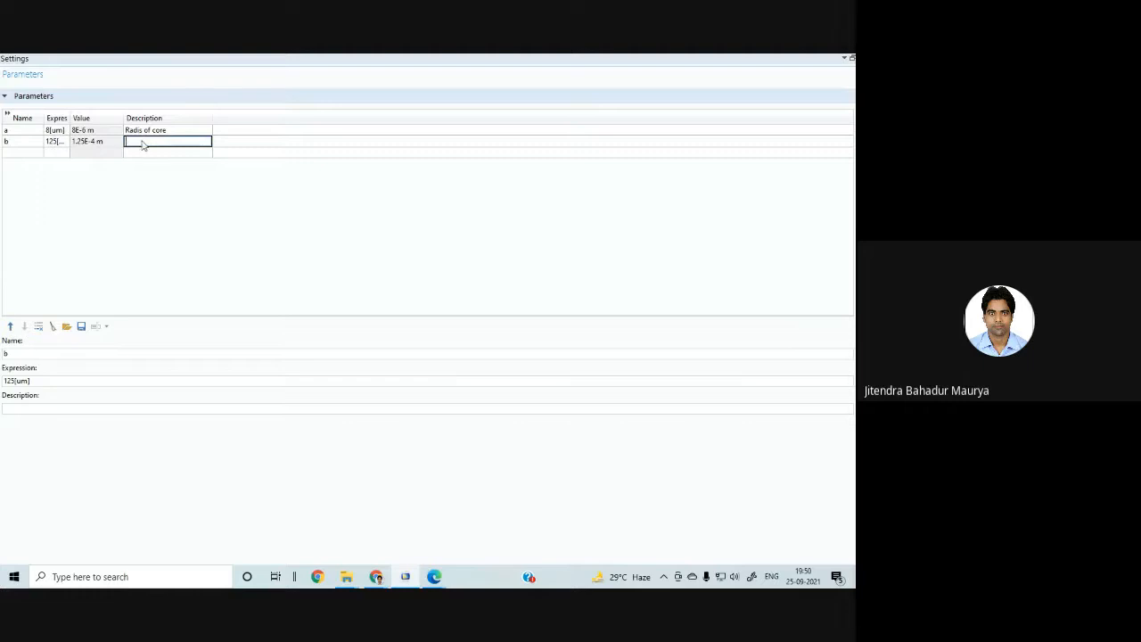
{"action": "type", "text": "Radis of Cladding"}
{"action": "left_click", "coordinate": [164, 191]}
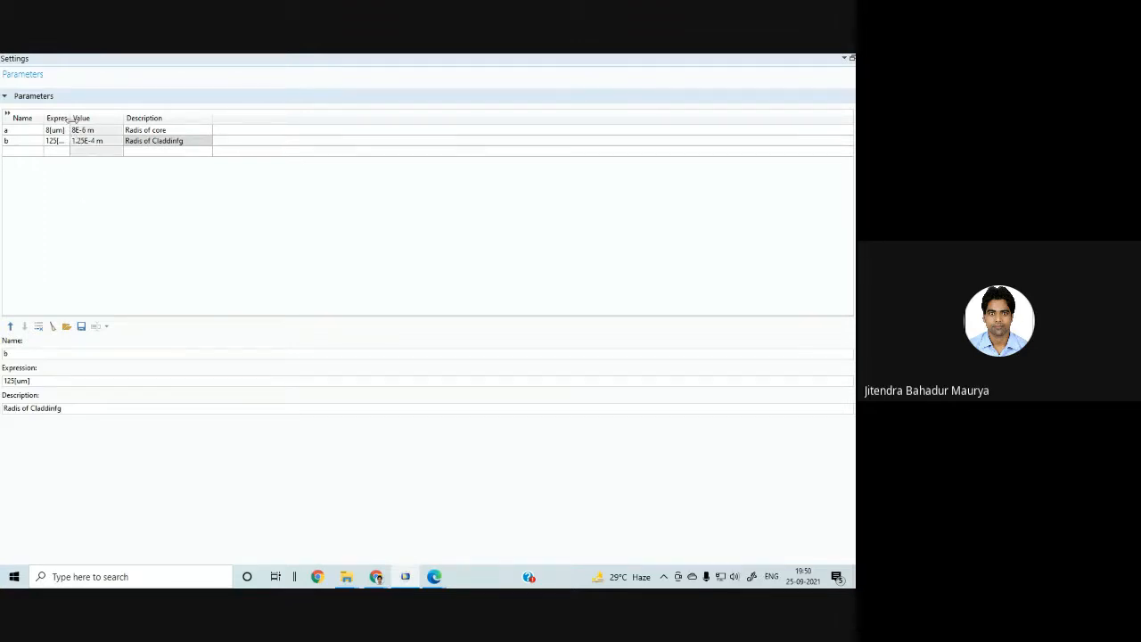
{"action": "left_click_drag", "start_coordinate": [71, 117], "coordinate": [118, 118]}
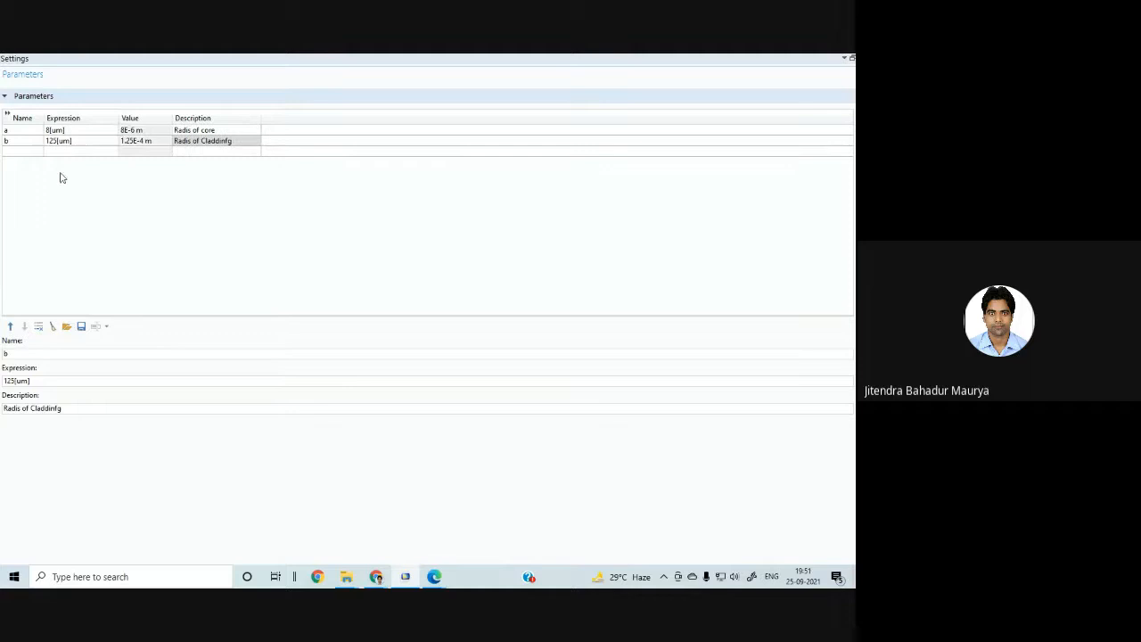
Step: Add parameter ncore with expression 1.45 and the description "Refractie index of the core"
{"action": "left_click", "coordinate": [13, 152]}
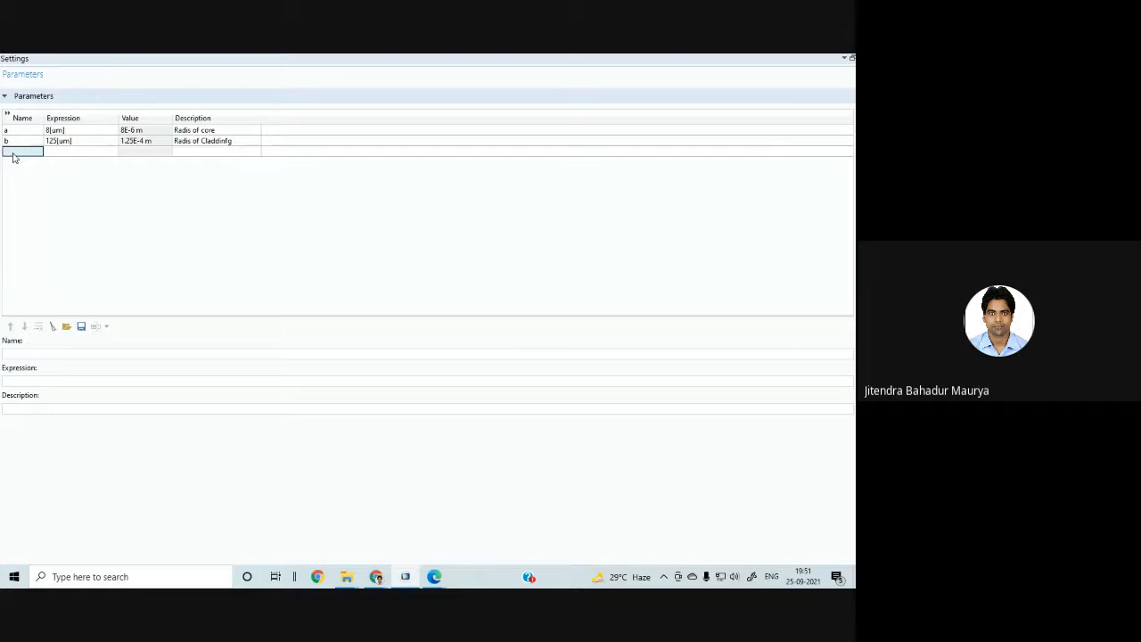
{"action": "type", "text": "n"}
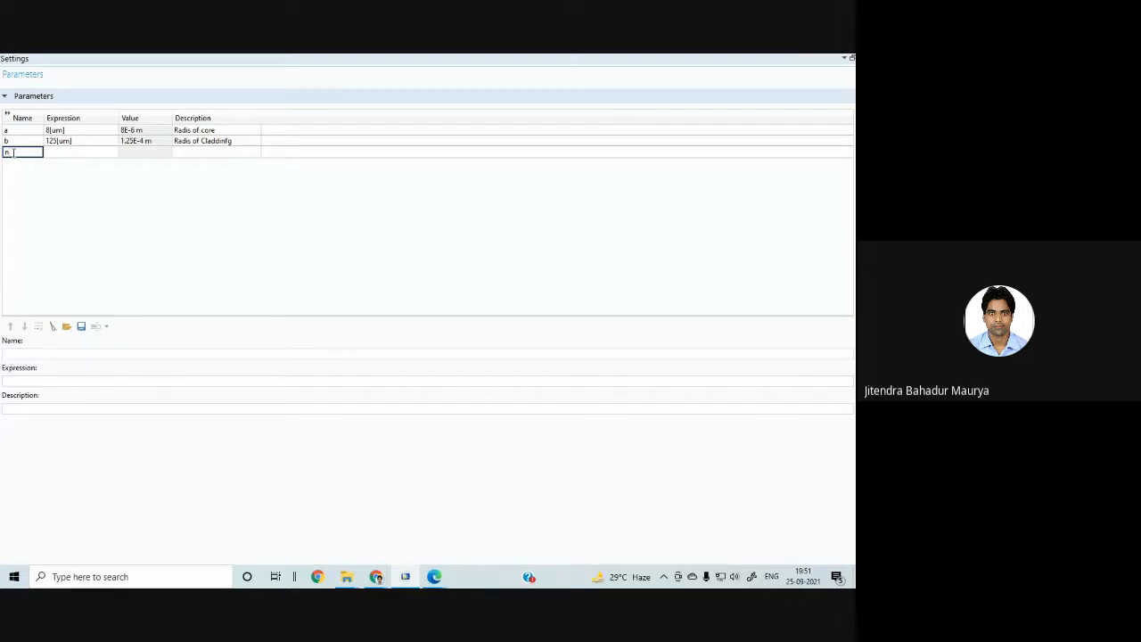
{"action": "type", "text": "core"}
{"action": "left_click", "coordinate": [60, 159]}
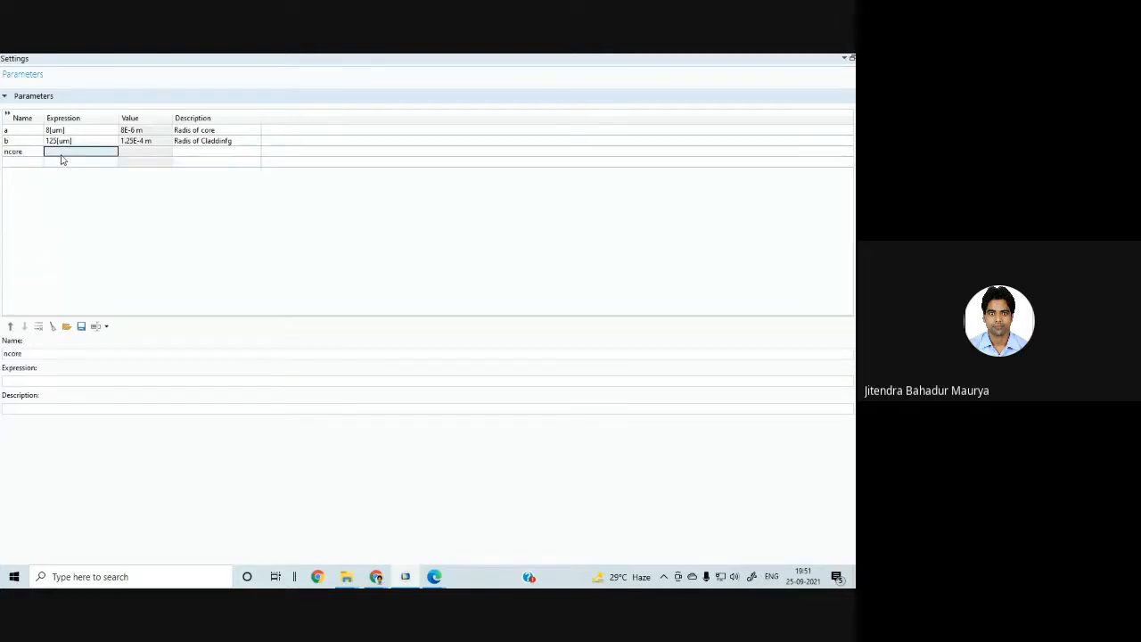
{"action": "type", "text": "1"}
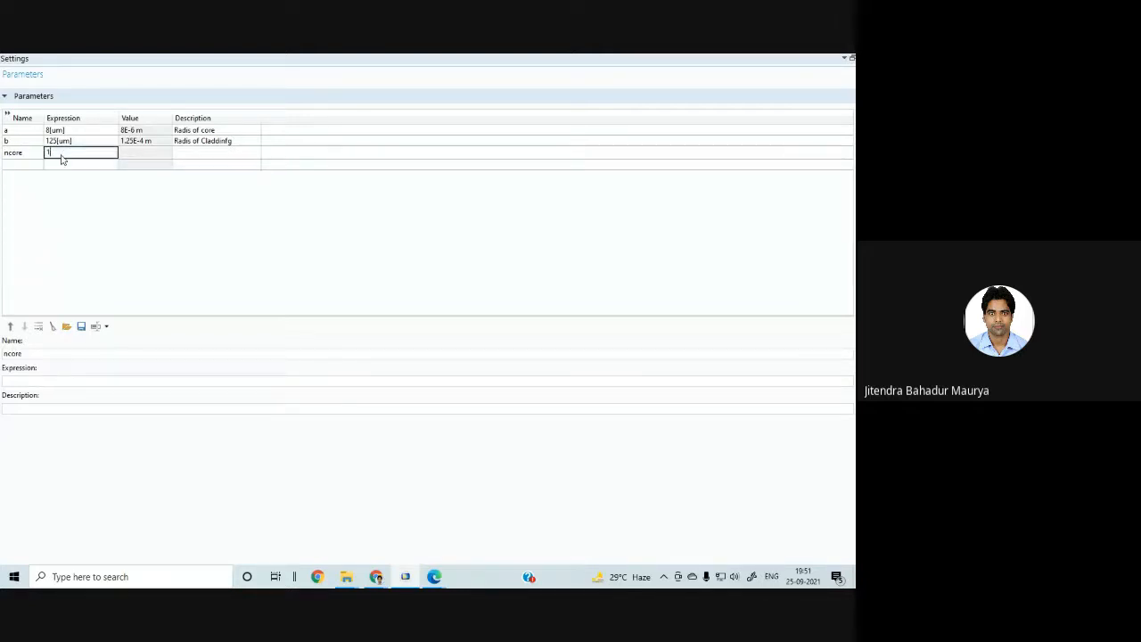
{"action": "type", "text": ".45"}
{"action": "key", "text": "Return"}
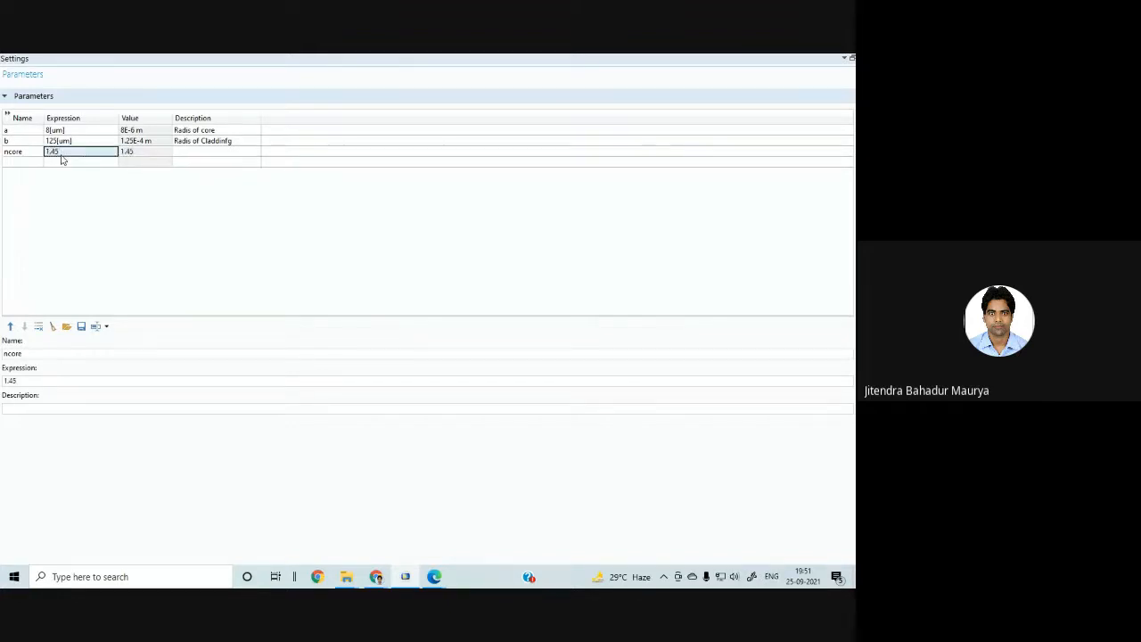
{"action": "left_click", "coordinate": [182, 154]}
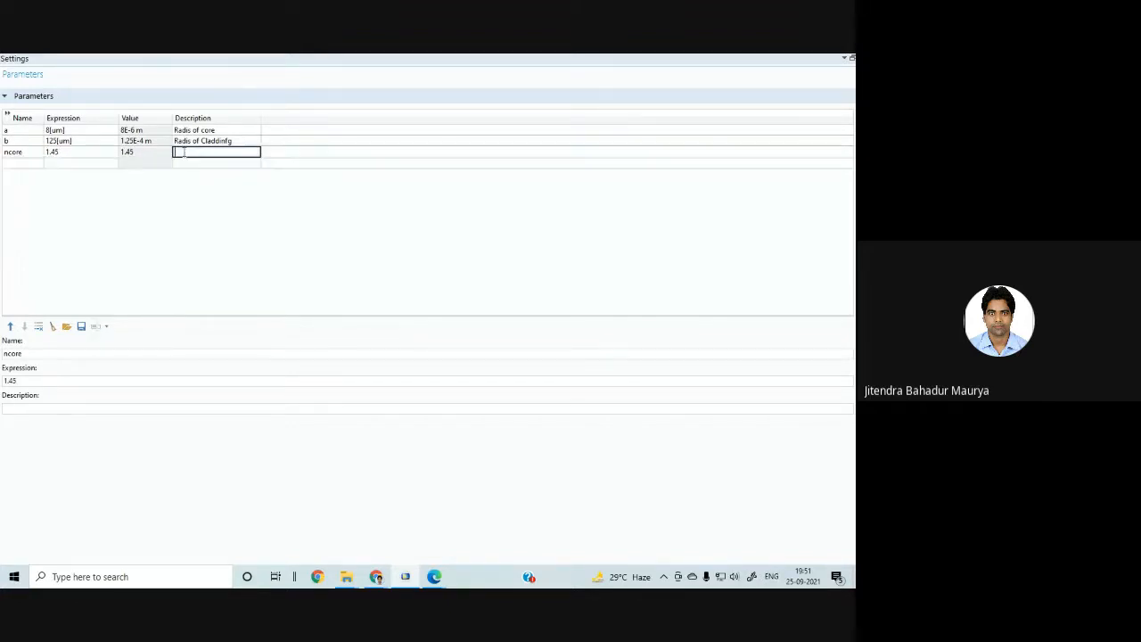
{"action": "type", "text": "Refractie index of the core"}
{"action": "left_click", "coordinate": [30, 155]}
Step: Add a parameter named nclad with the expression 1.40
{"action": "left_click", "coordinate": [16, 164]}
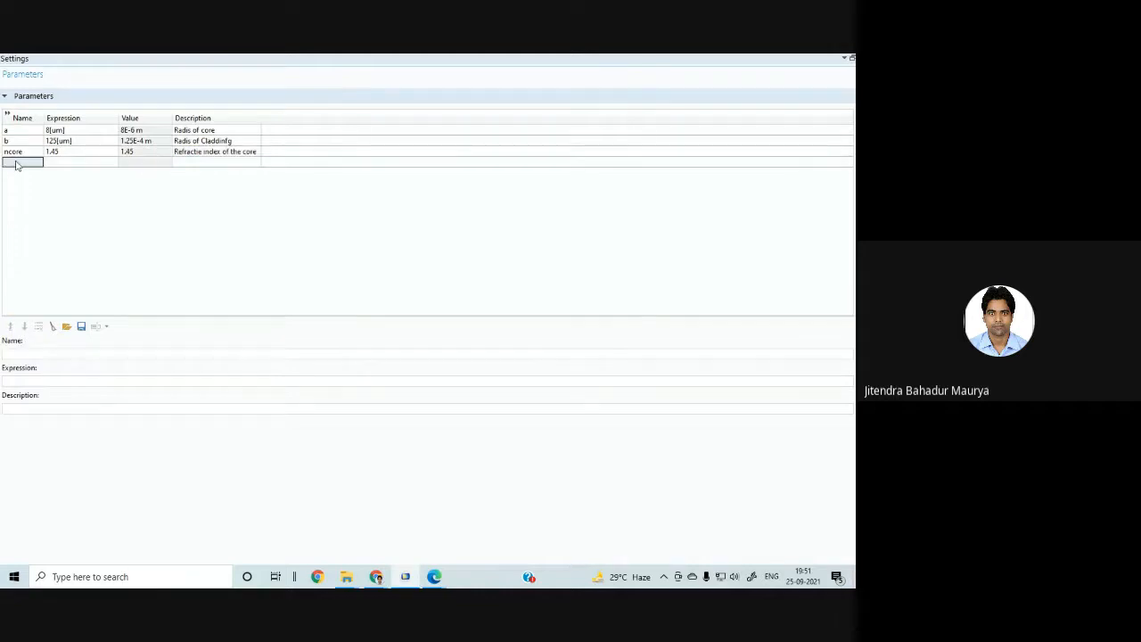
{"action": "left_click", "coordinate": [17, 163]}
{"action": "type", "text": "nc"}
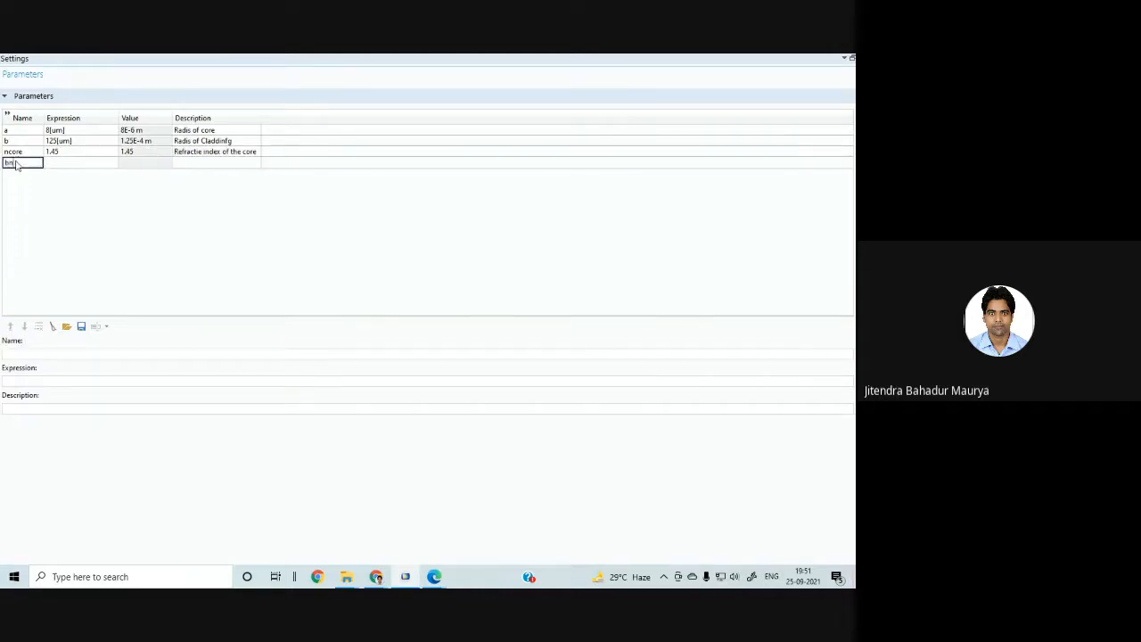
{"action": "type", "text": "ladding"}
{"action": "key", "text": "BackSpace"}
{"action": "key", "text": "BackSpace"}
{"action": "key", "text": "BackSpace"}
{"action": "key", "text": "BackSpace"}
{"action": "key", "text": "BackSpace"}
{"action": "key", "text": "BackSpace"}
{"action": "key", "text": "BackSpace"}
{"action": "key", "text": "BackSpace"}
{"action": "type", "text": "nclad"}
{"action": "left_click", "coordinate": [73, 164]}
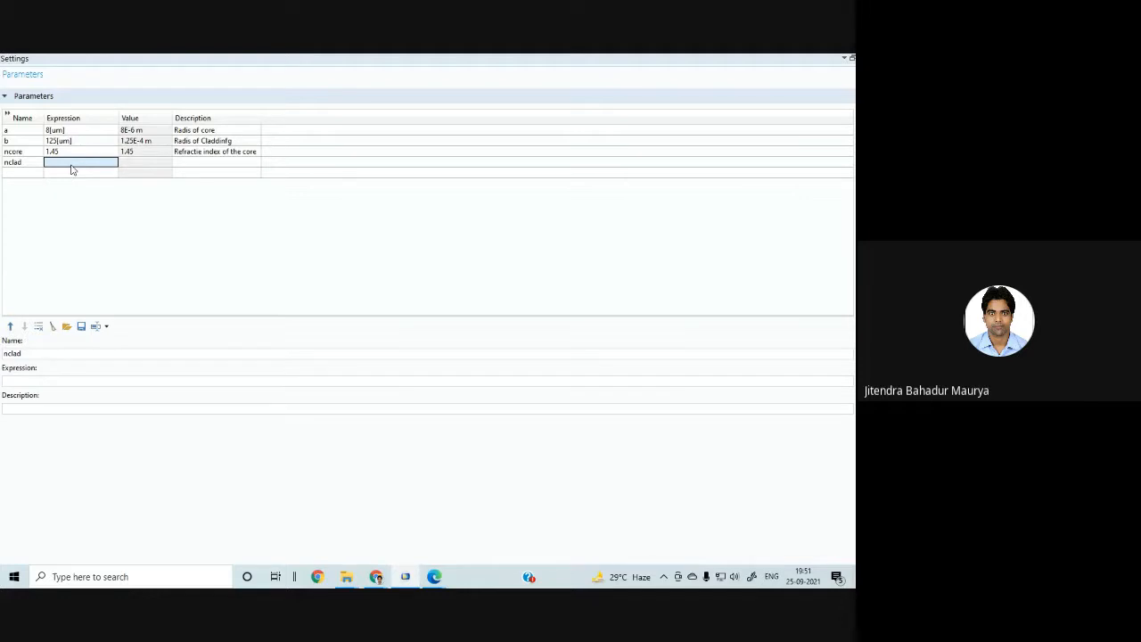
{"action": "type", "text": "1.40"}
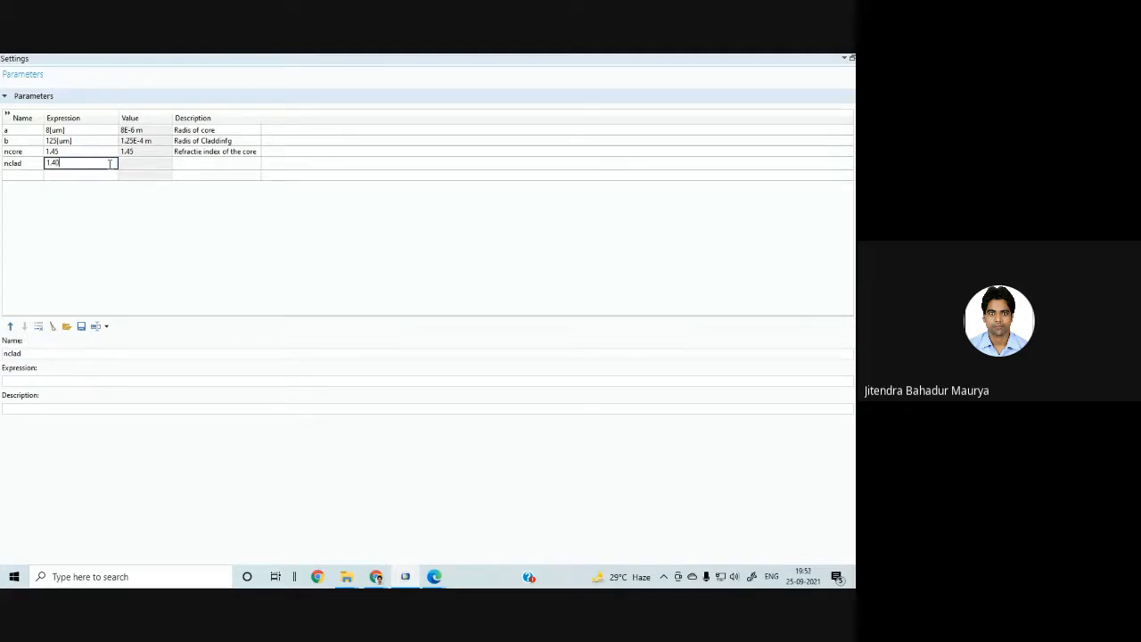
{"action": "key", "text": "Return"}
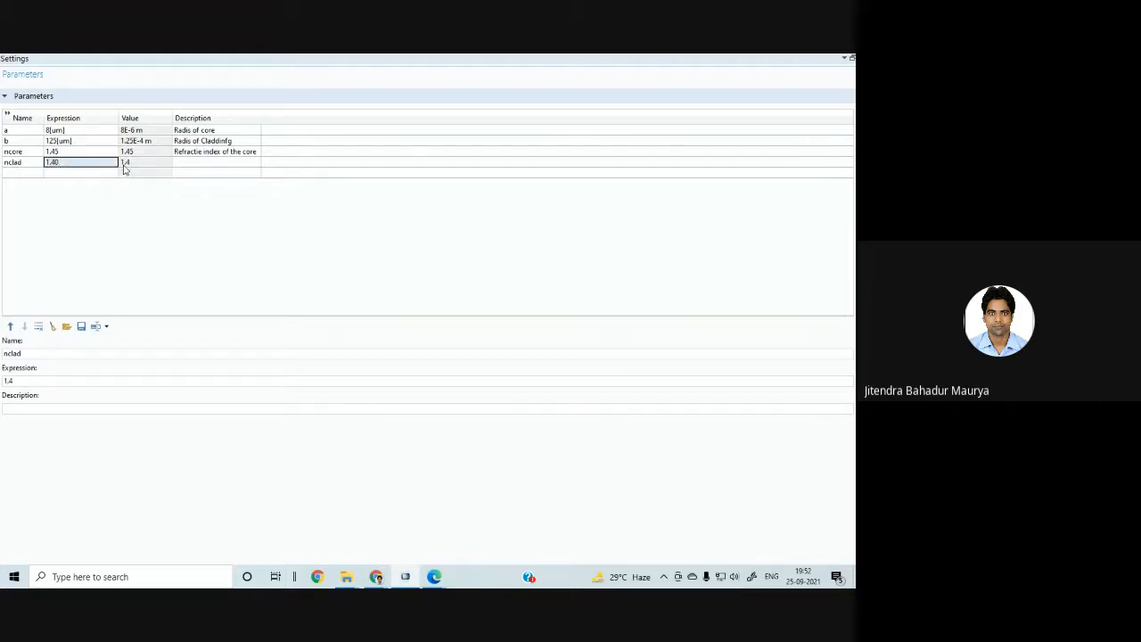
Step: Copy ncore's description to nclad, change it to "Refractie index of the clad", and collapse the Parameters section
{"action": "left_click", "coordinate": [197, 153]}
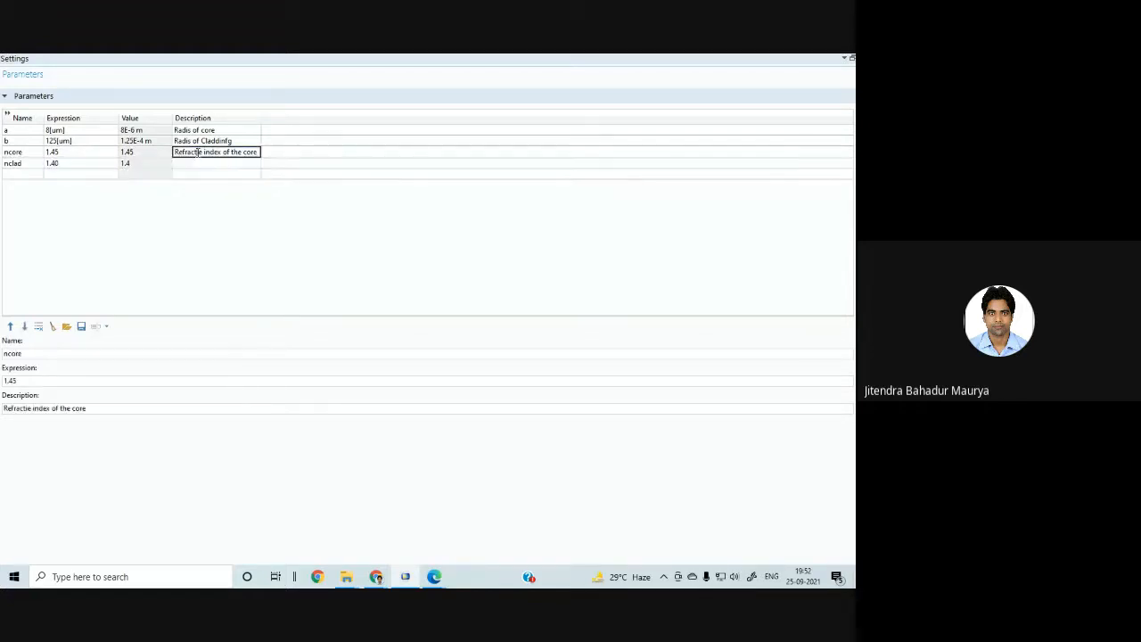
{"action": "left_click", "coordinate": [198, 152]}
{"action": "key", "text": "ctrl+c"}
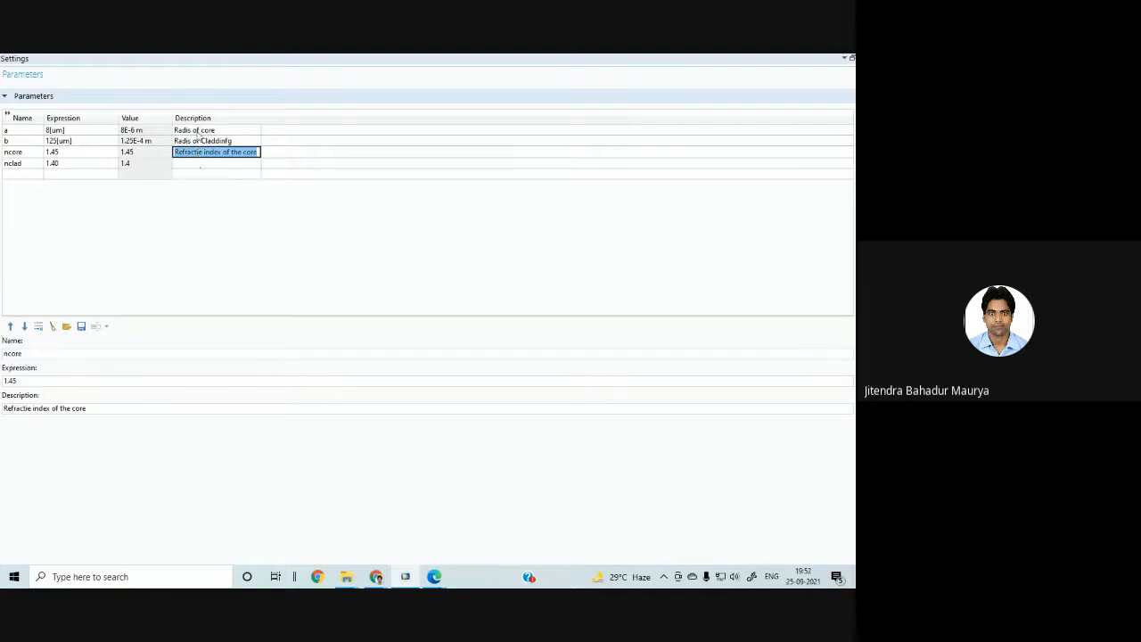
{"action": "left_click", "coordinate": [194, 163]}
{"action": "key", "text": "ctrl+v"}
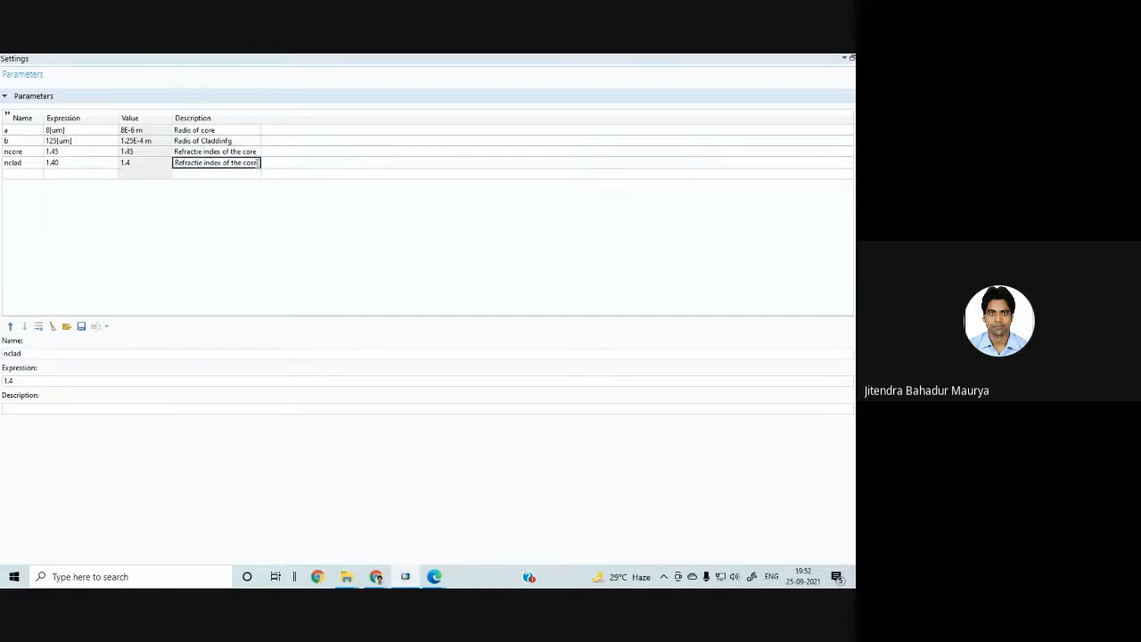
{"action": "key", "text": "BackSpace"}
{"action": "key", "text": "BackSpace"}
{"action": "key", "text": "BackSpace"}
{"action": "type", "text": "l"}
{"action": "key", "text": "Return"}
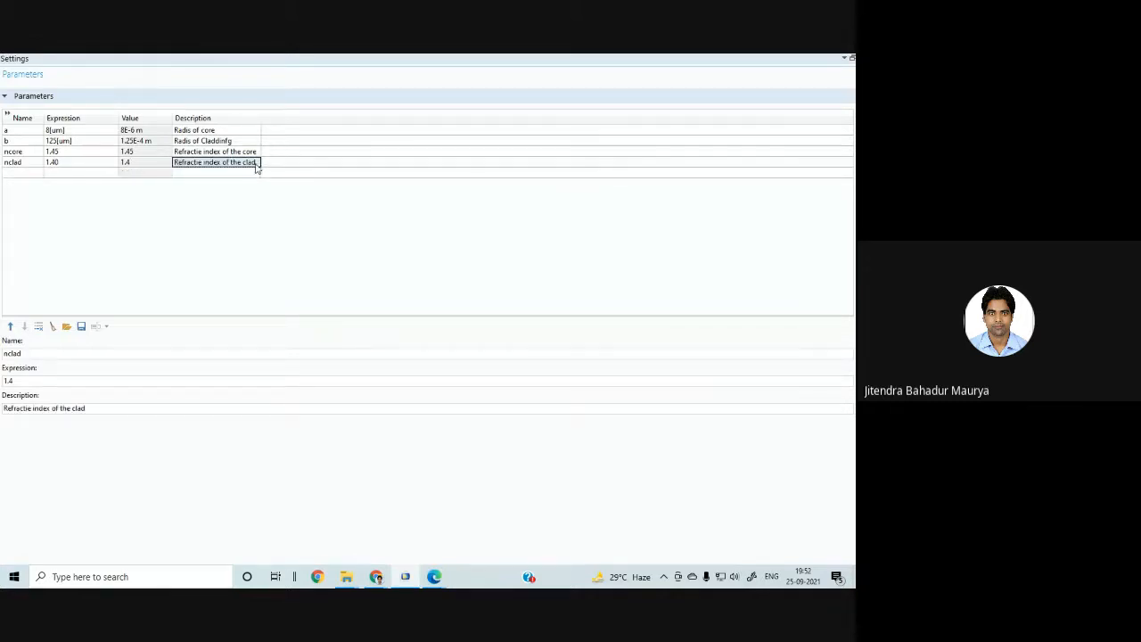
{"action": "left_click", "coordinate": [5, 99]}
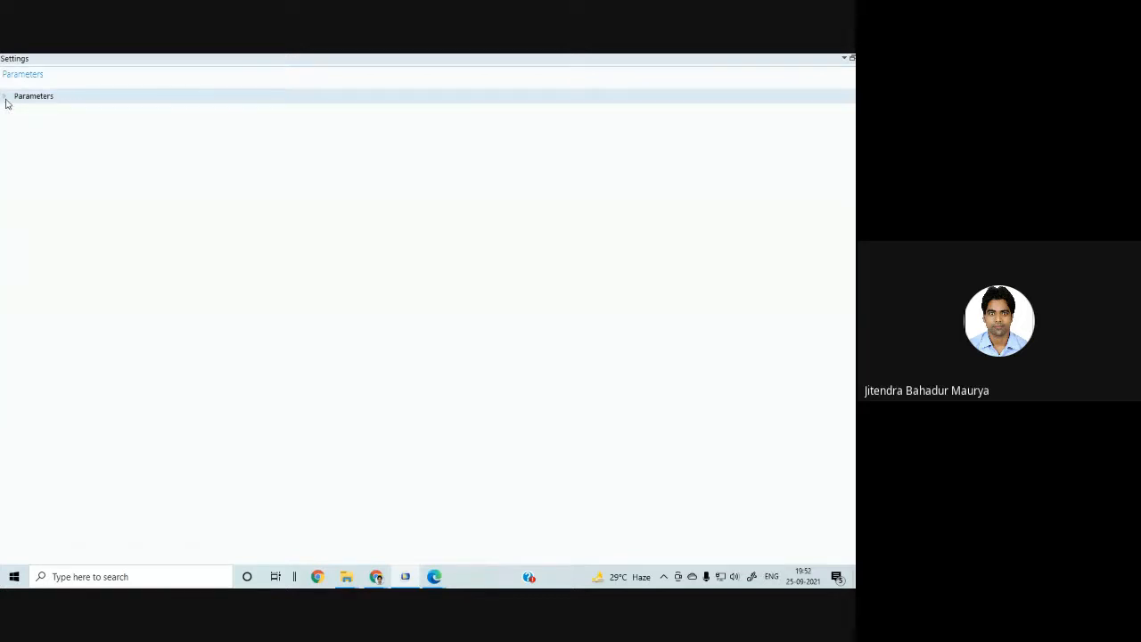
Step: Expand the Parameters section and restore the maximized Settings window to its place beside the model tree and graphics
{"action": "left_click", "coordinate": [6, 100]}
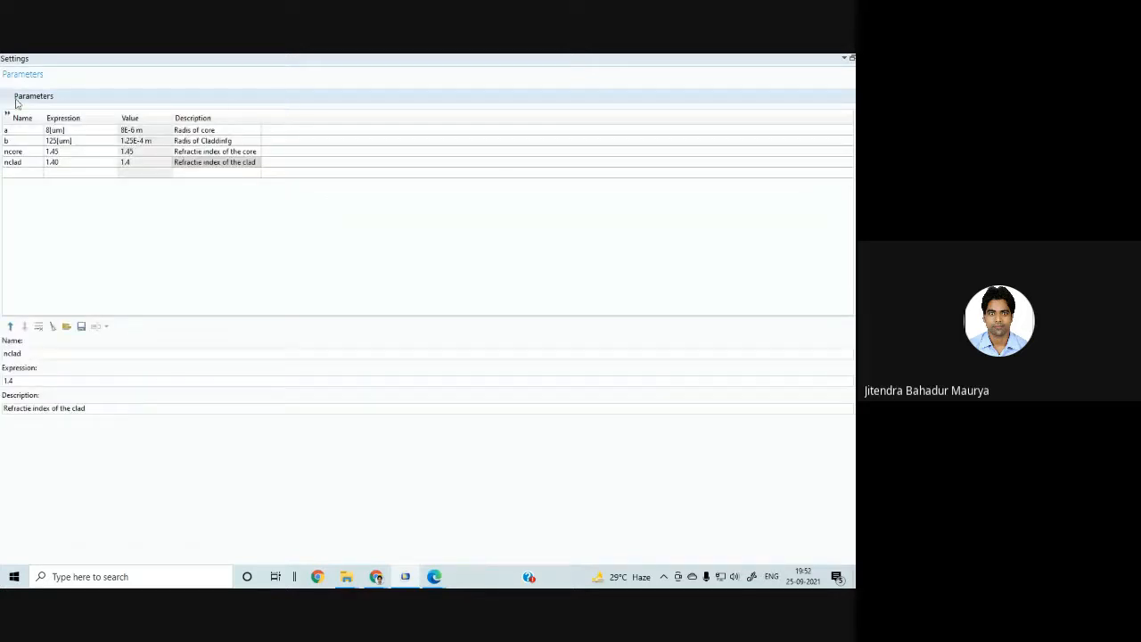
{"action": "left_click", "coordinate": [848, 60]}
{"action": "left_click", "coordinate": [782, 89]}
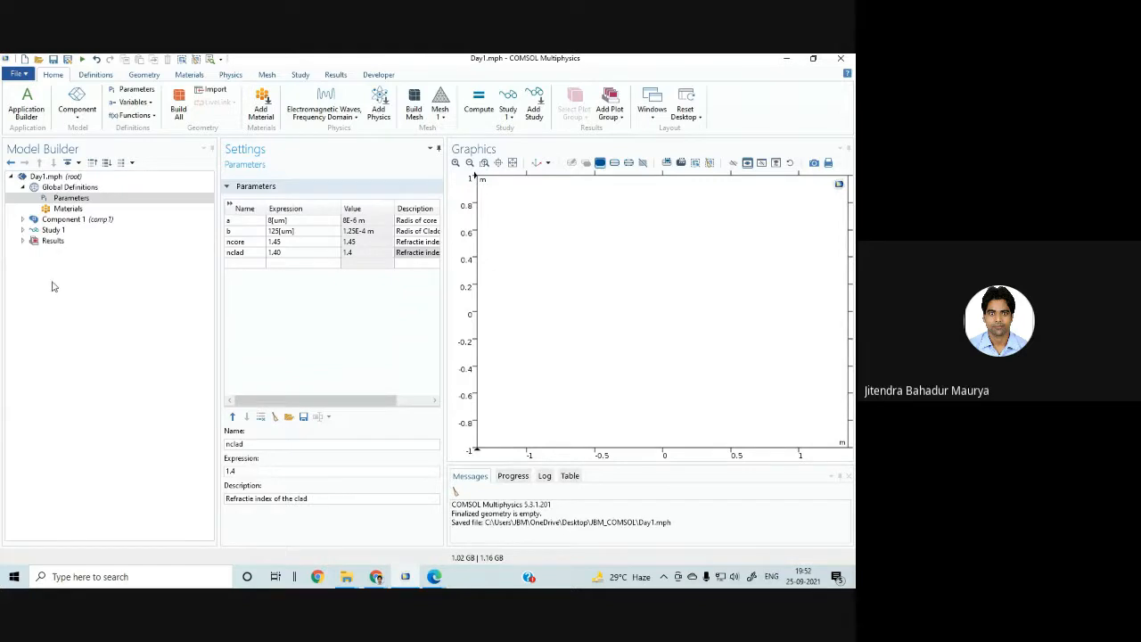
{"action": "left_click", "coordinate": [60, 201]}
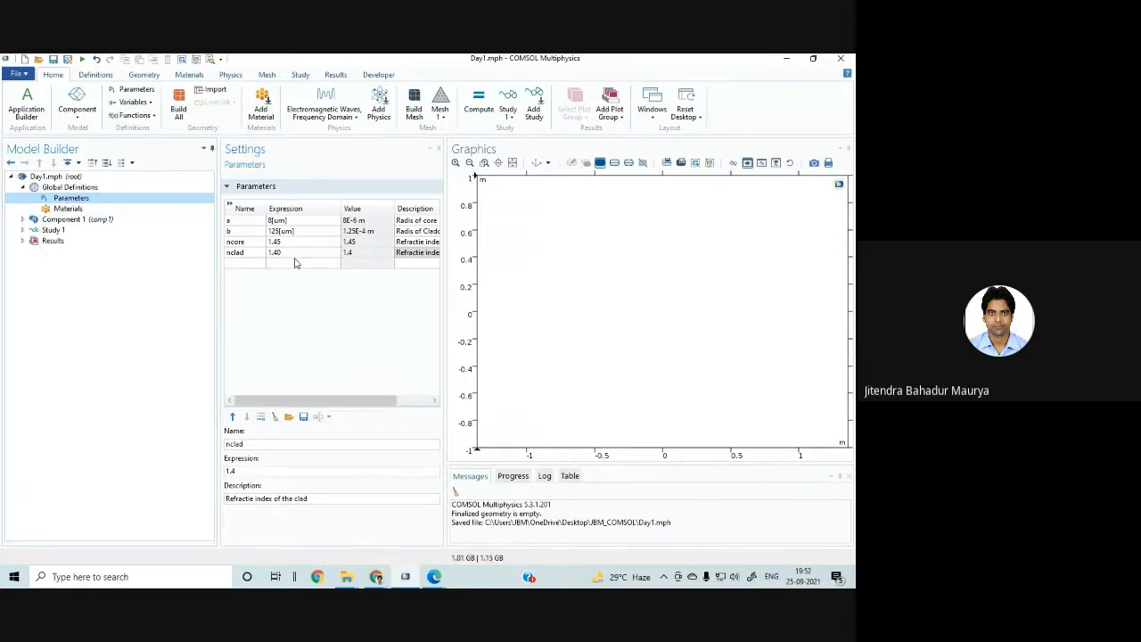
Step: Examine the global Materials node's options for adding materials and the View 1 settings under Component 1's Definitions
{"action": "left_click", "coordinate": [78, 212]}
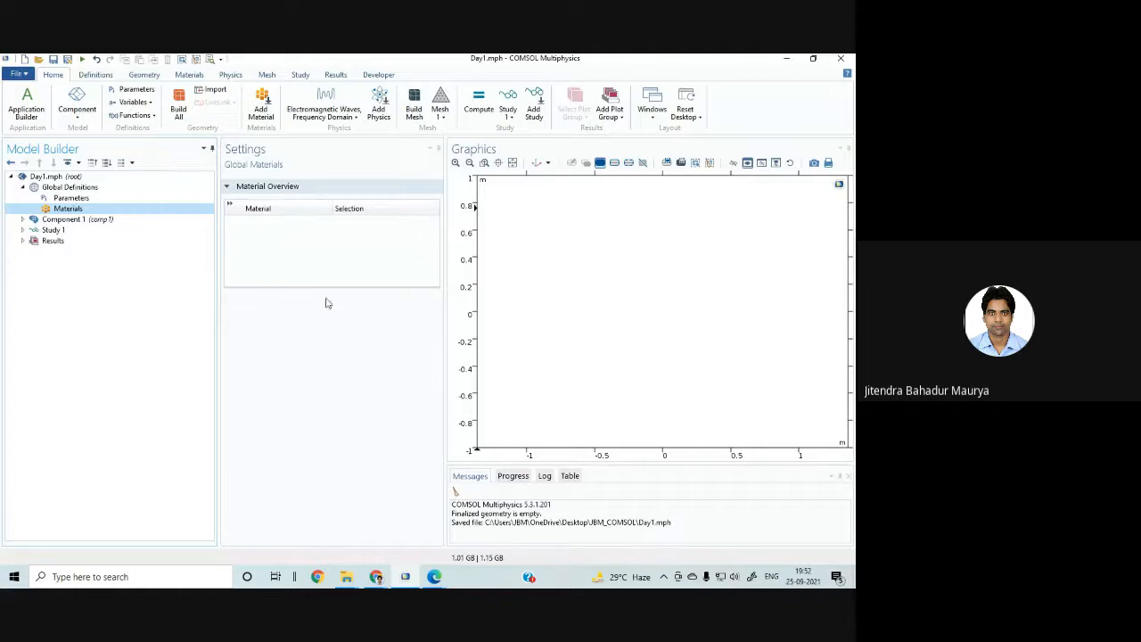
{"action": "right_click", "coordinate": [65, 211]}
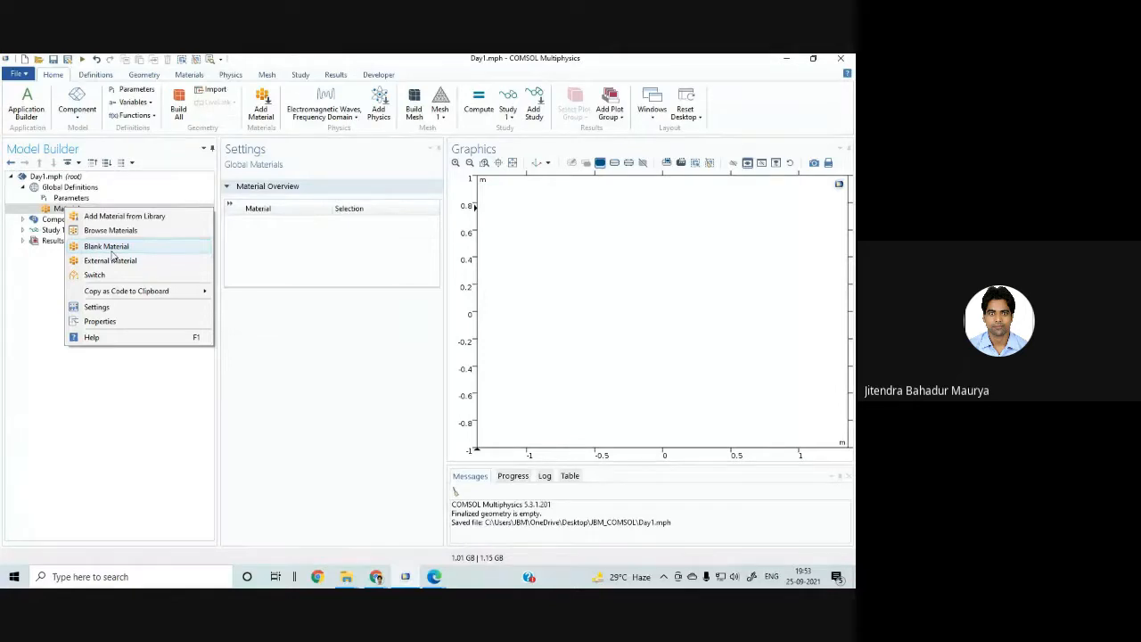
{"action": "left_click", "coordinate": [35, 278]}
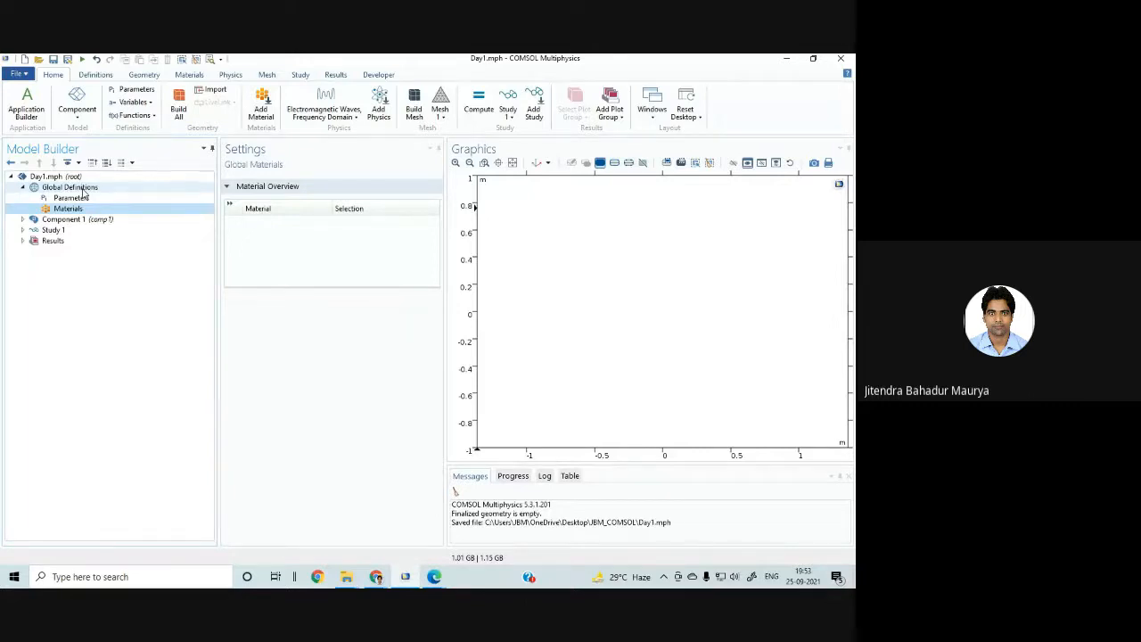
{"action": "left_click", "coordinate": [23, 219]}
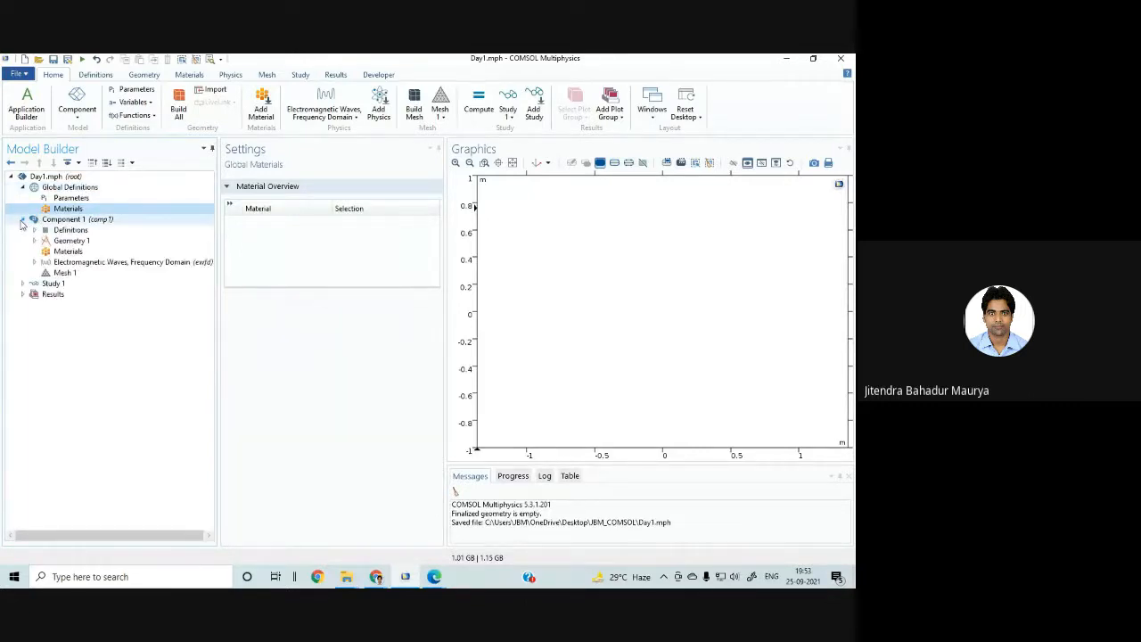
{"action": "left_click", "coordinate": [23, 188]}
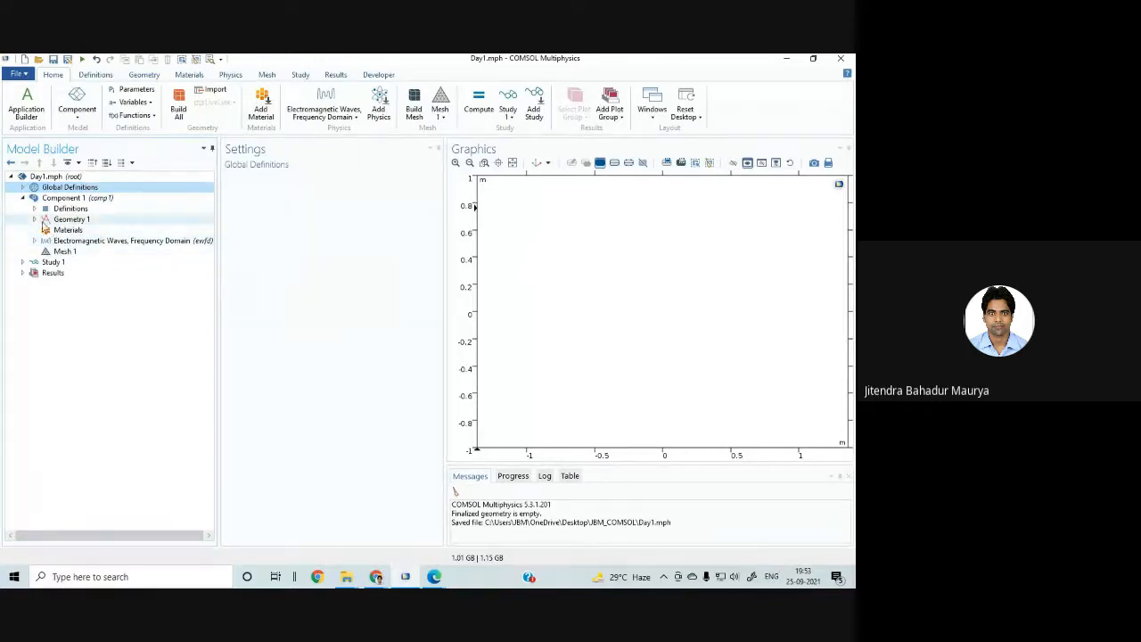
{"action": "left_click", "coordinate": [34, 209]}
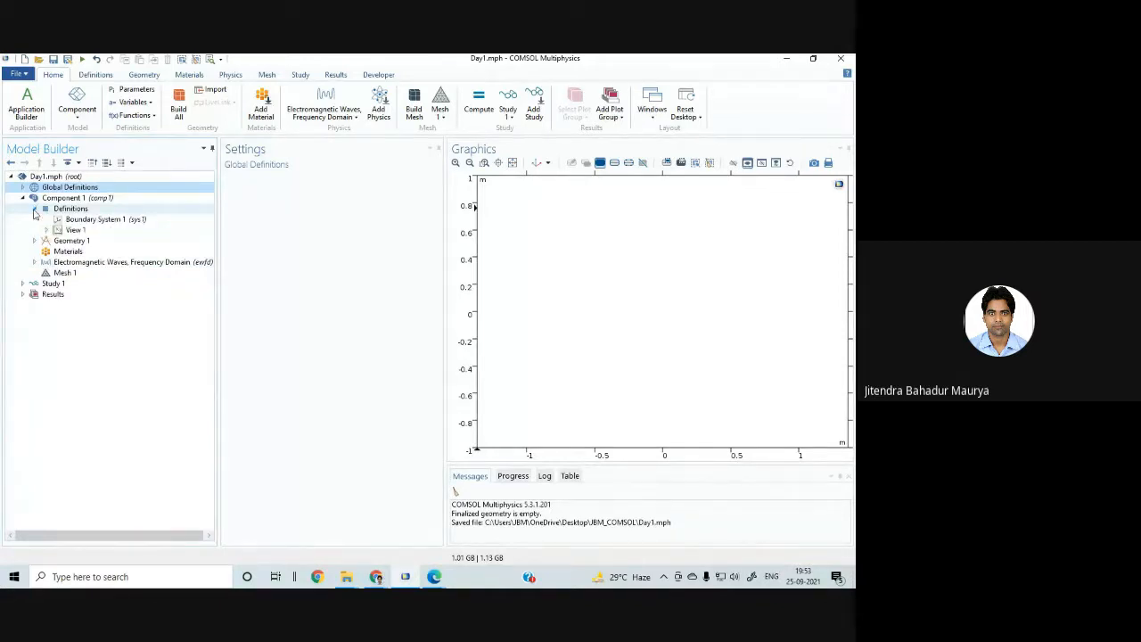
{"action": "left_click", "coordinate": [77, 232]}
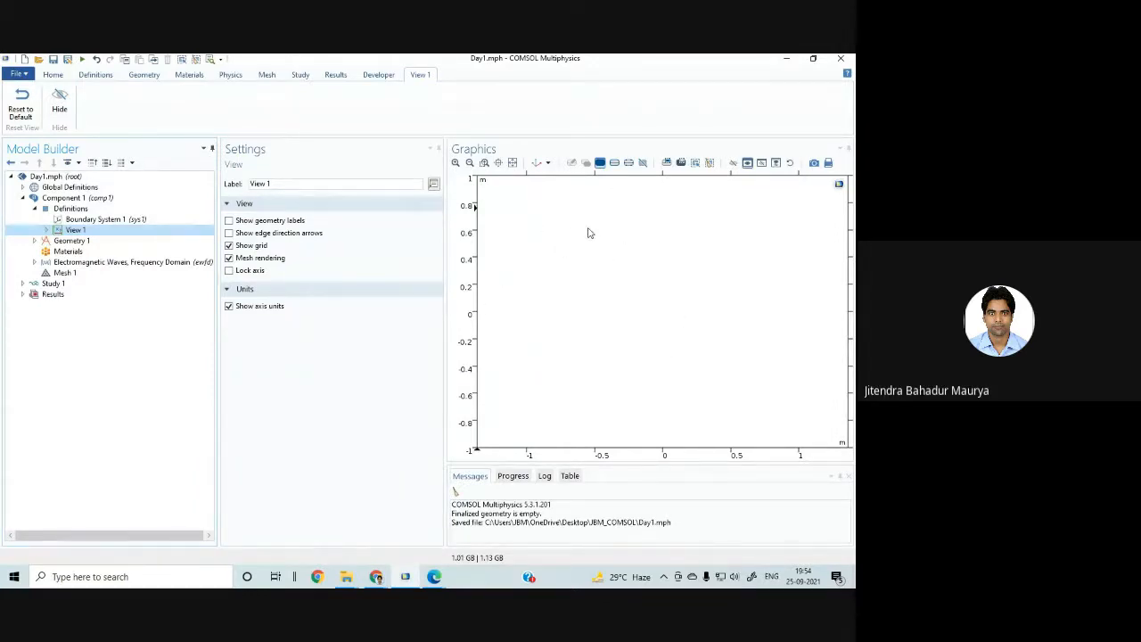
{"action": "left_click", "coordinate": [72, 230]}
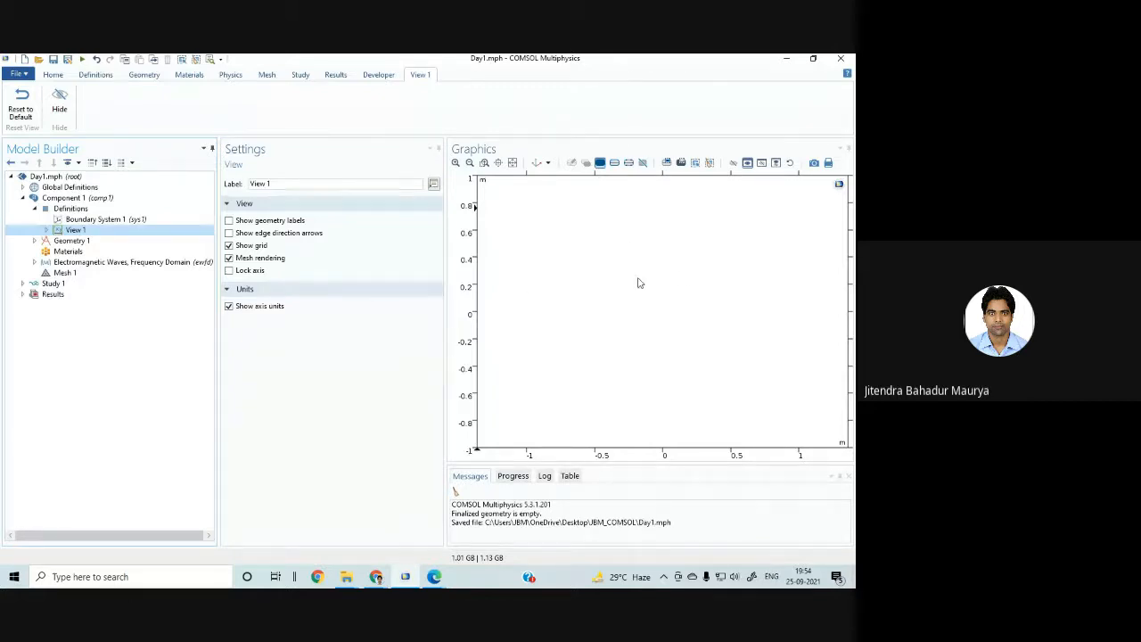
{"action": "left_click", "coordinate": [34, 209]}
Step: Show the settings of Geometry 1 in Component 1 and turn off Automatic rebuild
{"action": "left_click", "coordinate": [36, 220]}
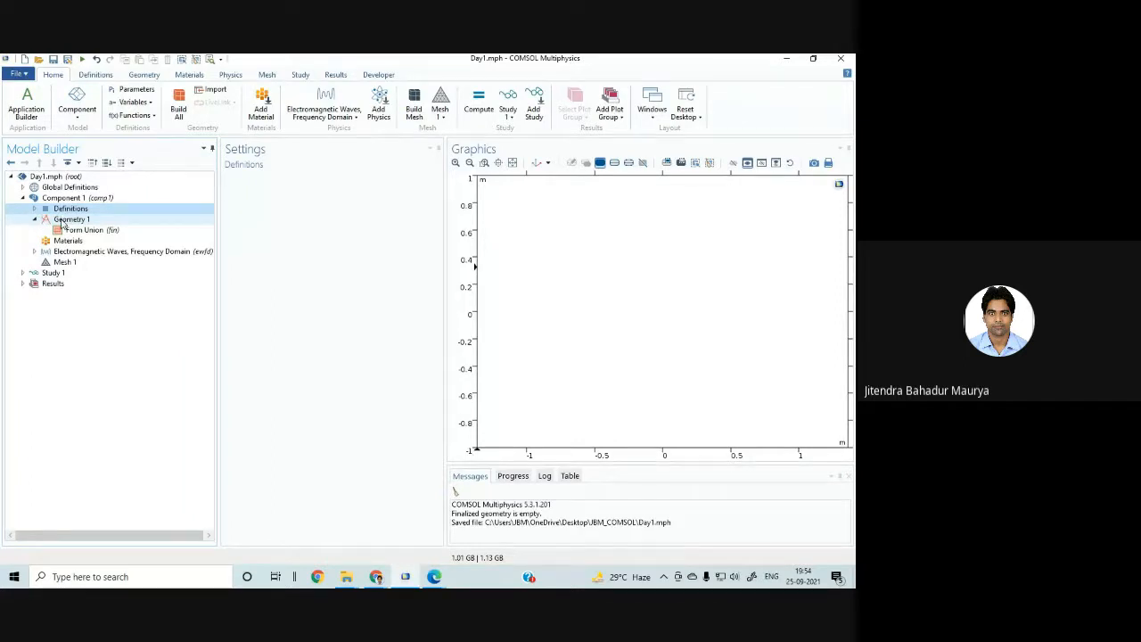
{"action": "left_click", "coordinate": [65, 219]}
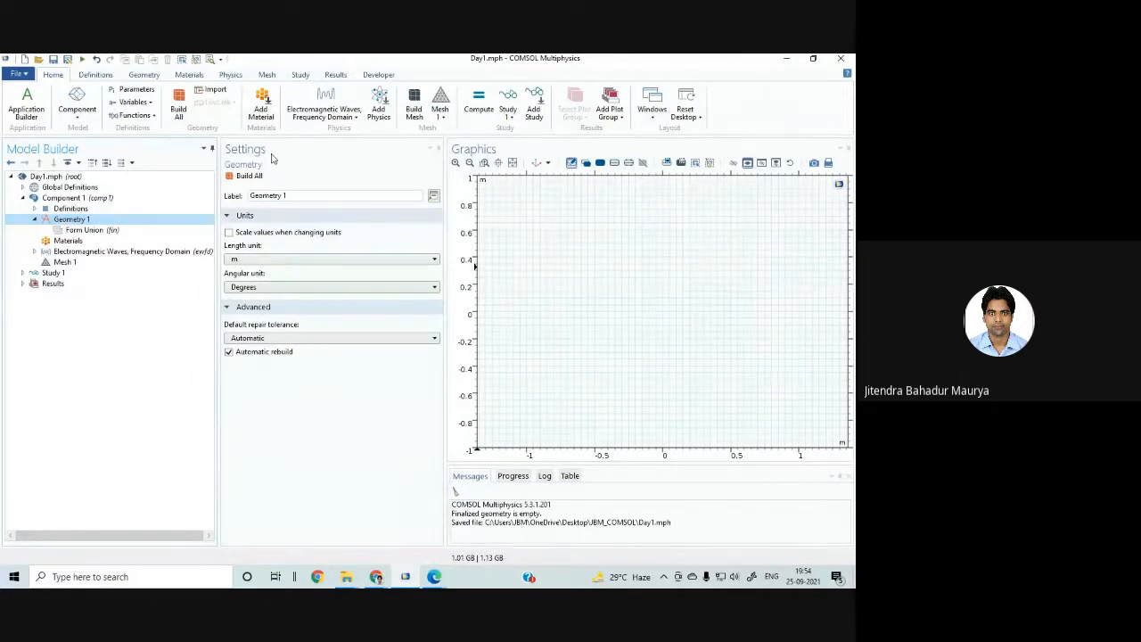
{"action": "left_click", "coordinate": [286, 353]}
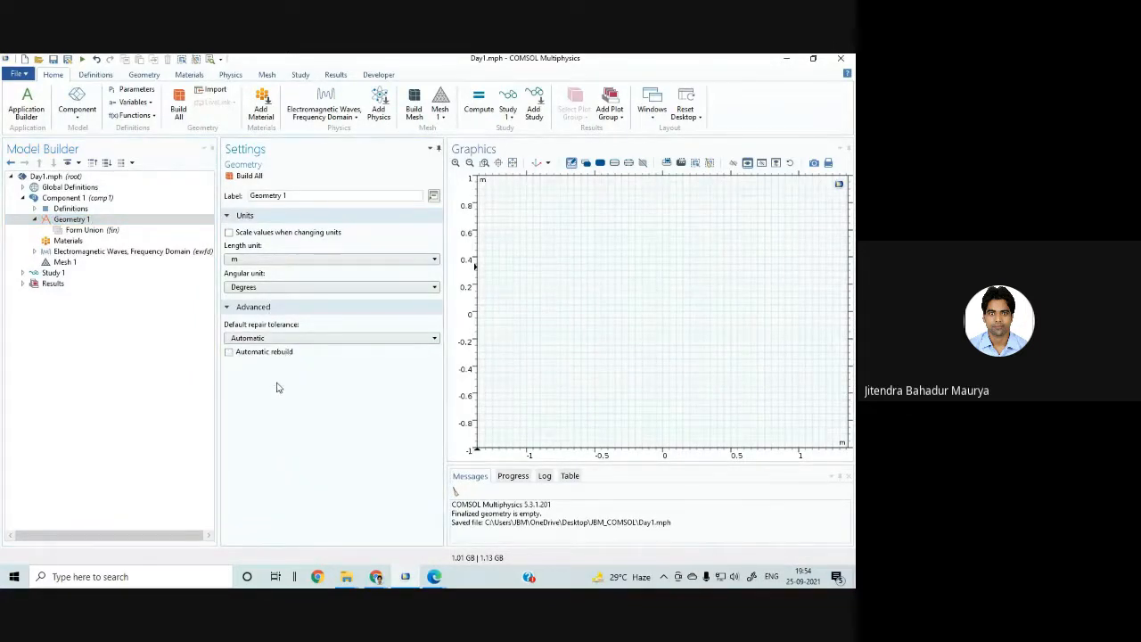
{"action": "left_click", "coordinate": [264, 338]}
{"action": "left_click", "coordinate": [263, 339]}
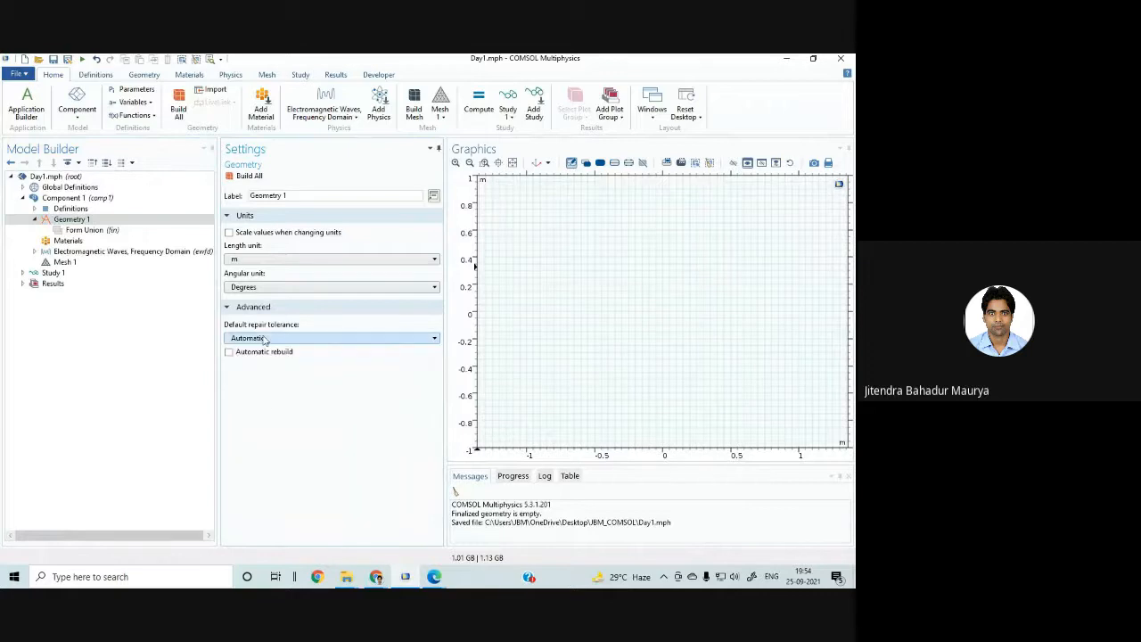
Step: Set the length unit of Geometry 1 to µm
{"action": "left_click", "coordinate": [254, 260]}
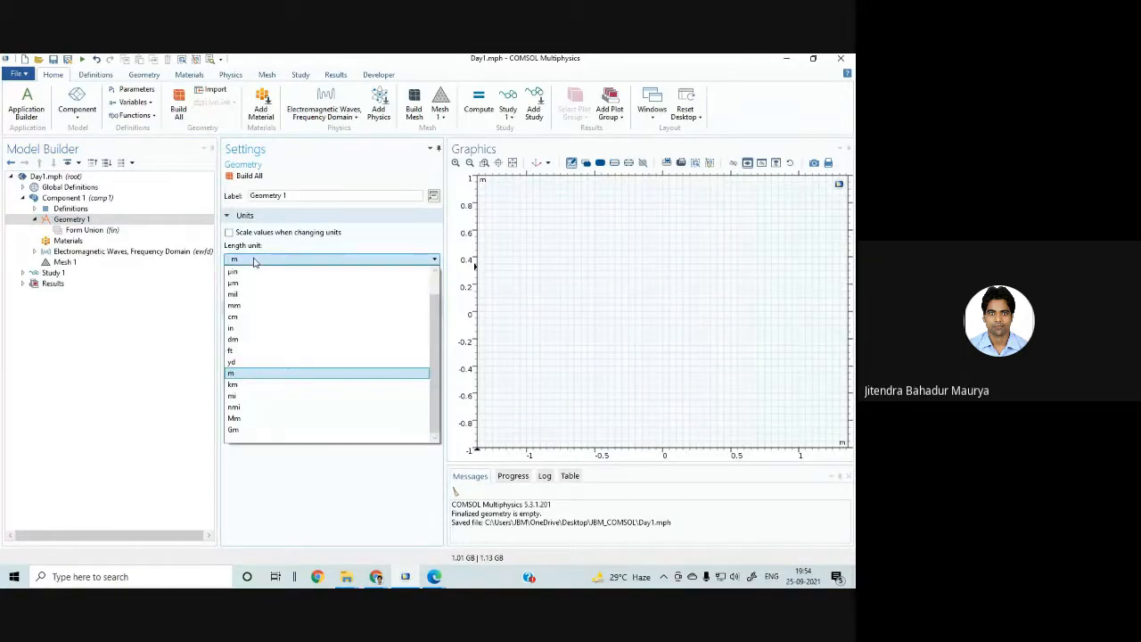
{"action": "left_click", "coordinate": [377, 239]}
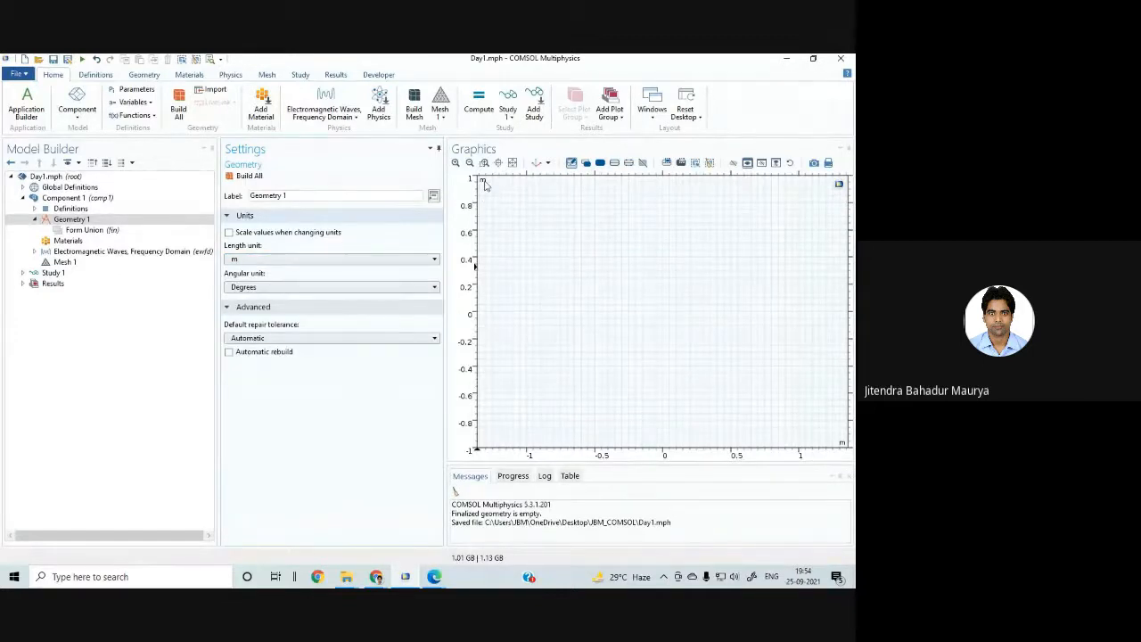
{"action": "left_click", "coordinate": [844, 445]}
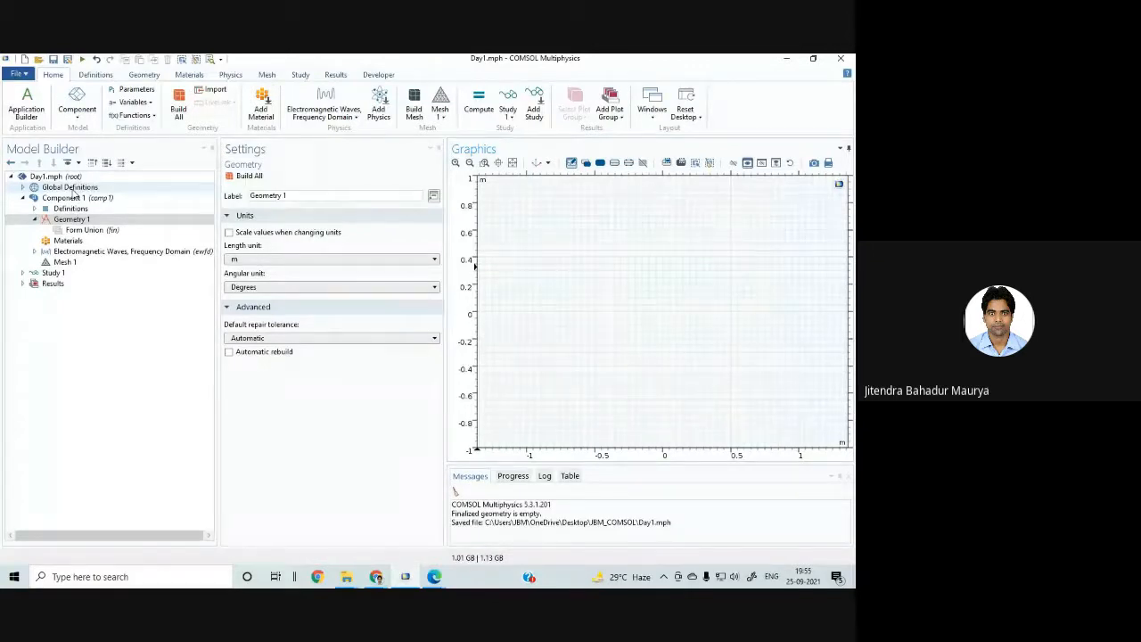
{"action": "left_click", "coordinate": [261, 260]}
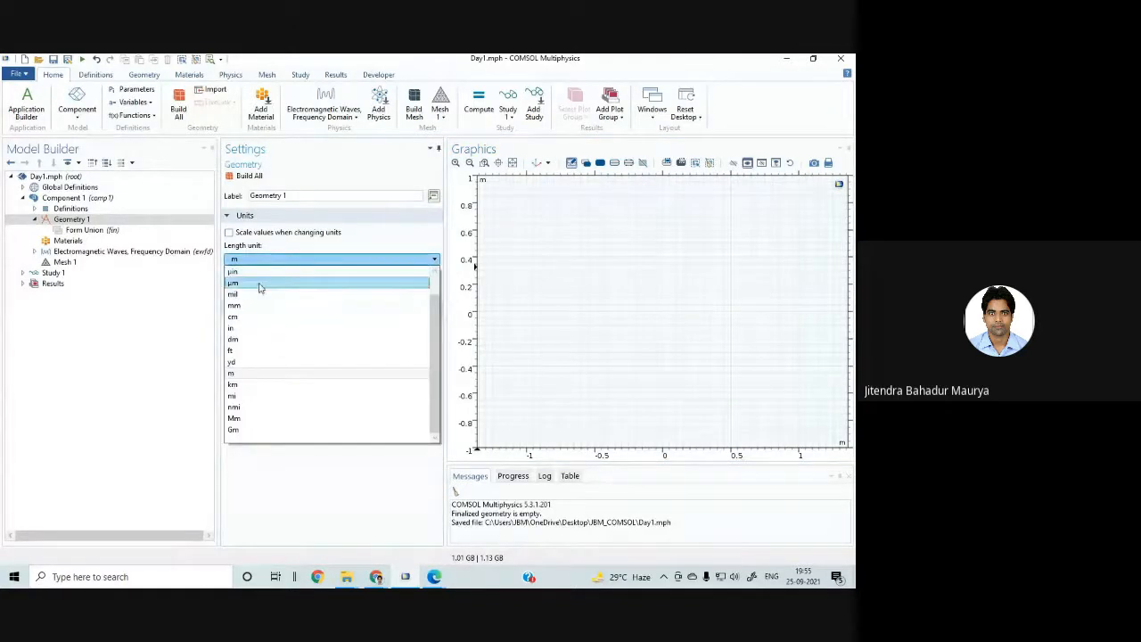
{"action": "left_click", "coordinate": [260, 283]}
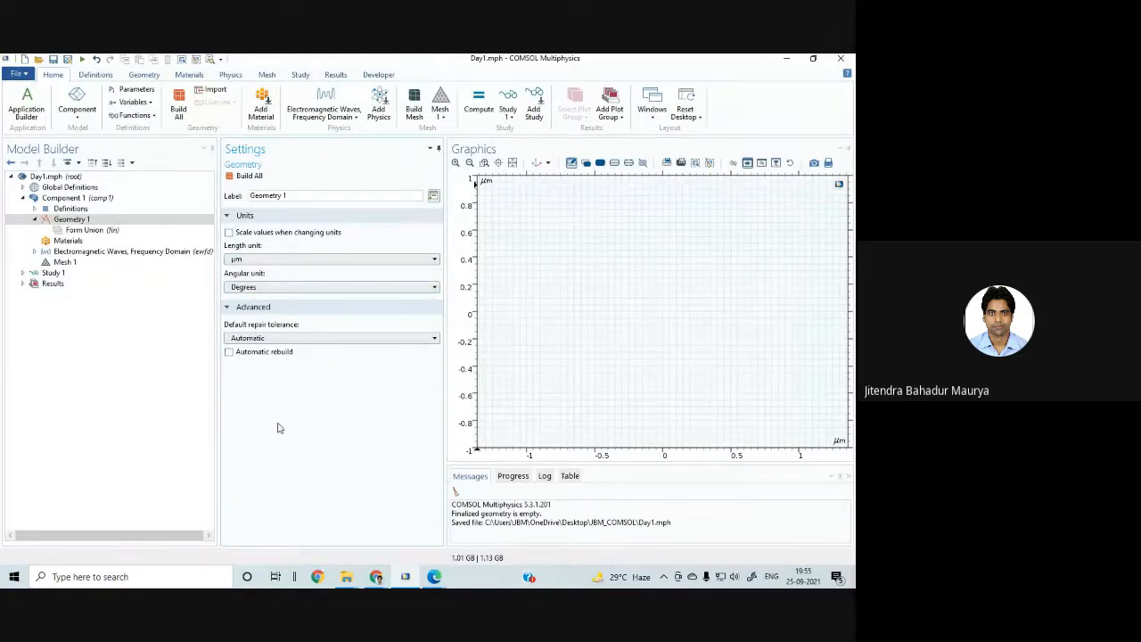
Step: Review the angular unit and default repair tolerance options of Geometry 1, selecting Degrees and Automatic
{"action": "left_click", "coordinate": [288, 287]}
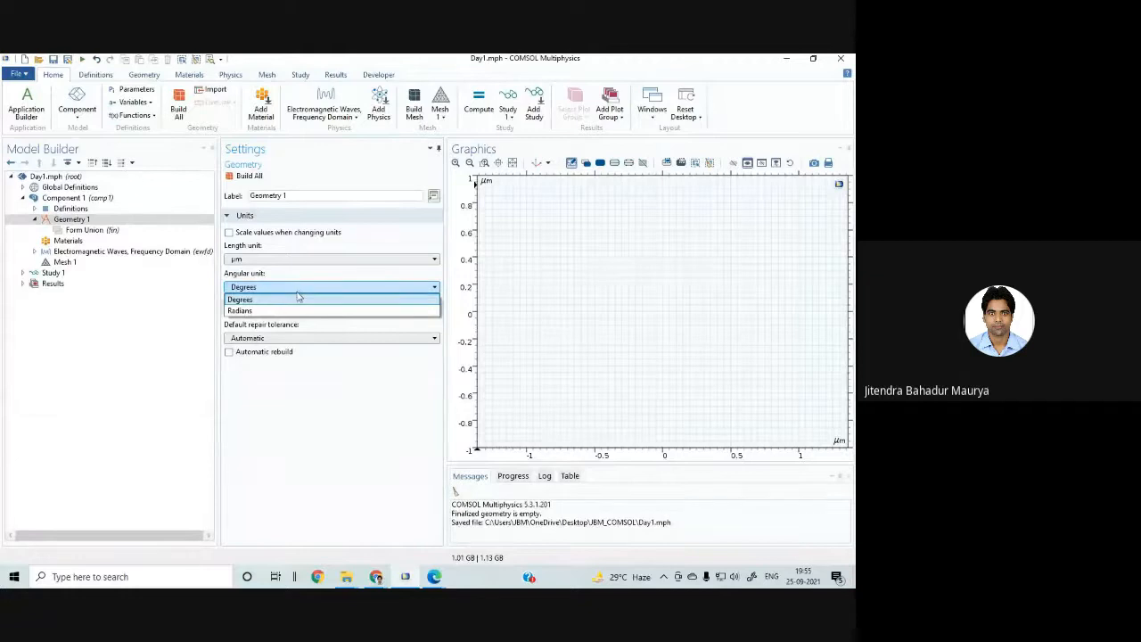
{"action": "left_click", "coordinate": [298, 301]}
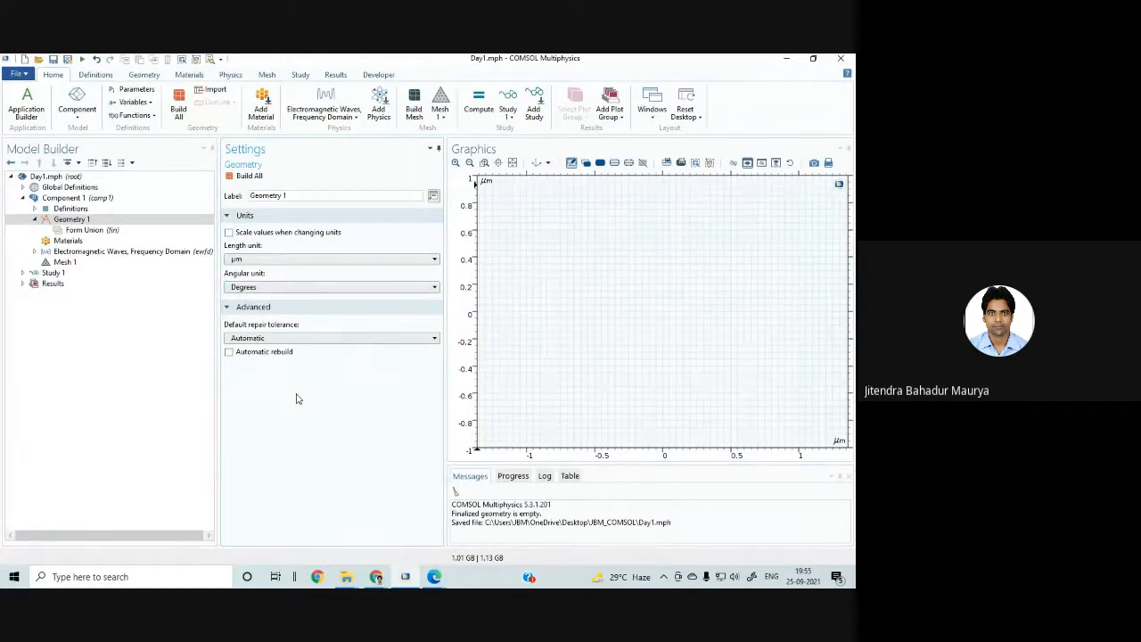
{"action": "left_click", "coordinate": [336, 343]}
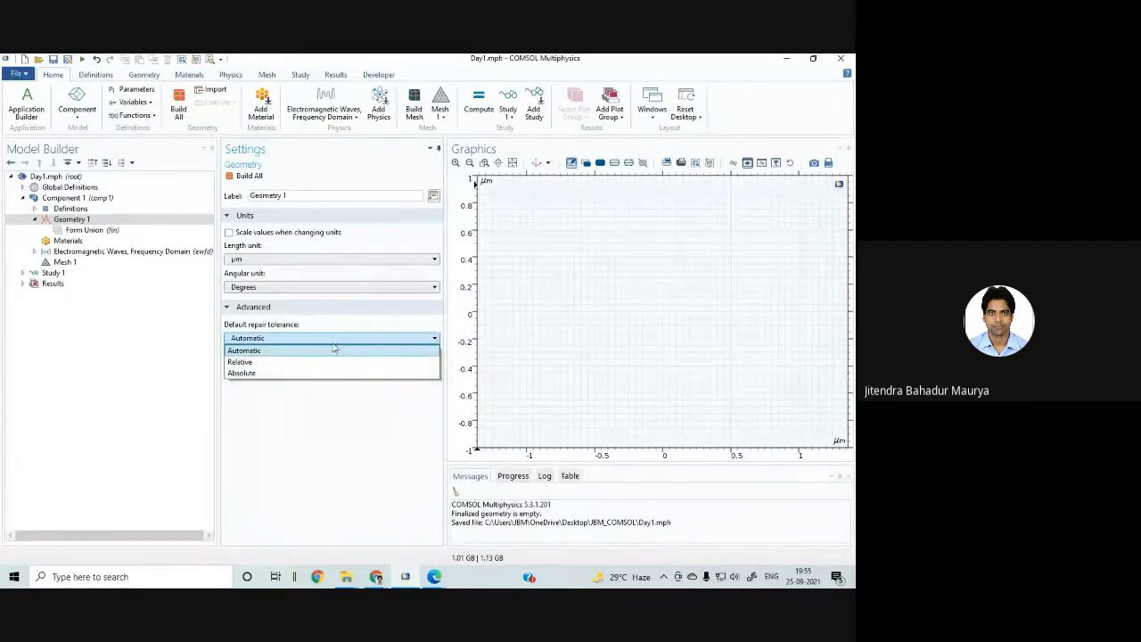
{"action": "left_click", "coordinate": [270, 353]}
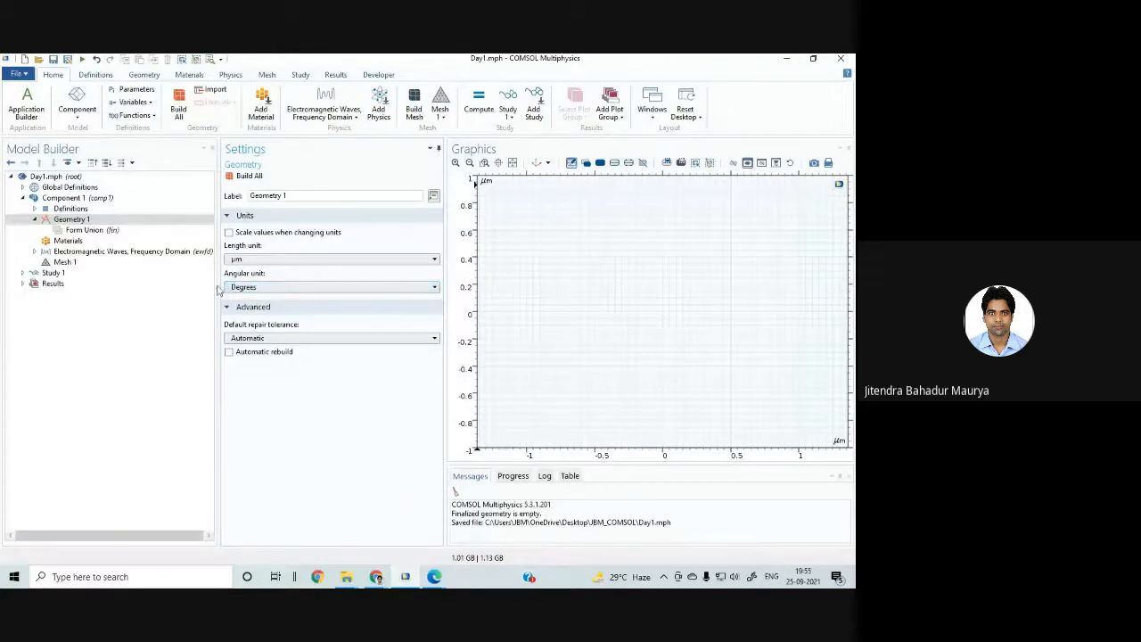
Step: Add a circle to Geometry 1, label it "core", and keep its object type as Solid
{"action": "left_click", "coordinate": [69, 221]}
{"action": "right_click", "coordinate": [69, 223]}
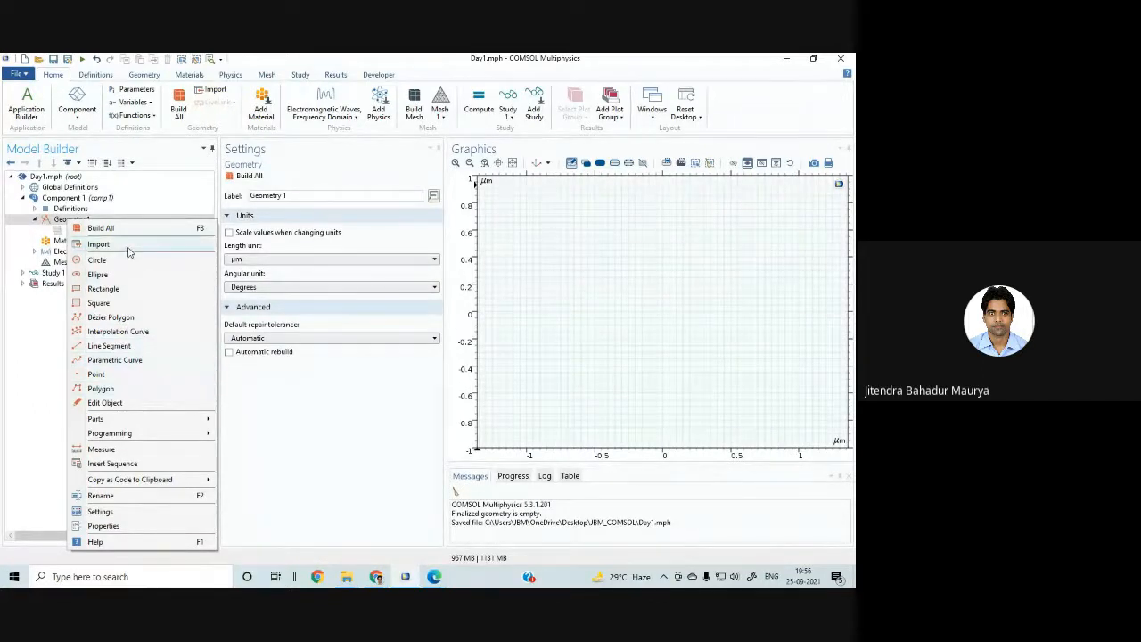
{"action": "mouse_move", "coordinate": [147, 421]}
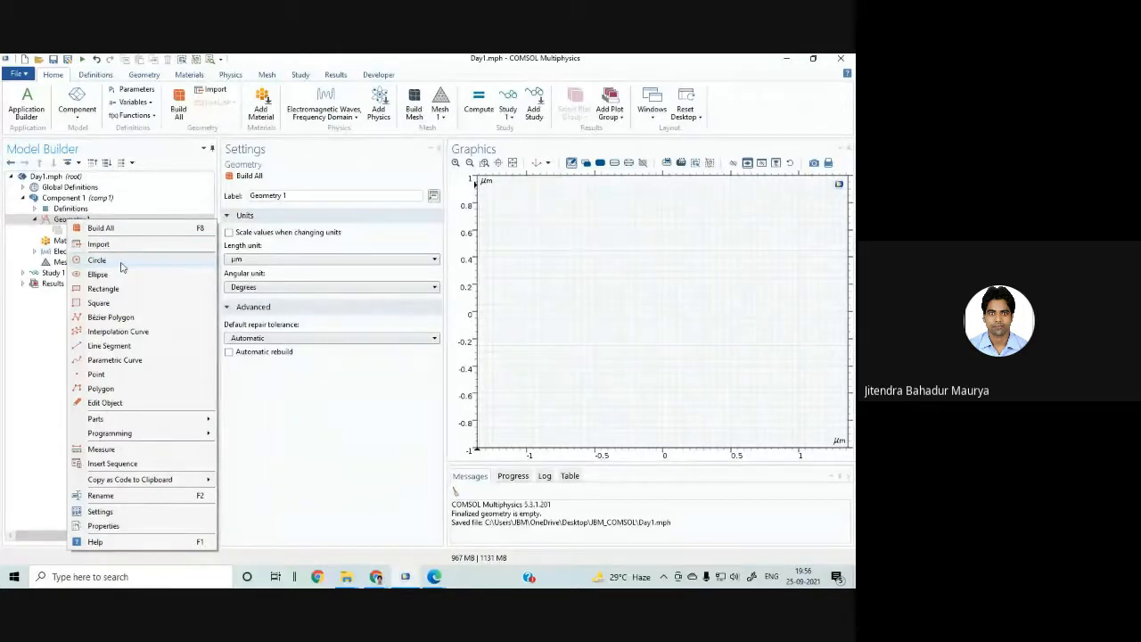
{"action": "left_click", "coordinate": [121, 264]}
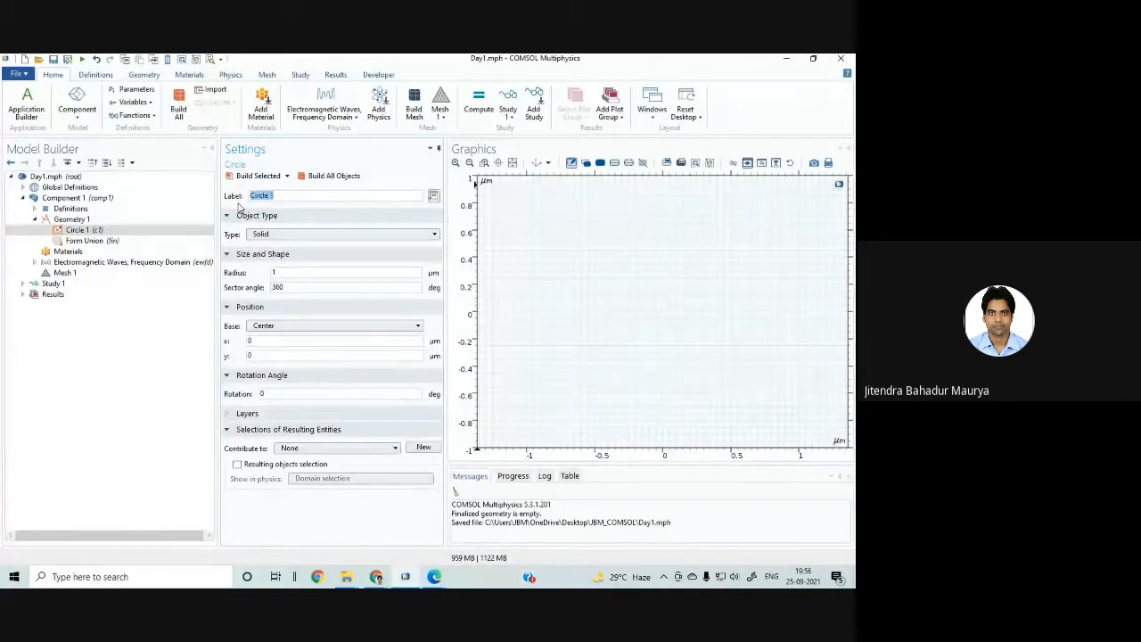
{"action": "type", "text": "core"}
{"action": "left_click", "coordinate": [276, 237]}
{"action": "left_click", "coordinate": [276, 239]}
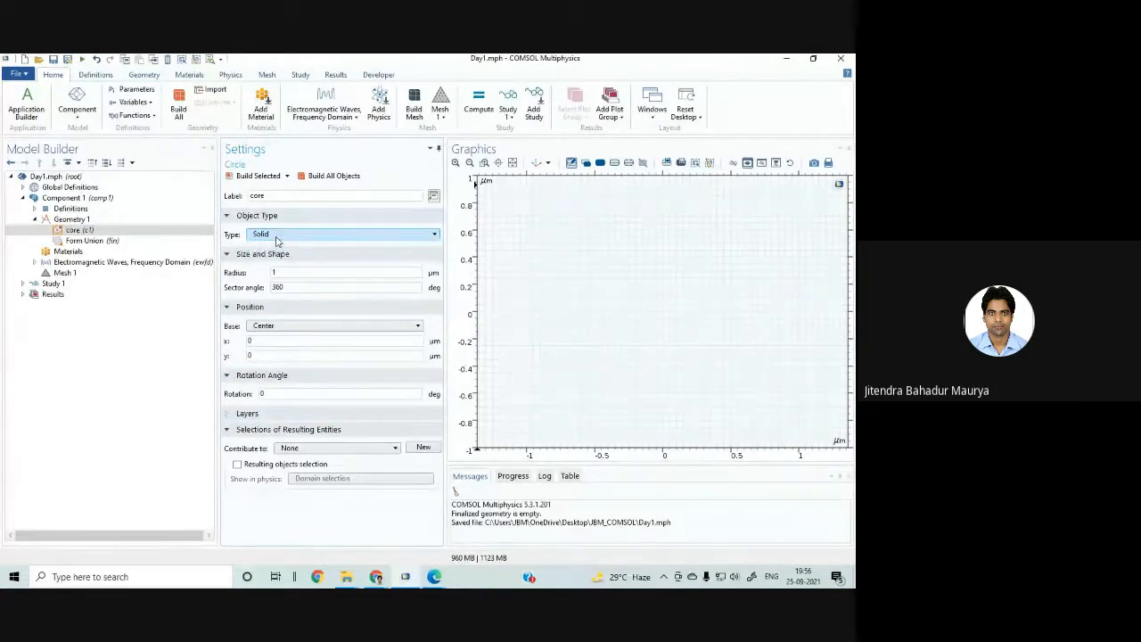
{"action": "left_click", "coordinate": [276, 238]}
{"action": "left_click", "coordinate": [276, 239]}
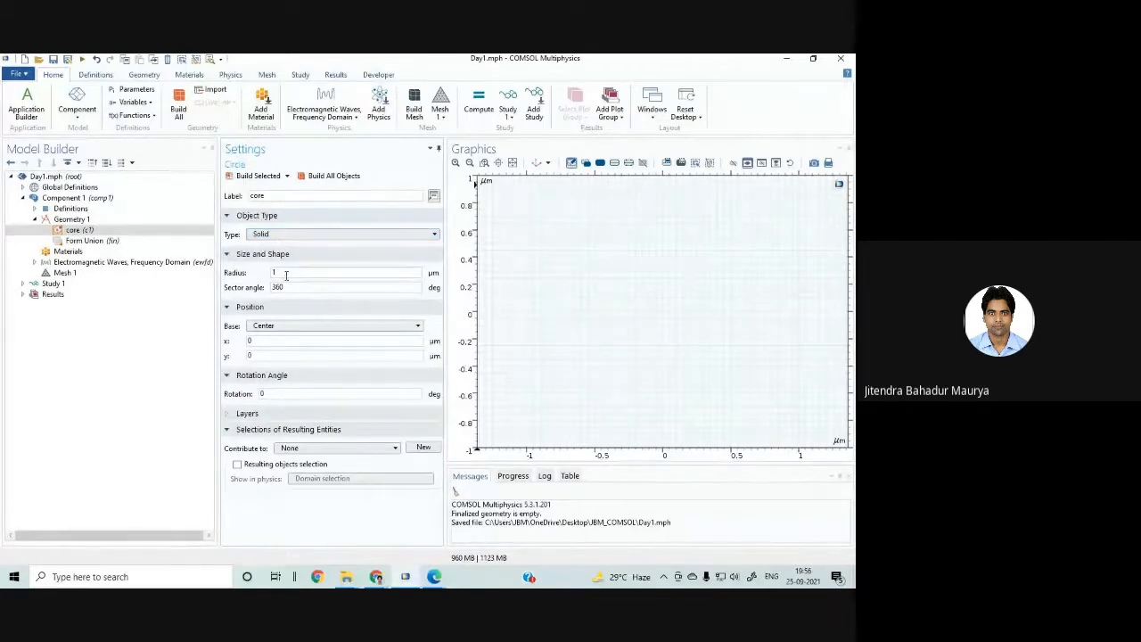
Step: Check the core radius name in the global parameters and set the core circle's radius to a
{"action": "left_click", "coordinate": [286, 273]}
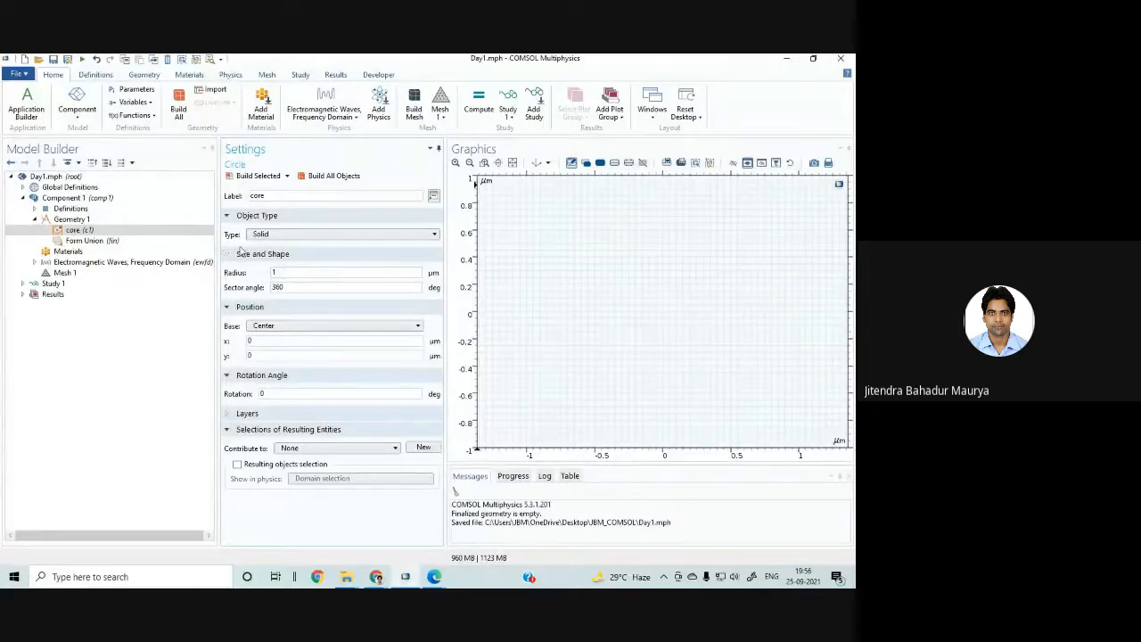
{"action": "left_click", "coordinate": [23, 187]}
{"action": "left_click", "coordinate": [54, 199]}
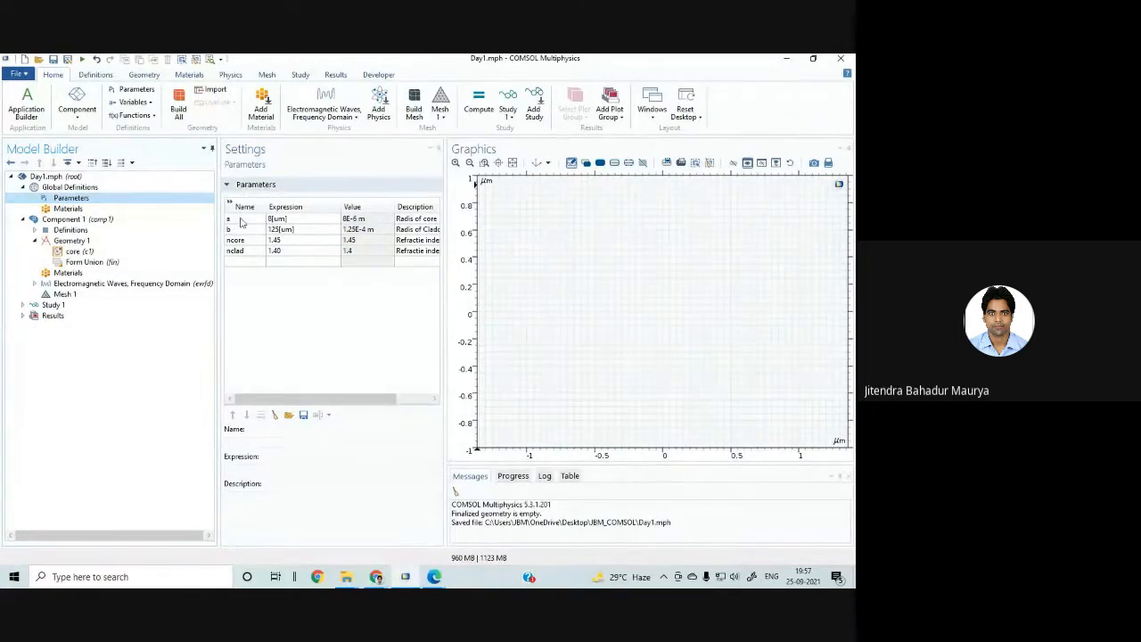
{"action": "left_click", "coordinate": [78, 251]}
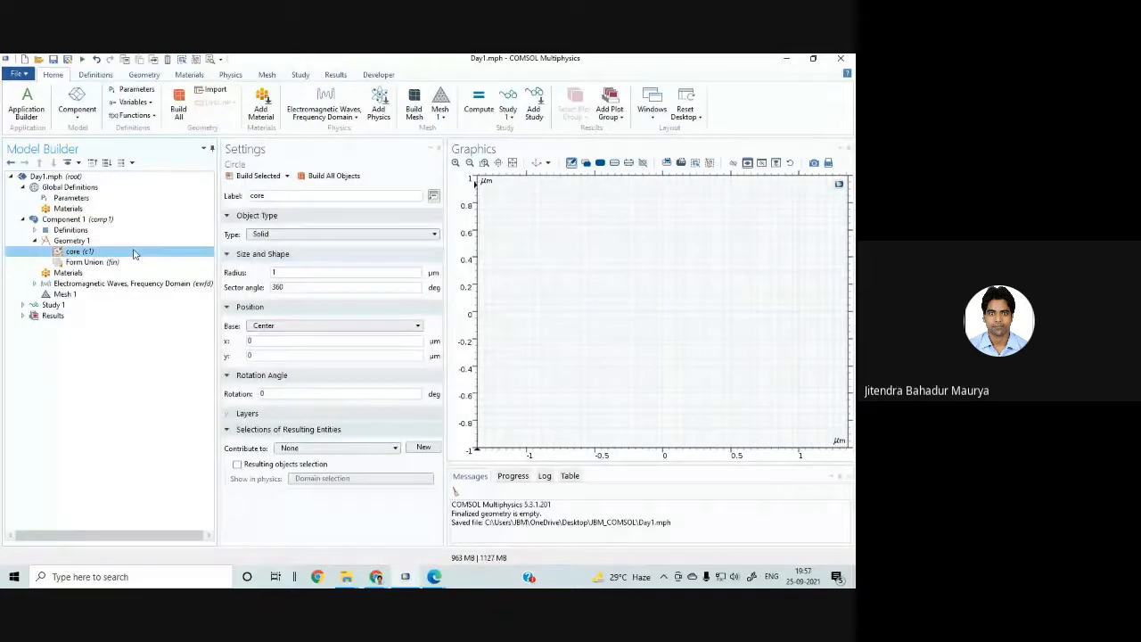
{"action": "left_click", "coordinate": [274, 272]}
{"action": "left_click_drag", "start_coordinate": [276, 271], "coordinate": [238, 278]}
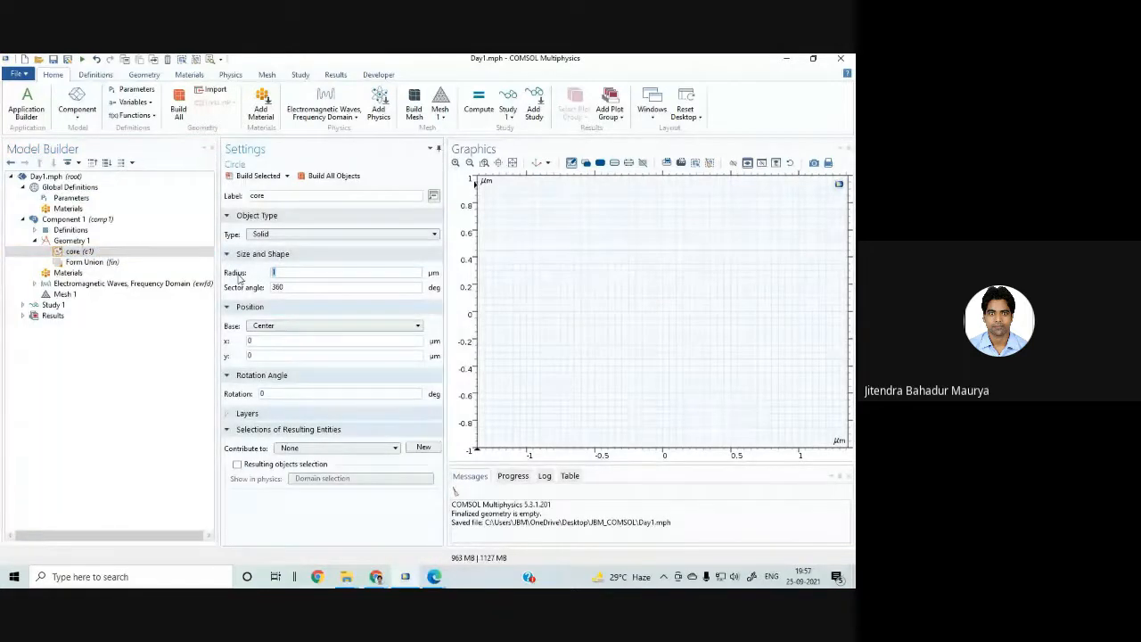
{"action": "type", "text": "a"}
{"action": "left_click", "coordinate": [326, 256]}
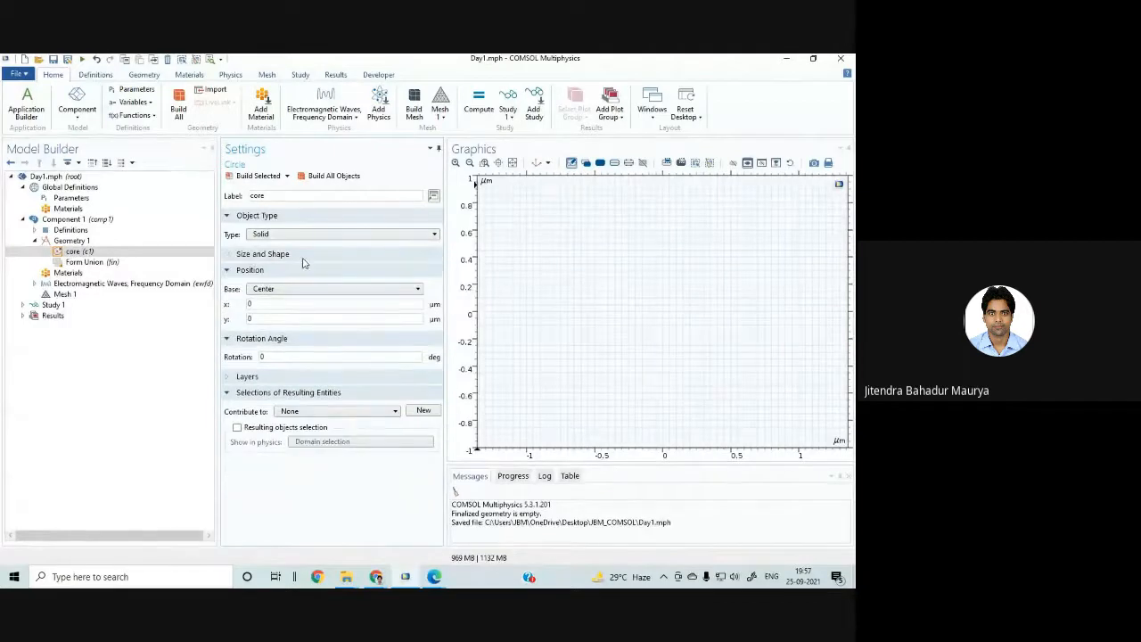
{"action": "left_click", "coordinate": [303, 259]}
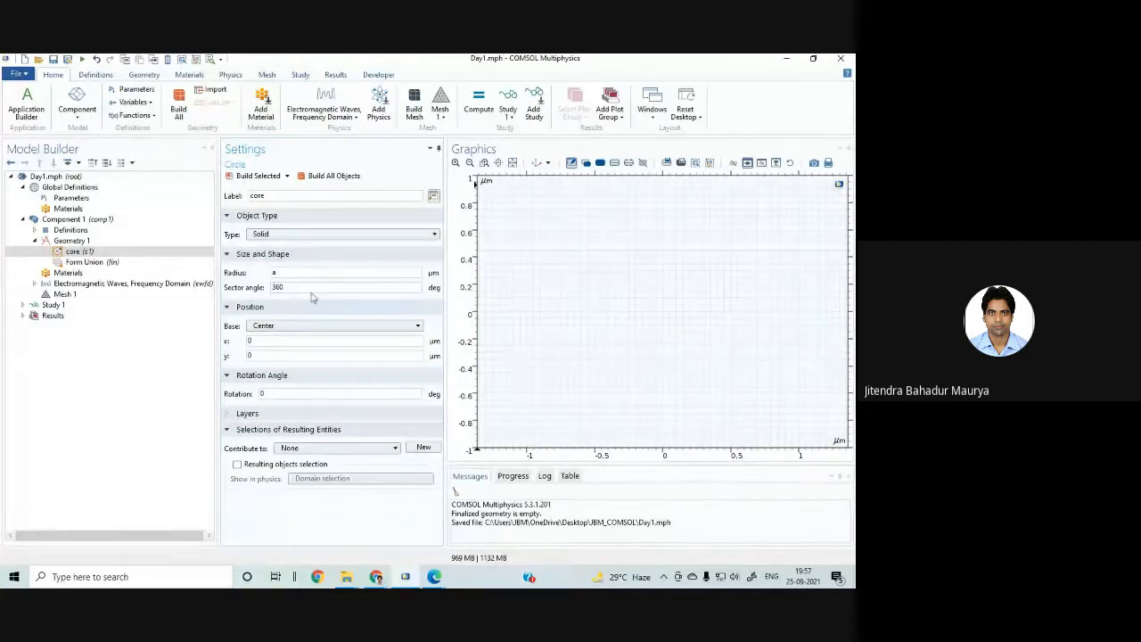
Step: Compare the Center and Corner base options for the core circle, keep Center, and build the circle
{"action": "left_click", "coordinate": [256, 325]}
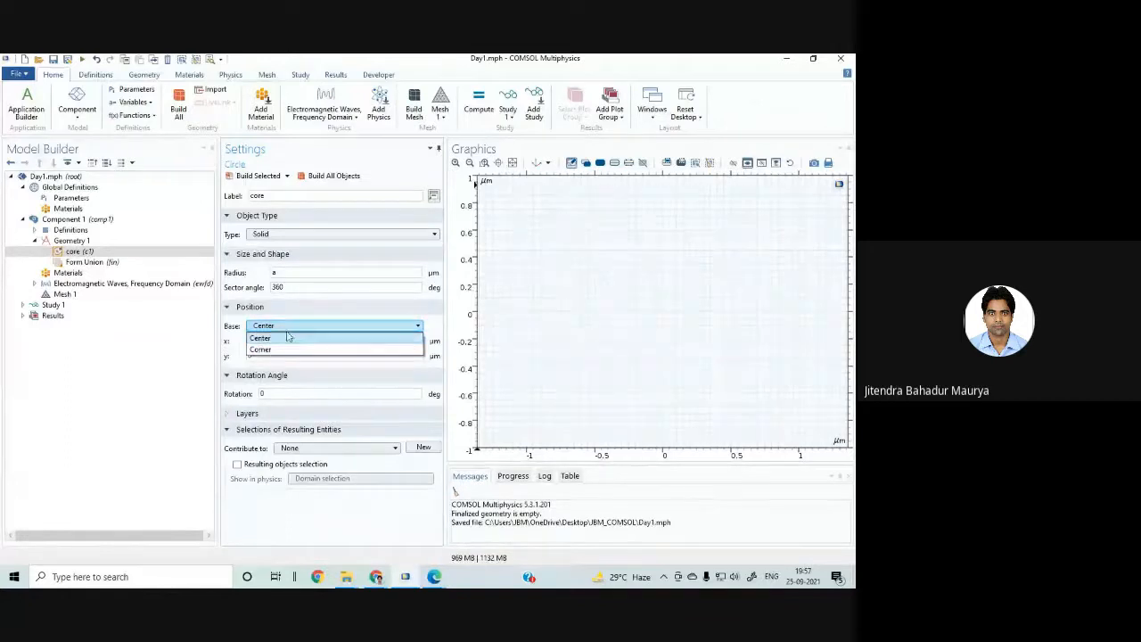
{"action": "left_click", "coordinate": [288, 337]}
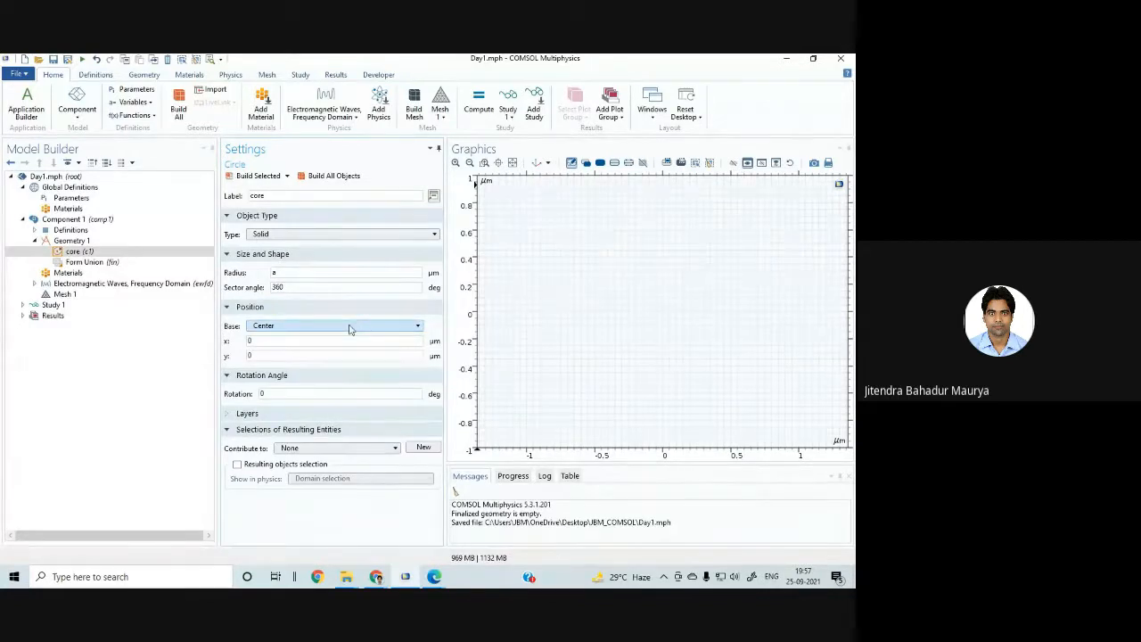
{"action": "left_click", "coordinate": [415, 325]}
{"action": "left_click", "coordinate": [333, 349]}
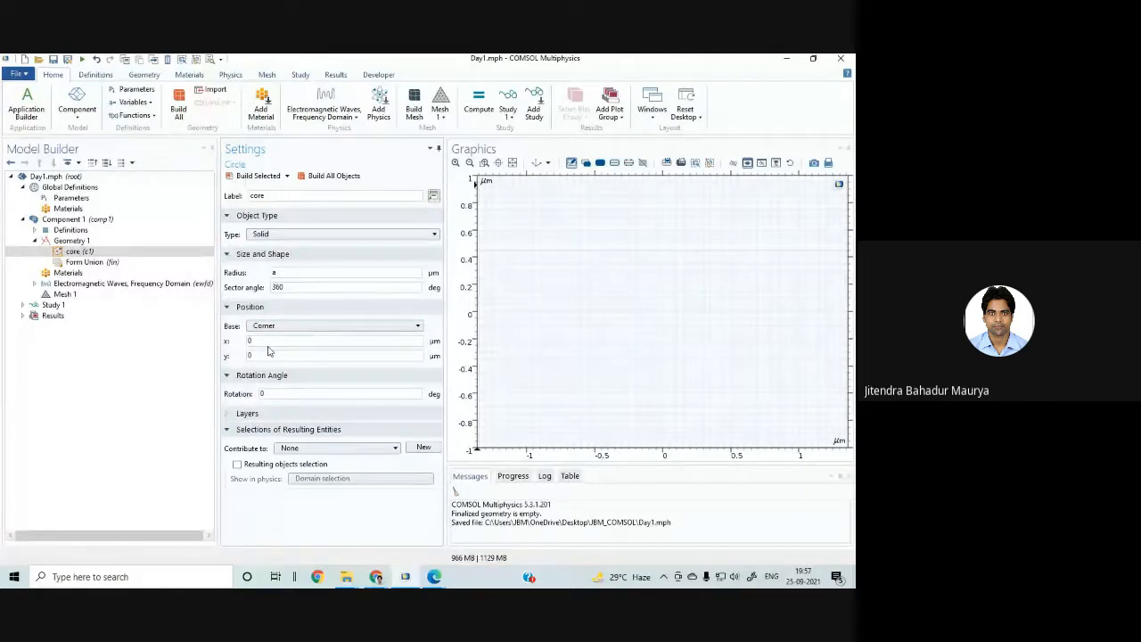
{"action": "left_click", "coordinate": [395, 328]}
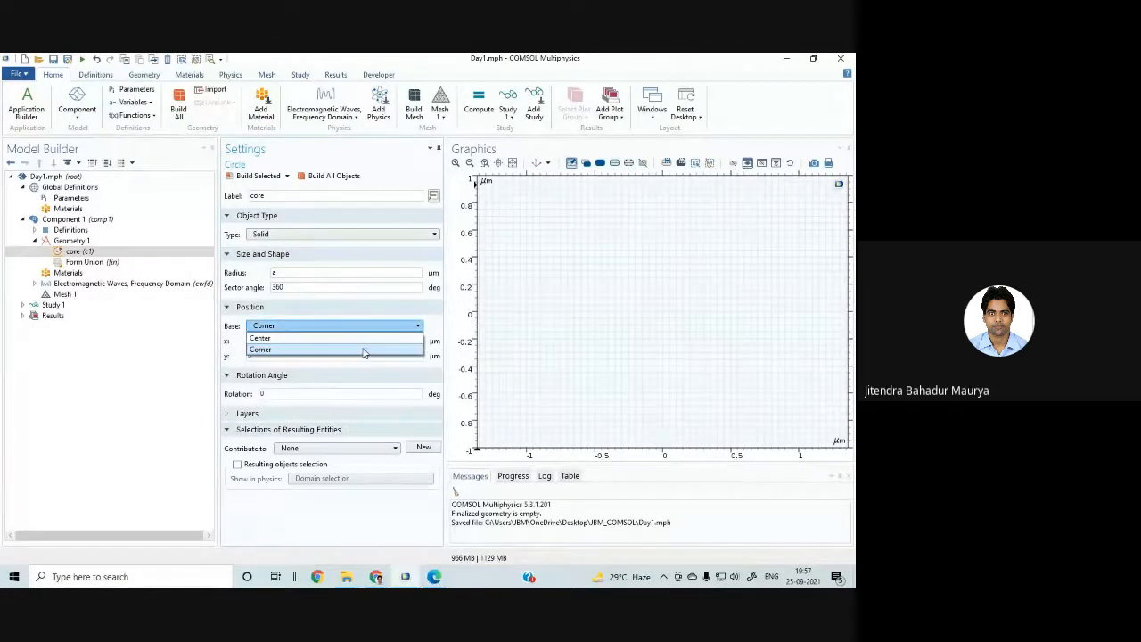
{"action": "left_click", "coordinate": [364, 339]}
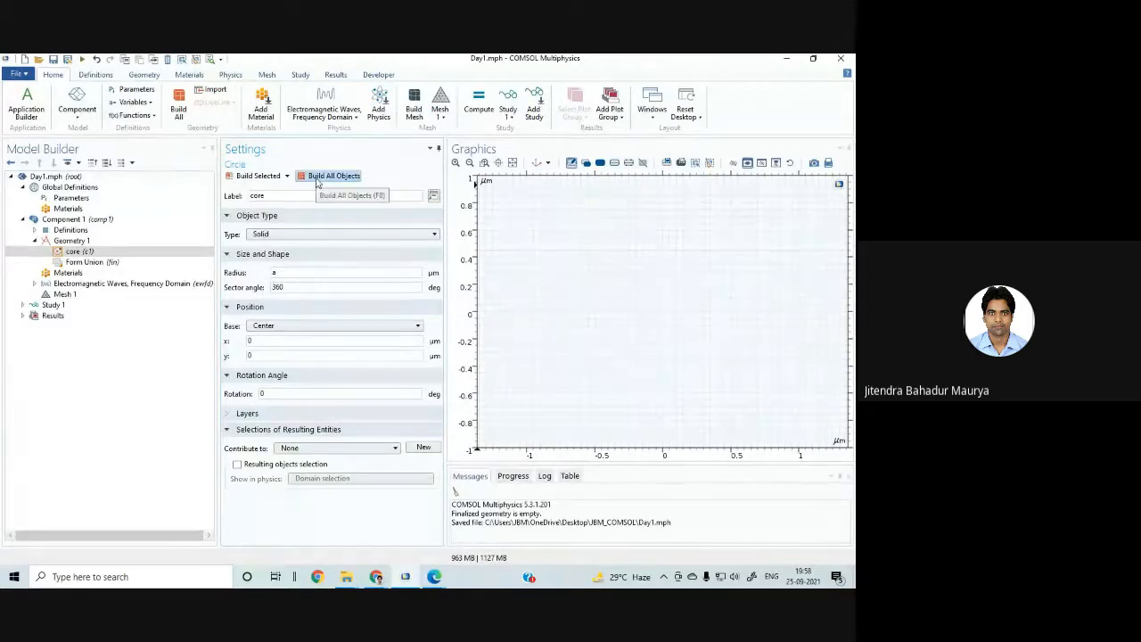
{"action": "left_click", "coordinate": [256, 176]}
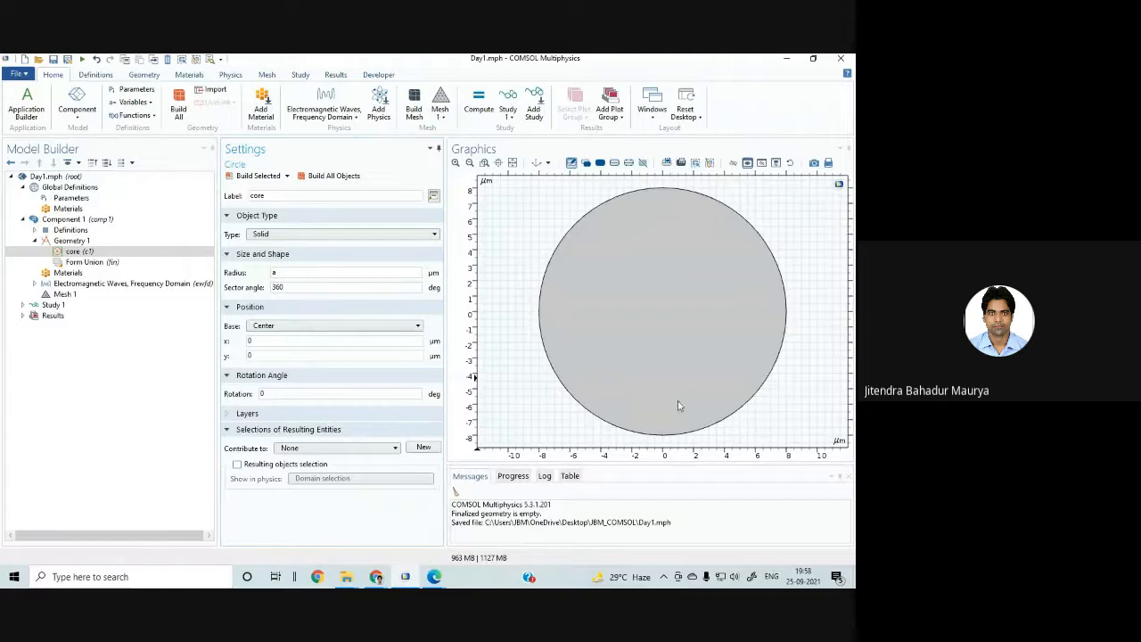
Step: Add a second circle to Geometry 1, label it "clad", and keep its object type as Solid
{"action": "left_click", "coordinate": [75, 241]}
{"action": "right_click", "coordinate": [77, 242]}
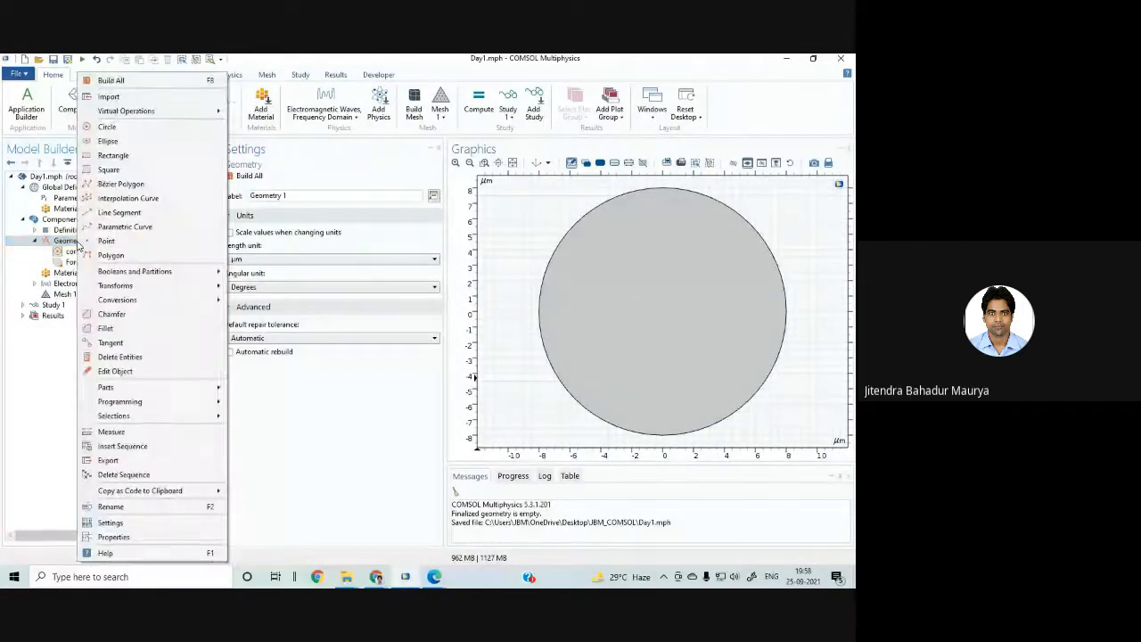
{"action": "left_click", "coordinate": [132, 127]}
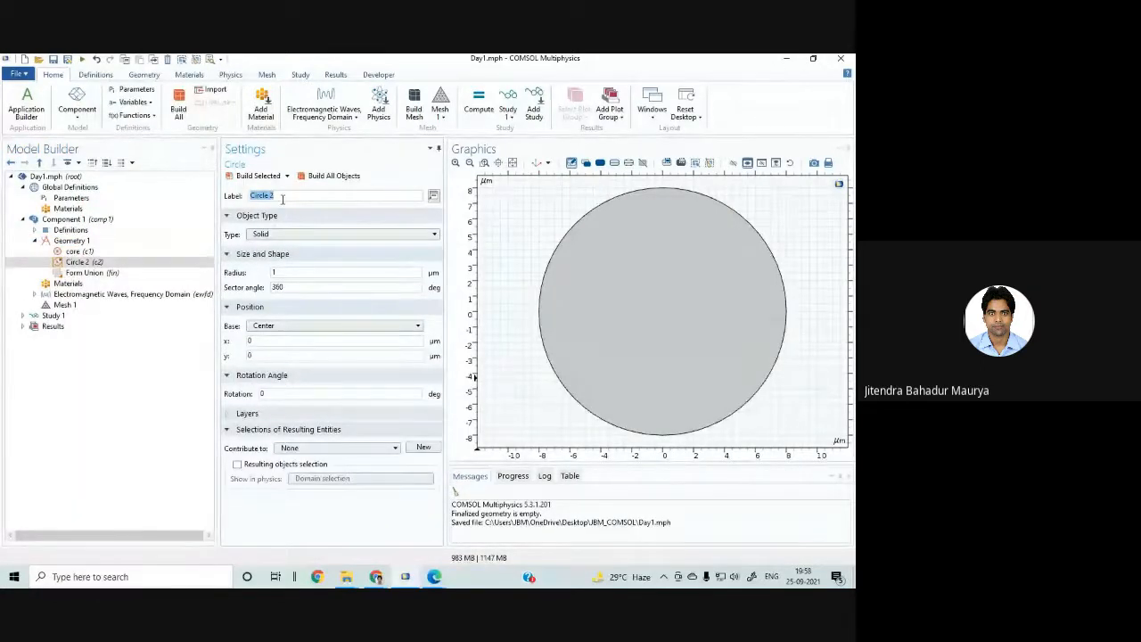
{"action": "type", "text": "clad"}
{"action": "left_click", "coordinate": [388, 234]}
{"action": "left_click", "coordinate": [388, 238]}
Step: Set the clad circle's radius to b and build the circle
{"action": "left_click_drag", "start_coordinate": [300, 272], "coordinate": [258, 282]}
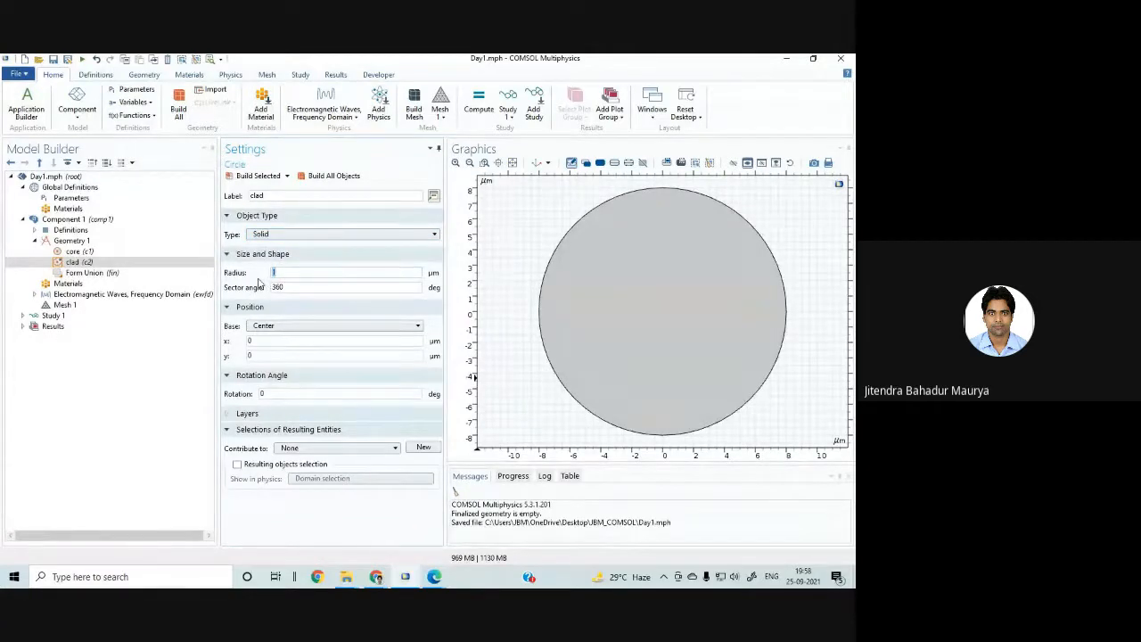
{"action": "type", "text": "b"}
{"action": "left_click", "coordinate": [313, 259]}
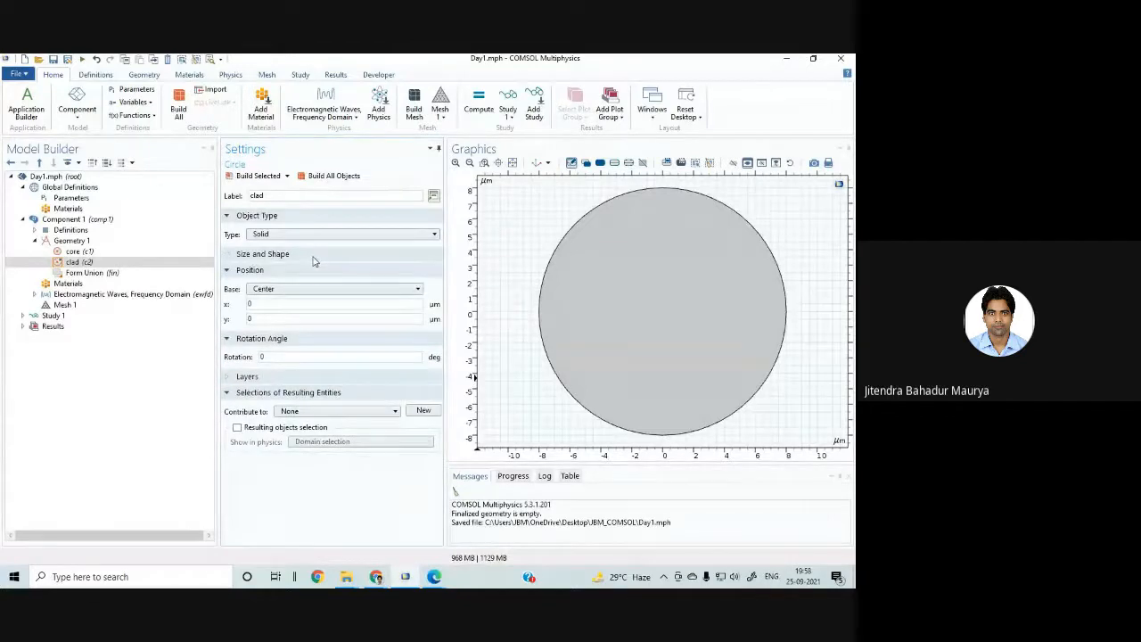
{"action": "left_click", "coordinate": [313, 259]}
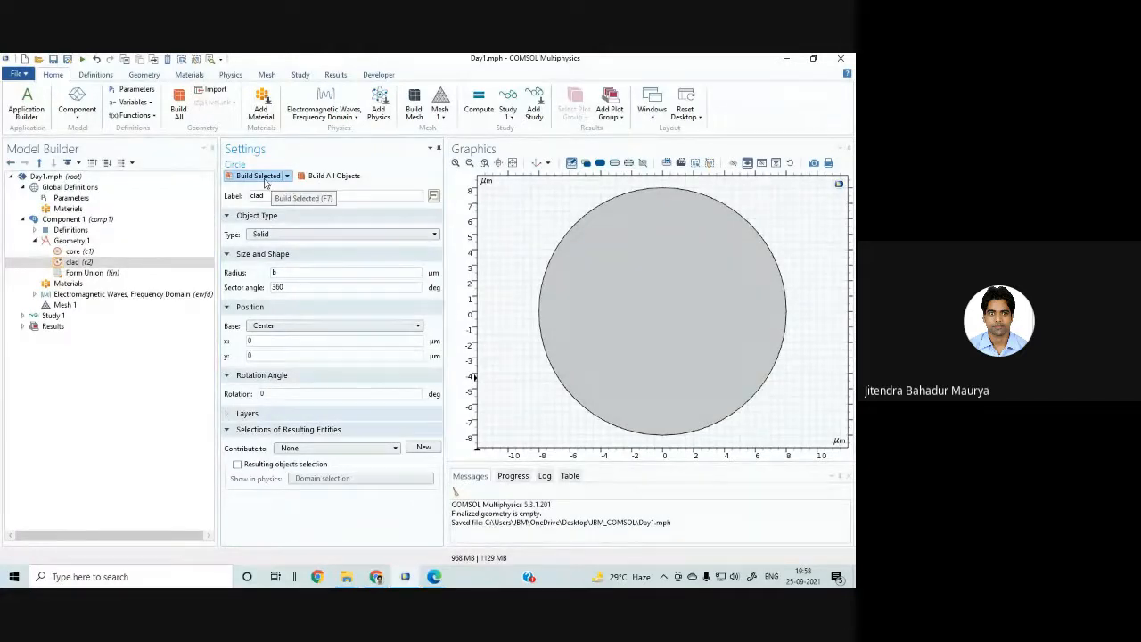
{"action": "left_click", "coordinate": [258, 175]}
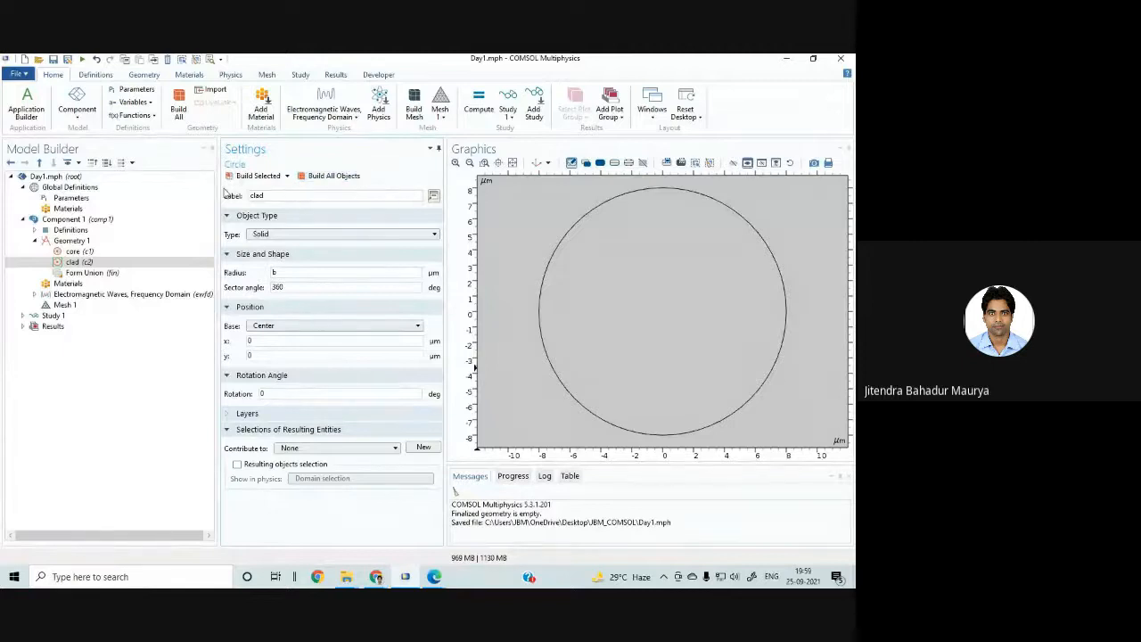
{"action": "left_click", "coordinate": [70, 263]}
{"action": "left_click", "coordinate": [82, 262]}
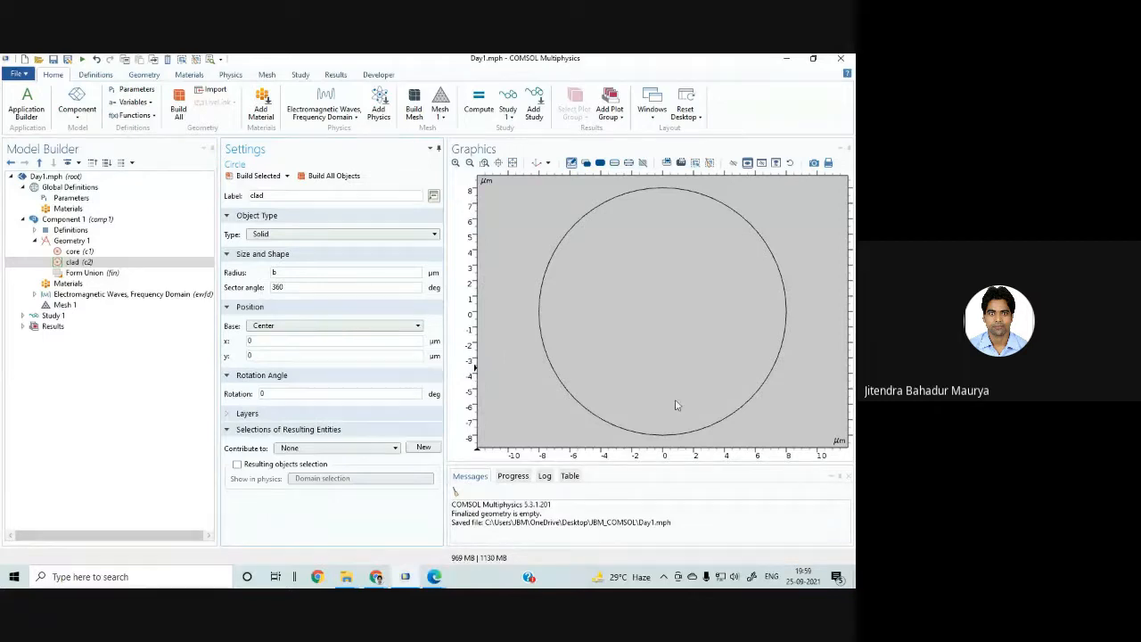
Step: Examine the core and cladding circles at different magnifications, finishing with the whole geometry in view
{"action": "left_click", "coordinate": [512, 163]}
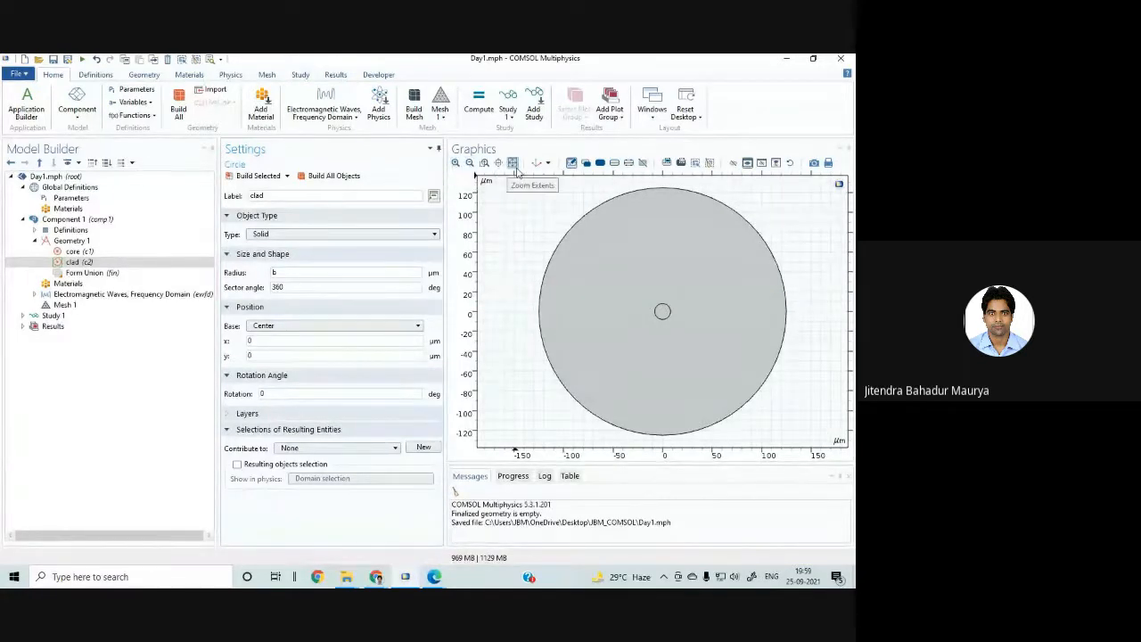
{"action": "left_click", "coordinate": [455, 163]}
{"action": "left_click", "coordinate": [455, 163]}
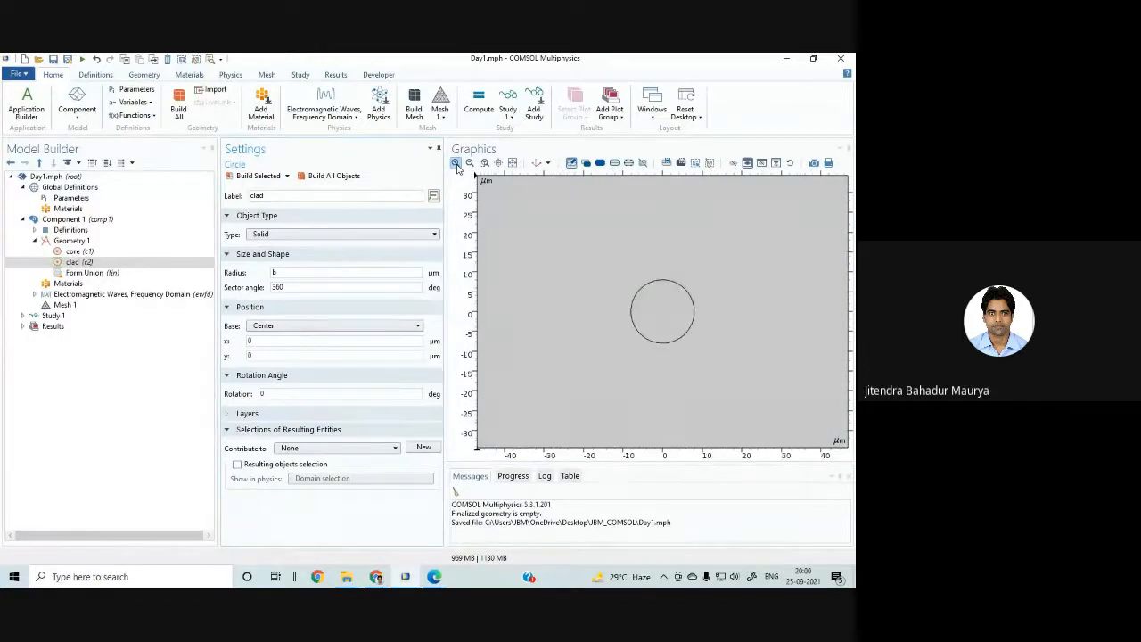
{"action": "left_click", "coordinate": [456, 163]}
{"action": "left_click", "coordinate": [456, 163]}
{"action": "left_click", "coordinate": [455, 163]}
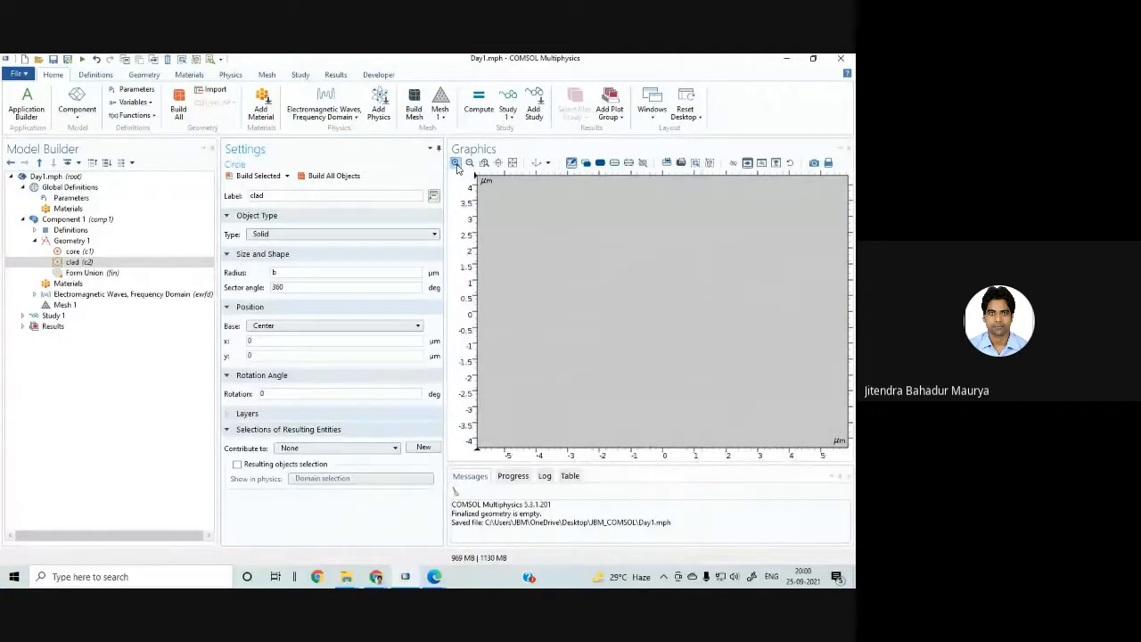
{"action": "left_click", "coordinate": [470, 163]}
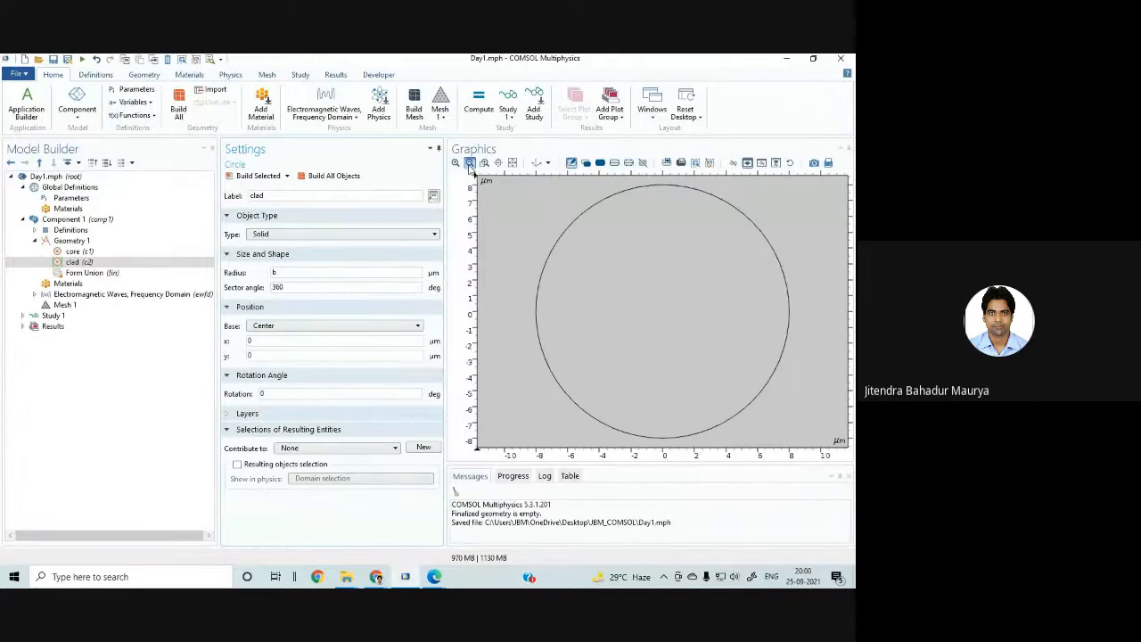
{"action": "left_click", "coordinate": [469, 164]}
{"action": "left_click", "coordinate": [469, 163]}
{"action": "left_click", "coordinate": [469, 163]}
{"action": "left_click", "coordinate": [470, 163]}
{"action": "left_click", "coordinate": [469, 163]}
{"action": "left_click", "coordinate": [470, 163]}
{"action": "left_click", "coordinate": [469, 163]}
{"action": "left_click", "coordinate": [469, 163]}
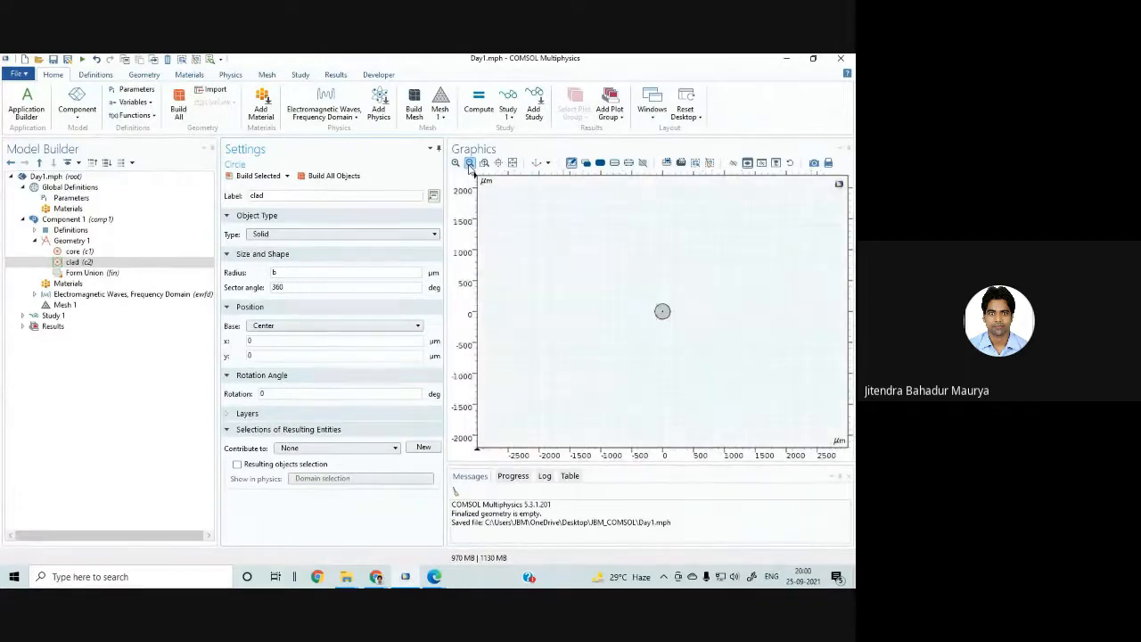
{"action": "left_click", "coordinate": [469, 163]}
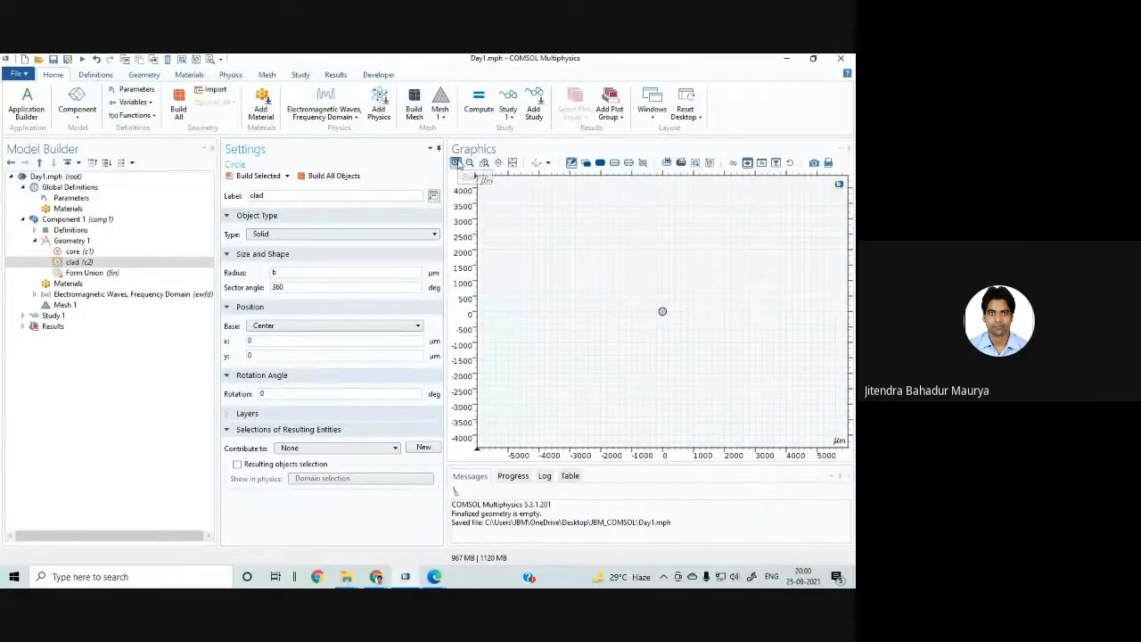
{"action": "left_click", "coordinate": [456, 163]}
{"action": "left_click", "coordinate": [456, 163]}
{"action": "left_click", "coordinate": [455, 164]}
{"action": "left_click", "coordinate": [455, 163]}
{"action": "left_click", "coordinate": [455, 163]}
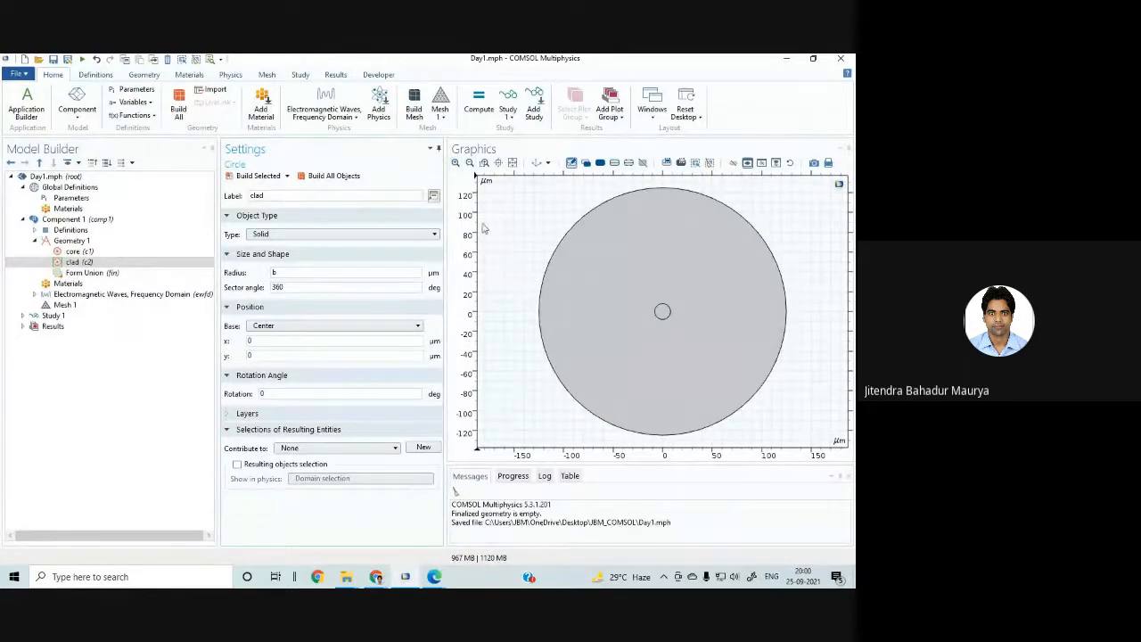
{"action": "left_click", "coordinate": [470, 164]}
{"action": "left_click", "coordinate": [469, 163]}
{"action": "left_click", "coordinate": [470, 163]}
{"action": "left_click", "coordinate": [469, 163]}
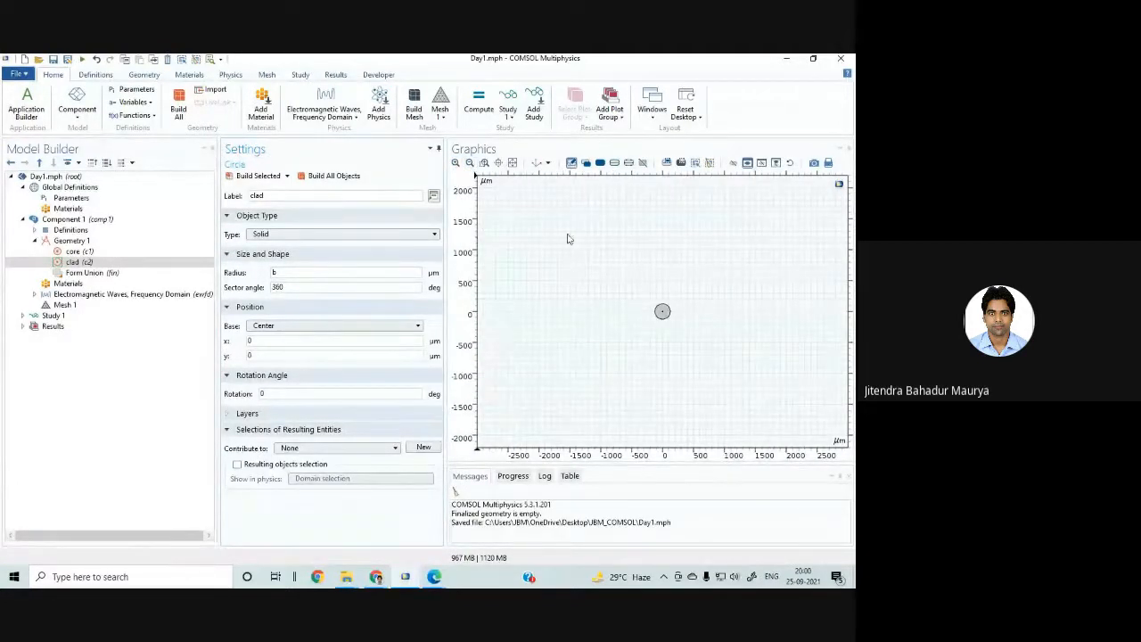
{"action": "left_click", "coordinate": [513, 164]}
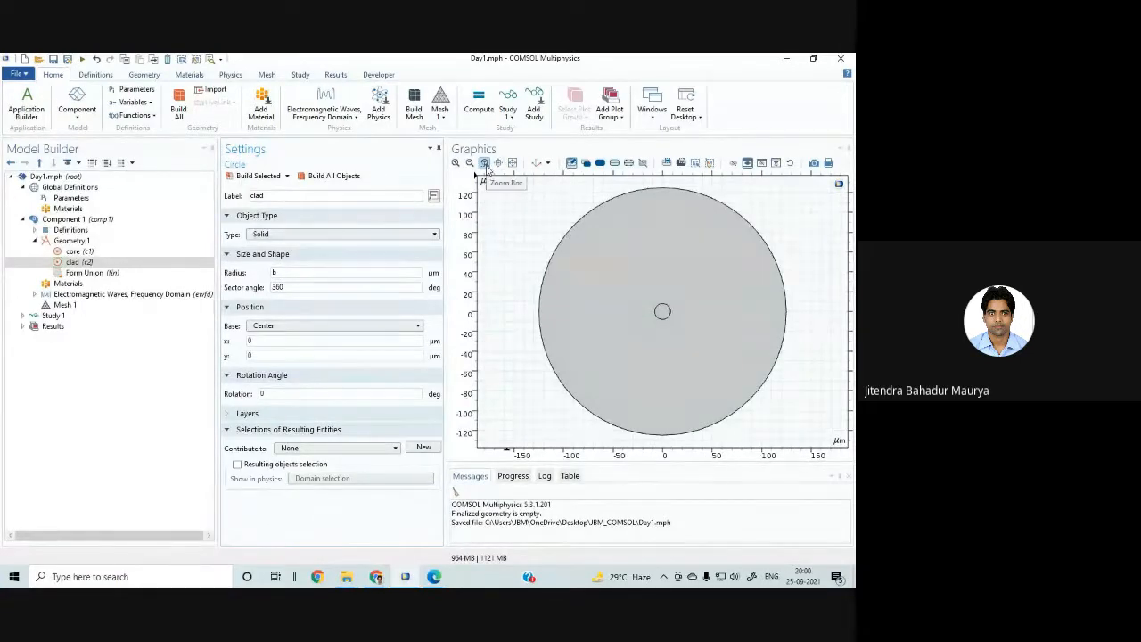
Step: Inspect the core region with Zoom Box and return to the full extents of the geometry
{"action": "left_click", "coordinate": [485, 166]}
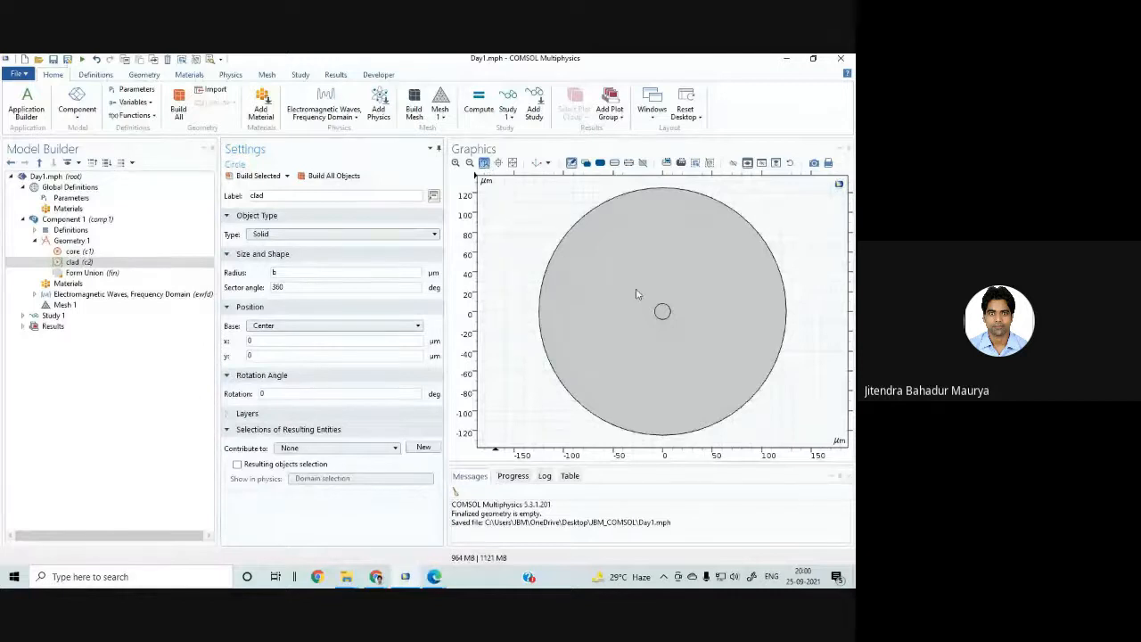
{"action": "left_click_drag", "start_coordinate": [644, 280], "coordinate": [689, 316]}
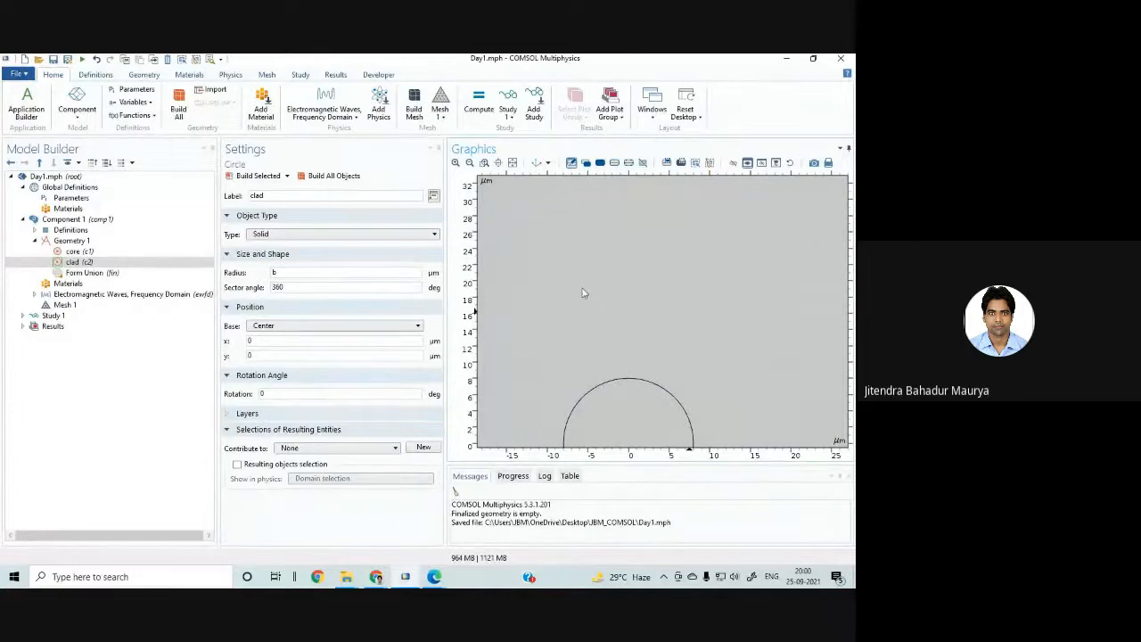
{"action": "left_click", "coordinate": [484, 163]}
{"action": "left_click_drag", "start_coordinate": [542, 241], "coordinate": [770, 386]}
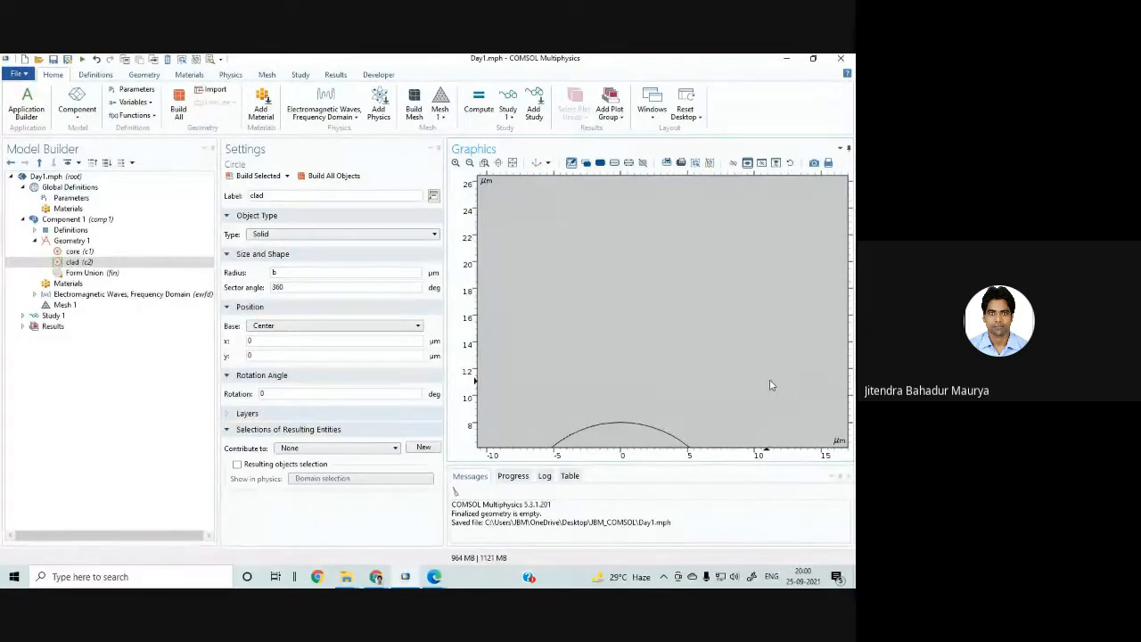
{"action": "left_click", "coordinate": [513, 162]}
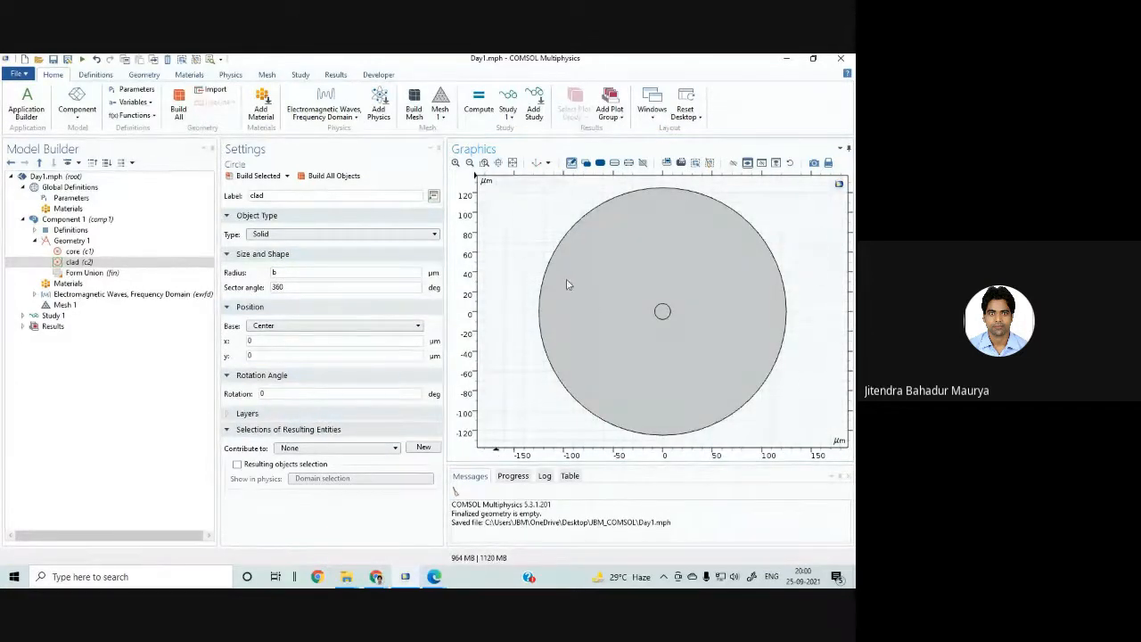
{"action": "mouse_move", "coordinate": [593, 305]}
{"action": "right_mouse_down"}
{"action": "mouse_move", "coordinate": [575, 269]}
{"action": "mouse_move", "coordinate": [662, 315]}
{"action": "mouse_move", "coordinate": [576, 288]}
{"action": "mouse_move", "coordinate": [647, 295]}
{"action": "mouse_move", "coordinate": [561, 303]}
{"action": "mouse_move", "coordinate": [603, 309]}
{"action": "mouse_move", "coordinate": [581, 309]}
{"action": "right_mouse_up"}
{"action": "left_click", "coordinate": [512, 163]}
{"action": "left_click", "coordinate": [82, 262]}
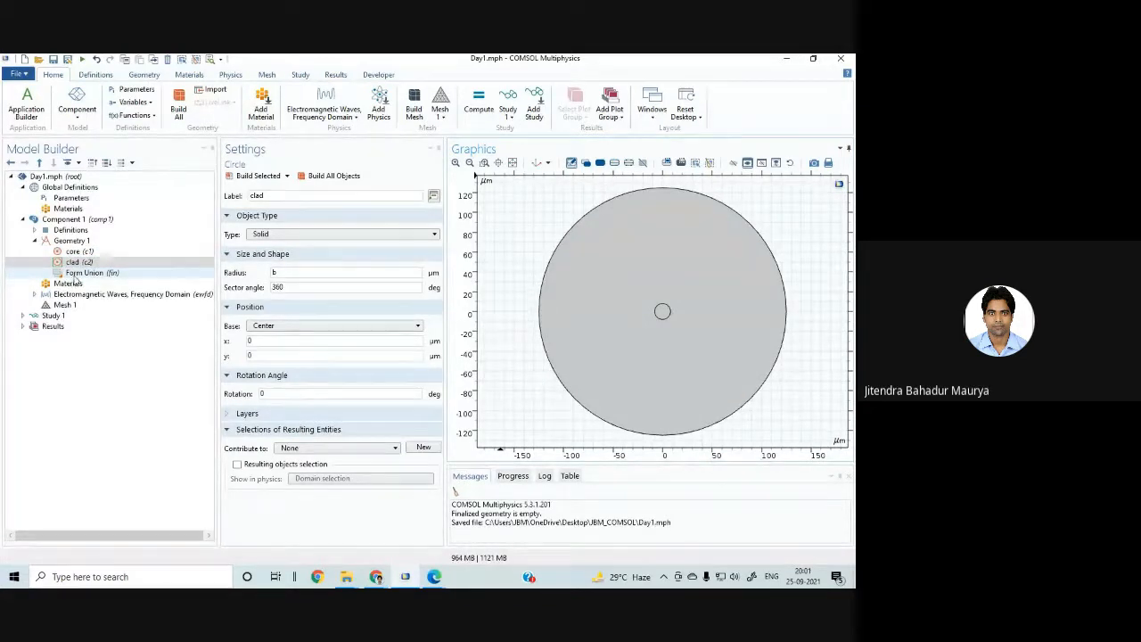
{"action": "left_click", "coordinate": [87, 264]}
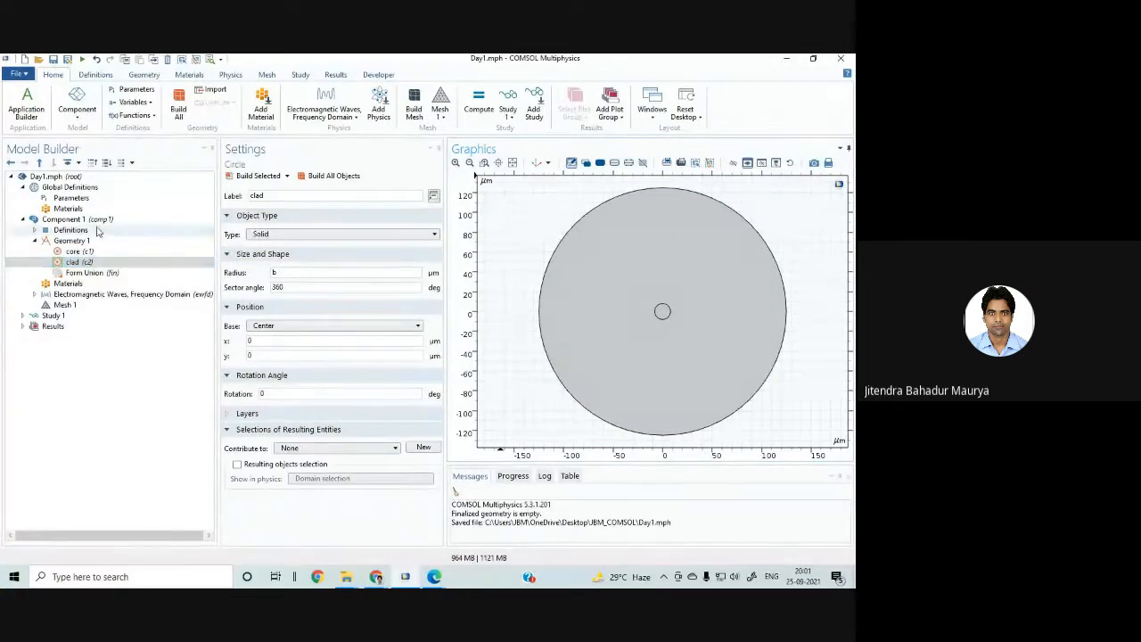
{"action": "left_click", "coordinate": [71, 261]}
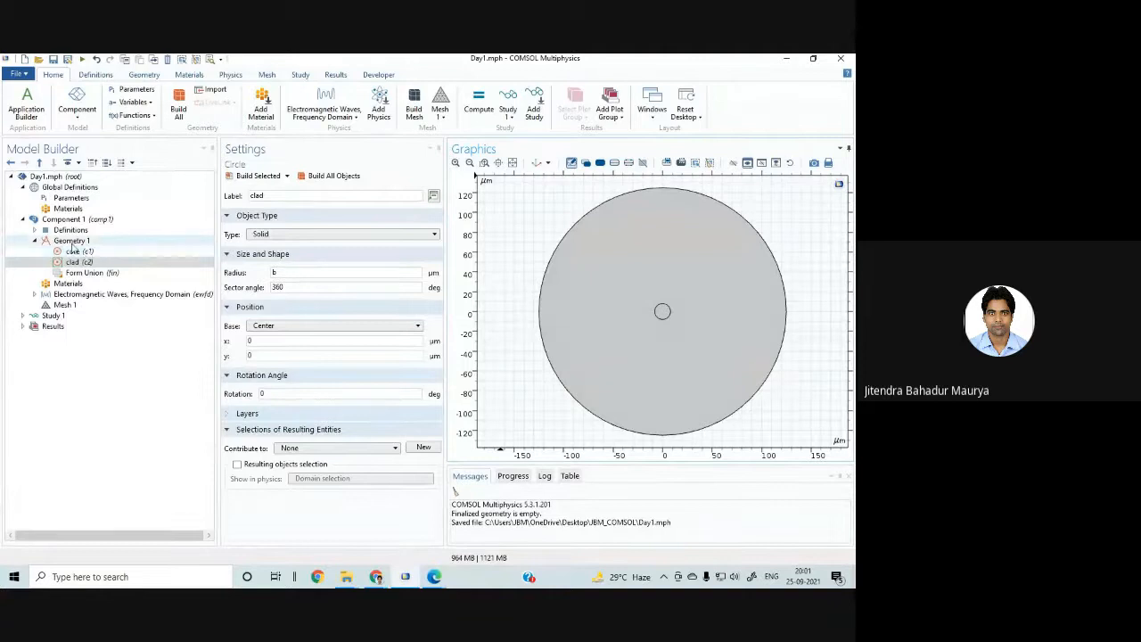
{"action": "left_click", "coordinate": [68, 262]}
Step: Add a blank material under Component 1's Materials and label it "core"
{"action": "left_click", "coordinate": [35, 242]}
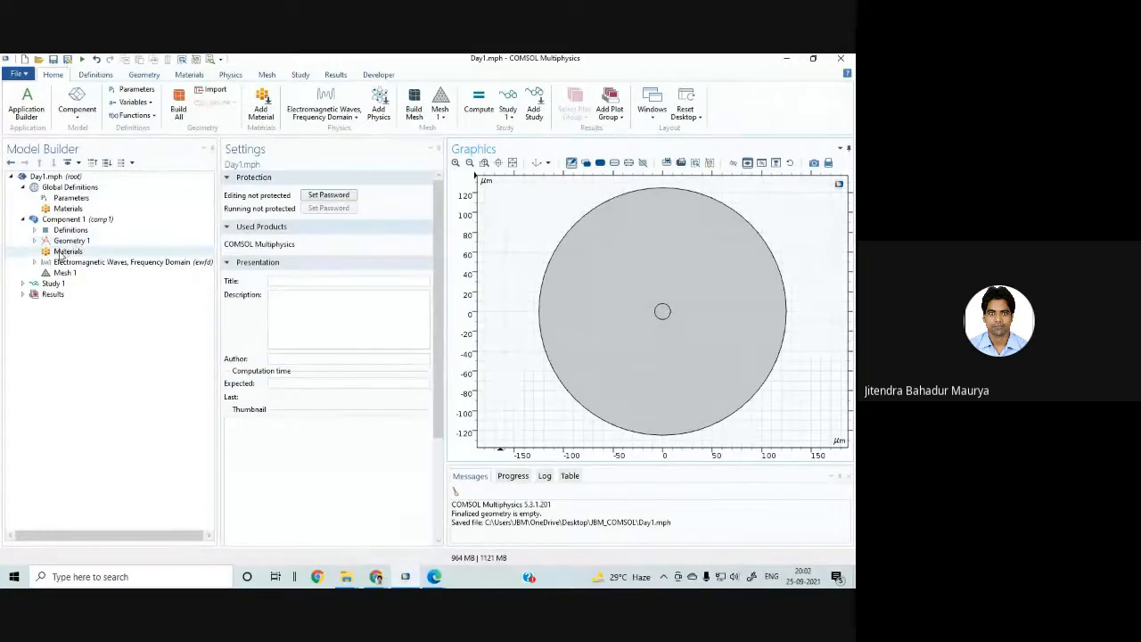
{"action": "left_click", "coordinate": [60, 252]}
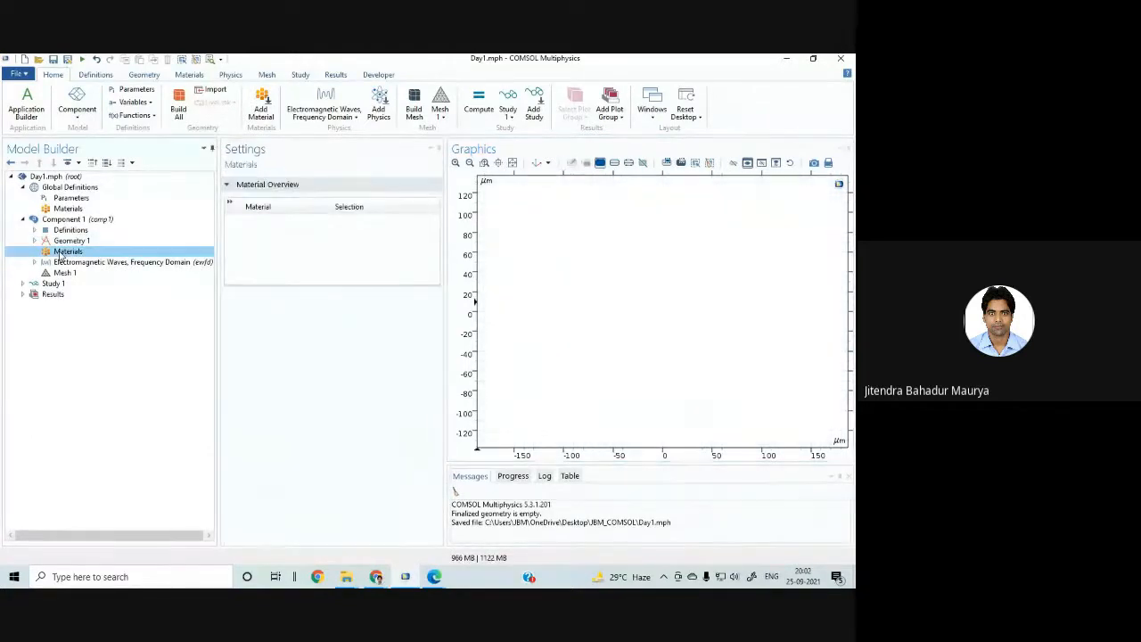
{"action": "right_click", "coordinate": [60, 253]}
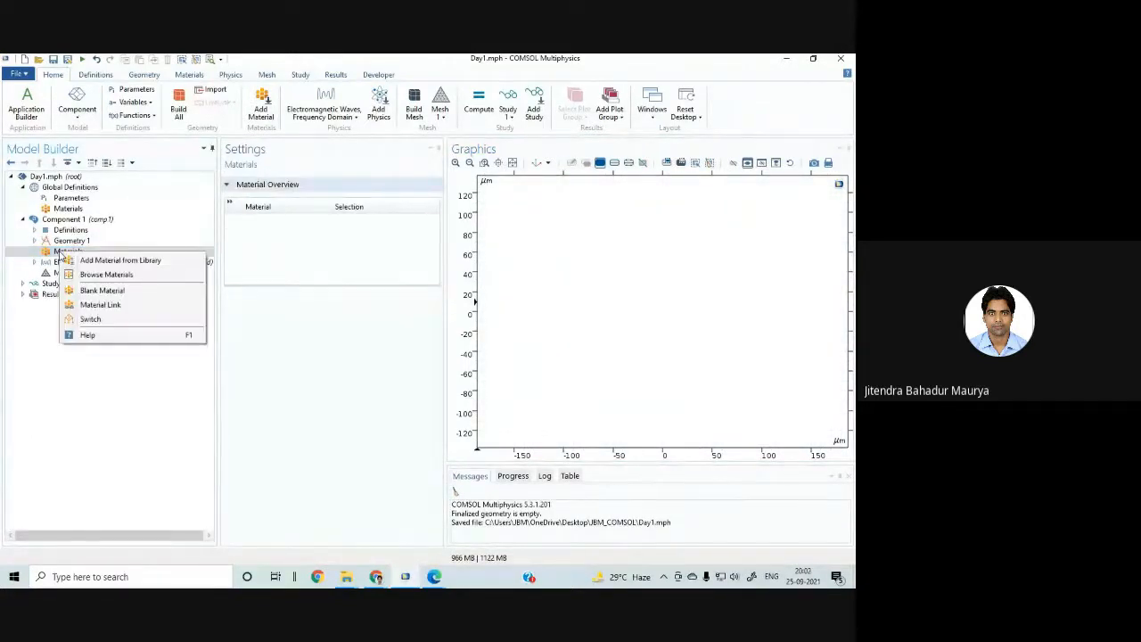
{"action": "left_click", "coordinate": [102, 290]}
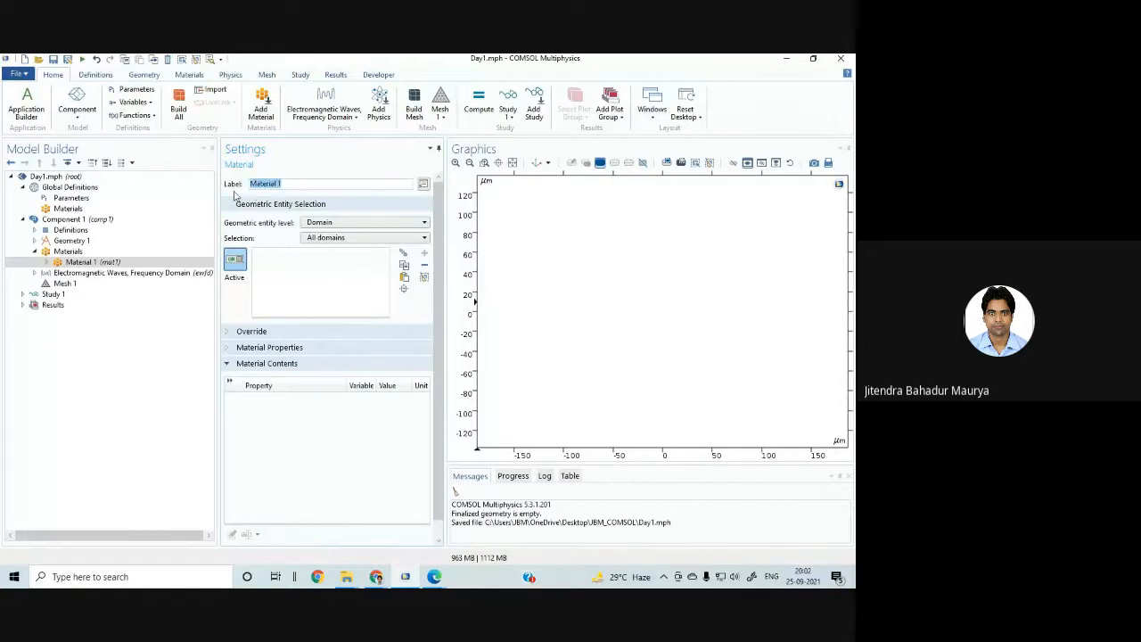
{"action": "type", "text": "core"}
{"action": "left_click", "coordinate": [258, 240]}
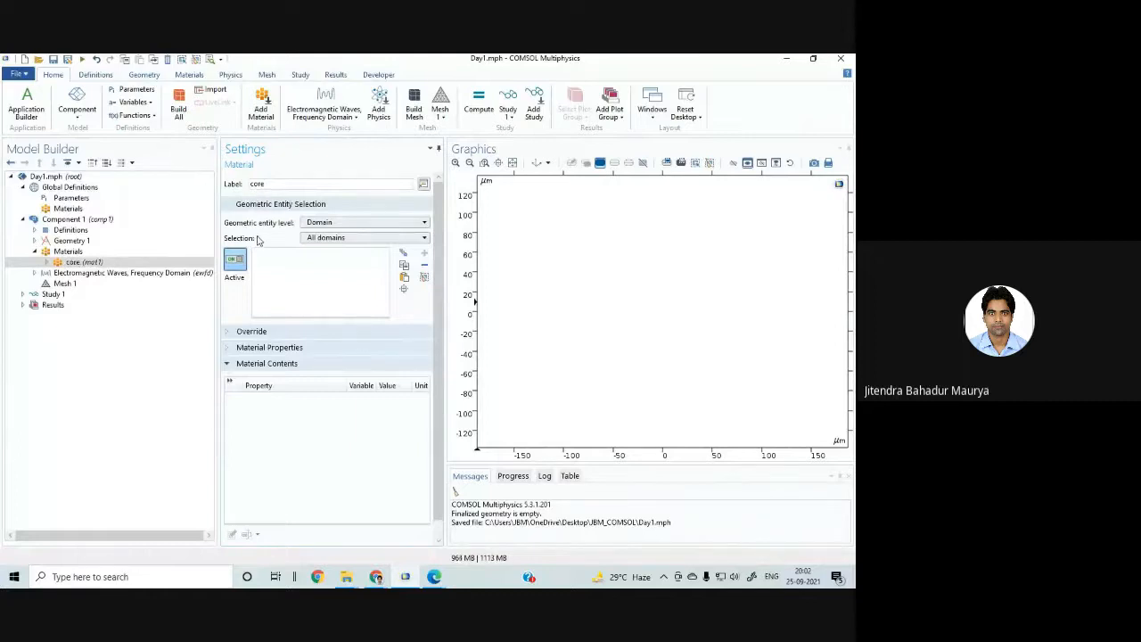
Step: Keep the core material's geometric entity level as Domain and show the Component 1 settings
{"action": "left_click", "coordinate": [344, 226]}
{"action": "left_click", "coordinate": [346, 234]}
{"action": "left_click", "coordinate": [82, 220]}
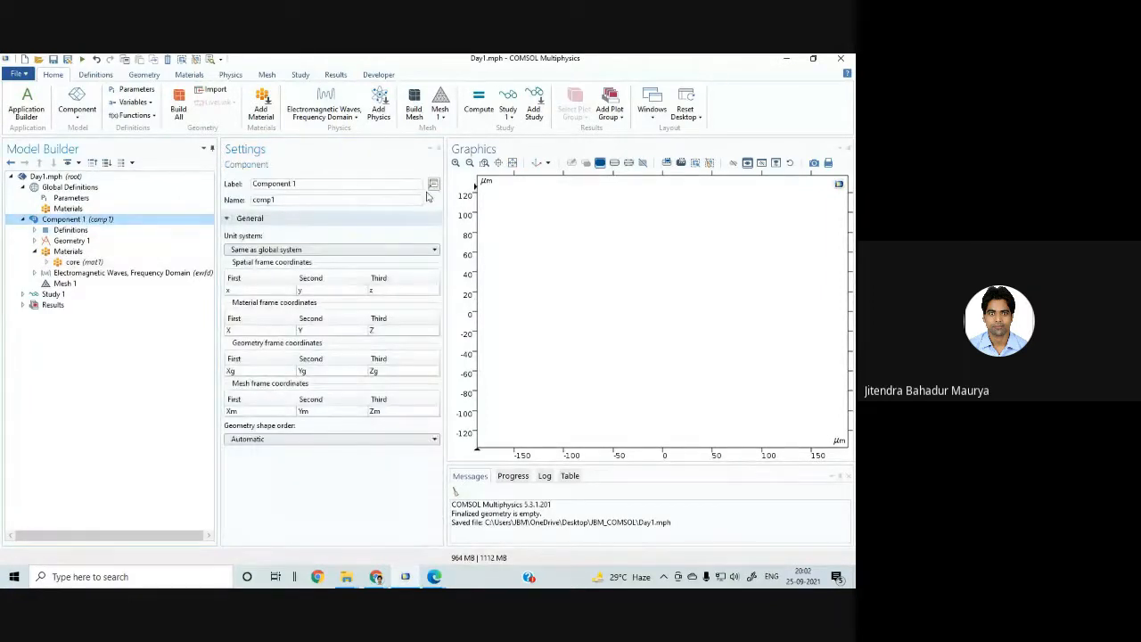
Step: Try to assign domain 2 to the core material by pasting the selection at the Domain entity level
{"action": "left_click", "coordinate": [70, 241]}
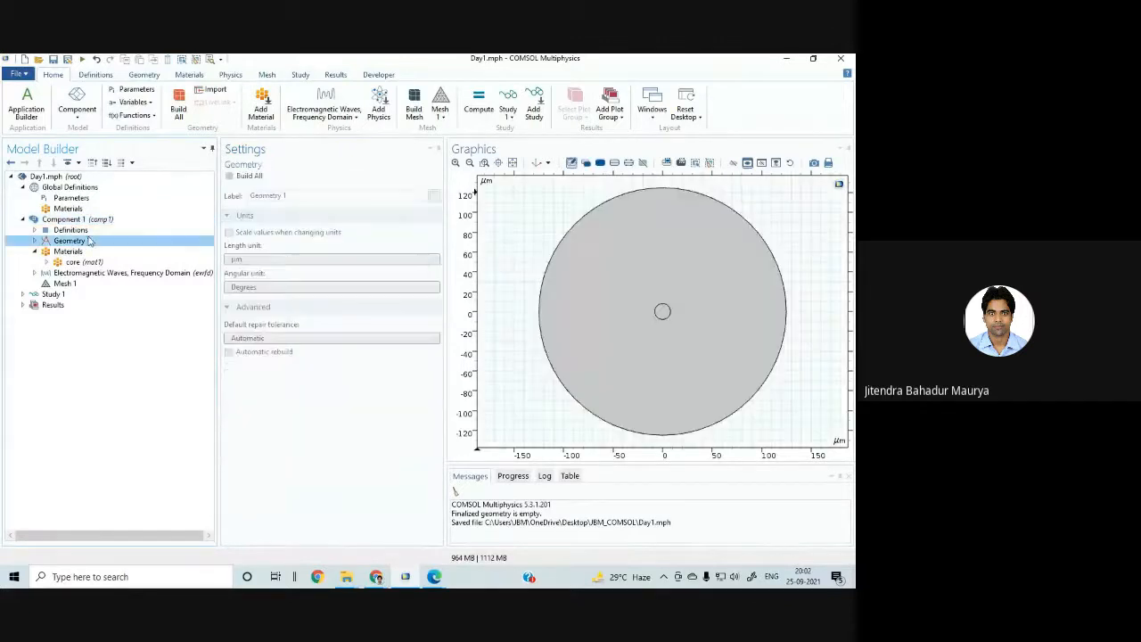
{"action": "left_click", "coordinate": [77, 262]}
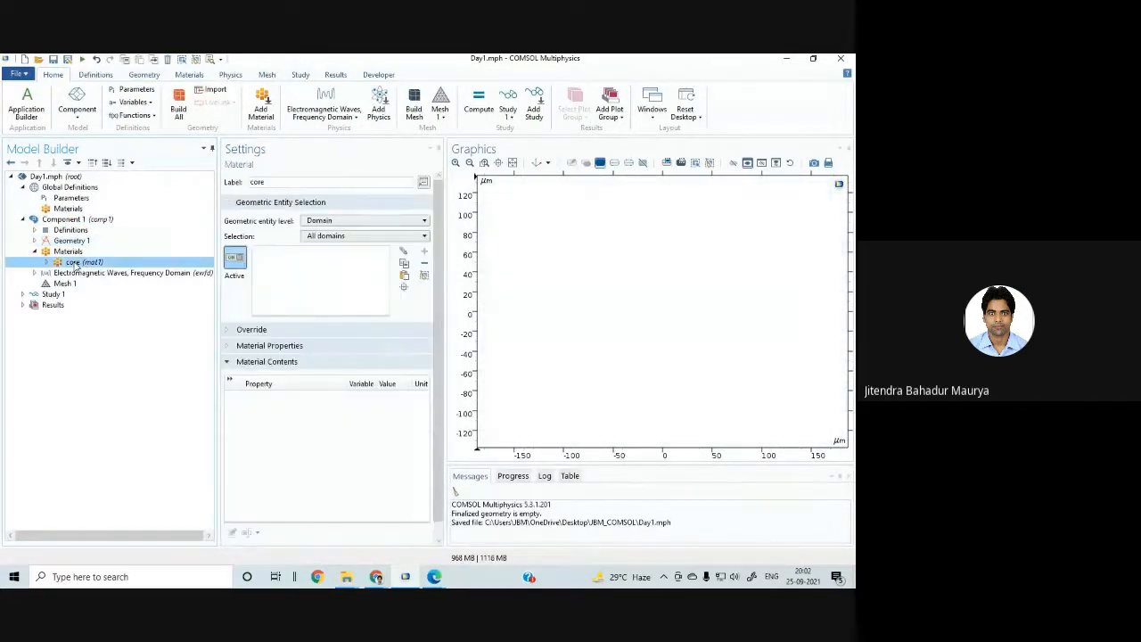
{"action": "left_click", "coordinate": [339, 221]}
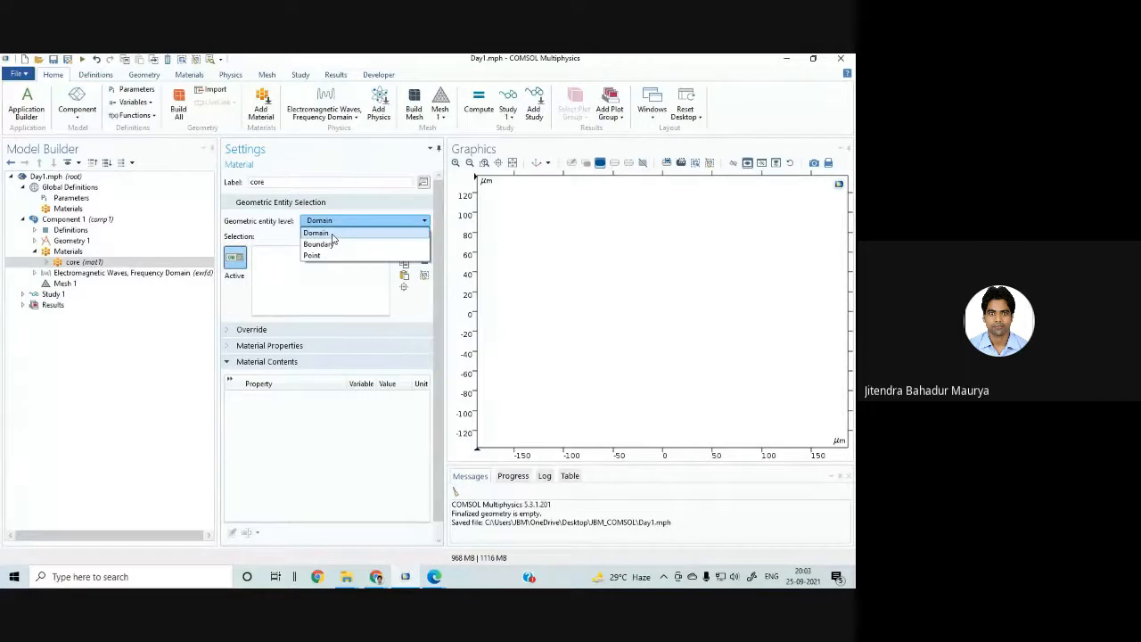
{"action": "left_click", "coordinate": [333, 234]}
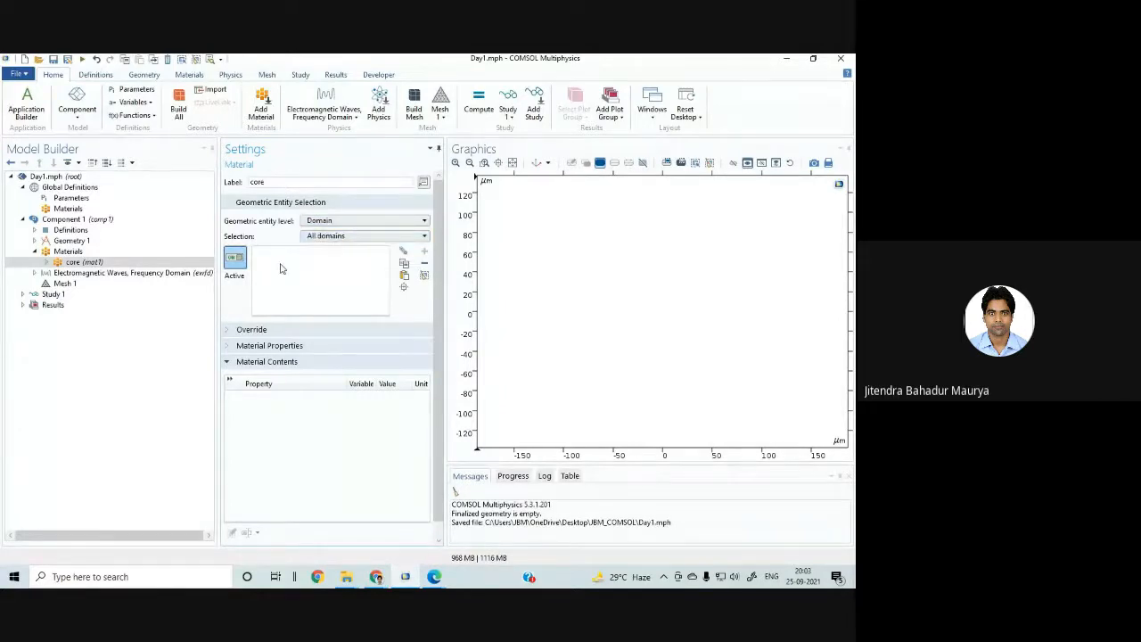
{"action": "left_click", "coordinate": [404, 276]}
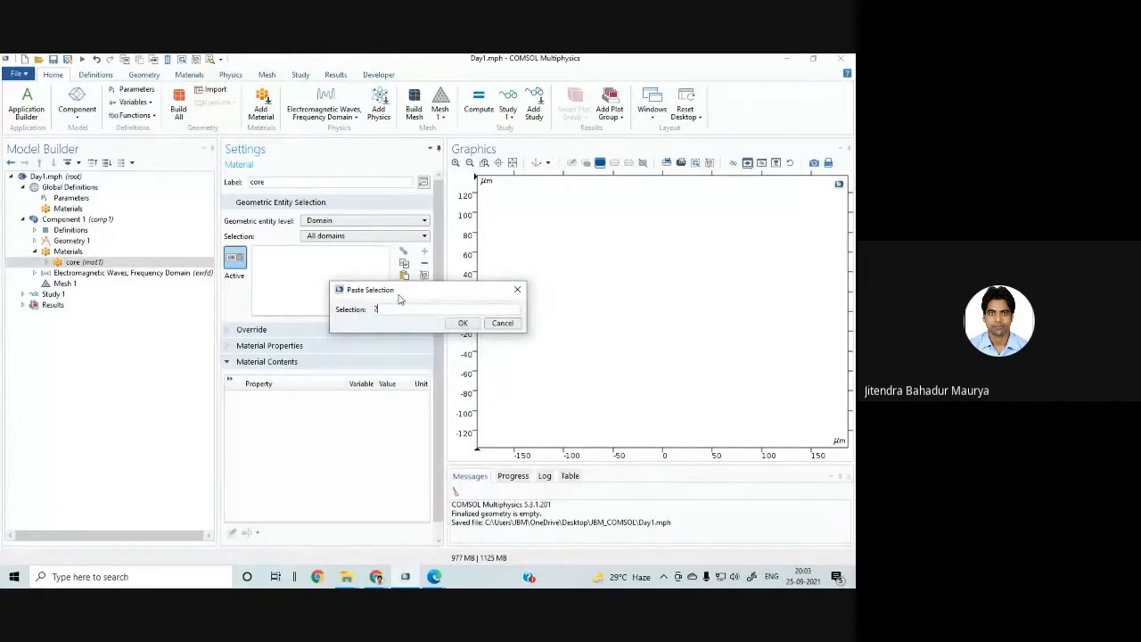
{"action": "left_click", "coordinate": [463, 323]}
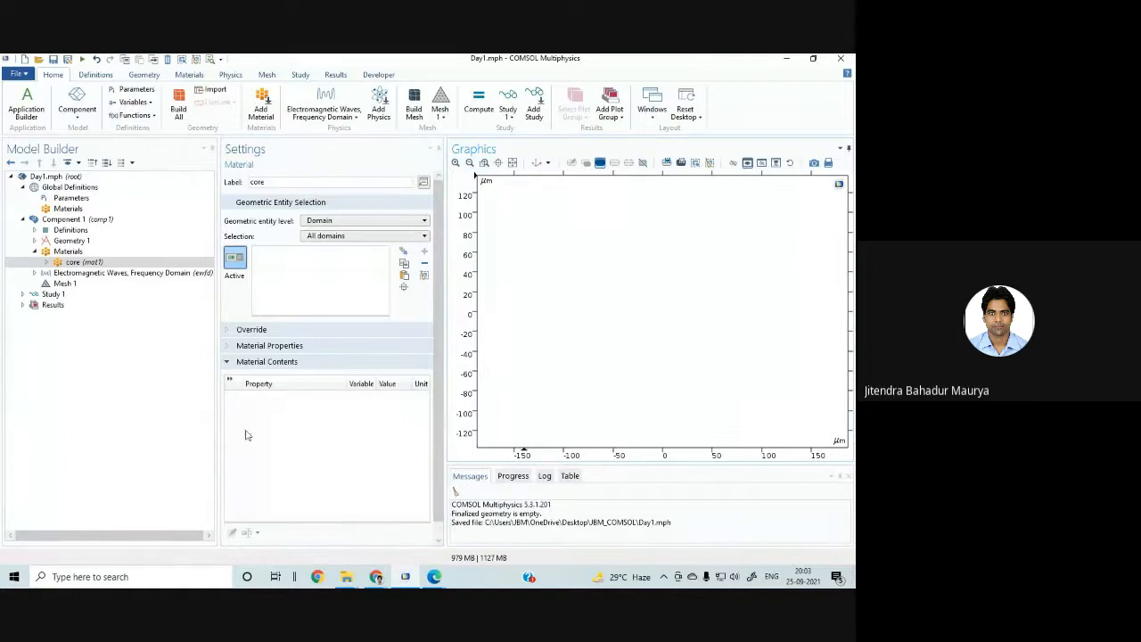
Step: Delete the core material from Component 1's Materials and confirm the deletion
{"action": "left_click", "coordinate": [82, 263]}
{"action": "left_click", "coordinate": [90, 264]}
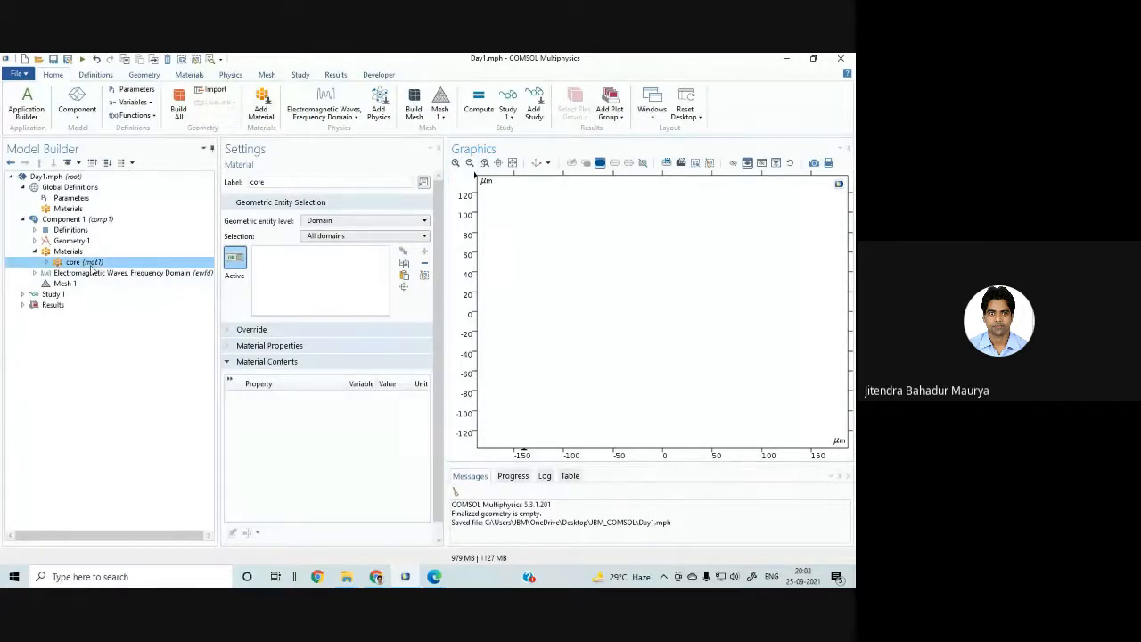
{"action": "right_click", "coordinate": [91, 265]}
{"action": "left_click", "coordinate": [122, 357]}
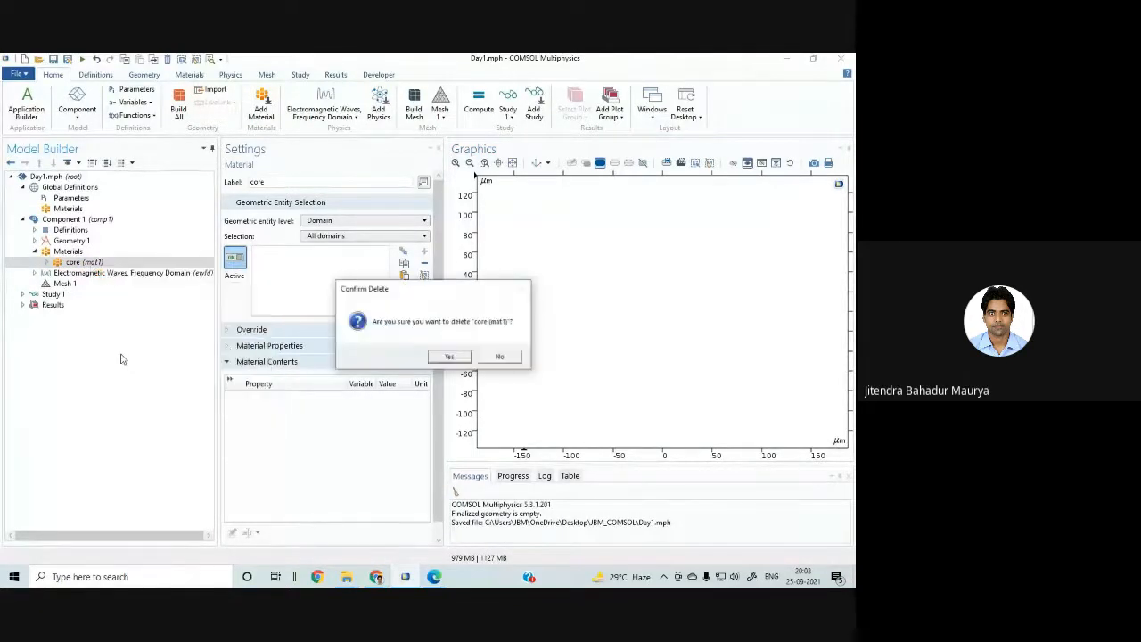
{"action": "left_click", "coordinate": [449, 357]}
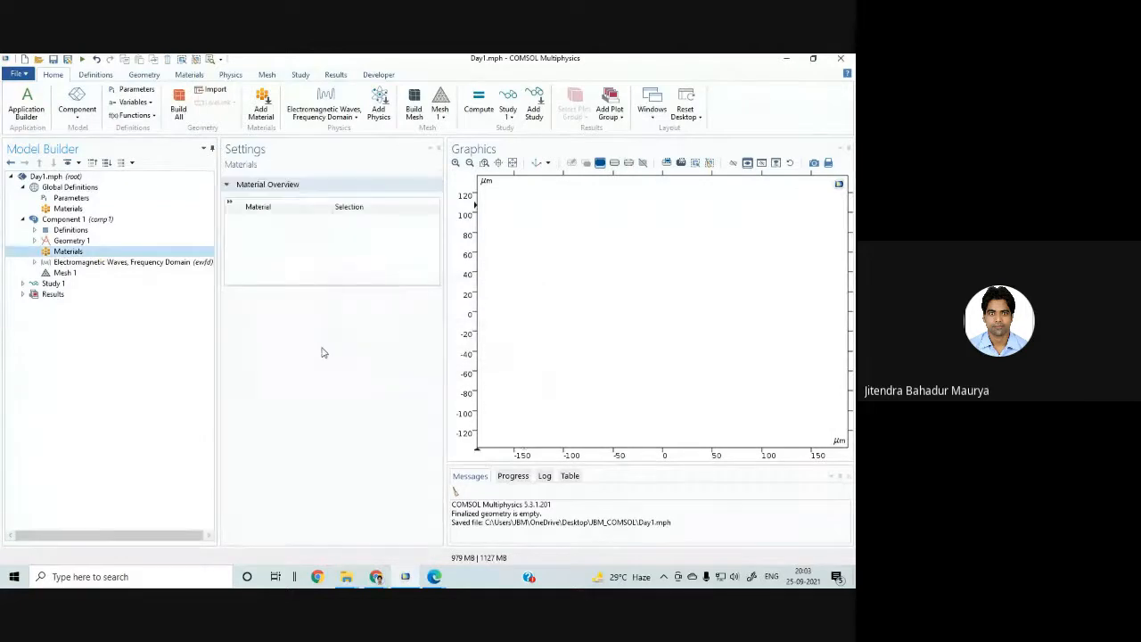
Step: Start adding a library material to Component 1 and search the material library for "sio2"
{"action": "right_click", "coordinate": [67, 252]}
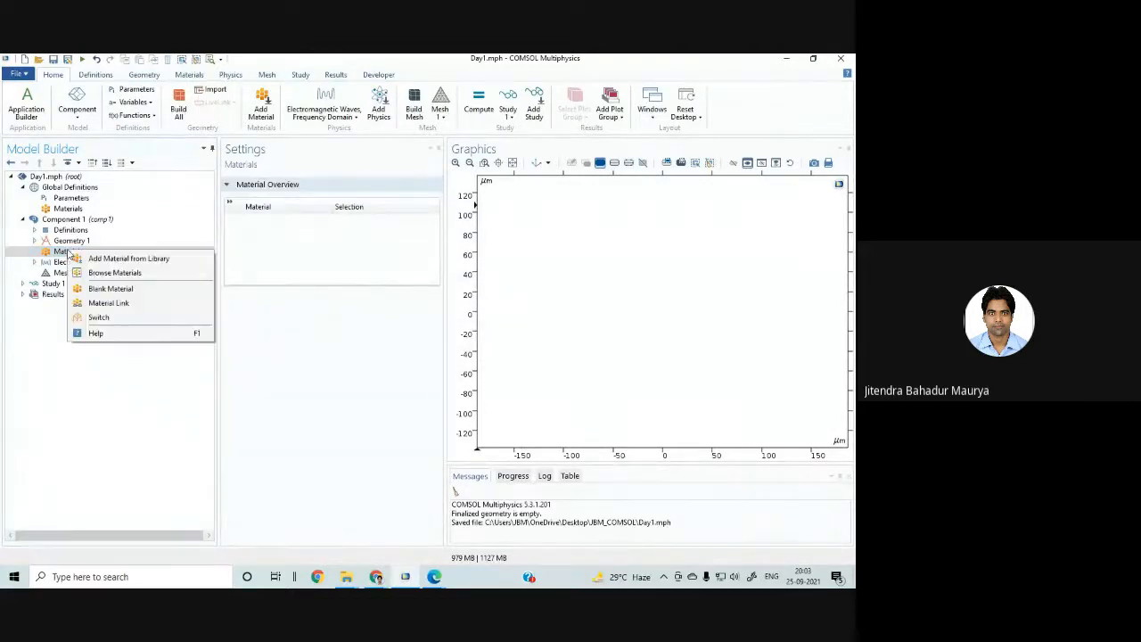
{"action": "left_click", "coordinate": [127, 258]}
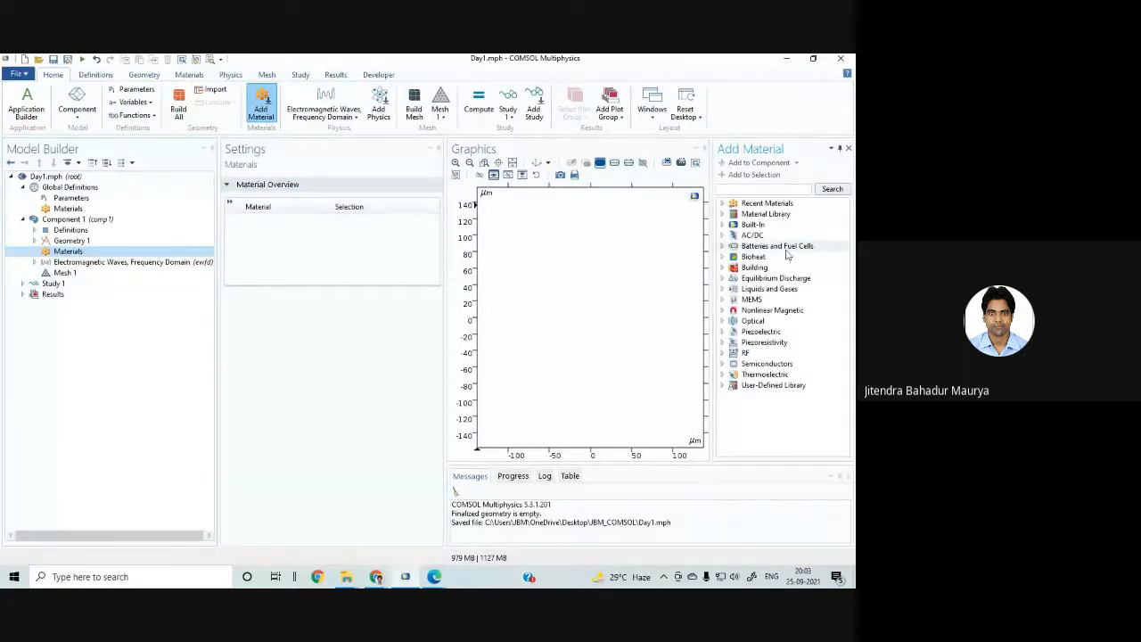
{"action": "left_click", "coordinate": [762, 189]}
{"action": "type", "text": "si"}
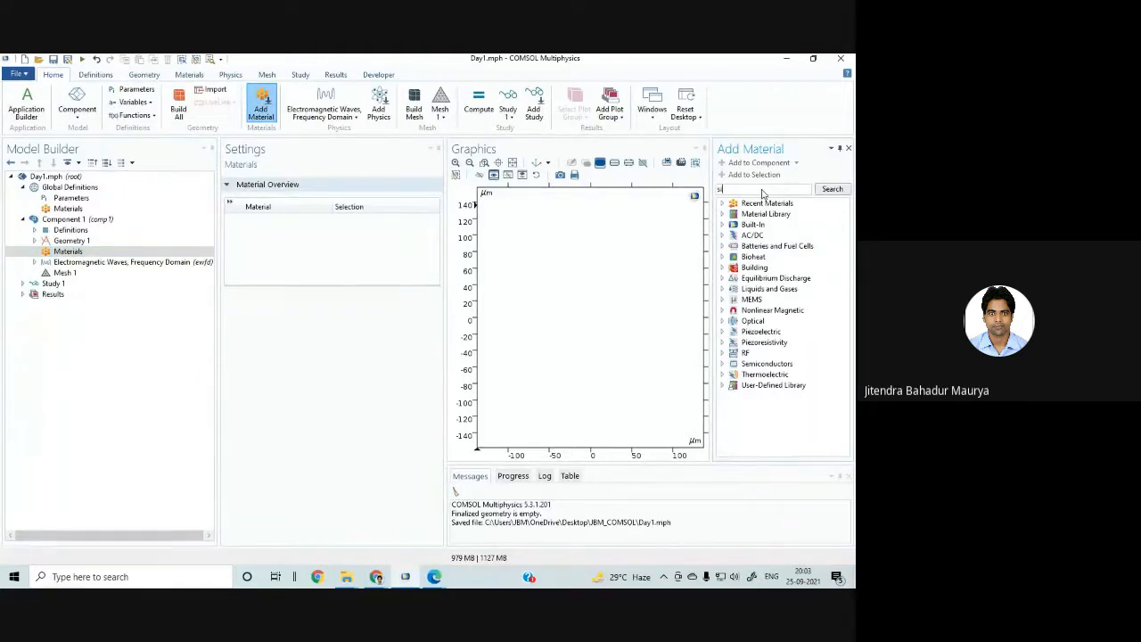
{"action": "type", "text": "o2"}
{"action": "left_click", "coordinate": [818, 190]}
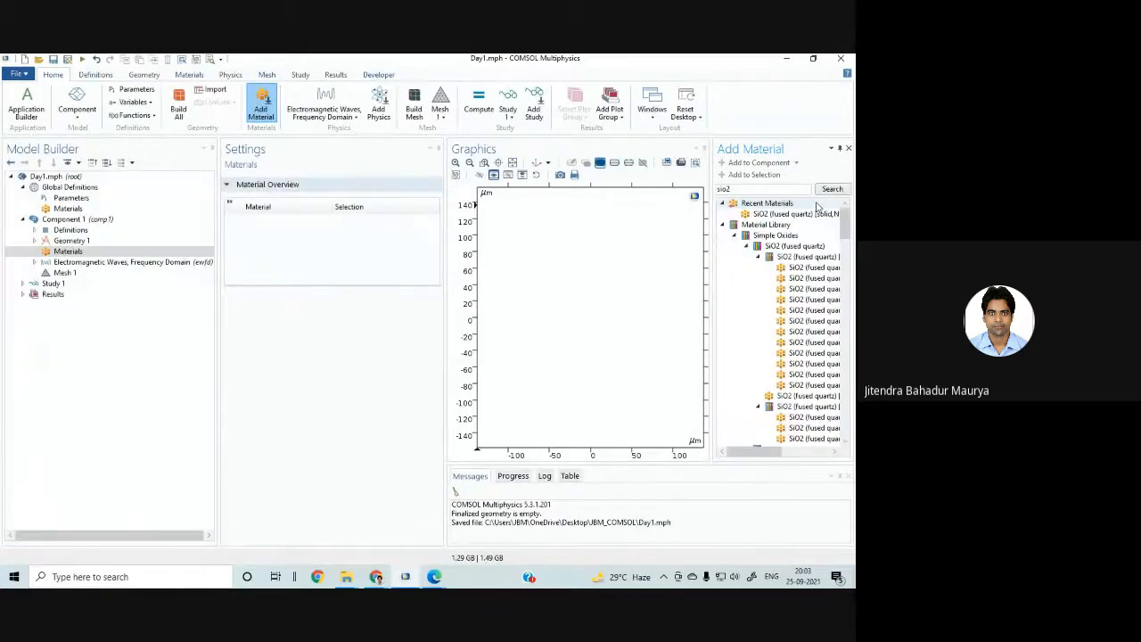
Step: Add the solid SiO2 (fused quartz) NIST SRM 739 - Type I material from the search results to Component 1
{"action": "scroll", "coordinate": [789, 282], "scroll_direction": "down", "scroll_amount": 6}
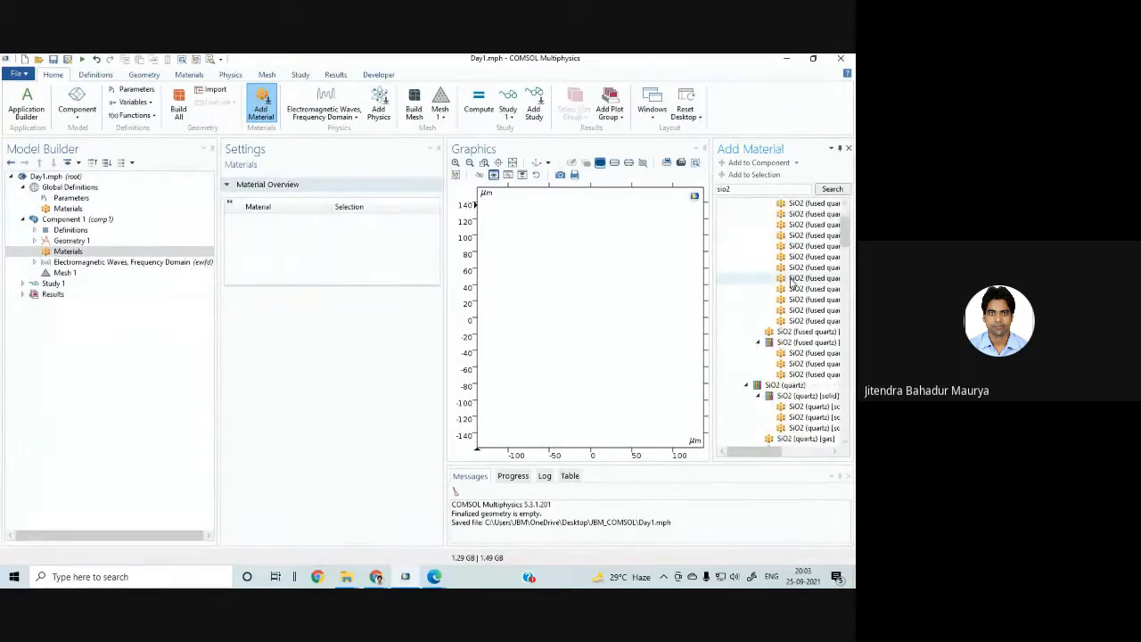
{"action": "scroll", "coordinate": [790, 282], "scroll_direction": "up", "scroll_amount": 8}
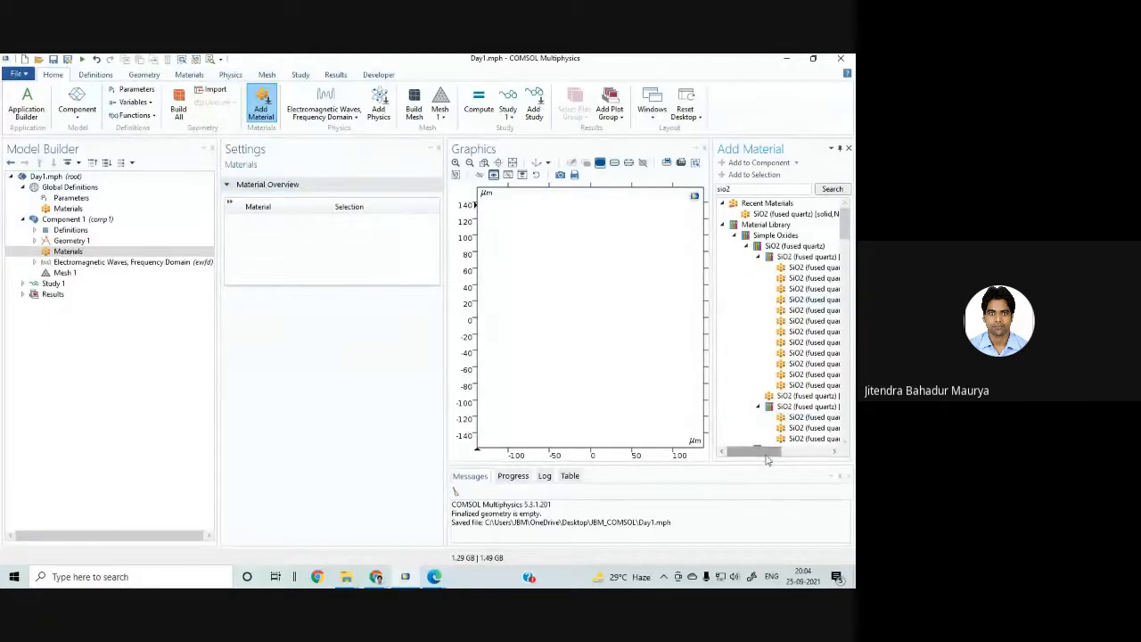
{"action": "left_click_drag", "start_coordinate": [767, 456], "coordinate": [788, 460]}
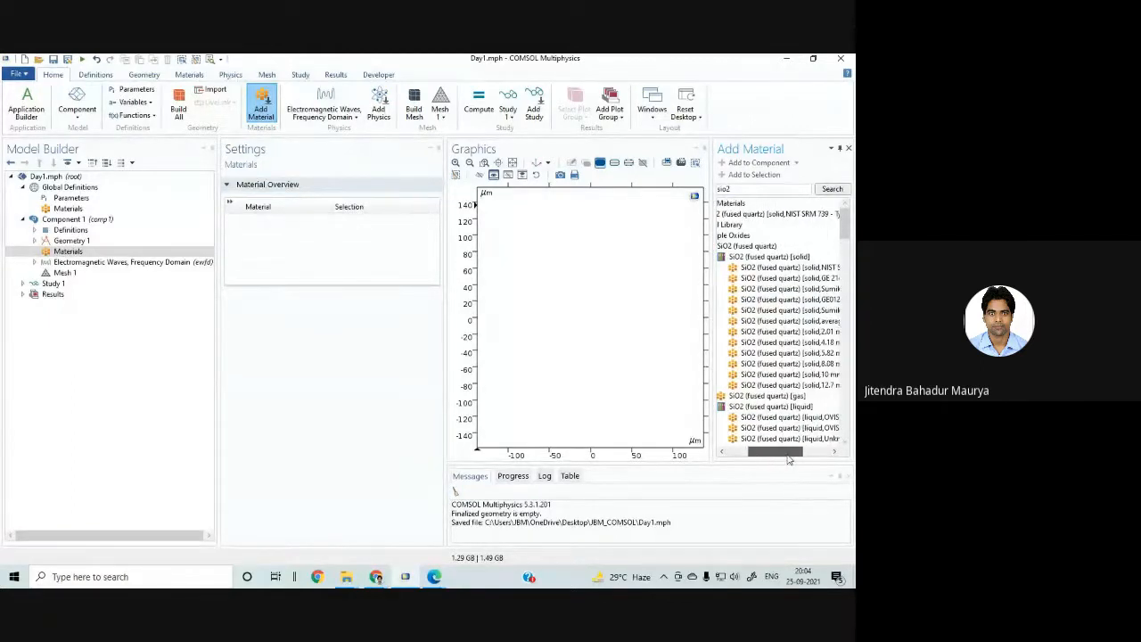
{"action": "left_click", "coordinate": [788, 269]}
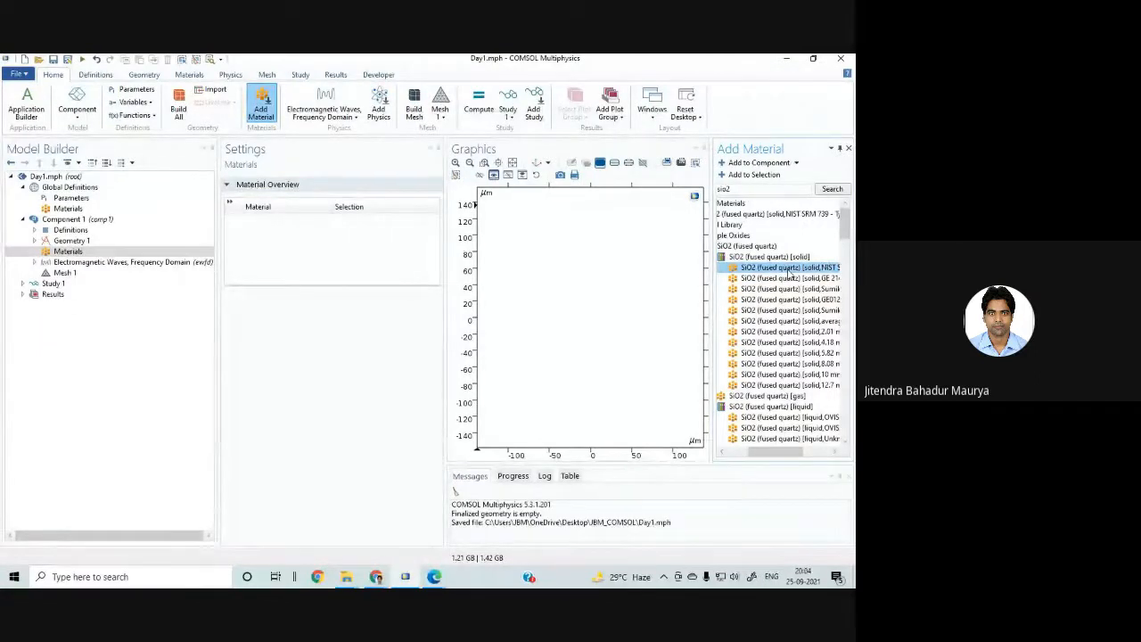
{"action": "right_click", "coordinate": [787, 274]}
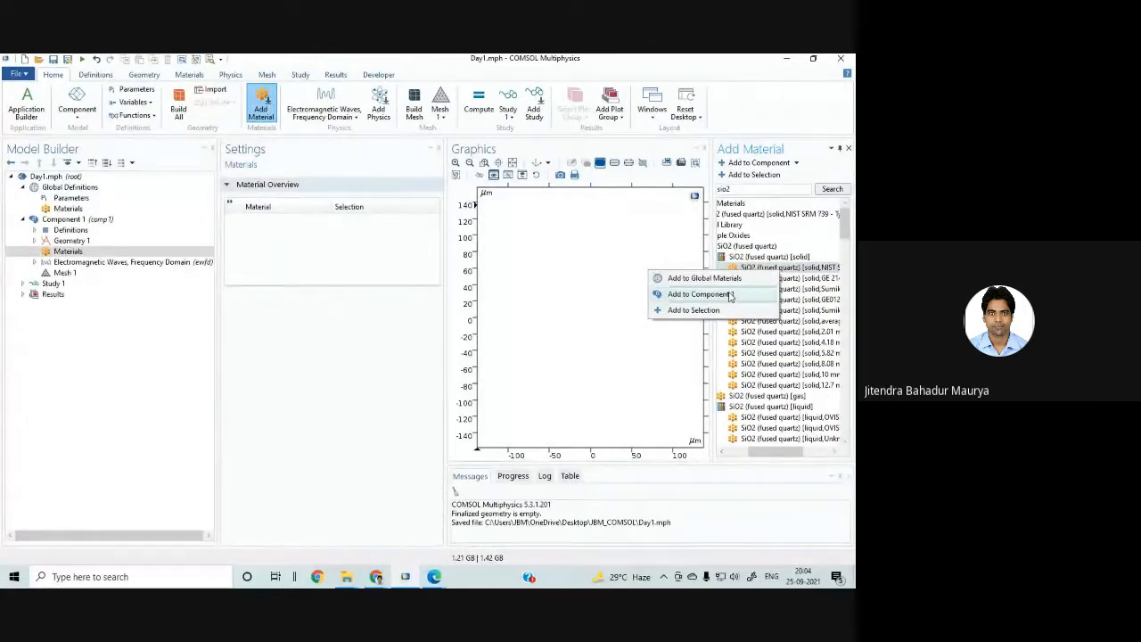
{"action": "left_click", "coordinate": [785, 271]}
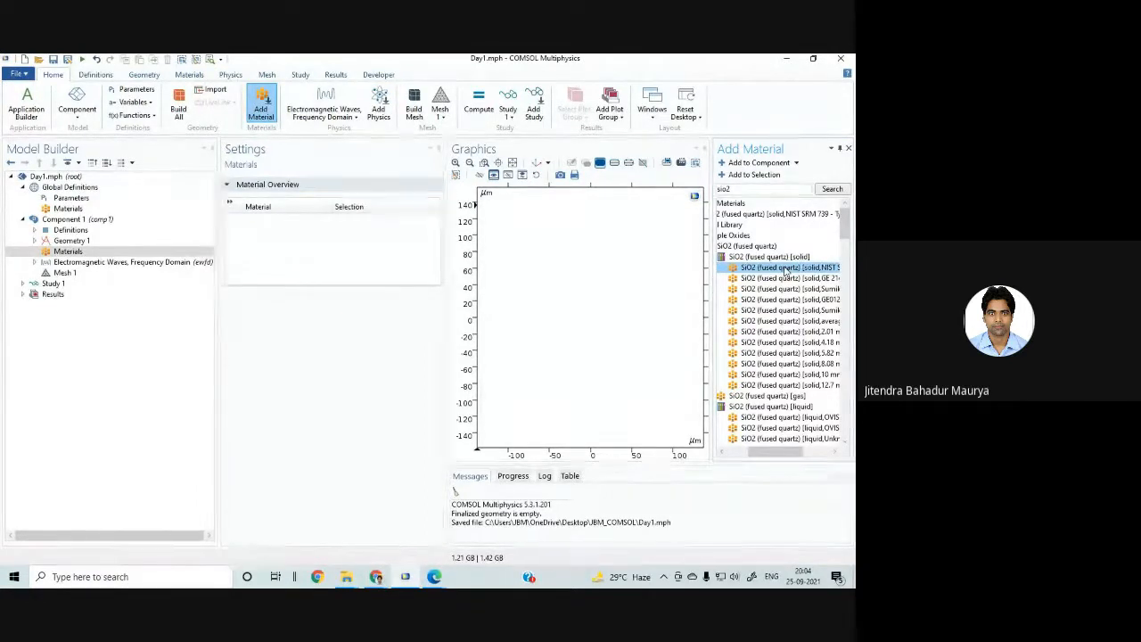
{"action": "double_click", "coordinate": [786, 271]}
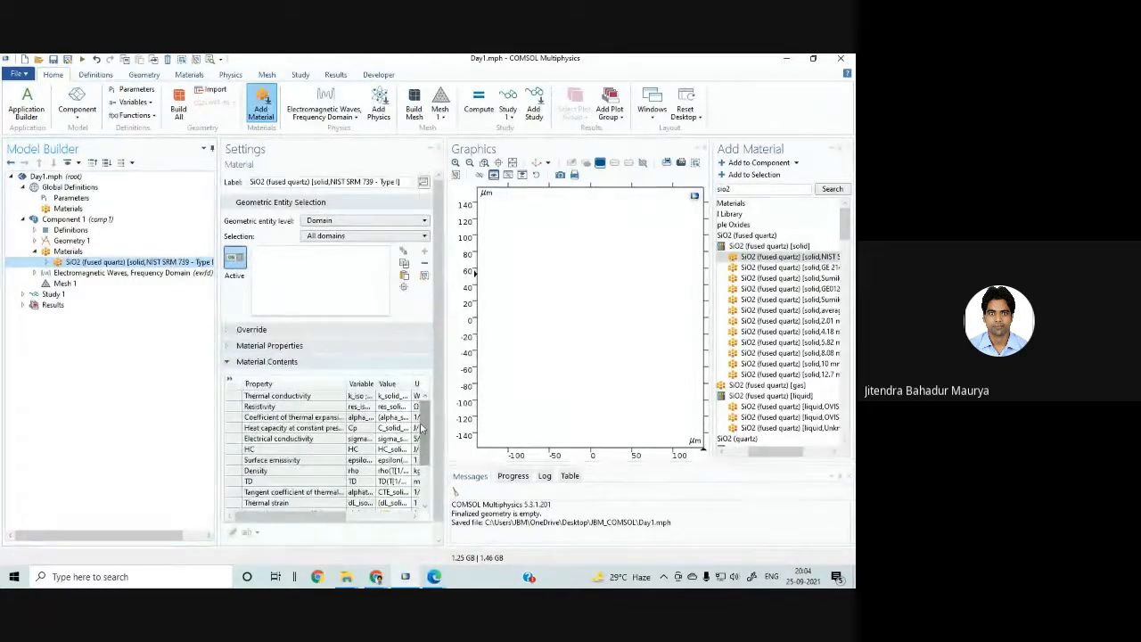
Step: Review the properties listed in the SiO2 material's Material Contents table
{"action": "scroll", "coordinate": [422, 429], "scroll_direction": "down", "scroll_amount": 2}
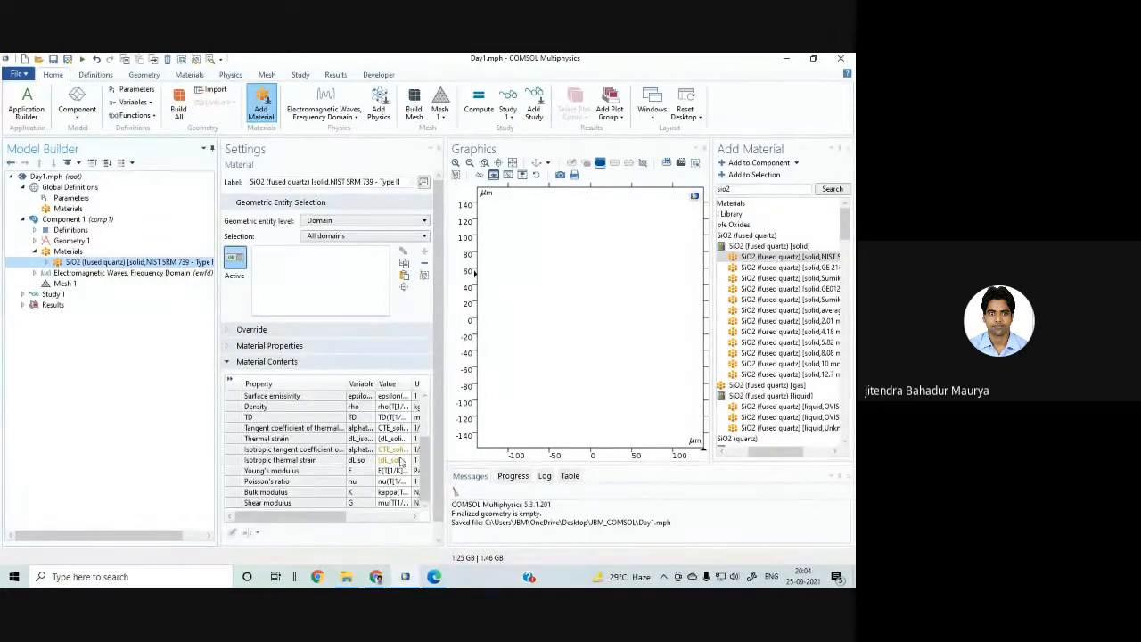
{"action": "scroll", "coordinate": [405, 455], "scroll_direction": "up", "scroll_amount": 2}
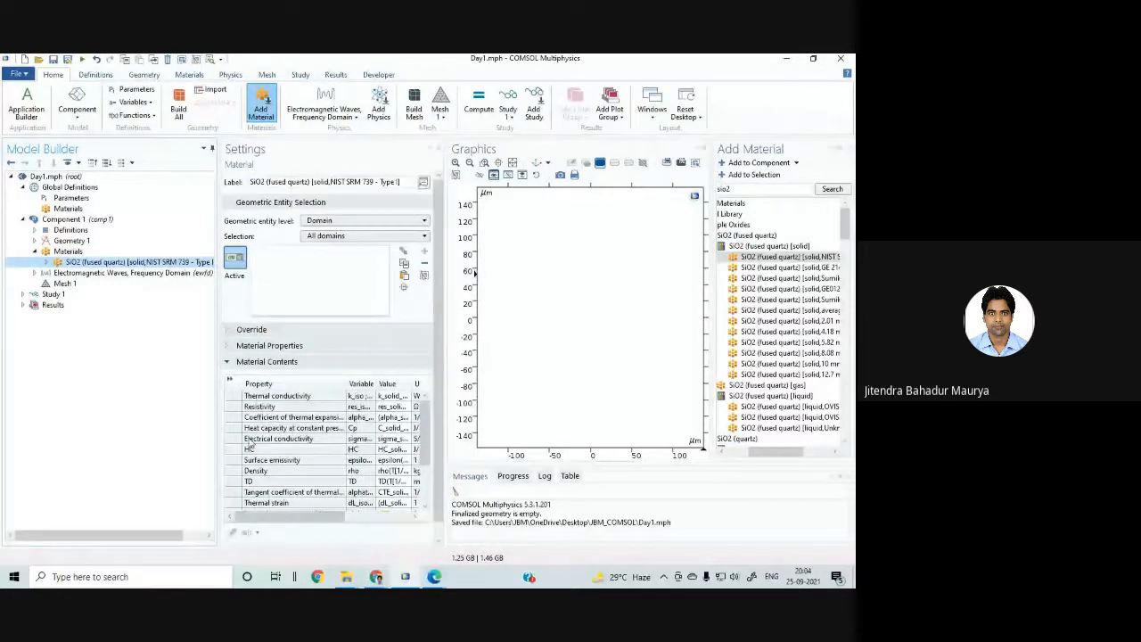
{"action": "scroll", "coordinate": [298, 435], "scroll_direction": "down", "scroll_amount": 1}
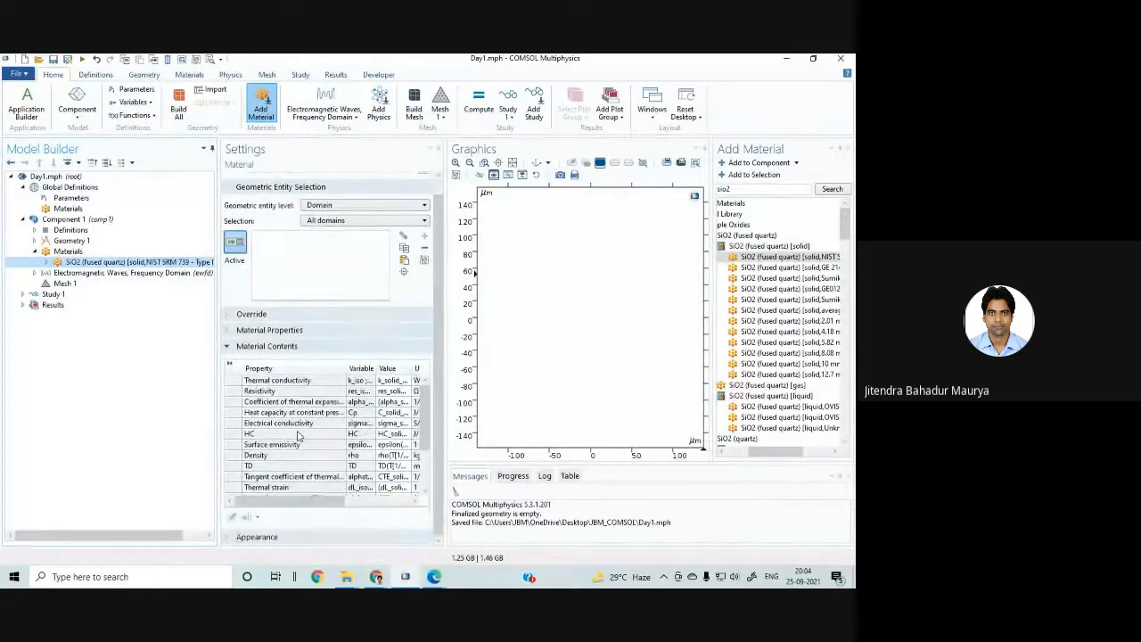
{"action": "scroll", "coordinate": [299, 435], "scroll_direction": "up", "scroll_amount": 1}
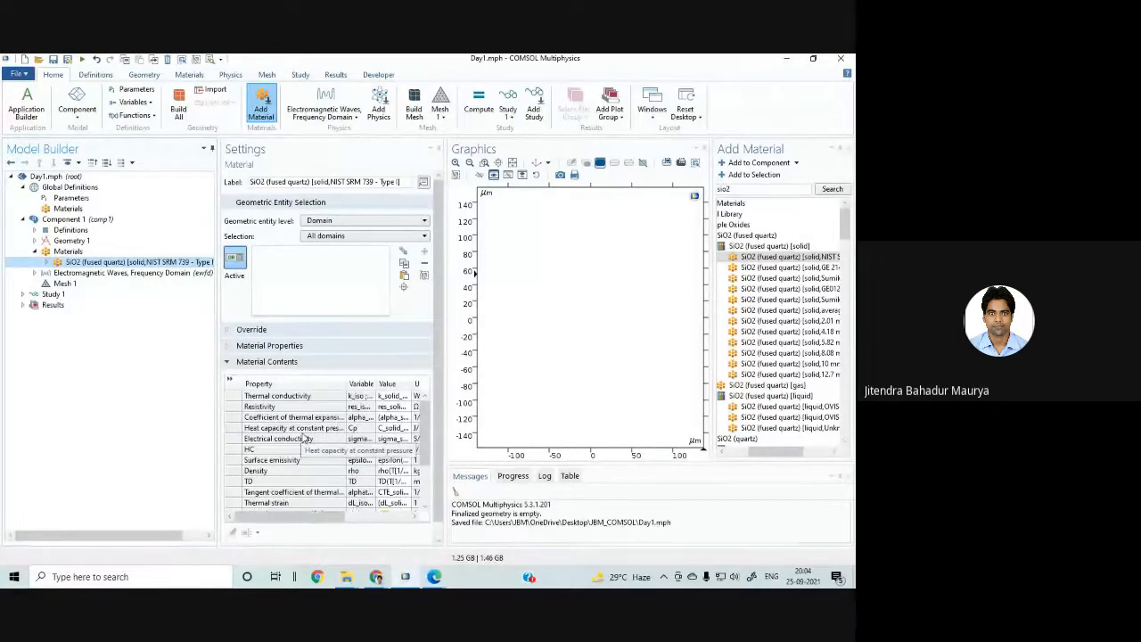
Step: Examine the Basic Properties available under the SiO2 material's Material Properties, including relative permeability and permittivity
{"action": "left_click", "coordinate": [226, 352]}
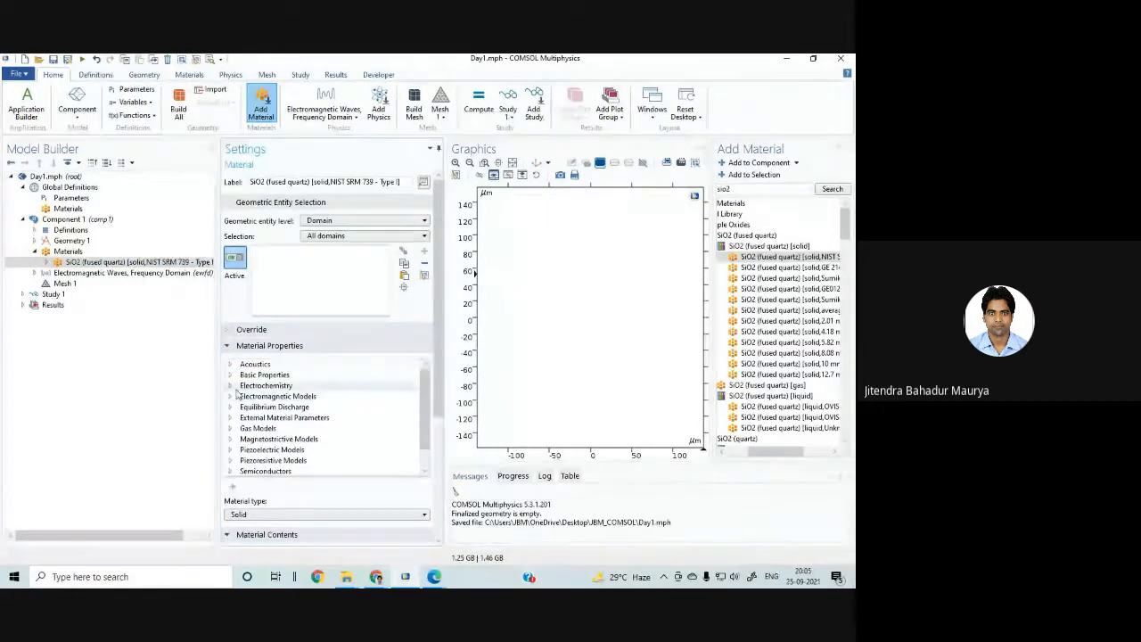
{"action": "left_click", "coordinate": [231, 375]}
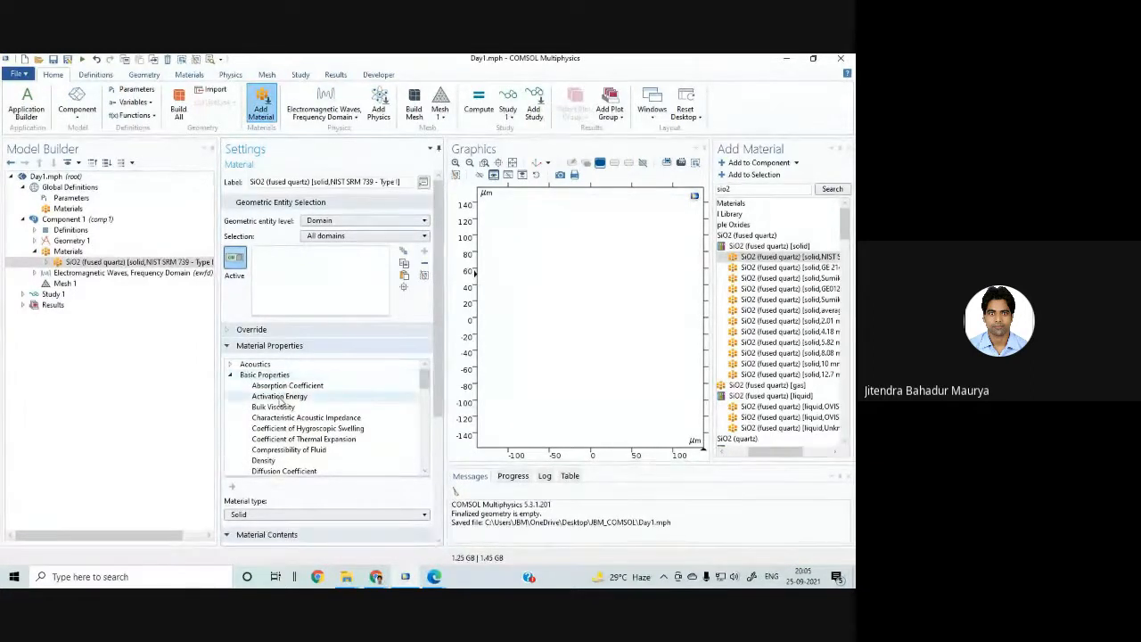
{"action": "scroll", "coordinate": [282, 392], "scroll_direction": "down", "scroll_amount": 2}
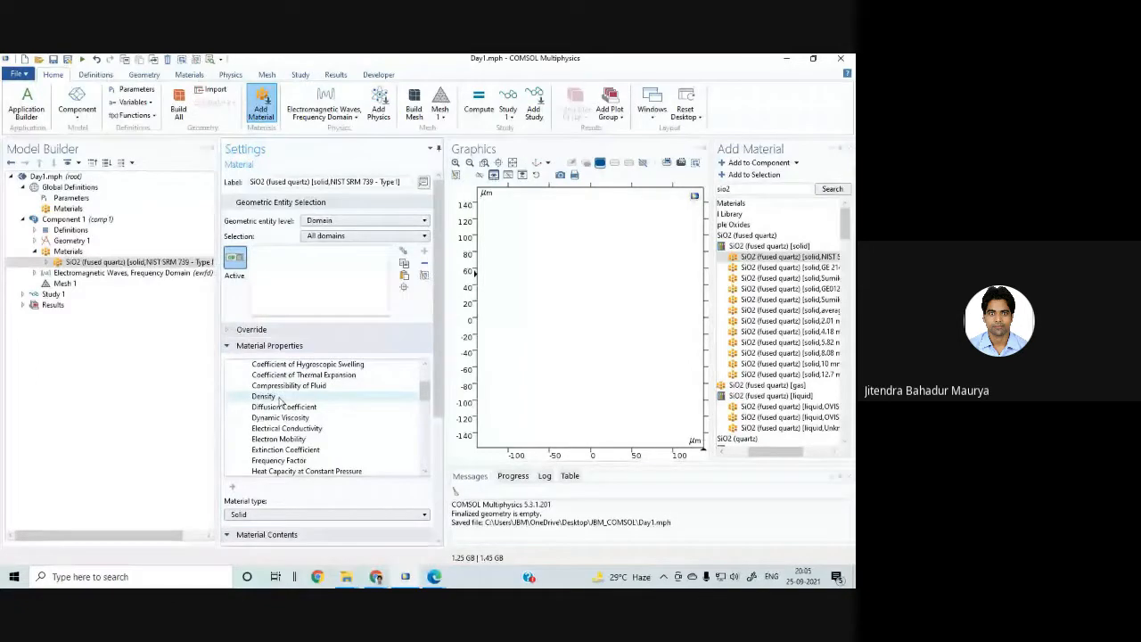
{"action": "scroll", "coordinate": [280, 400], "scroll_direction": "down", "scroll_amount": 3}
{"action": "scroll", "coordinate": [279, 398], "scroll_direction": "down", "scroll_amount": 2}
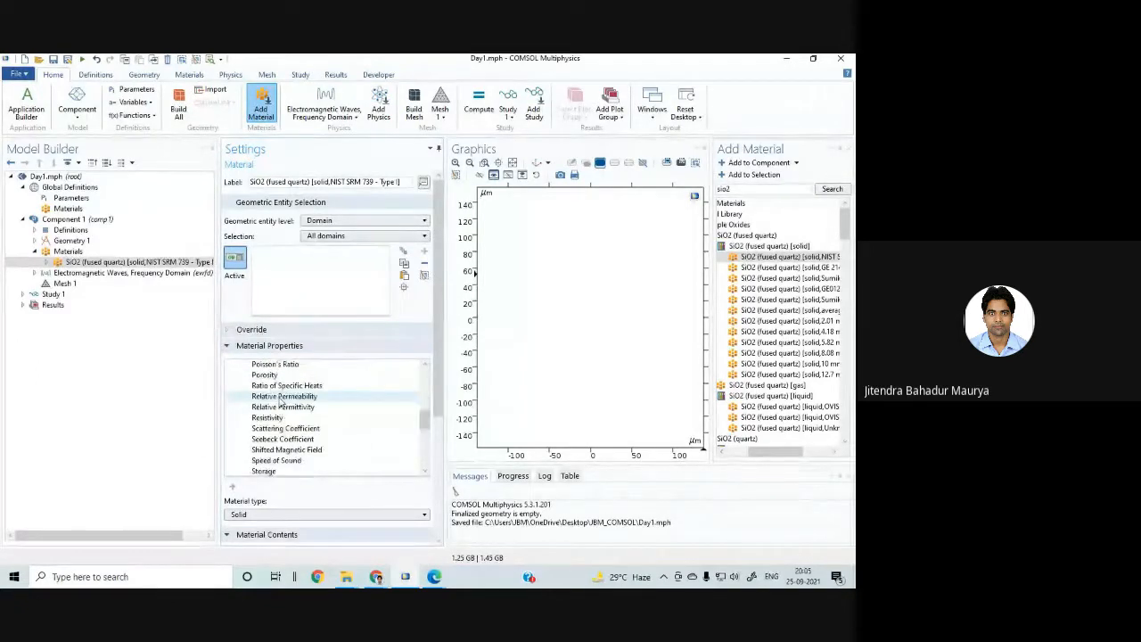
{"action": "scroll", "coordinate": [302, 433], "scroll_direction": "down", "scroll_amount": 2}
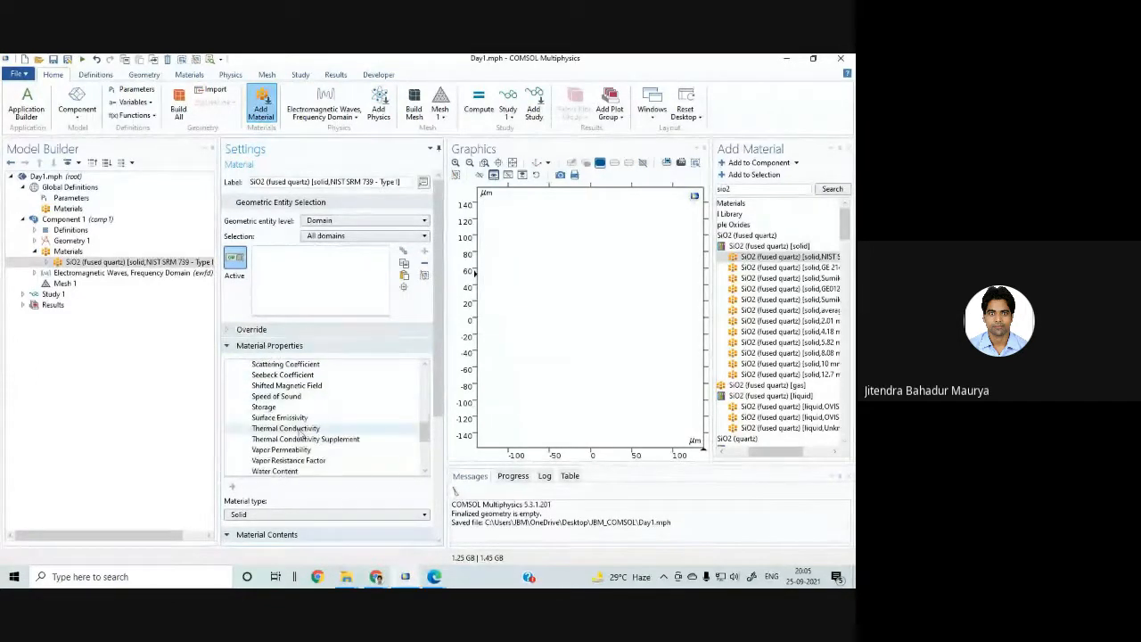
{"action": "scroll", "coordinate": [302, 432], "scroll_direction": "down", "scroll_amount": 2}
{"action": "scroll", "coordinate": [301, 429], "scroll_direction": "up", "scroll_amount": 2}
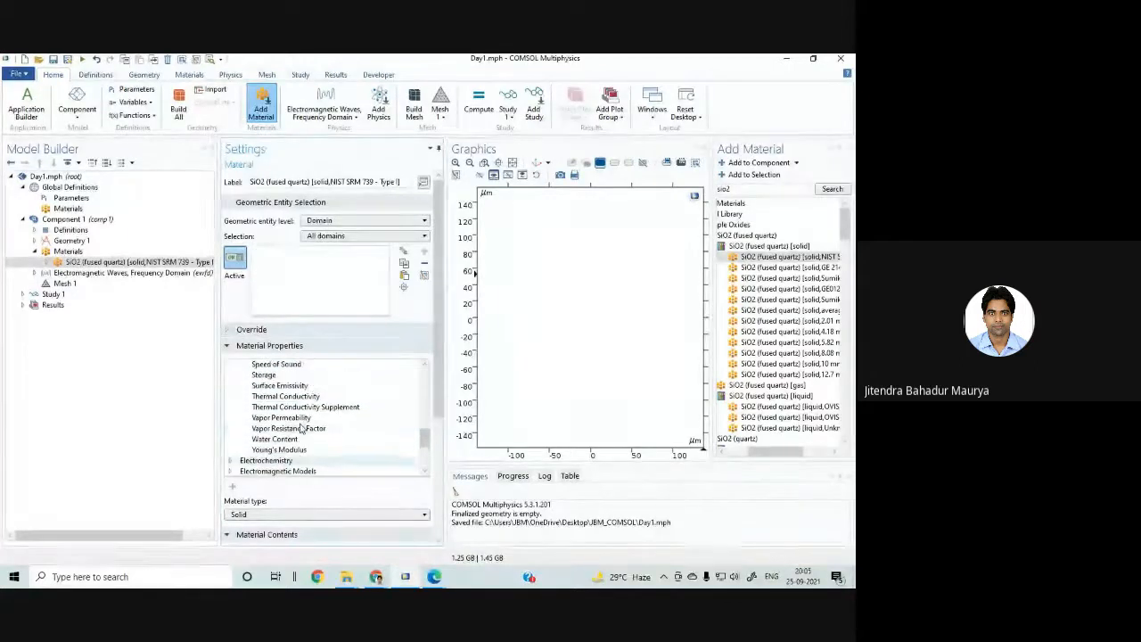
{"action": "scroll", "coordinate": [300, 425], "scroll_direction": "up", "scroll_amount": 1}
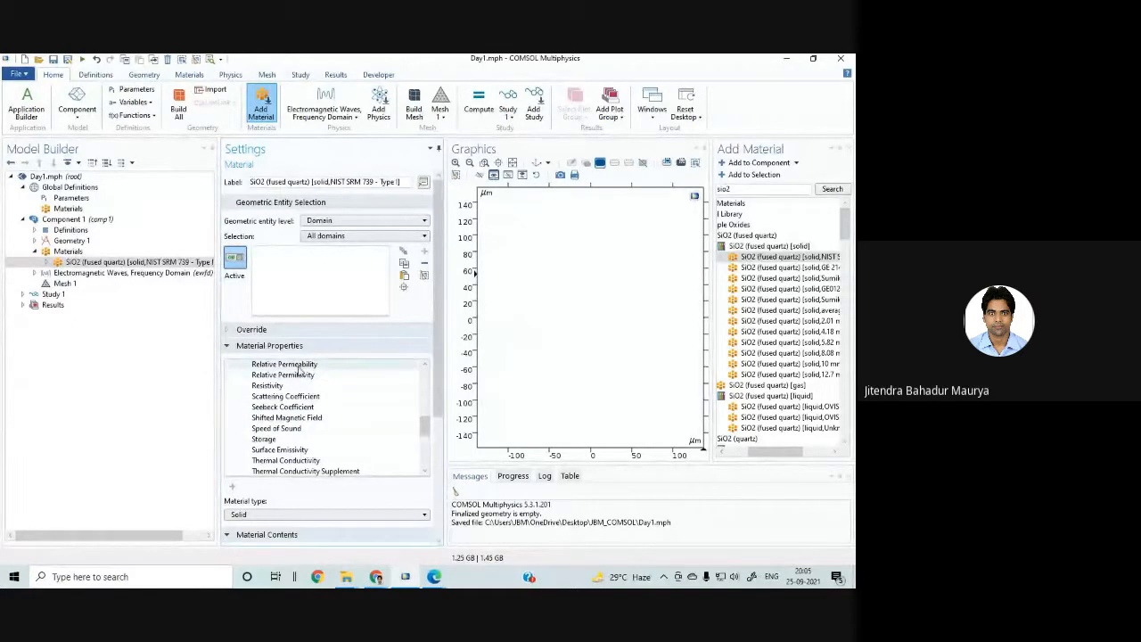
{"action": "scroll", "coordinate": [301, 383], "scroll_direction": "up", "scroll_amount": 1}
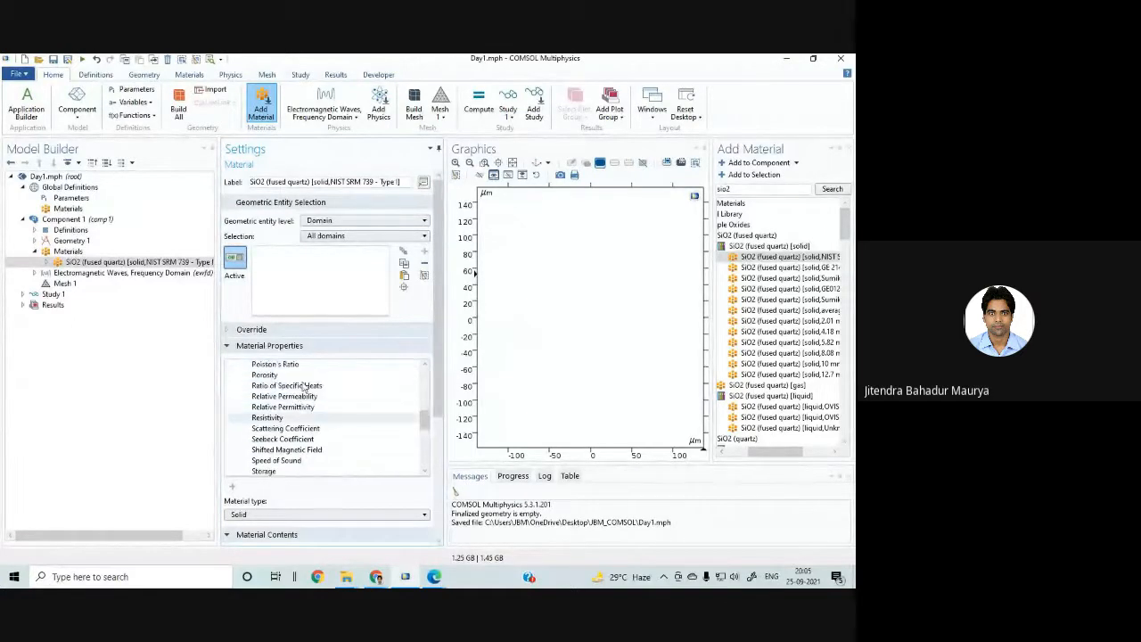
Step: Look through the other material property groups, including External Material Parameters, and return to the expanded Basic Properties list
{"action": "left_click", "coordinate": [228, 349]}
{"action": "left_click", "coordinate": [228, 349]}
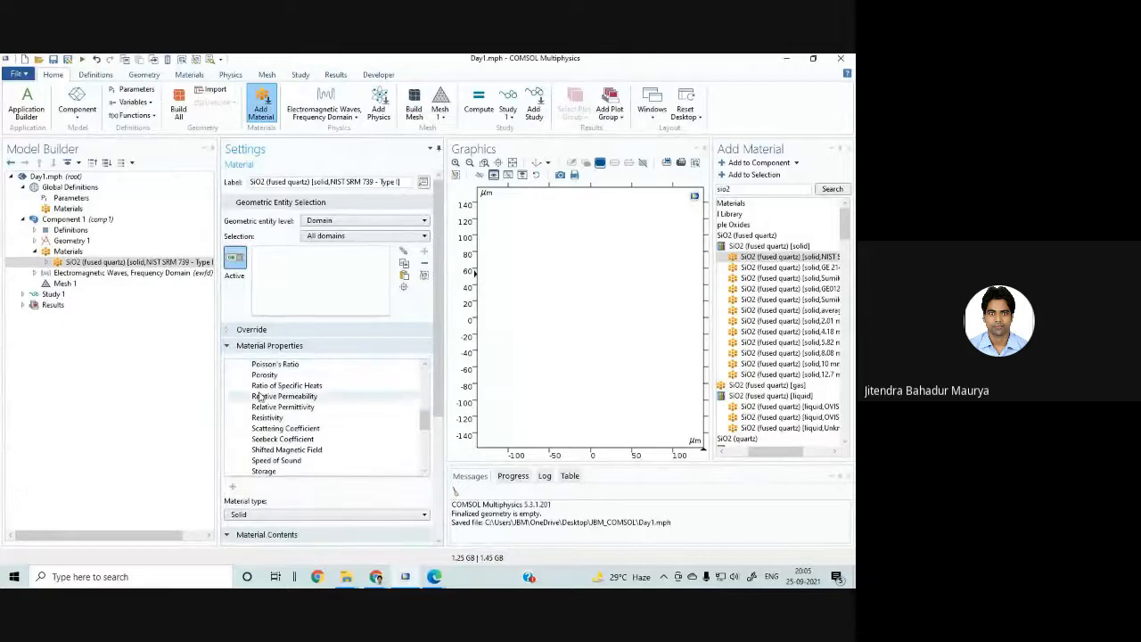
{"action": "scroll", "coordinate": [259, 397], "scroll_direction": "up", "scroll_amount": 9}
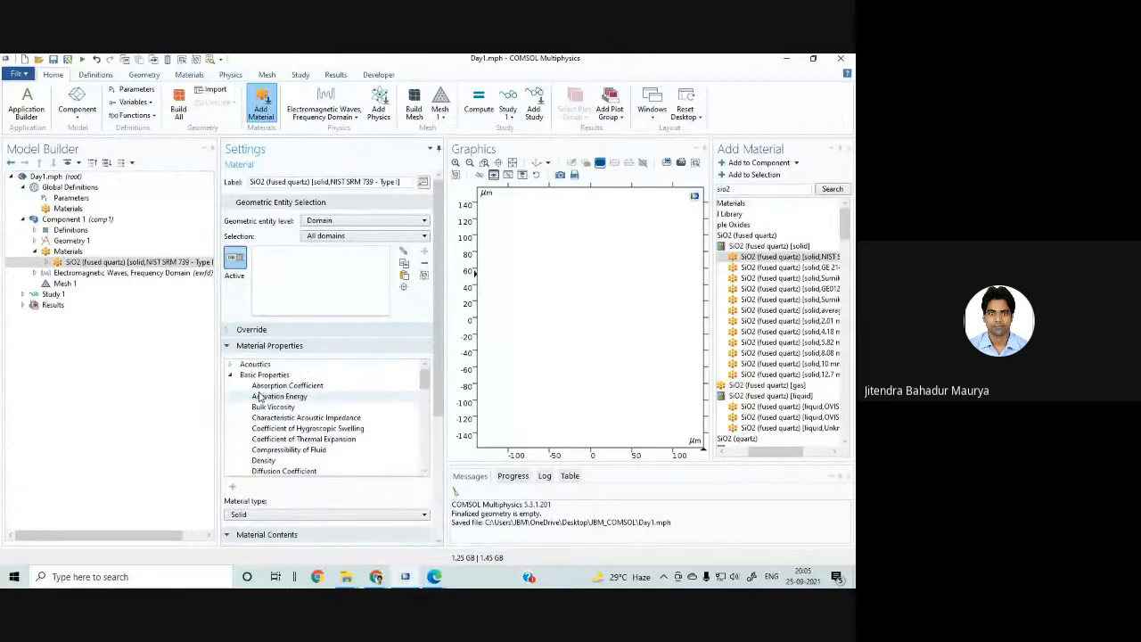
{"action": "left_click", "coordinate": [230, 375]}
{"action": "scroll", "coordinate": [264, 463], "scroll_direction": "down", "scroll_amount": 2}
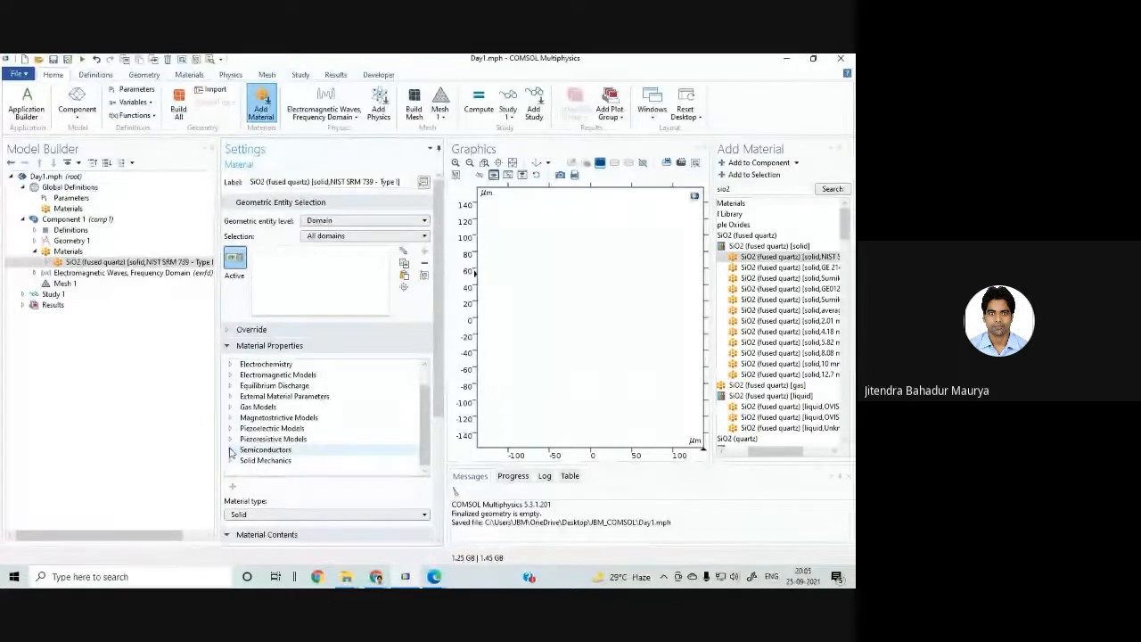
{"action": "left_click", "coordinate": [231, 399]}
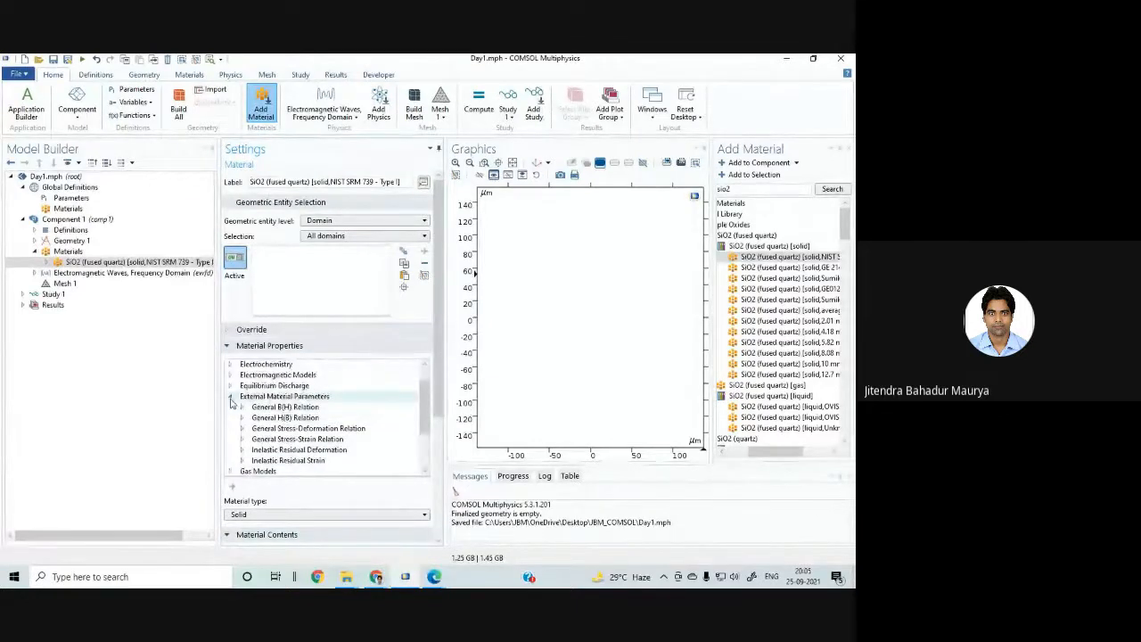
{"action": "left_click", "coordinate": [231, 401]}
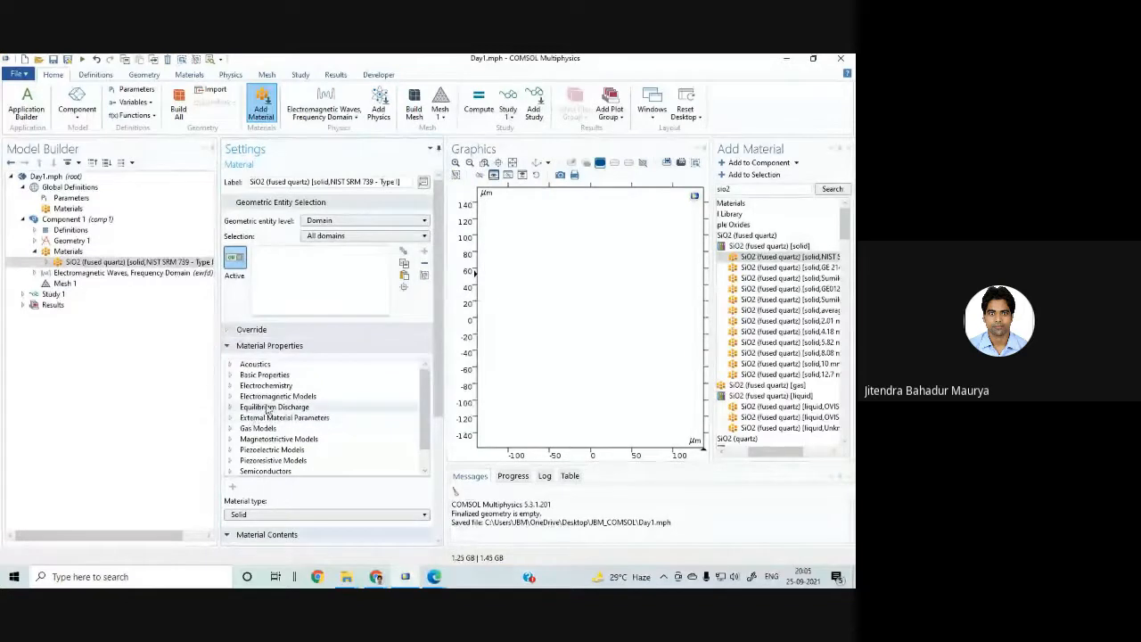
{"action": "left_click", "coordinate": [231, 376]}
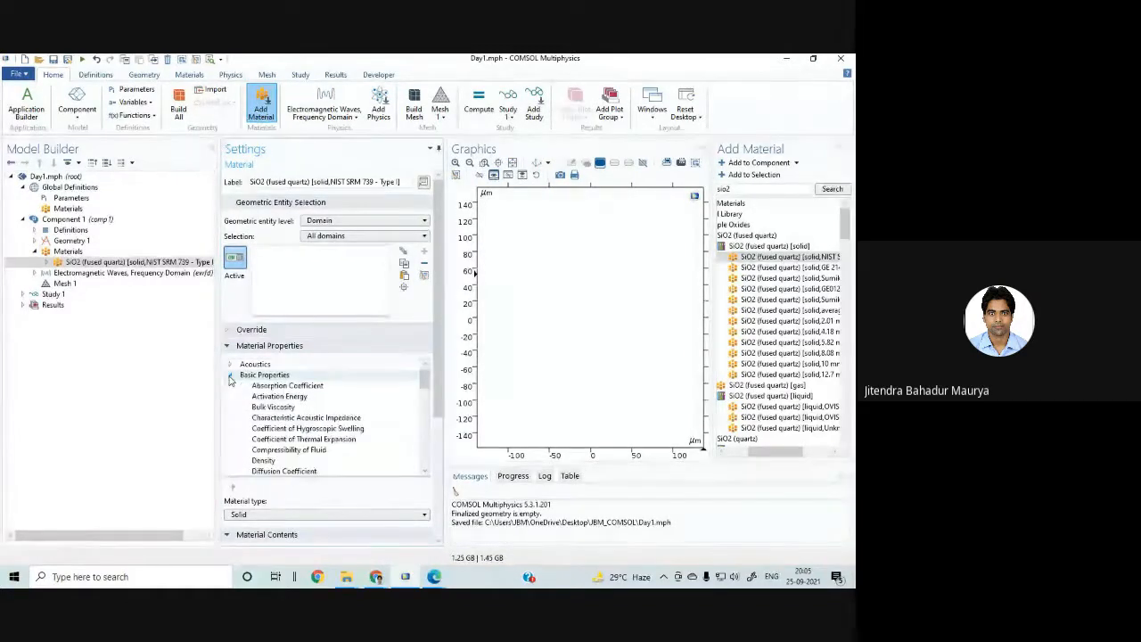
Step: Examine the Basic Properties and Solid Mechanics categories of material properties available for the SiO2 fused quartz material
{"action": "scroll", "coordinate": [275, 415], "scroll_direction": "down", "scroll_amount": 1}
{"action": "scroll", "coordinate": [274, 415], "scroll_direction": "down", "scroll_amount": 1}
{"action": "scroll", "coordinate": [277, 416], "scroll_direction": "down", "scroll_amount": 2}
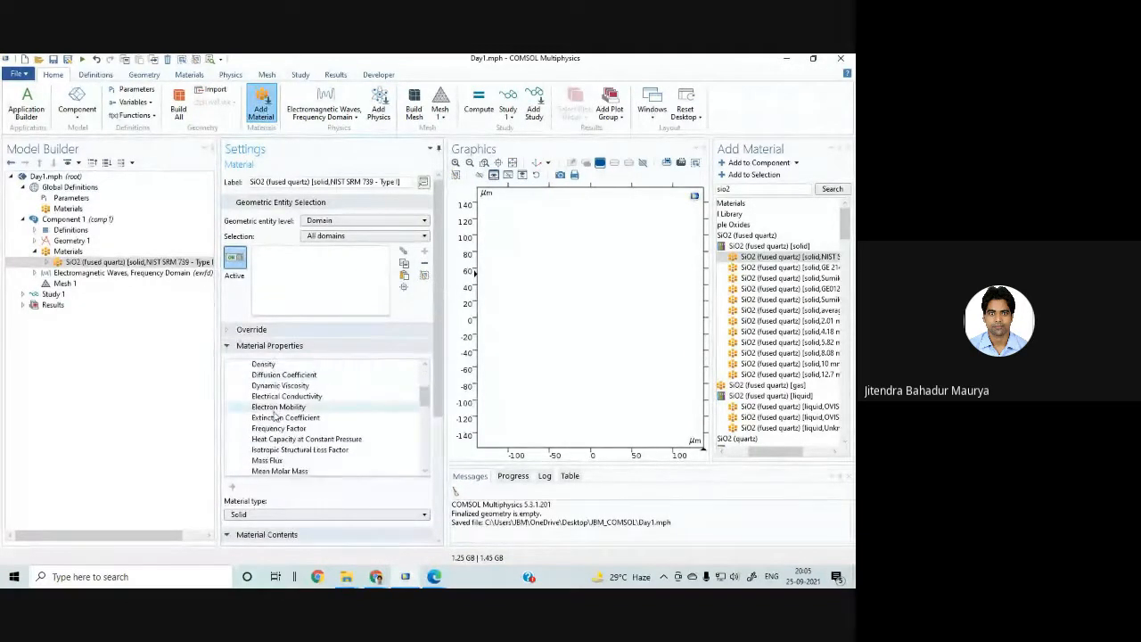
{"action": "left_click", "coordinate": [228, 346]}
{"action": "left_click", "coordinate": [228, 346]}
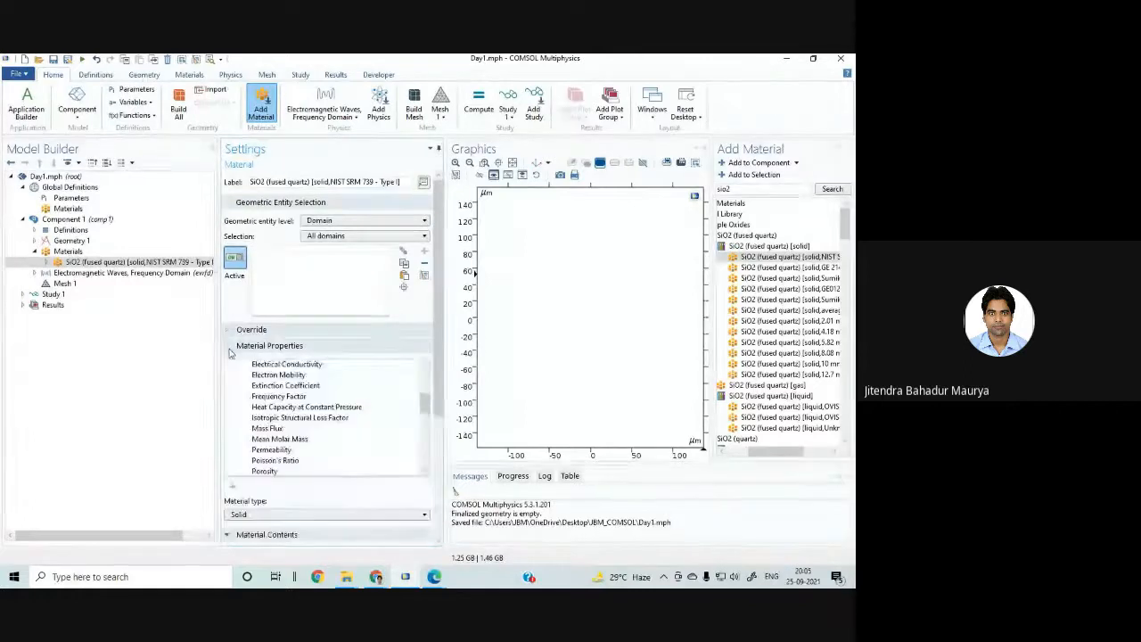
{"action": "scroll", "coordinate": [237, 372], "scroll_direction": "up", "scroll_amount": 3}
{"action": "scroll", "coordinate": [236, 371], "scroll_direction": "up", "scroll_amount": 1}
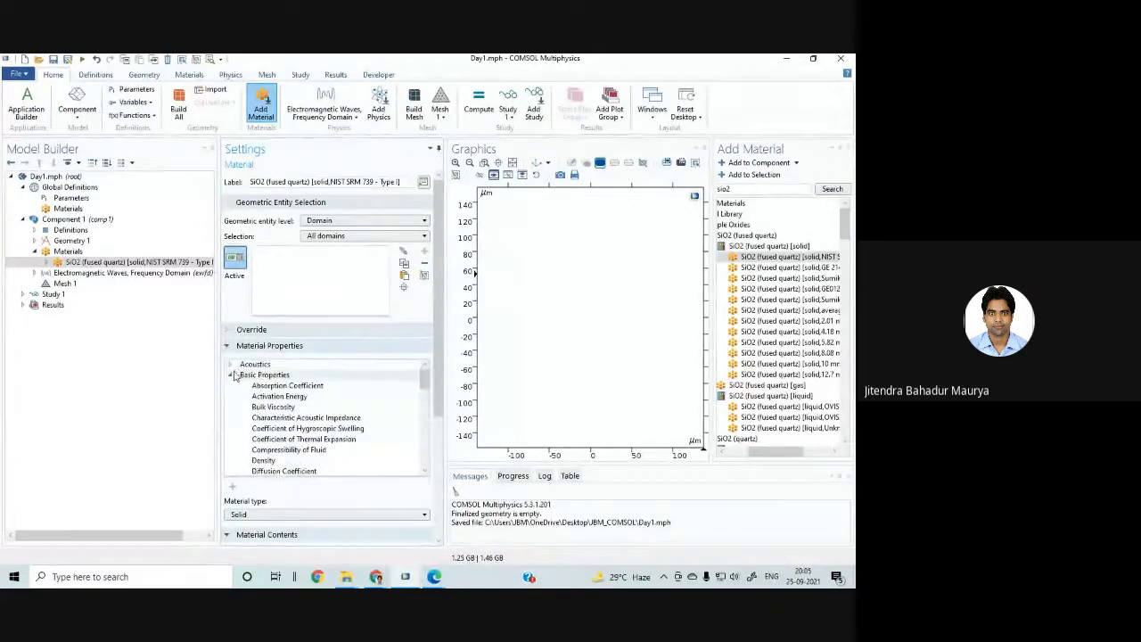
{"action": "left_click", "coordinate": [233, 376]}
{"action": "scroll", "coordinate": [233, 402], "scroll_direction": "down", "scroll_amount": 1}
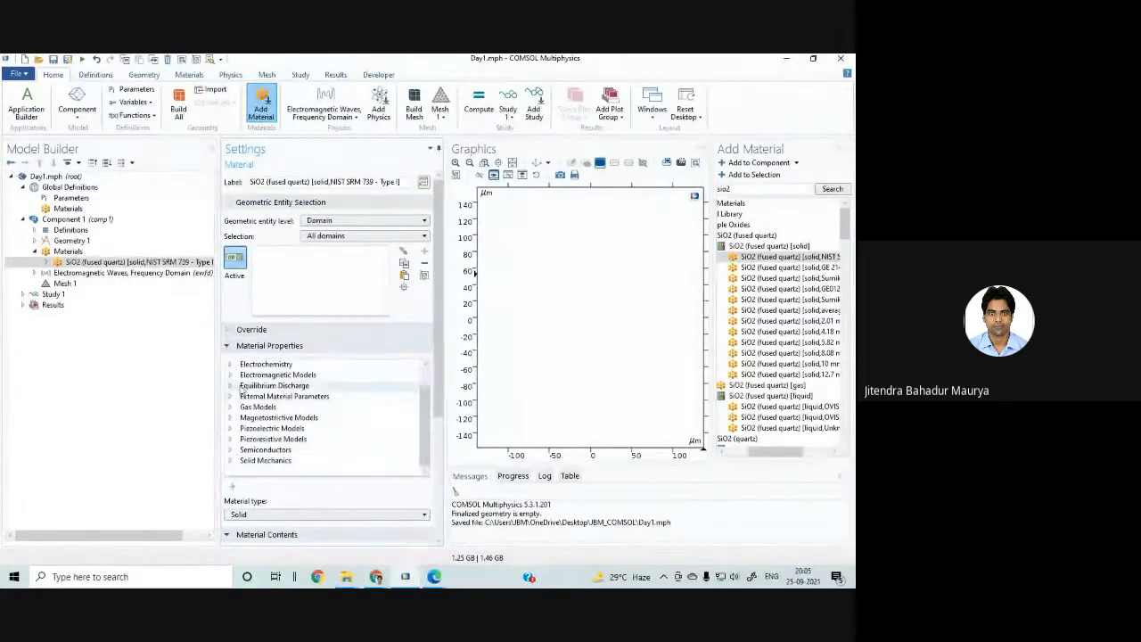
{"action": "left_click", "coordinate": [230, 461]}
{"action": "scroll", "coordinate": [267, 446], "scroll_direction": "down", "scroll_amount": 4}
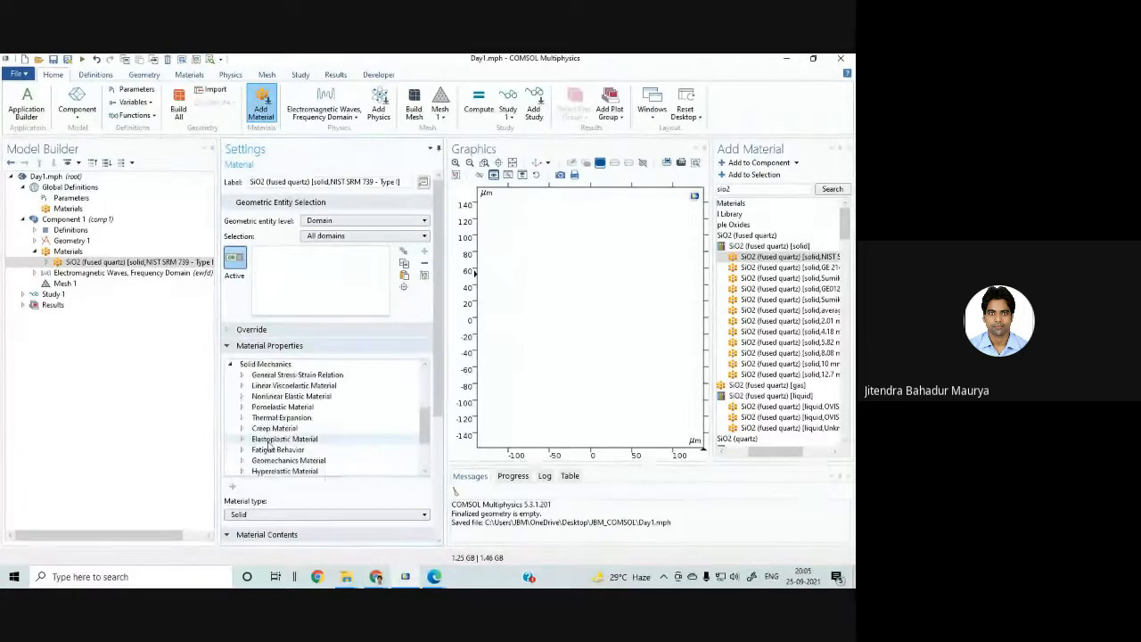
{"action": "scroll", "coordinate": [258, 446], "scroll_direction": "up", "scroll_amount": 4}
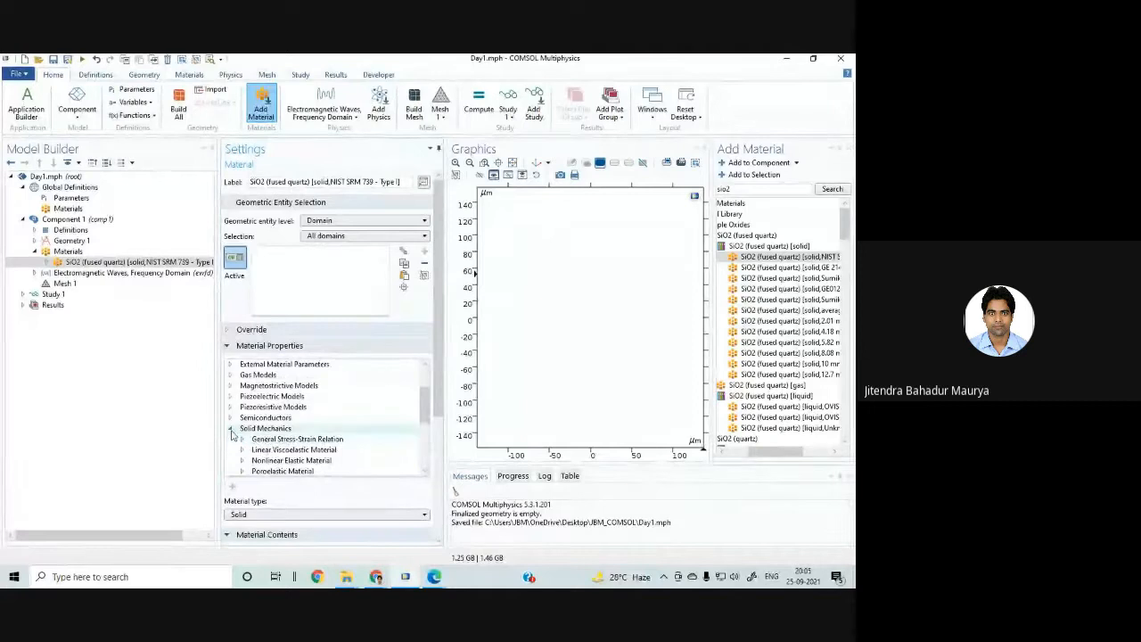
{"action": "left_click", "coordinate": [231, 429]}
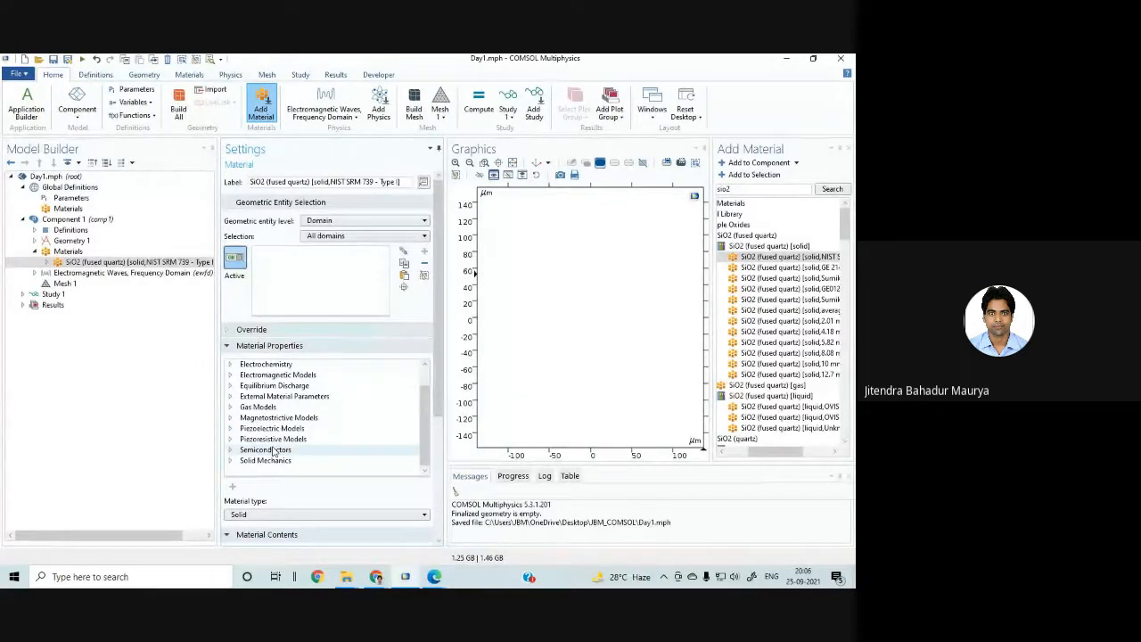
{"action": "scroll", "coordinate": [263, 433], "scroll_direction": "up", "scroll_amount": 1}
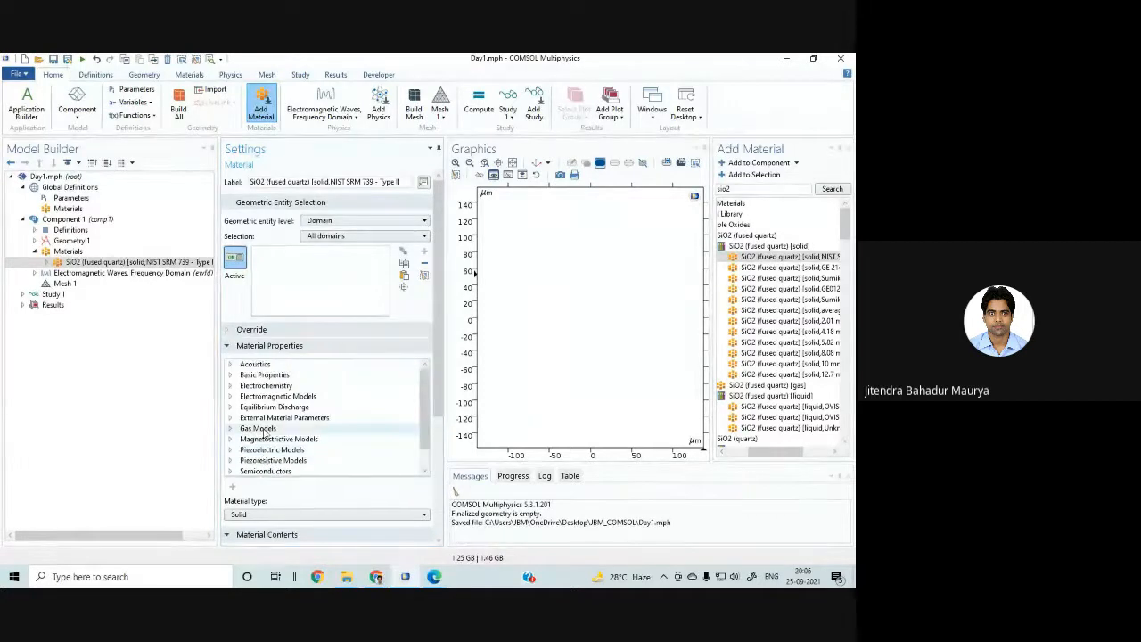
Step: Locate Relative Permittivity among the SiO2 material's basic properties and review the material's contents table
{"action": "left_click", "coordinate": [230, 375]}
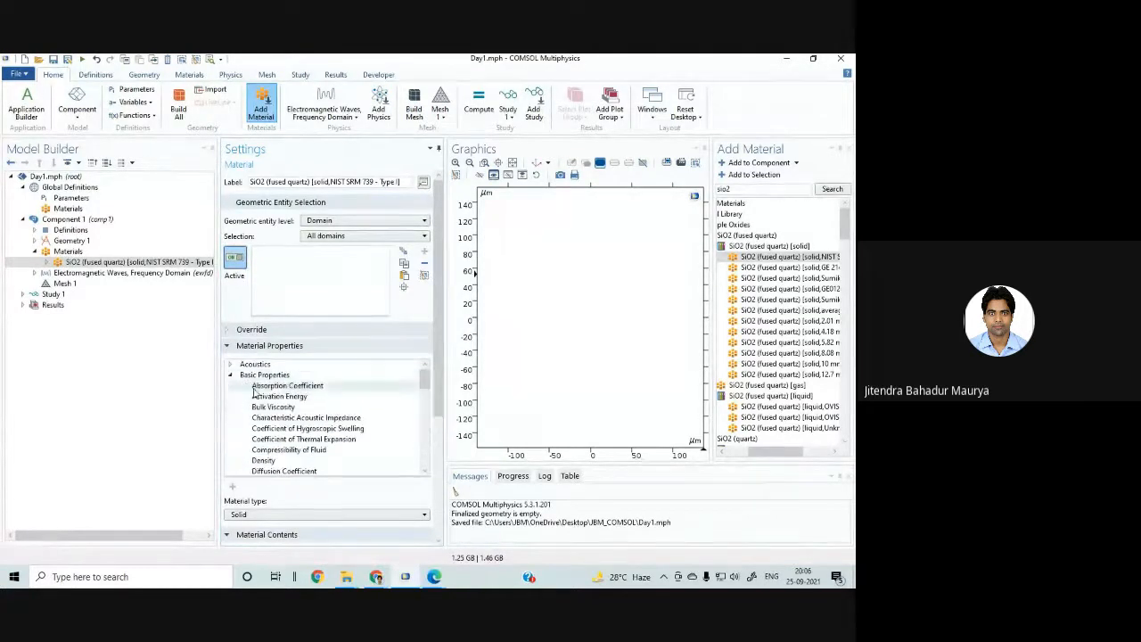
{"action": "scroll", "coordinate": [291, 409], "scroll_direction": "down", "scroll_amount": 5}
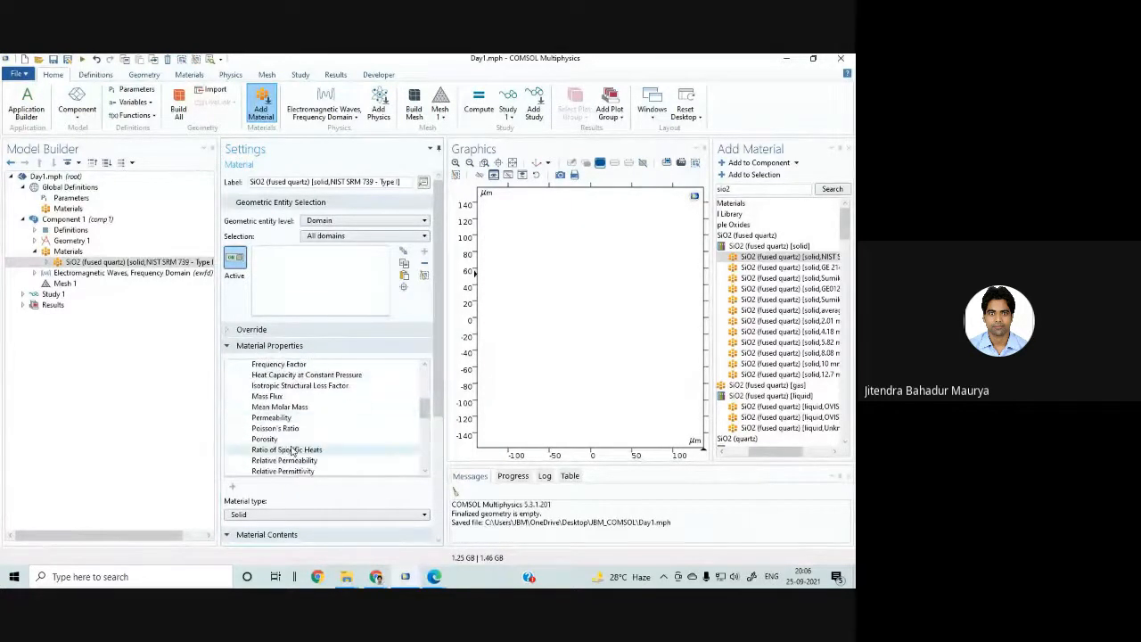
{"action": "scroll", "coordinate": [291, 450], "scroll_direction": "down", "scroll_amount": 2}
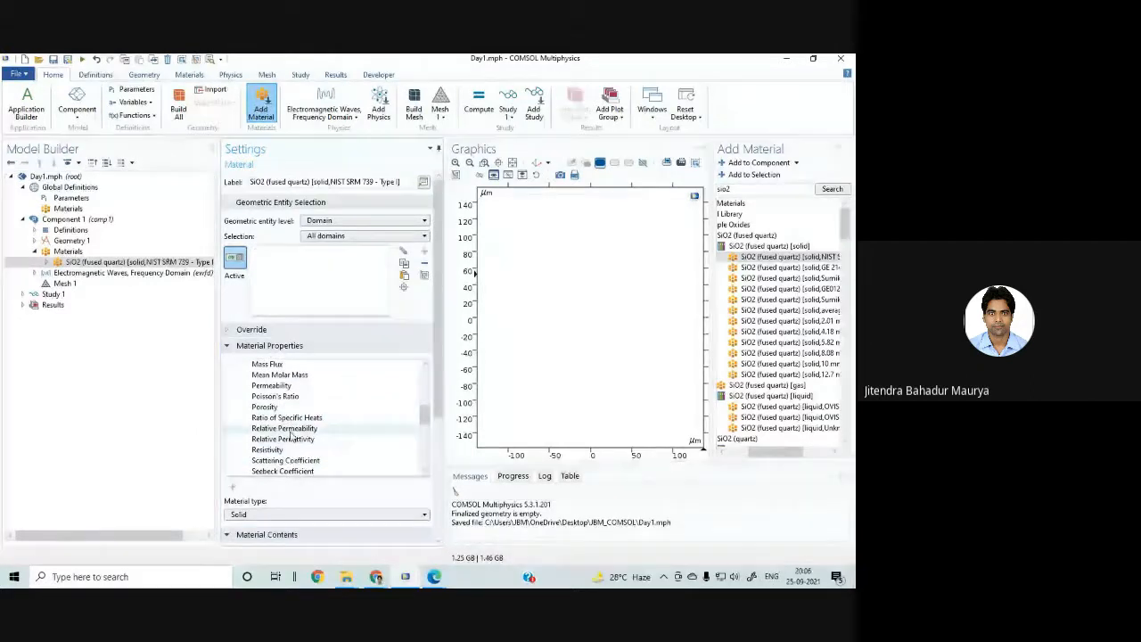
{"action": "left_click", "coordinate": [293, 440]}
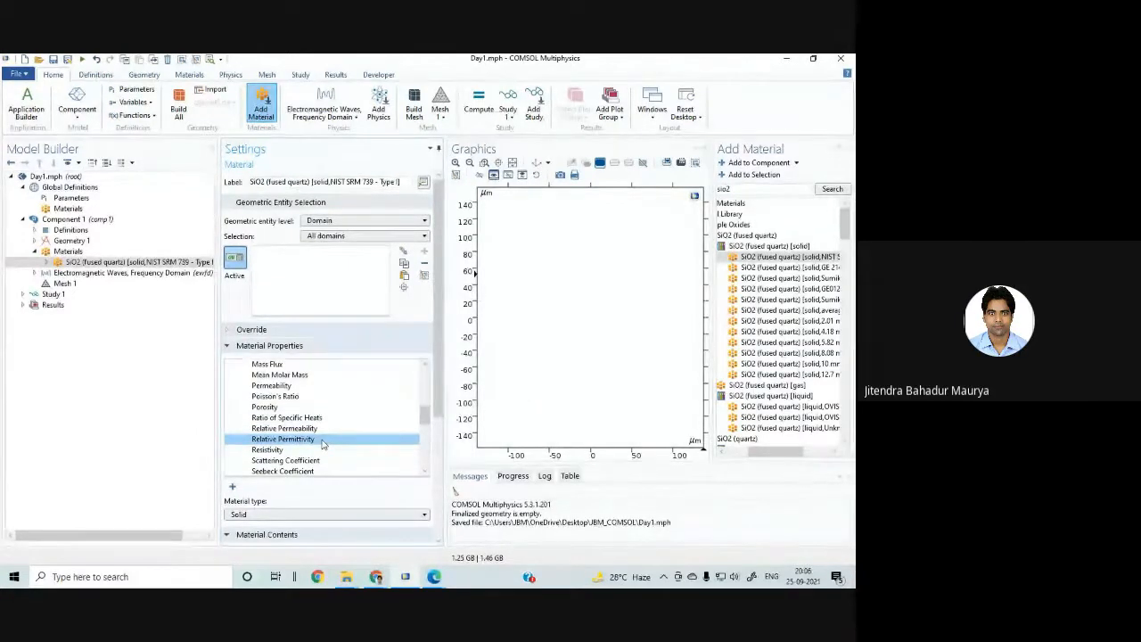
{"action": "left_click", "coordinate": [226, 346]}
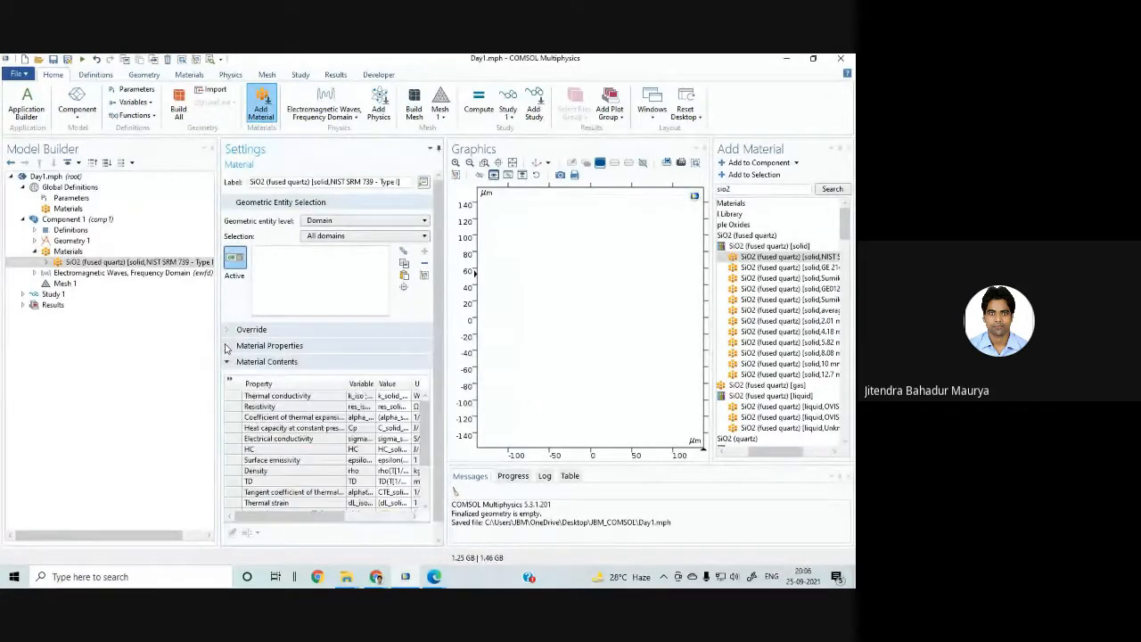
{"action": "left_click", "coordinate": [226, 347]}
{"action": "left_click", "coordinate": [226, 347]}
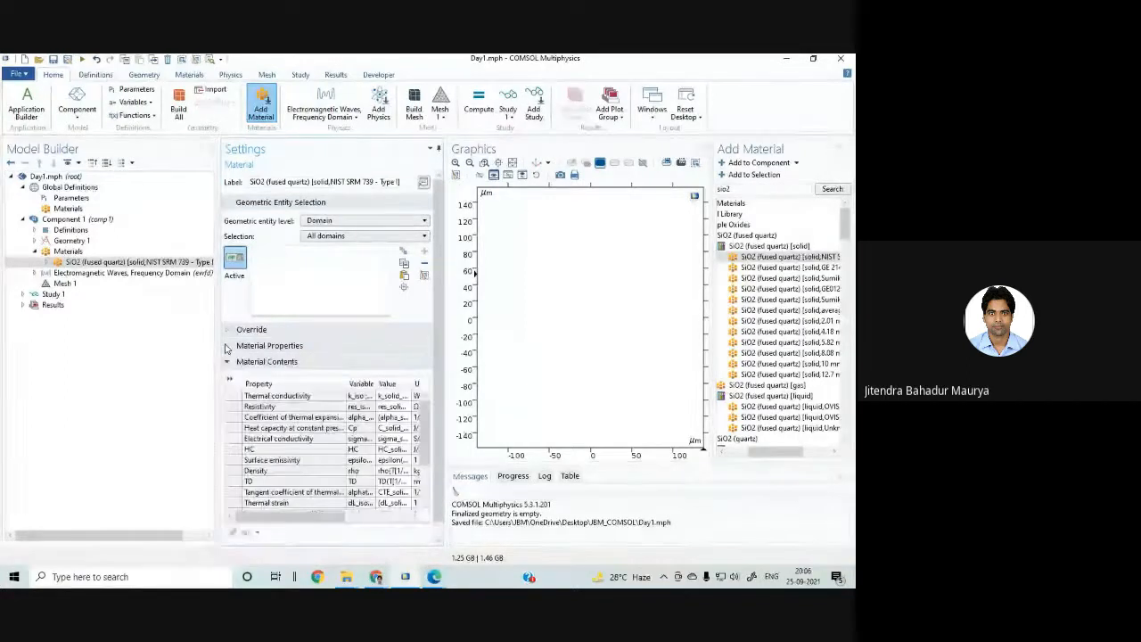
{"action": "scroll", "coordinate": [306, 470], "scroll_direction": "down", "scroll_amount": 1}
{"action": "scroll", "coordinate": [306, 471], "scroll_direction": "up", "scroll_amount": 1}
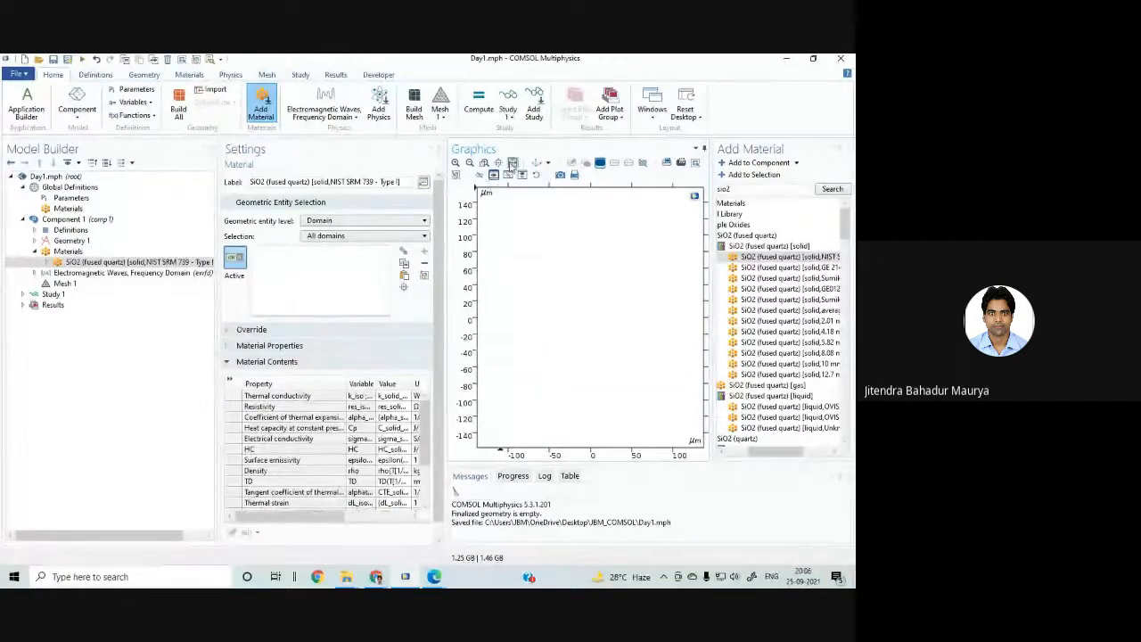
Step: Delete the SiO2 (fused quartz) material from Component 1
{"action": "left_click", "coordinate": [69, 264]}
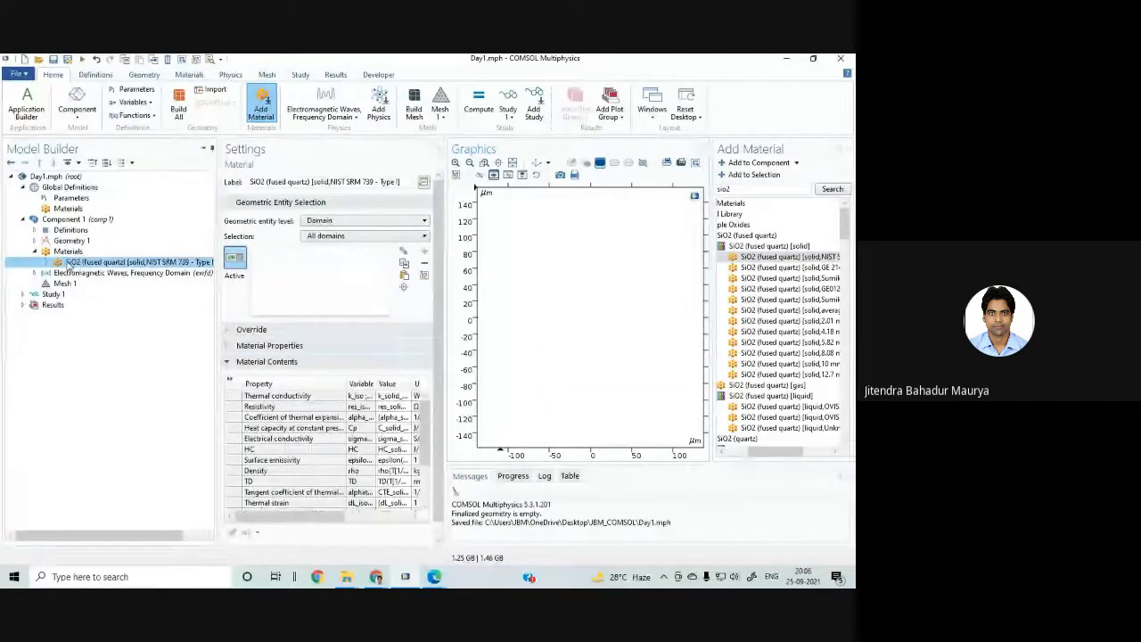
{"action": "right_click", "coordinate": [68, 263]}
{"action": "left_click", "coordinate": [98, 348]}
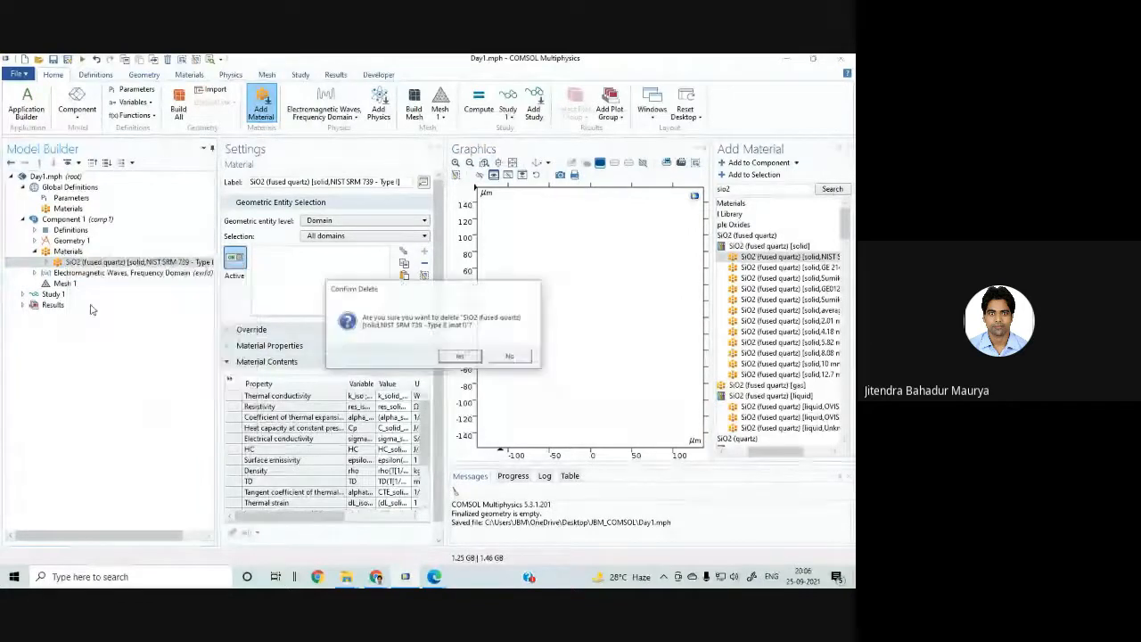
{"action": "left_click", "coordinate": [459, 356]}
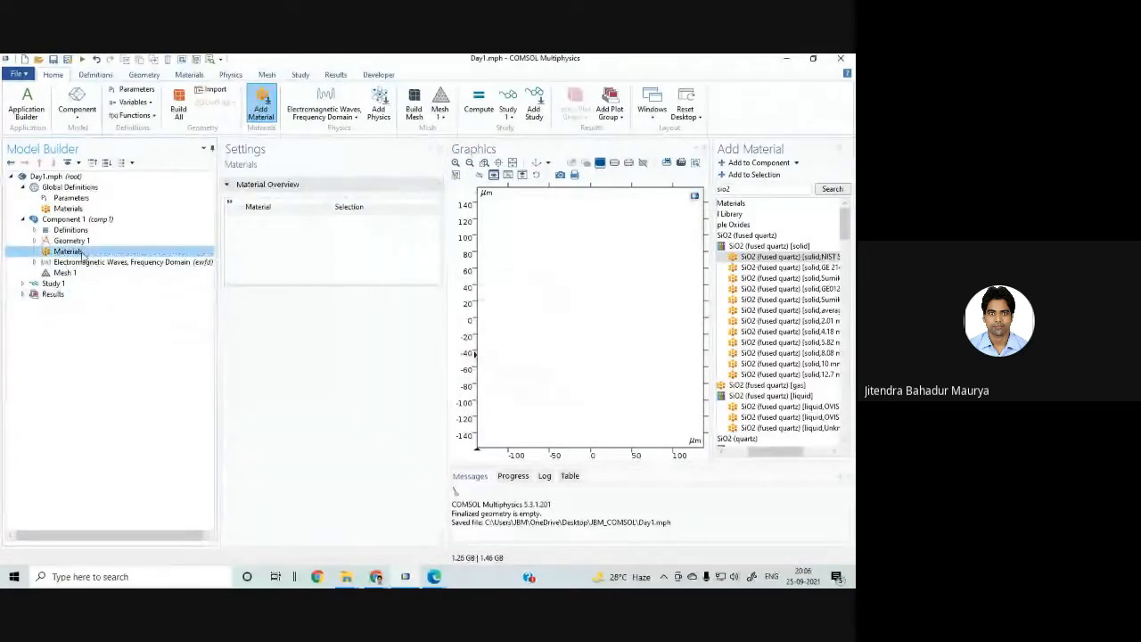
Step: Add a blank material to Component 1's materials
{"action": "right_click", "coordinate": [83, 255]}
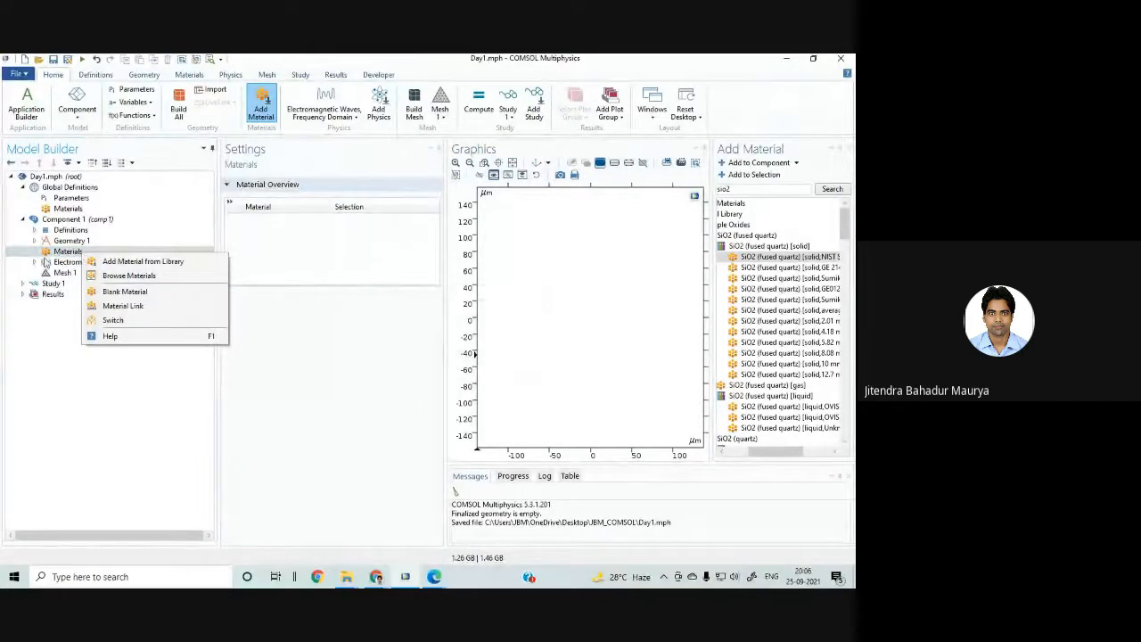
{"action": "left_click", "coordinate": [59, 209]}
{"action": "left_click", "coordinate": [63, 251]}
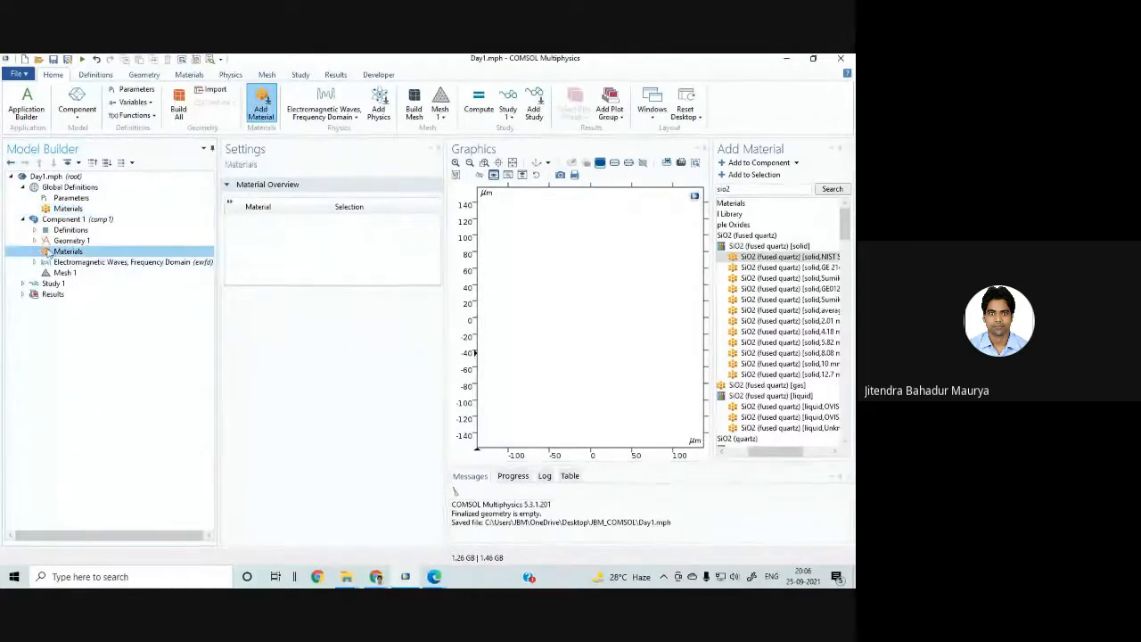
{"action": "right_click", "coordinate": [48, 253]}
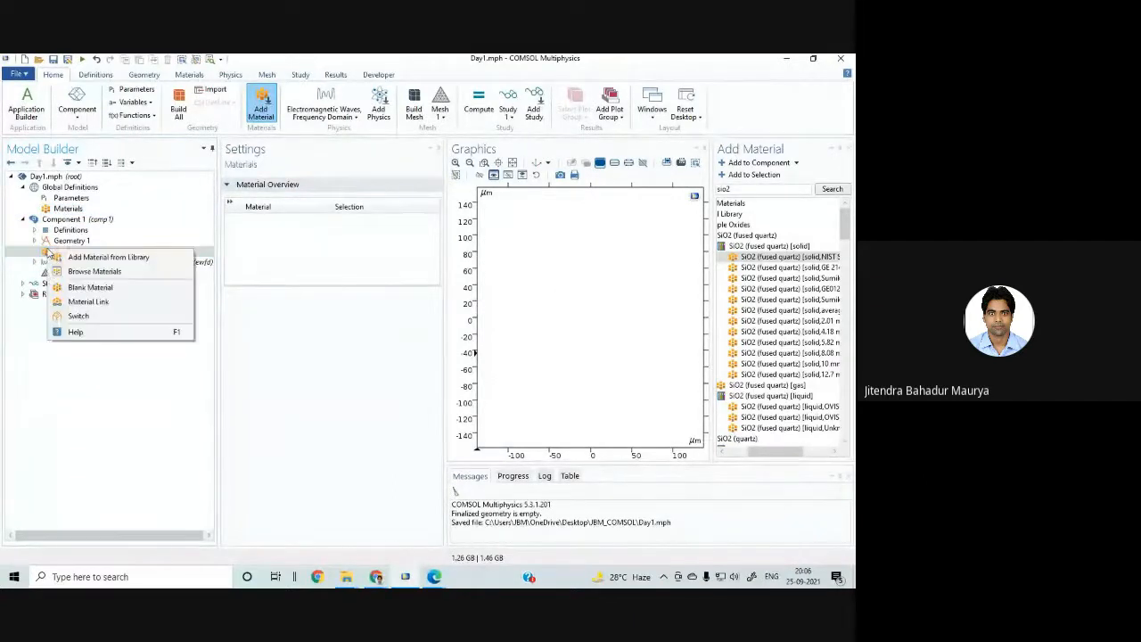
{"action": "left_click", "coordinate": [103, 286]}
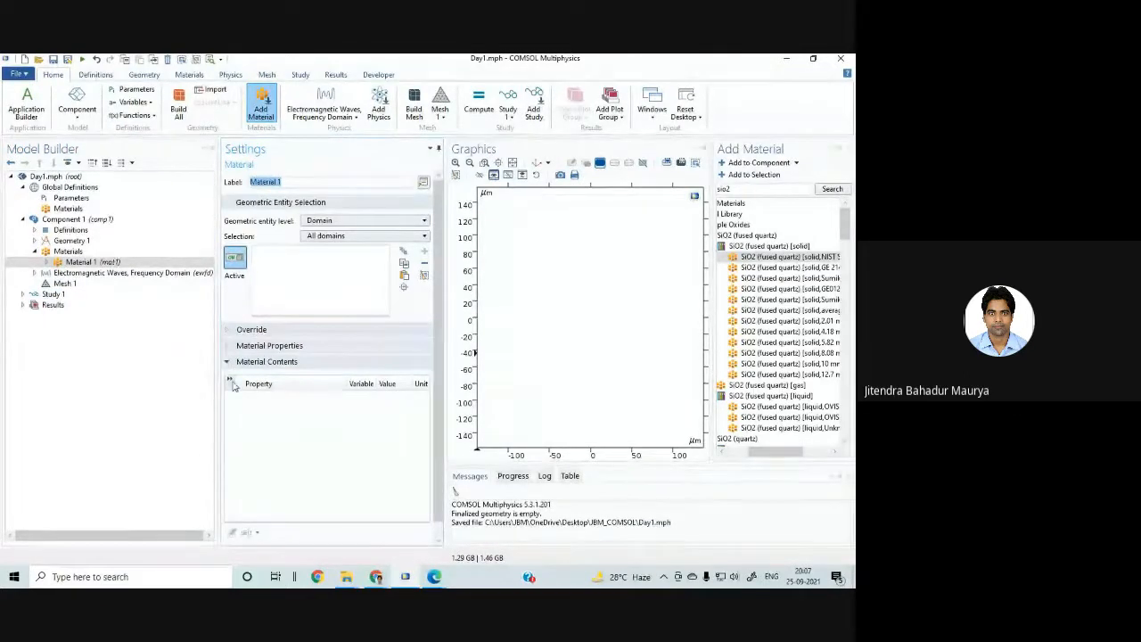
Step: Select Relative Permittivity in the basic property list of the blank material
{"action": "left_click", "coordinate": [229, 347]}
{"action": "scroll", "coordinate": [289, 419], "scroll_direction": "down", "scroll_amount": 1}
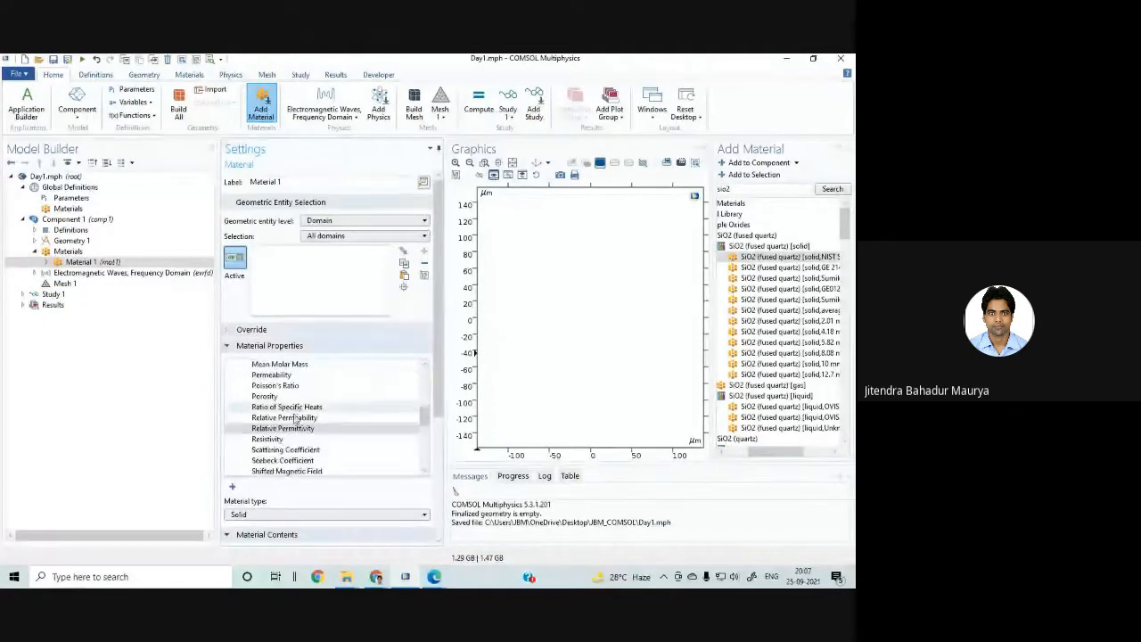
{"action": "left_click", "coordinate": [295, 429]}
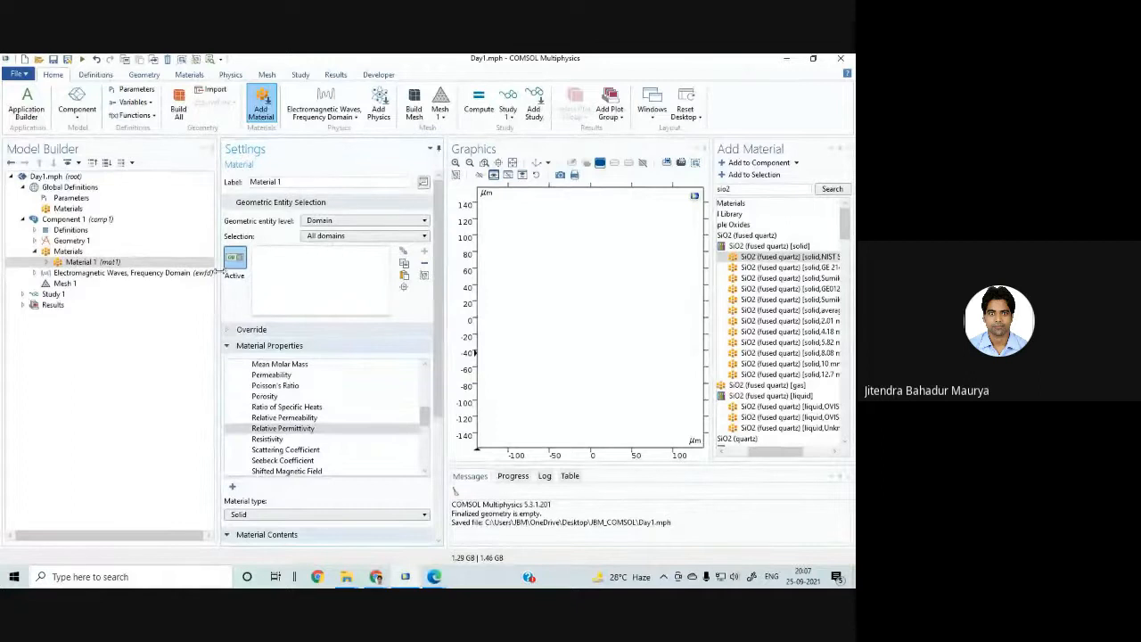
Step: Add a user-defined property group to Material 1 and show the settings of its Basic group
{"action": "left_click", "coordinate": [78, 263]}
{"action": "right_click", "coordinate": [80, 266]}
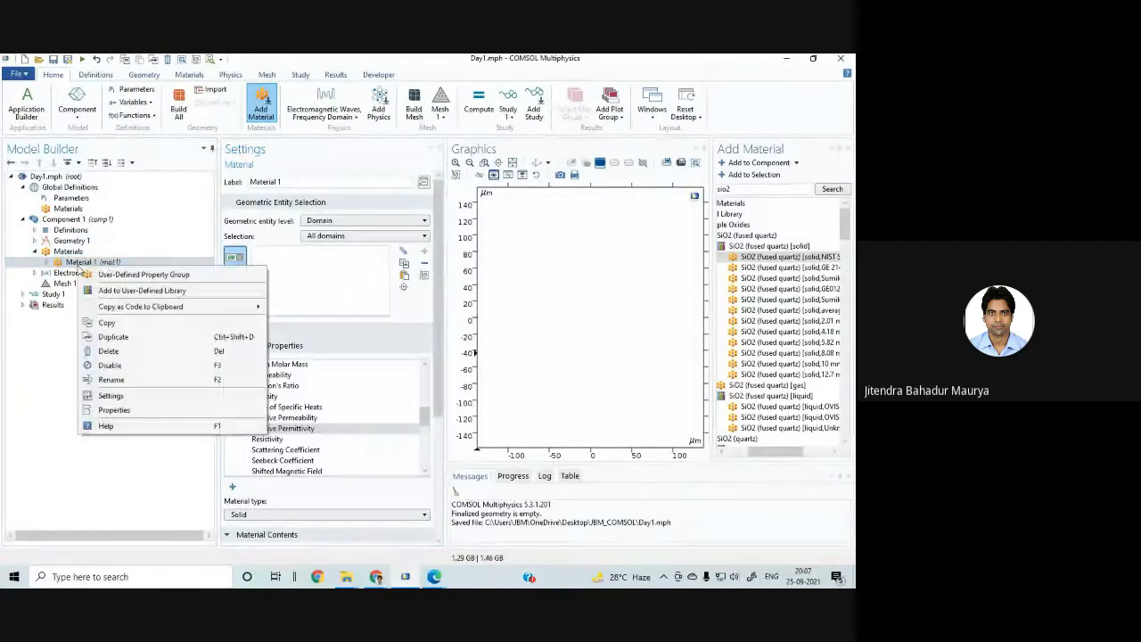
{"action": "left_click", "coordinate": [137, 275]}
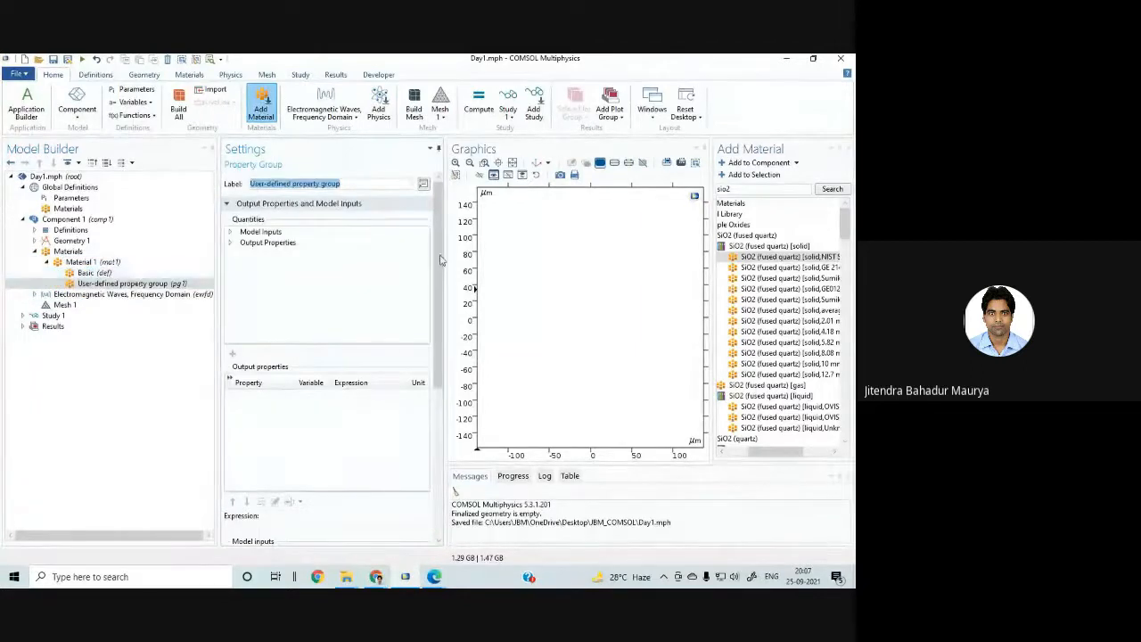
{"action": "left_click", "coordinate": [91, 276]}
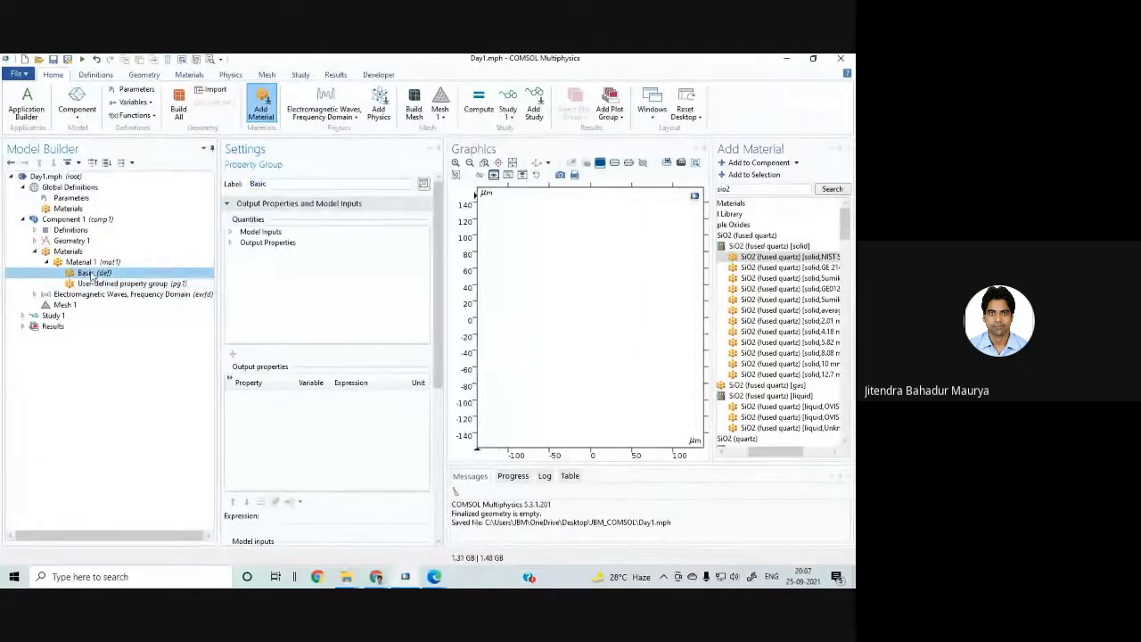
Step: Delete Material 1 together with its property groups
{"action": "right_click", "coordinate": [86, 262]}
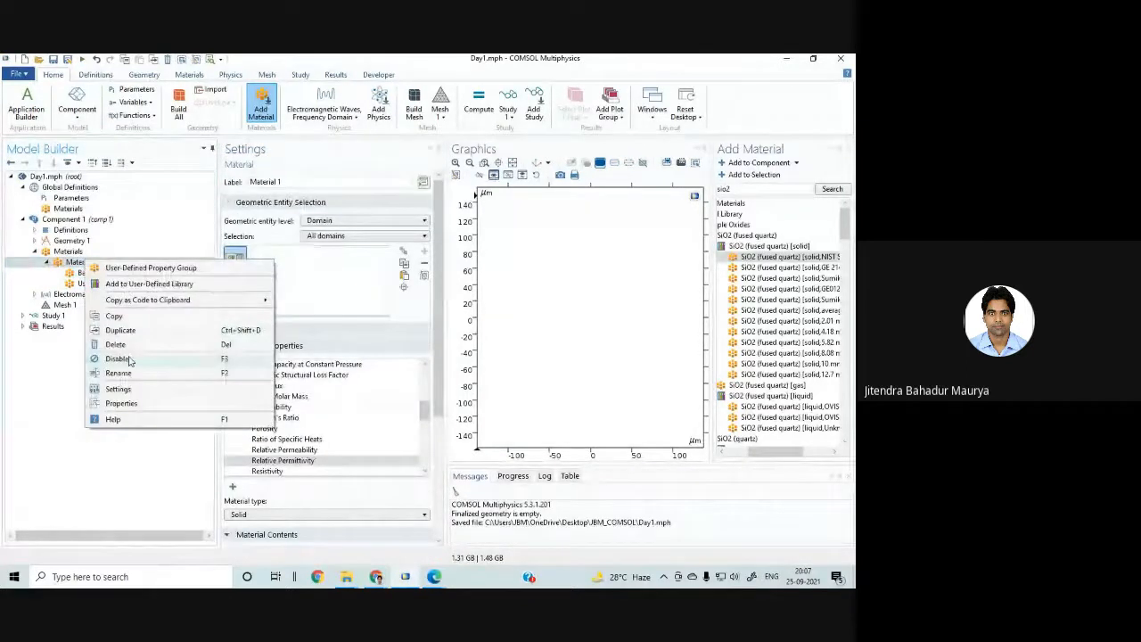
{"action": "left_click", "coordinate": [170, 345]}
{"action": "left_click", "coordinate": [458, 357]}
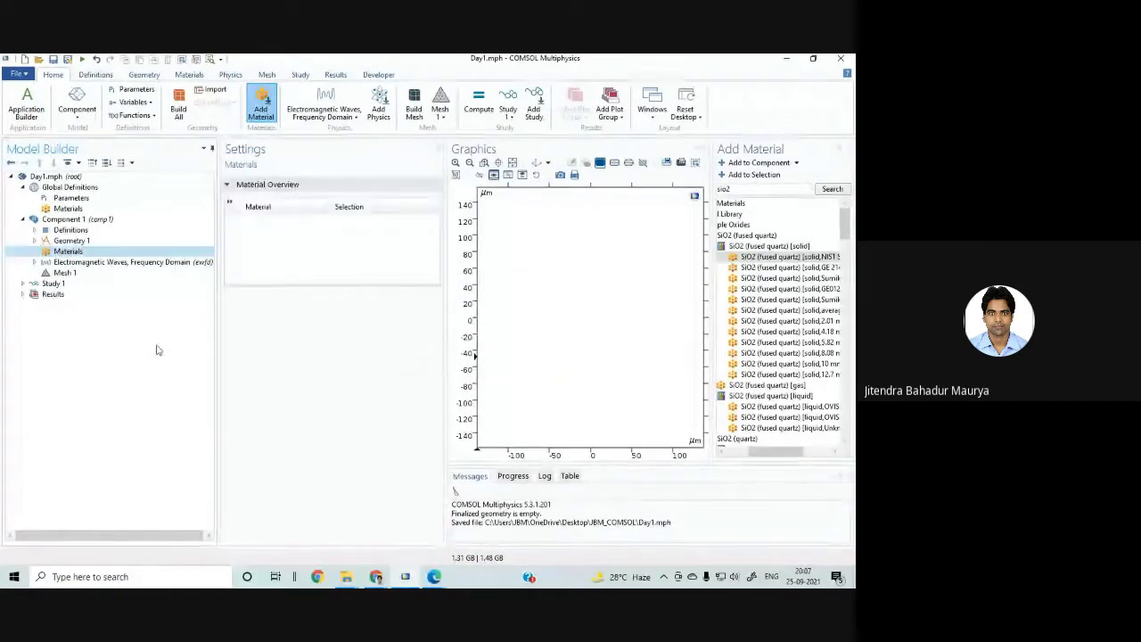
{"action": "right_click", "coordinate": [50, 252]}
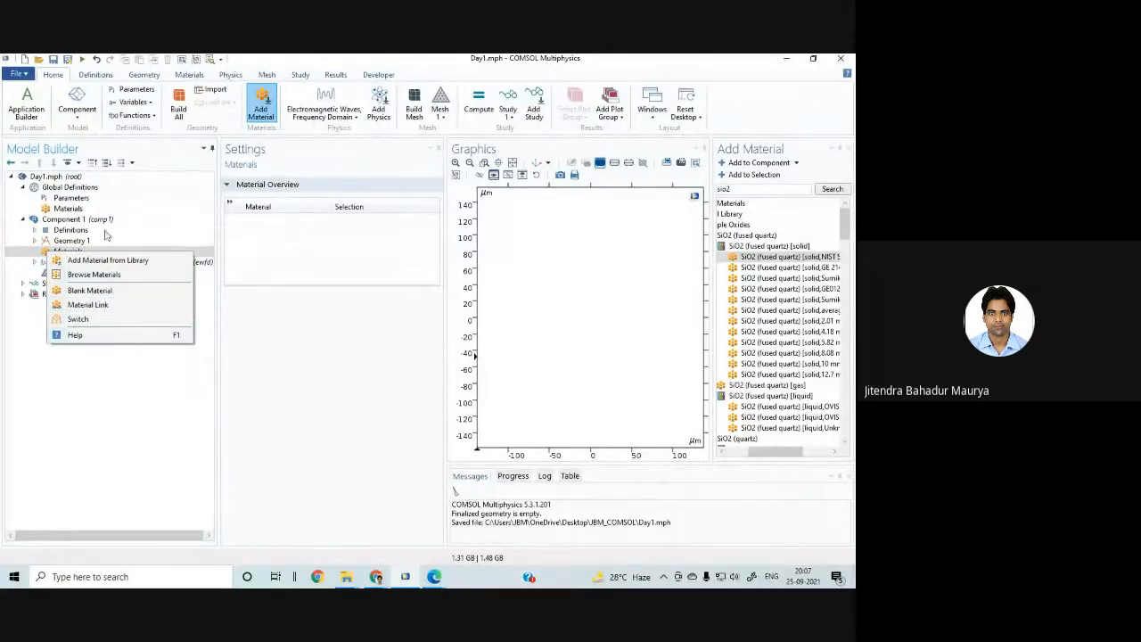
{"action": "left_click", "coordinate": [71, 219]}
{"action": "right_click", "coordinate": [72, 220]}
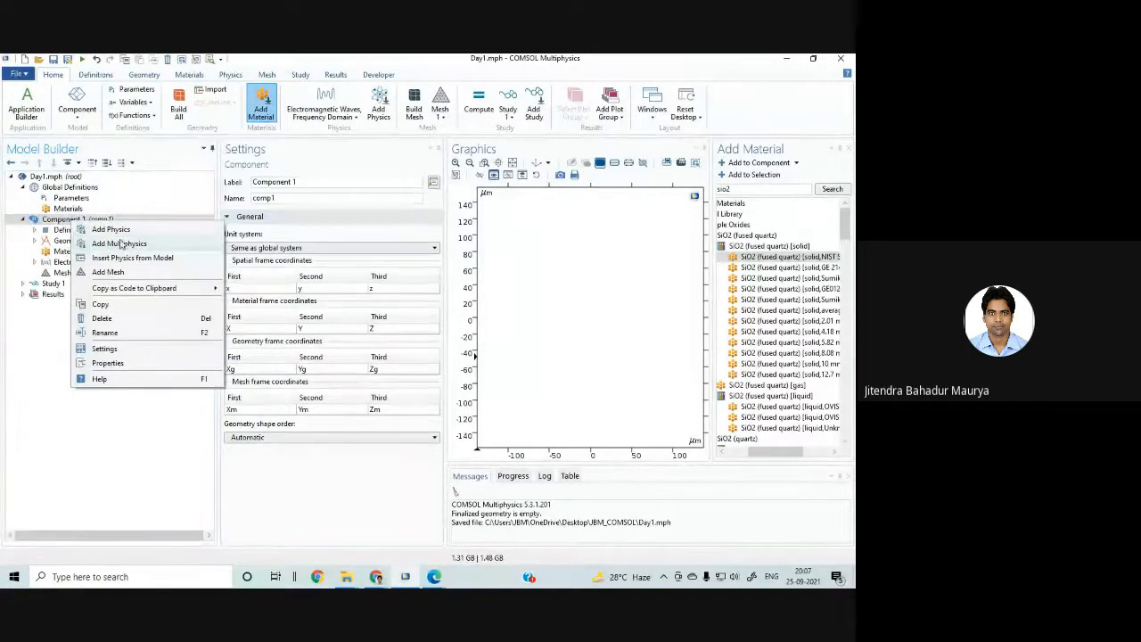
{"action": "left_click", "coordinate": [93, 429]}
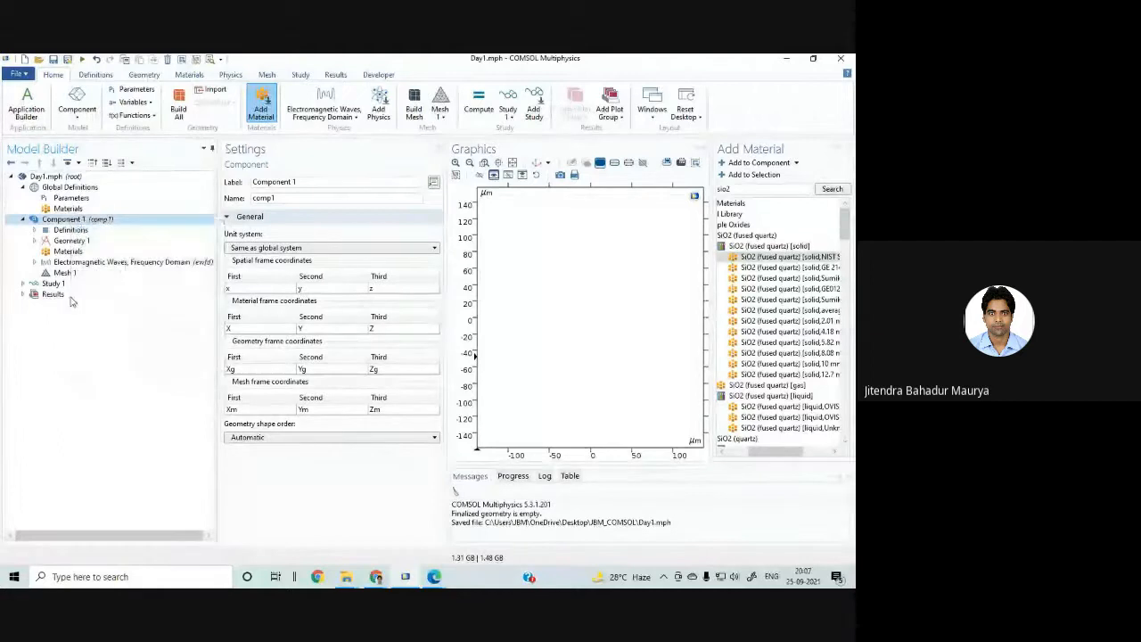
Step: Add a new blank material under Component 1 and display Geometry 1 in the graphics view
{"action": "left_click", "coordinate": [67, 252]}
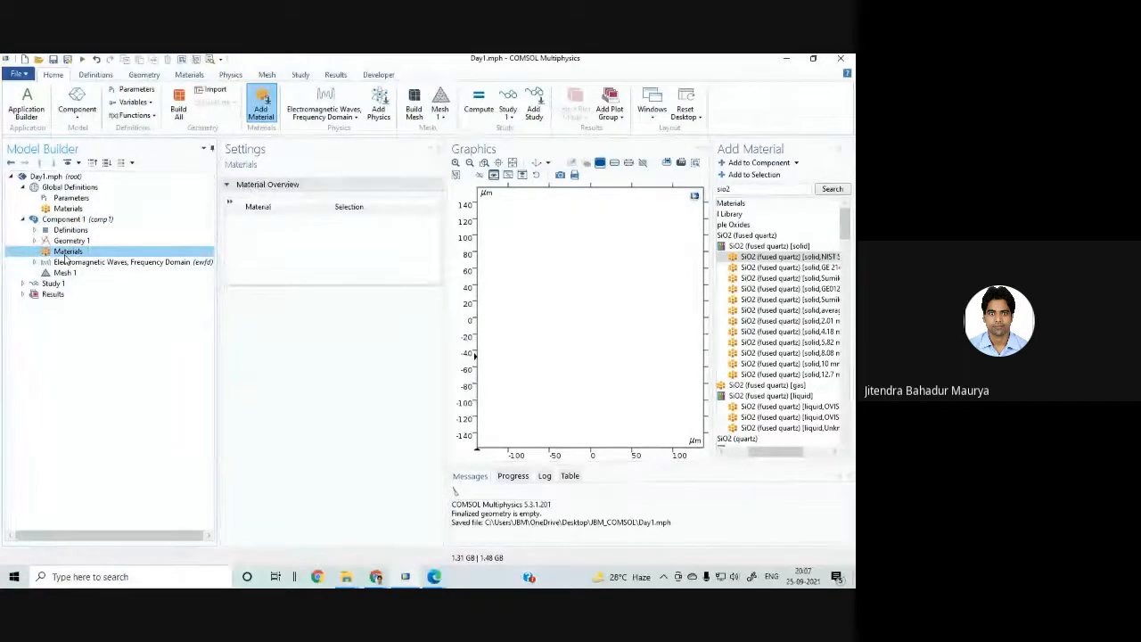
{"action": "right_click", "coordinate": [66, 253]}
{"action": "left_click", "coordinate": [106, 294]}
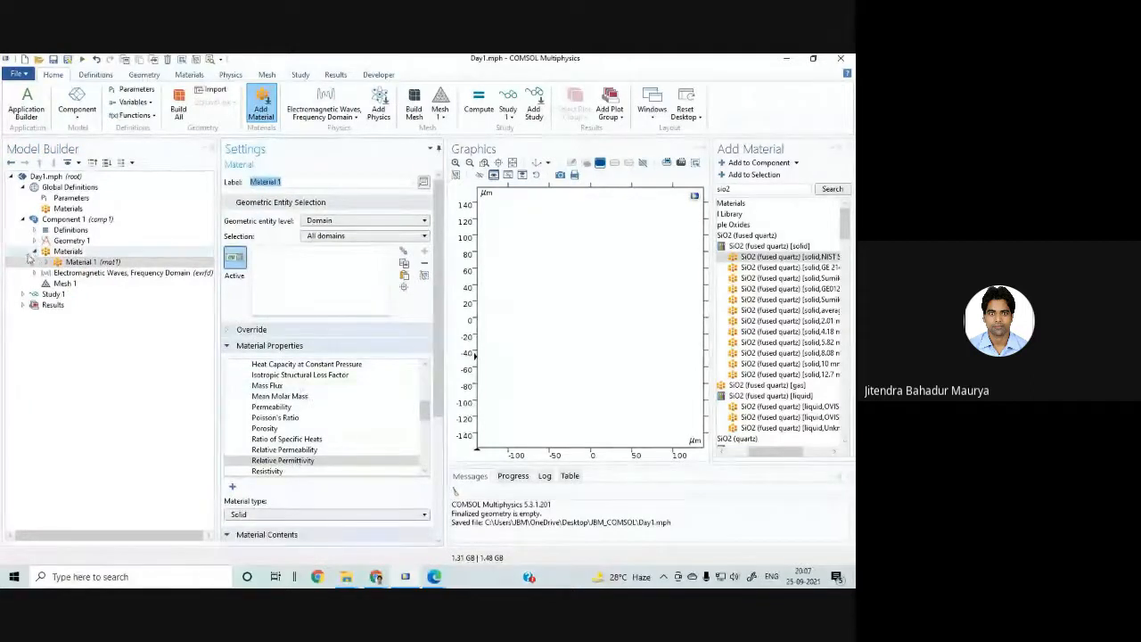
{"action": "left_click", "coordinate": [70, 241]}
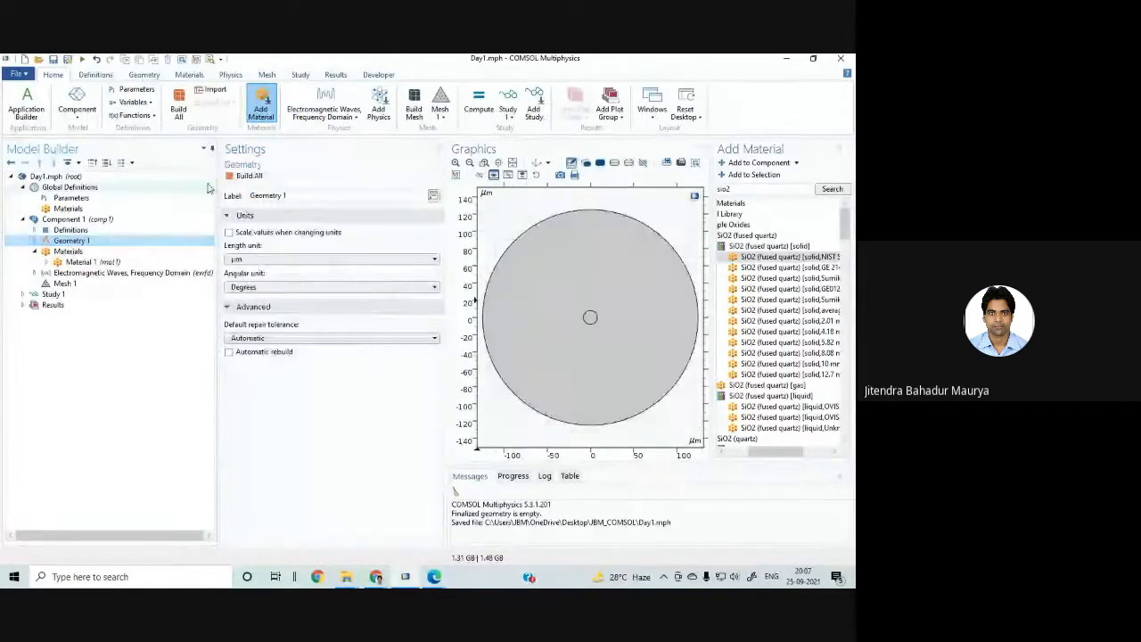
Step: Build all objects of Geometry 1 and compare the settings of Material 1 with those of the geometry
{"action": "left_click", "coordinate": [247, 176]}
{"action": "left_click", "coordinate": [87, 262]}
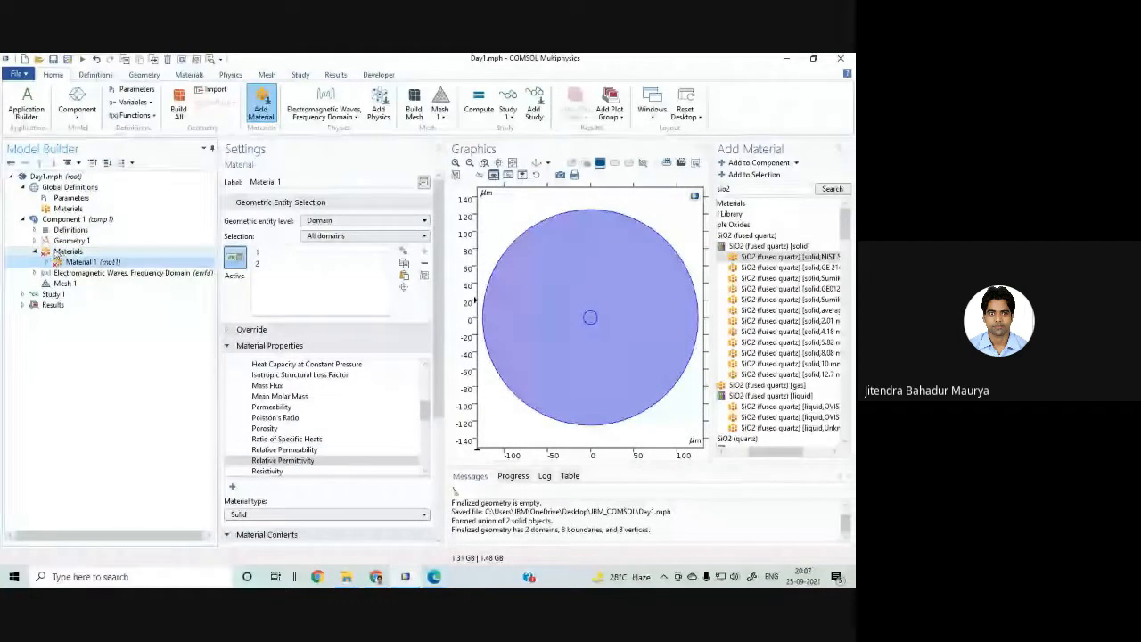
{"action": "left_click", "coordinate": [70, 241]}
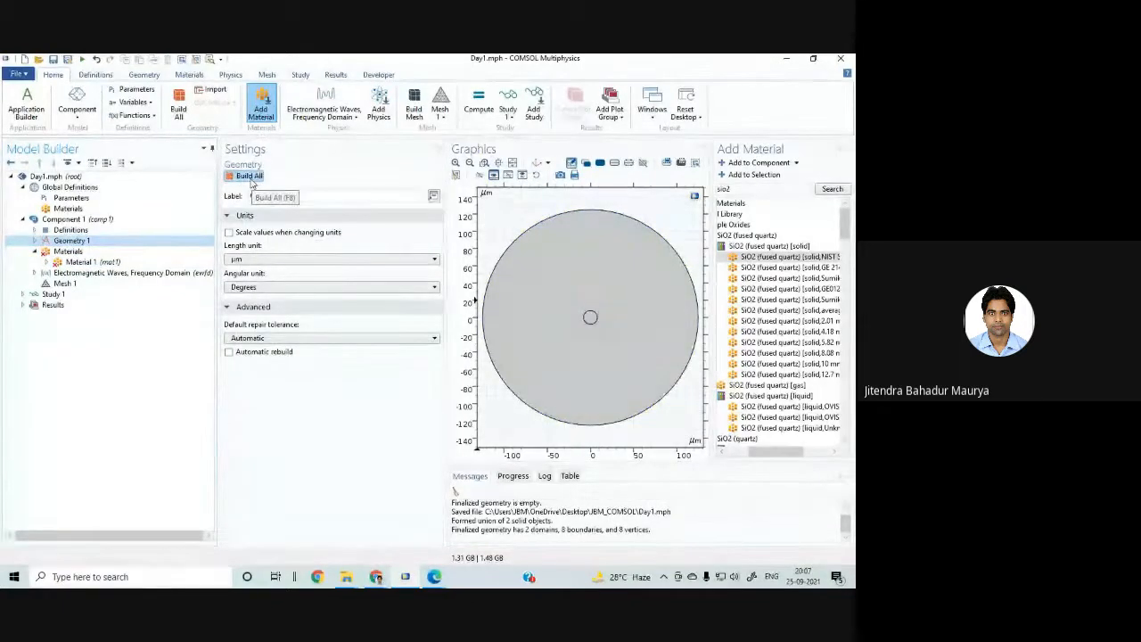
Step: Delete Material 1 from the materials of Component 1
{"action": "left_click", "coordinate": [69, 263]}
{"action": "right_click", "coordinate": [69, 263]}
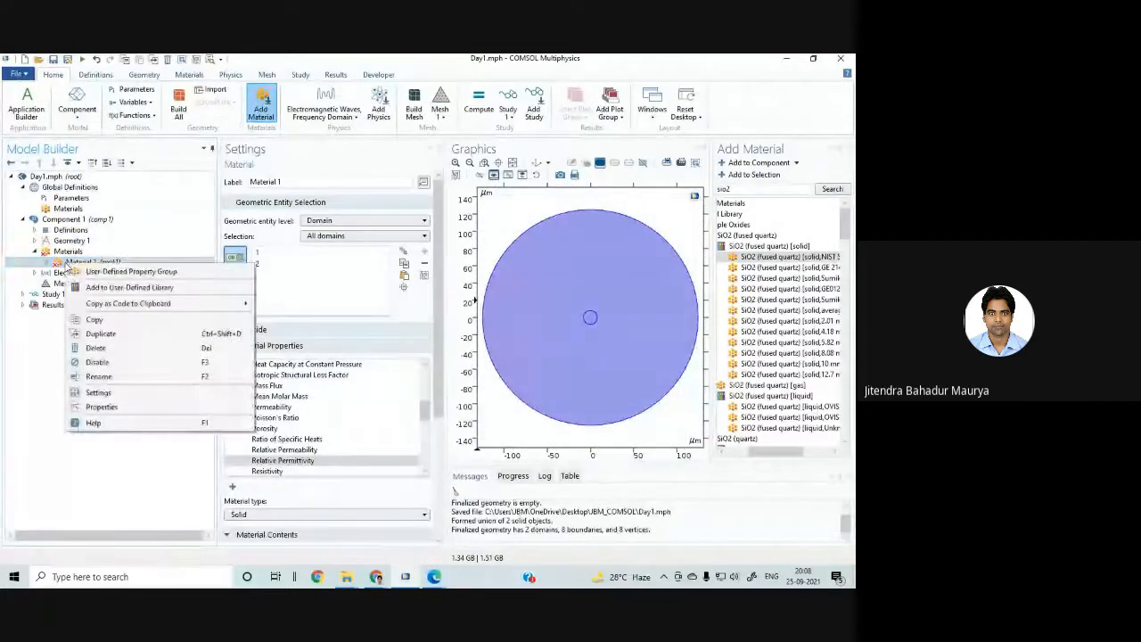
{"action": "left_click", "coordinate": [89, 349]}
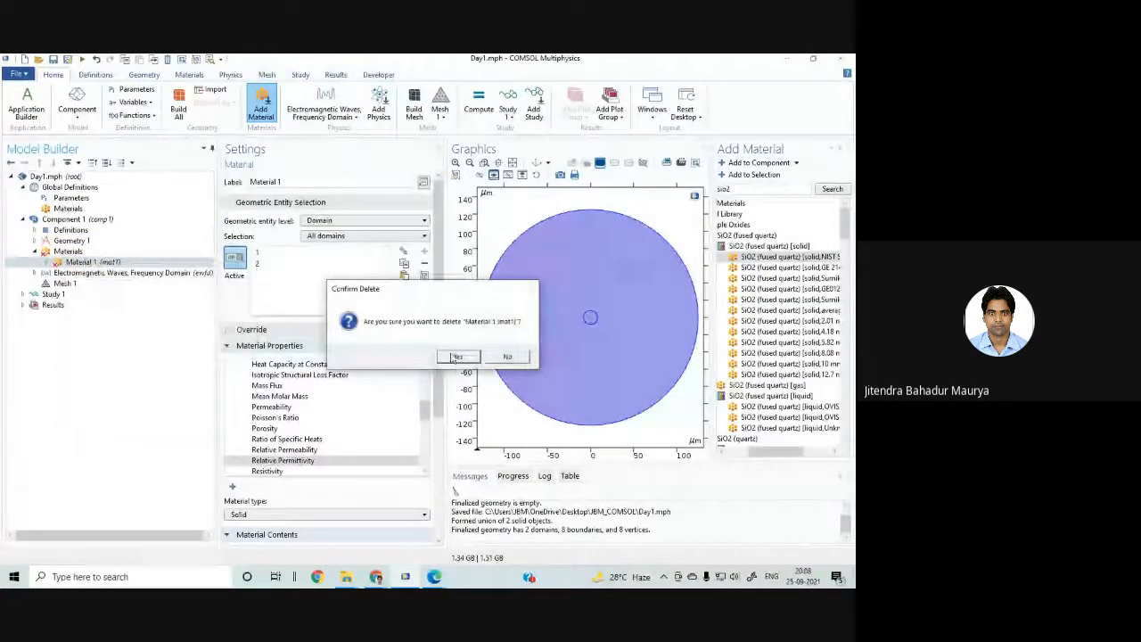
{"action": "left_click", "coordinate": [455, 357]}
Step: Add a blank material to Component 1 and collapse its Basic Properties group and Material Properties section
{"action": "right_click", "coordinate": [69, 254]}
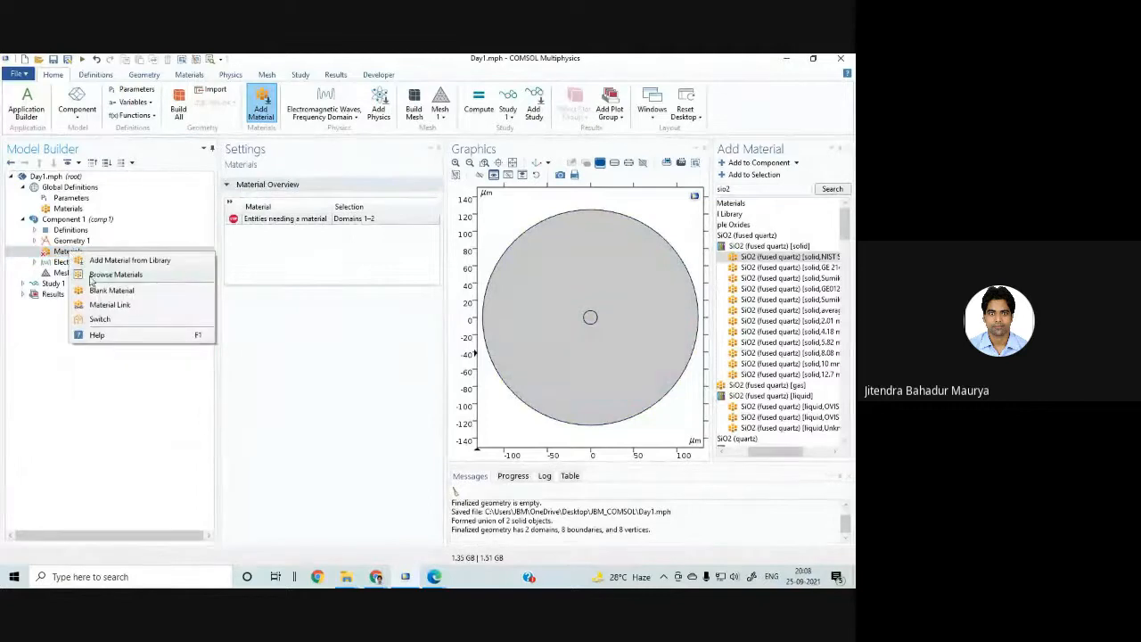
{"action": "left_click", "coordinate": [108, 295]}
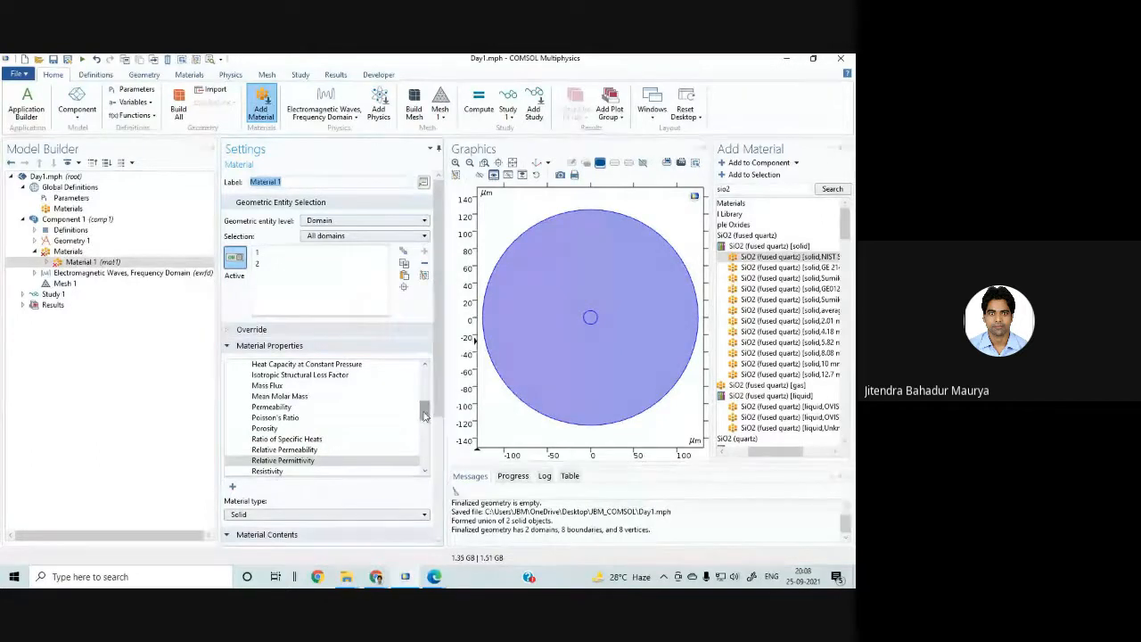
{"action": "scroll", "coordinate": [285, 410], "scroll_direction": "up", "scroll_amount": 6}
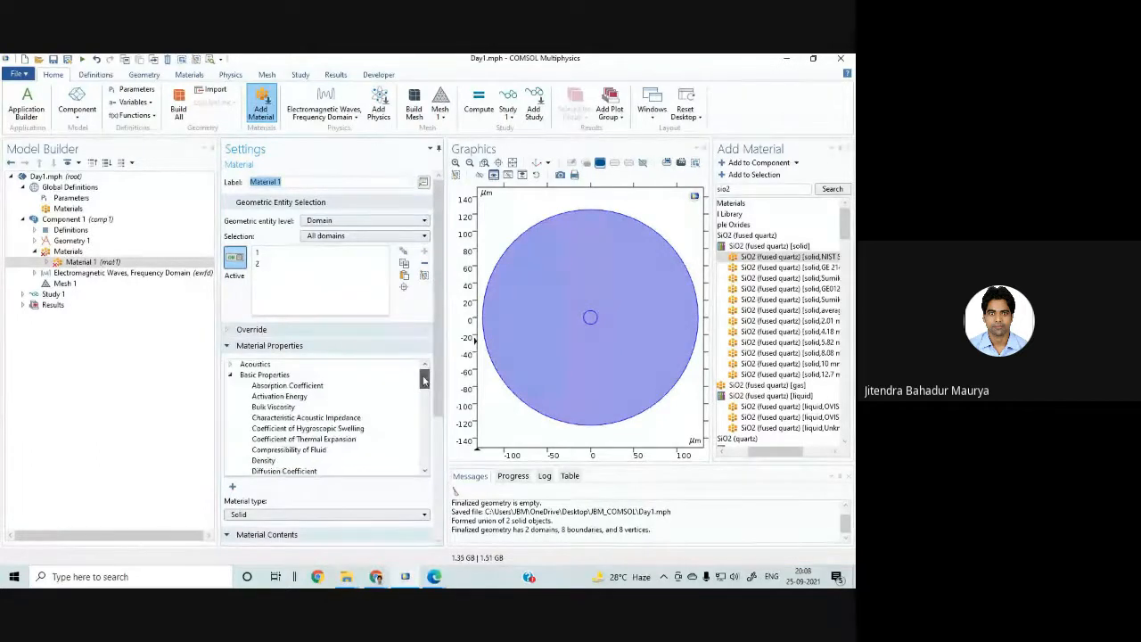
{"action": "left_click", "coordinate": [230, 375]}
{"action": "left_click", "coordinate": [227, 346]}
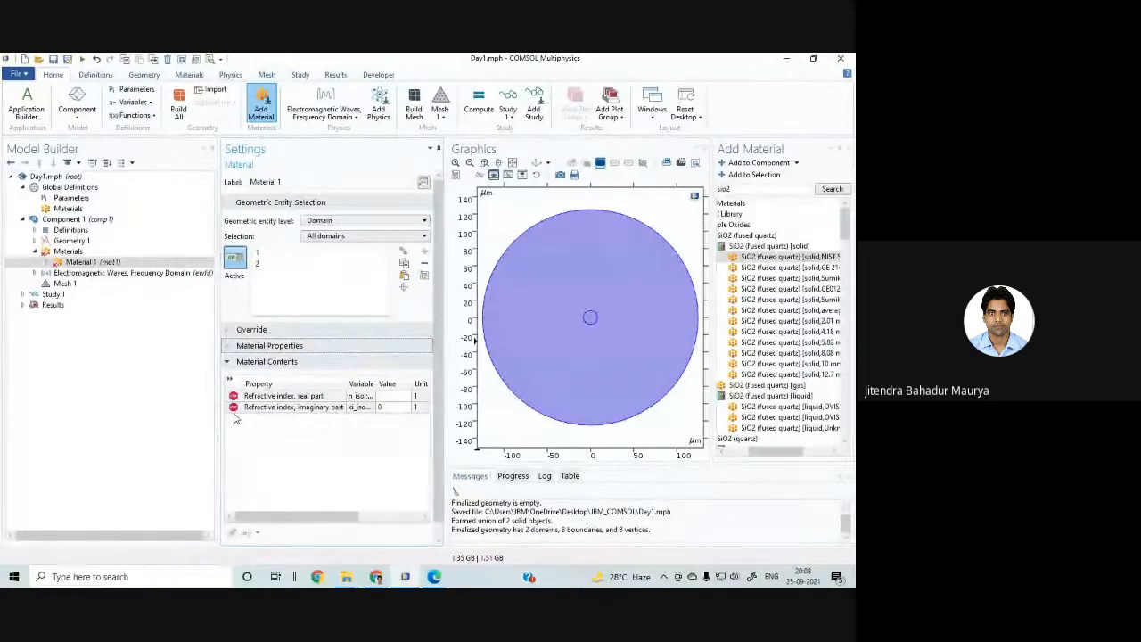
Step: Delete the newly added blank material, Material 1, from Component 1
{"action": "left_click", "coordinate": [106, 262]}
{"action": "left_click", "coordinate": [72, 263]}
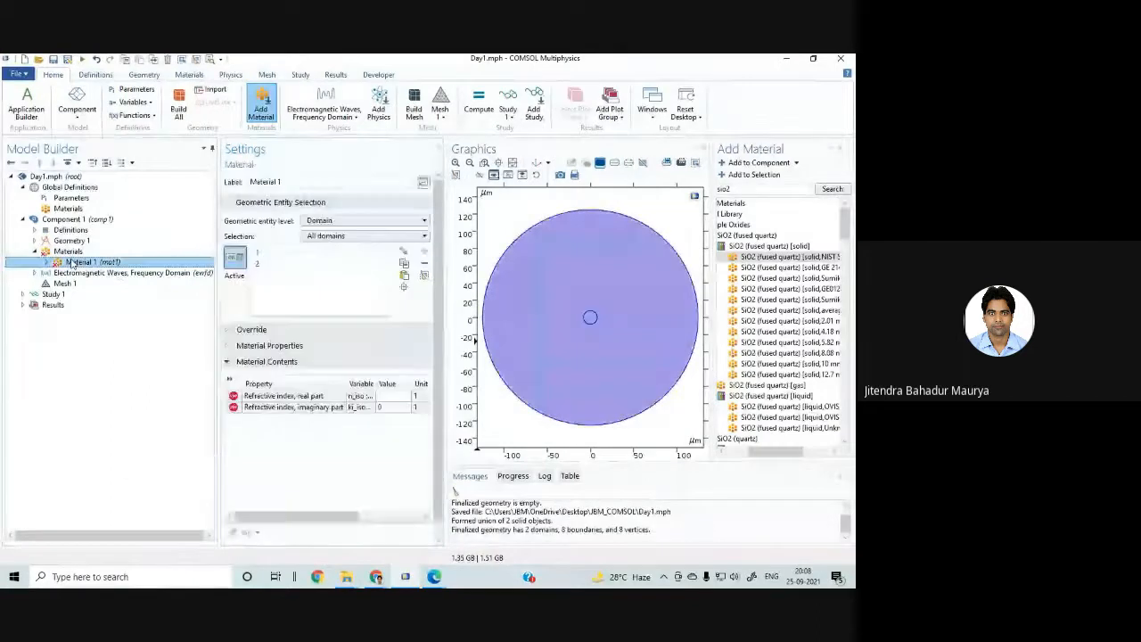
{"action": "left_click", "coordinate": [72, 263]}
{"action": "right_click", "coordinate": [72, 262]}
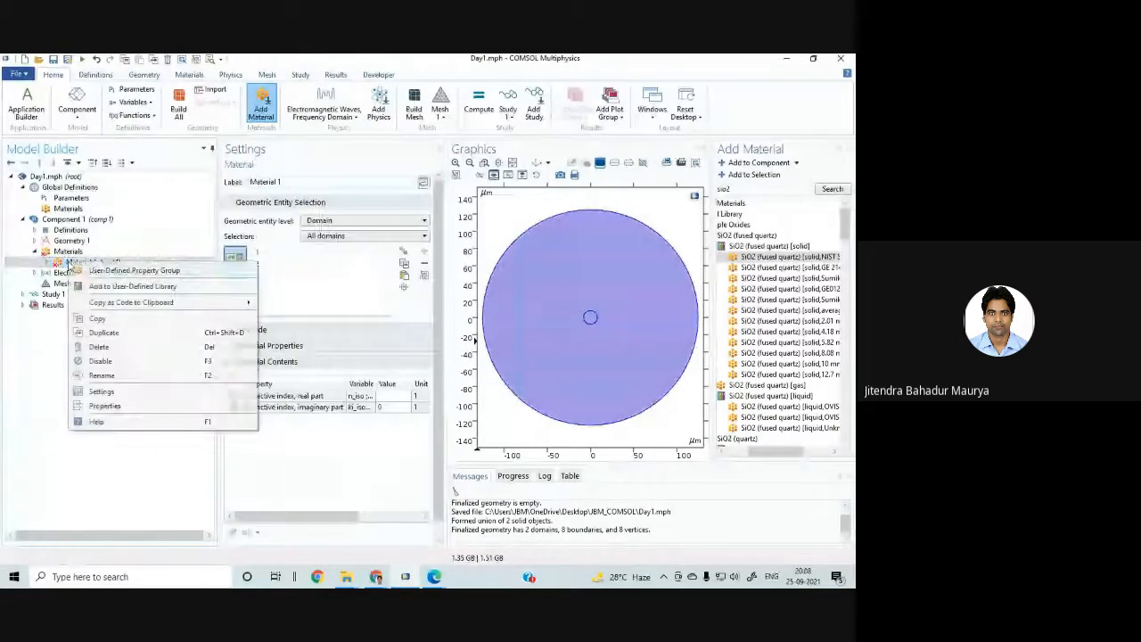
{"action": "left_click", "coordinate": [99, 334]}
{"action": "left_click", "coordinate": [455, 356]}
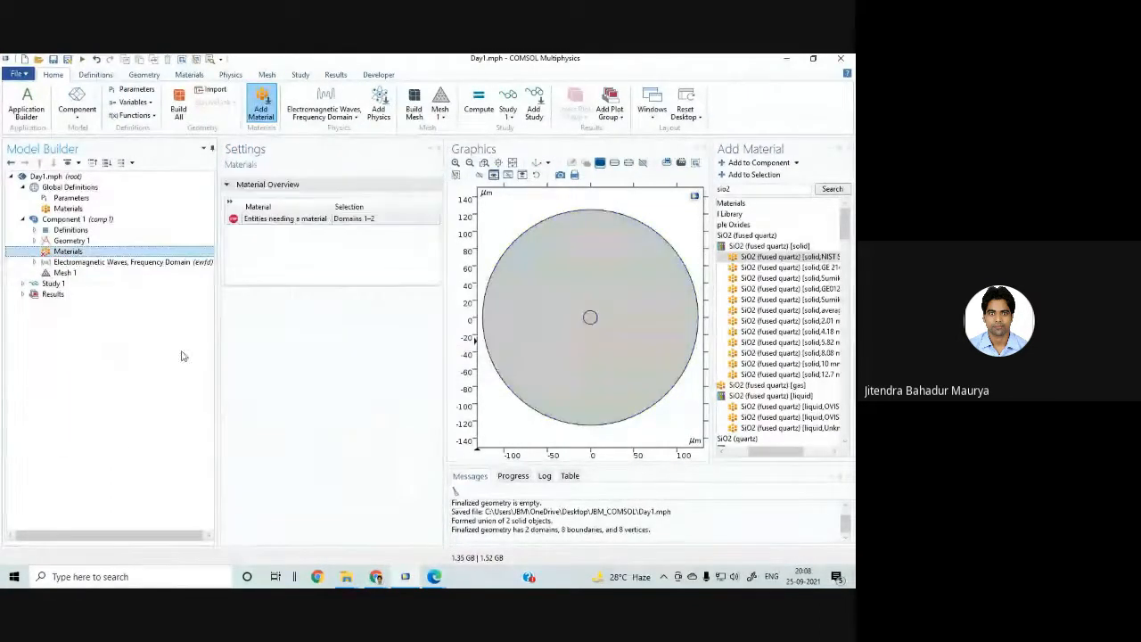
Step: Add another blank material under the Materials node of Component 1
{"action": "left_click", "coordinate": [57, 253]}
{"action": "right_click", "coordinate": [59, 253]}
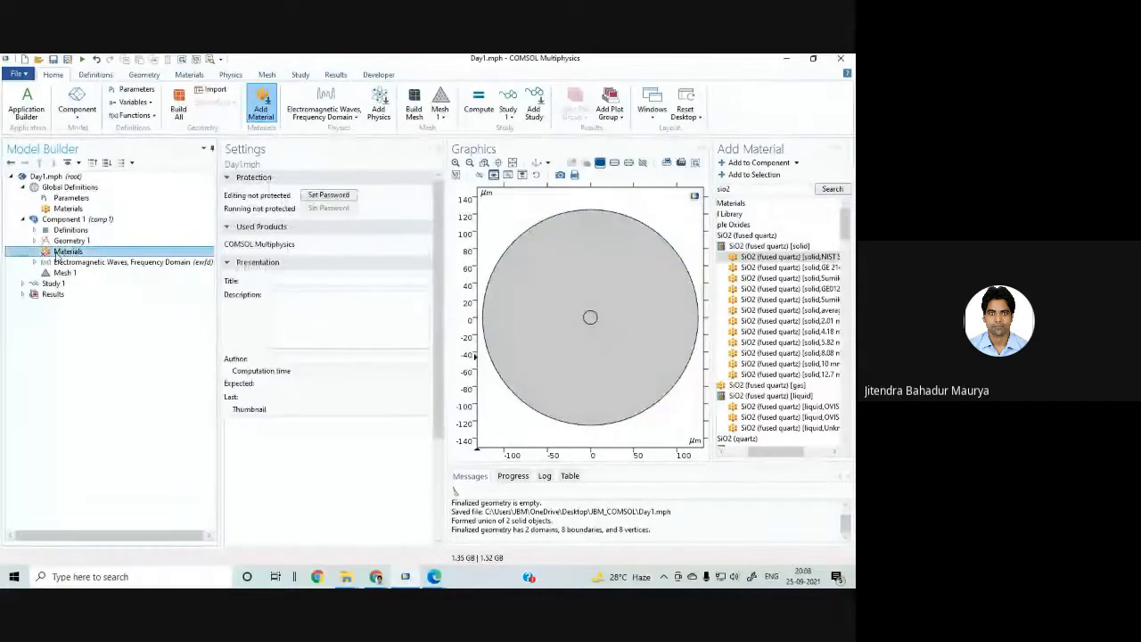
{"action": "left_click", "coordinate": [85, 292]}
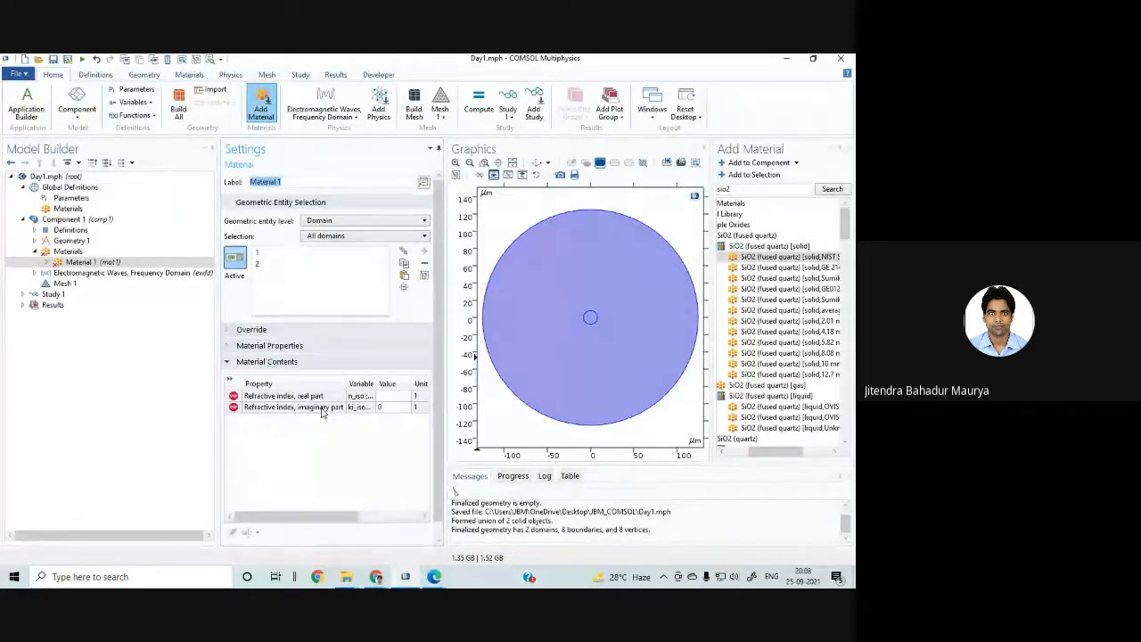
Step: Try to enter an expression for the real part of Material 1's refractive index and dismiss the error dialog
{"action": "left_click", "coordinate": [391, 400]}
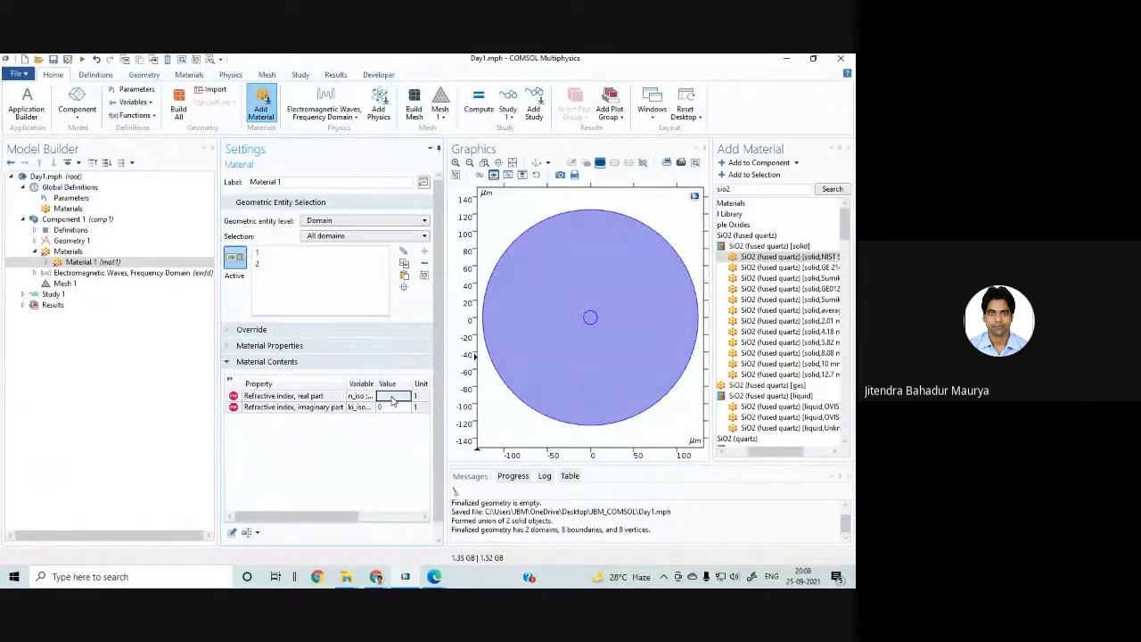
{"action": "type", "text": "ncore"}
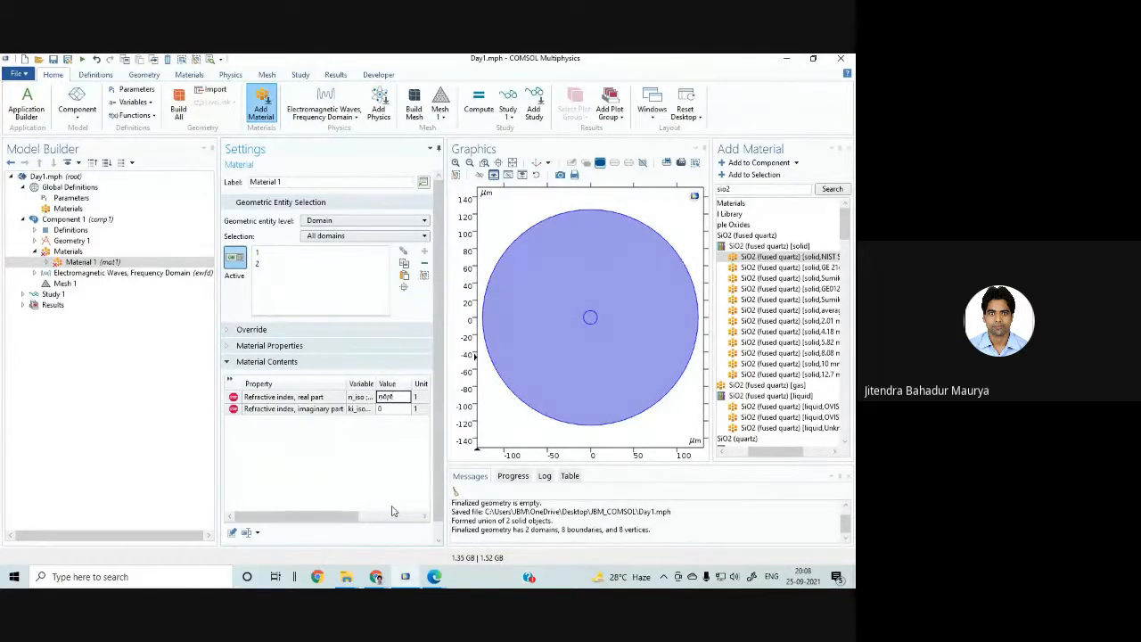
{"action": "type", "text": "öjě"}
{"action": "key", "text": "Return"}
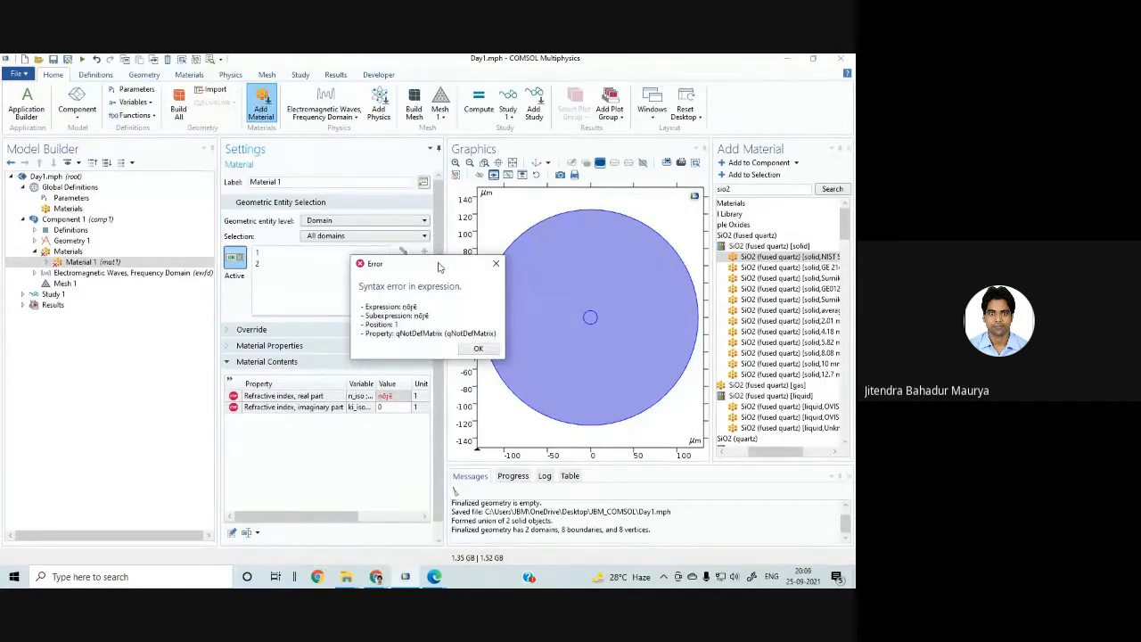
{"action": "left_click", "coordinate": [496, 264]}
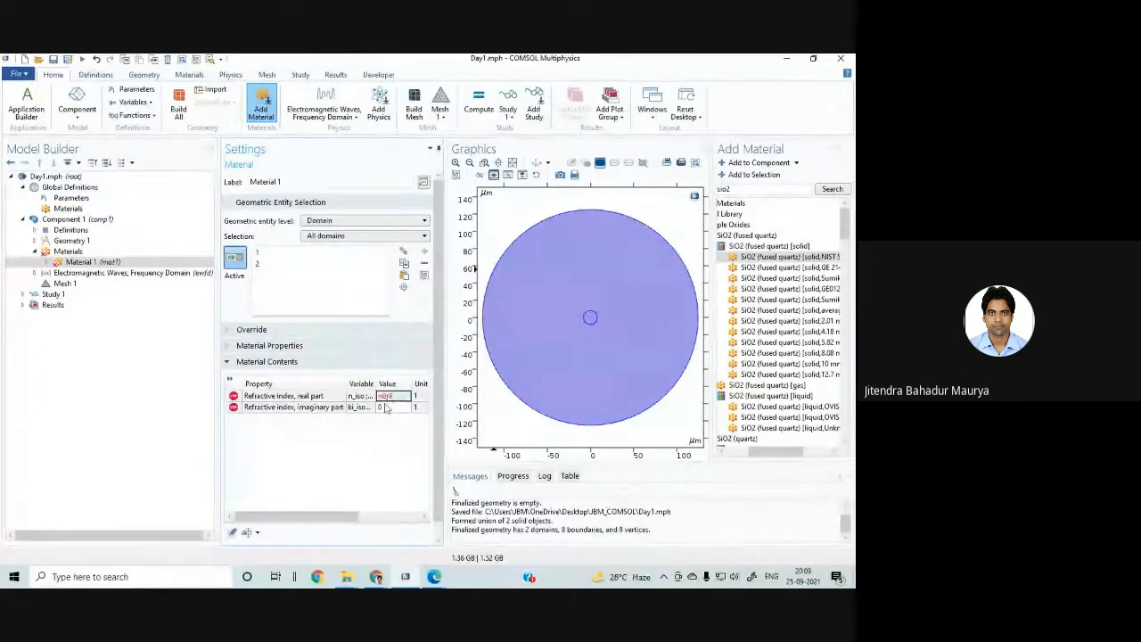
{"action": "left_click", "coordinate": [390, 400]}
{"action": "left_click", "coordinate": [393, 422]}
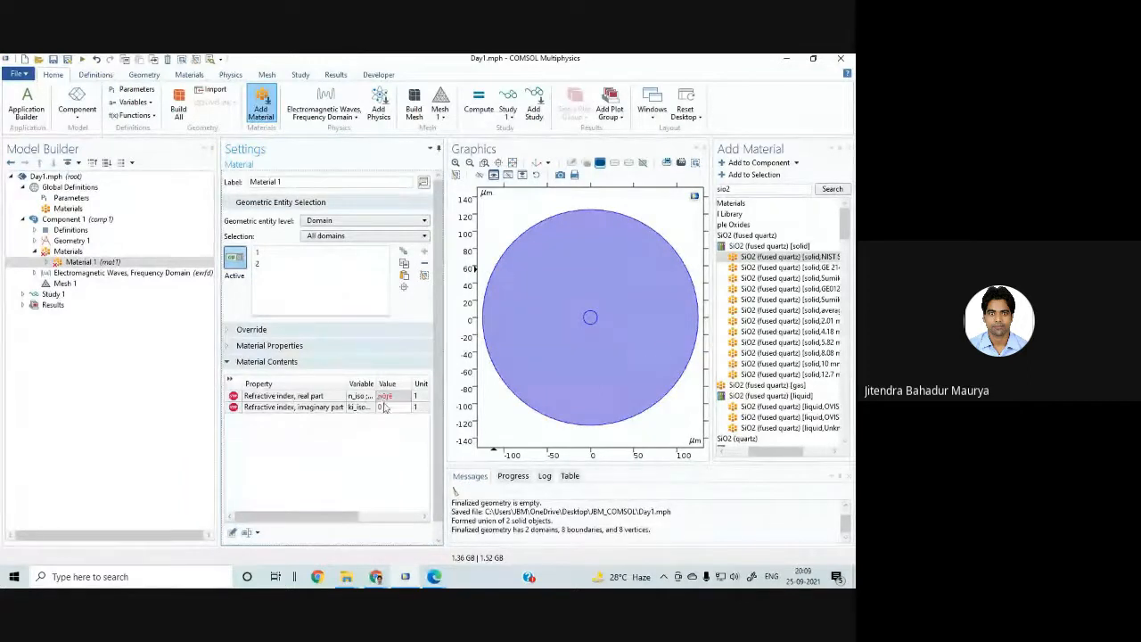
{"action": "left_click", "coordinate": [386, 400]}
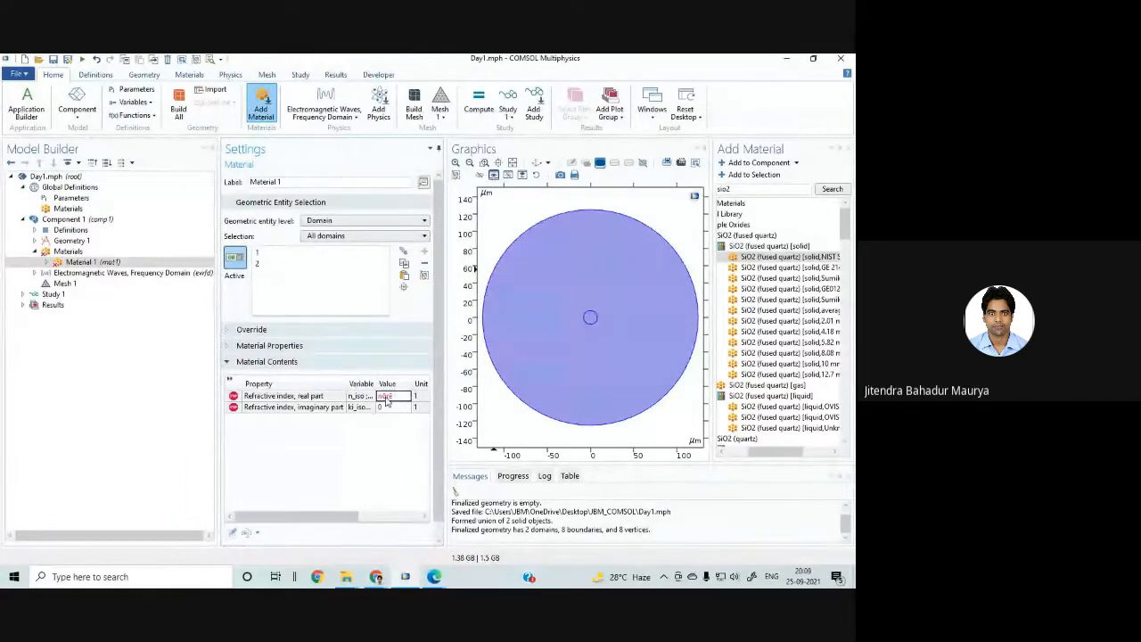
{"action": "right_click", "coordinate": [386, 398]}
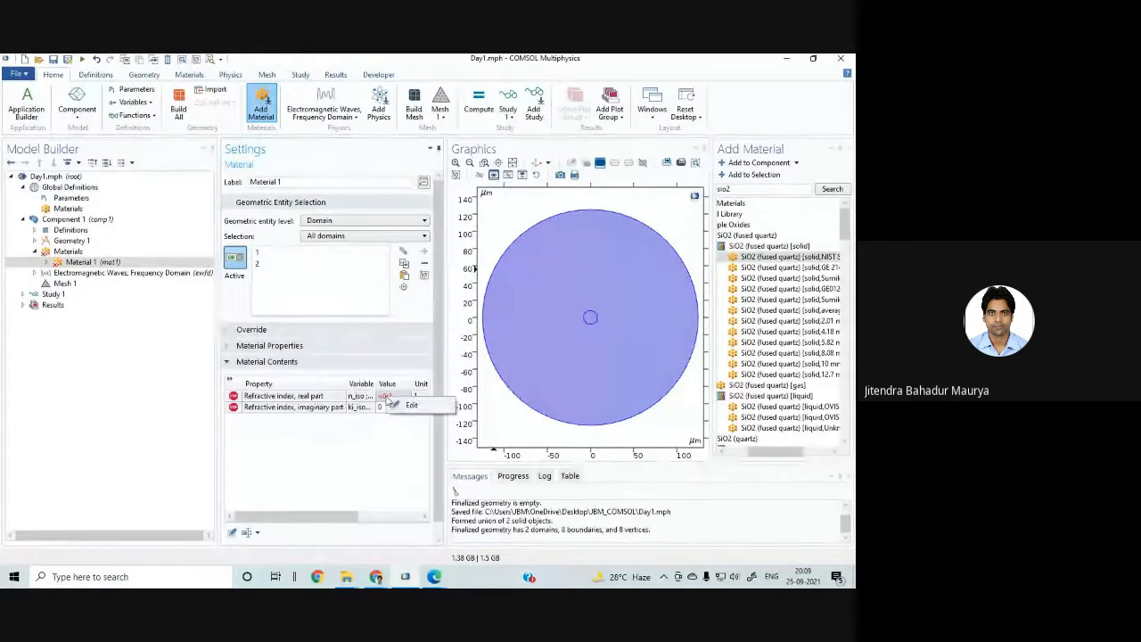
{"action": "left_click", "coordinate": [408, 406]}
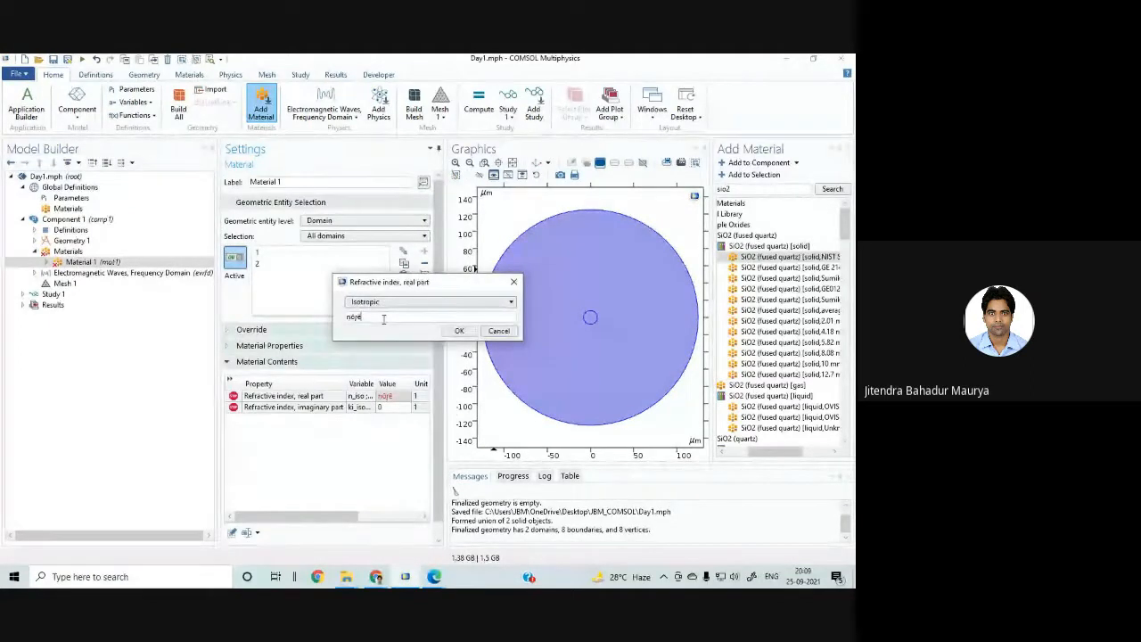
{"action": "type", "text": "n"}
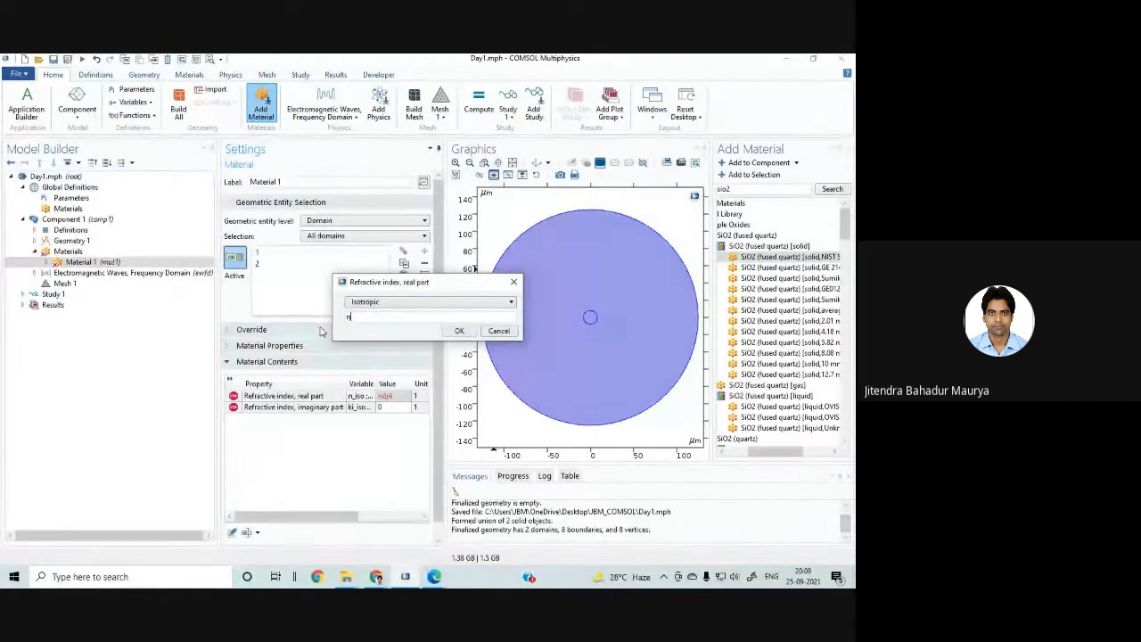
{"action": "type", "text": "nhh"}
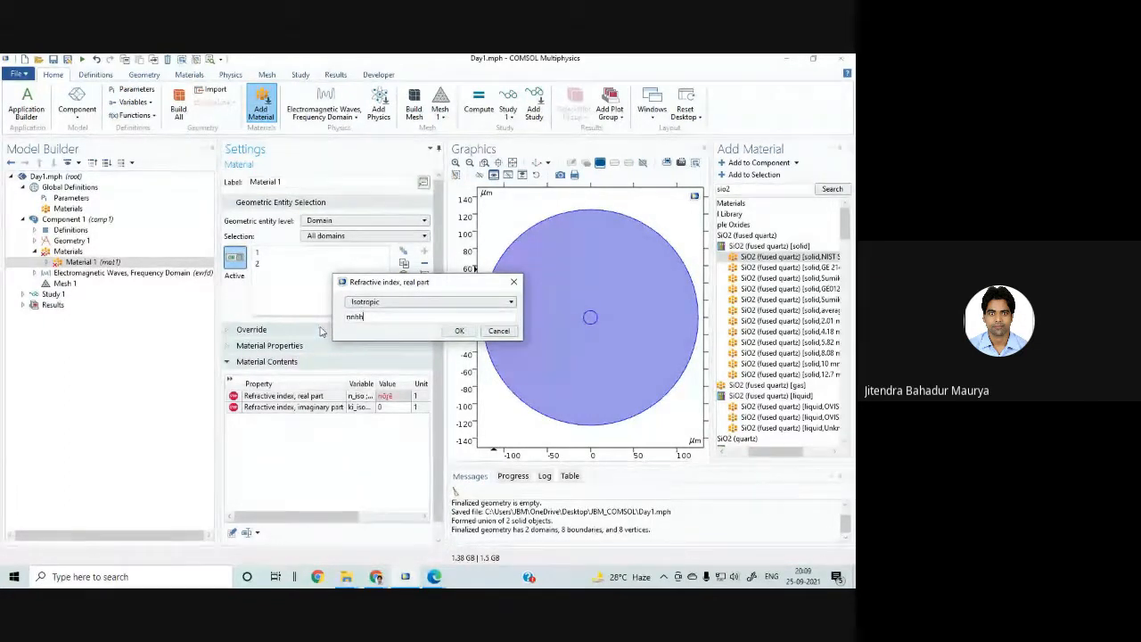
{"action": "left_click", "coordinate": [496, 330]}
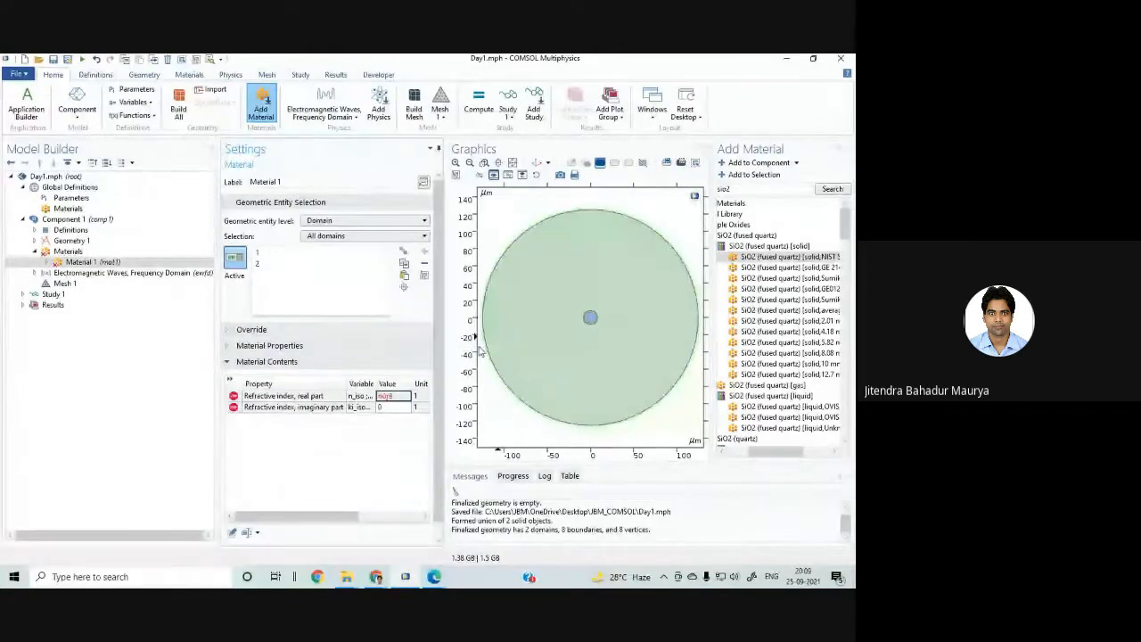
{"action": "right_click", "coordinate": [395, 398]}
{"action": "left_click", "coordinate": [417, 407]}
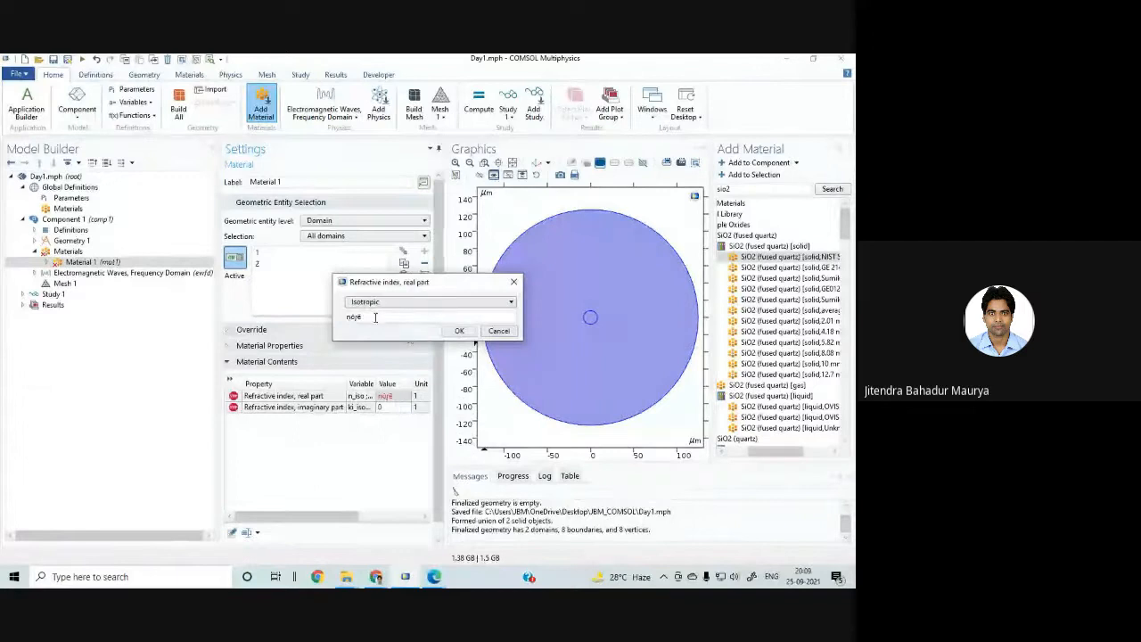
{"action": "left_click_drag", "start_coordinate": [375, 317], "coordinate": [333, 329]}
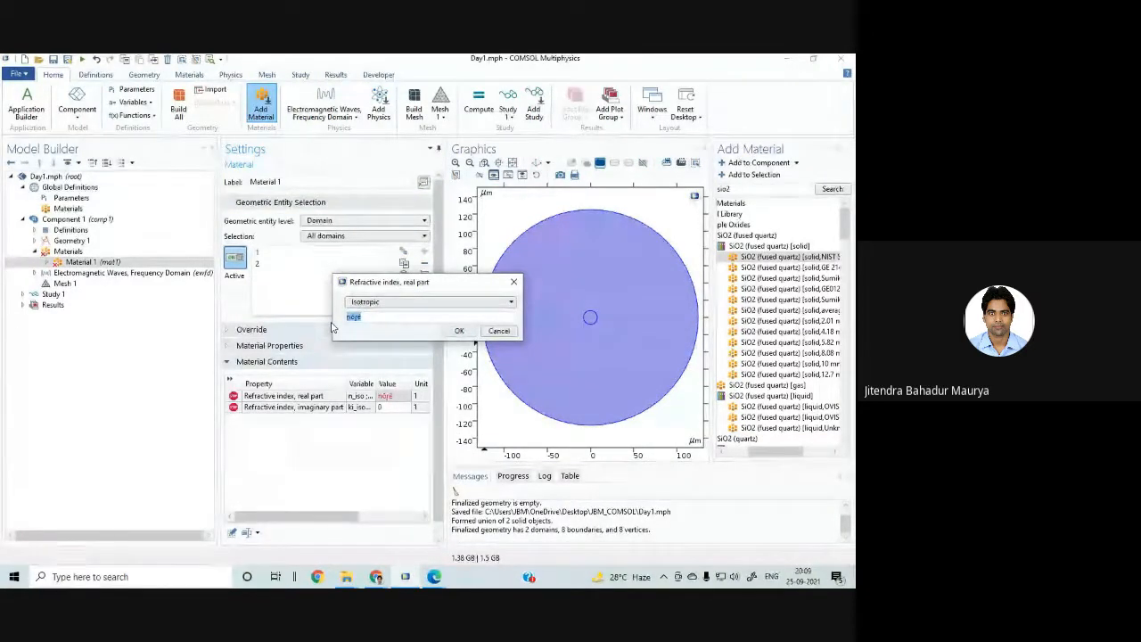
{"action": "left_click", "coordinate": [499, 331]}
Step: Delete Material 1 together with its refractive index entry from Component 1
{"action": "left_click", "coordinate": [80, 265]}
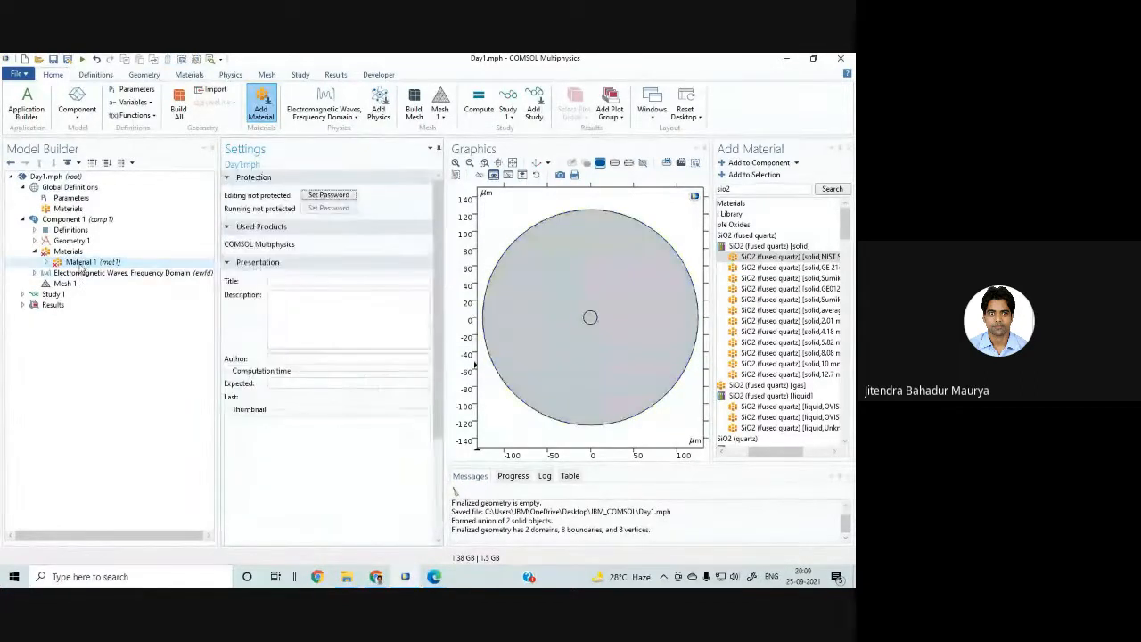
{"action": "right_click", "coordinate": [82, 262]}
{"action": "left_click", "coordinate": [127, 348]}
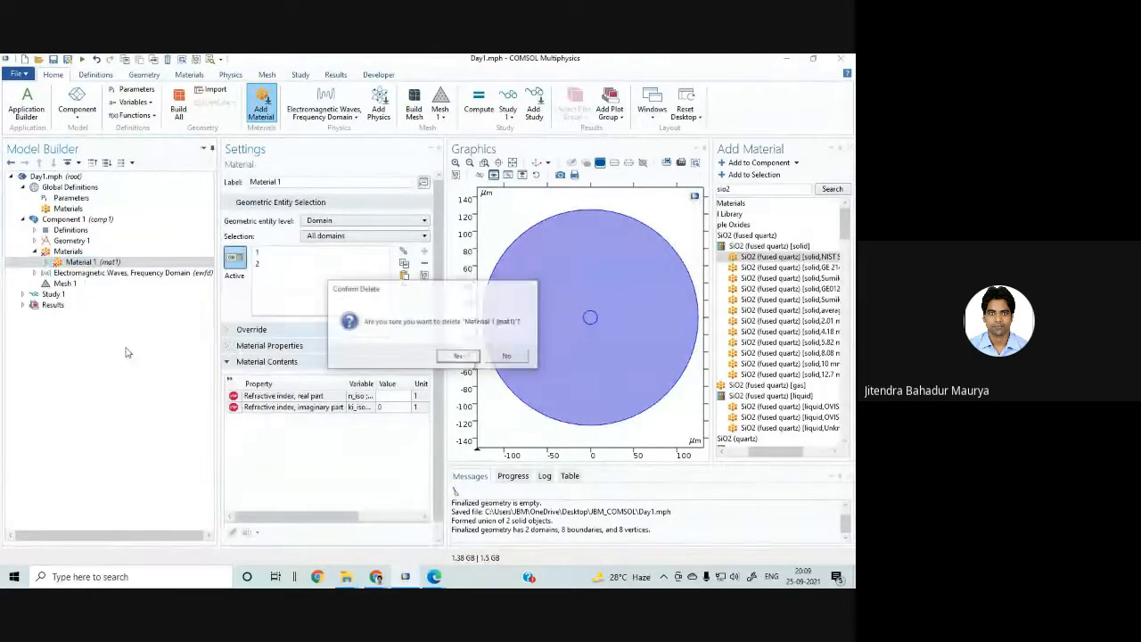
{"action": "left_click", "coordinate": [450, 357]}
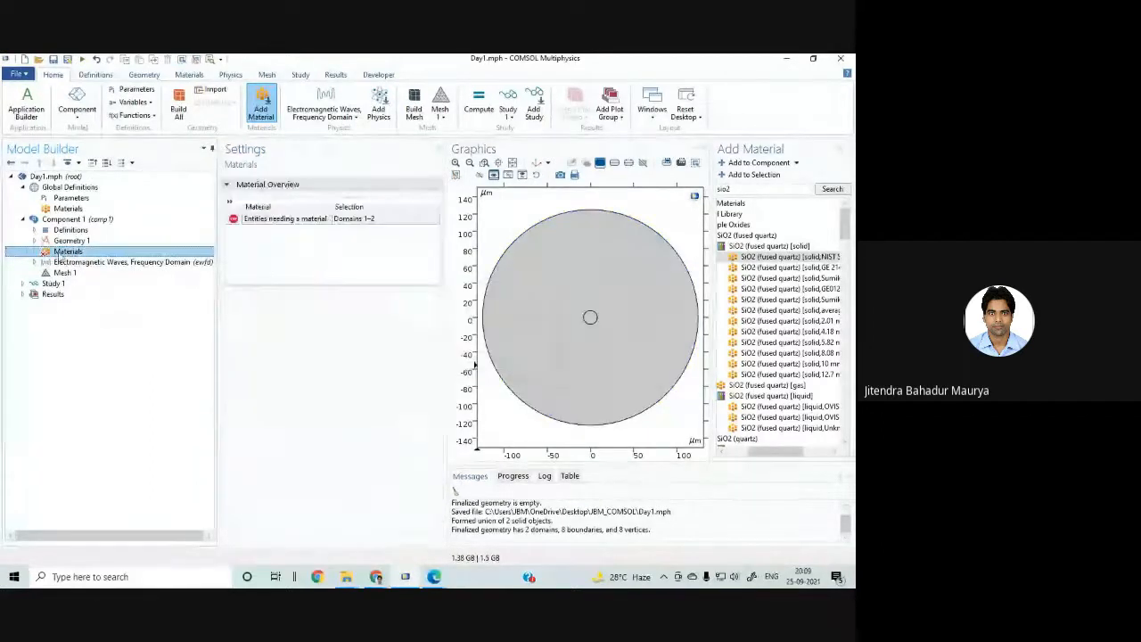
Step: Add SiO2 (fused quartz) [solid,NIST SRM 739 - Type I] from the library and try entering n as the real part of its refractive index
{"action": "right_click", "coordinate": [59, 254]}
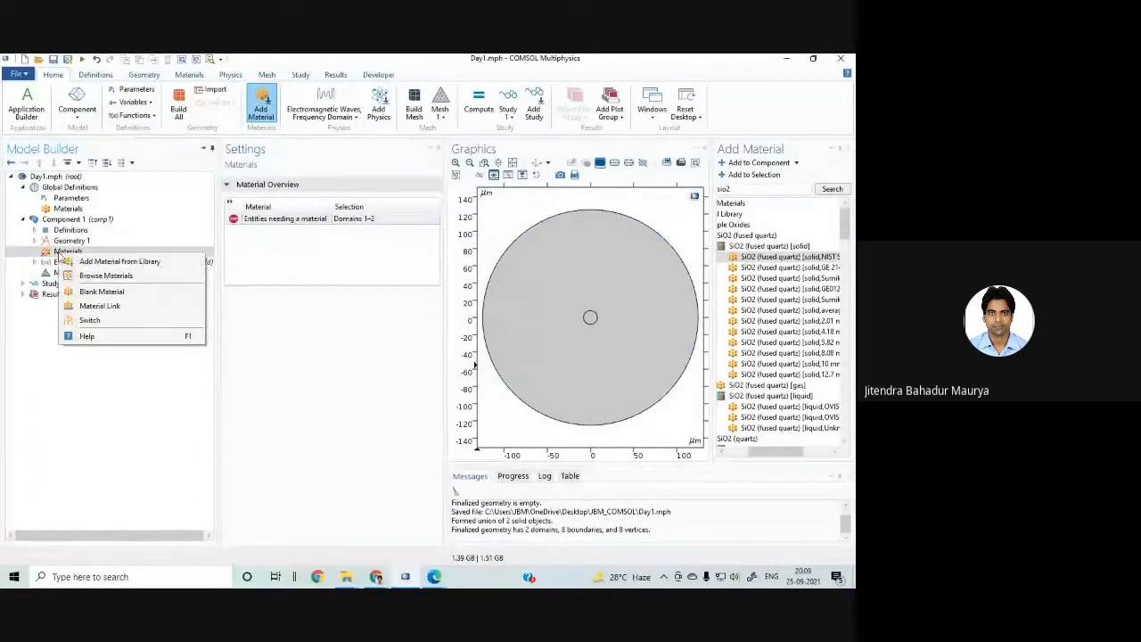
{"action": "left_click", "coordinate": [111, 261]}
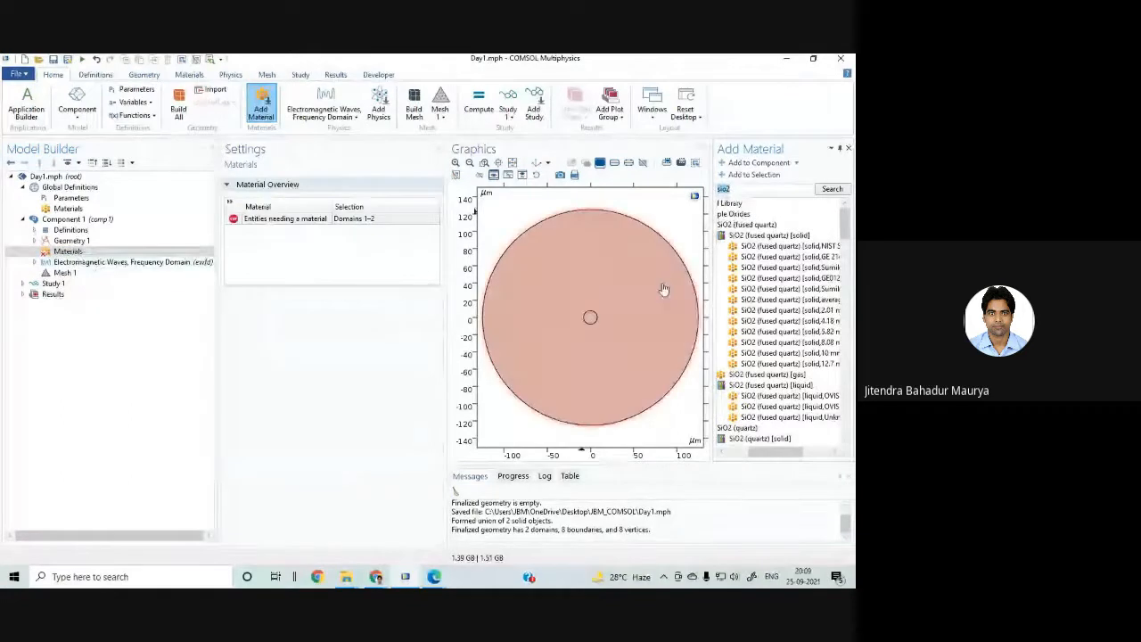
{"action": "double_click", "coordinate": [772, 248]}
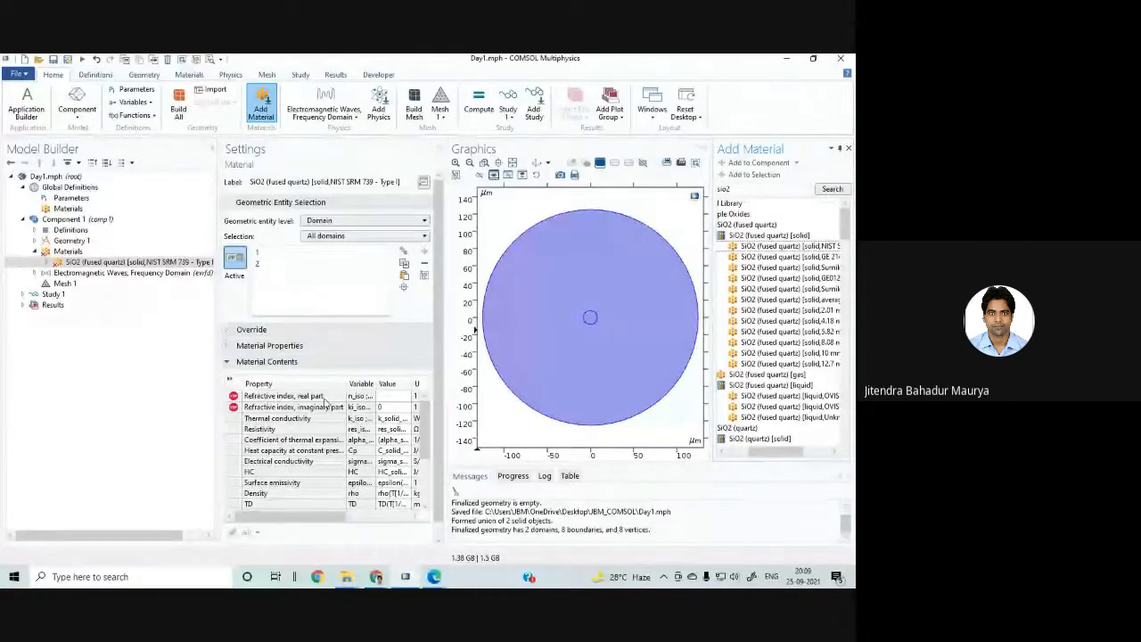
{"action": "left_click", "coordinate": [389, 395]}
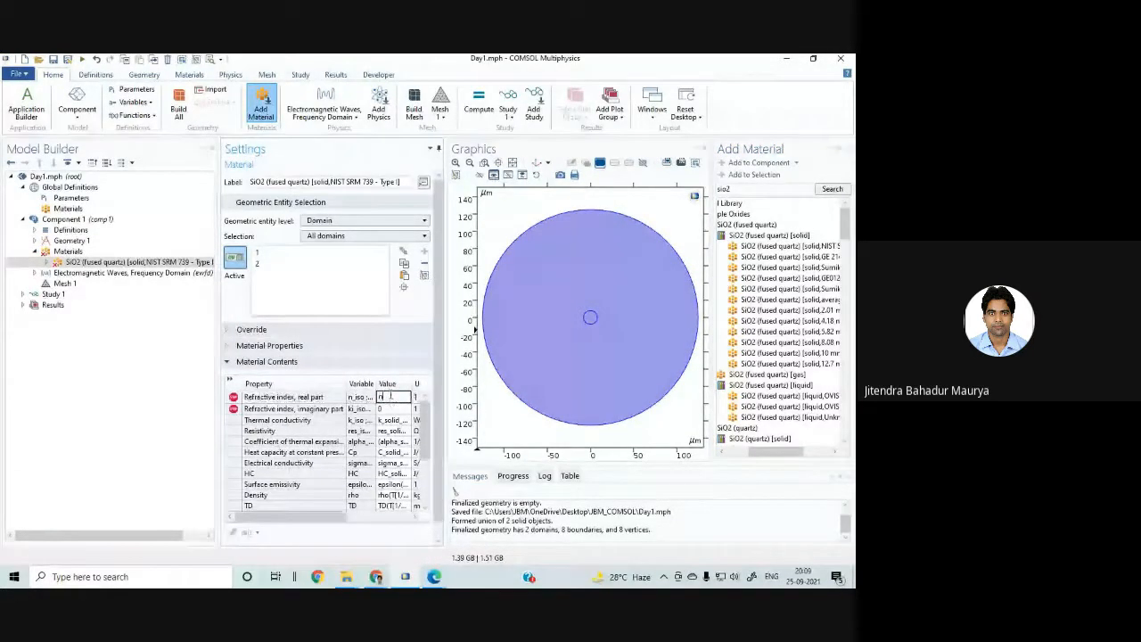
{"action": "type", "text": "n"}
Step: Delete the SiO2 (fused quartz) [solid,NIST SRM 739 - Type I] material from Component 1 and confirm the deletion
{"action": "left_click", "coordinate": [133, 263]}
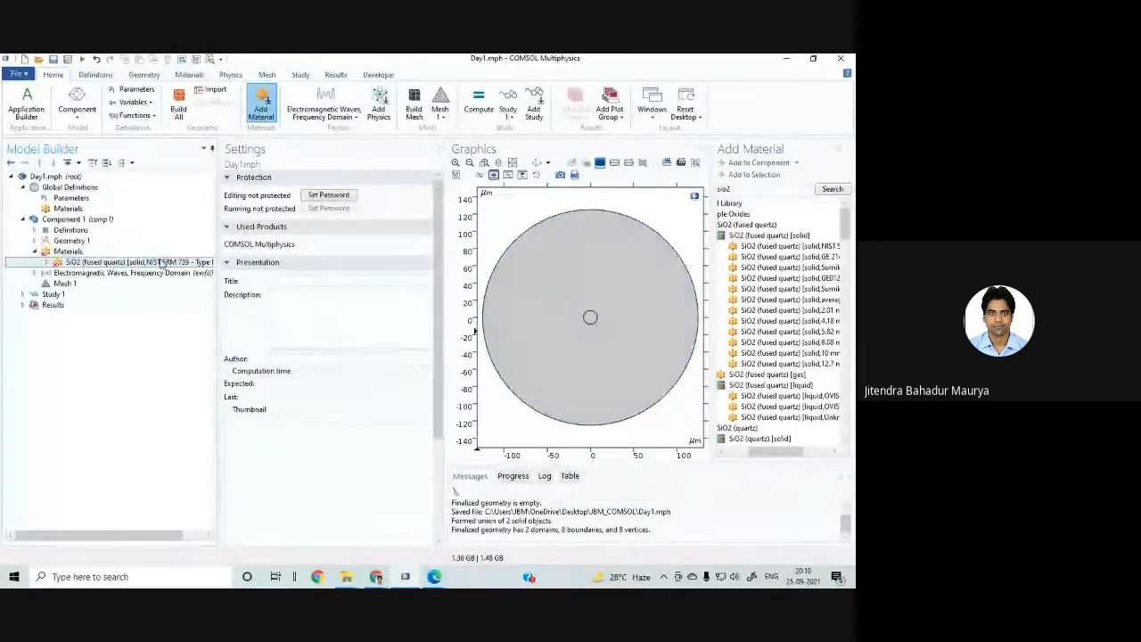
{"action": "right_click", "coordinate": [121, 267]}
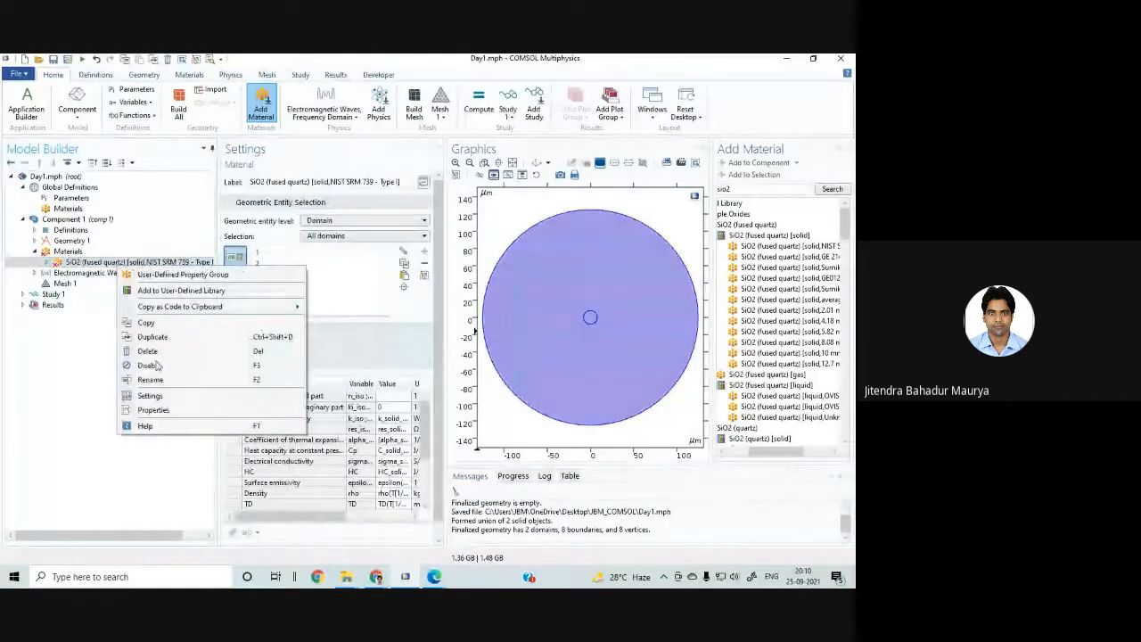
{"action": "left_click", "coordinate": [150, 352]}
{"action": "left_click", "coordinate": [464, 360]}
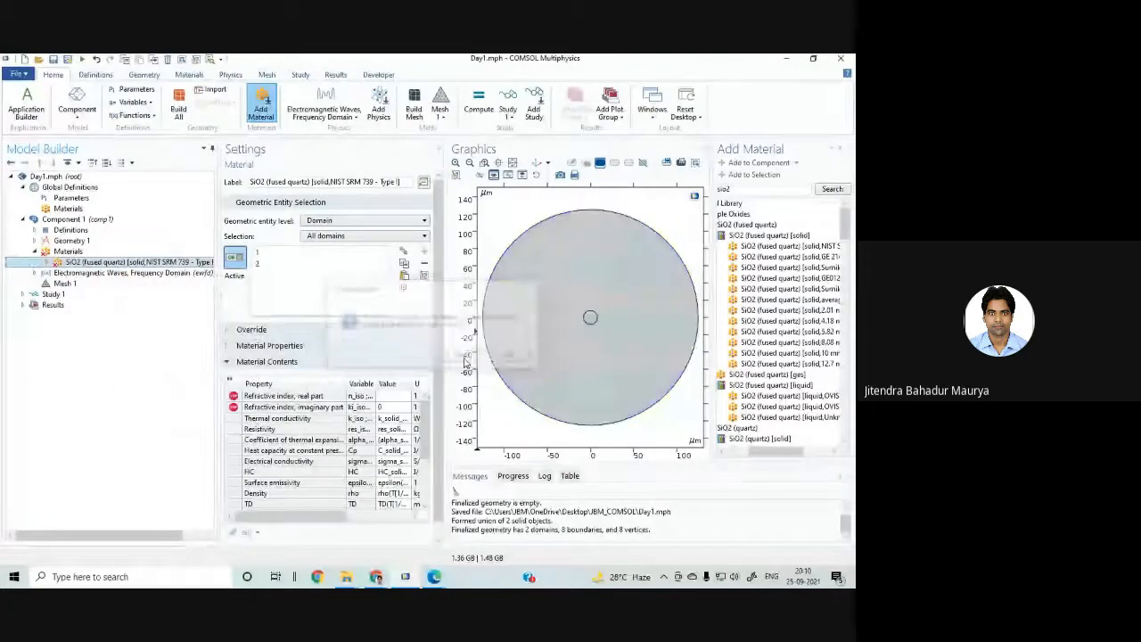
{"action": "left_click", "coordinate": [67, 253]}
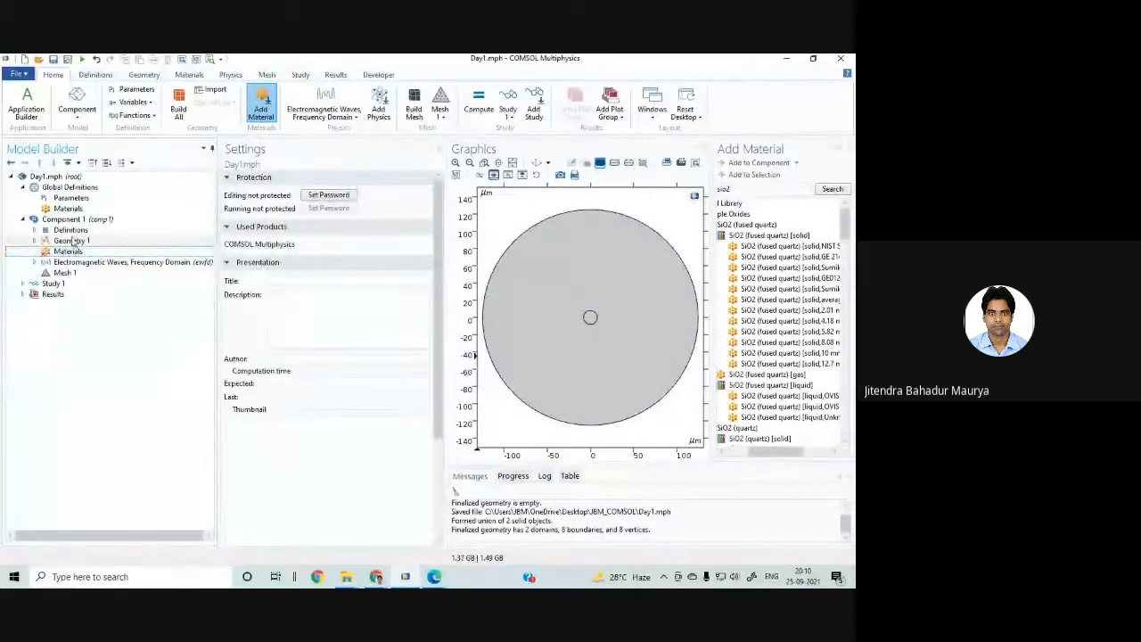
{"action": "left_click", "coordinate": [72, 230]}
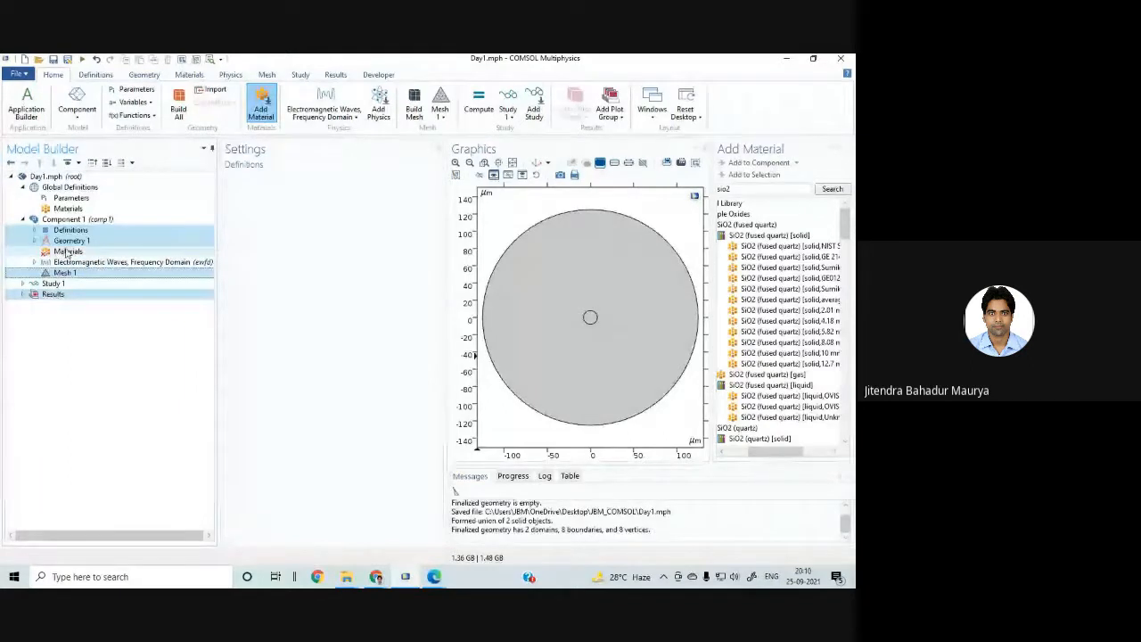
{"action": "left_click", "coordinate": [67, 252], "text": "ctrl"}
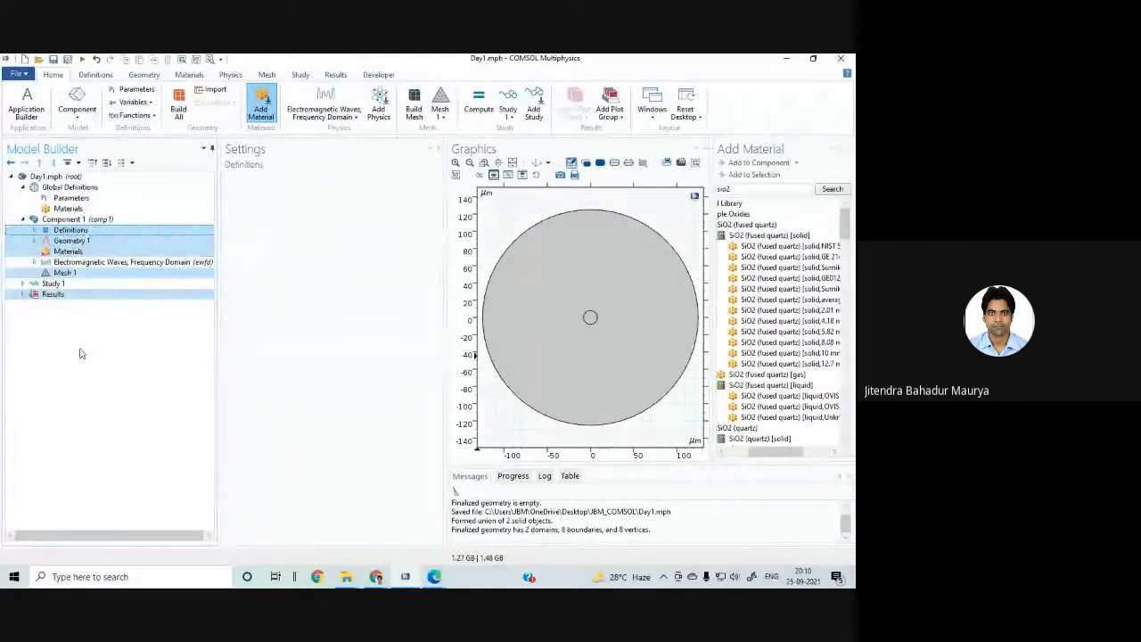
{"action": "left_click", "coordinate": [246, 348]}
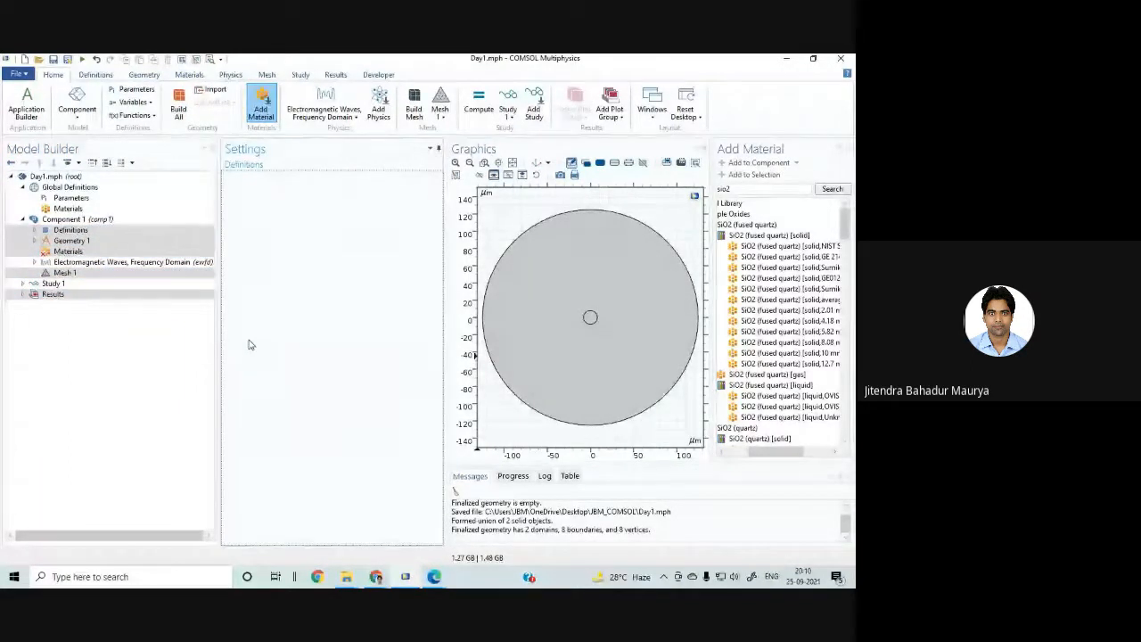
{"action": "left_click", "coordinate": [785, 59]}
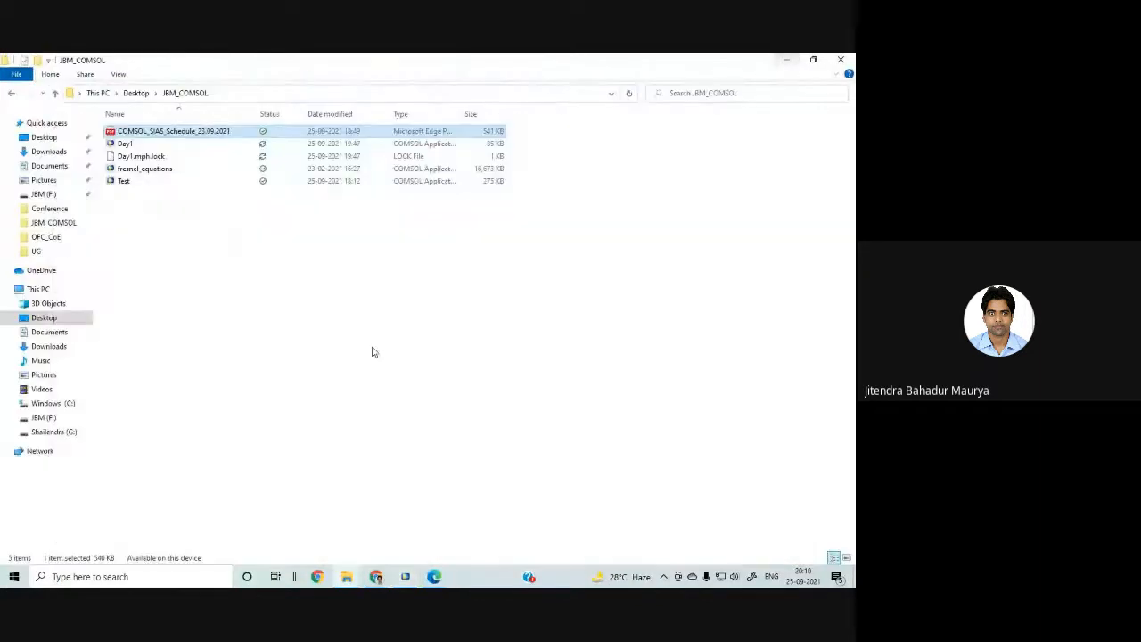
{"action": "left_click", "coordinate": [406, 577]}
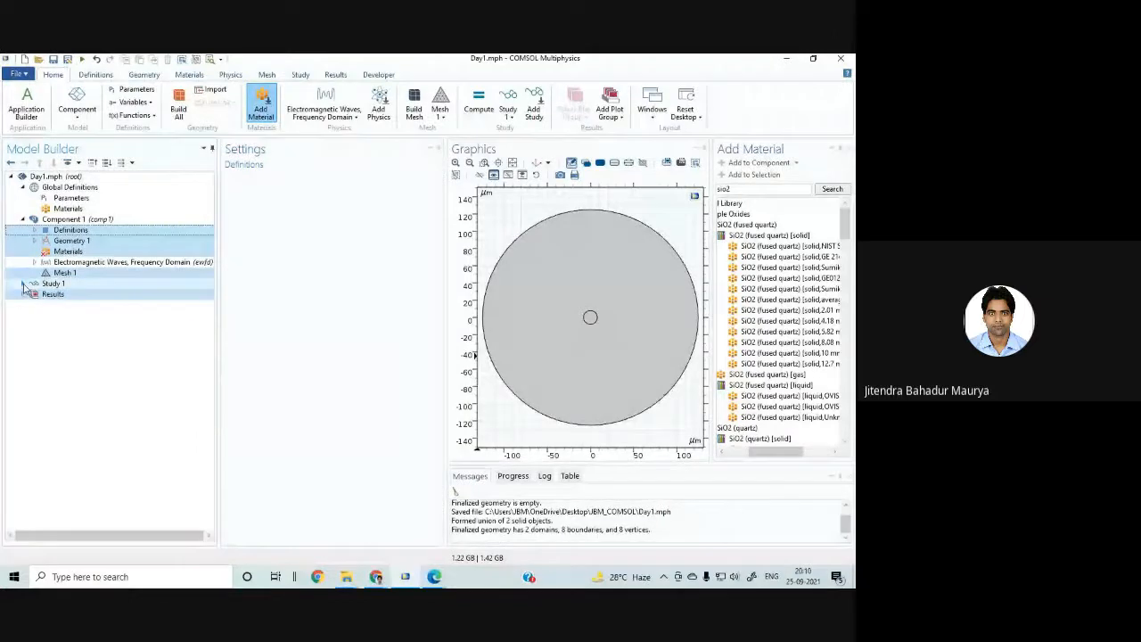
{"action": "double_click", "coordinate": [55, 283]}
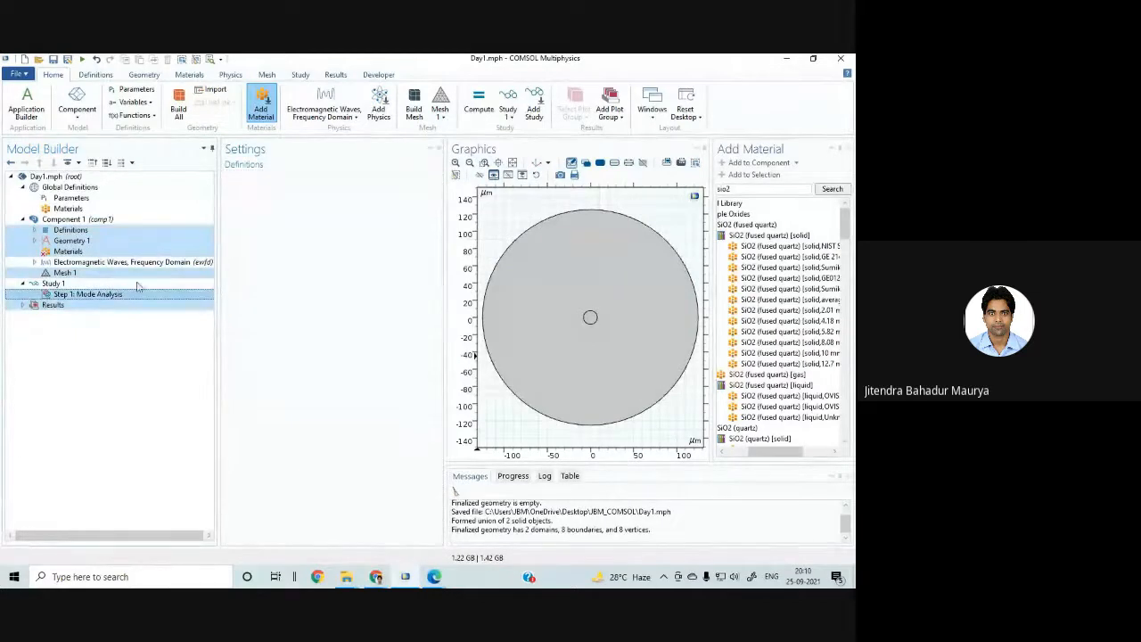
{"action": "left_click", "coordinate": [78, 208]}
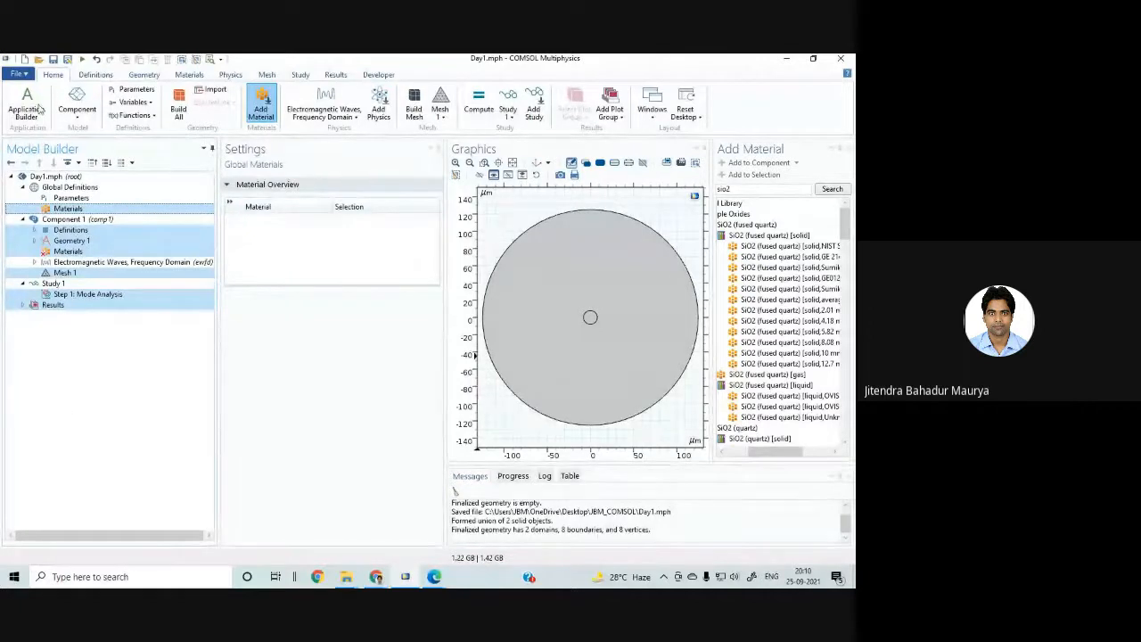
Step: Save and close the Day1.mph model, and minimise the remaining file and mail windows to reach the desktop
{"action": "left_click", "coordinate": [52, 60]}
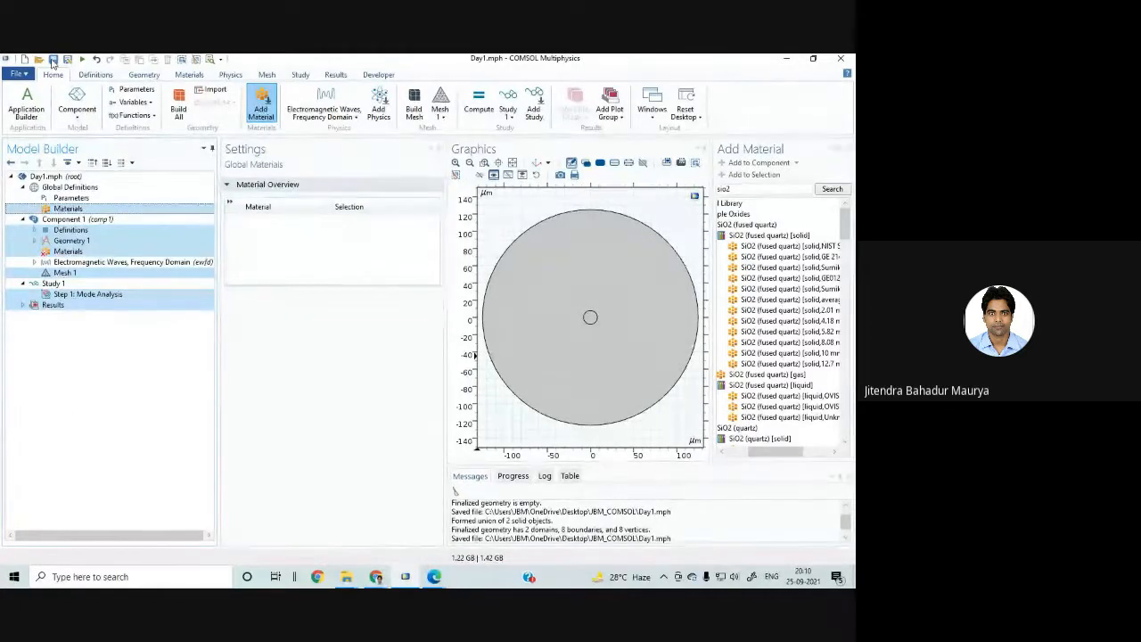
{"action": "left_click", "coordinate": [52, 60]}
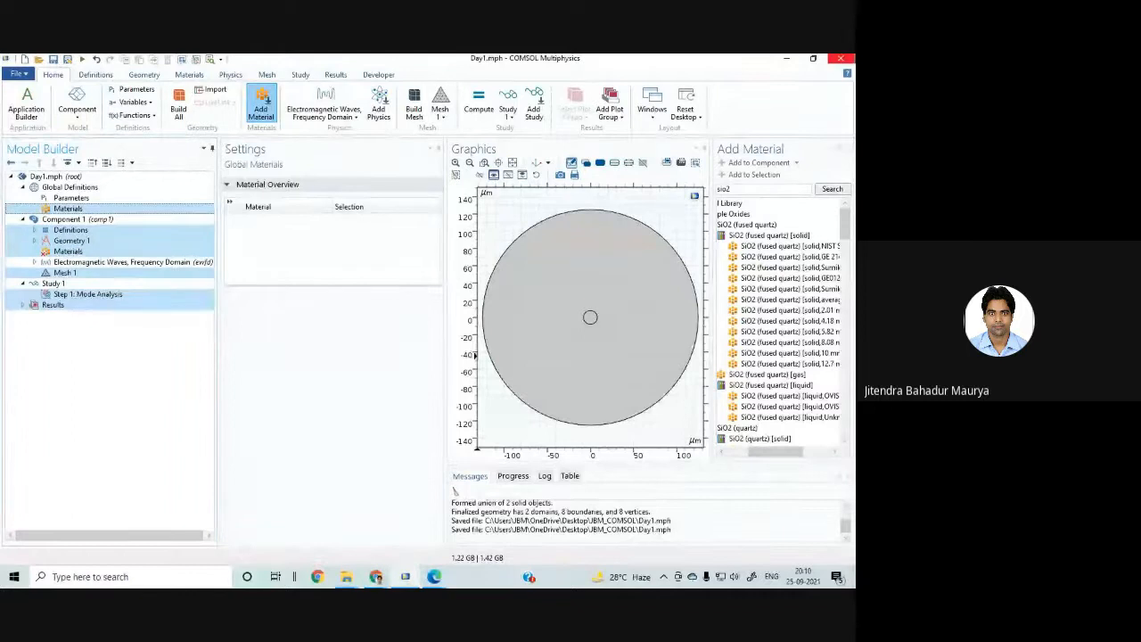
{"action": "left_click", "coordinate": [785, 58]}
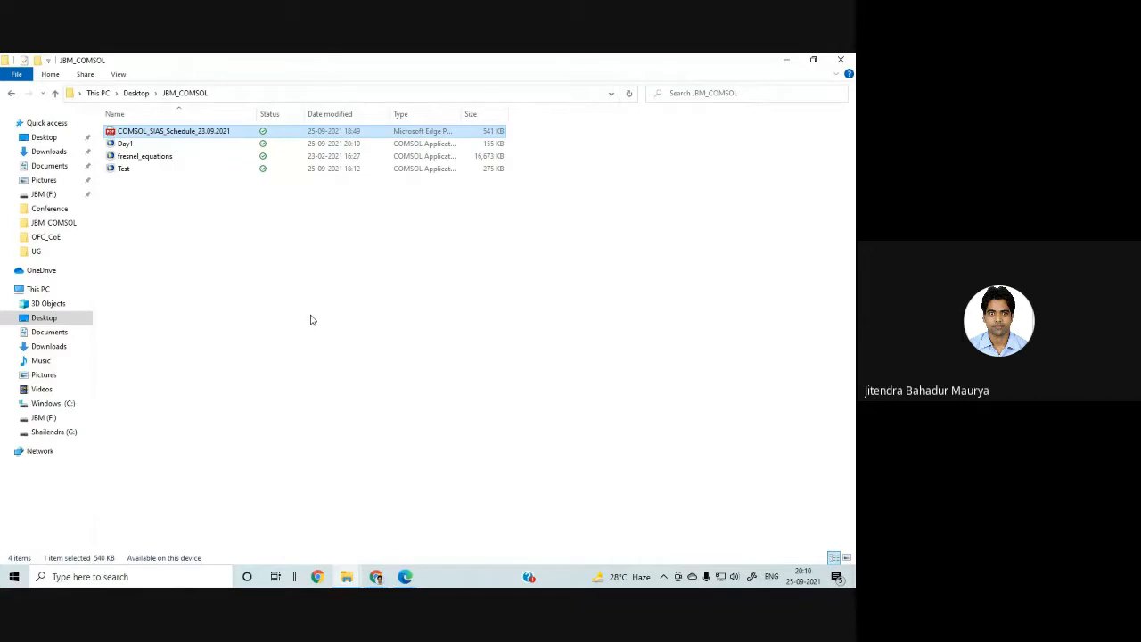
{"action": "left_click", "coordinate": [788, 59]}
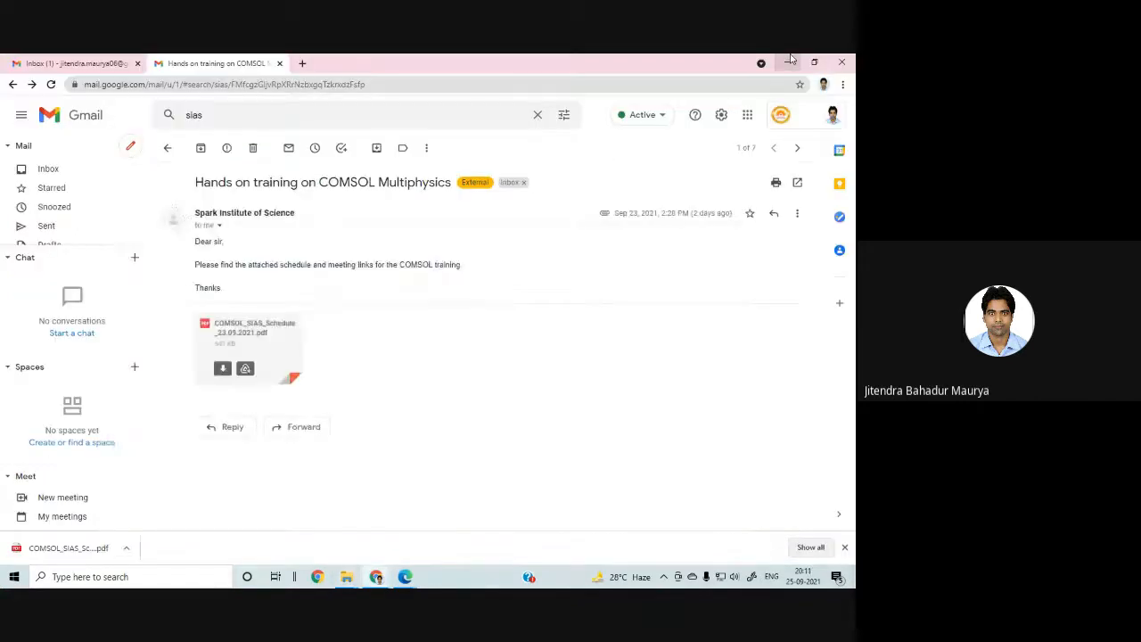
{"action": "left_click", "coordinate": [789, 62]}
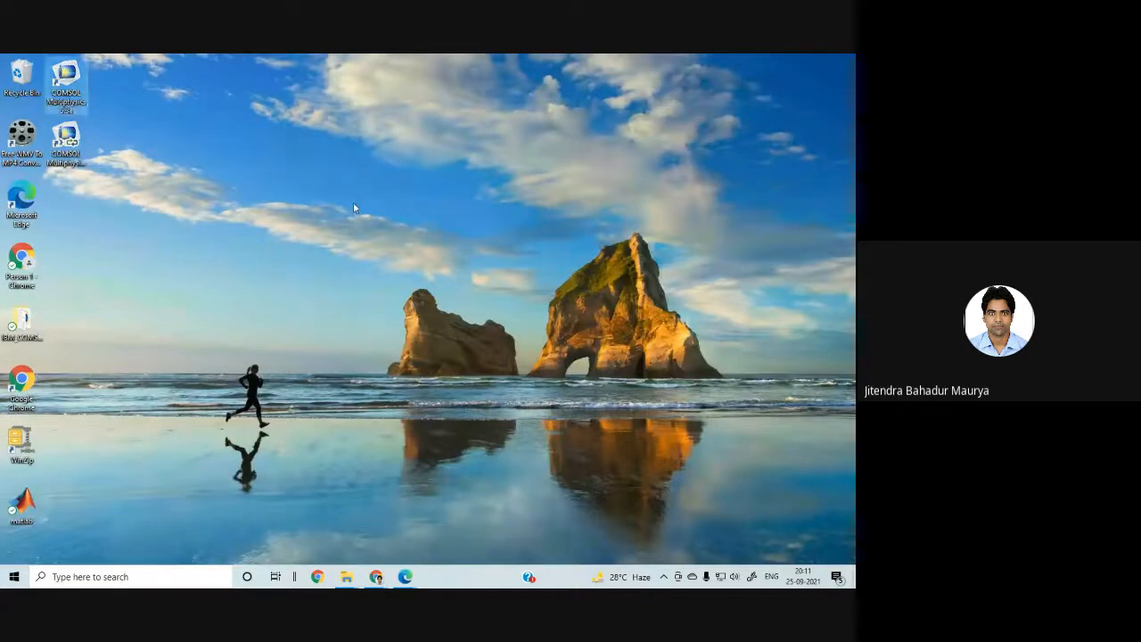
Step: Switch to the Google Meet call in Microsoft Edge and stop sharing the screen
{"action": "left_click", "coordinate": [413, 576]}
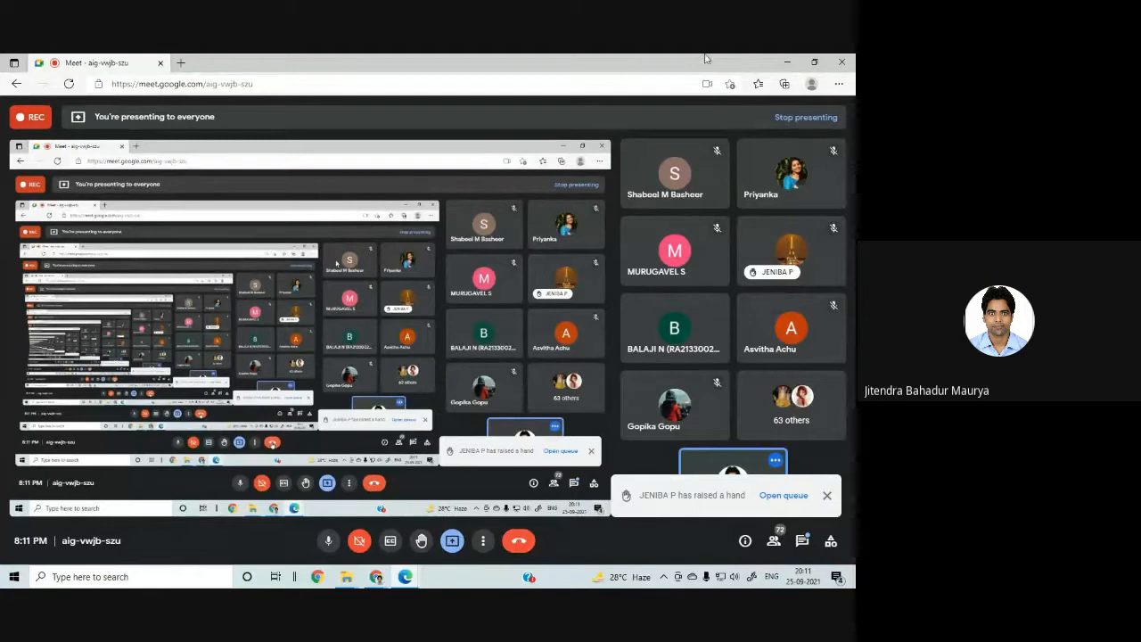
{"action": "left_click", "coordinate": [786, 62]}
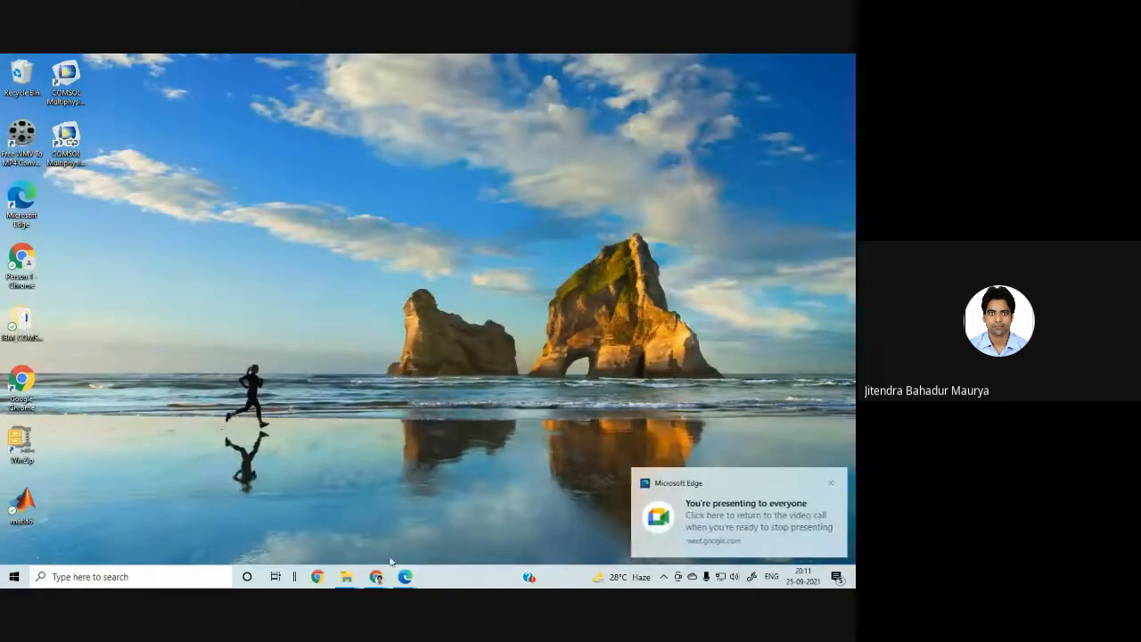
{"action": "left_click", "coordinate": [486, 528]}
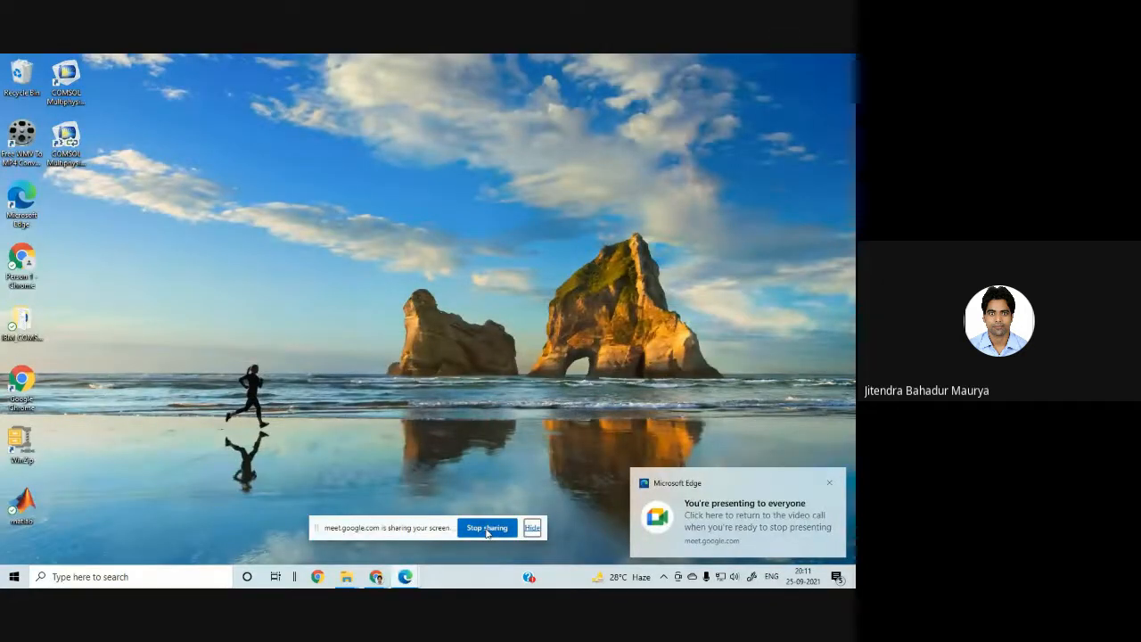
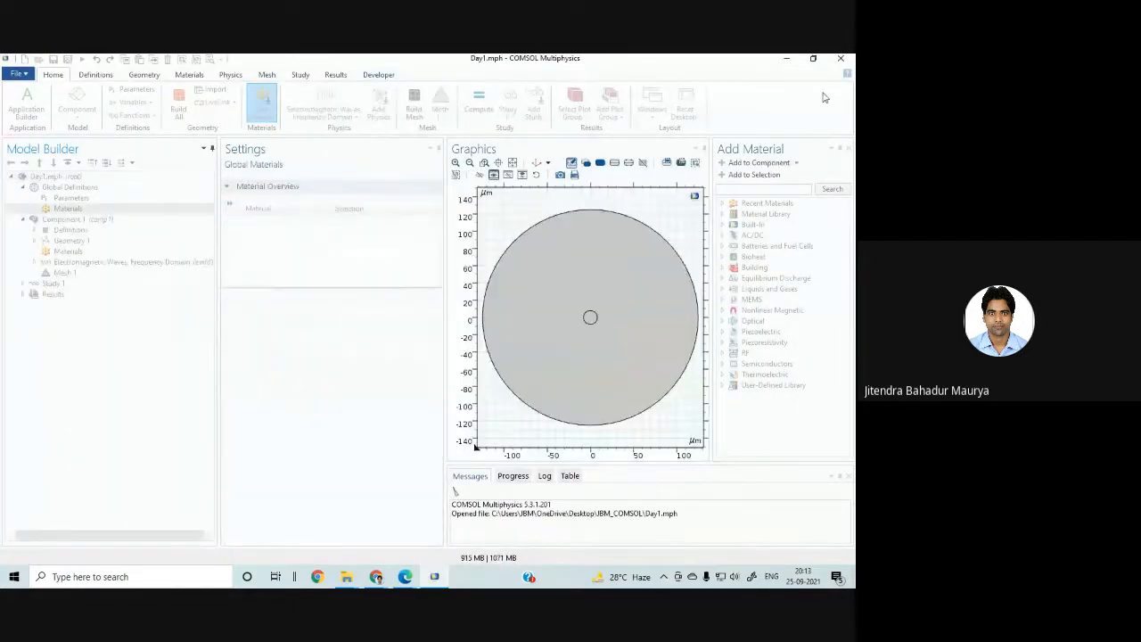
Step: Build all of Geometry 1 and add a blank material under the Materials node of Component 1
{"action": "left_click", "coordinate": [78, 240]}
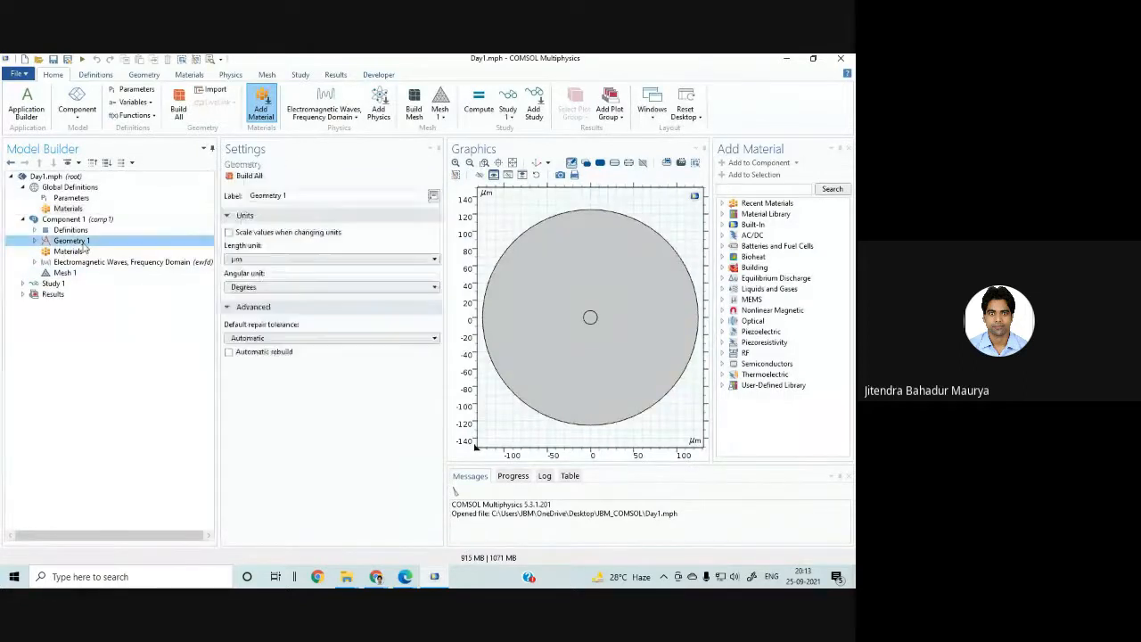
{"action": "left_click", "coordinate": [244, 176]}
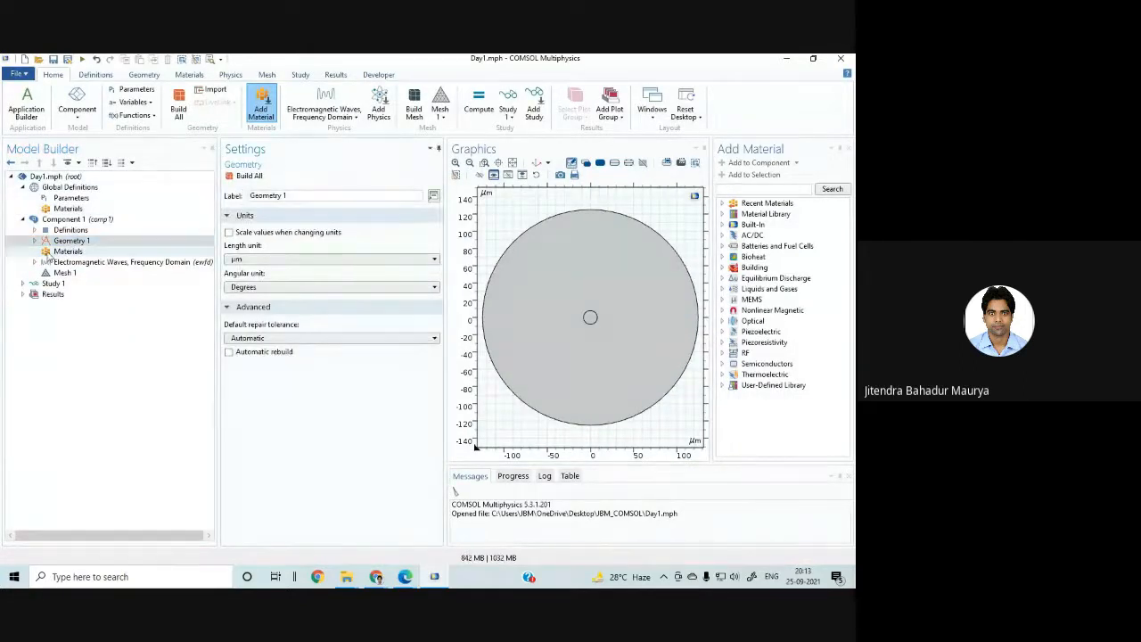
{"action": "left_click", "coordinate": [61, 253]}
{"action": "right_click", "coordinate": [70, 254]}
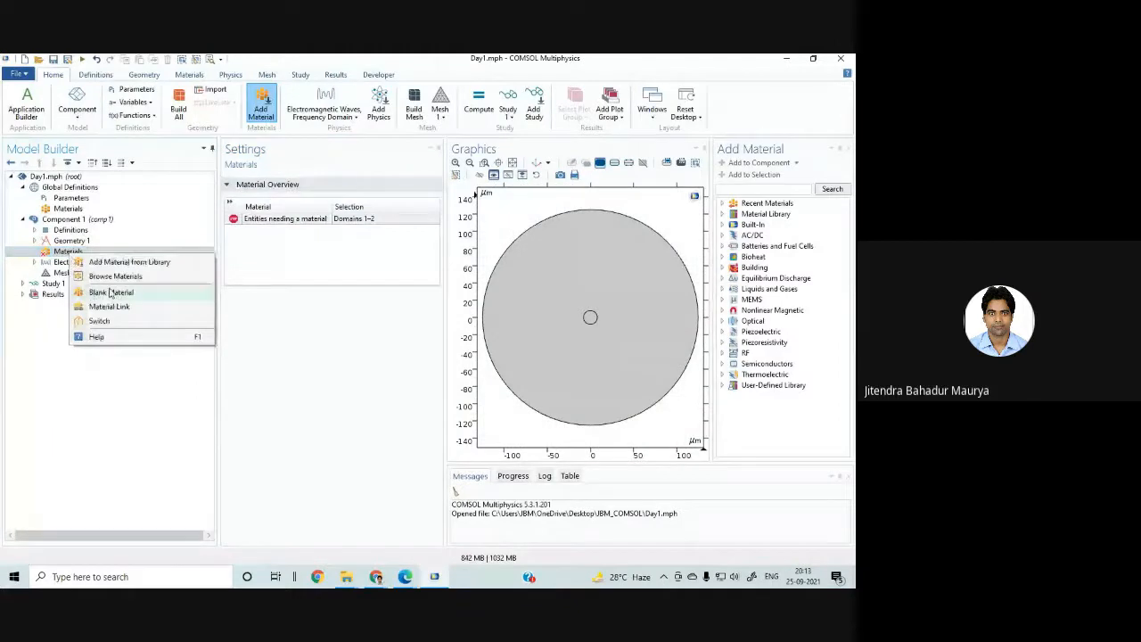
{"action": "left_click", "coordinate": [112, 295]}
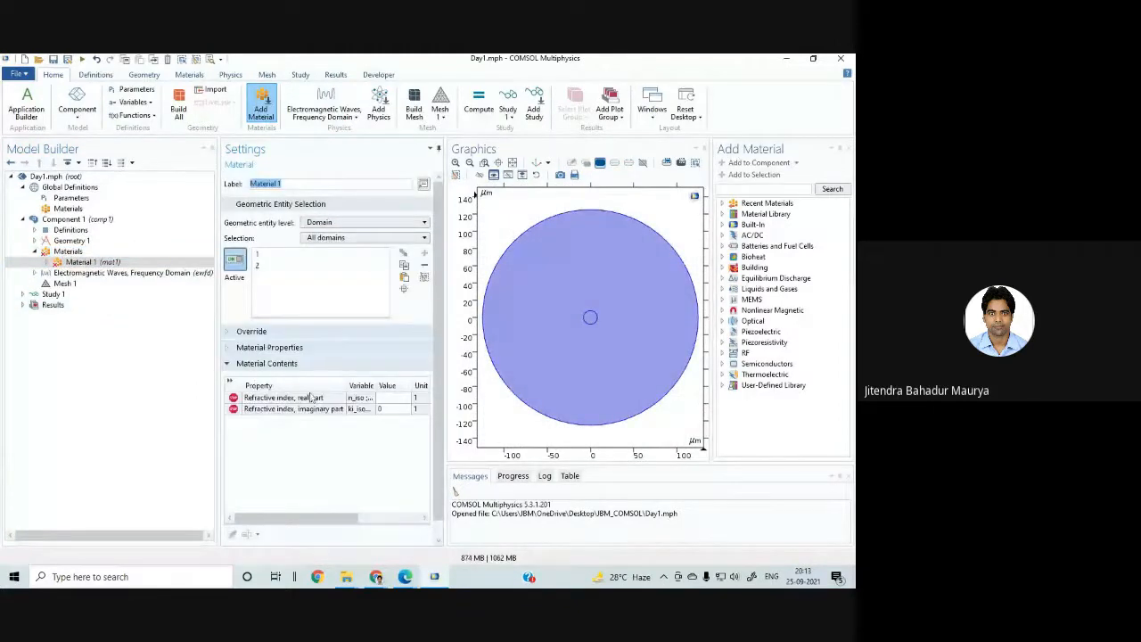
Step: Set Material 1's refractive index to ncore for the real part and 0 for the imaginary part
{"action": "left_click", "coordinate": [384, 398]}
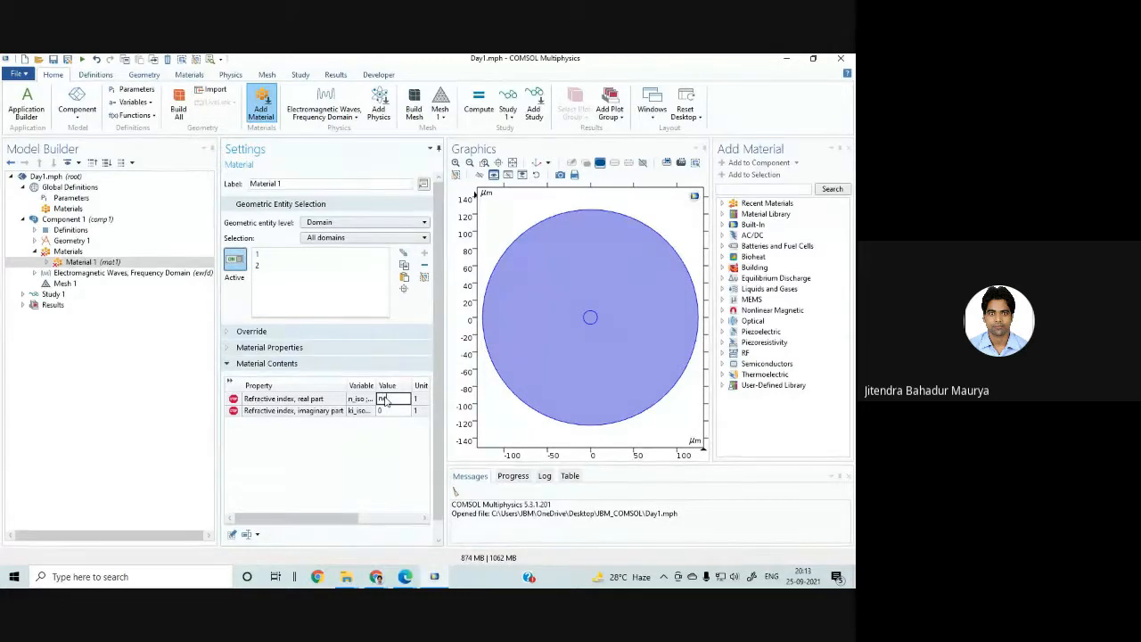
{"action": "type", "text": "ncore"}
{"action": "left_click", "coordinate": [391, 467]}
{"action": "left_click", "coordinate": [386, 401]}
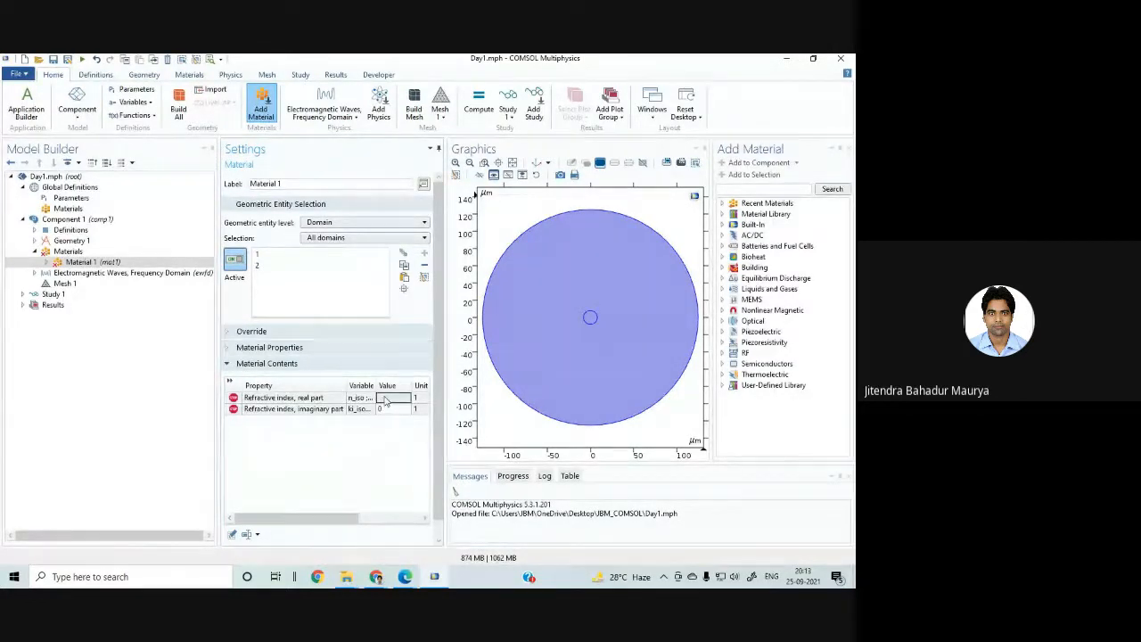
{"action": "left_click", "coordinate": [385, 400]}
{"action": "type", "text": "ncore"}
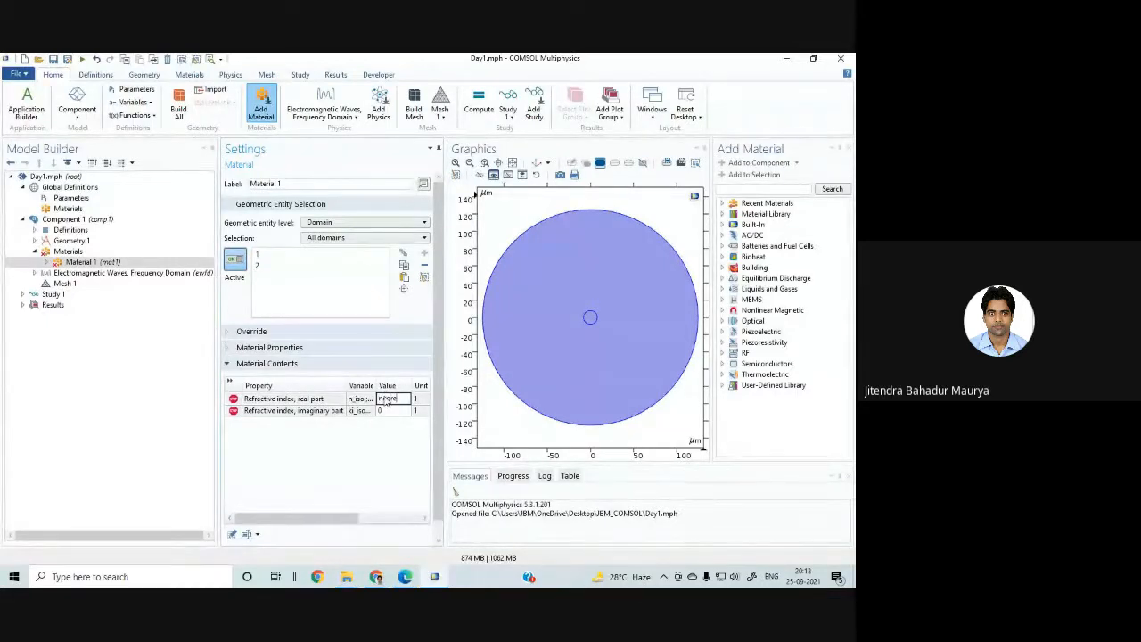
{"action": "key", "text": "Return"}
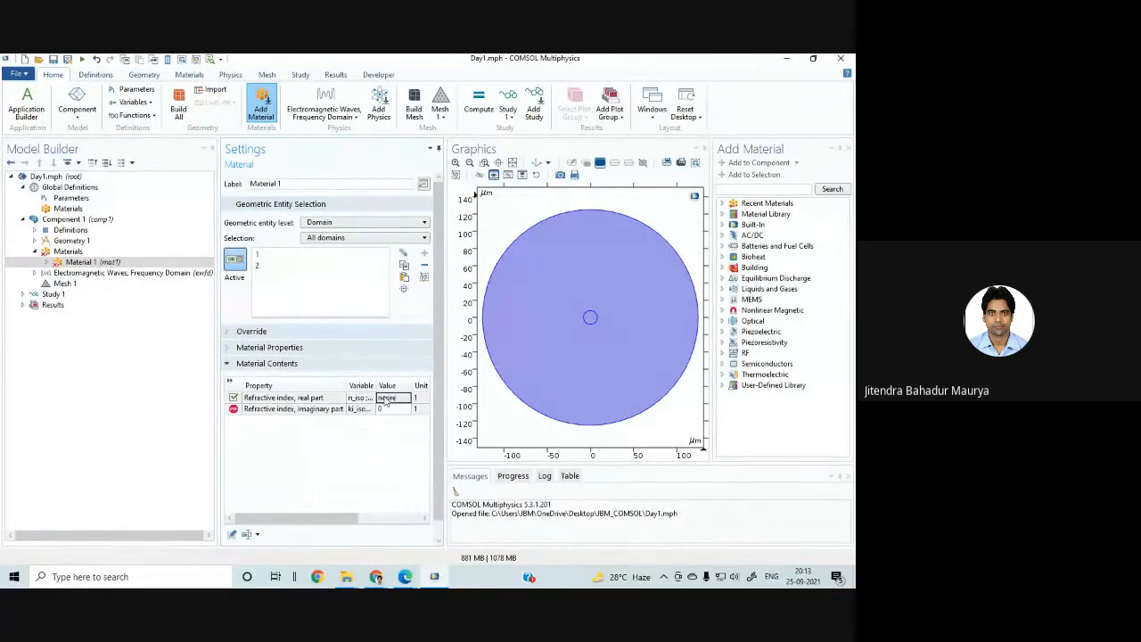
{"action": "left_click", "coordinate": [374, 486]}
{"action": "left_click", "coordinate": [381, 409]}
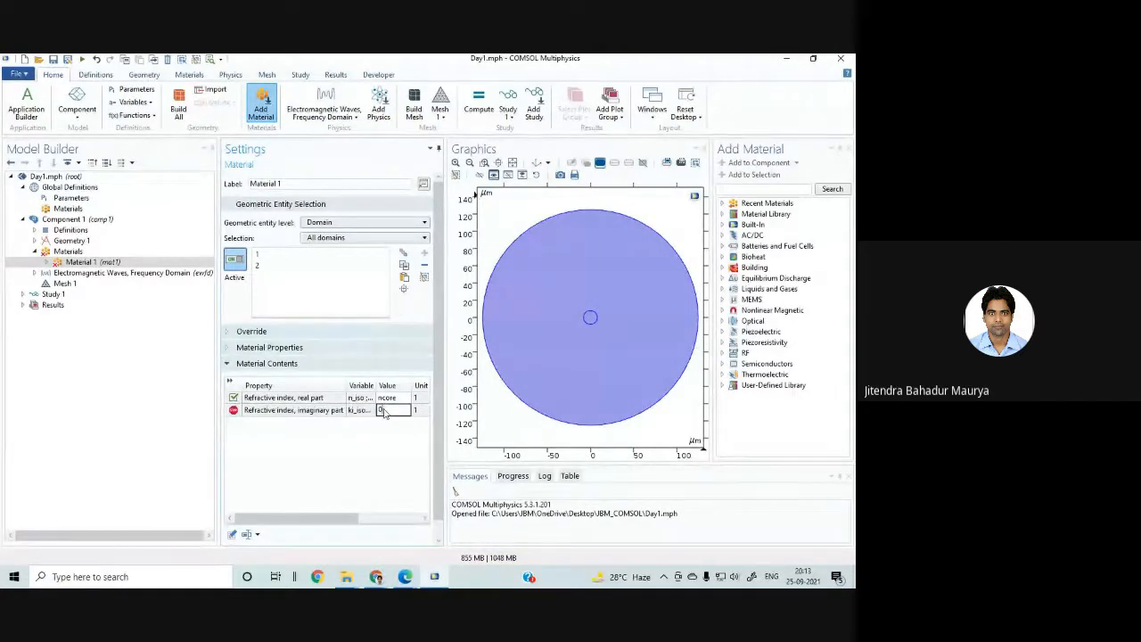
{"action": "key", "text": "Return"}
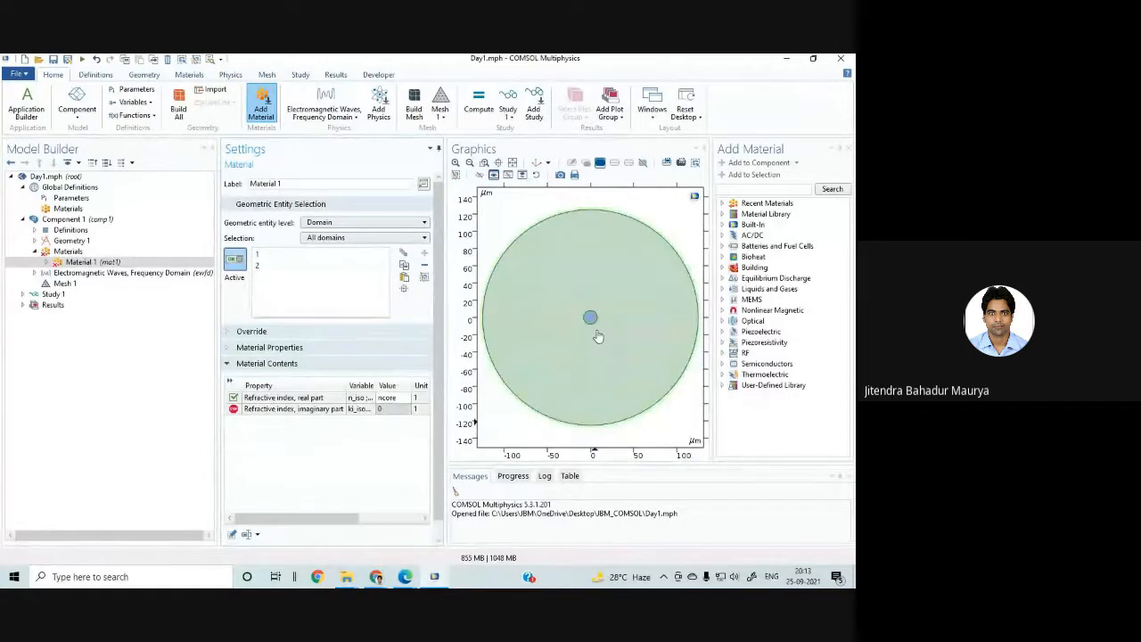
Step: Try changing Material 1's domain selection in the graphics and by pasting the selection value 1
{"action": "left_click", "coordinate": [624, 305]}
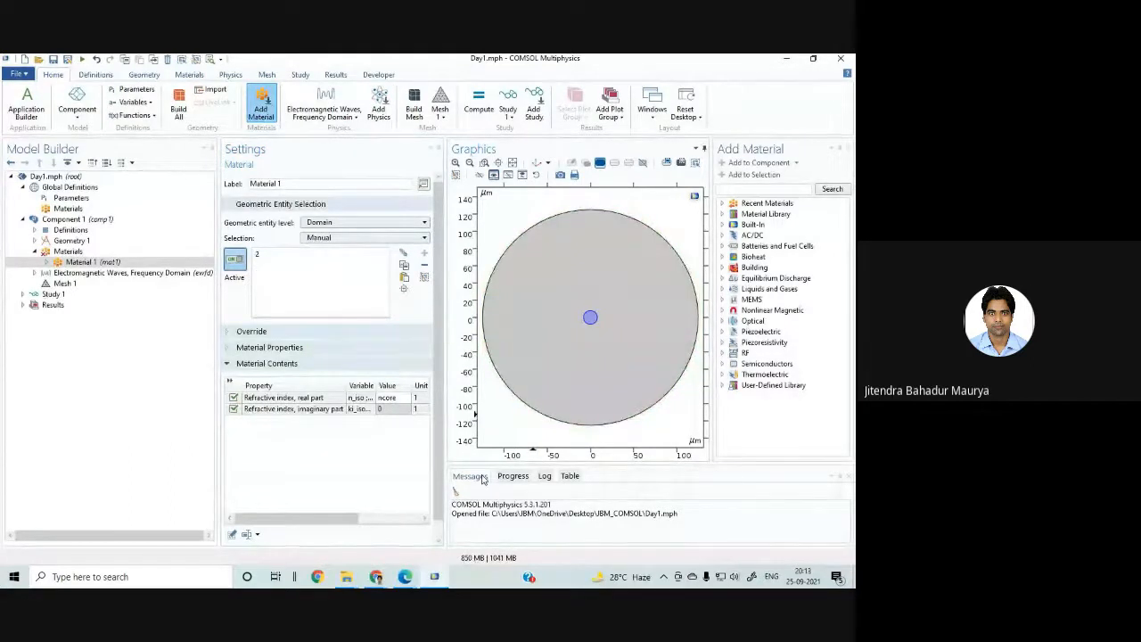
{"action": "left_click", "coordinate": [530, 346]}
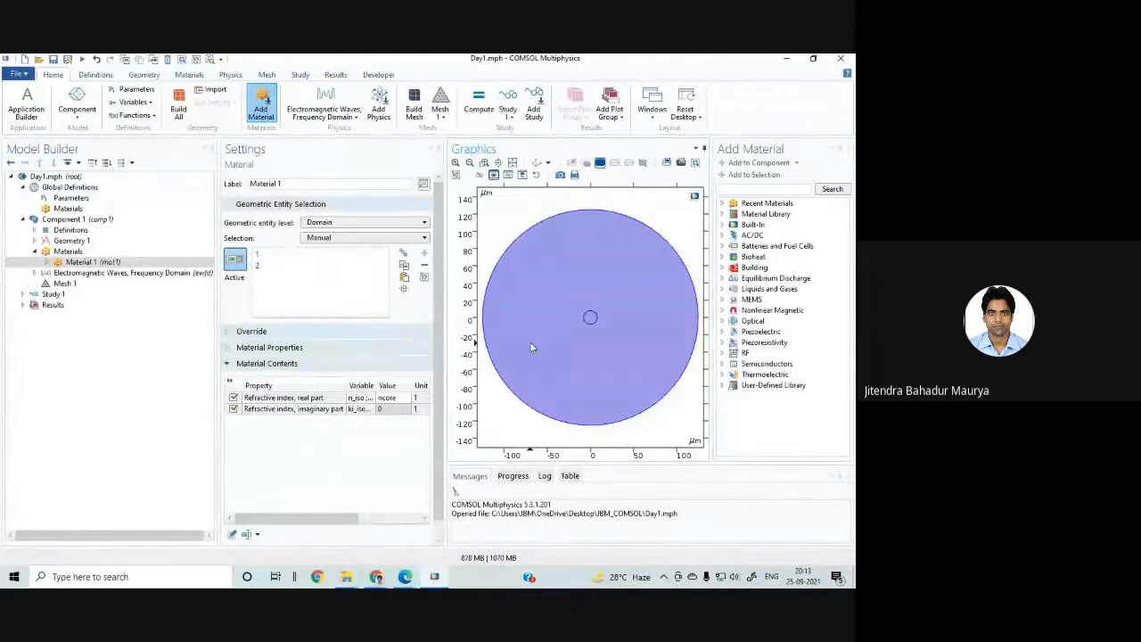
{"action": "left_click", "coordinate": [259, 256]}
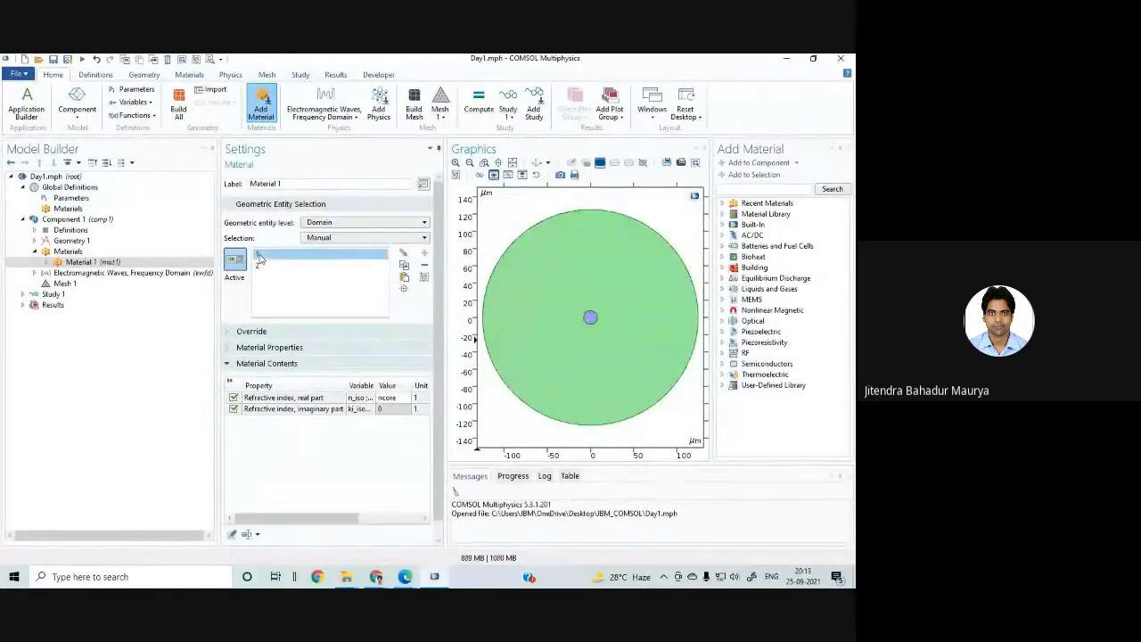
{"action": "left_click", "coordinate": [259, 265]}
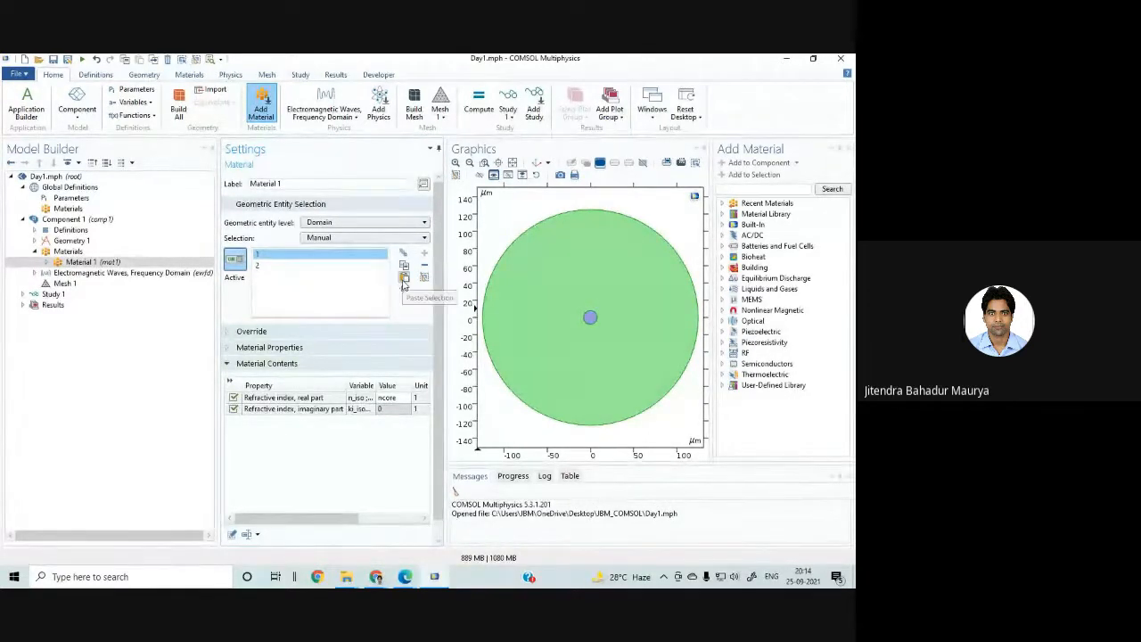
{"action": "left_click", "coordinate": [403, 283]}
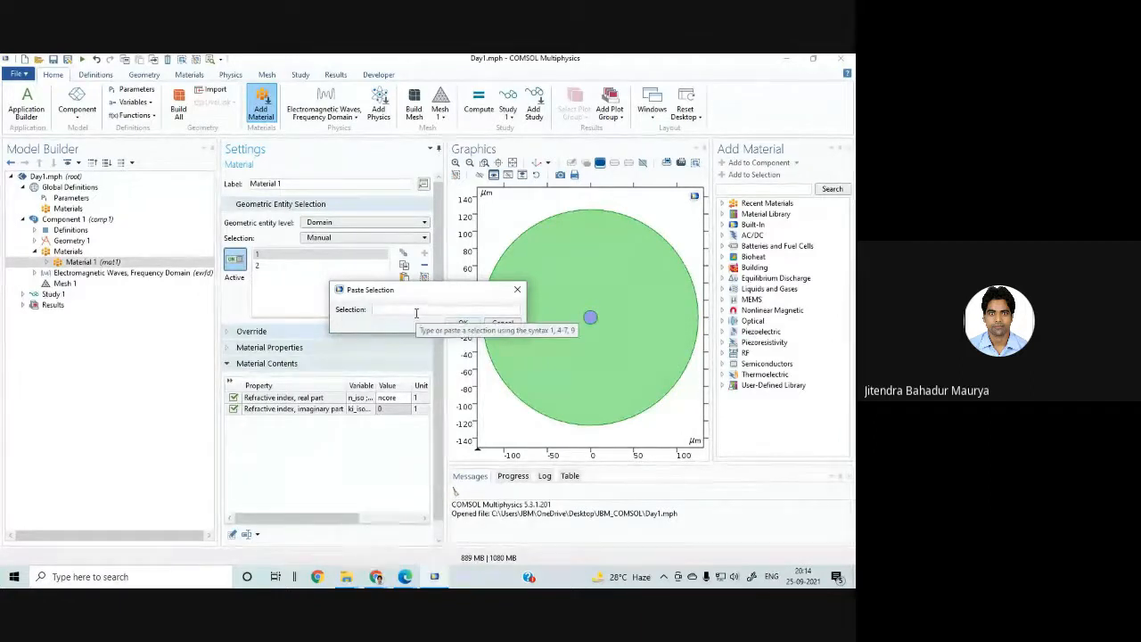
{"action": "type", "text": "1"}
{"action": "left_click", "coordinate": [467, 322]}
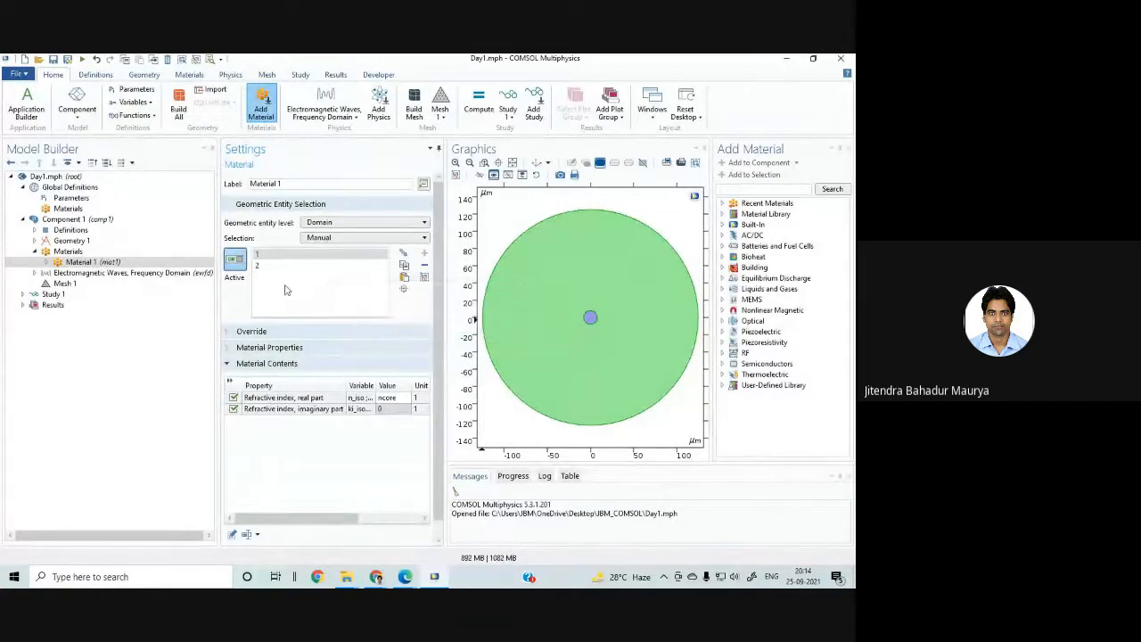
Step: Toggle the cladding and core domains in Material 1's selection, ending with only core domain 2 selected
{"action": "left_click", "coordinate": [571, 286]}
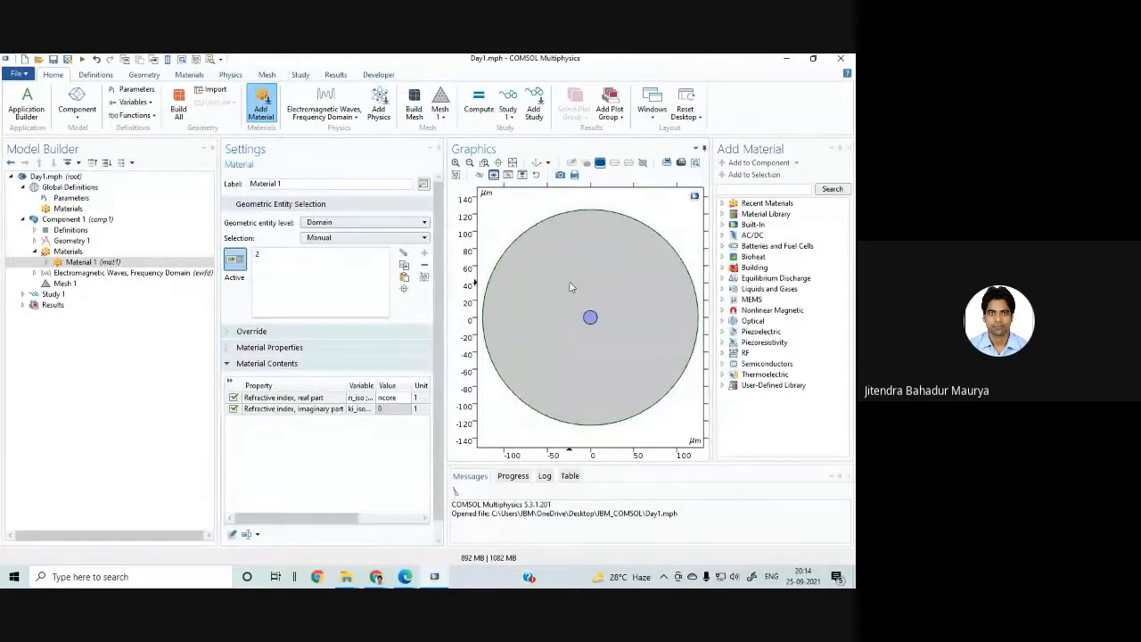
{"action": "left_click", "coordinate": [564, 297]}
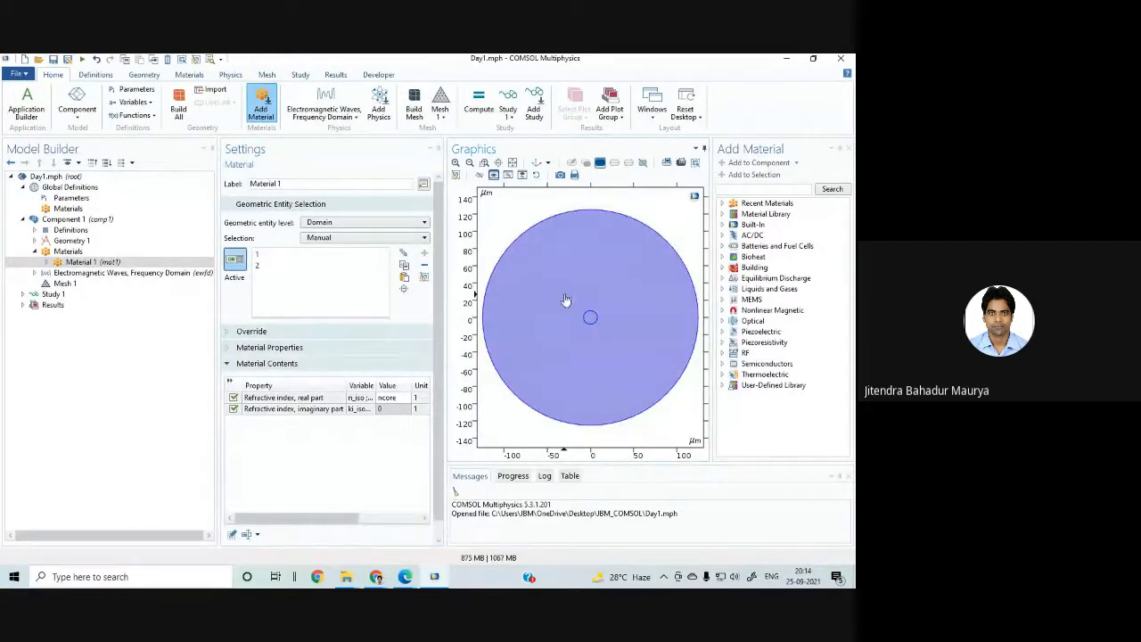
{"action": "left_click", "coordinate": [564, 295]}
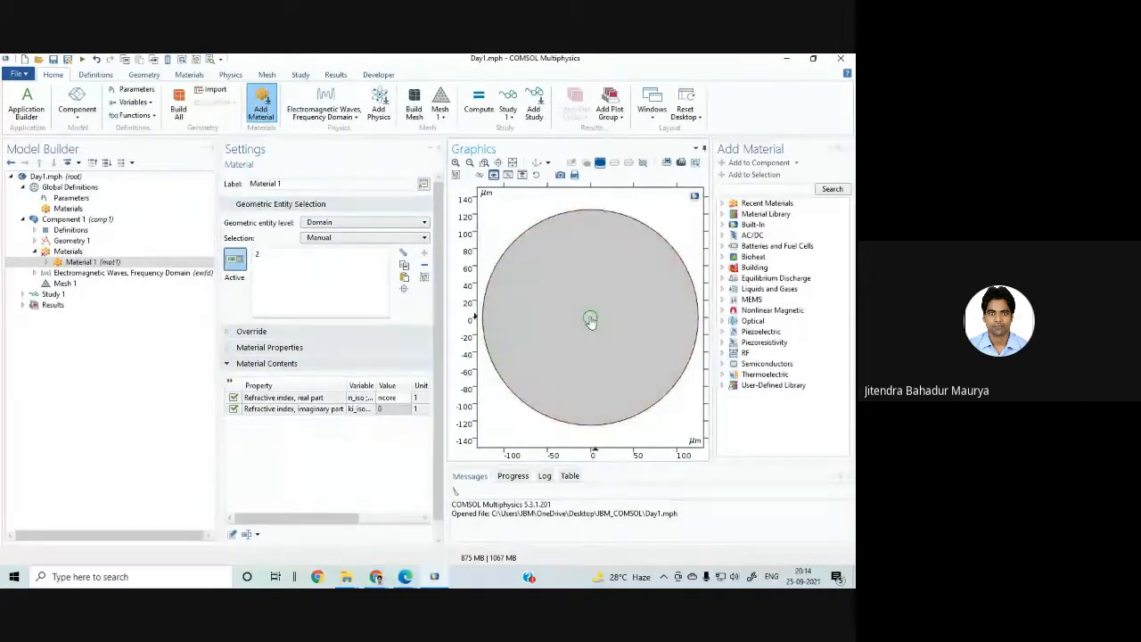
{"action": "left_click", "coordinate": [590, 321]}
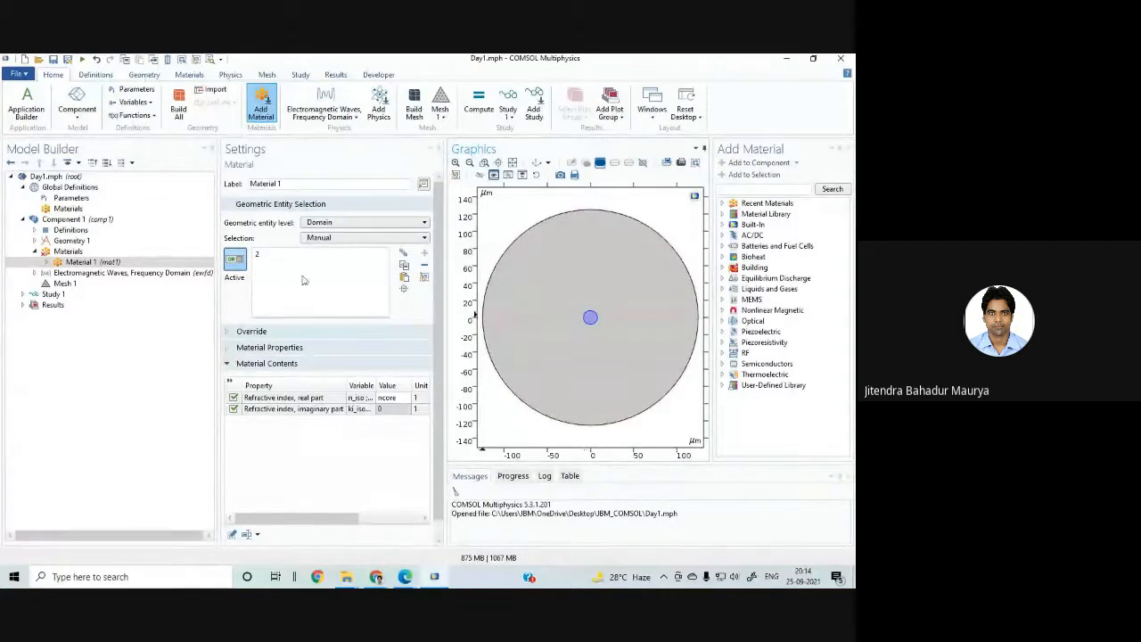
{"action": "left_click", "coordinate": [590, 319]}
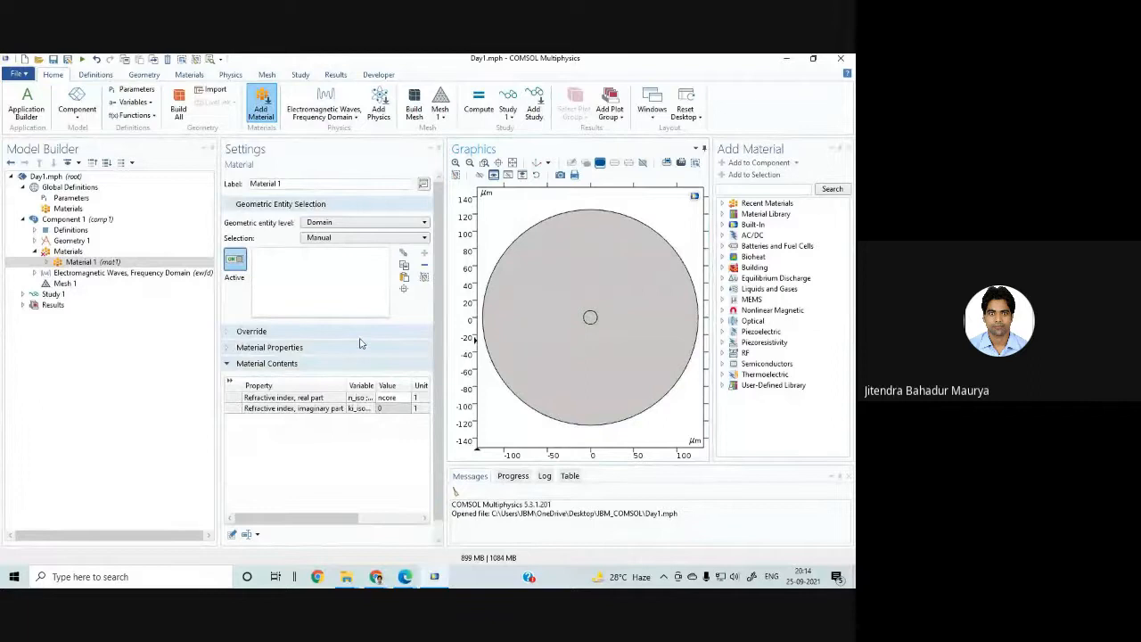
{"action": "left_click", "coordinate": [590, 318]}
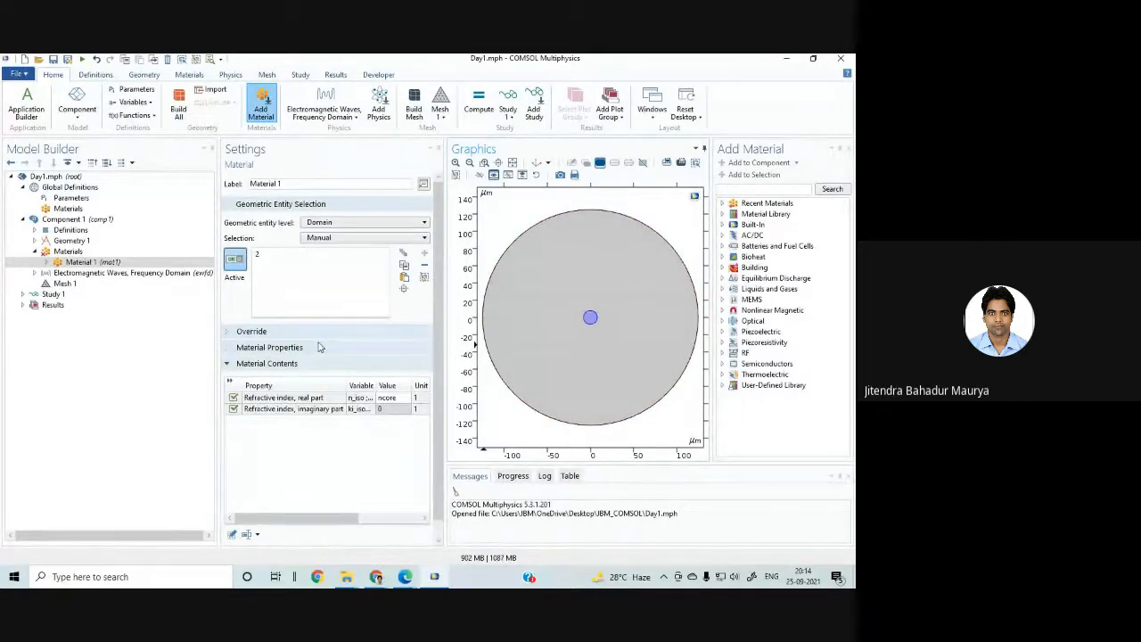
Step: Set Material 1's selection to all domains at domain level, and remove the outer cladding domain to keep only core domain 2
{"action": "left_click", "coordinate": [363, 223]}
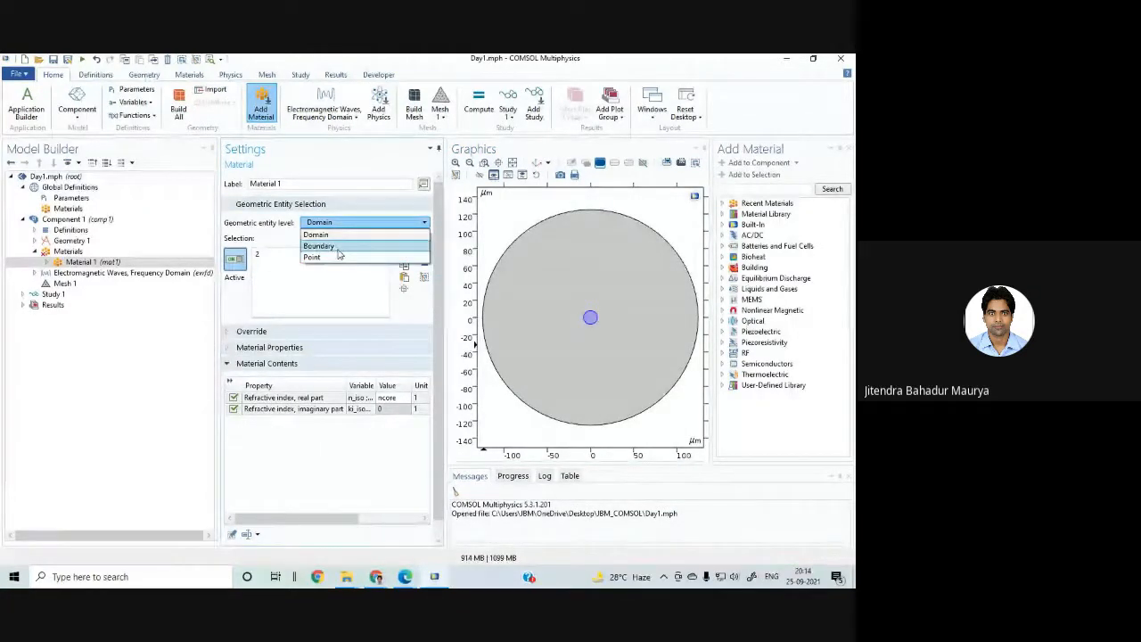
{"action": "left_click", "coordinate": [350, 234]}
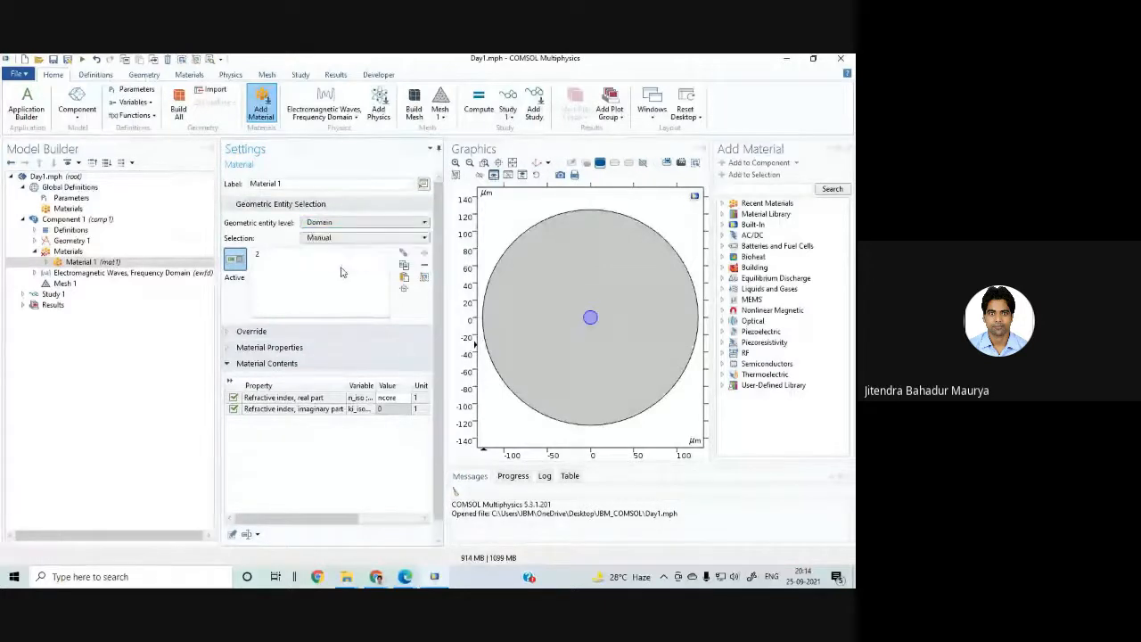
{"action": "left_click", "coordinate": [351, 237]}
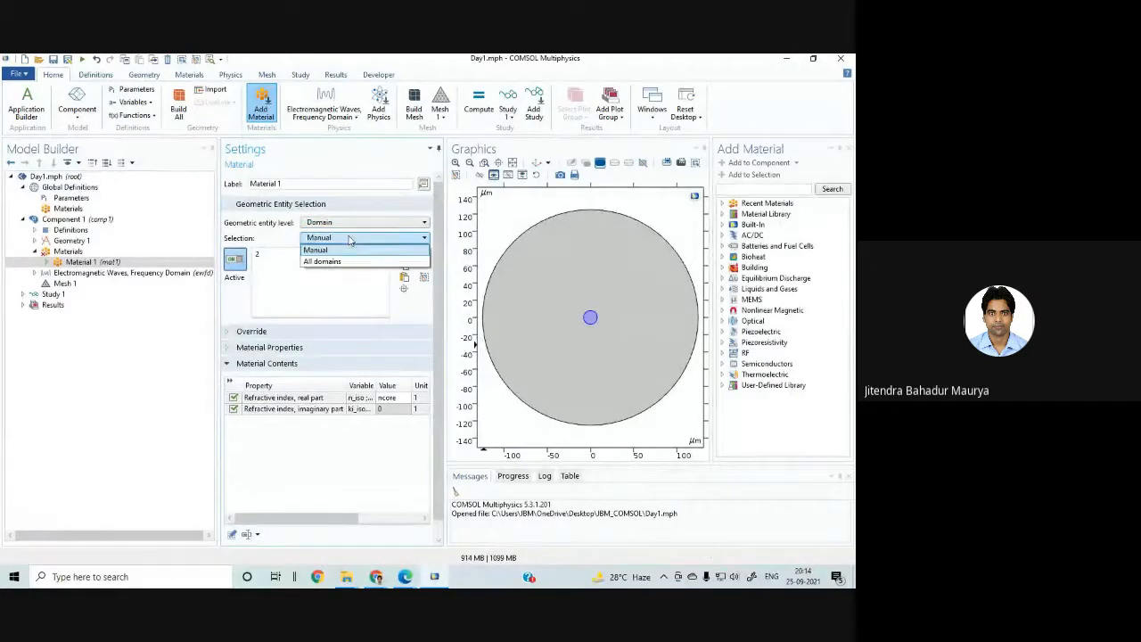
{"action": "left_click", "coordinate": [347, 261]}
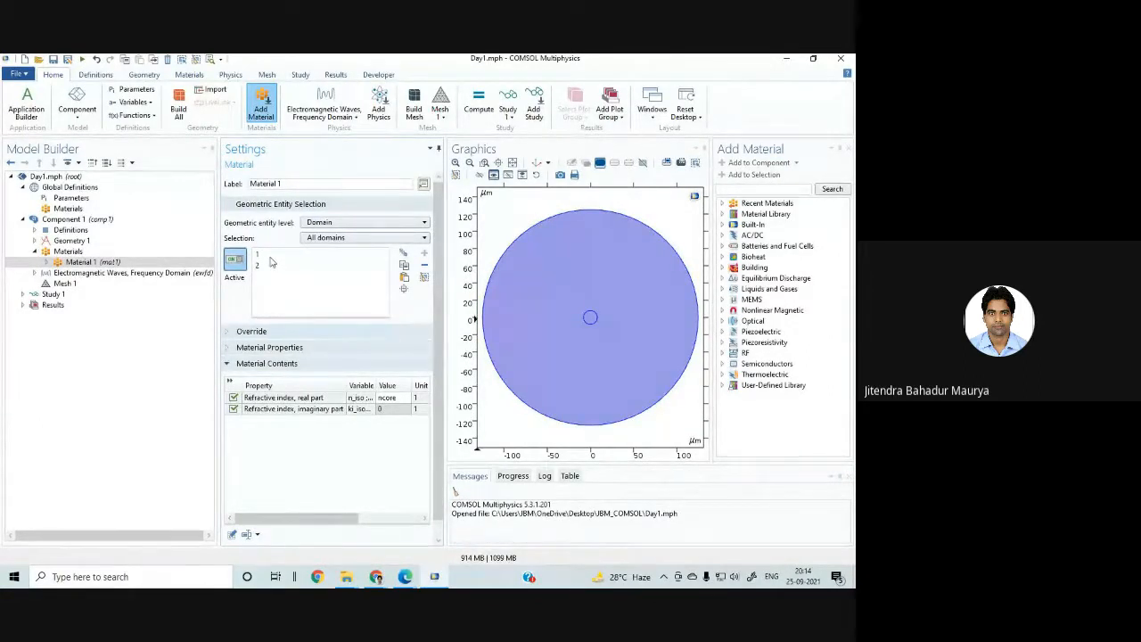
{"action": "left_click", "coordinate": [535, 287]}
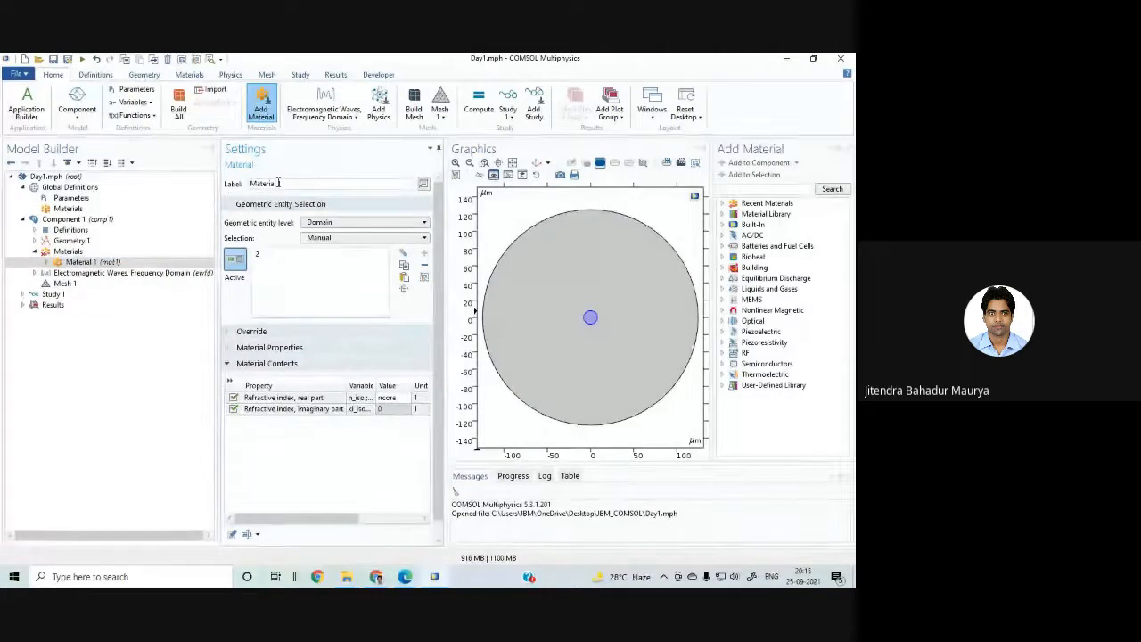
Step: Rename Material 1 as core
{"action": "left_click_drag", "start_coordinate": [285, 185], "coordinate": [238, 190]}
{"action": "type", "text": "core"}
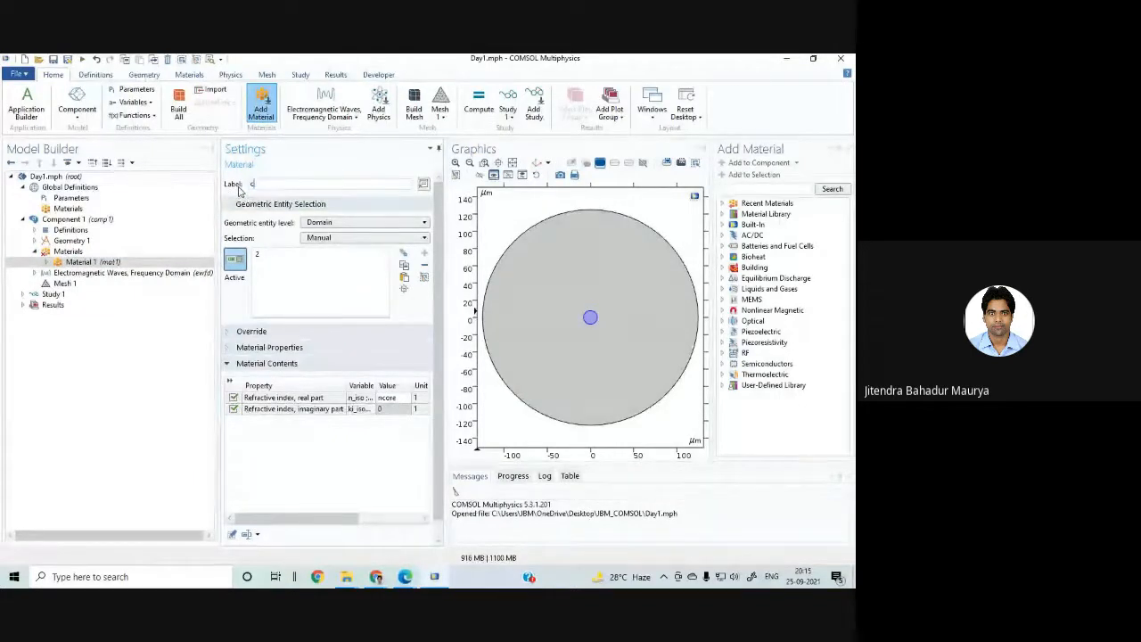
{"action": "left_click", "coordinate": [189, 262]}
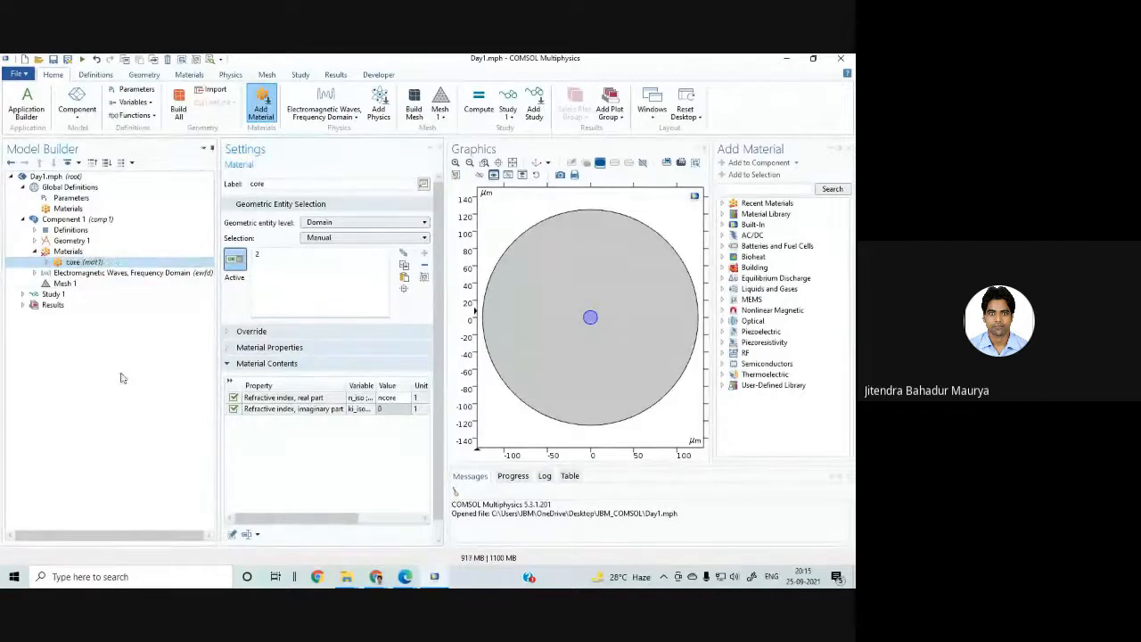
Step: Add a second blank material under Component 1's Materials node and label it clad
{"action": "left_click", "coordinate": [68, 251]}
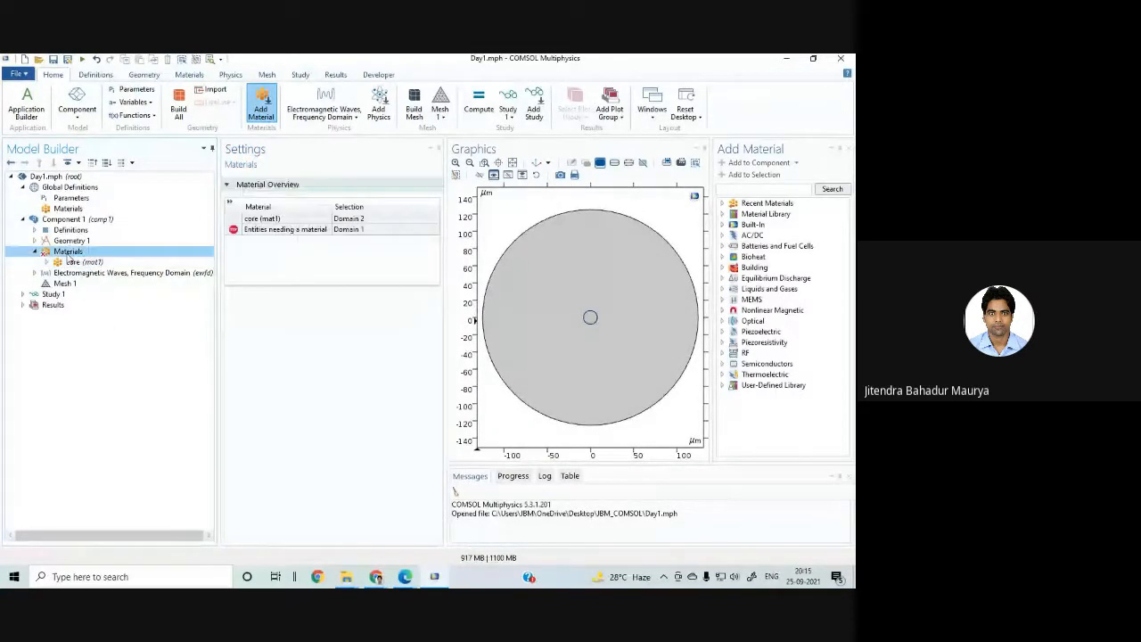
{"action": "right_click", "coordinate": [69, 253]}
{"action": "left_click", "coordinate": [107, 293]}
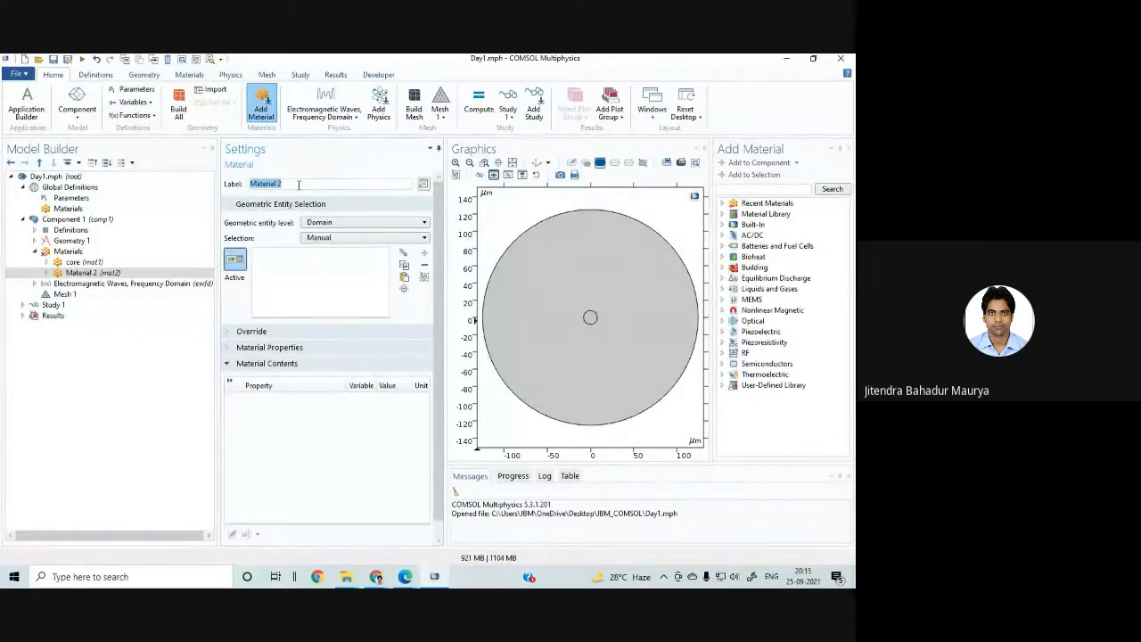
{"action": "type", "text": "clad"}
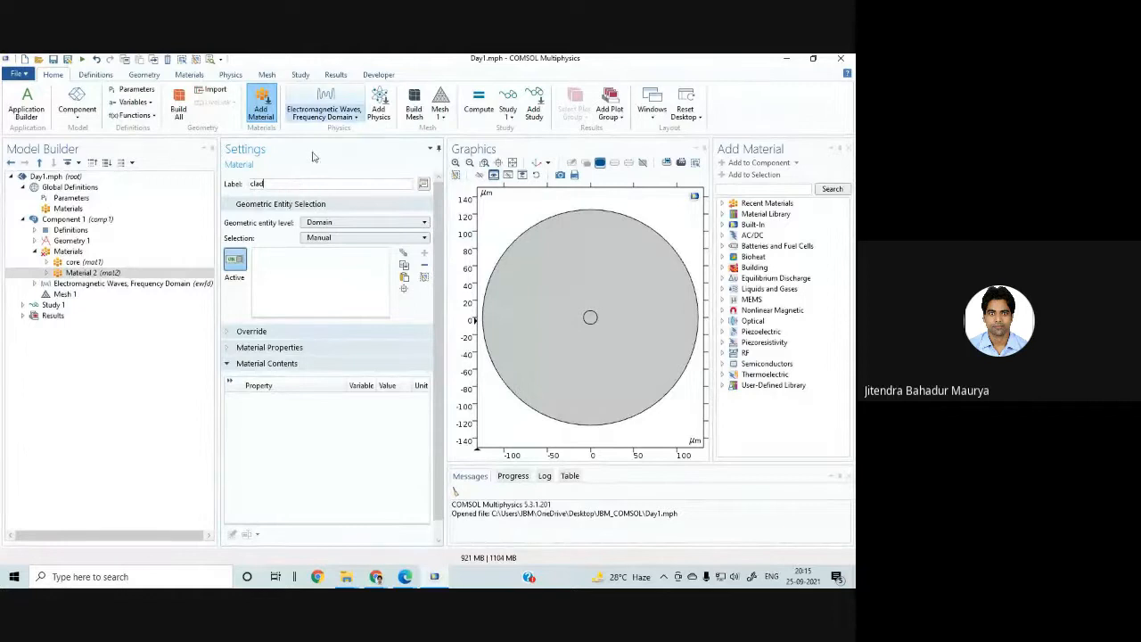
Step: Assign the clad material to outer domain 1 and set the real part of its refractive index to nclad
{"action": "left_click", "coordinate": [328, 227]}
{"action": "left_click", "coordinate": [325, 234]}
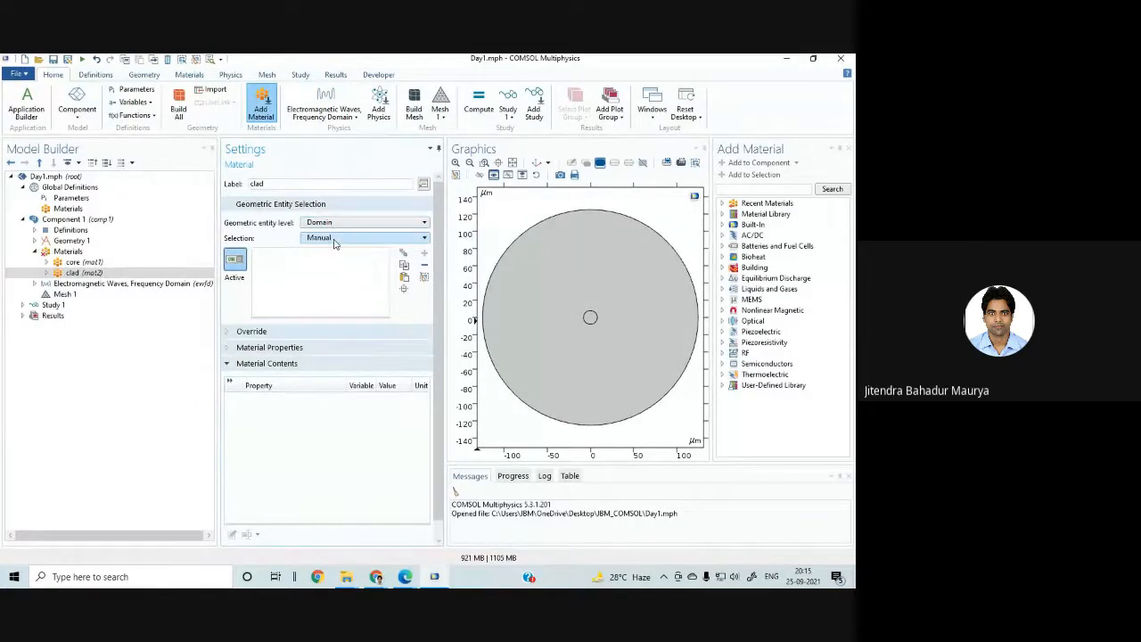
{"action": "left_click", "coordinate": [563, 274]}
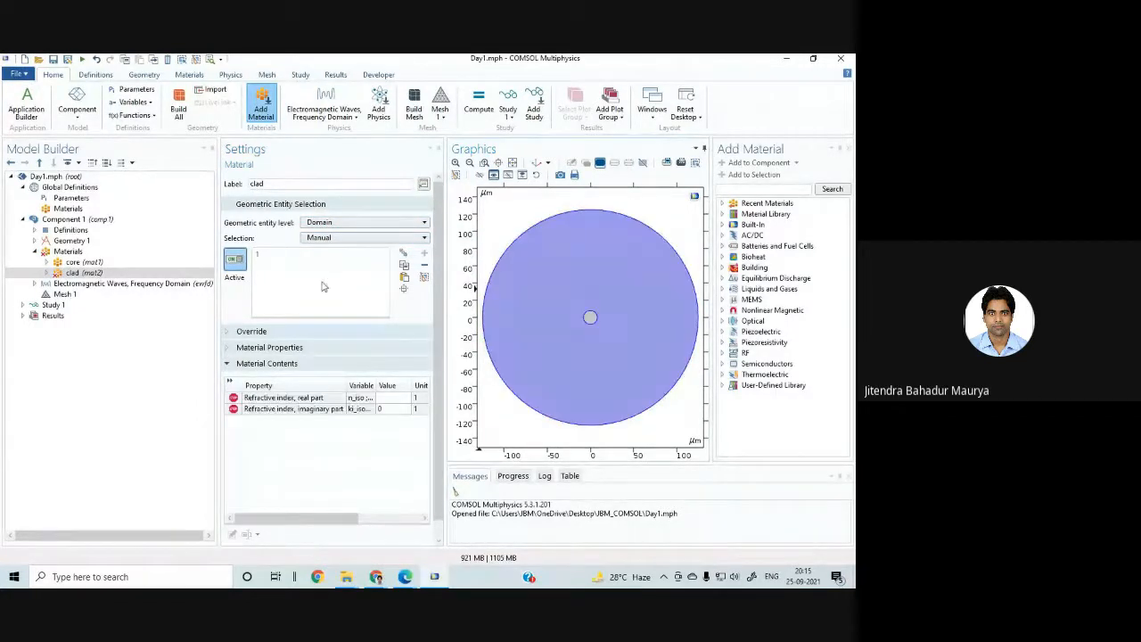
{"action": "left_click", "coordinate": [389, 399]}
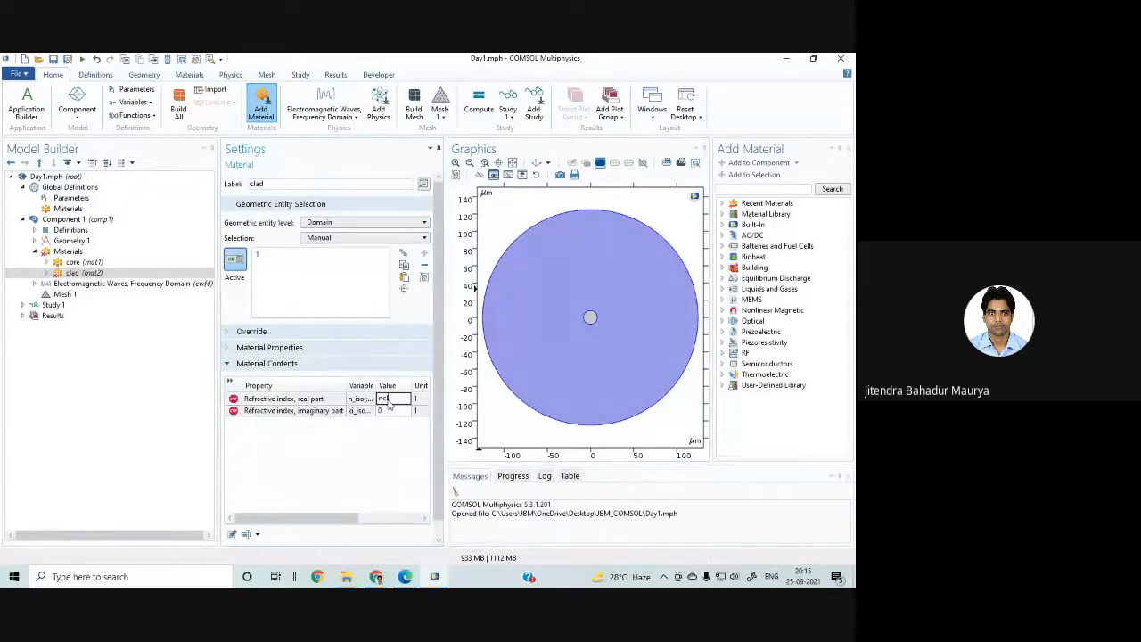
{"action": "type", "text": "nclad"}
{"action": "left_click", "coordinate": [363, 470]}
{"action": "left_click", "coordinate": [389, 398]}
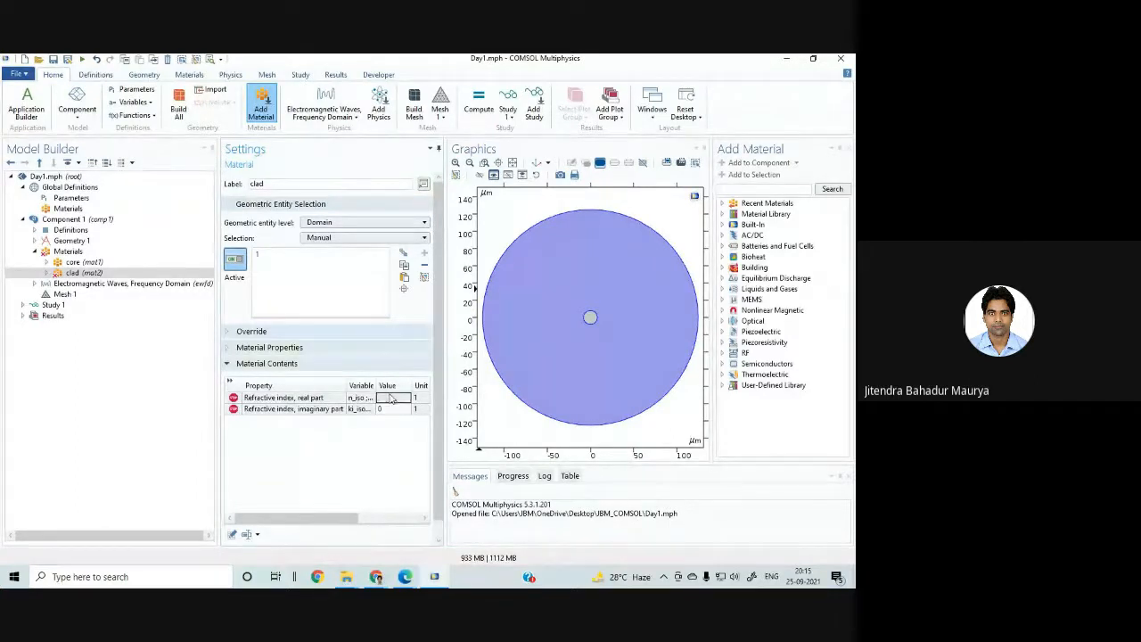
{"action": "type", "text": "nclad"}
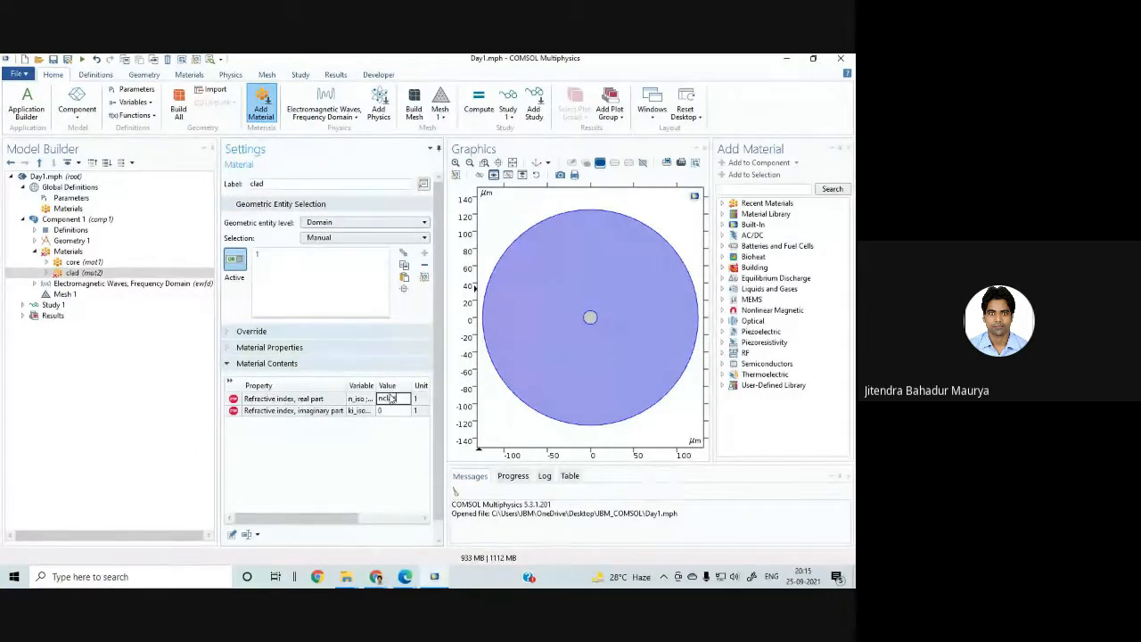
{"action": "key", "text": "Return"}
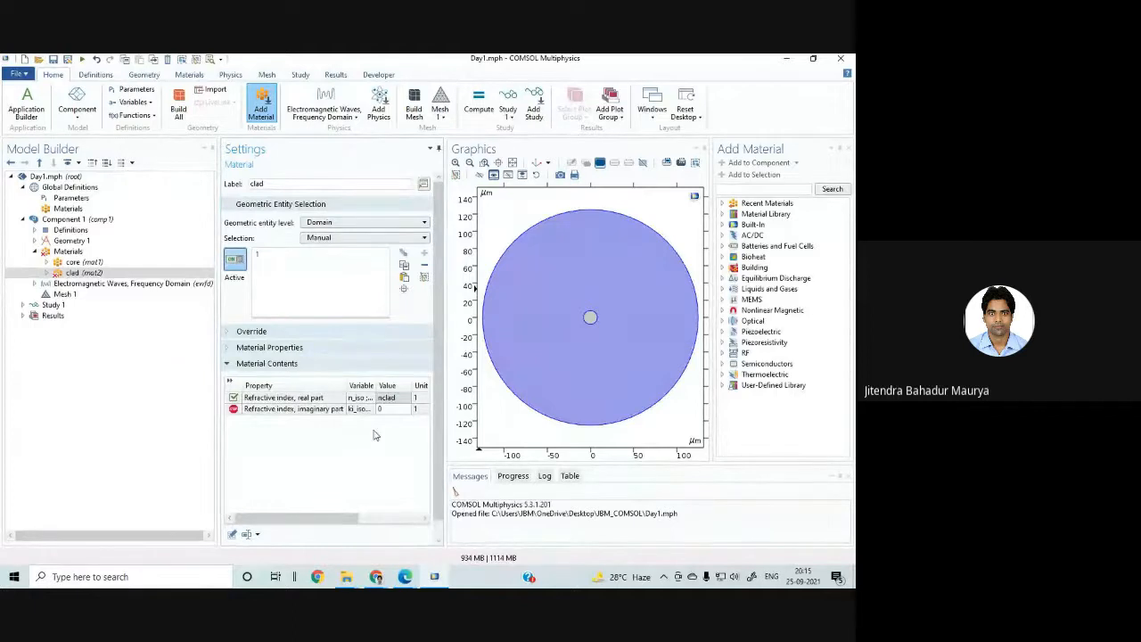
Step: Check the global parameters table, and review the clad material's domain and refractive index settings
{"action": "left_click", "coordinate": [71, 197]}
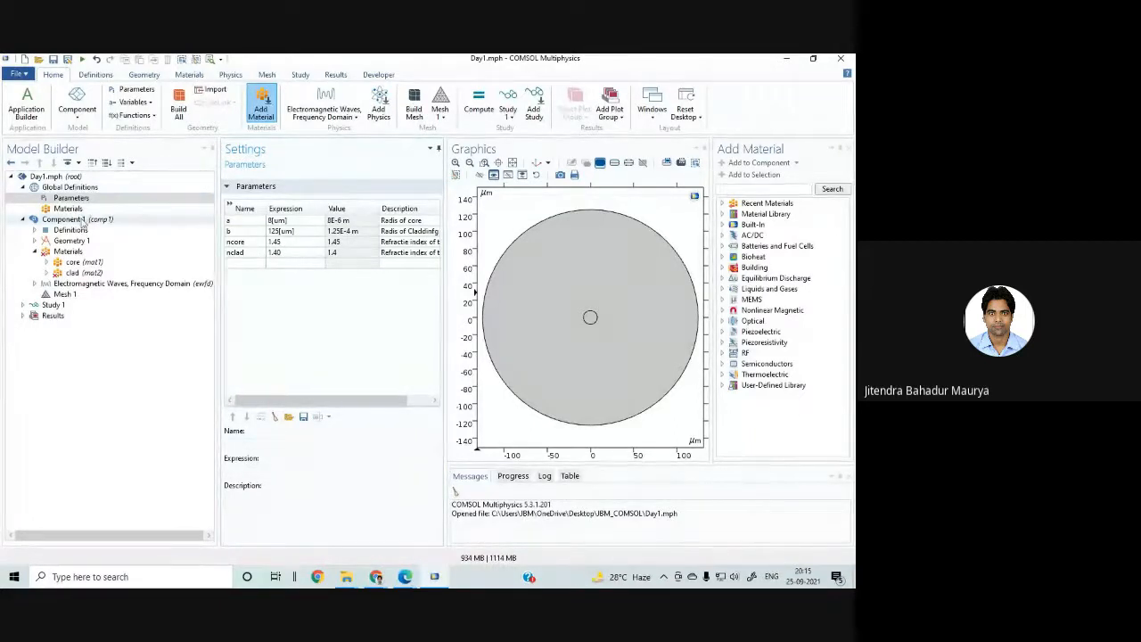
{"action": "left_click", "coordinate": [89, 273]}
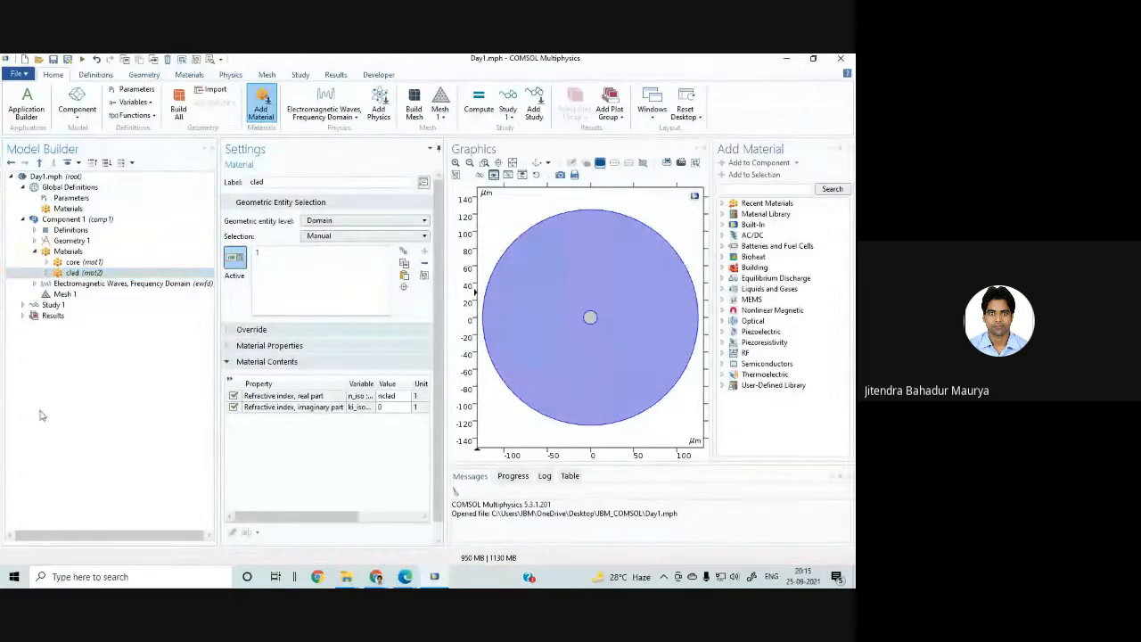
{"action": "left_click", "coordinate": [76, 272]}
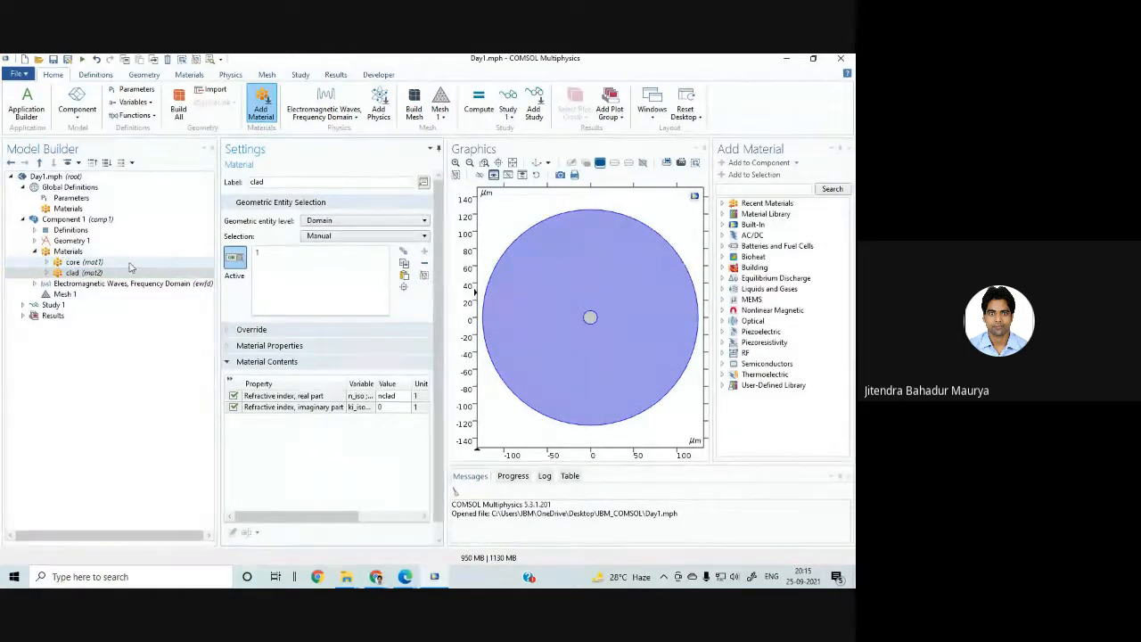
Step: Expand the Electromagnetic Waves, Frequency Domain node and examine the settings of Initial Values 1 and Wave Equation, Electric 1
{"action": "left_click", "coordinate": [35, 252]}
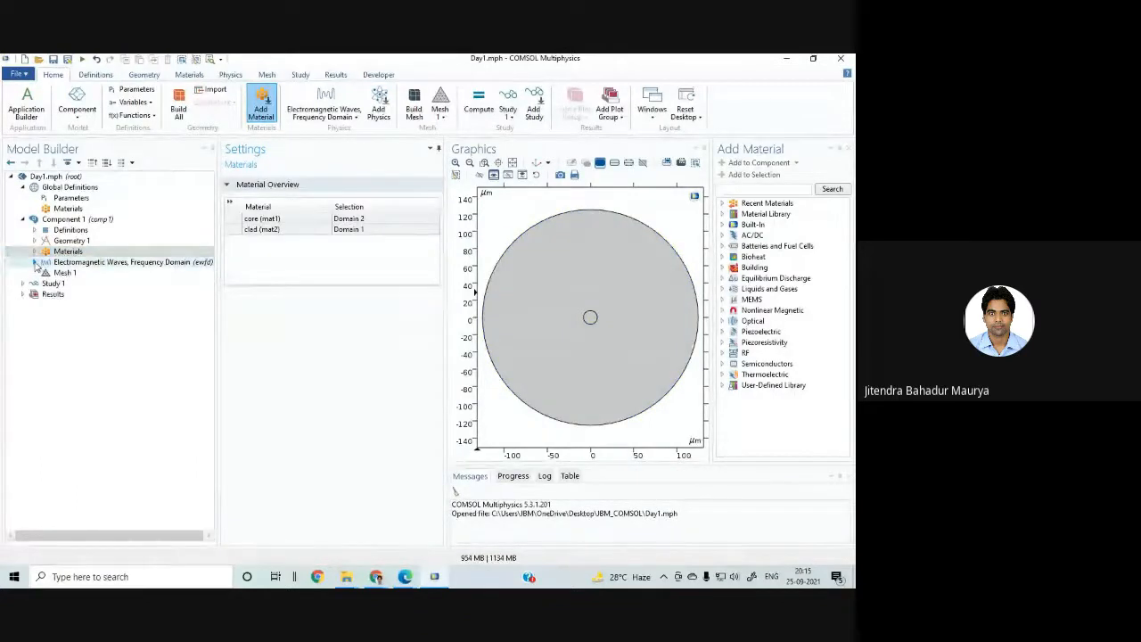
{"action": "left_click", "coordinate": [35, 264]}
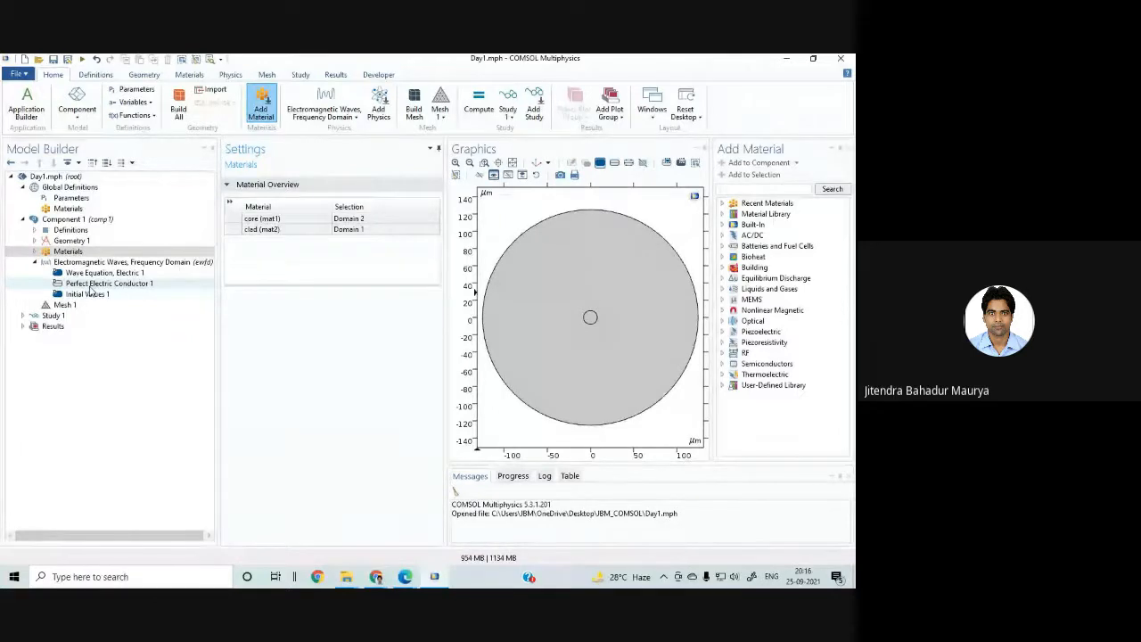
{"action": "left_click", "coordinate": [90, 295]}
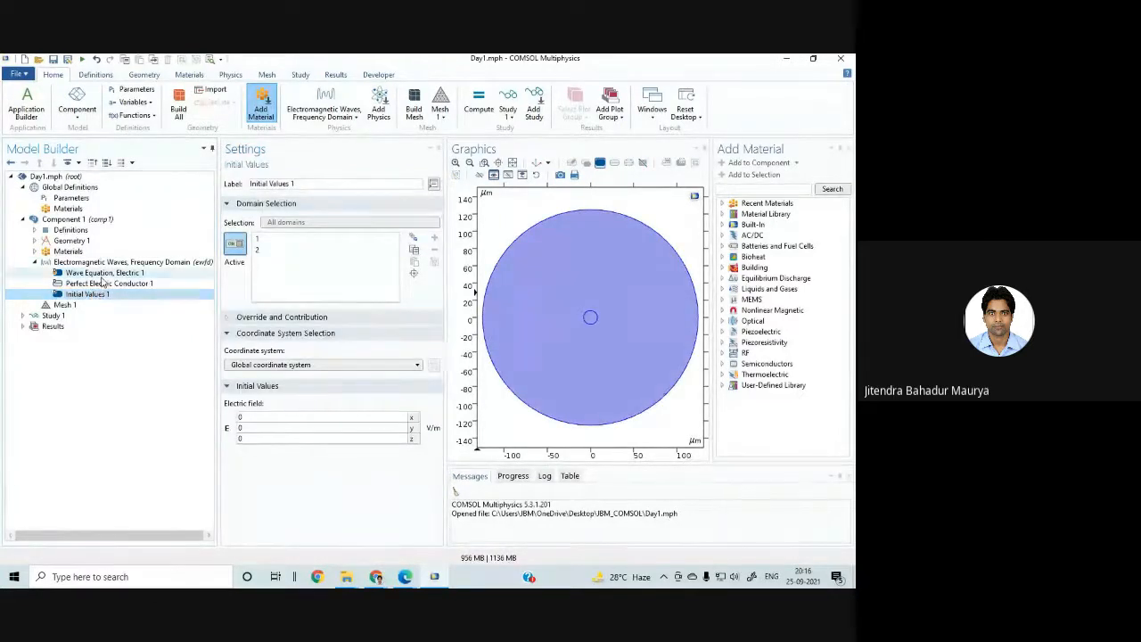
{"action": "left_click", "coordinate": [103, 273]}
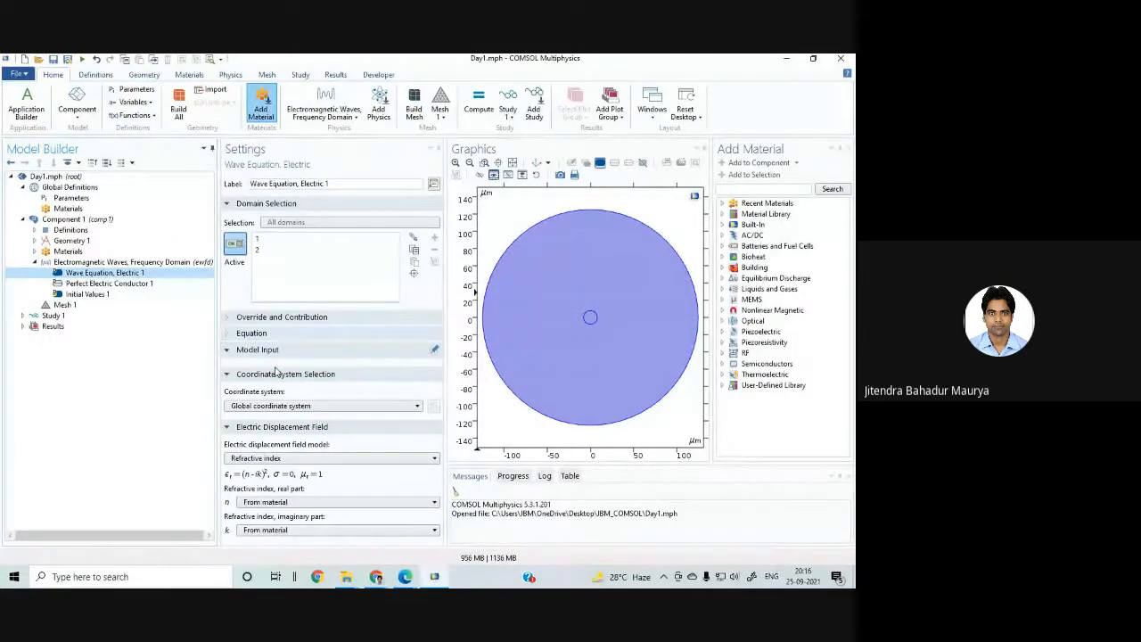
Step: Examine the coordinate system choices of Wave Equation, Electric 1 and the physics interface's electric field component options, keeping Three-component vector
{"action": "left_click", "coordinate": [278, 407]}
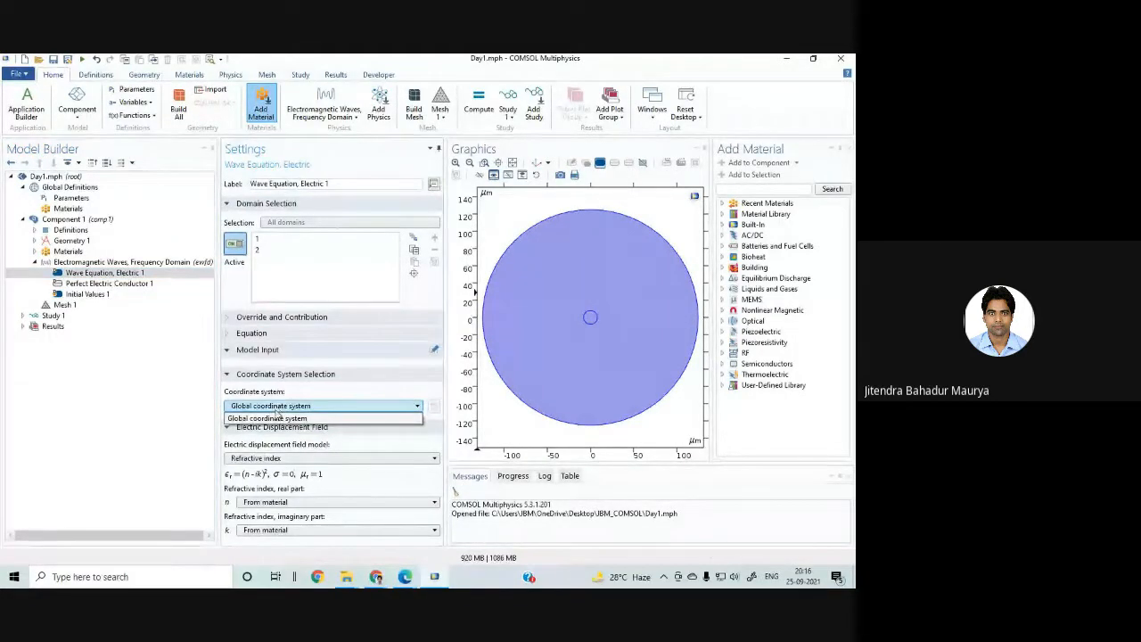
{"action": "left_click", "coordinate": [276, 418]}
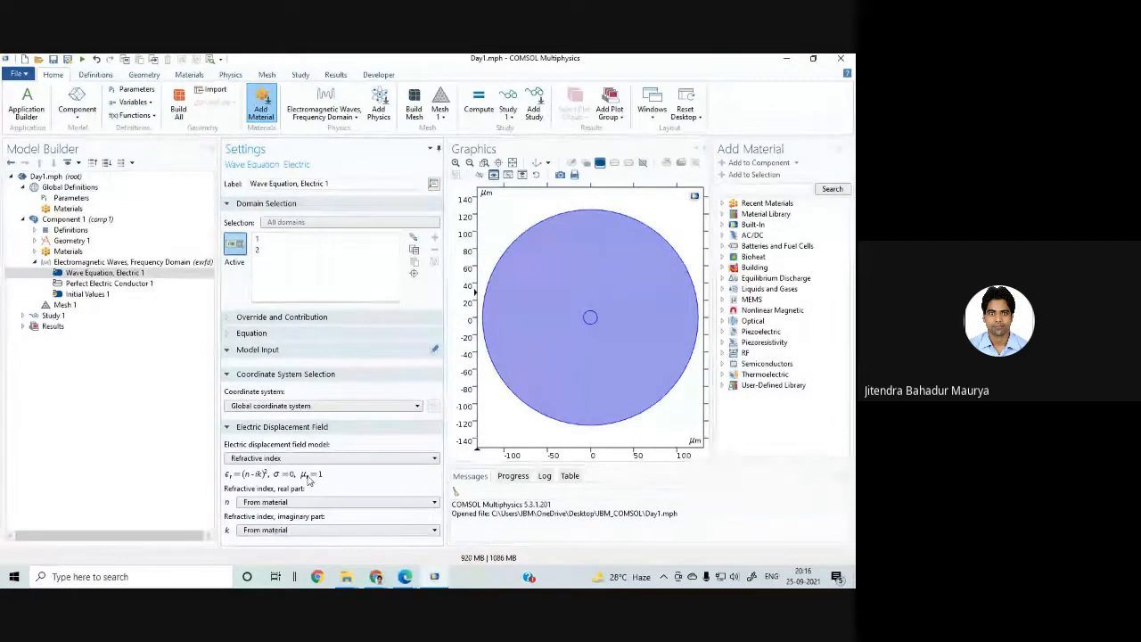
{"action": "left_click", "coordinate": [127, 263]}
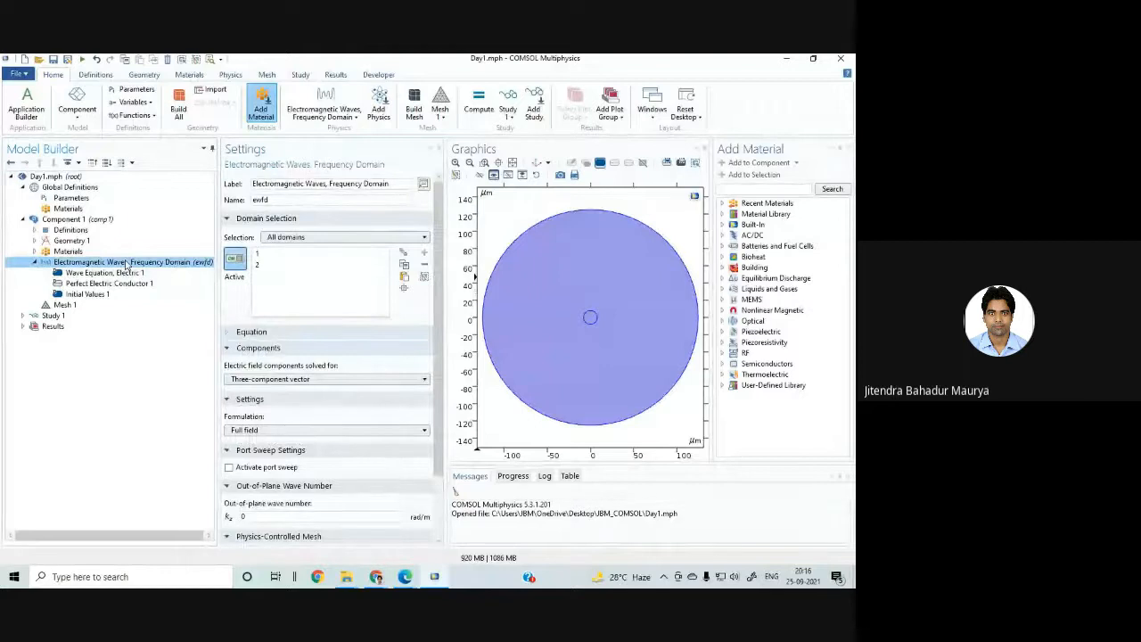
{"action": "left_click", "coordinate": [272, 379]}
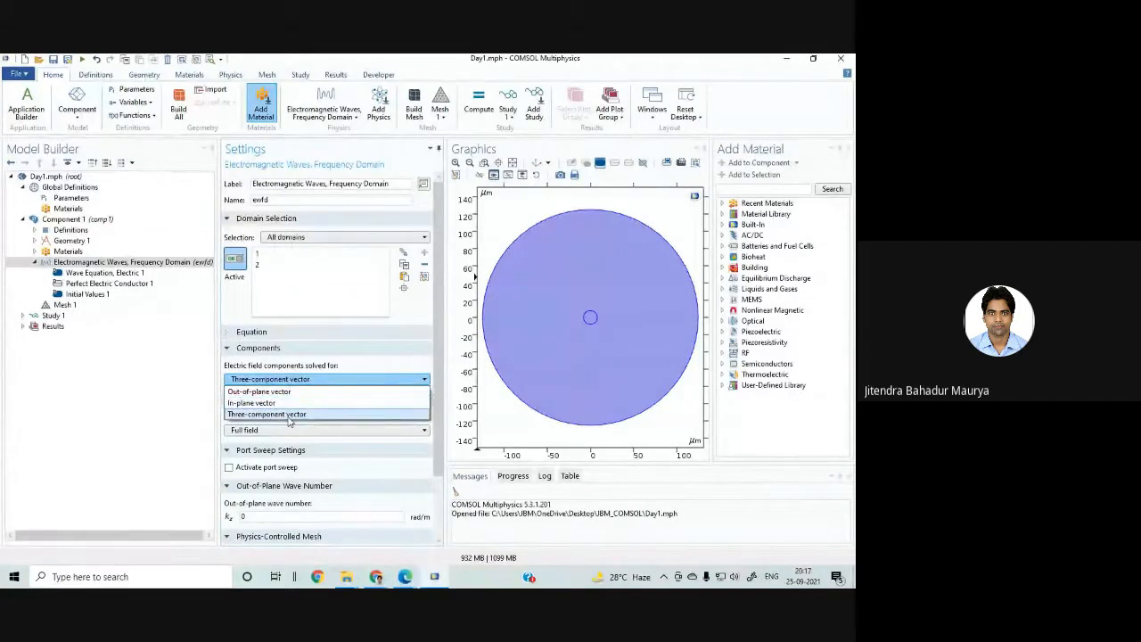
{"action": "left_click", "coordinate": [288, 415]}
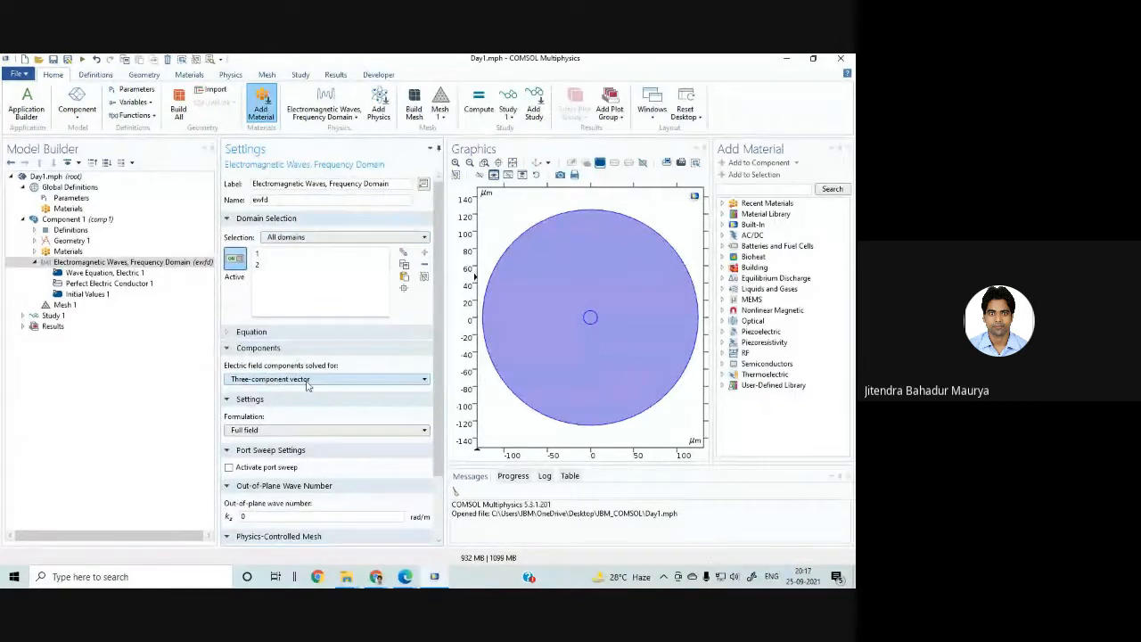
{"action": "scroll", "coordinate": [309, 386], "scroll_direction": "up", "scroll_amount": 2}
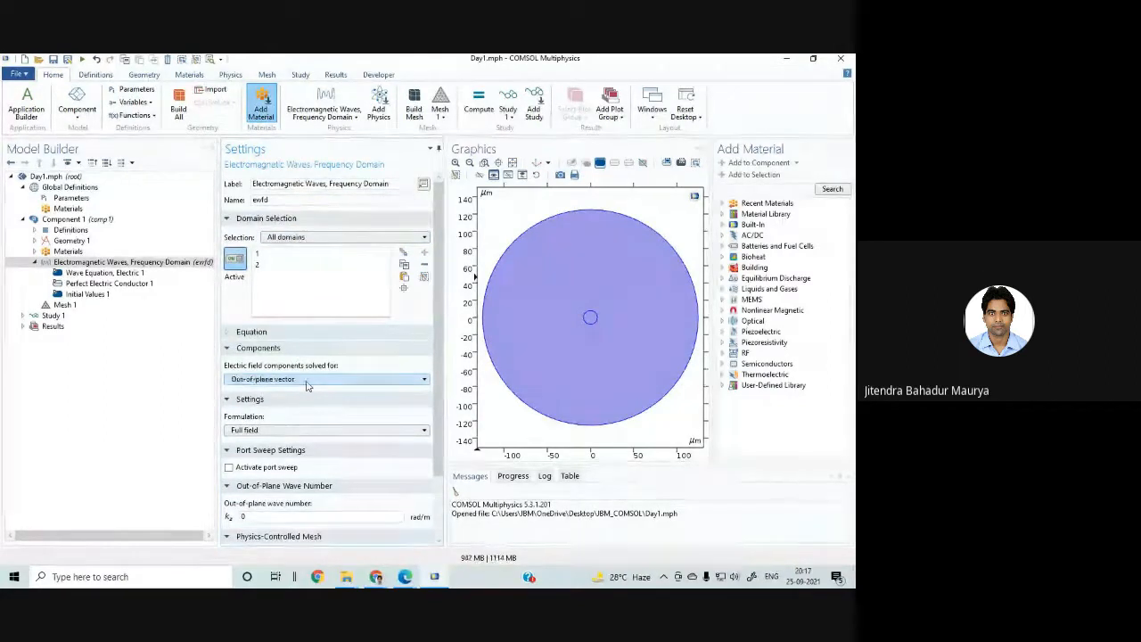
{"action": "left_click", "coordinate": [299, 379]}
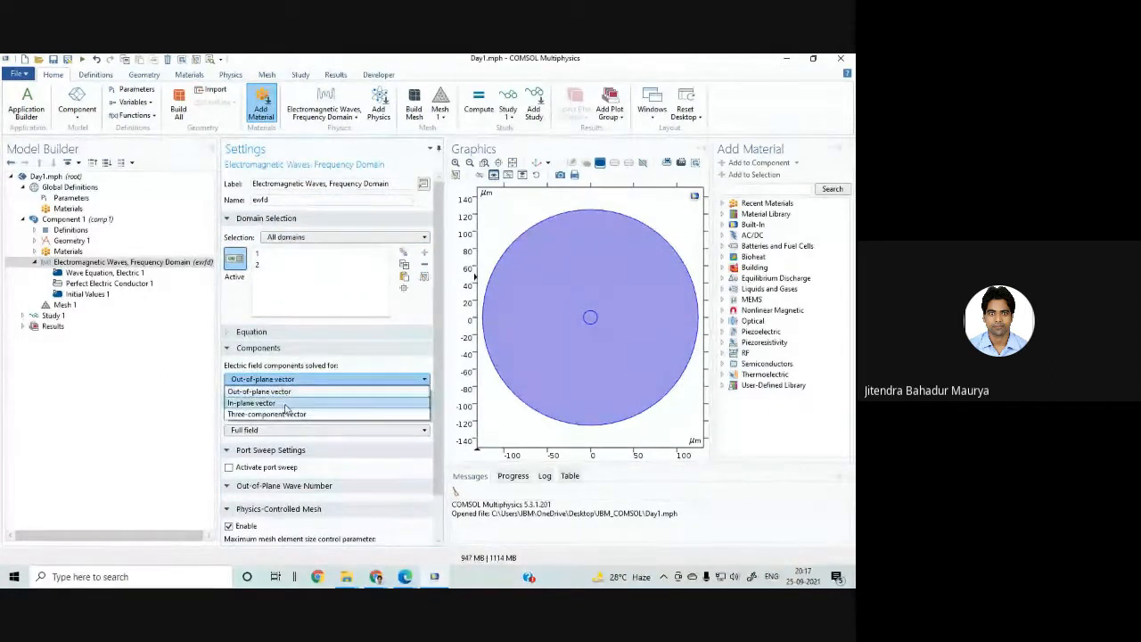
{"action": "left_click", "coordinate": [283, 416]}
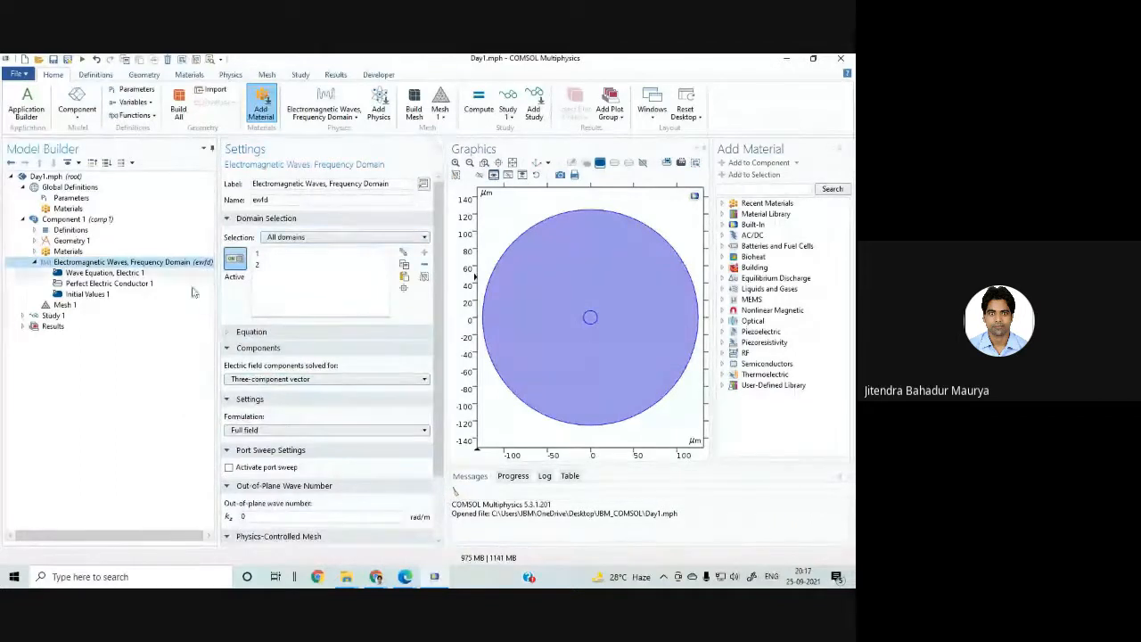
{"action": "left_click", "coordinate": [116, 263]}
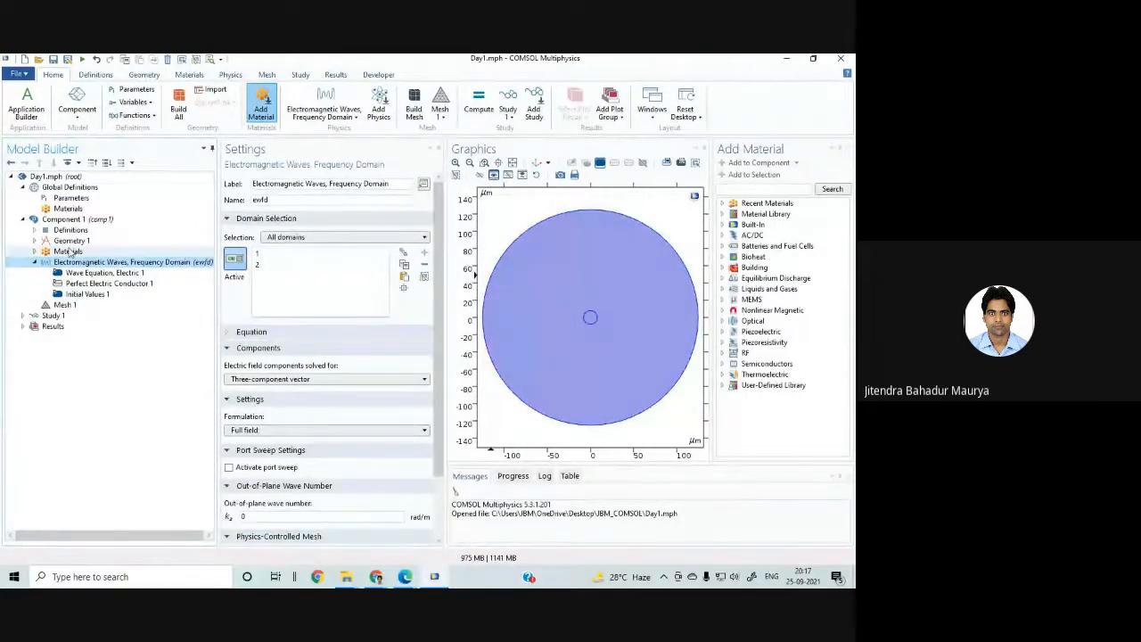
{"action": "left_click", "coordinate": [34, 251]}
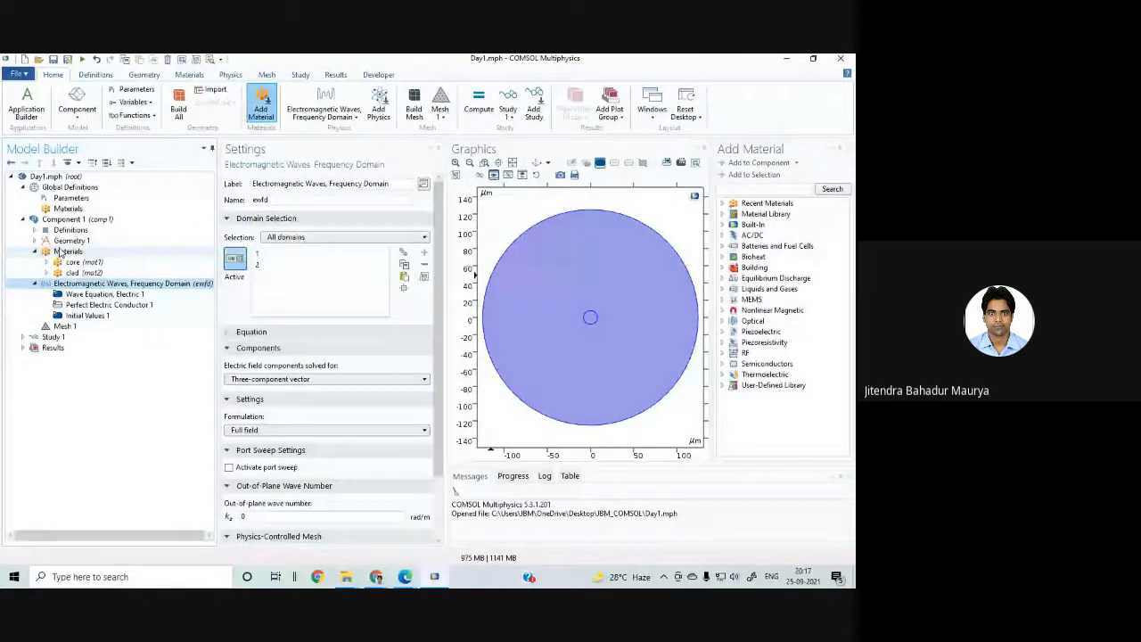
{"action": "right_click", "coordinate": [63, 251]}
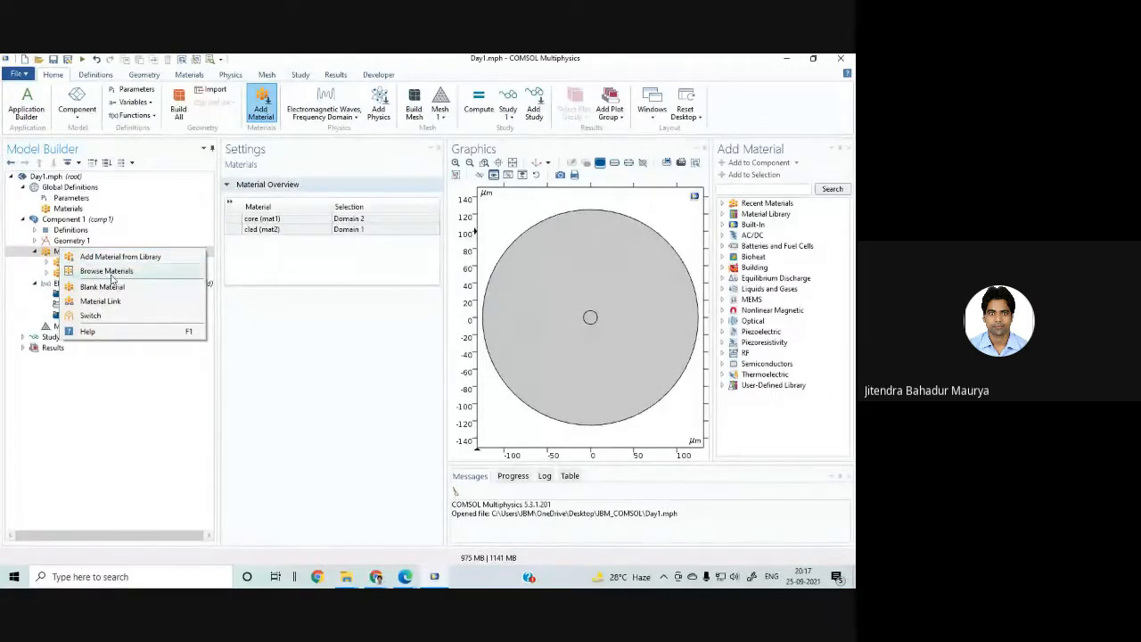
{"action": "left_click", "coordinate": [111, 275]}
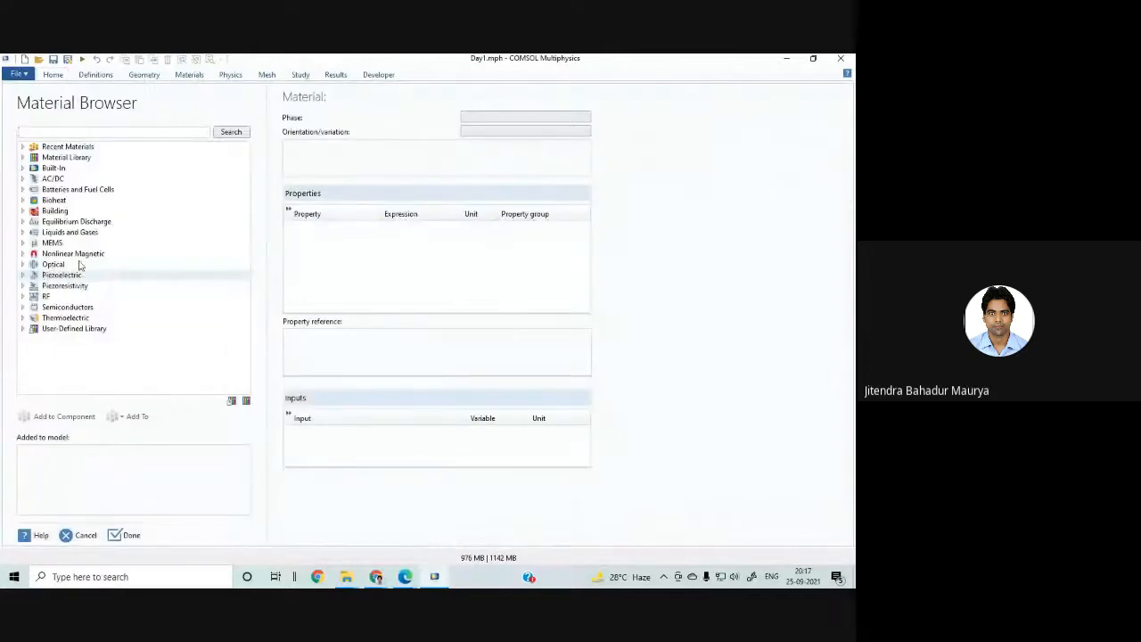
{"action": "left_click", "coordinate": [82, 535]}
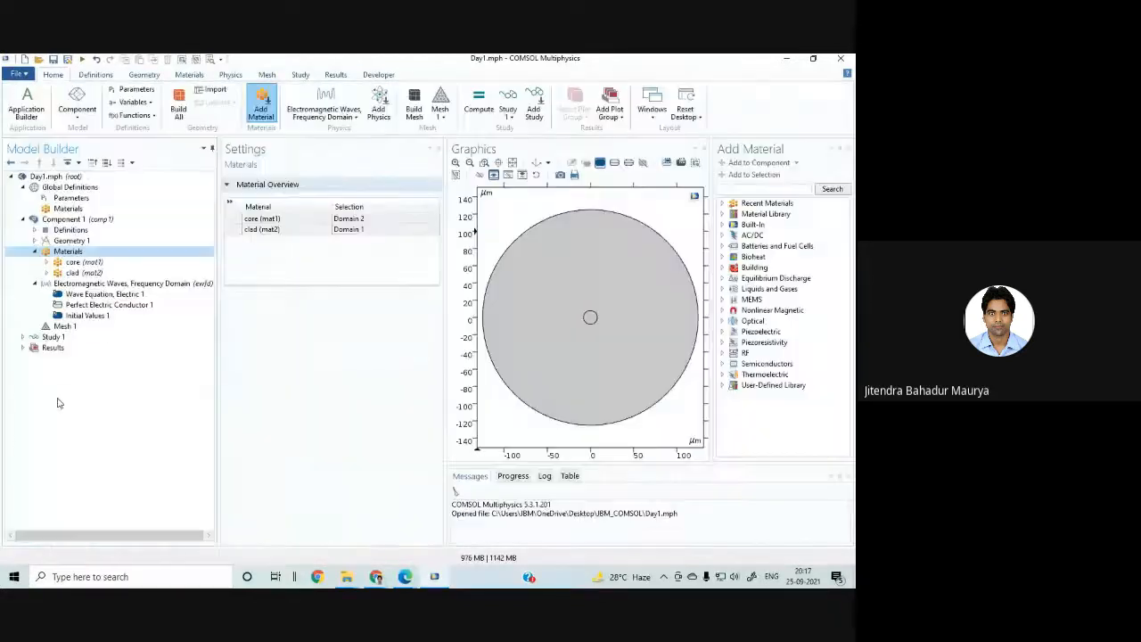
Step: Add a third blank material under Component 1's Materials node and label it boundary
{"action": "right_click", "coordinate": [62, 253]}
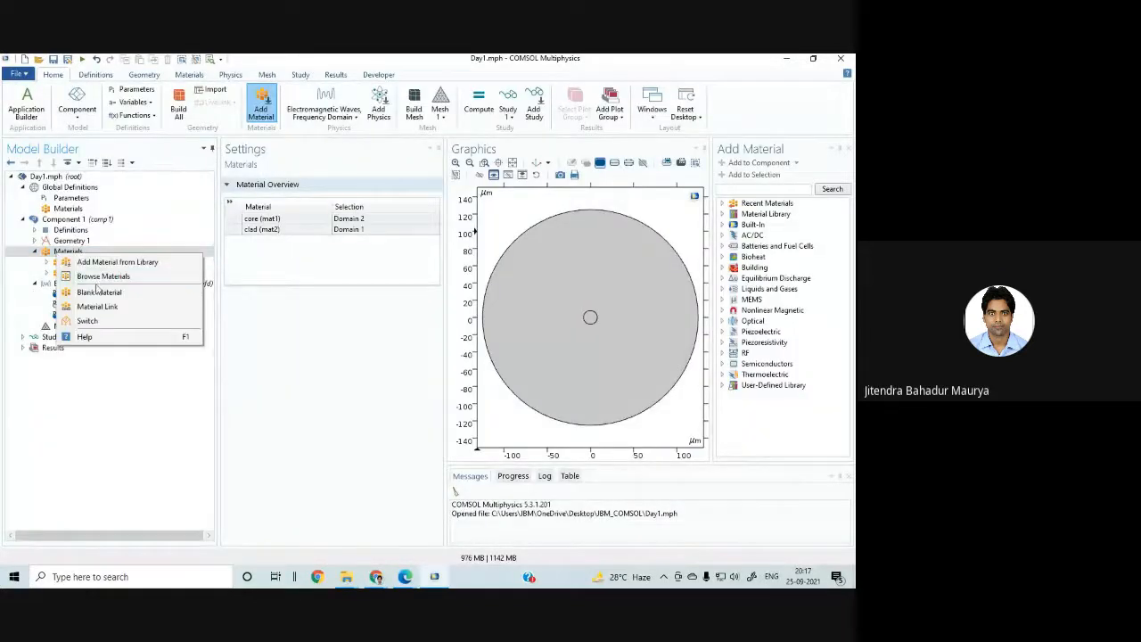
{"action": "left_click", "coordinate": [98, 292]}
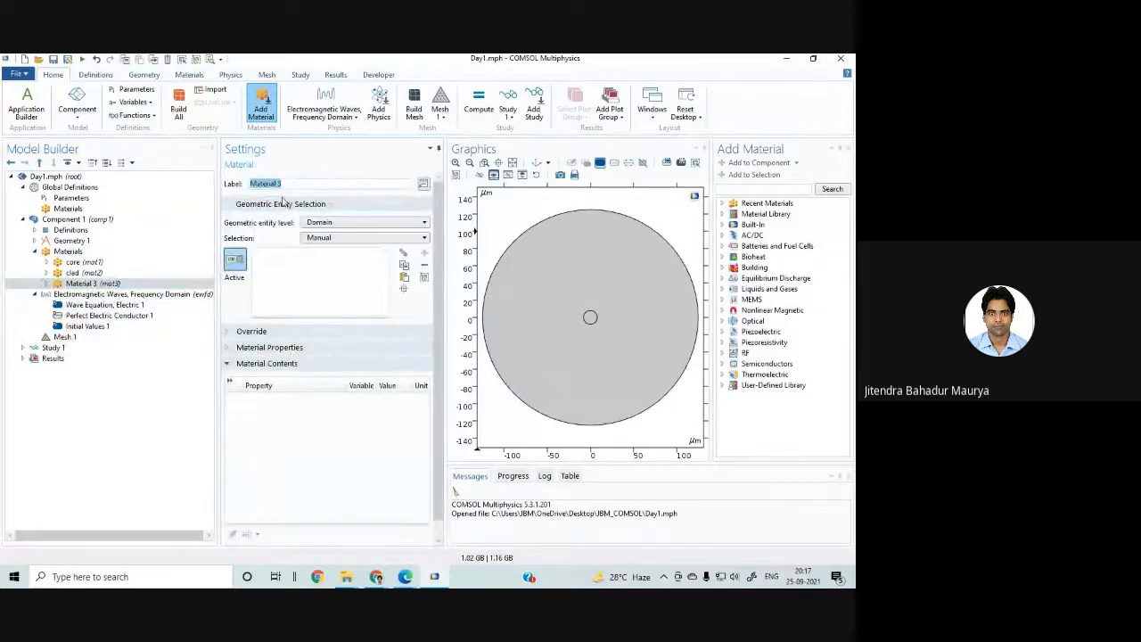
{"action": "type", "text": "bound"}
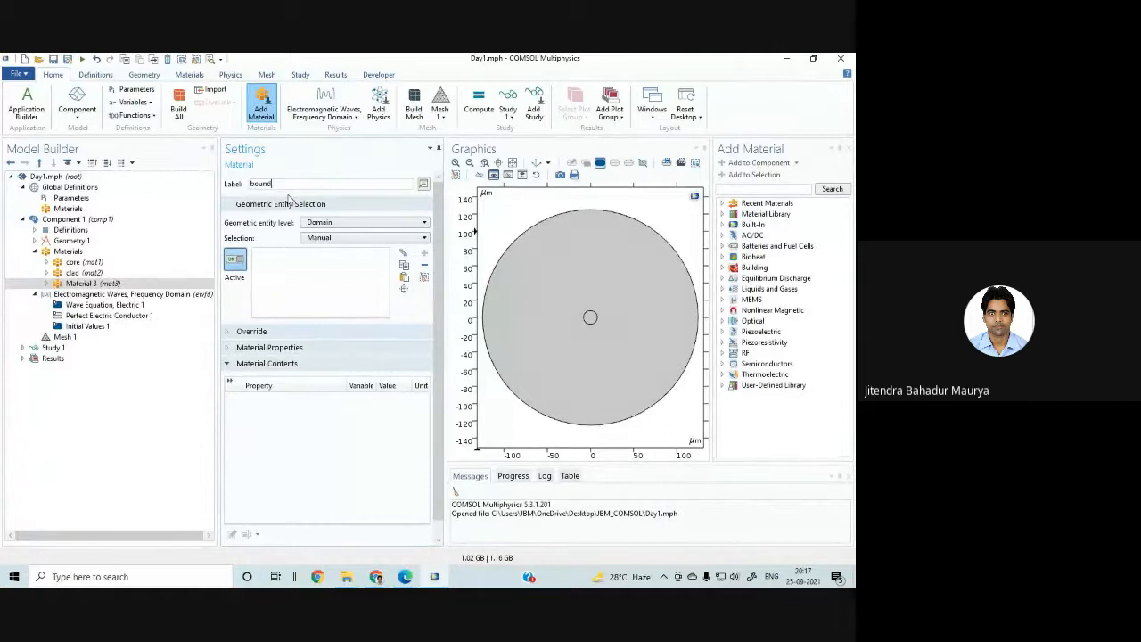
{"action": "type", "text": "ary"}
Step: Set the blank boundary material's geometric entity level to Boundary and assign it to outer circle arcs 1, 2, 5 and 8
{"action": "left_click", "coordinate": [359, 224]}
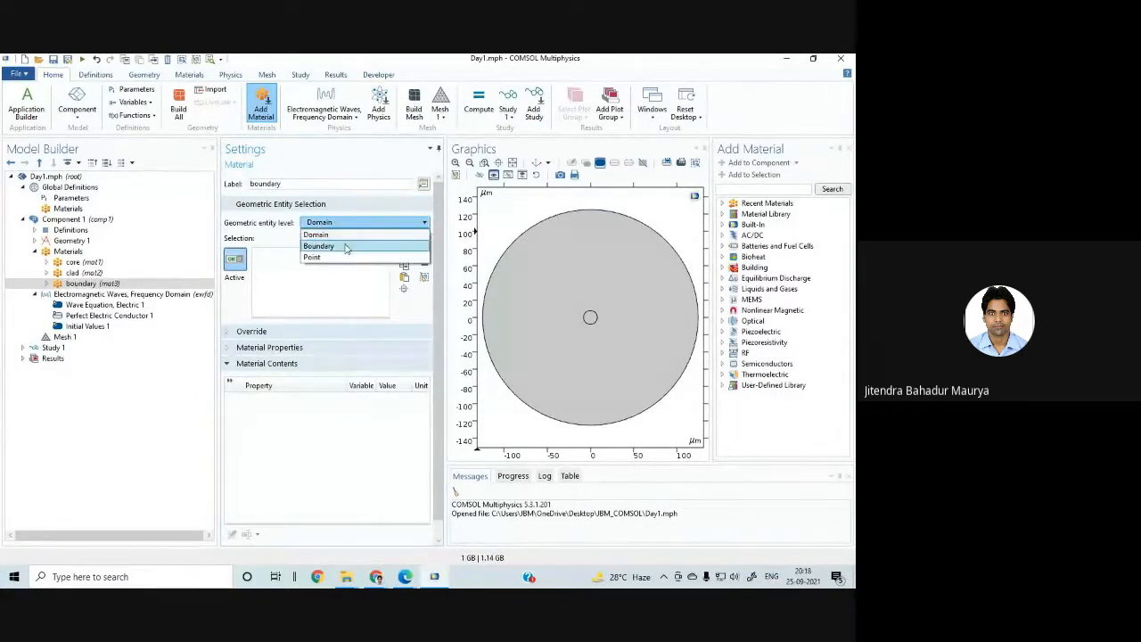
{"action": "left_click", "coordinate": [347, 247]}
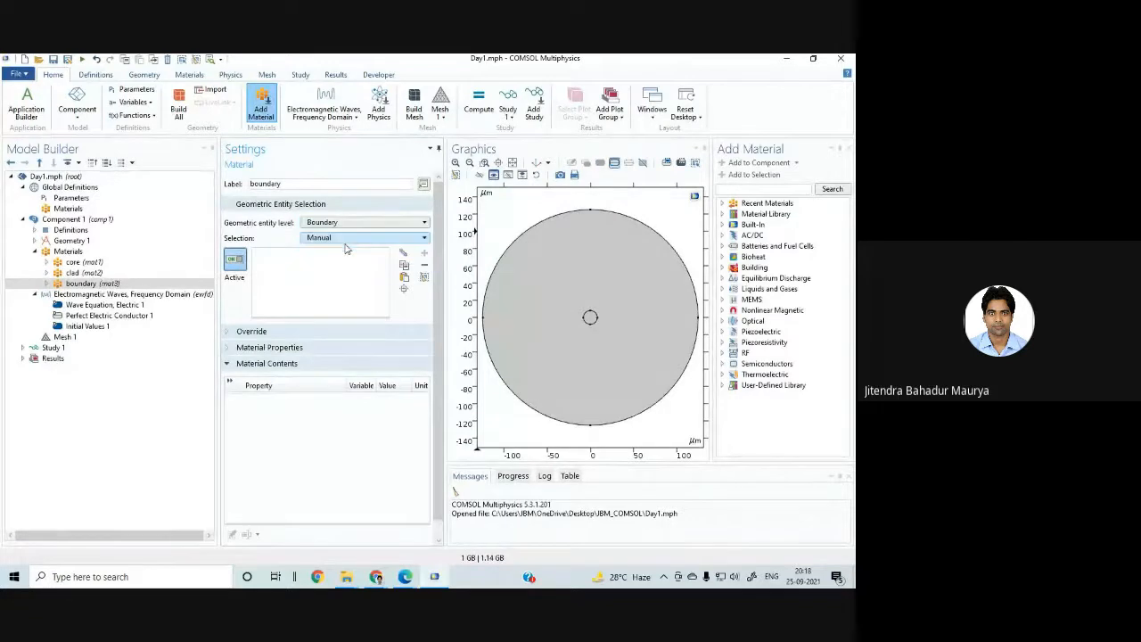
{"action": "left_click", "coordinate": [523, 249]}
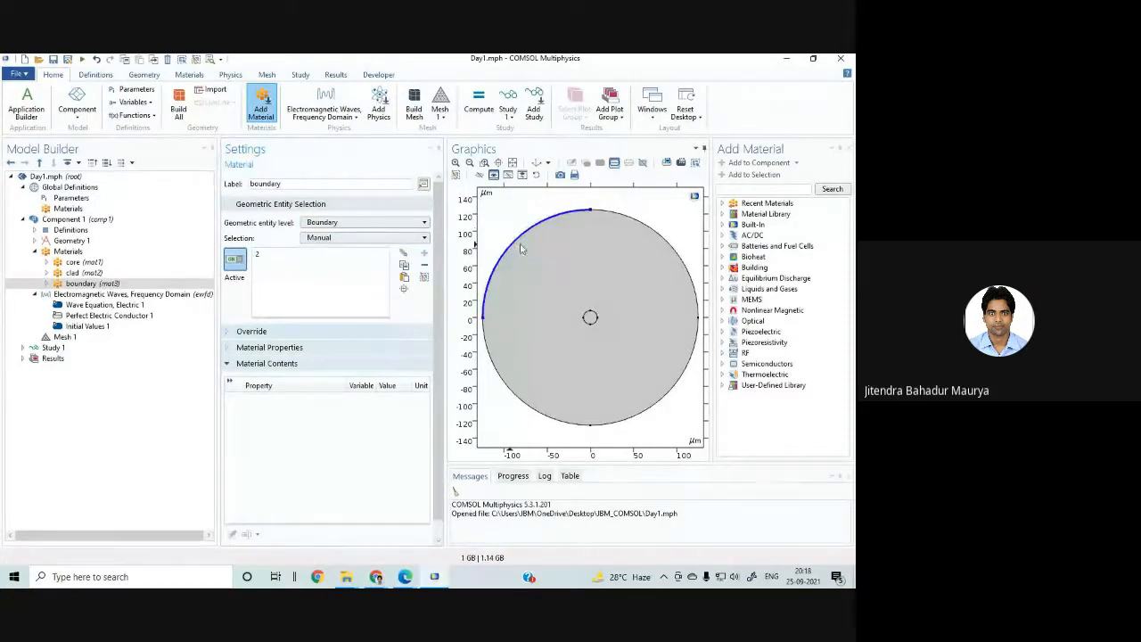
{"action": "left_click", "coordinate": [624, 220]}
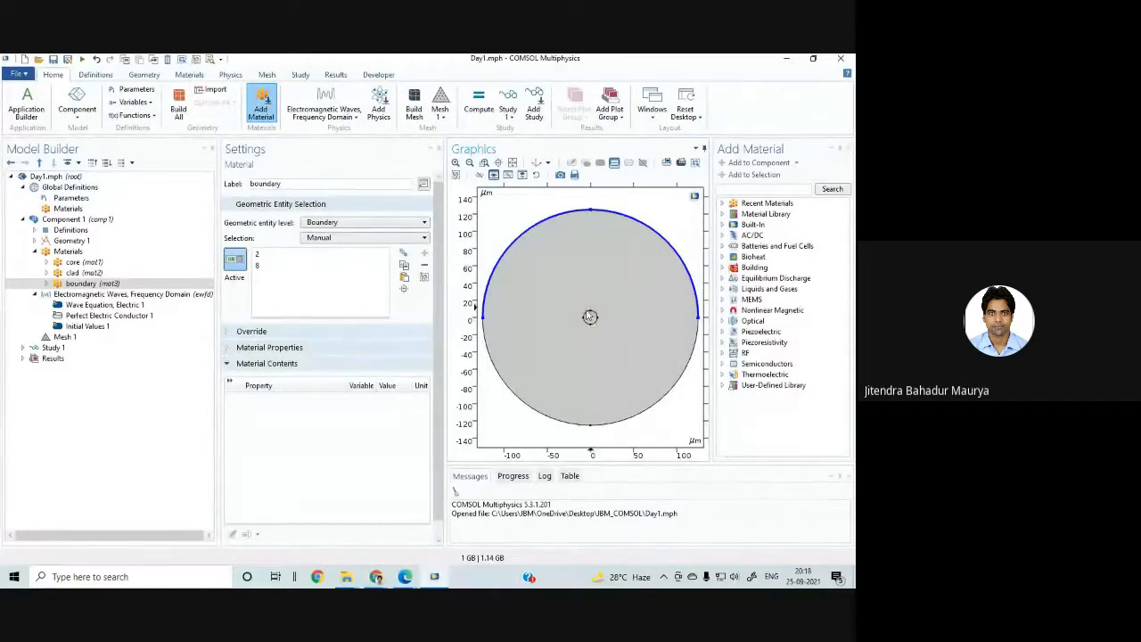
{"action": "left_click", "coordinate": [675, 384]}
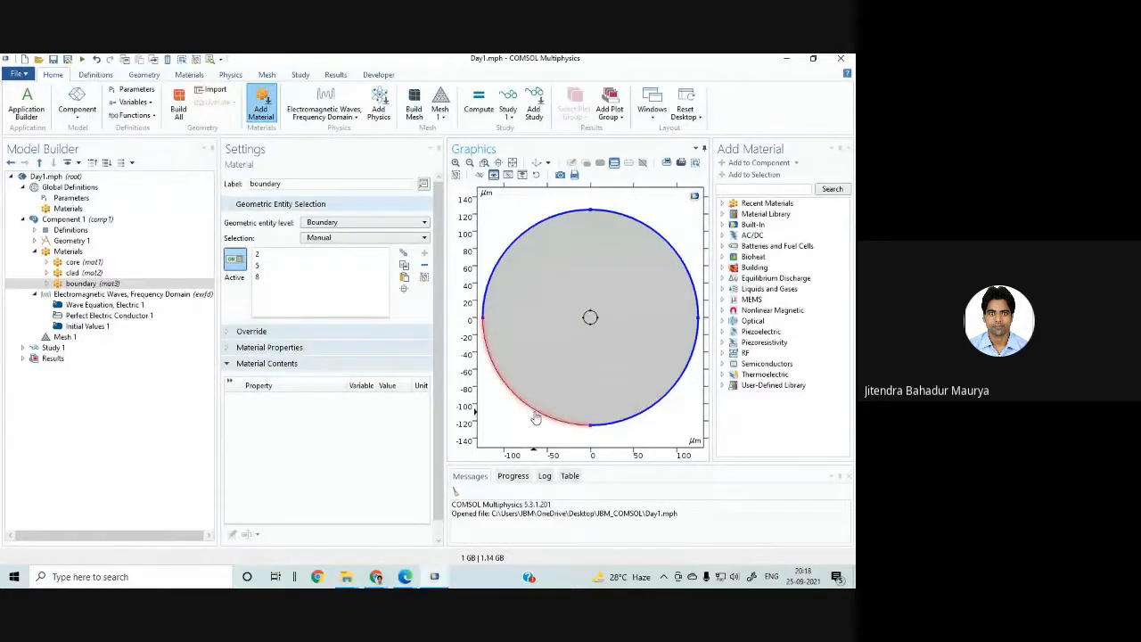
{"action": "left_click", "coordinate": [535, 418]}
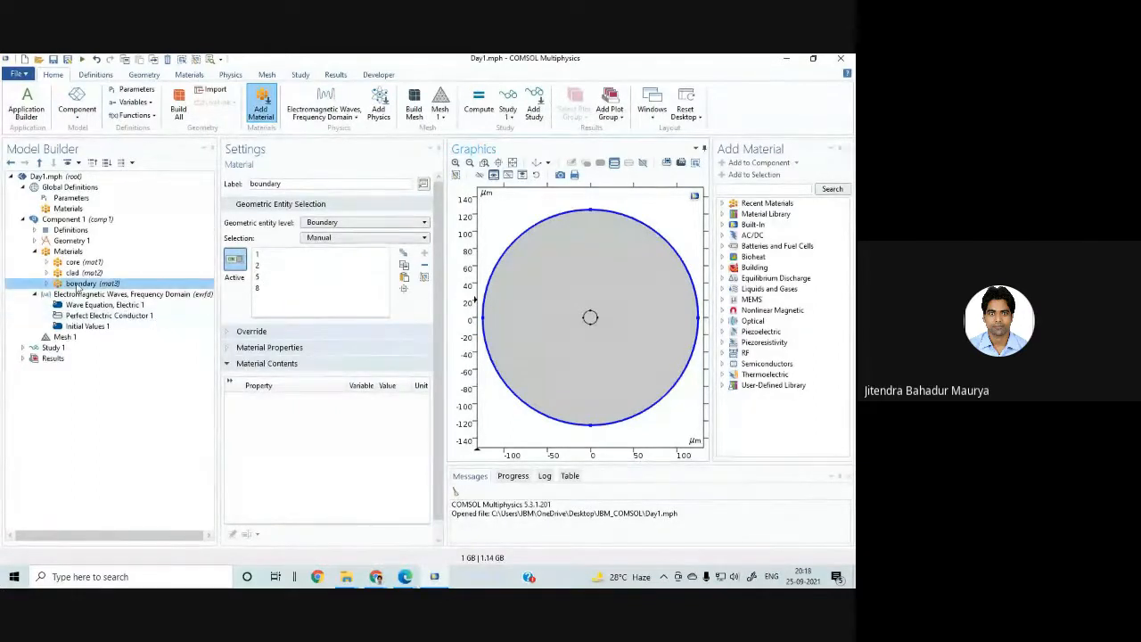
Step: Look through the blank boundary material's available properties, and delete this material from the component
{"action": "left_click", "coordinate": [238, 349]}
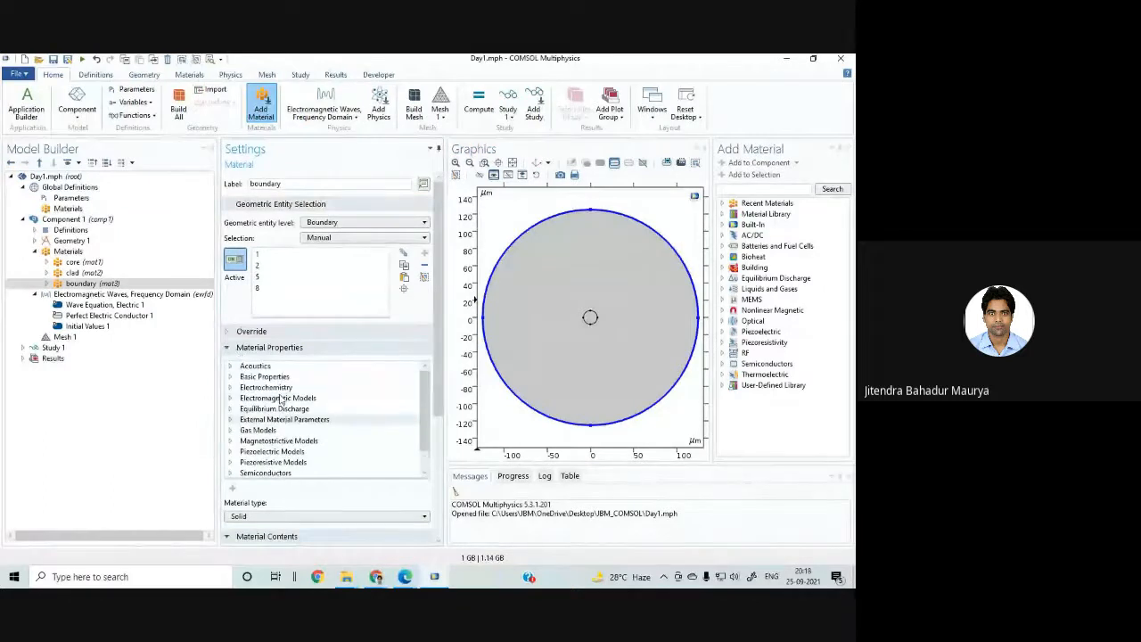
{"action": "left_click", "coordinate": [228, 347]}
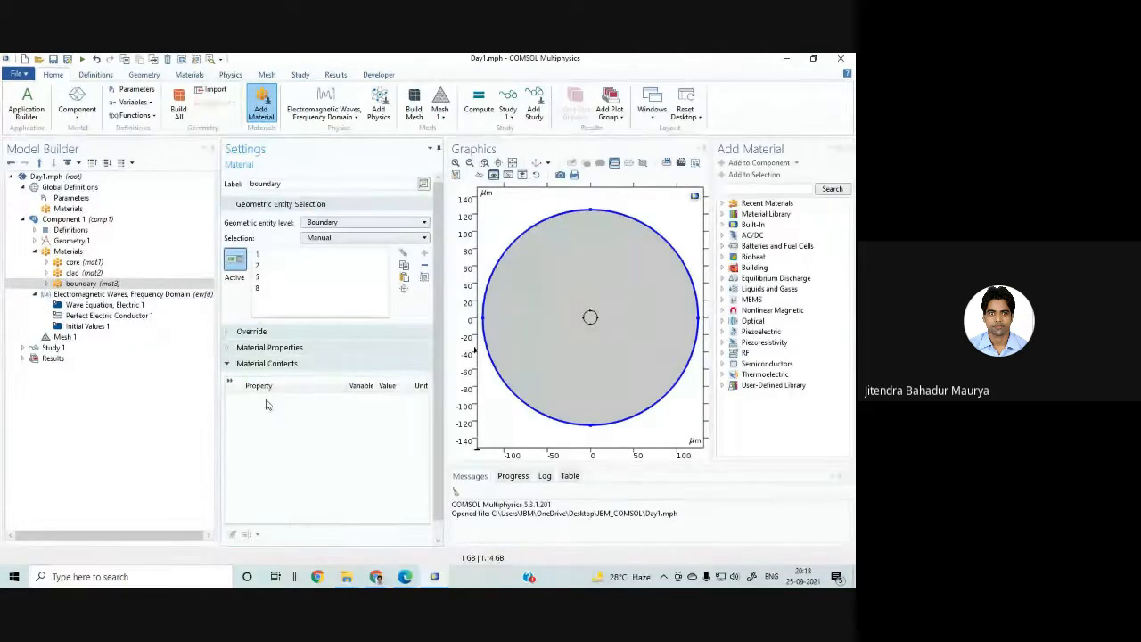
{"action": "right_click", "coordinate": [107, 285]}
{"action": "left_click", "coordinate": [139, 388]}
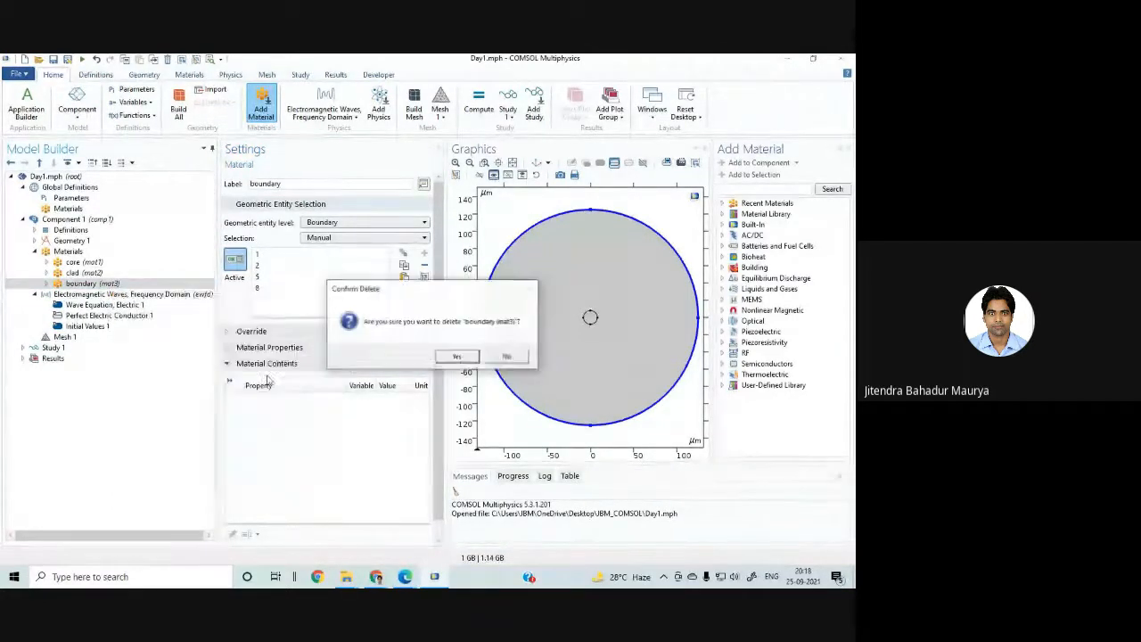
{"action": "left_click", "coordinate": [443, 357]}
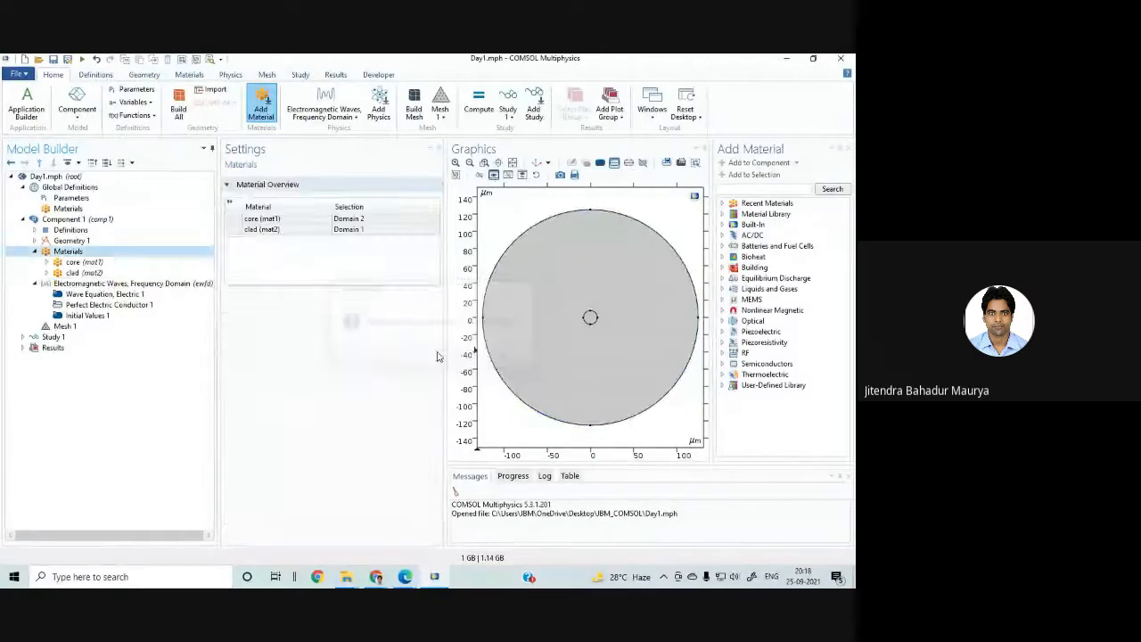
Step: Duplicate the clad material and label the copy boundary
{"action": "left_click", "coordinate": [82, 272]}
{"action": "right_click", "coordinate": [86, 274]}
{"action": "left_click", "coordinate": [118, 358]}
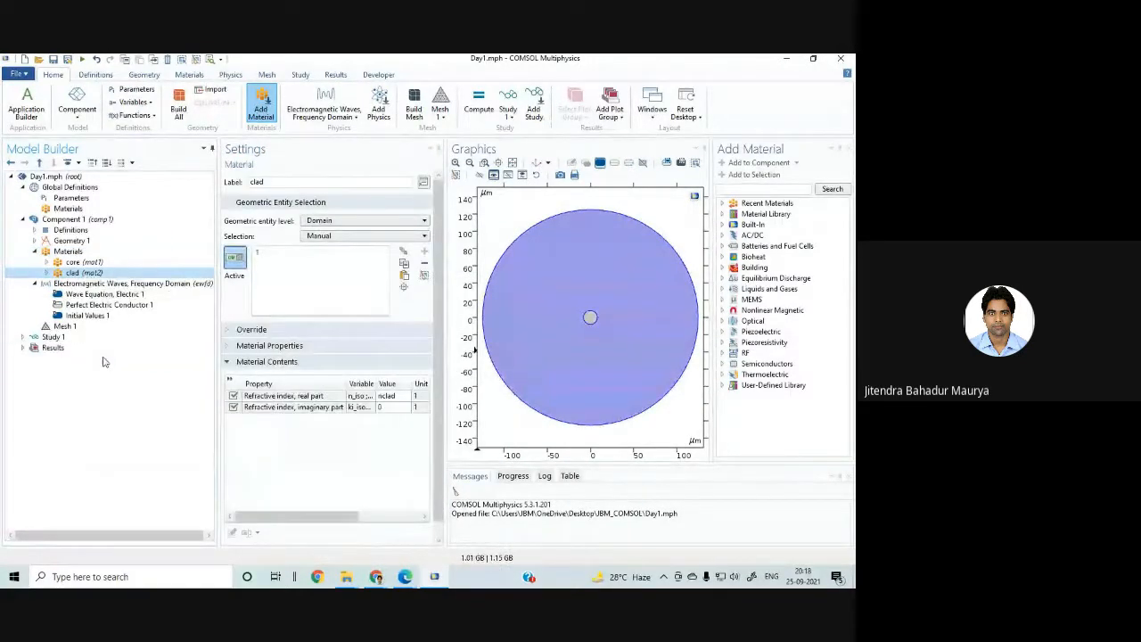
{"action": "left_click", "coordinate": [98, 283]}
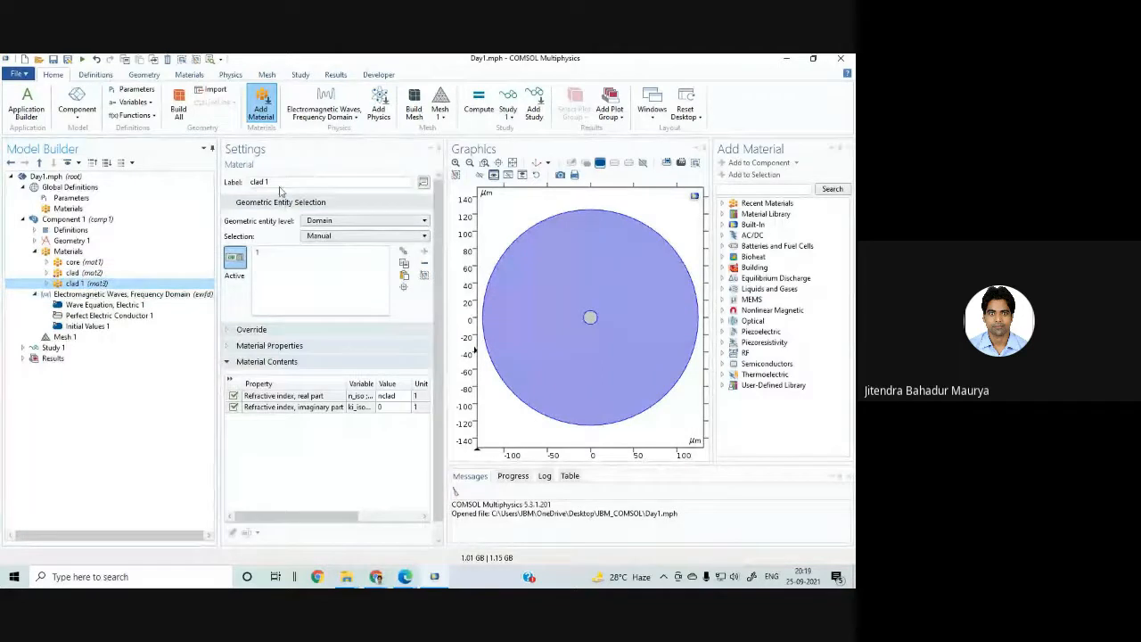
{"action": "left_click_drag", "start_coordinate": [278, 182], "coordinate": [240, 185]}
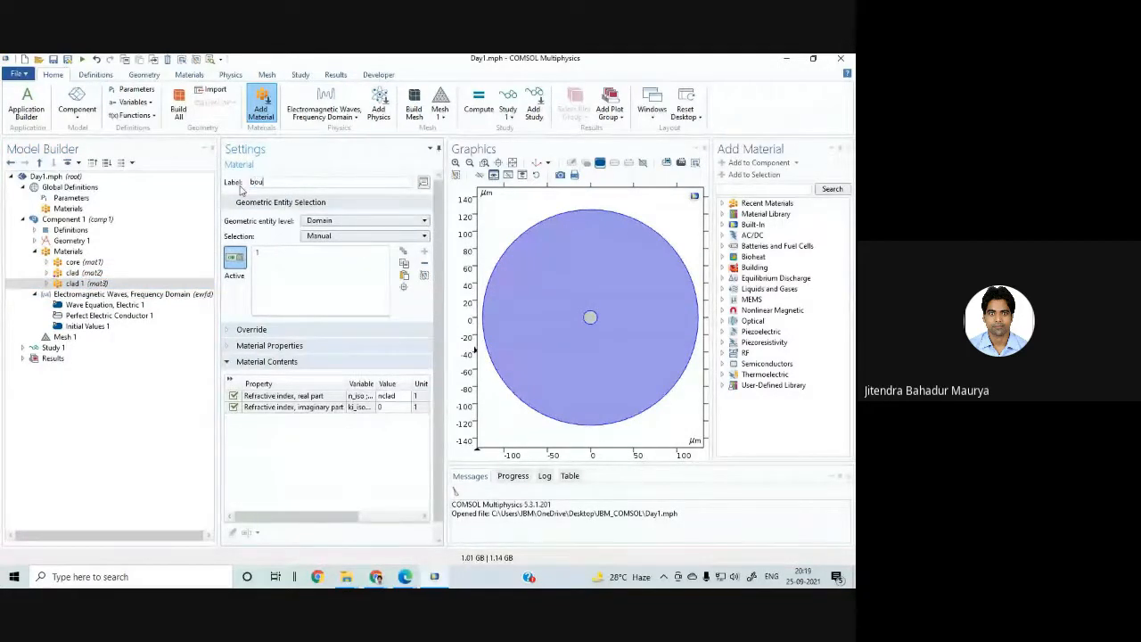
{"action": "type", "text": "boundary"}
Step: Set the duplicated material's geometric entity level to Boundary and assign it to the outer circle's arcs 1, 2, 5 and 8
{"action": "left_click", "coordinate": [361, 220]}
{"action": "left_click", "coordinate": [342, 245]}
{"action": "left_click", "coordinate": [514, 241]}
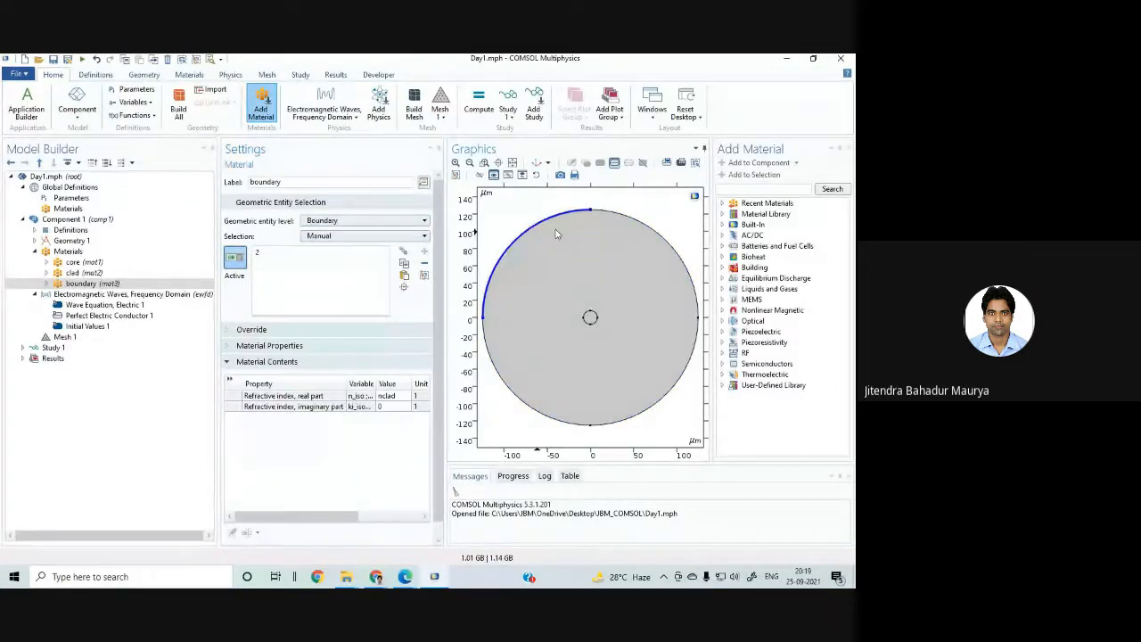
{"action": "left_click", "coordinate": [627, 217]}
{"action": "left_click", "coordinate": [669, 395]}
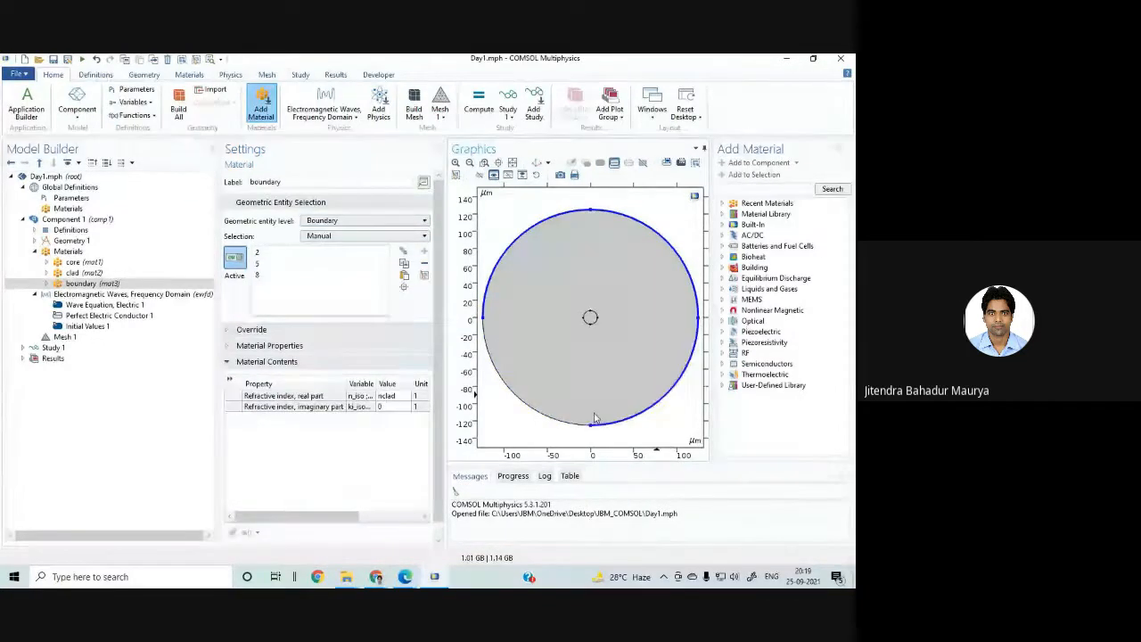
{"action": "left_click", "coordinate": [549, 422]}
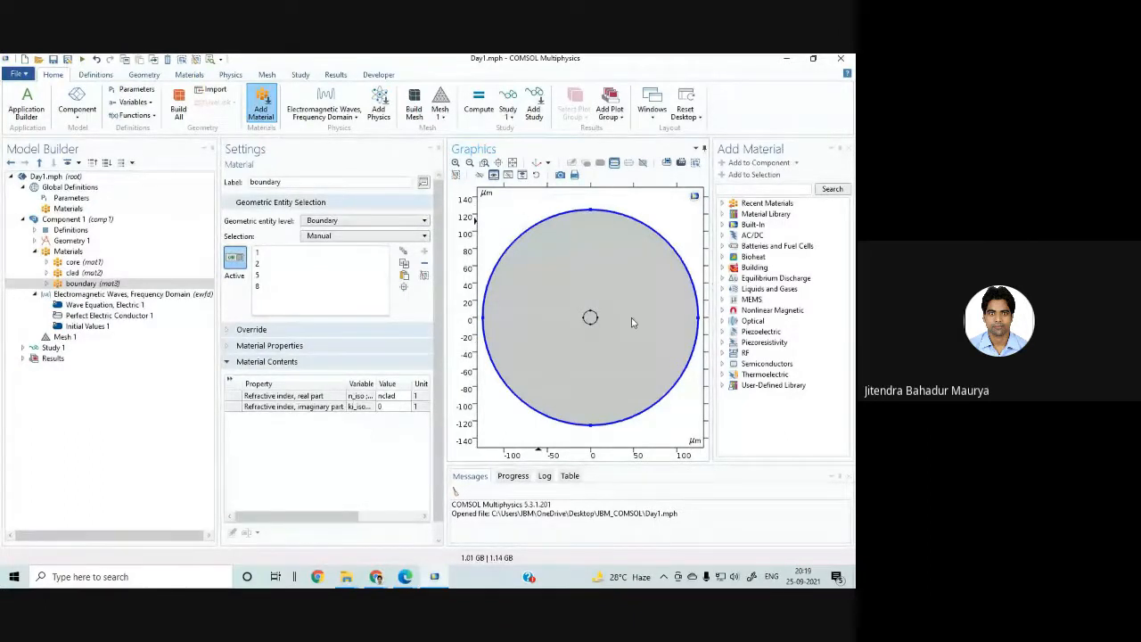
{"action": "left_click", "coordinate": [80, 284]}
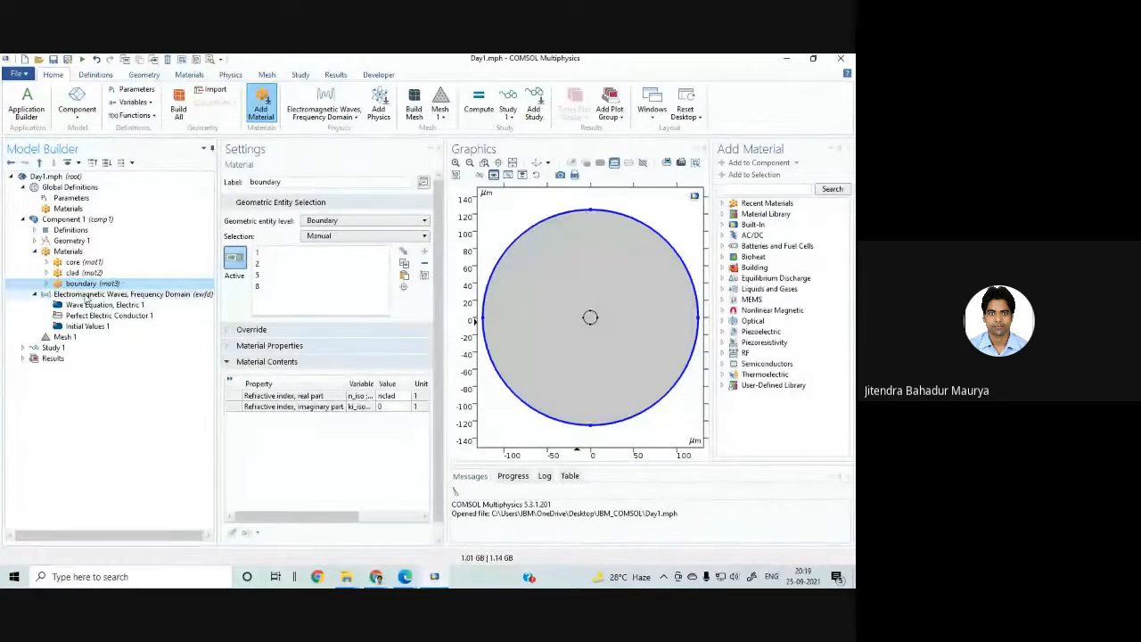
{"action": "right_click", "coordinate": [87, 294]}
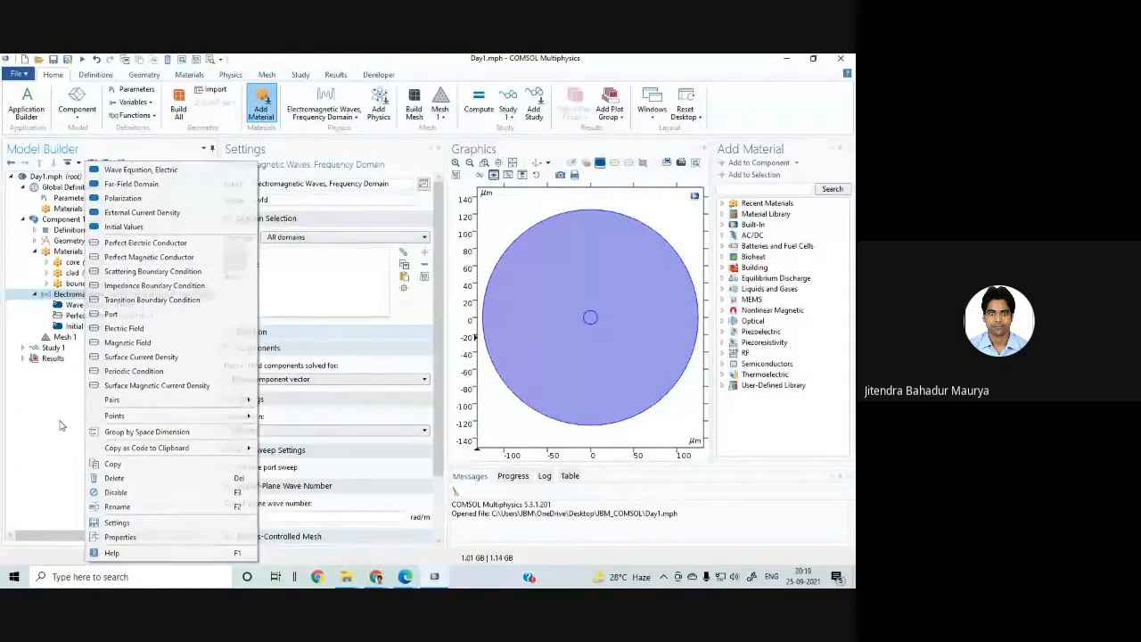
{"action": "key", "text": "Escape"}
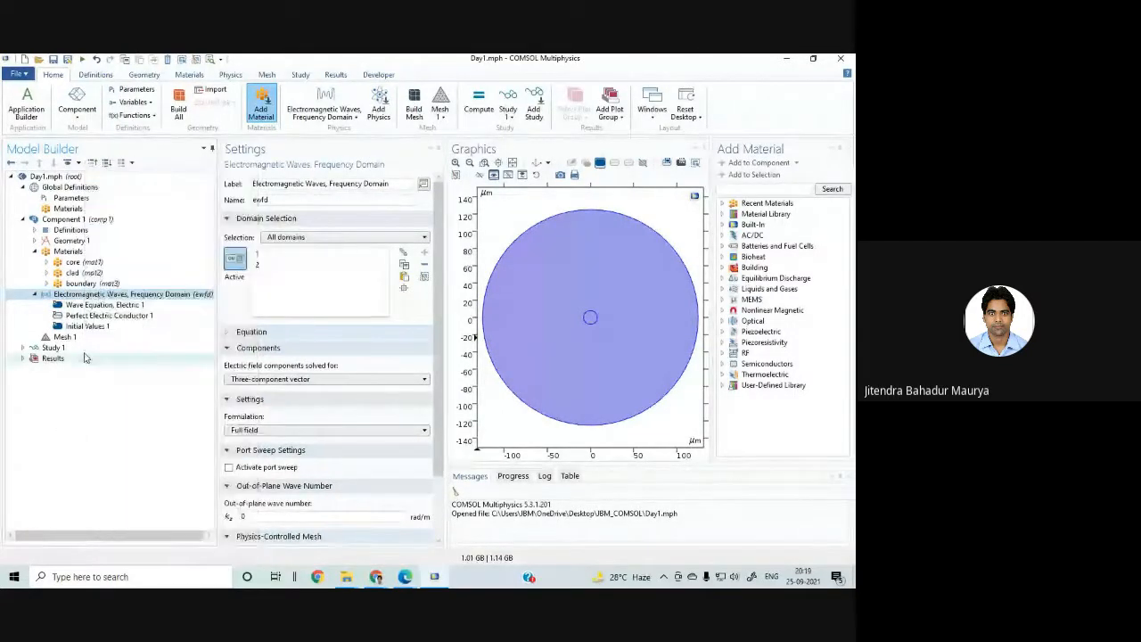
Step: Add a Scattering Boundary Condition to the electromagnetic waves physics and assign it to the outer circle's arcs 1, 2, 5 and 8
{"action": "right_click", "coordinate": [96, 300]}
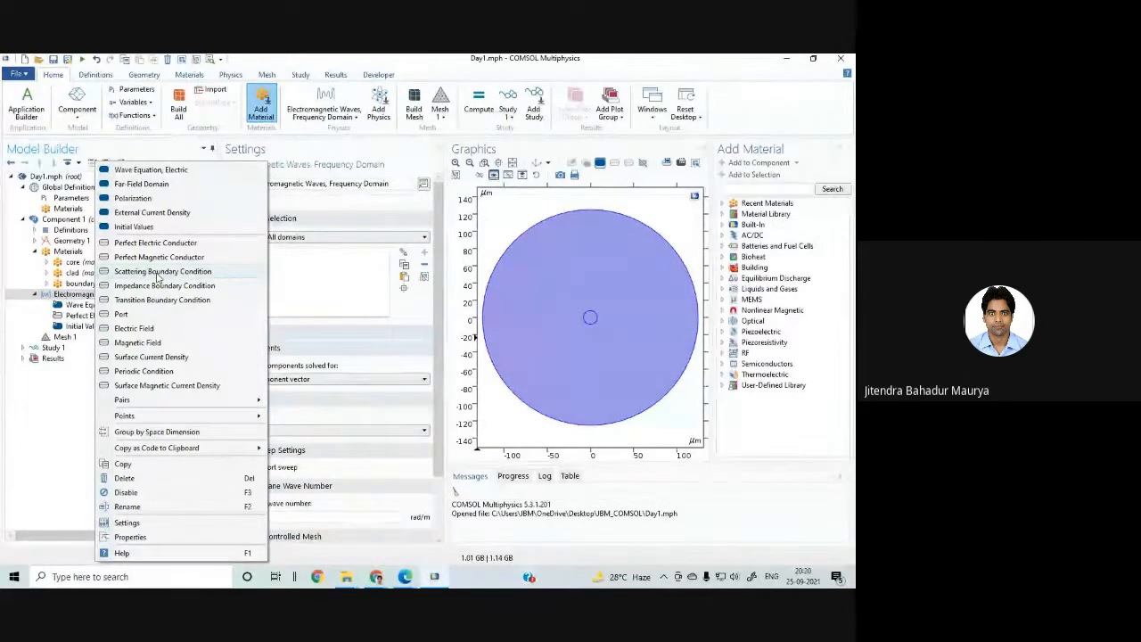
{"action": "left_click", "coordinate": [158, 274]}
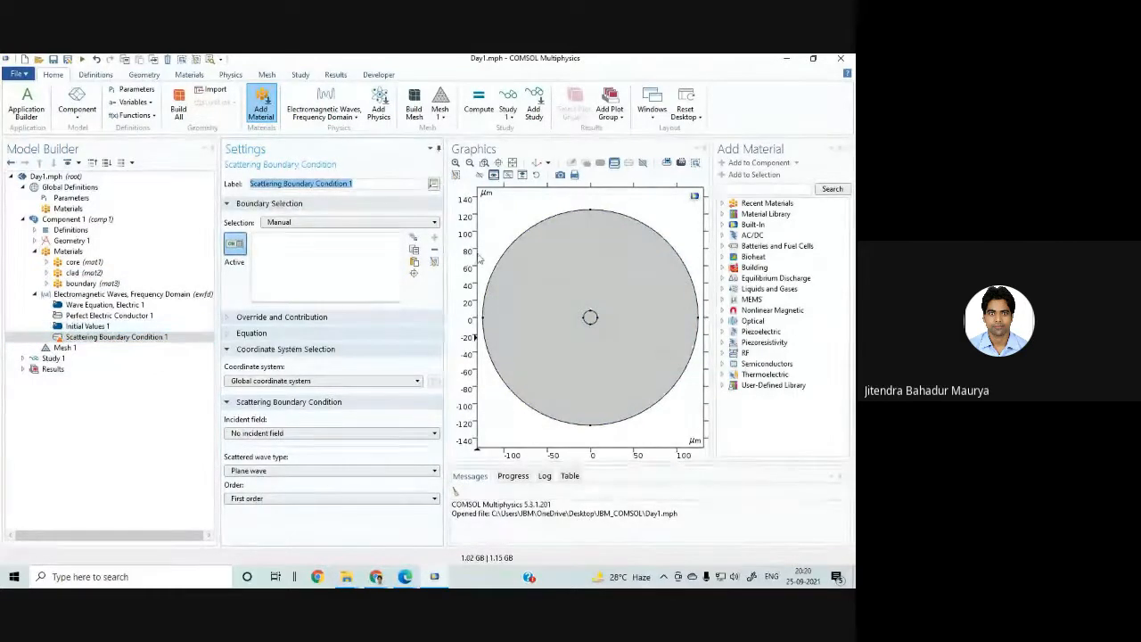
{"action": "left_click", "coordinate": [504, 259]}
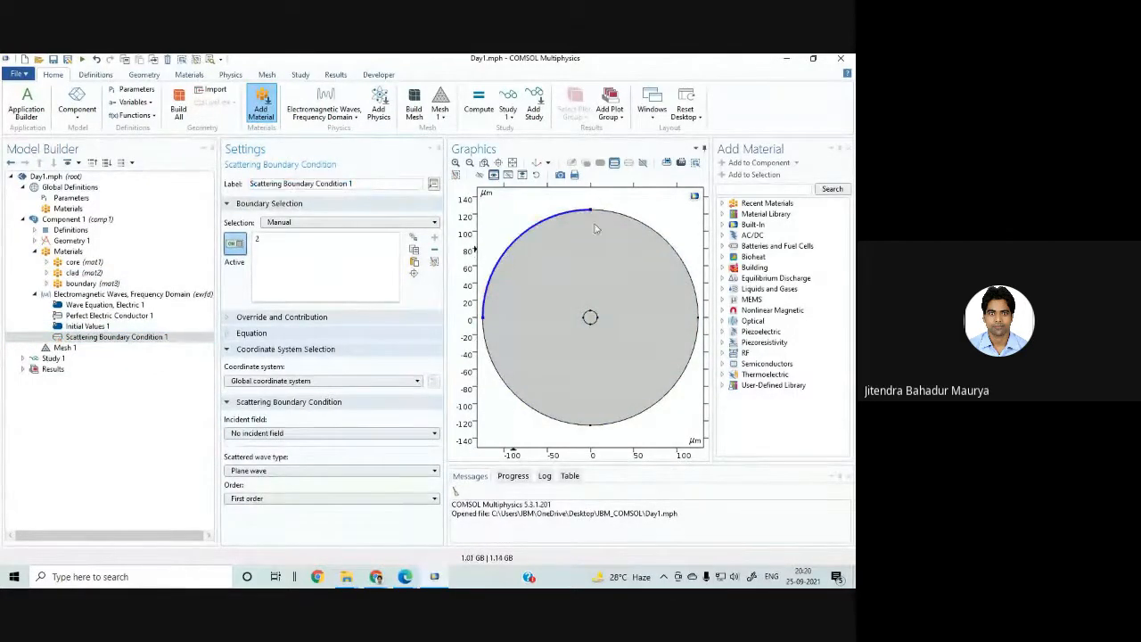
{"action": "left_click", "coordinate": [628, 218]}
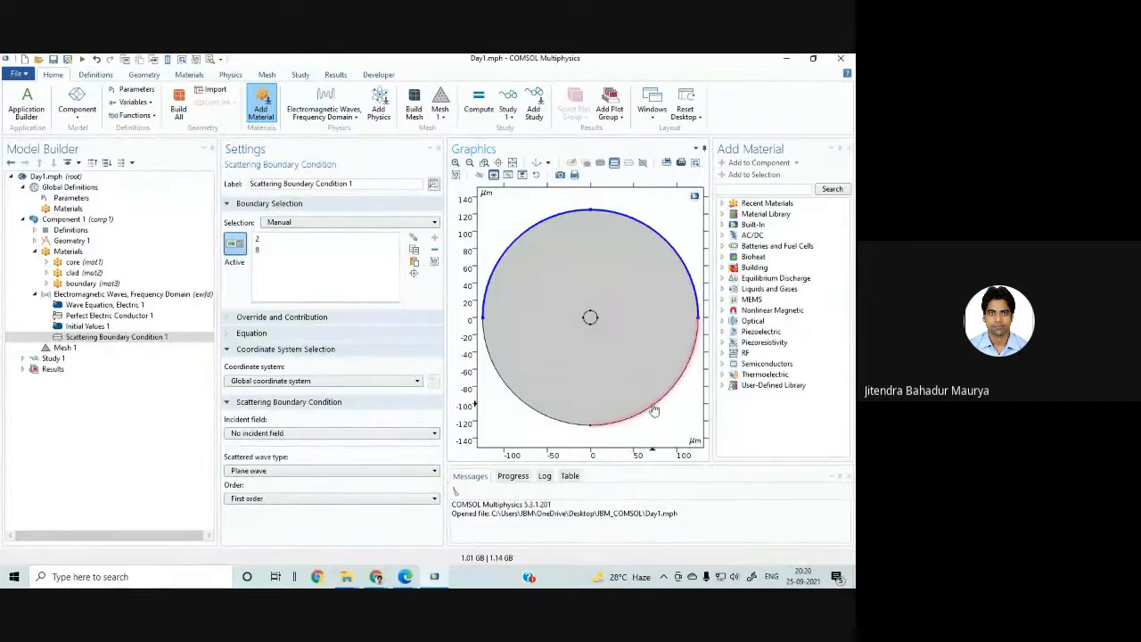
{"action": "left_click", "coordinate": [620, 420]}
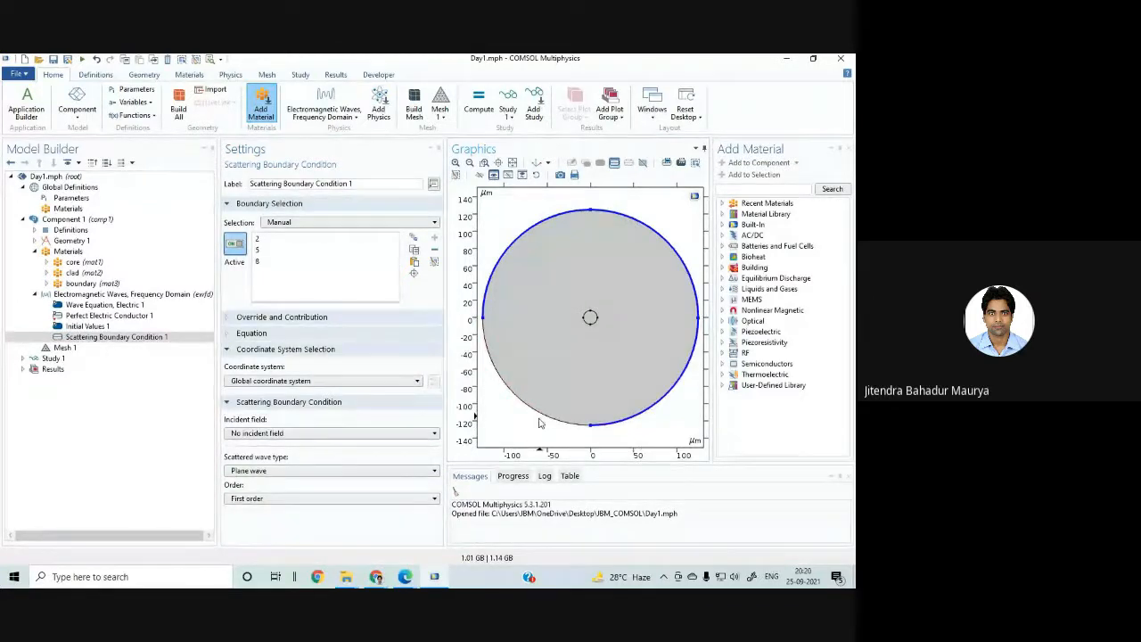
{"action": "left_click", "coordinate": [541, 412]}
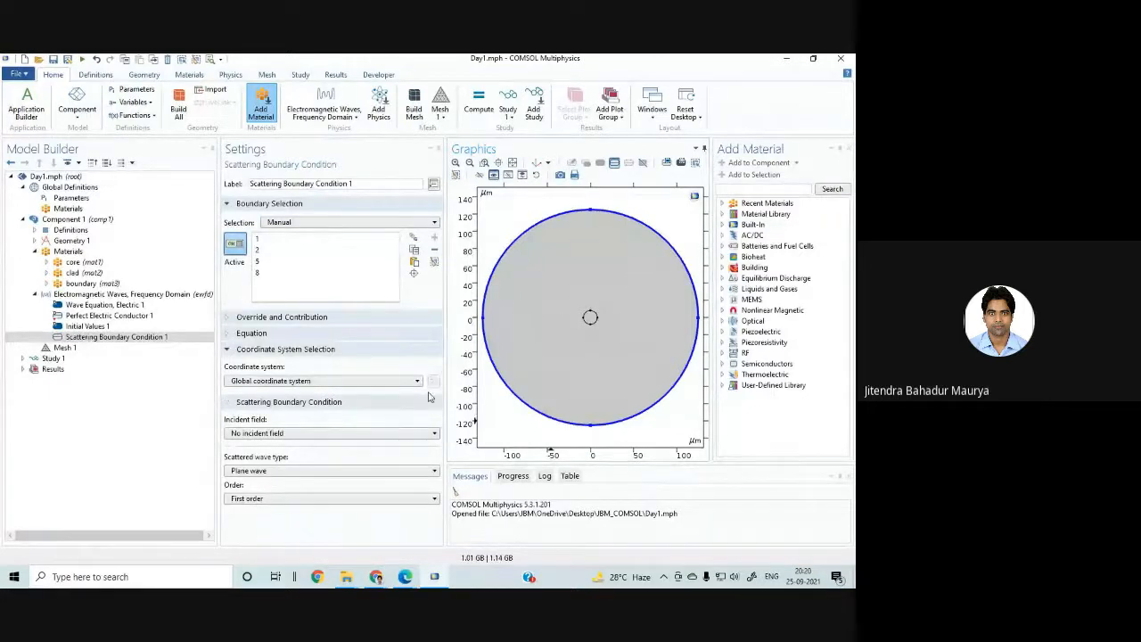
{"action": "left_click", "coordinate": [105, 339]}
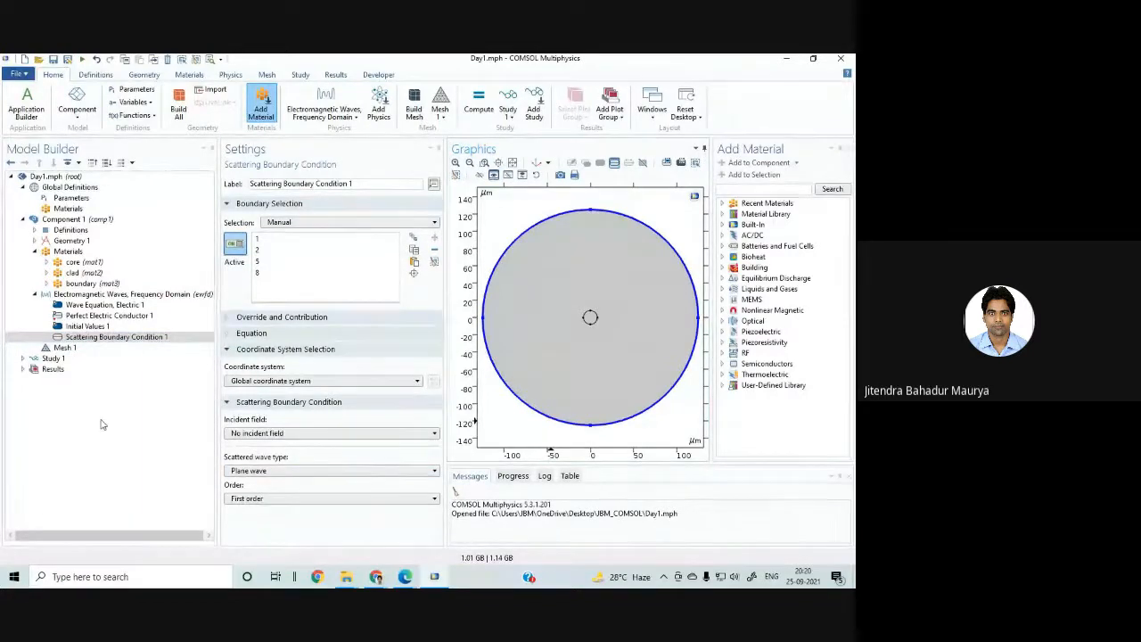
Step: Try to build Mesh 1 as a physics-controlled mesh with Normal element size, and cancel the build
{"action": "left_click", "coordinate": [64, 348]}
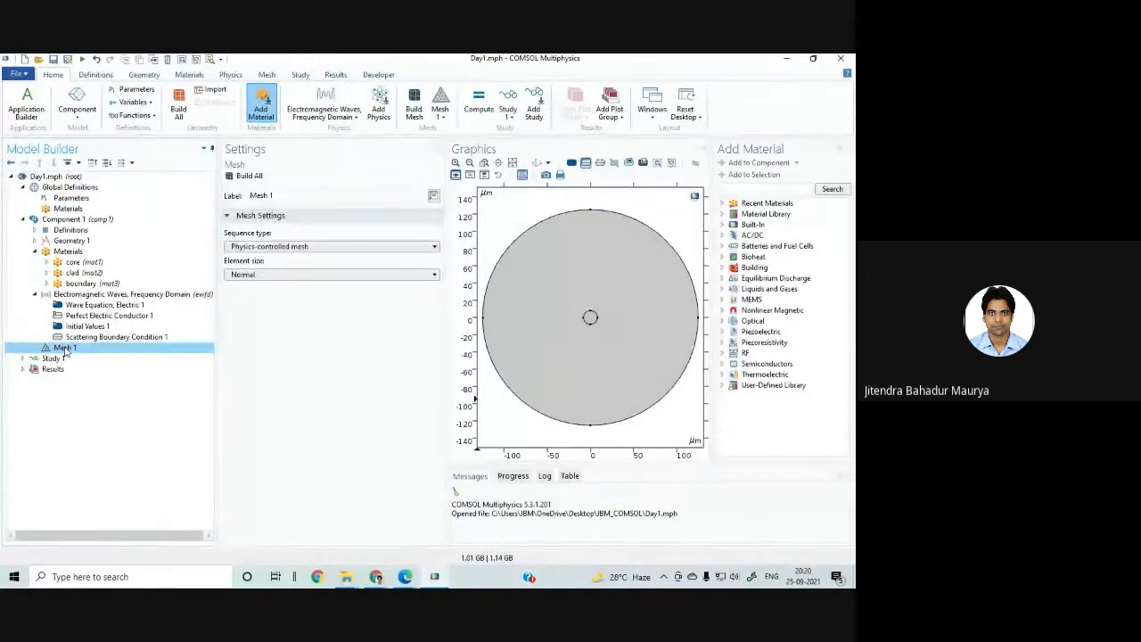
{"action": "left_click", "coordinate": [295, 248]}
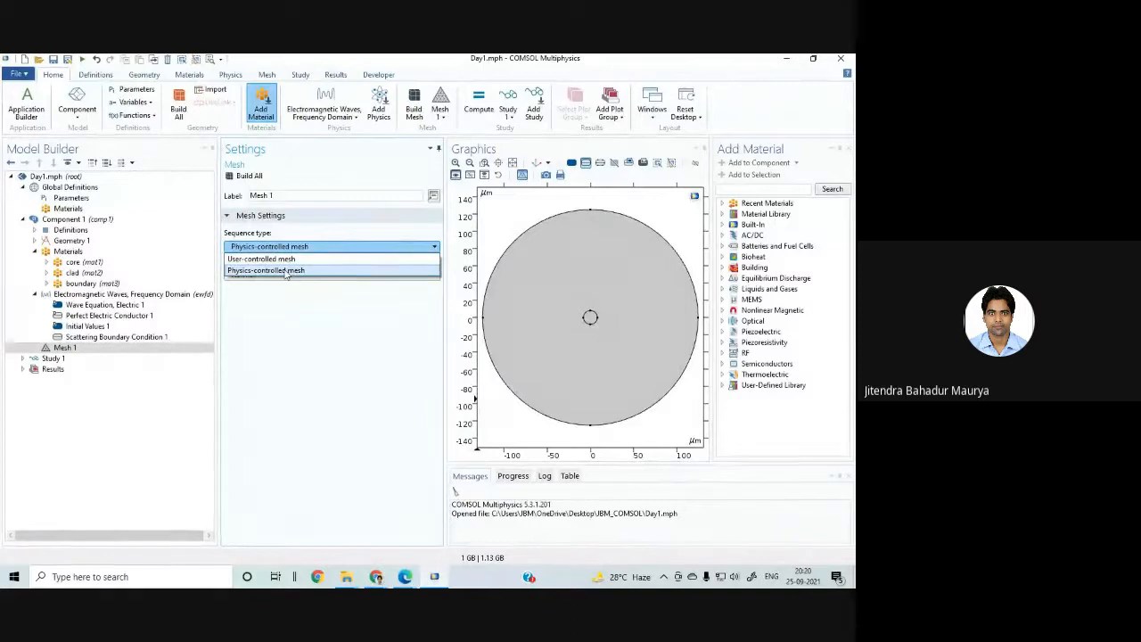
{"action": "left_click", "coordinate": [285, 271]}
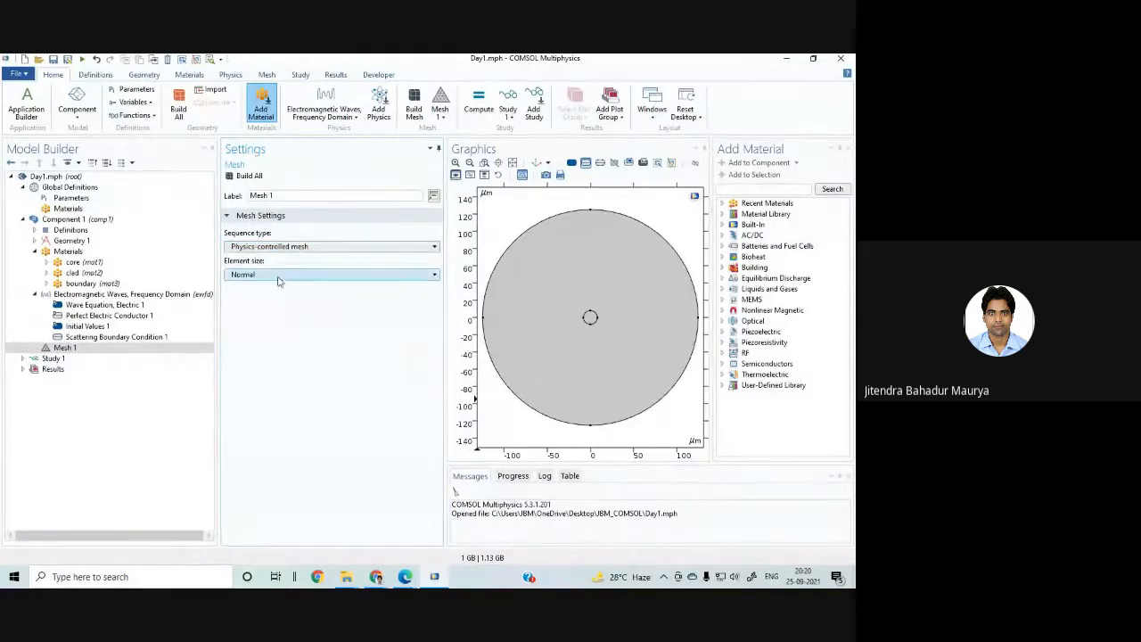
{"action": "left_click", "coordinate": [277, 277]}
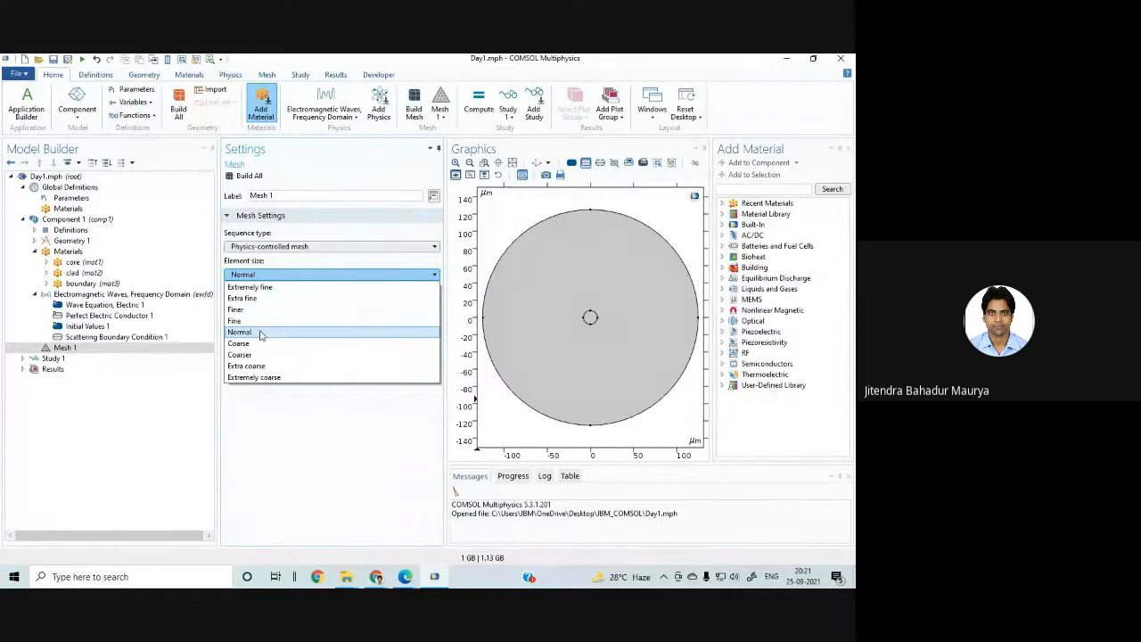
{"action": "left_click", "coordinate": [260, 333]}
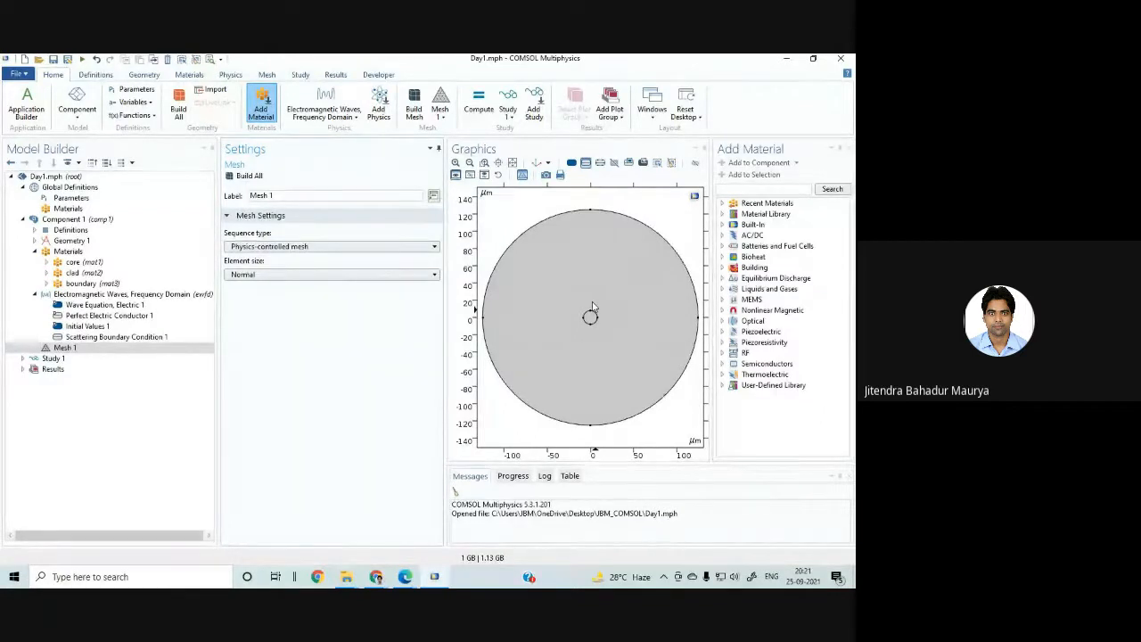
{"action": "left_click", "coordinate": [249, 175]}
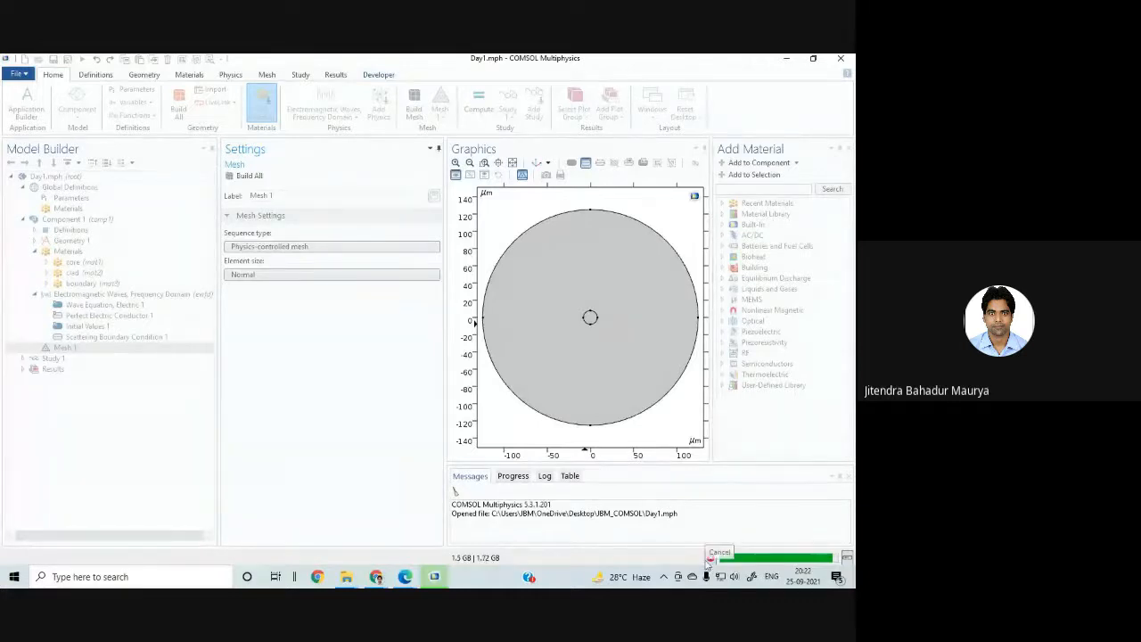
{"action": "left_click", "coordinate": [710, 559]}
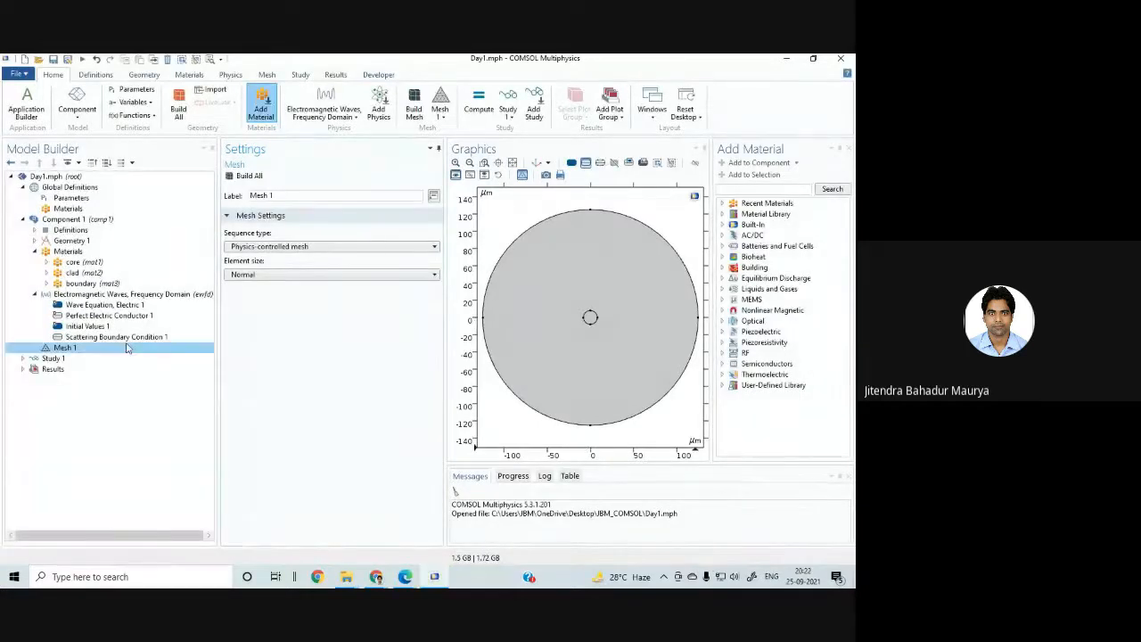
Step: Add a Free Triangular operation to Mesh 1 and a Size node beneath it
{"action": "left_click", "coordinate": [162, 349]}
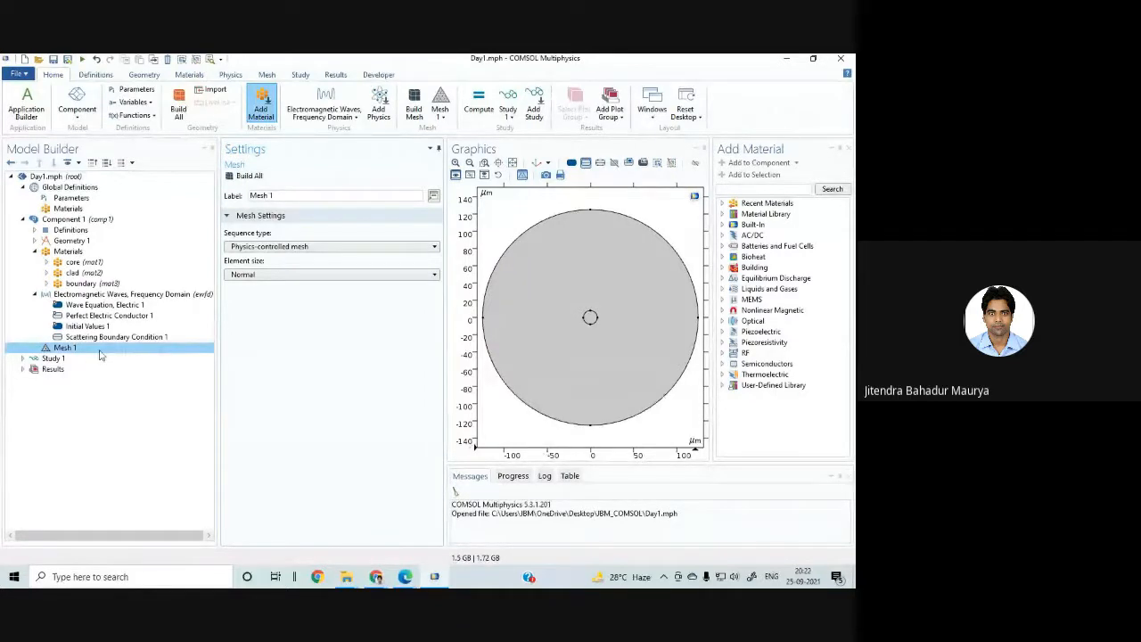
{"action": "right_click", "coordinate": [65, 355]}
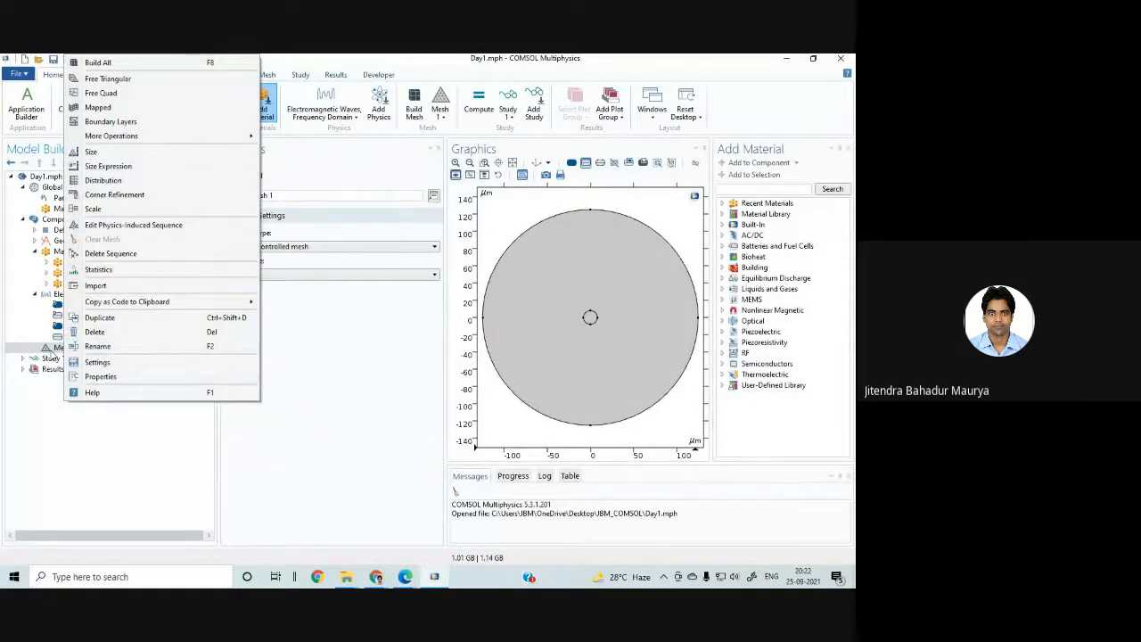
{"action": "left_click", "coordinate": [94, 416]}
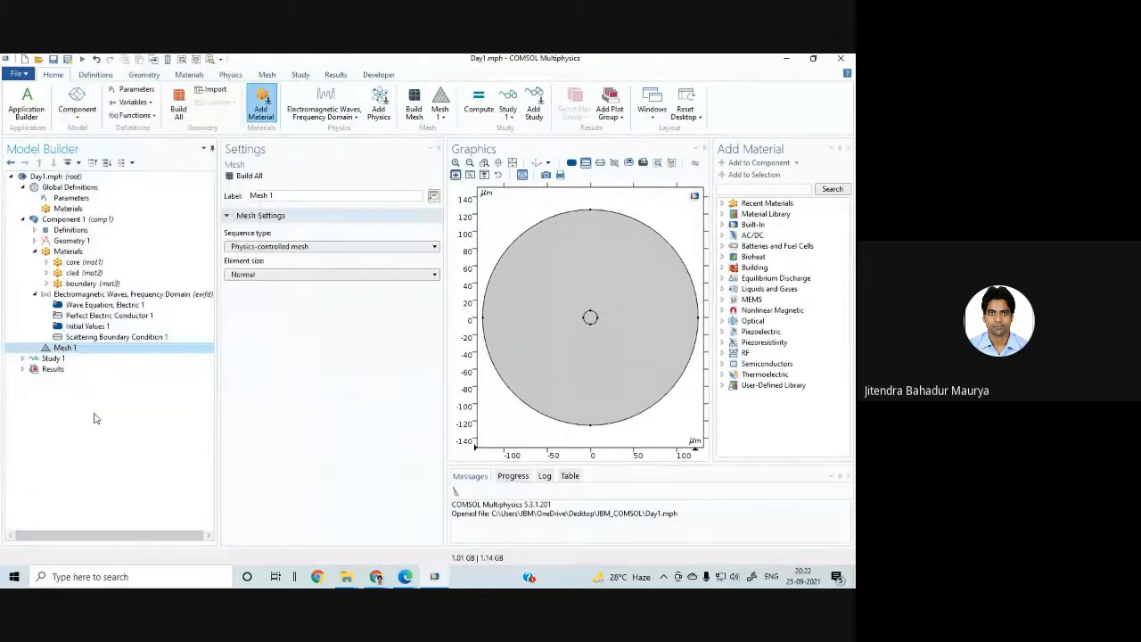
{"action": "right_click", "coordinate": [59, 355]}
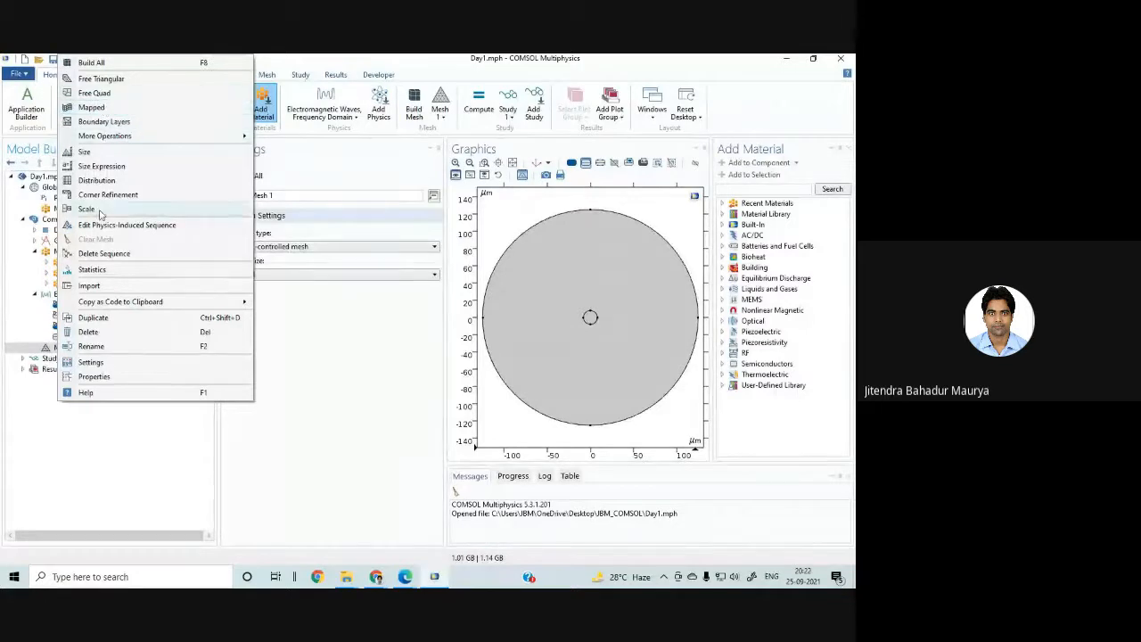
{"action": "left_click", "coordinate": [104, 83]}
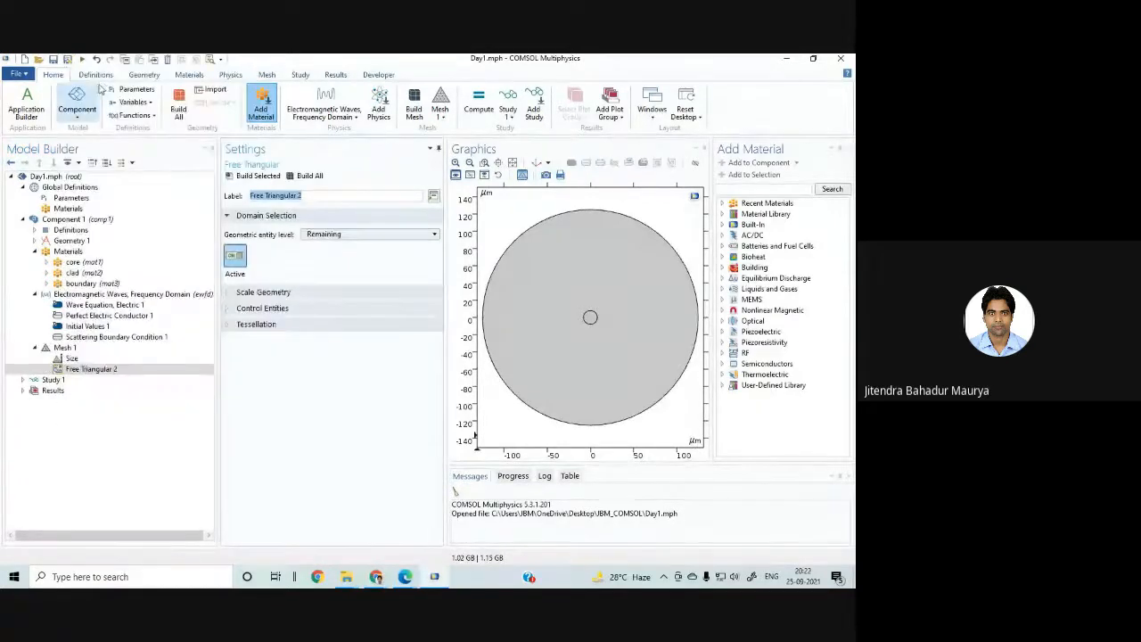
{"action": "left_click", "coordinate": [92, 370]}
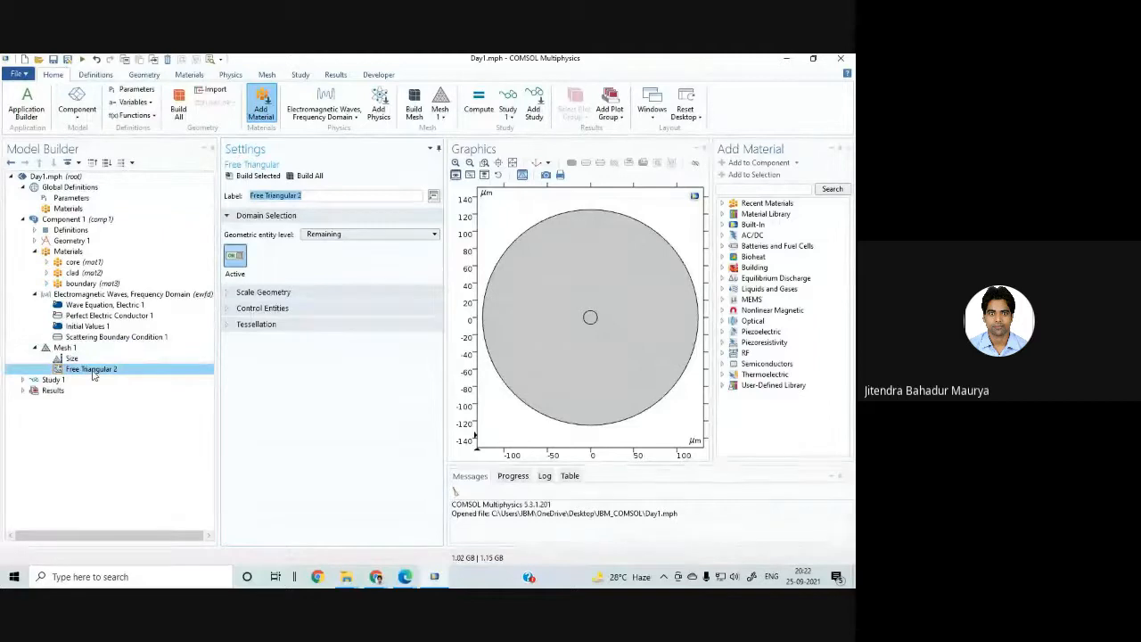
{"action": "right_click", "coordinate": [92, 370]}
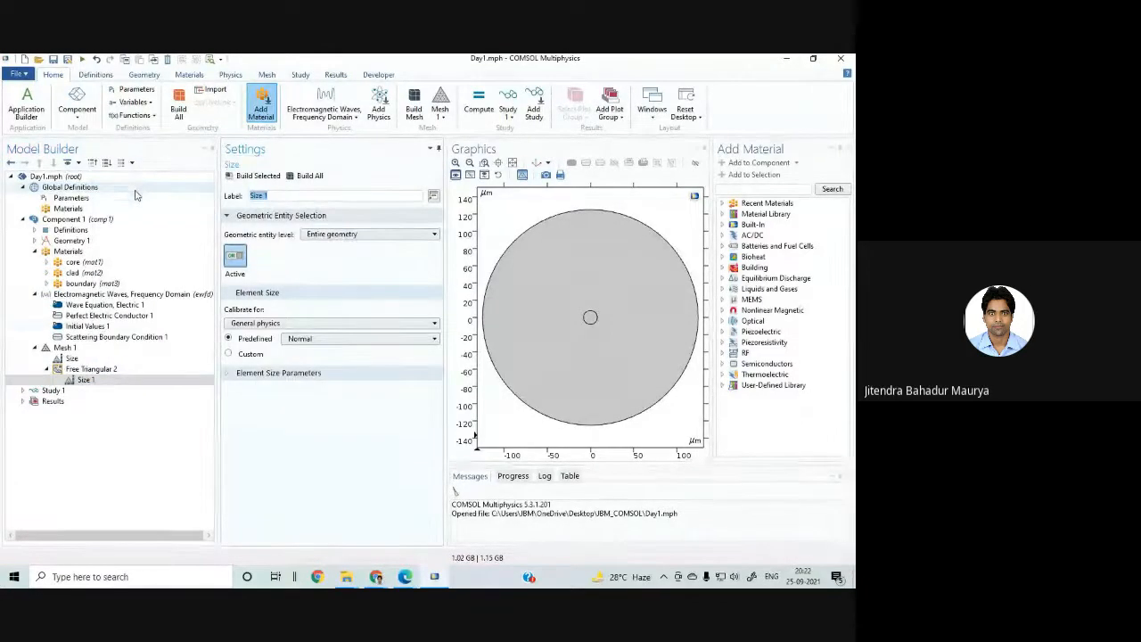
{"action": "left_click", "coordinate": [85, 381]}
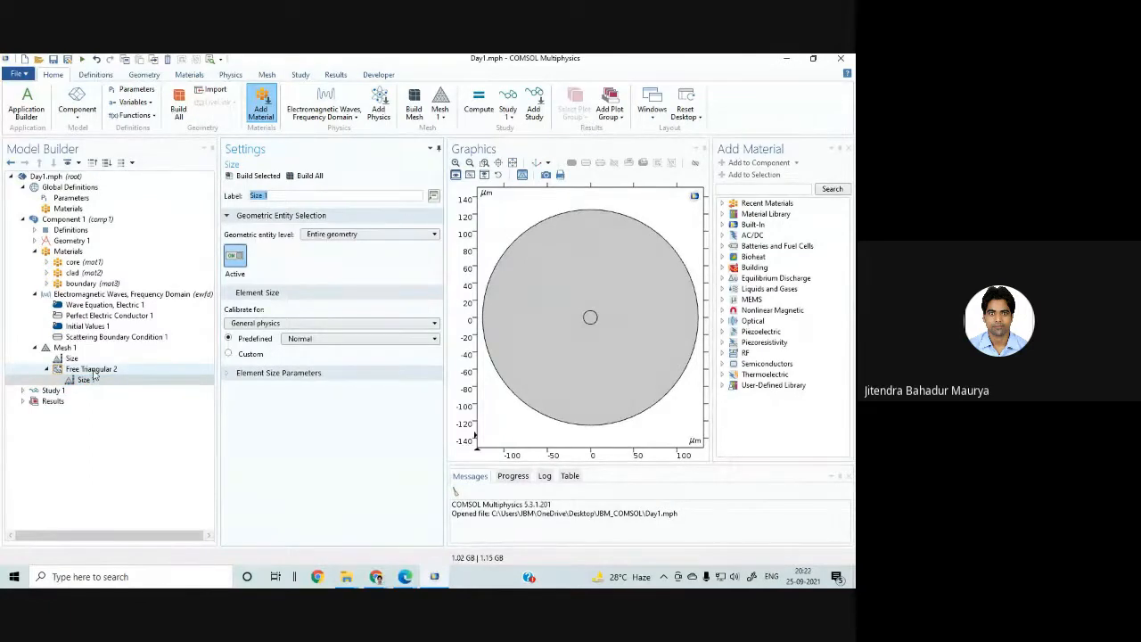
Step: Set the Free Triangular operation's geometric entity level to Entire geometry
{"action": "left_click", "coordinate": [92, 369]}
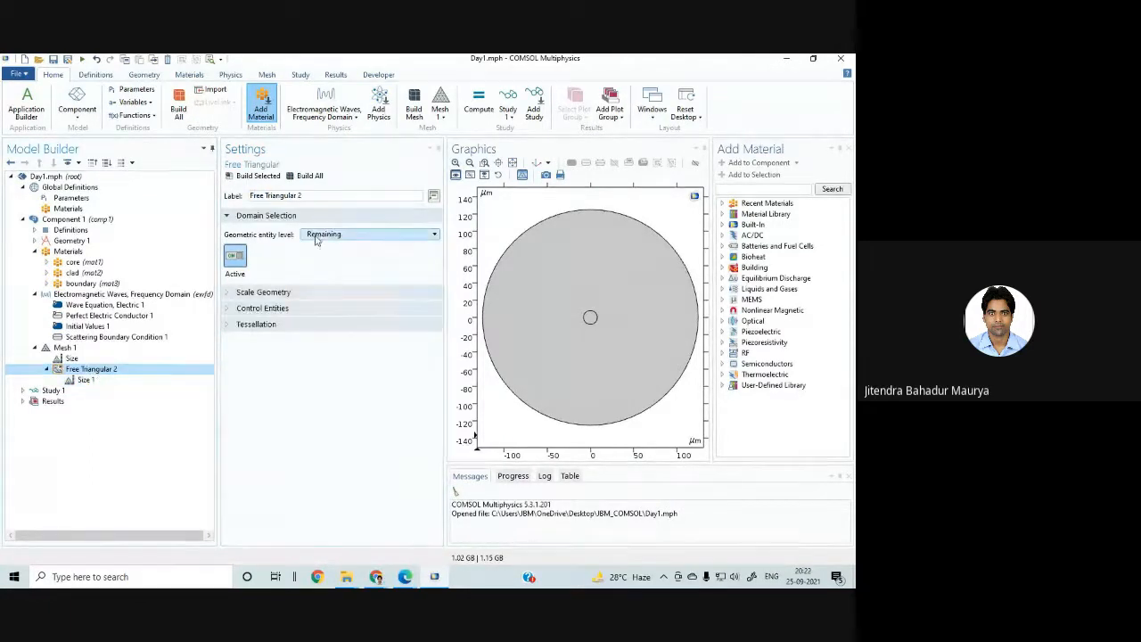
{"action": "left_click", "coordinate": [316, 236]}
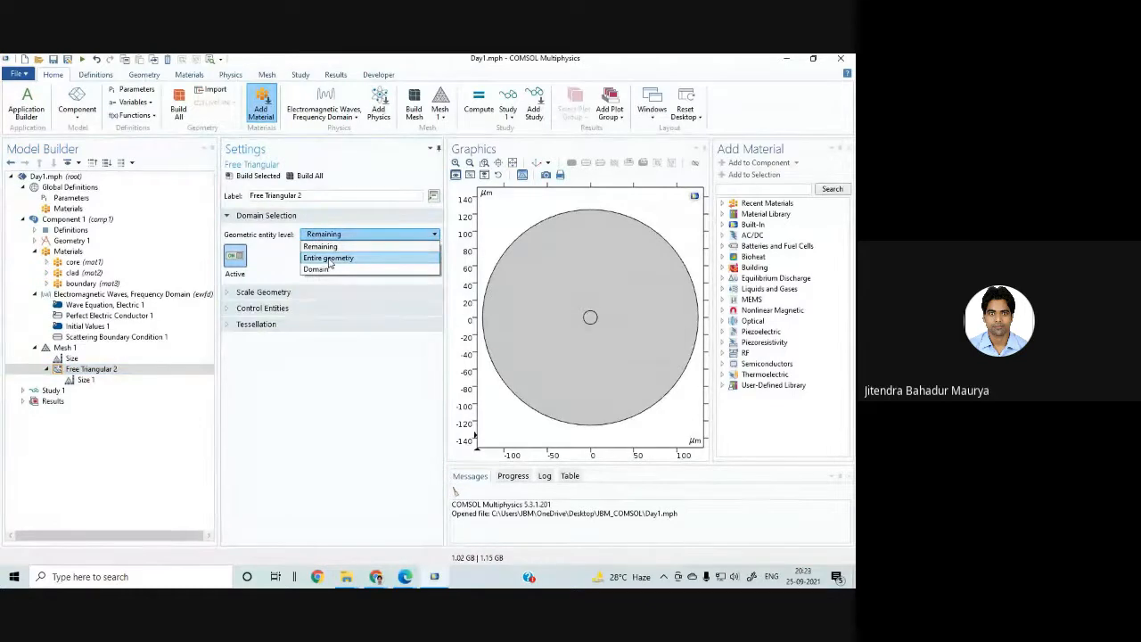
{"action": "left_click", "coordinate": [328, 259]}
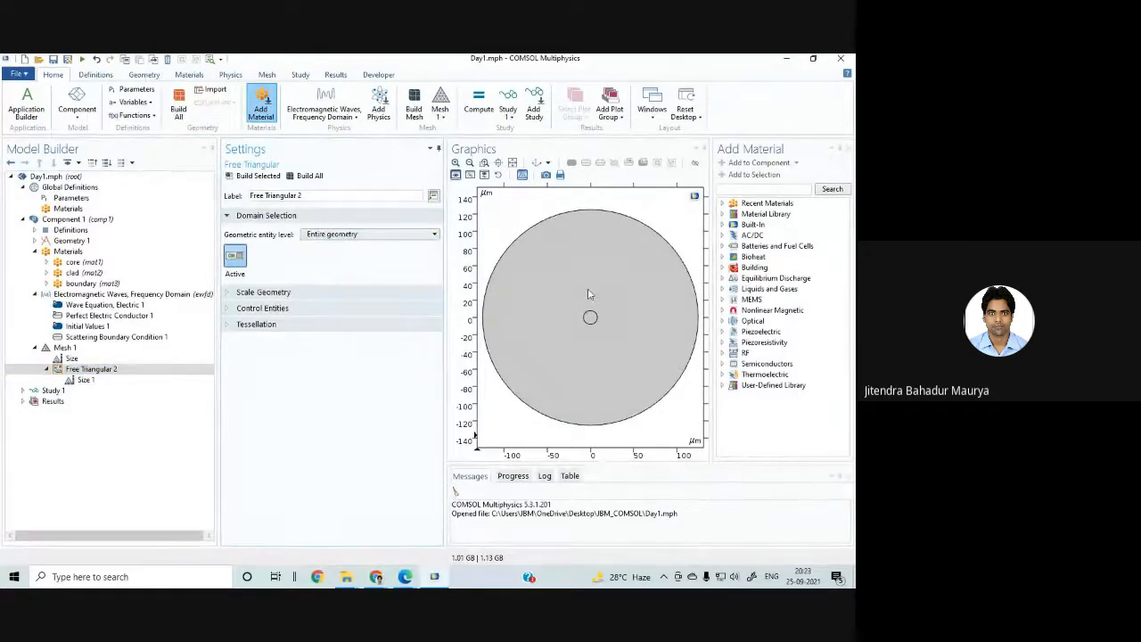
Step: Use the predefined Normal element size for the free triangular mesh, build the complete mesh and inspect it around the core
{"action": "left_click", "coordinate": [85, 380]}
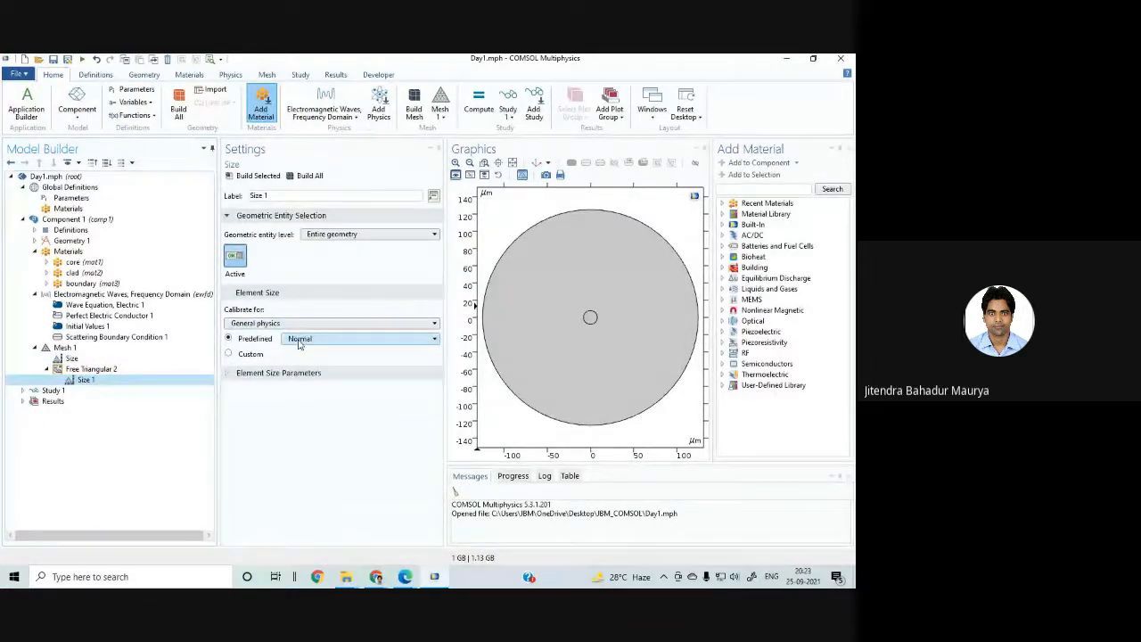
{"action": "left_click", "coordinate": [239, 354]}
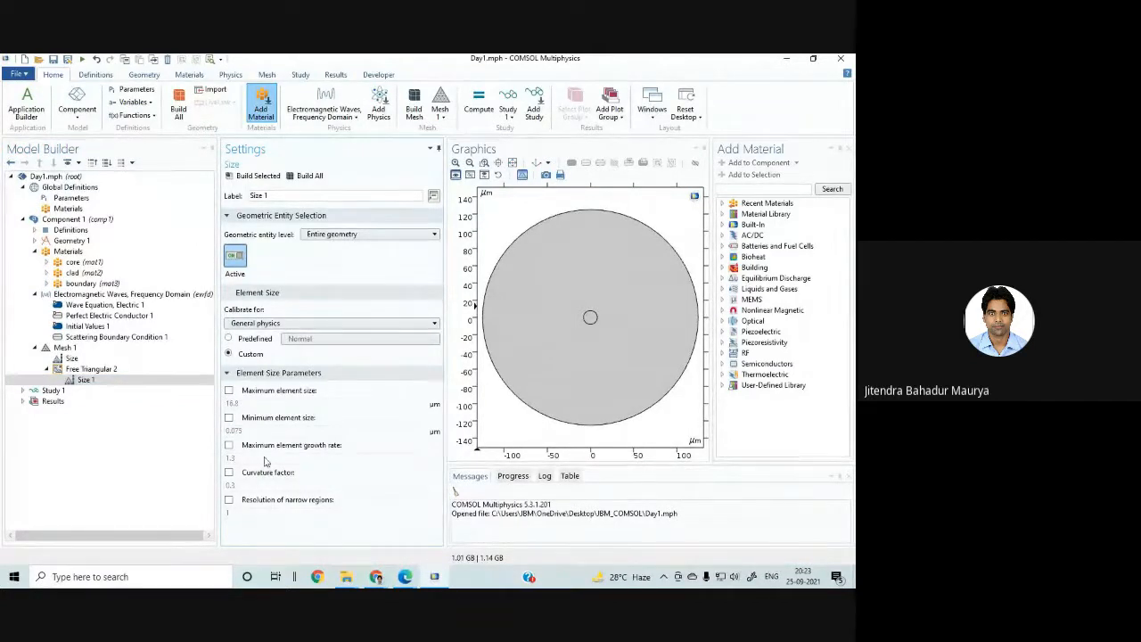
{"action": "left_click", "coordinate": [249, 340]}
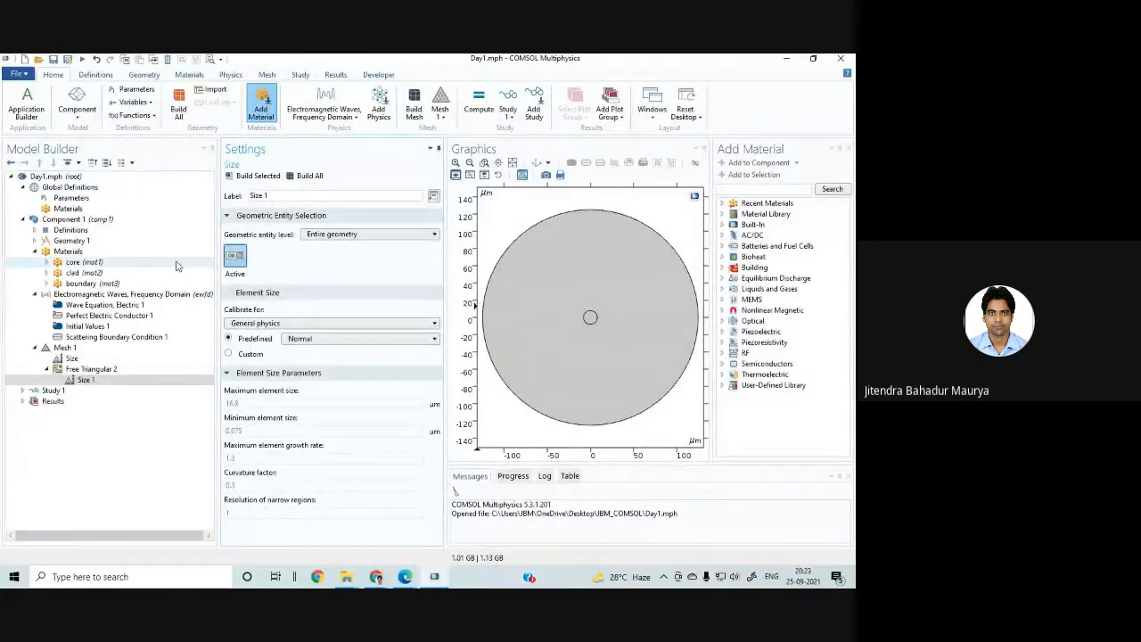
{"action": "left_click", "coordinate": [299, 179]}
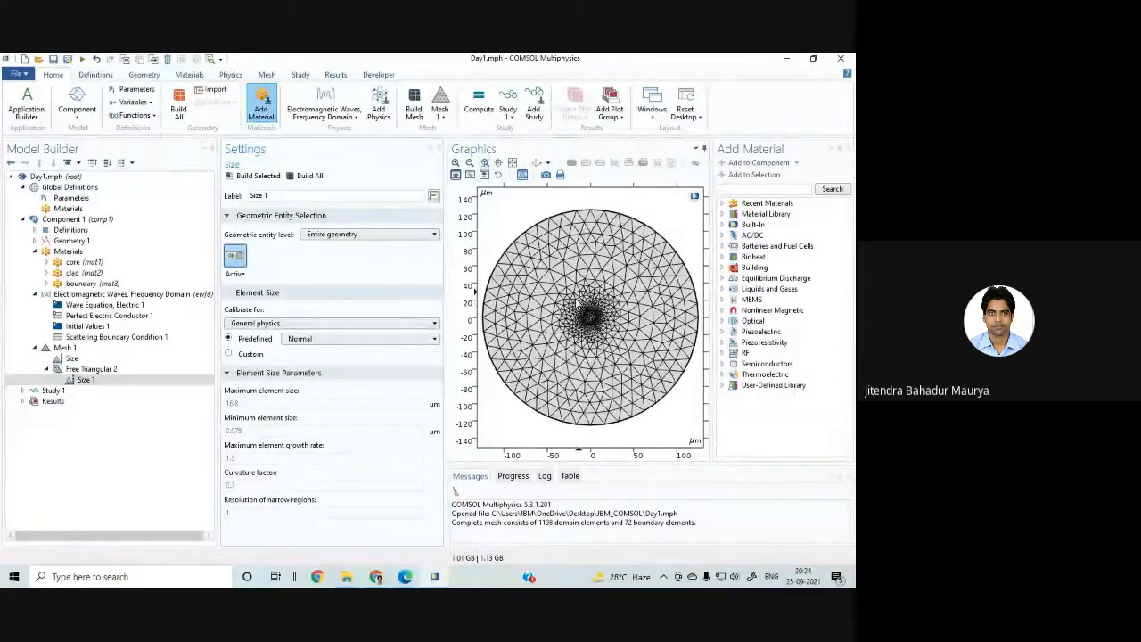
{"action": "left_click", "coordinate": [484, 163]}
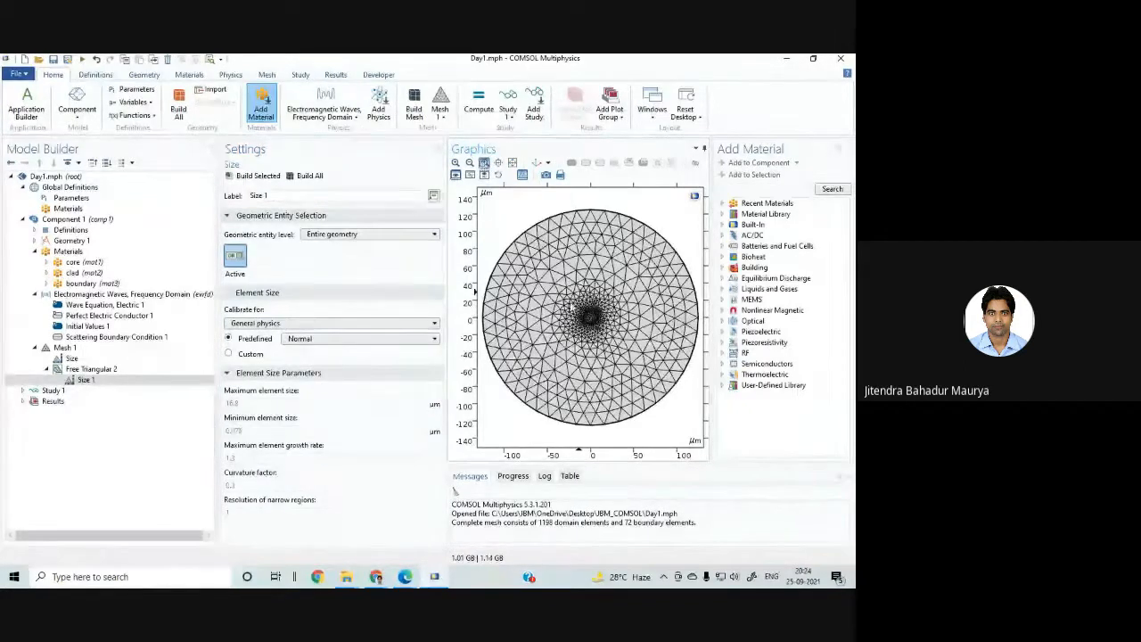
{"action": "left_click_drag", "start_coordinate": [568, 297], "coordinate": [607, 327]}
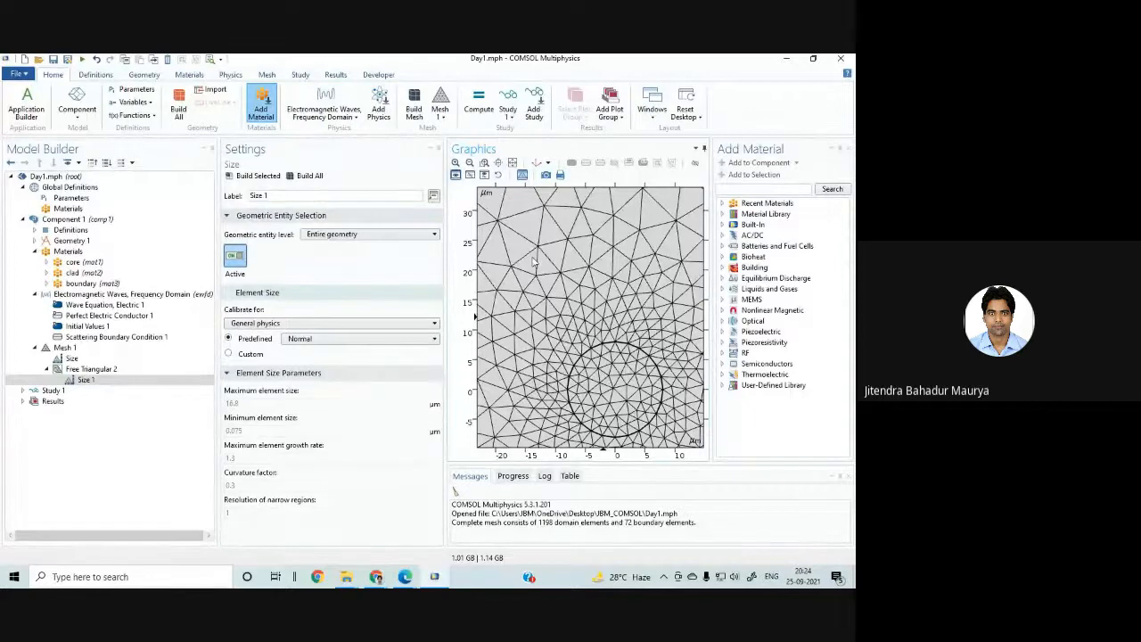
{"action": "left_click", "coordinate": [513, 164]}
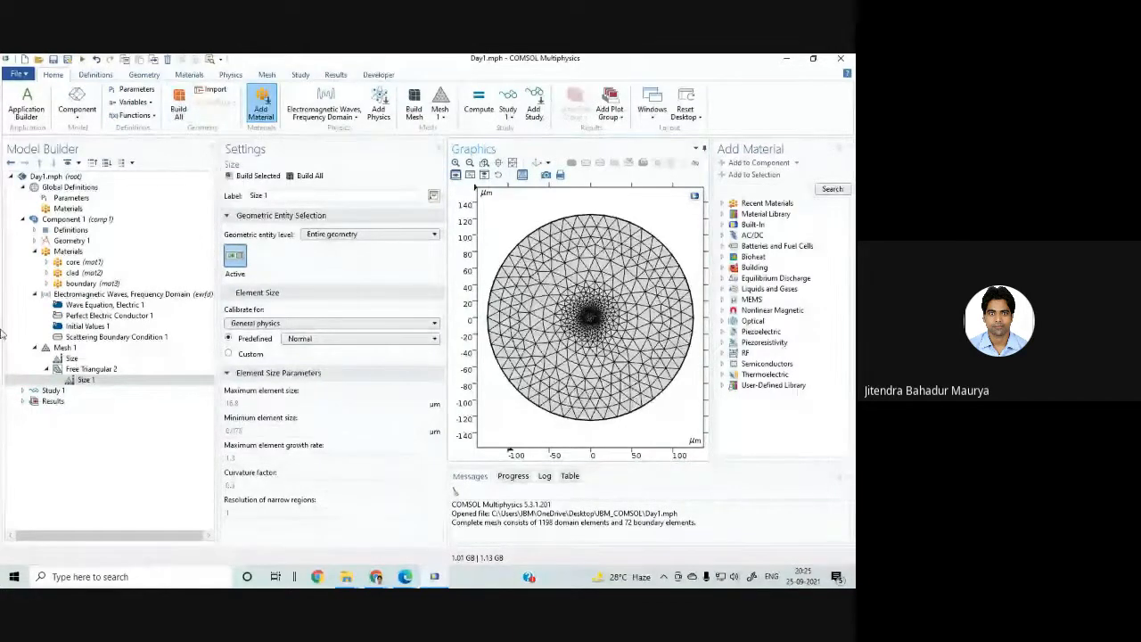
Step: Collapse the model tree down to Study 1 and review the study step types that can be added to it
{"action": "left_click", "coordinate": [47, 370]}
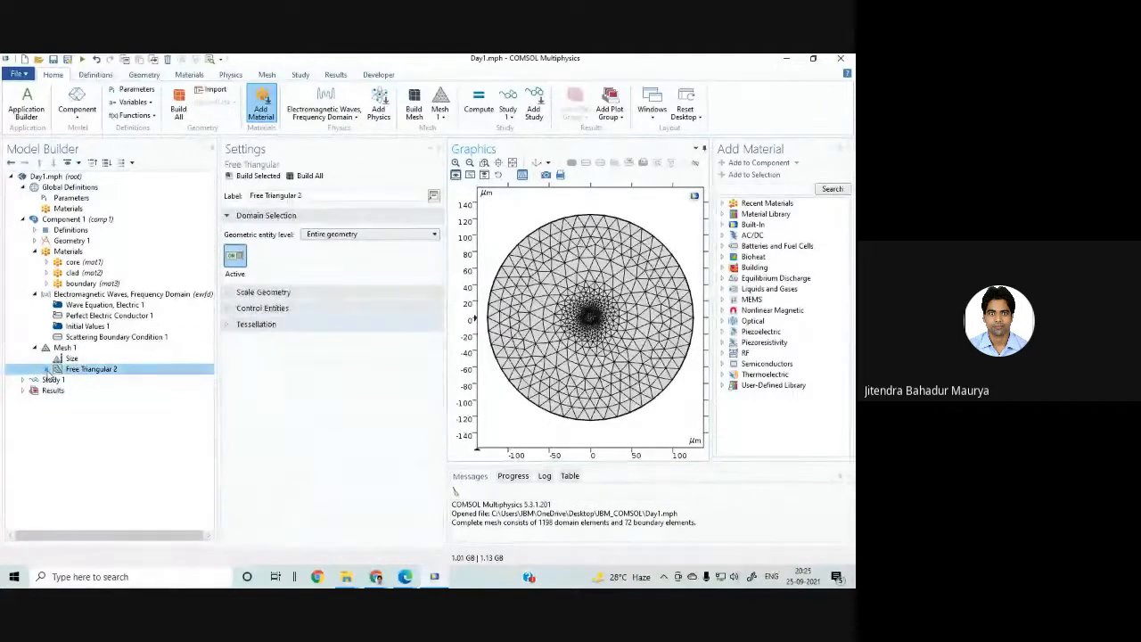
{"action": "left_click", "coordinate": [23, 187]}
{"action": "left_click", "coordinate": [44, 198]}
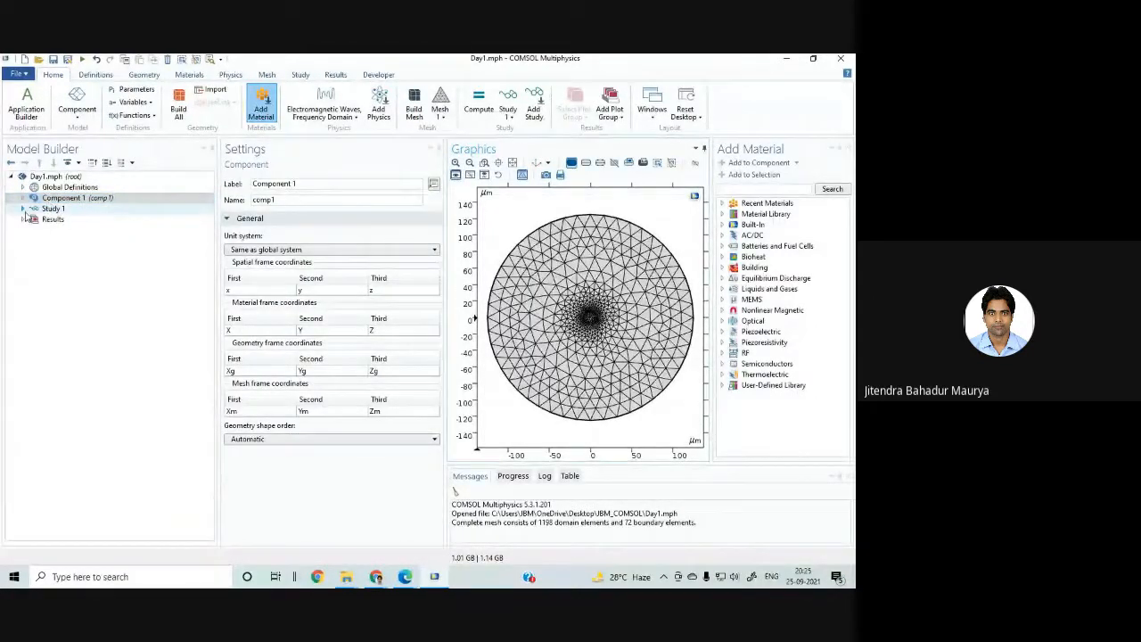
{"action": "left_click", "coordinate": [22, 209]}
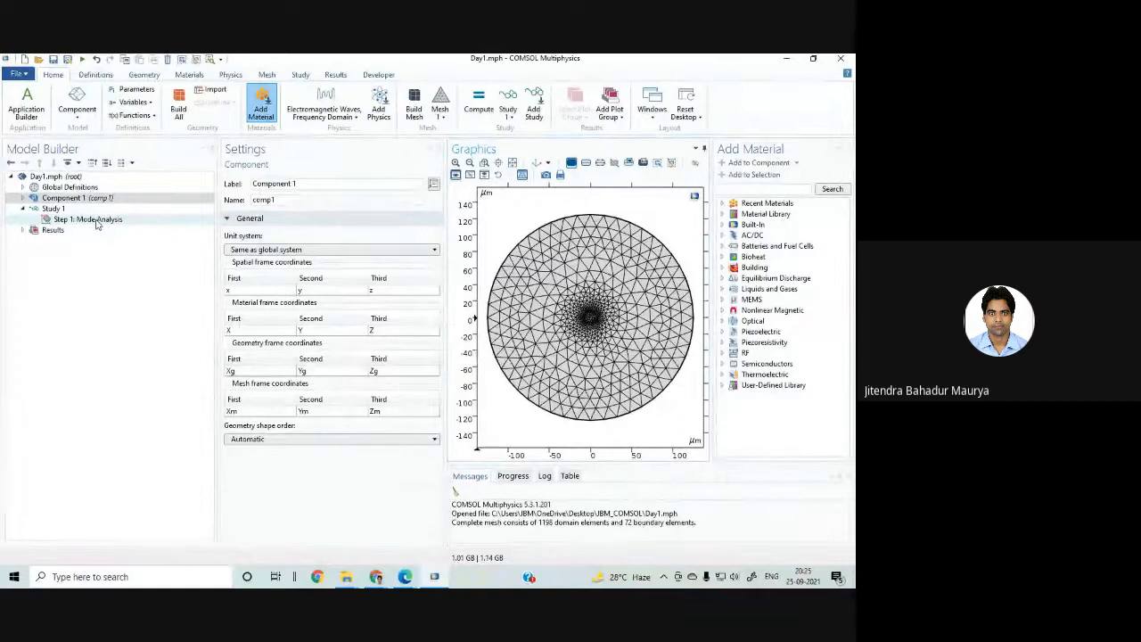
{"action": "right_click", "coordinate": [56, 209]}
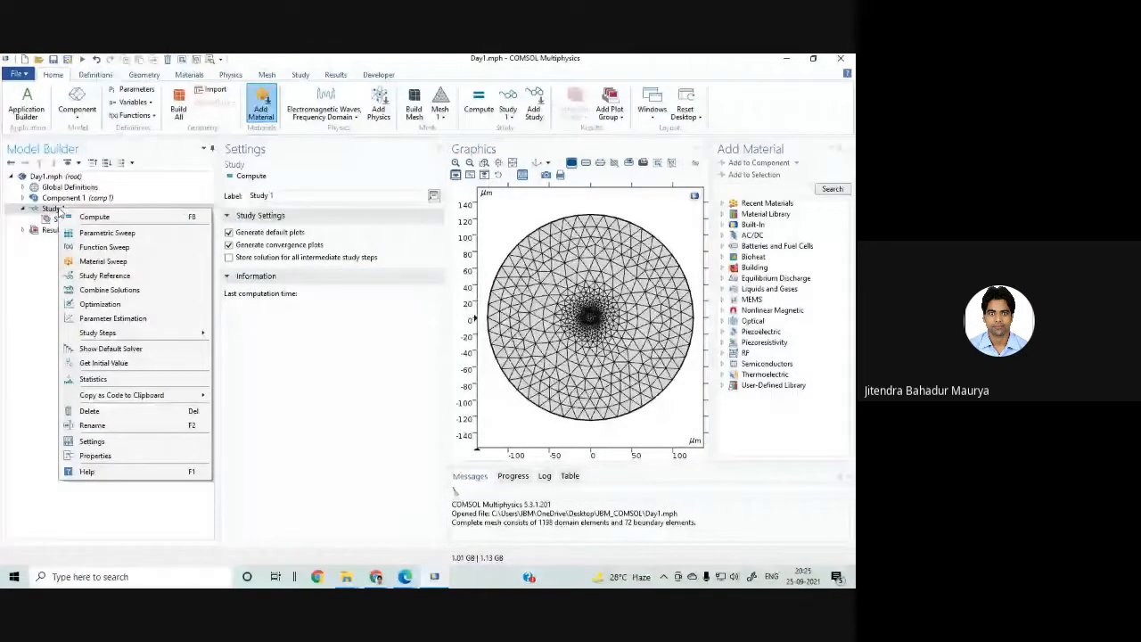
{"action": "left_click", "coordinate": [58, 210]}
{"action": "right_click", "coordinate": [58, 210]}
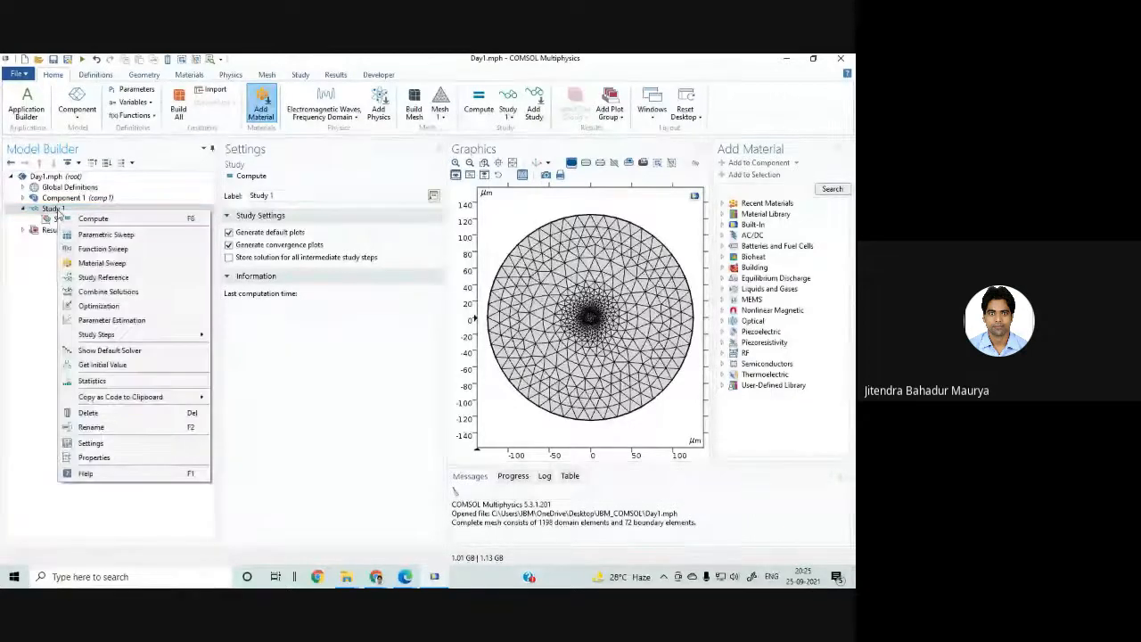
{"action": "mouse_move", "coordinate": [106, 339]}
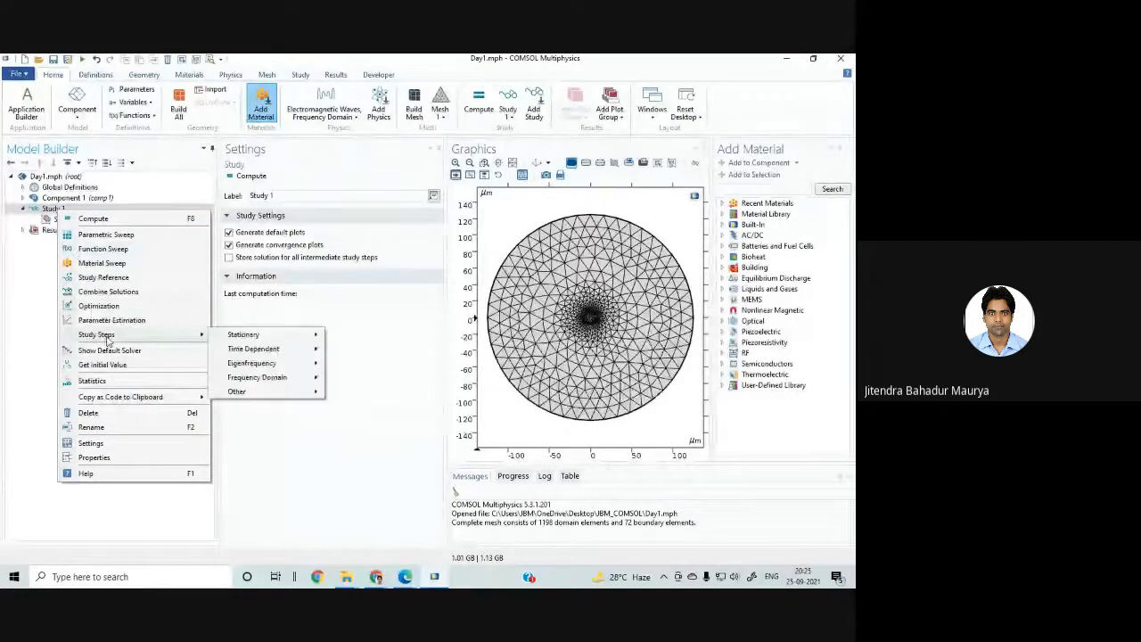
{"action": "mouse_move", "coordinate": [299, 337]}
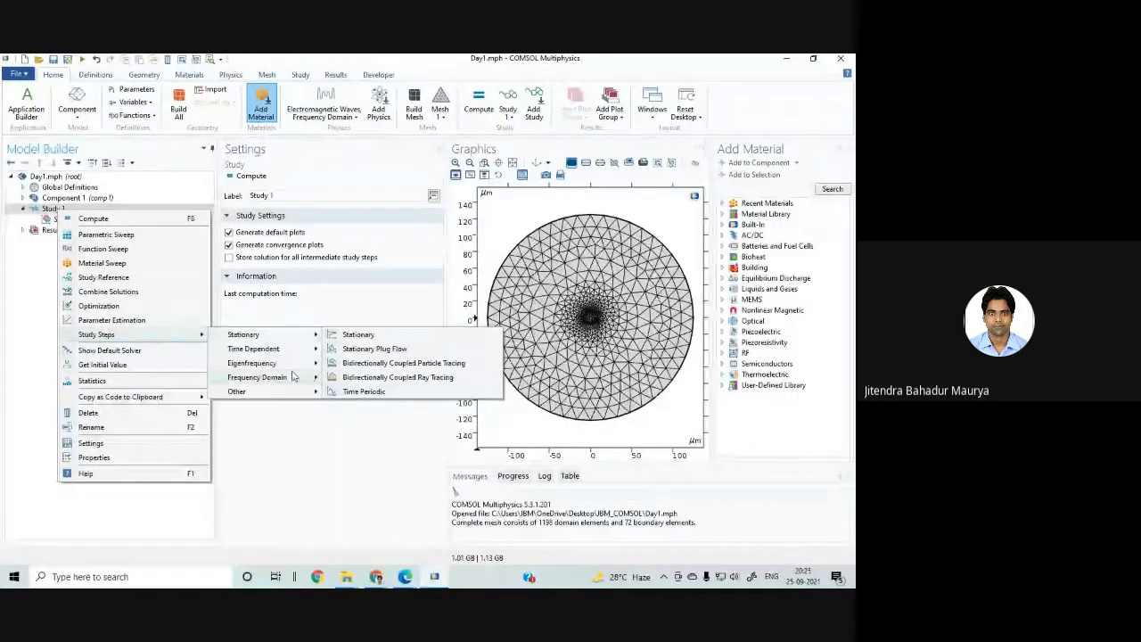
{"action": "mouse_move", "coordinate": [282, 381]}
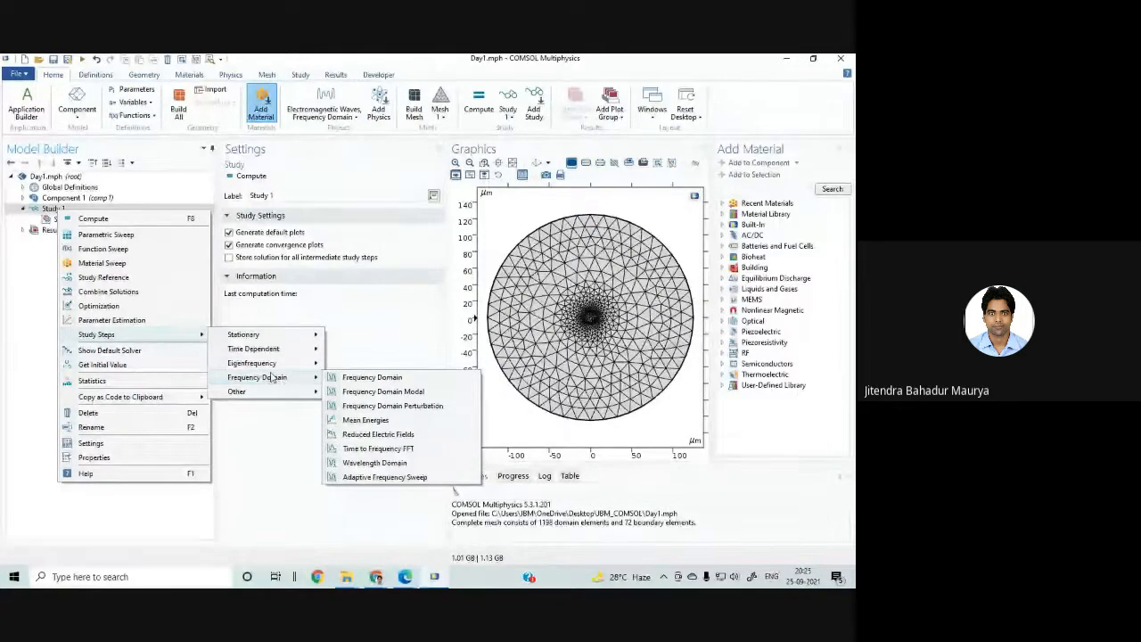
{"action": "left_click", "coordinate": [14, 321]}
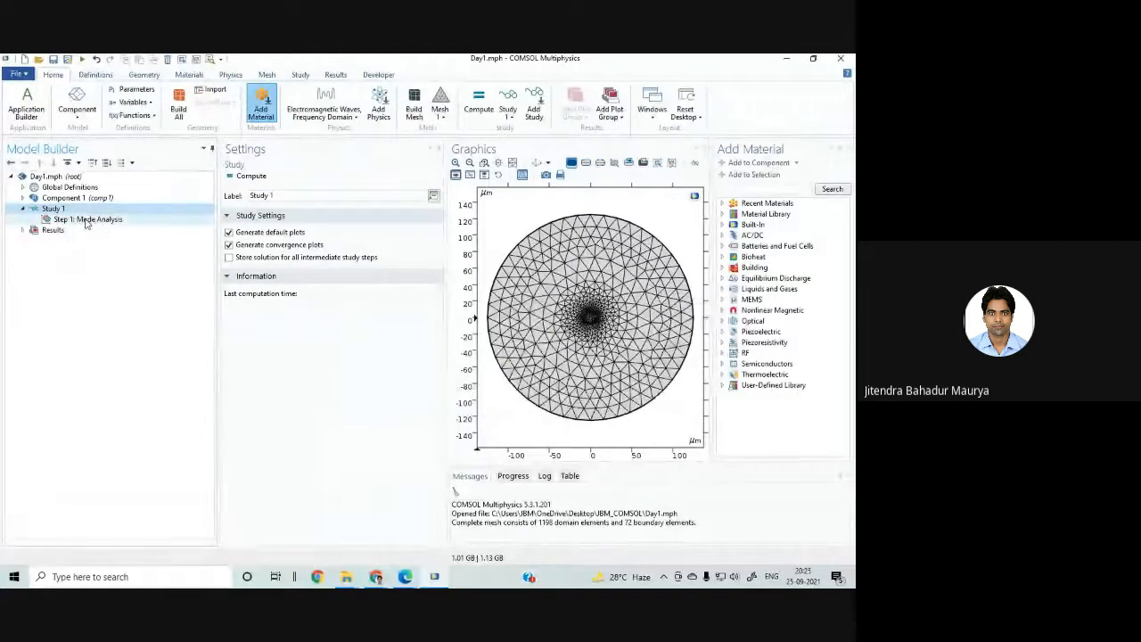
Step: Open the Mode Analysis step of Study 1 and choose Effective mode index as its transform
{"action": "left_click", "coordinate": [87, 221]}
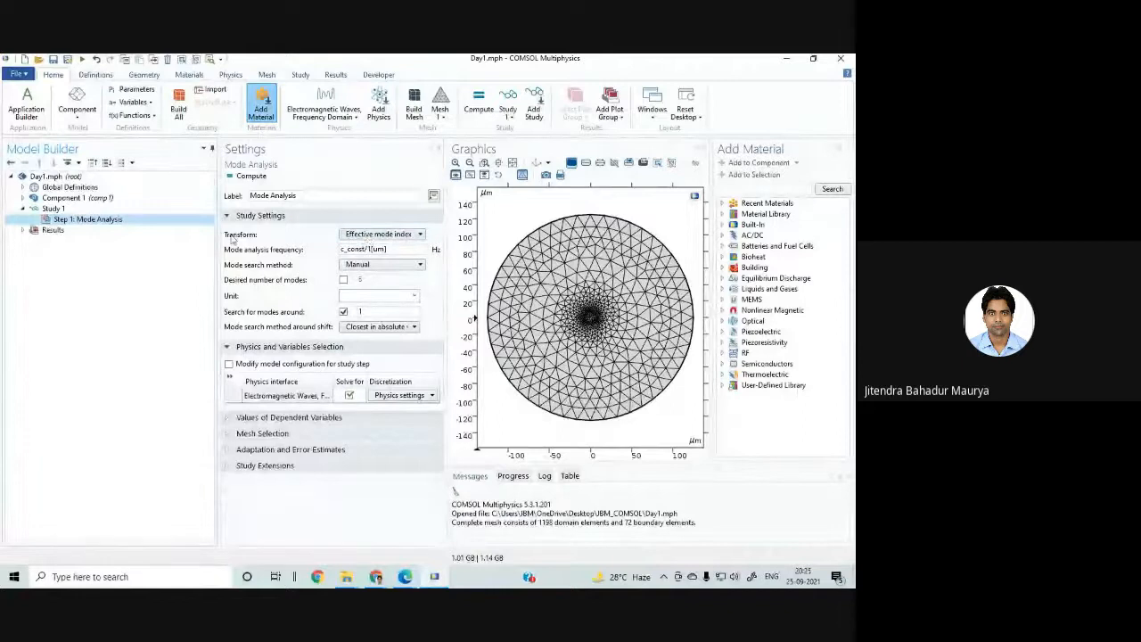
{"action": "left_click", "coordinate": [382, 236]}
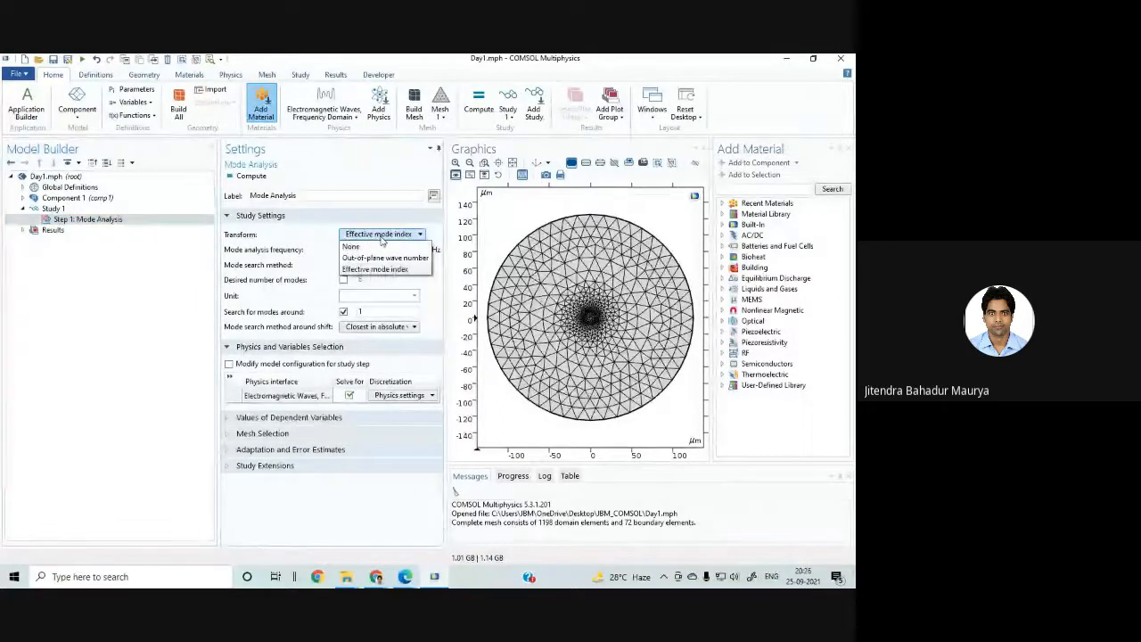
{"action": "left_click", "coordinate": [381, 269]}
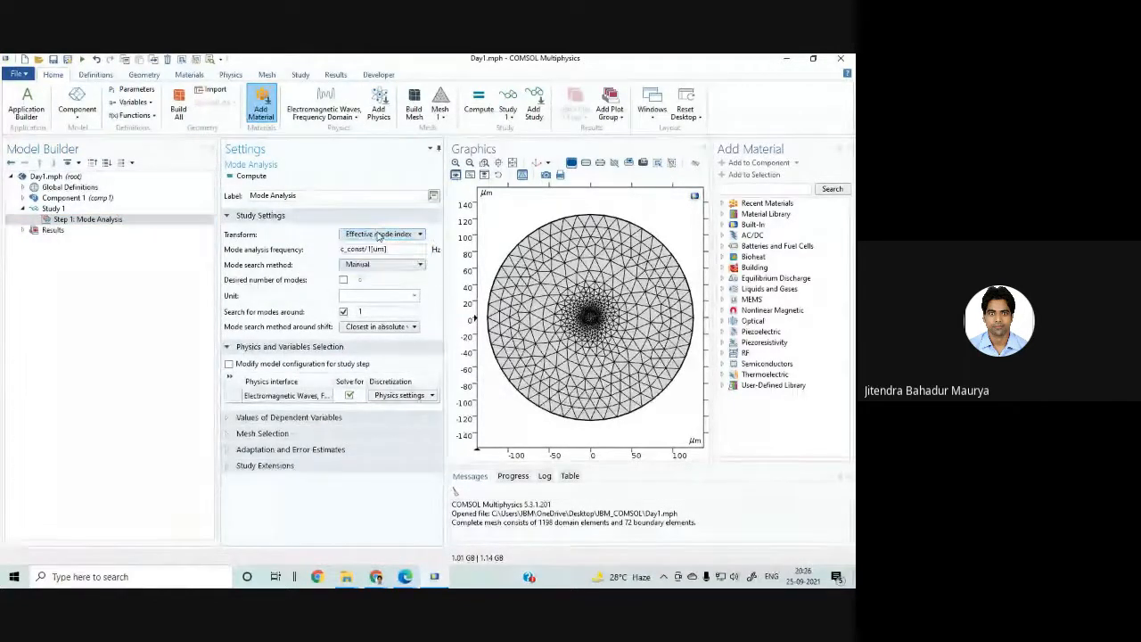
{"action": "left_click", "coordinate": [381, 233]}
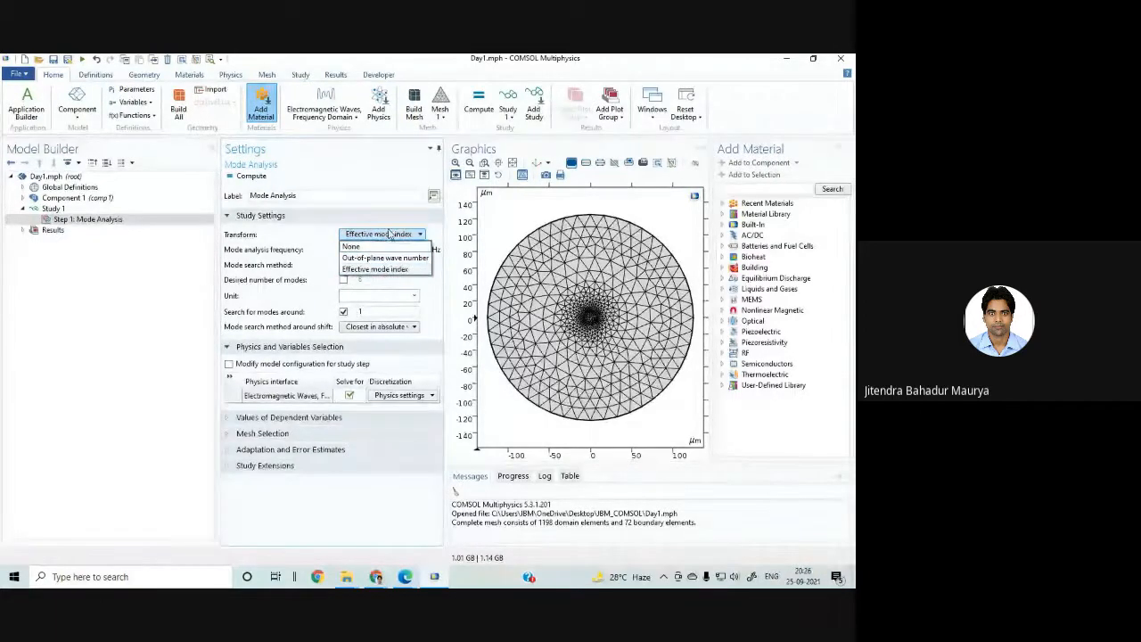
{"action": "left_click", "coordinate": [389, 234]}
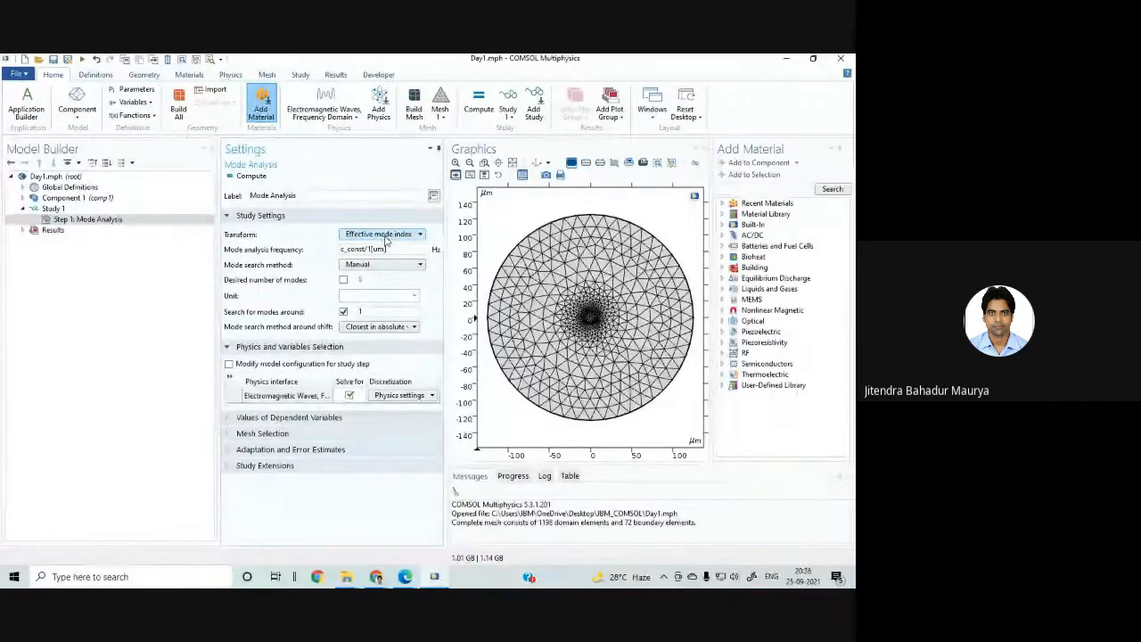
{"action": "left_click", "coordinate": [386, 237]}
{"action": "left_click", "coordinate": [386, 237]}
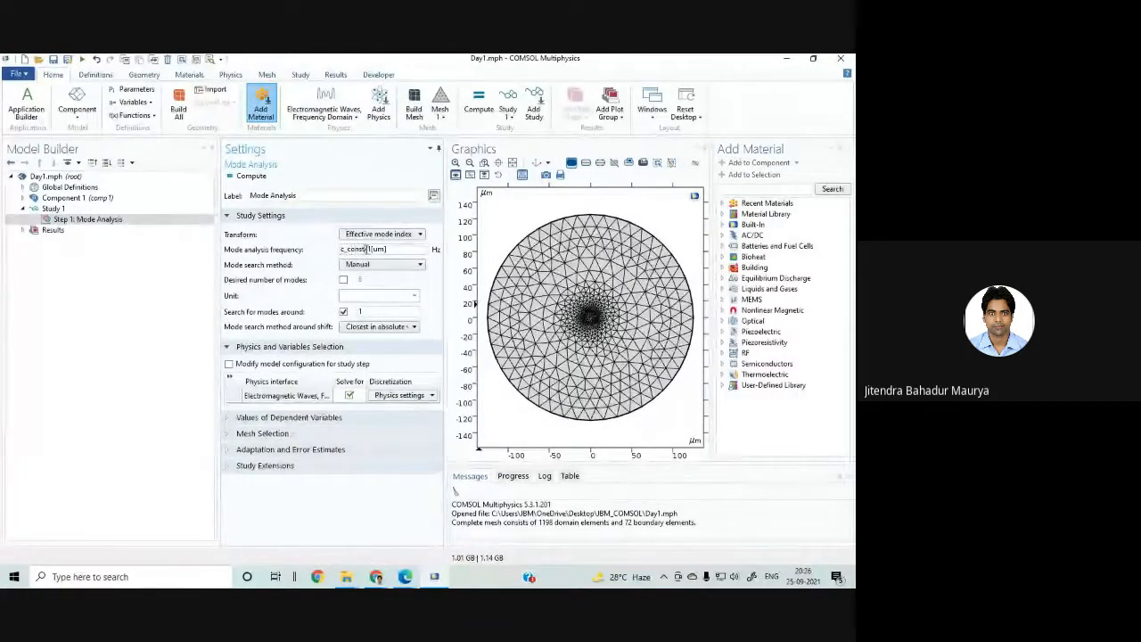
Step: Set the mode analysis frequency to c_const/1.55[um]
{"action": "left_click_drag", "start_coordinate": [366, 248], "coordinate": [342, 250]}
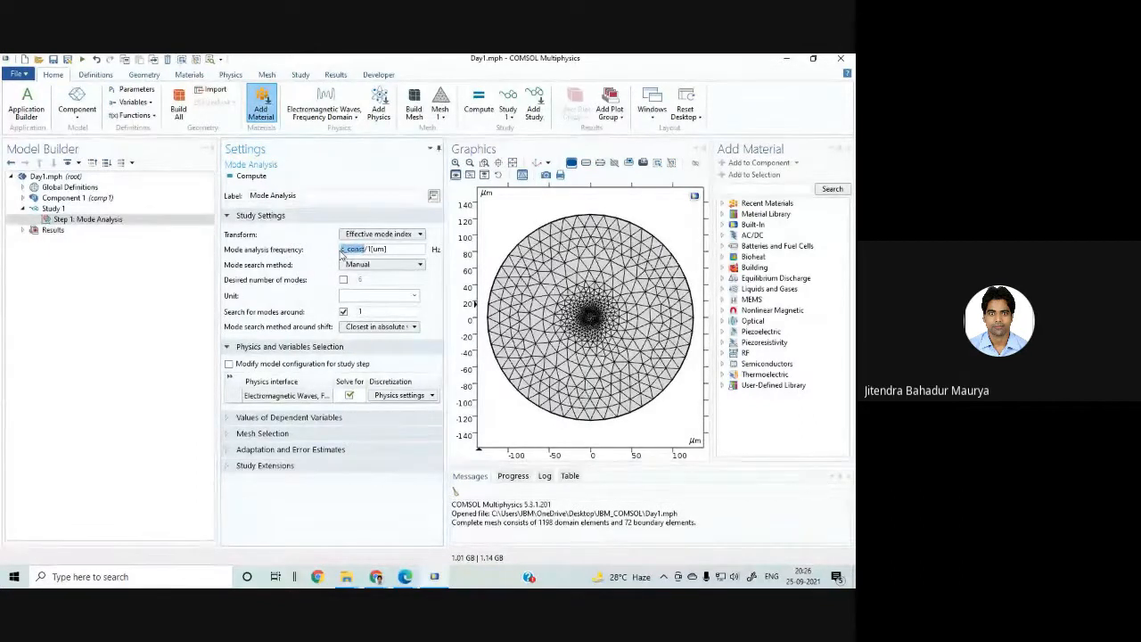
{"action": "left_click", "coordinate": [369, 250]}
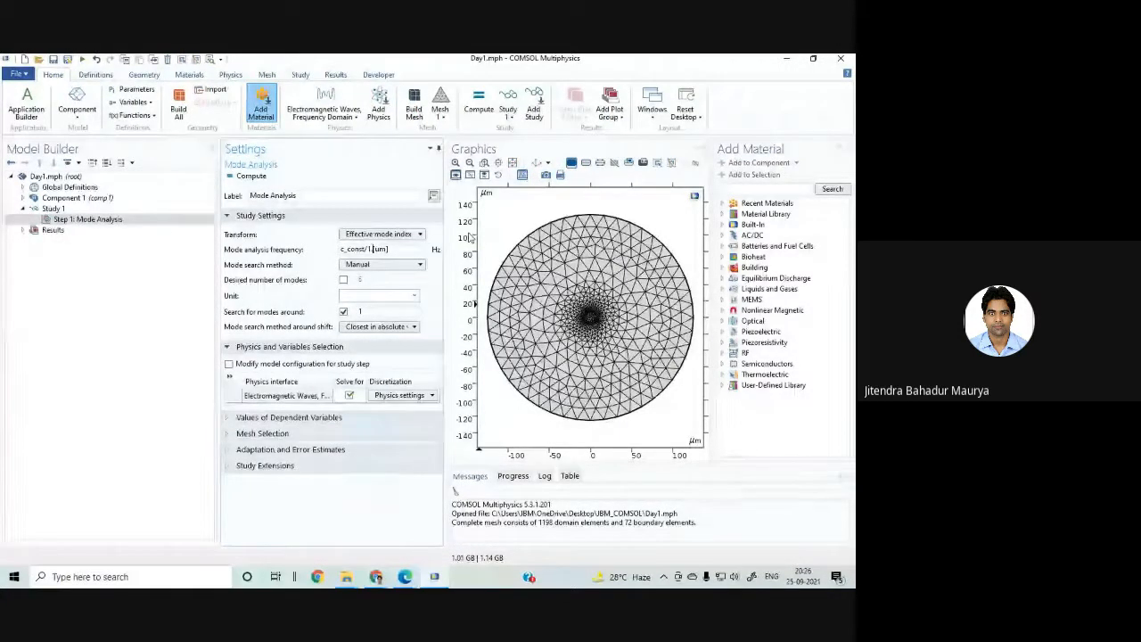
{"action": "type", "text": "55"}
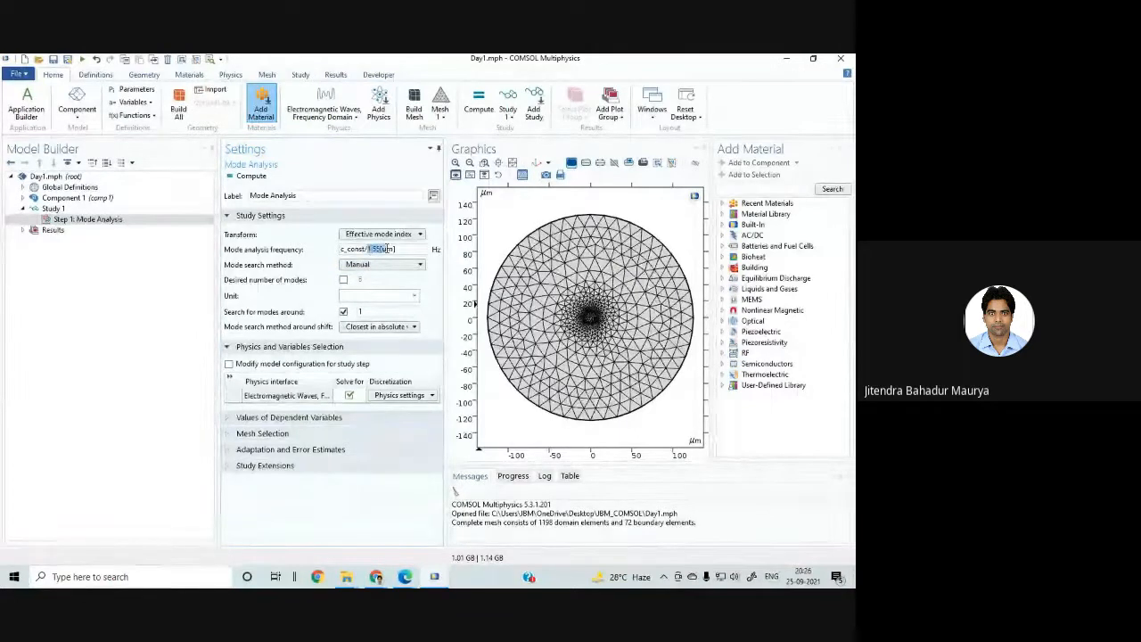
{"action": "left_click", "coordinate": [433, 280]}
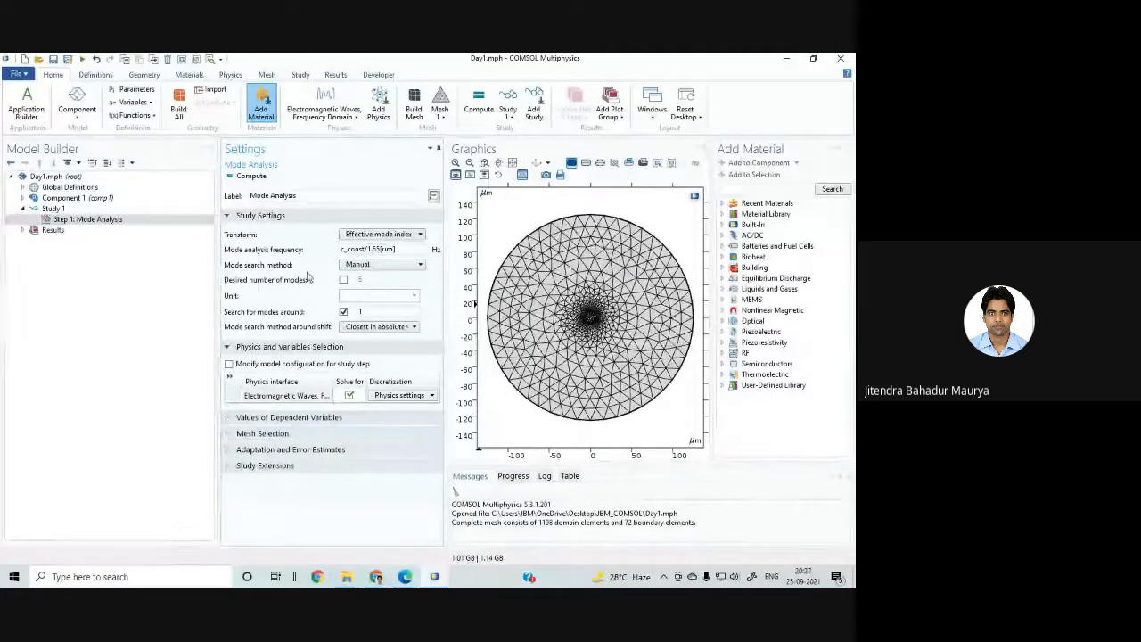
Step: Use the Manual mode search method and enable the desired number of modes at 6
{"action": "left_click", "coordinate": [356, 266]}
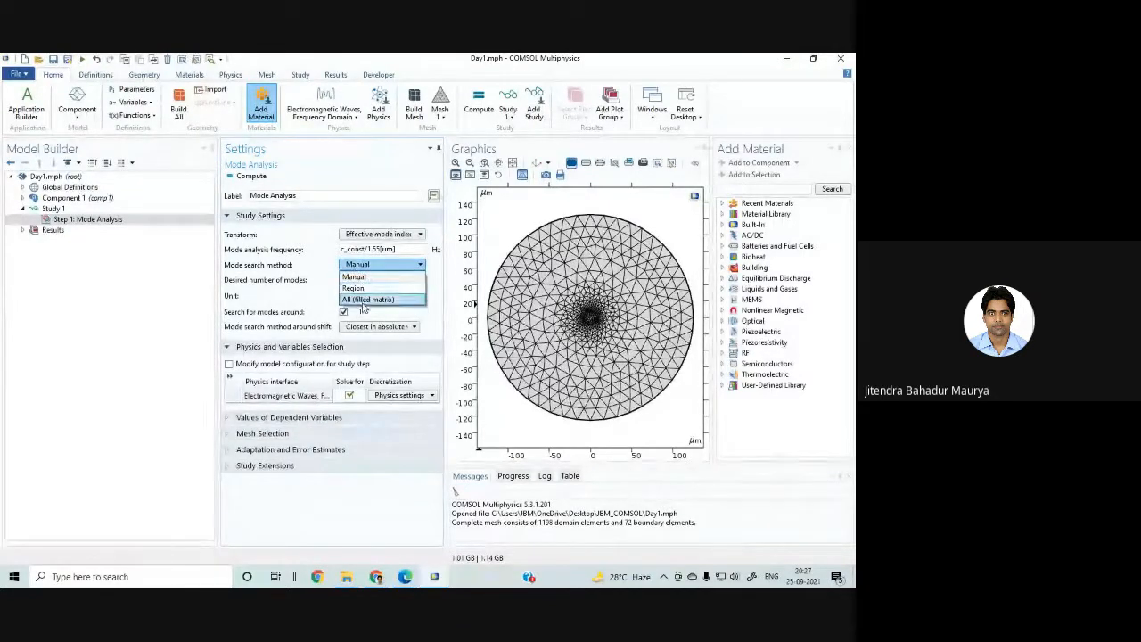
{"action": "left_click", "coordinate": [361, 277]}
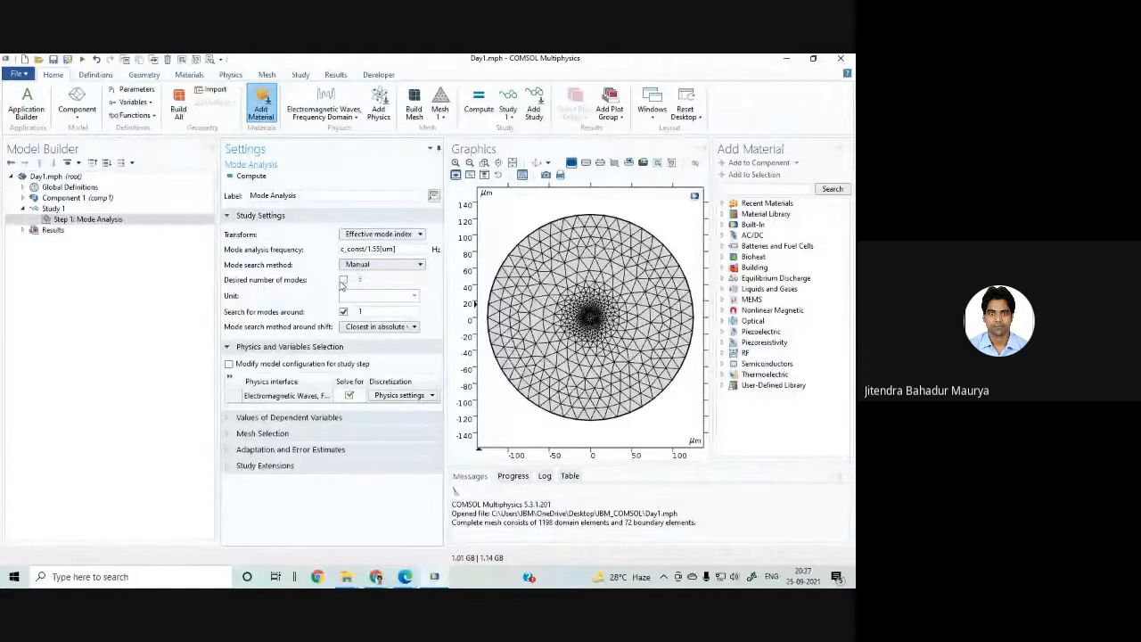
{"action": "left_click", "coordinate": [344, 281]}
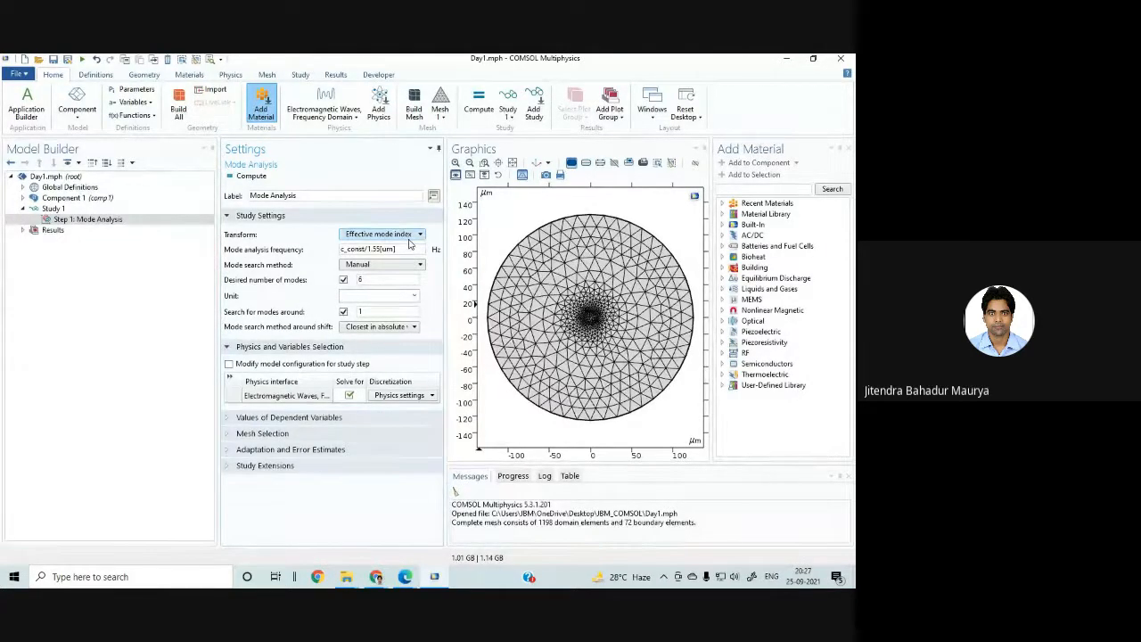
Step: Set the mode search to look around ncore and check the study step's mesh selection
{"action": "left_click", "coordinate": [401, 296]}
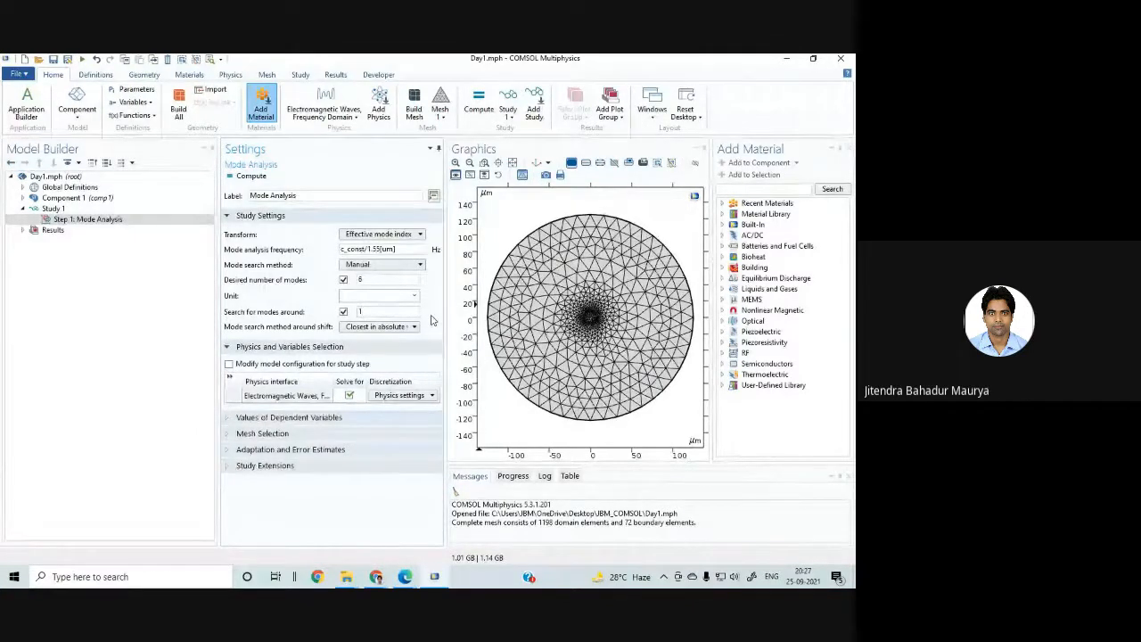
{"action": "type", "text": "ncore"}
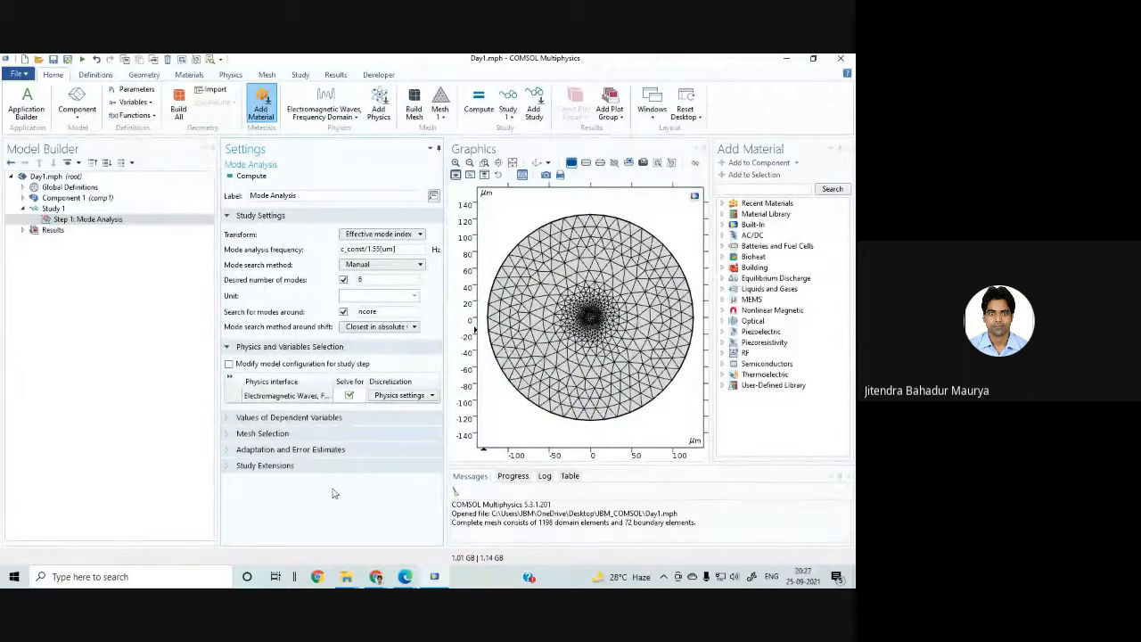
{"action": "left_click", "coordinate": [226, 435]}
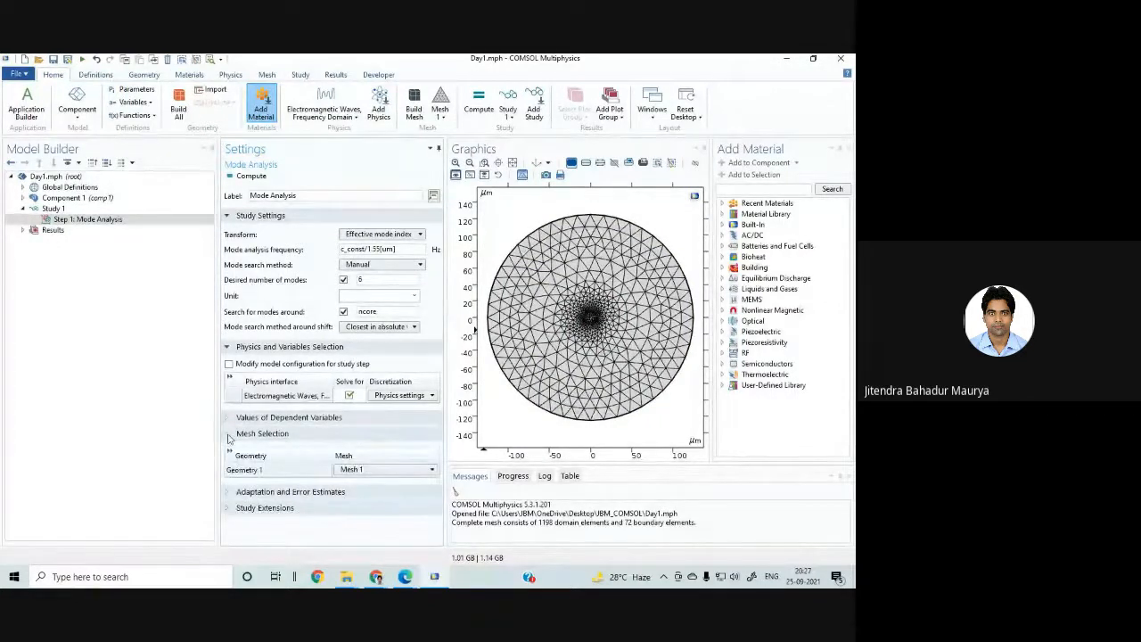
{"action": "left_click", "coordinate": [228, 436]}
{"action": "left_click", "coordinate": [228, 419]}
{"action": "left_click", "coordinate": [228, 419]}
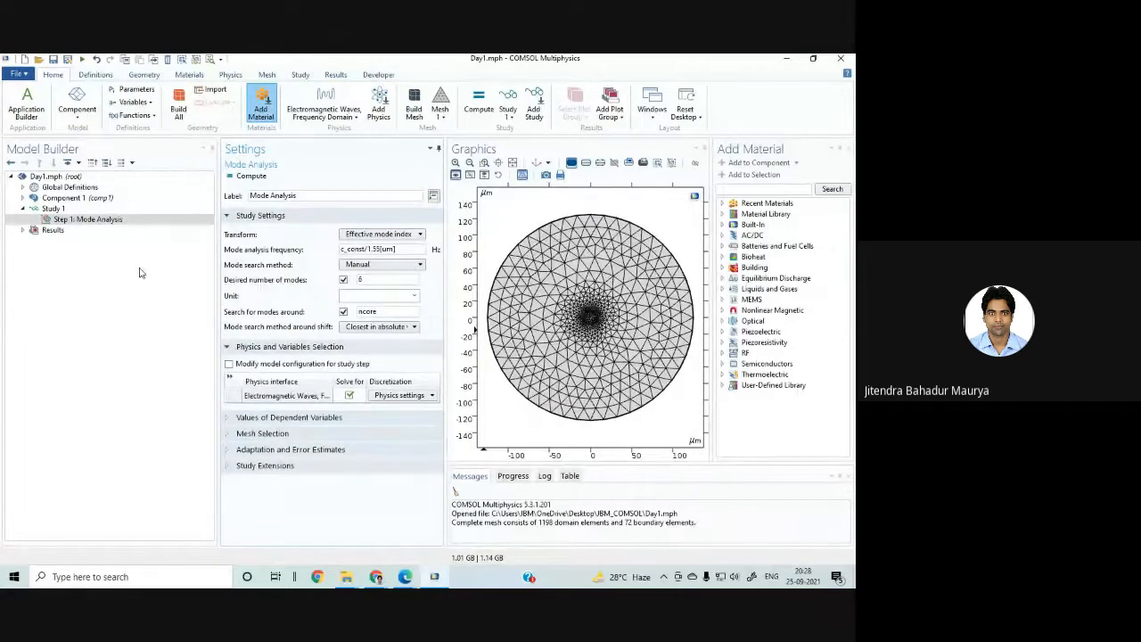
Step: Compute the Mode Analysis study step
{"action": "left_click", "coordinate": [87, 222]}
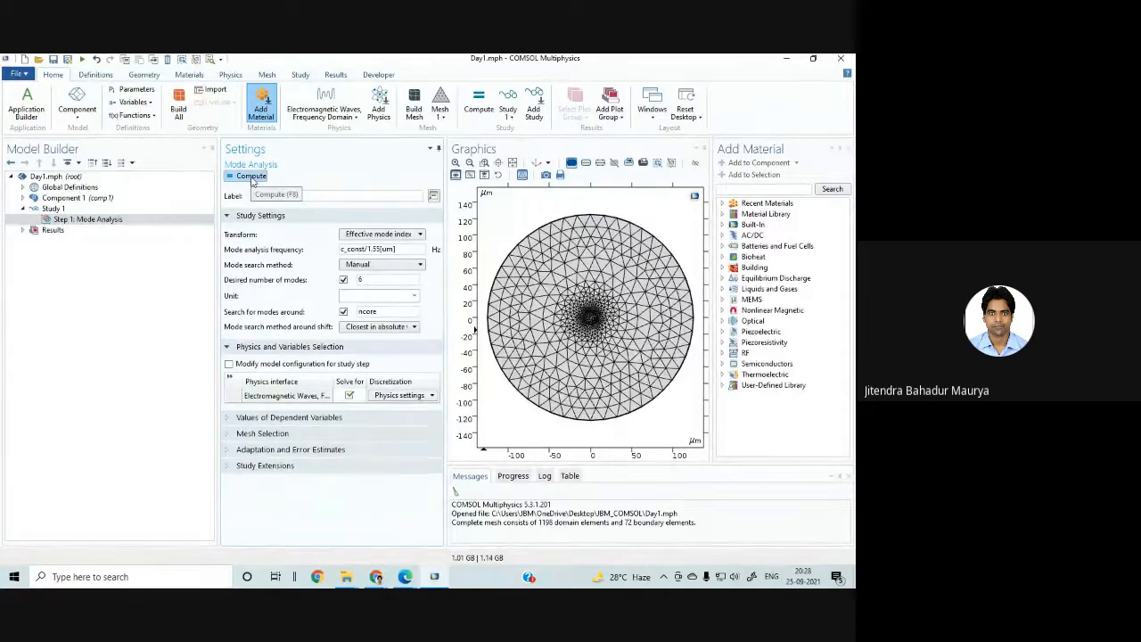
{"action": "left_click", "coordinate": [252, 180]}
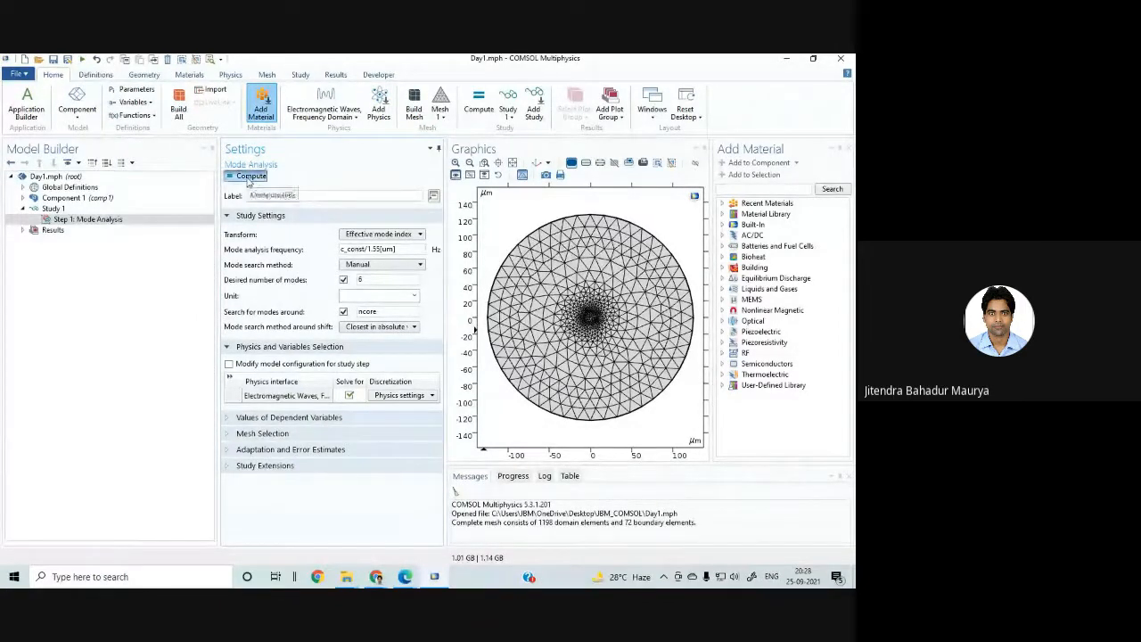
{"action": "left_click", "coordinate": [249, 180]}
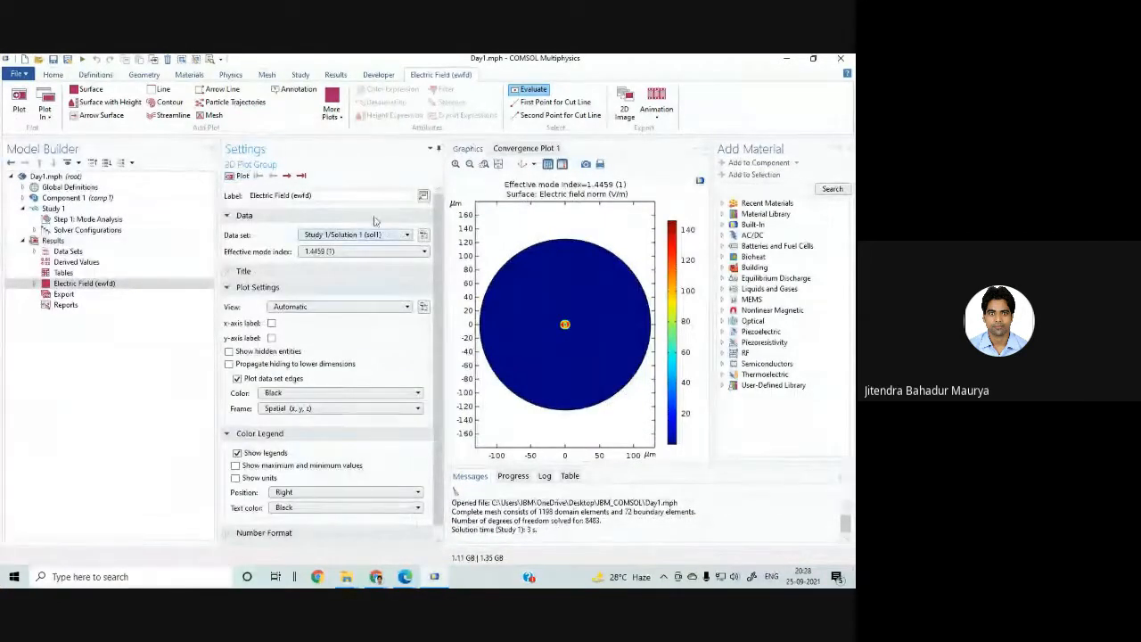
Step: Examine the electric field norm plot, stepping through the solutions from the first to the fourth mode
{"action": "left_click", "coordinate": [56, 285]}
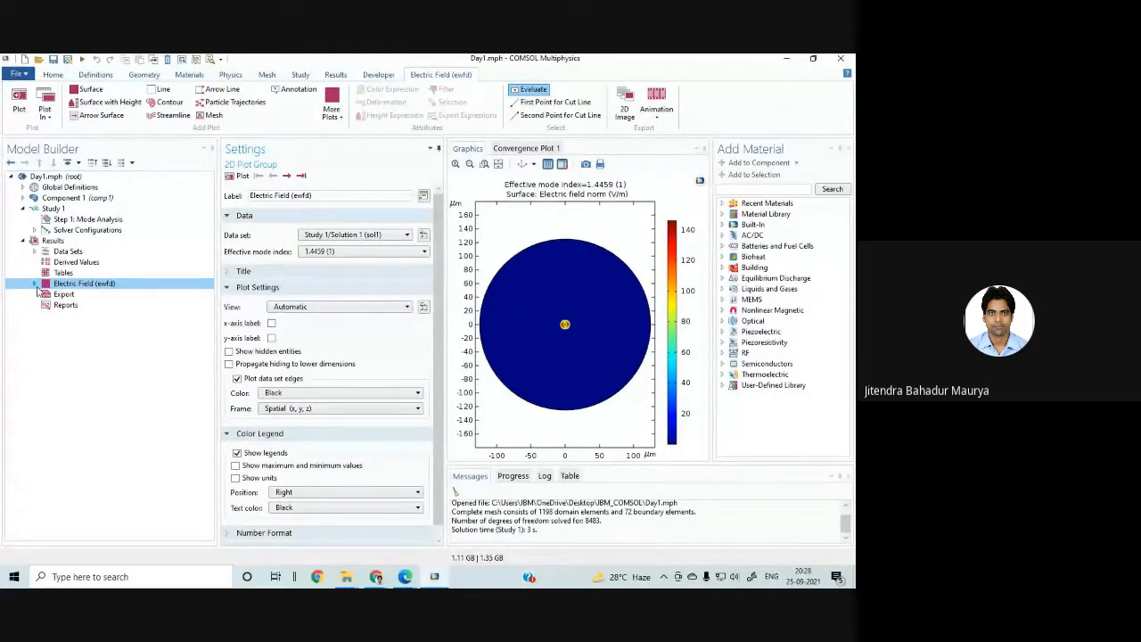
{"action": "left_click", "coordinate": [36, 284]}
{"action": "left_click", "coordinate": [36, 283]}
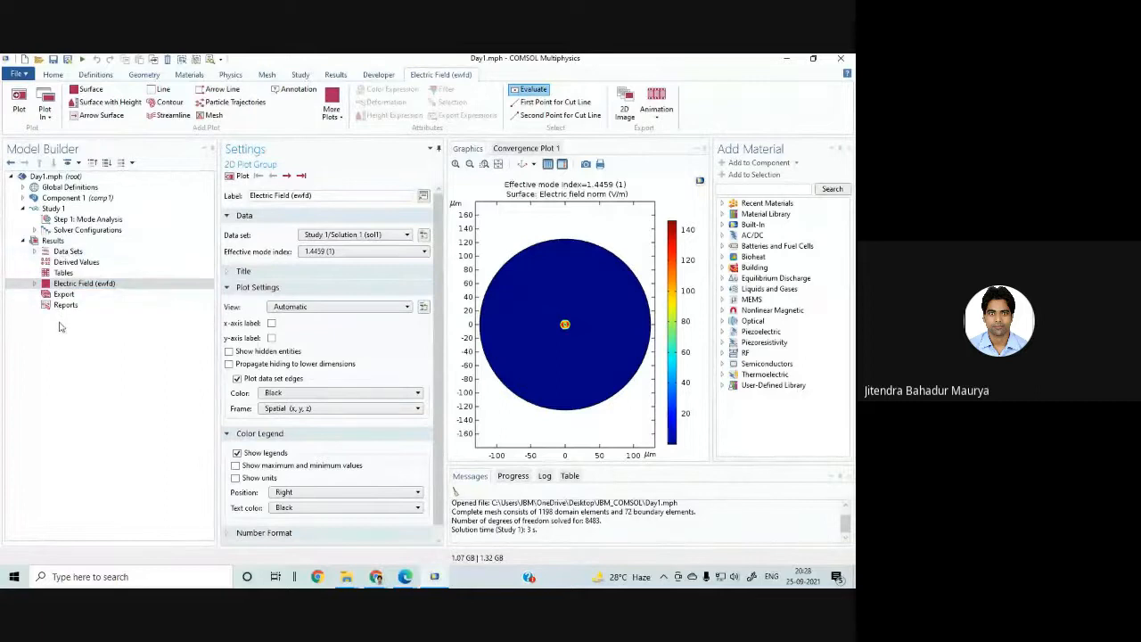
{"action": "left_click", "coordinate": [67, 285]}
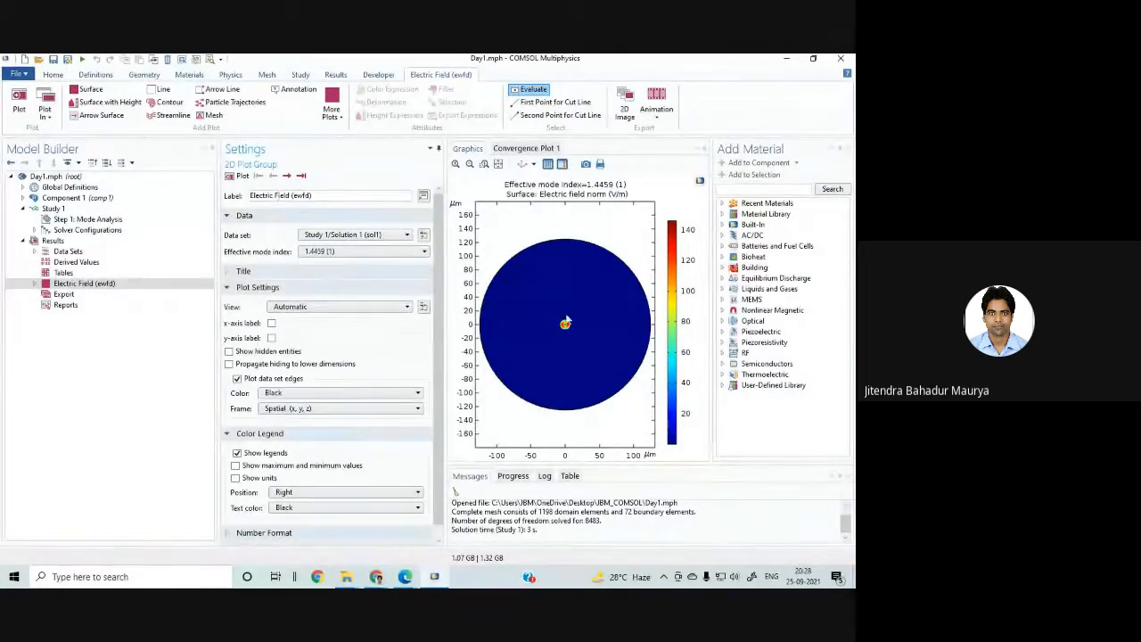
{"action": "left_click", "coordinate": [286, 176]}
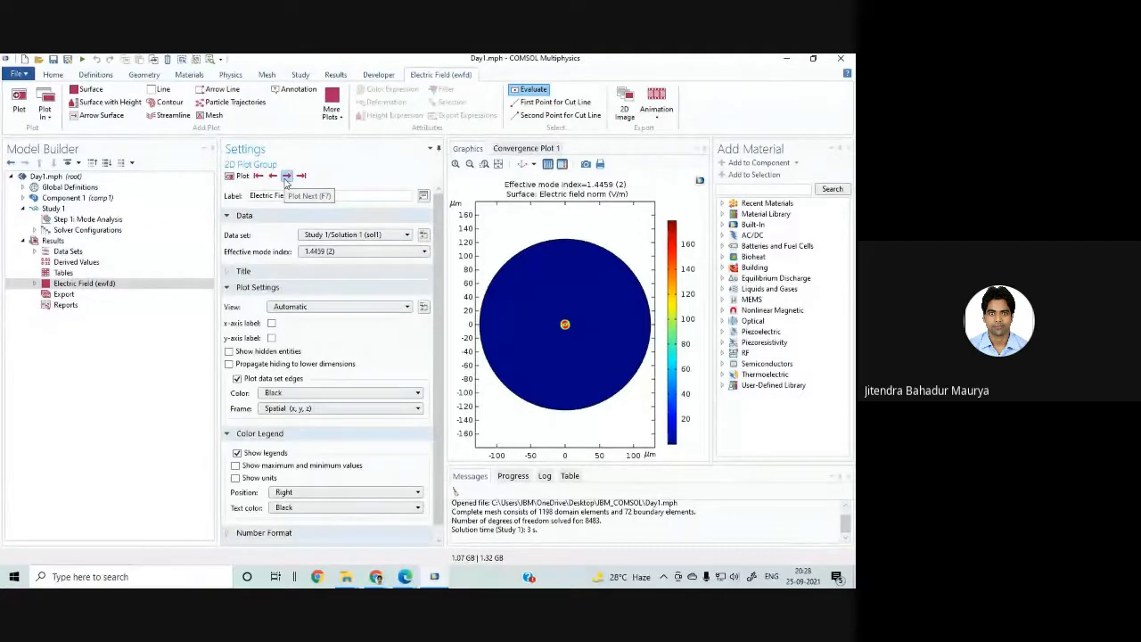
{"action": "left_click", "coordinate": [286, 176]}
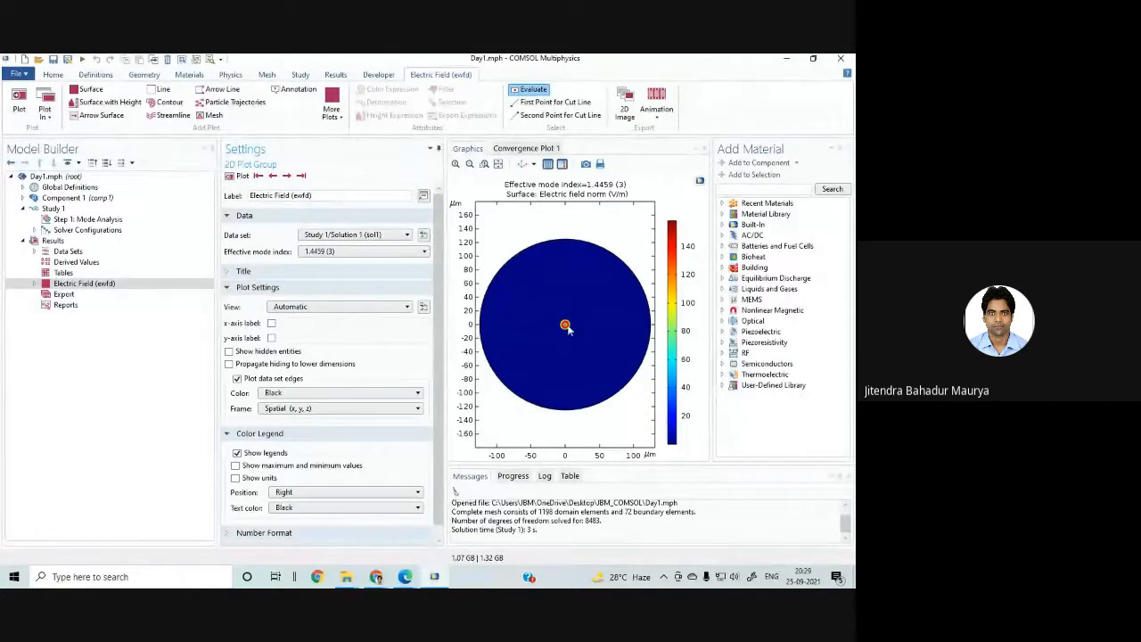
{"action": "left_click", "coordinate": [286, 176]}
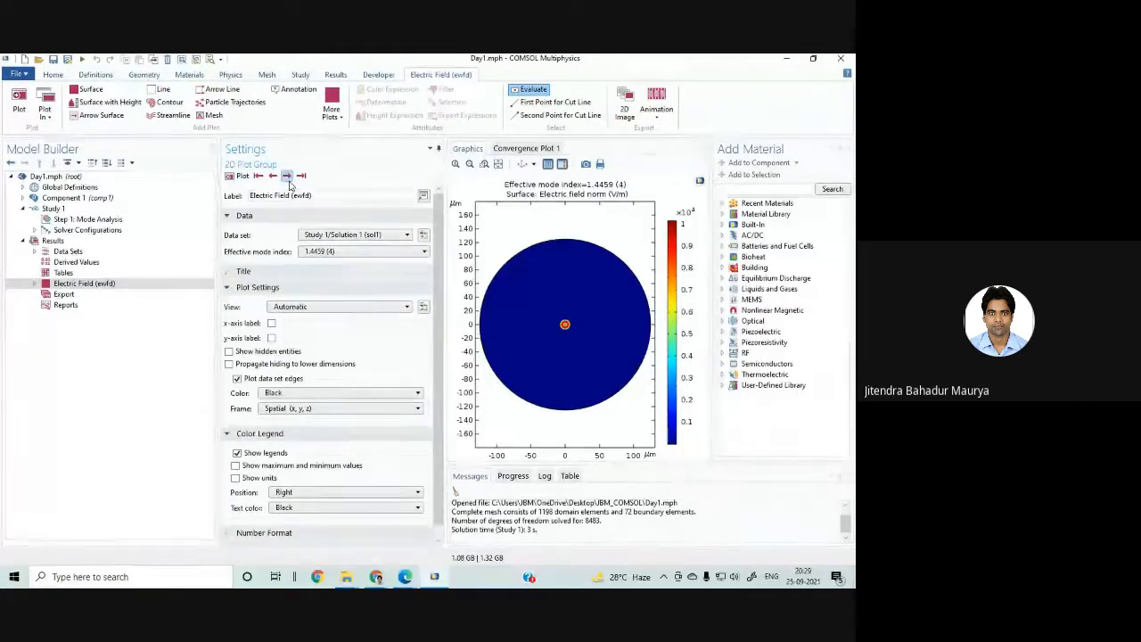
Step: Compare the first and last solutions of the electric field norm plot, returning to the first
{"action": "left_click", "coordinate": [287, 178]}
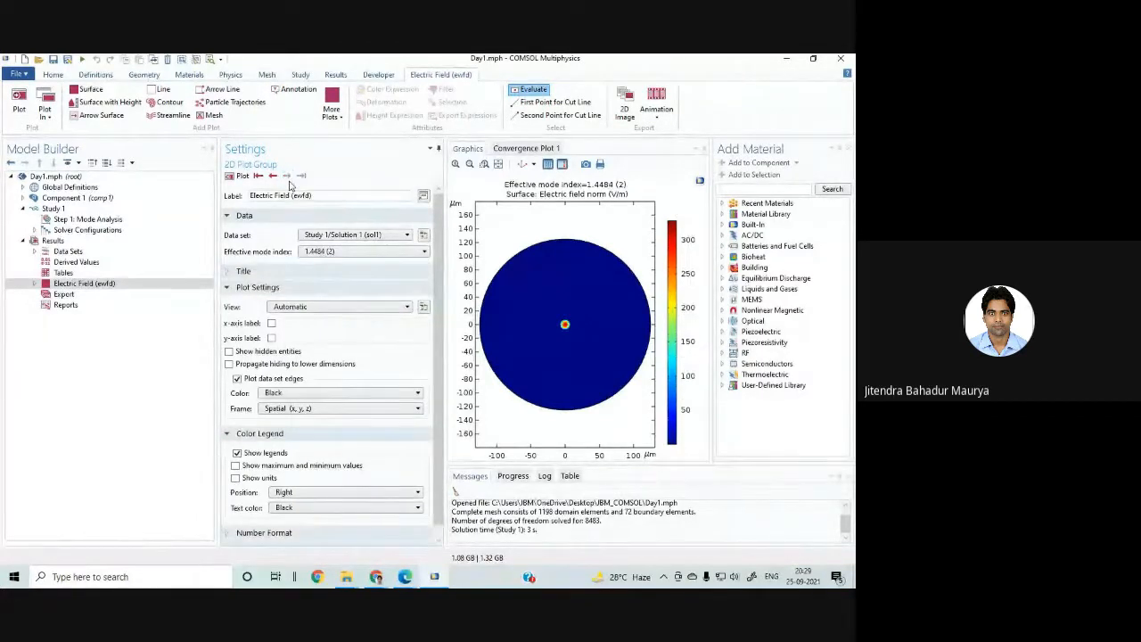
{"action": "left_click", "coordinate": [257, 178]}
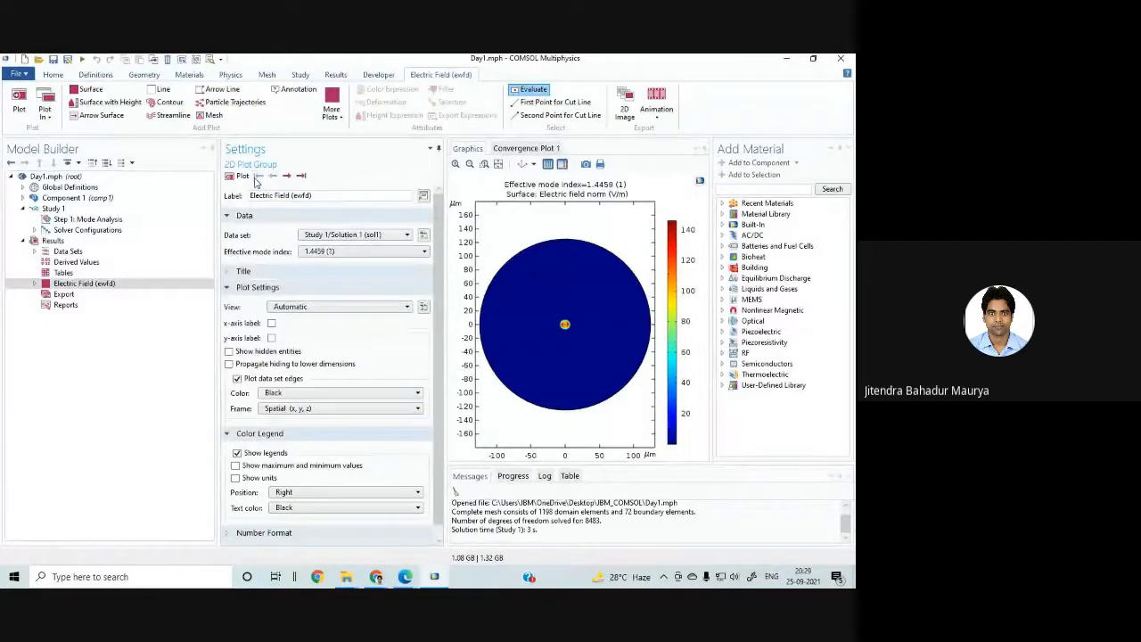
{"action": "left_click", "coordinate": [302, 175]}
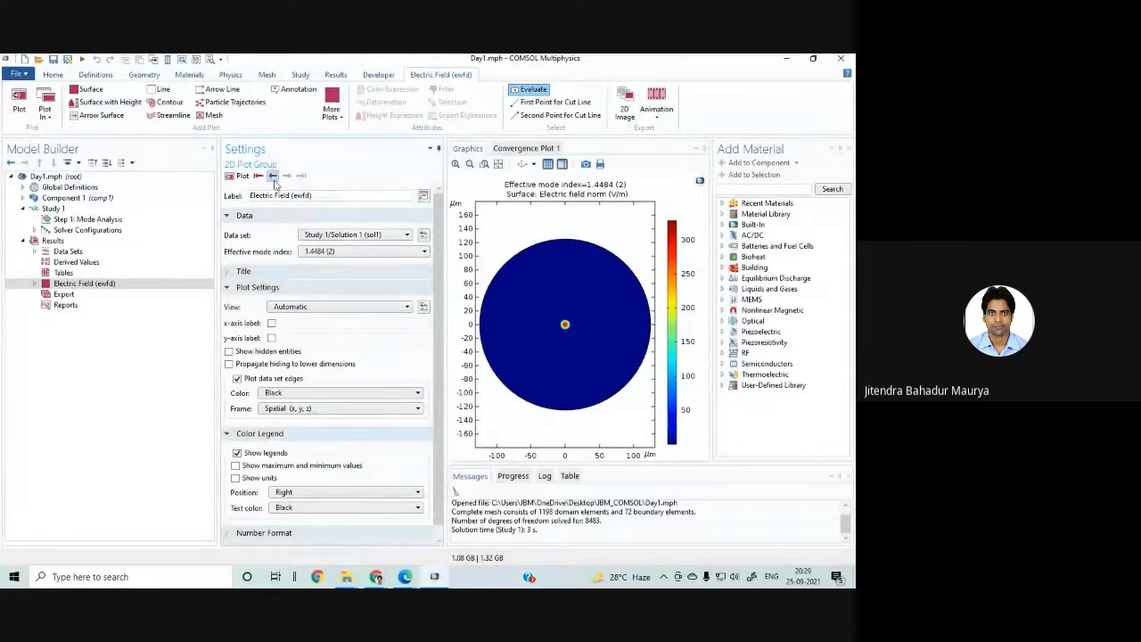
{"action": "left_click", "coordinate": [258, 176]}
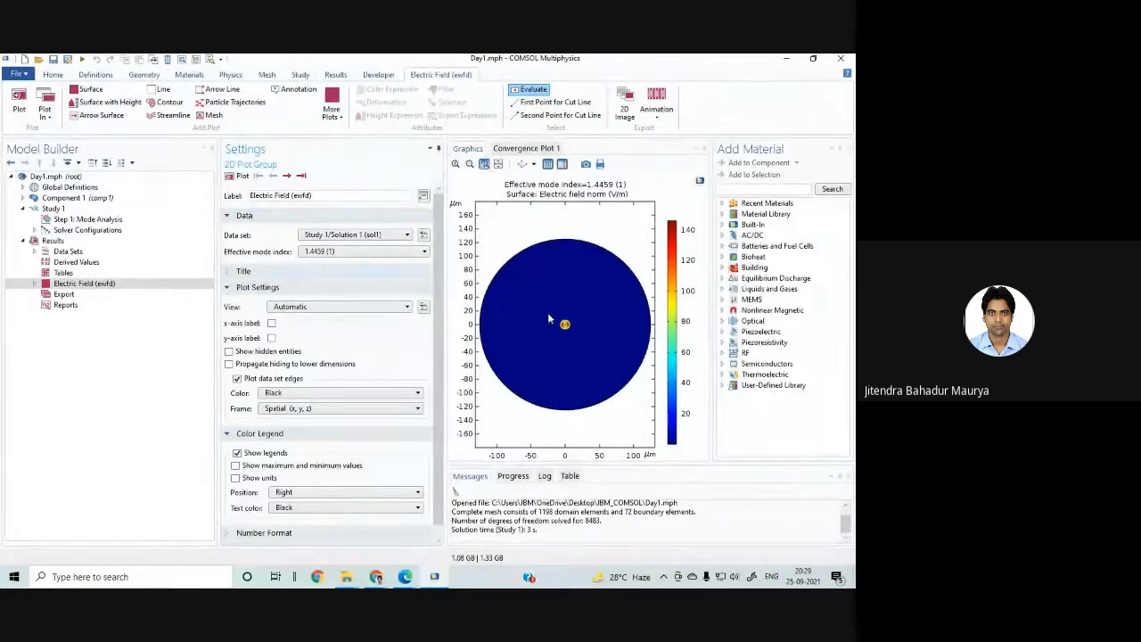
Step: Examine the core's electric field pattern up close for each mode in turn, starting from the first solution
{"action": "left_click_drag", "start_coordinate": [546, 310], "coordinate": [583, 346]}
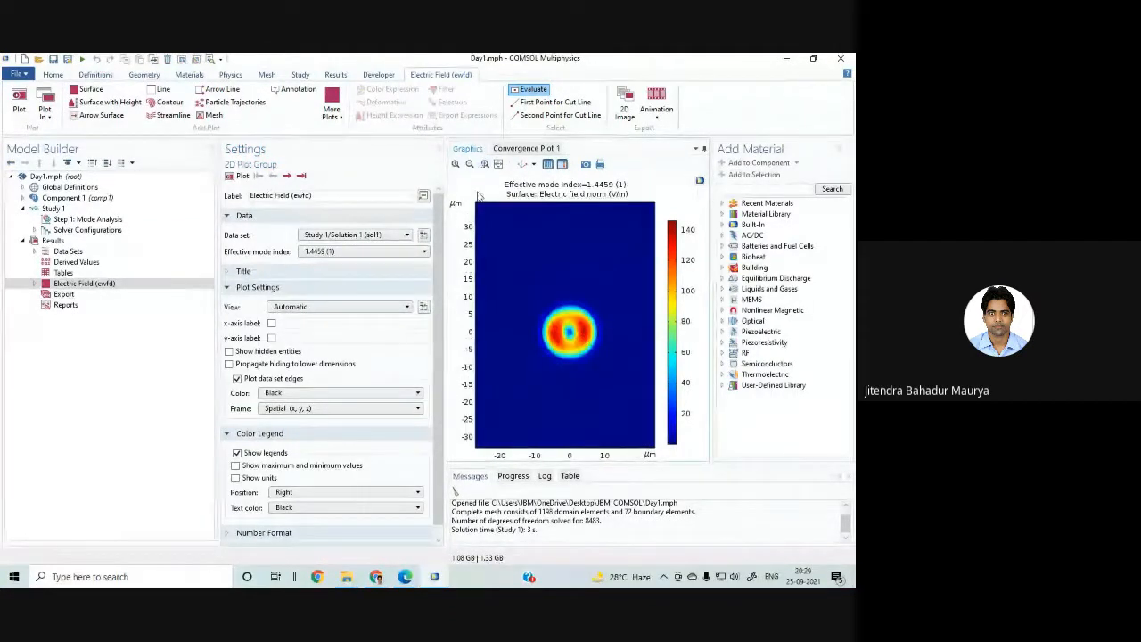
{"action": "left_click", "coordinate": [484, 164]}
{"action": "left_click_drag", "start_coordinate": [534, 306], "coordinate": [590, 372]}
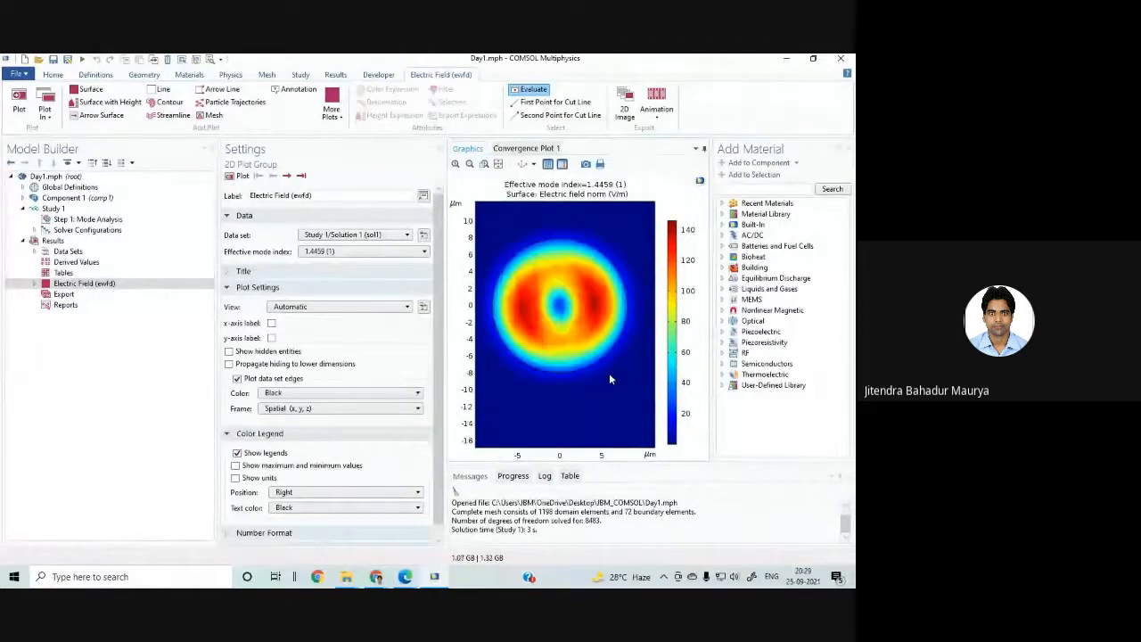
{"action": "left_click", "coordinate": [285, 178]}
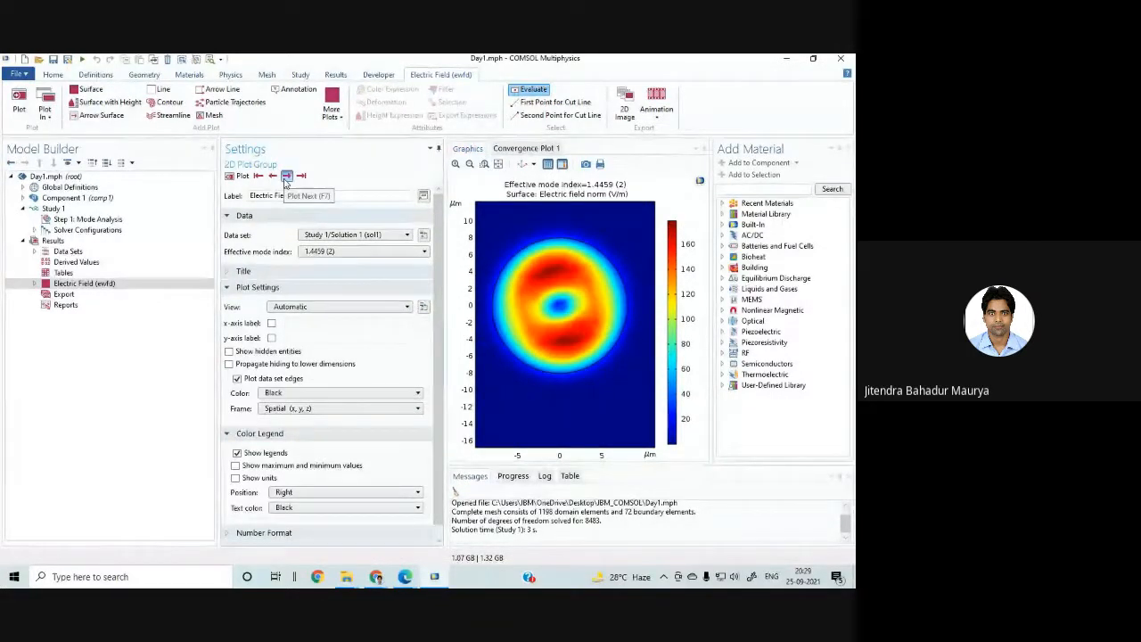
{"action": "left_click", "coordinate": [286, 177]}
{"action": "left_click", "coordinate": [286, 176]}
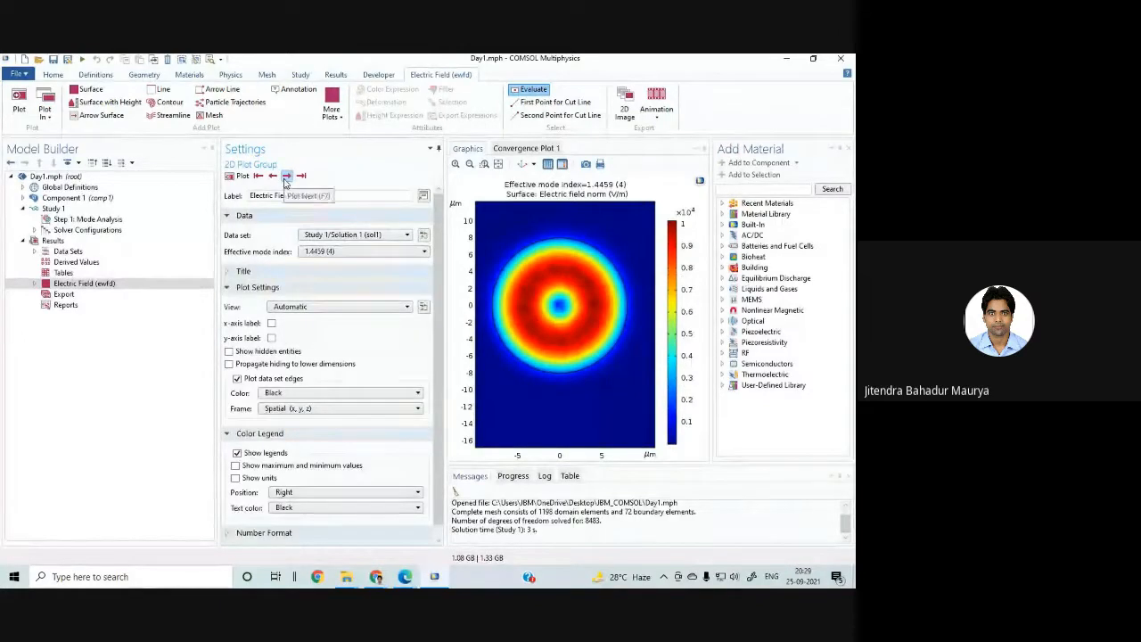
{"action": "left_click", "coordinate": [286, 177]}
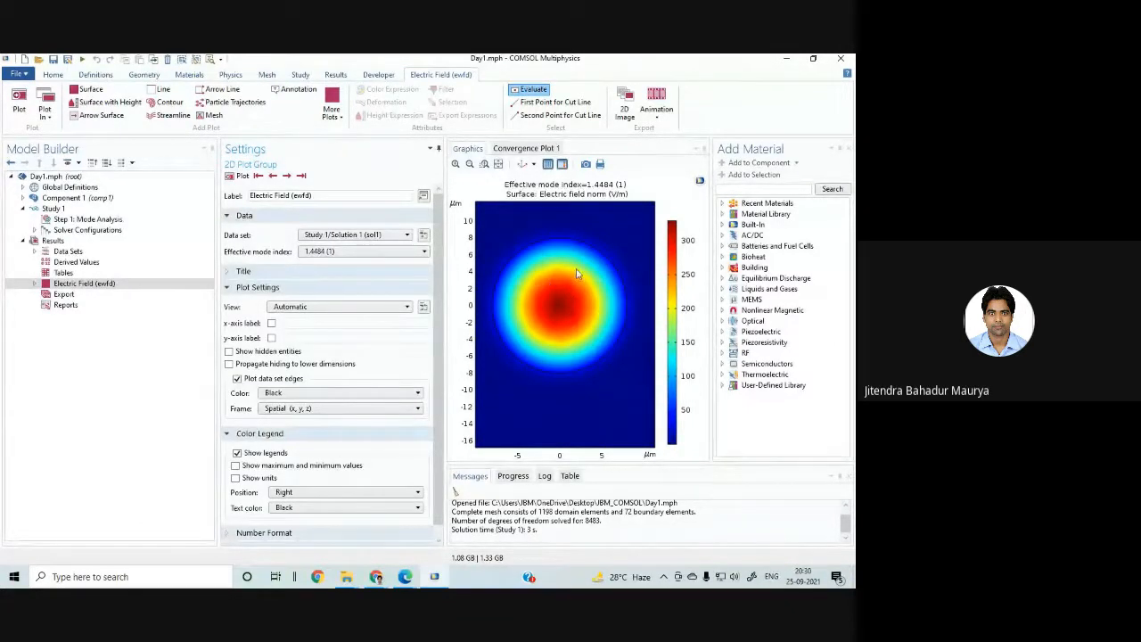
Step: Examine the fundamental mode's field spot at several magnifications, from the whole fibre to a close-up of the core
{"action": "left_click", "coordinate": [498, 164]}
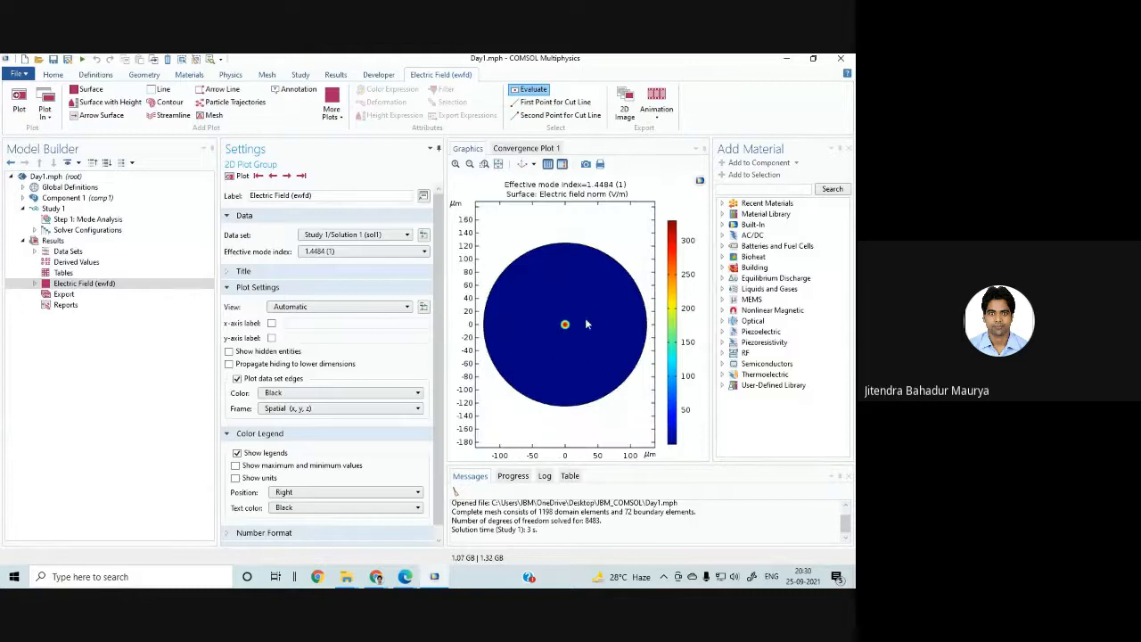
{"action": "left_click", "coordinate": [456, 164]}
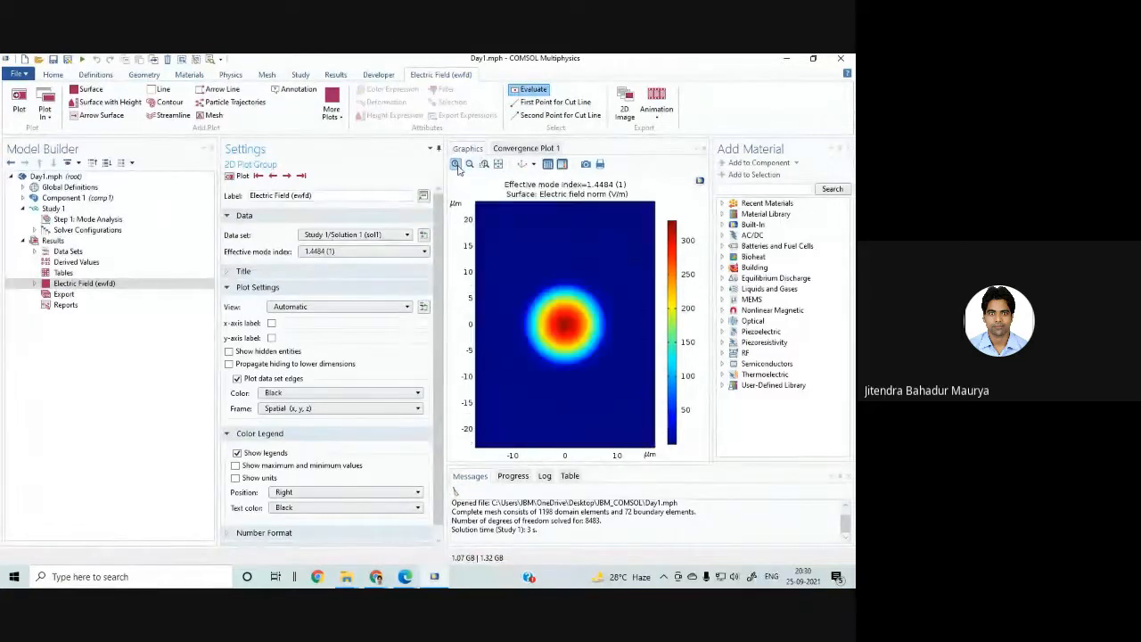
{"action": "left_click", "coordinate": [455, 165]}
{"action": "left_click", "coordinate": [470, 164]}
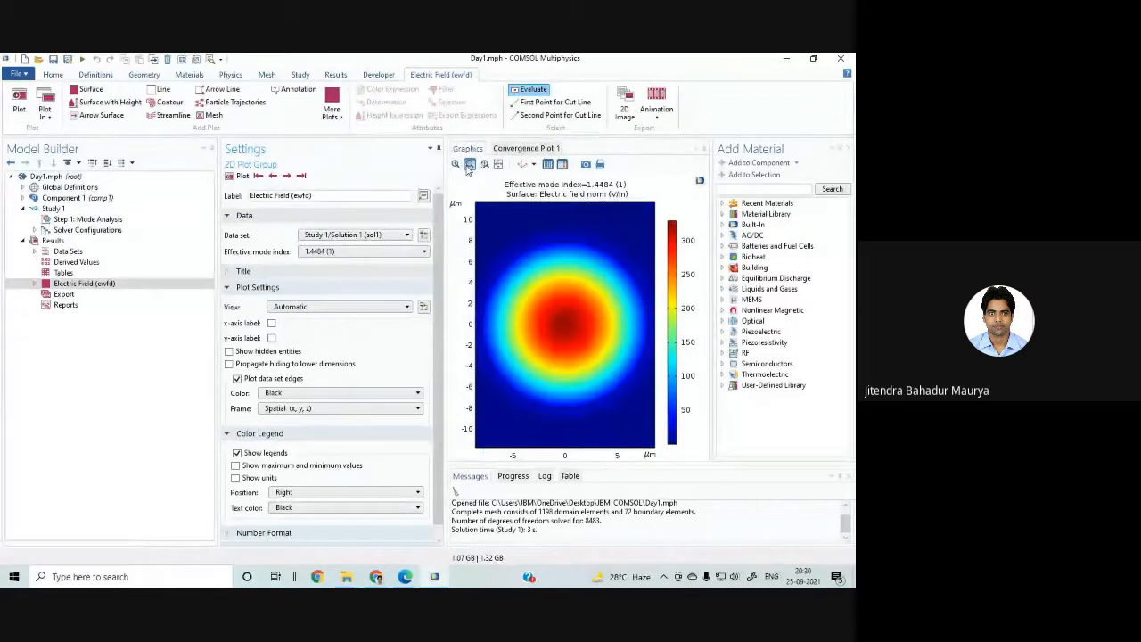
{"action": "left_click", "coordinate": [469, 164]}
{"action": "mouse_move", "coordinate": [585, 383]}
{"action": "left_mouse_down"}
{"action": "mouse_move", "coordinate": [585, 365]}
{"action": "mouse_move", "coordinate": [550, 326]}
{"action": "mouse_move", "coordinate": [621, 369]}
{"action": "mouse_move", "coordinate": [611, 395]}
{"action": "mouse_move", "coordinate": [594, 395]}
{"action": "left_mouse_up"}
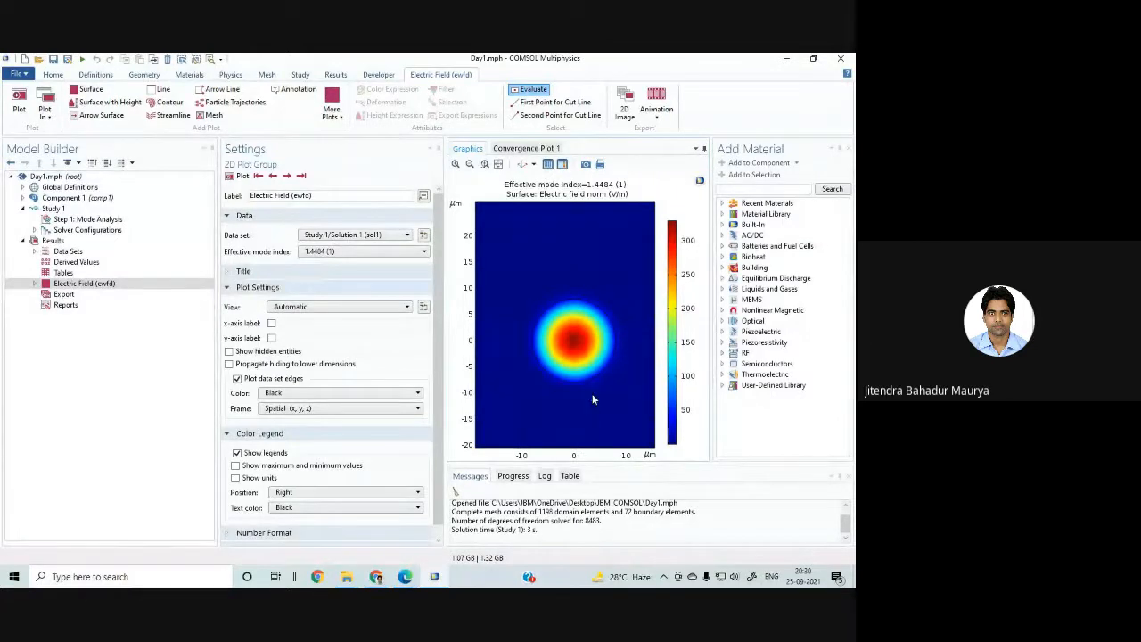
{"action": "scroll", "coordinate": [591, 393], "scroll_direction": "up", "scroll_amount": 2}
{"action": "scroll", "coordinate": [592, 396], "scroll_direction": "up", "scroll_amount": 2}
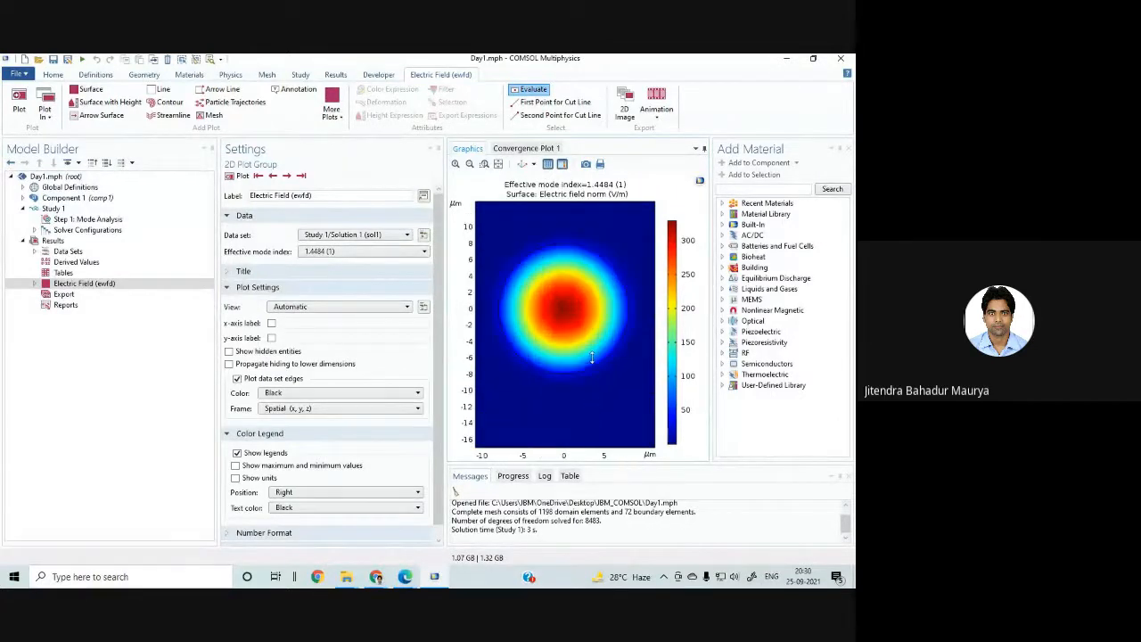
{"action": "scroll", "coordinate": [592, 357], "scroll_direction": "up", "scroll_amount": 2}
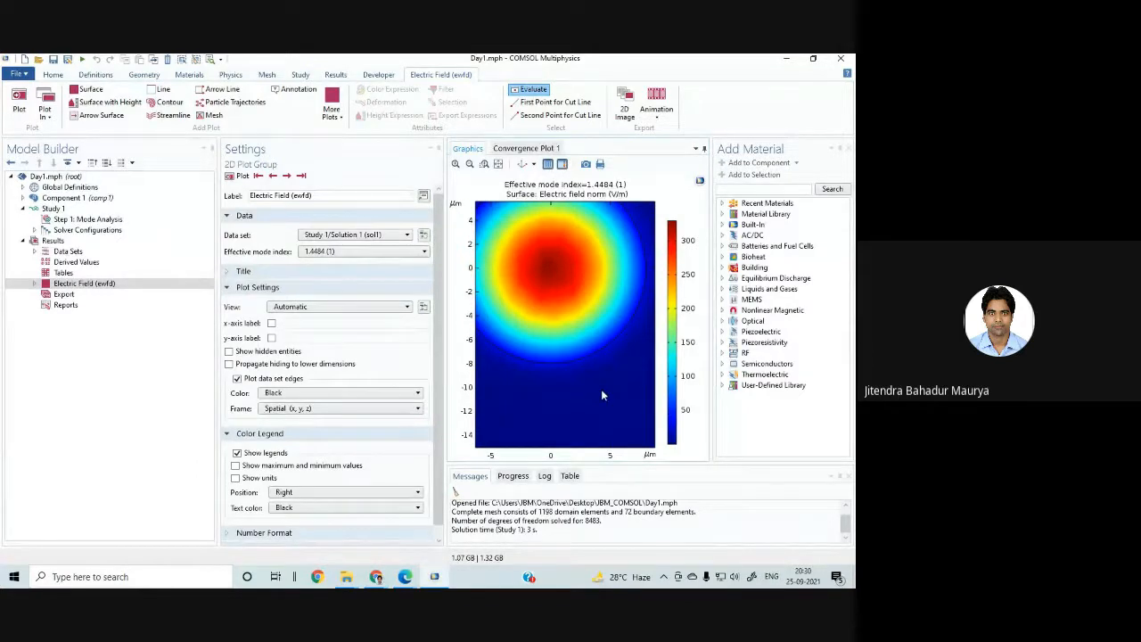
{"action": "scroll", "coordinate": [601, 394], "scroll_direction": "down", "scroll_amount": 4}
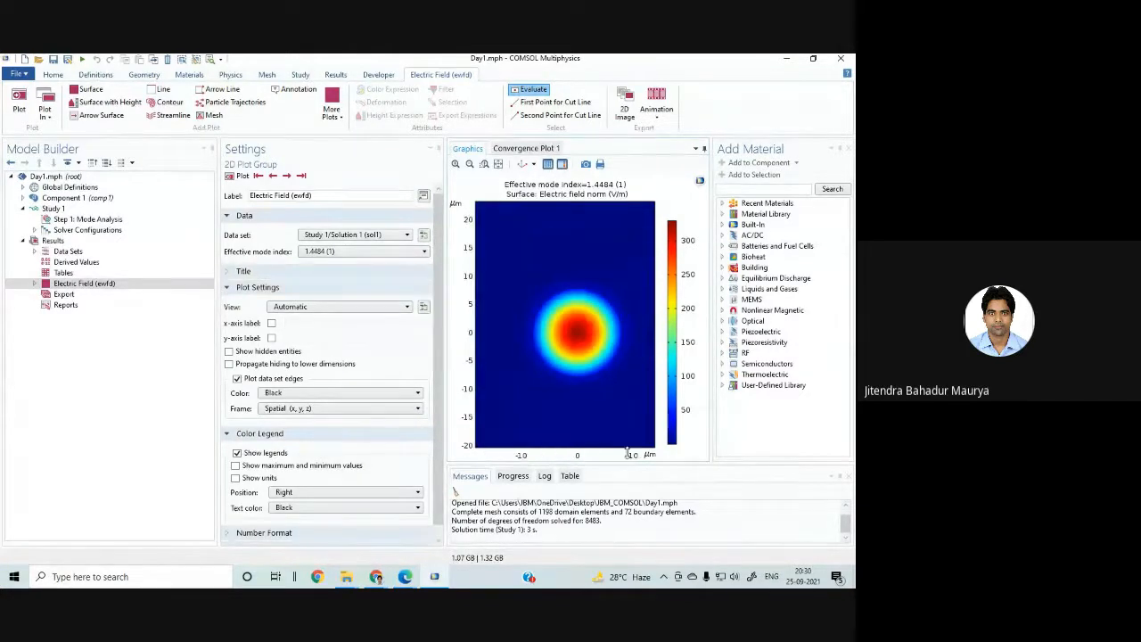
{"action": "left_click", "coordinate": [484, 164]}
{"action": "left_click_drag", "start_coordinate": [523, 275], "coordinate": [630, 388]}
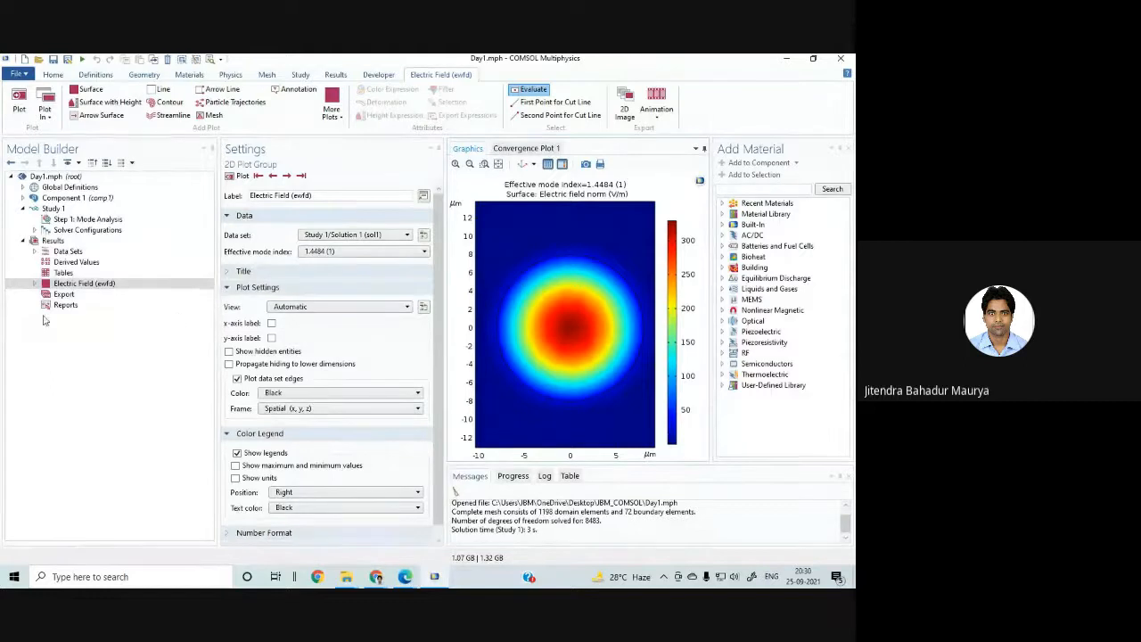
Step: Inspect the expression of Surface 1 and the plot types available for the Electric Field (ewfd) group
{"action": "left_click", "coordinate": [35, 284]}
{"action": "left_click", "coordinate": [34, 284]}
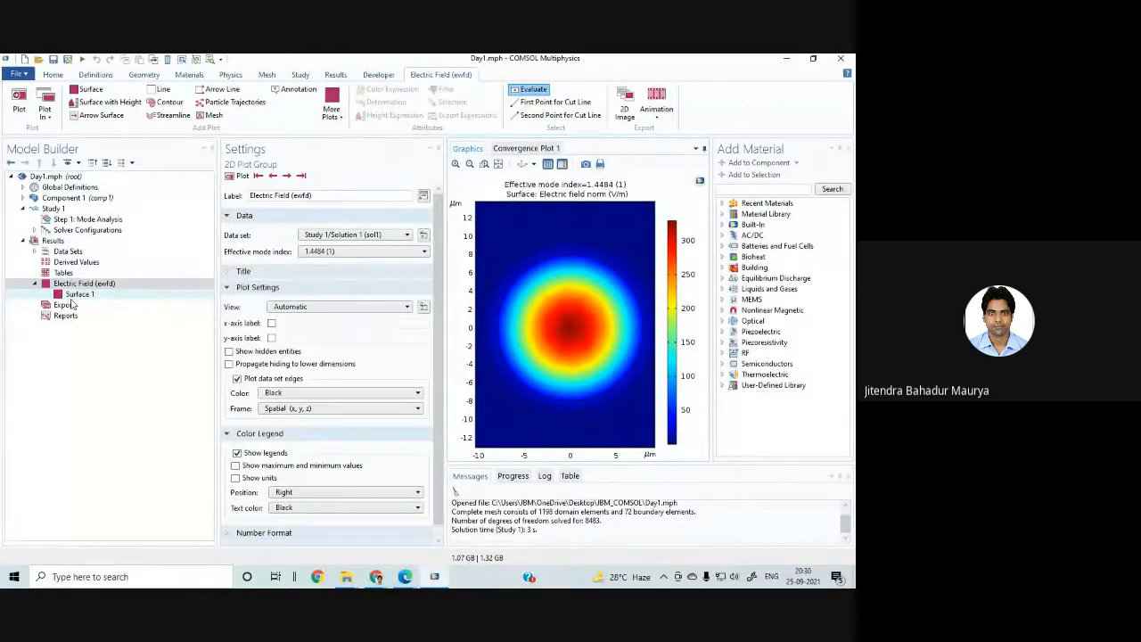
{"action": "left_click", "coordinate": [73, 299]}
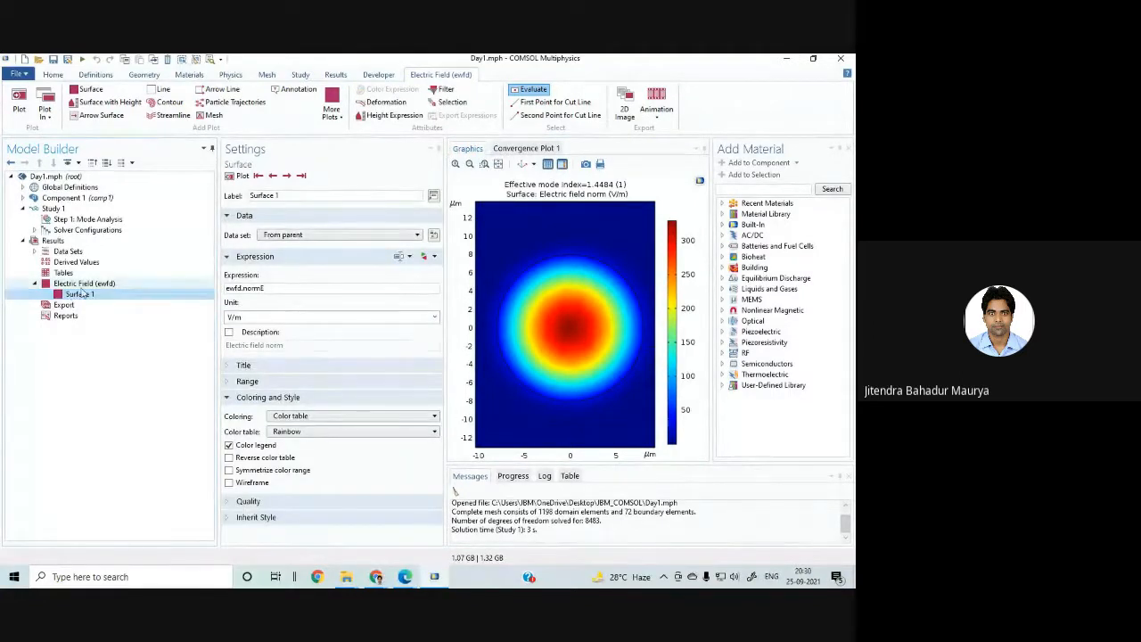
{"action": "left_click", "coordinate": [81, 283]}
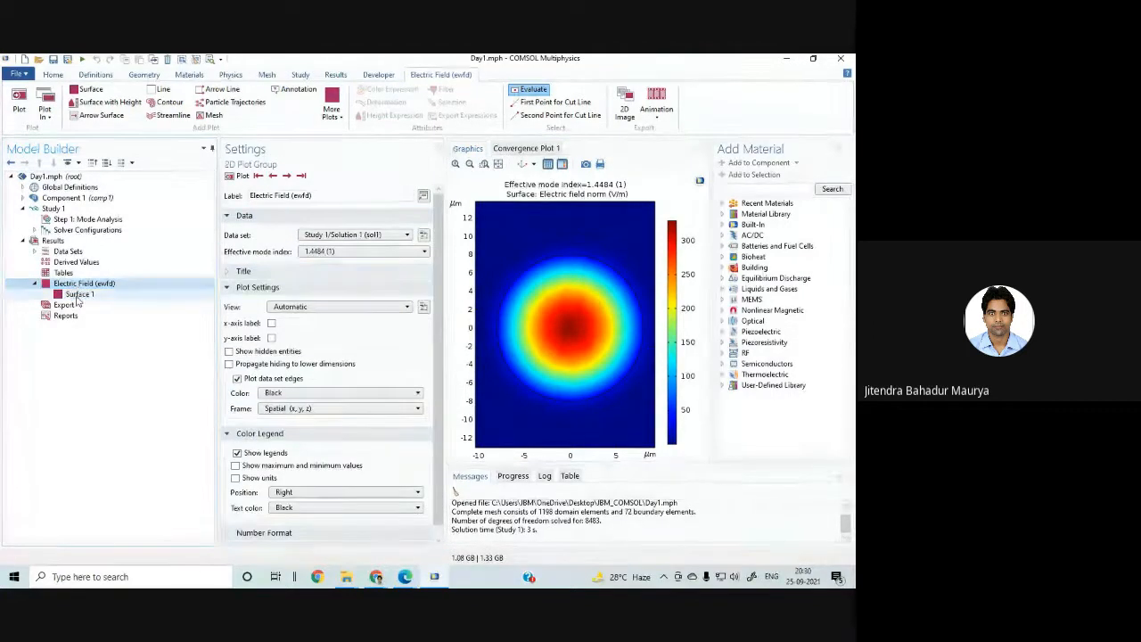
{"action": "left_click", "coordinate": [77, 297]}
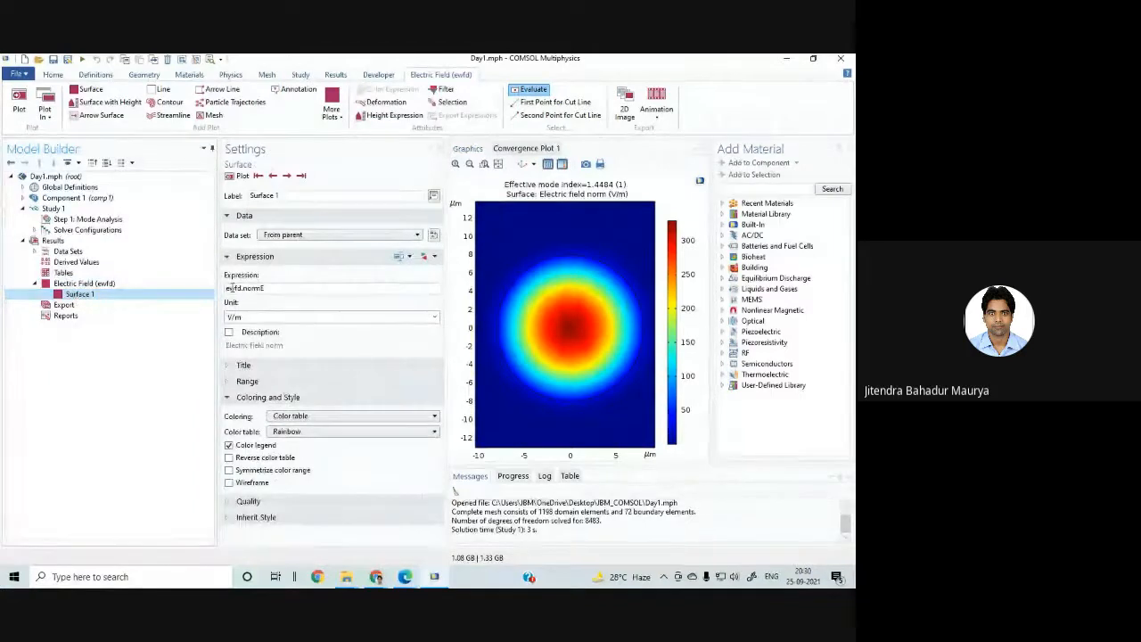
{"action": "left_click_drag", "start_coordinate": [266, 288], "coordinate": [239, 288]}
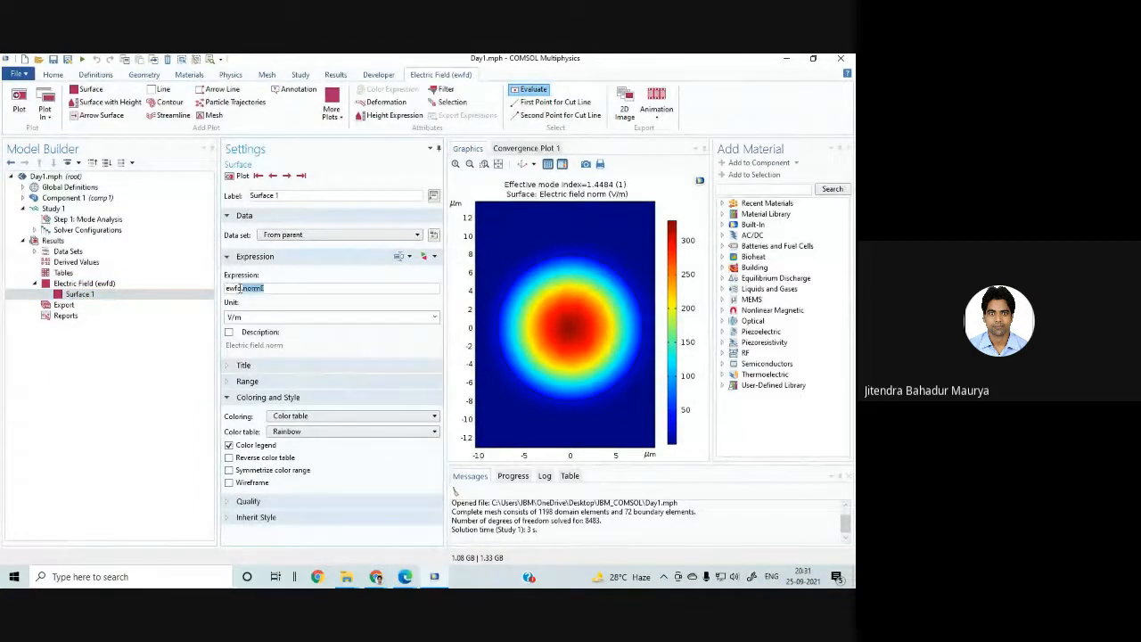
{"action": "left_click", "coordinate": [212, 294]}
{"action": "left_click_drag", "start_coordinate": [266, 289], "coordinate": [223, 292]}
{"action": "left_click", "coordinate": [238, 288]}
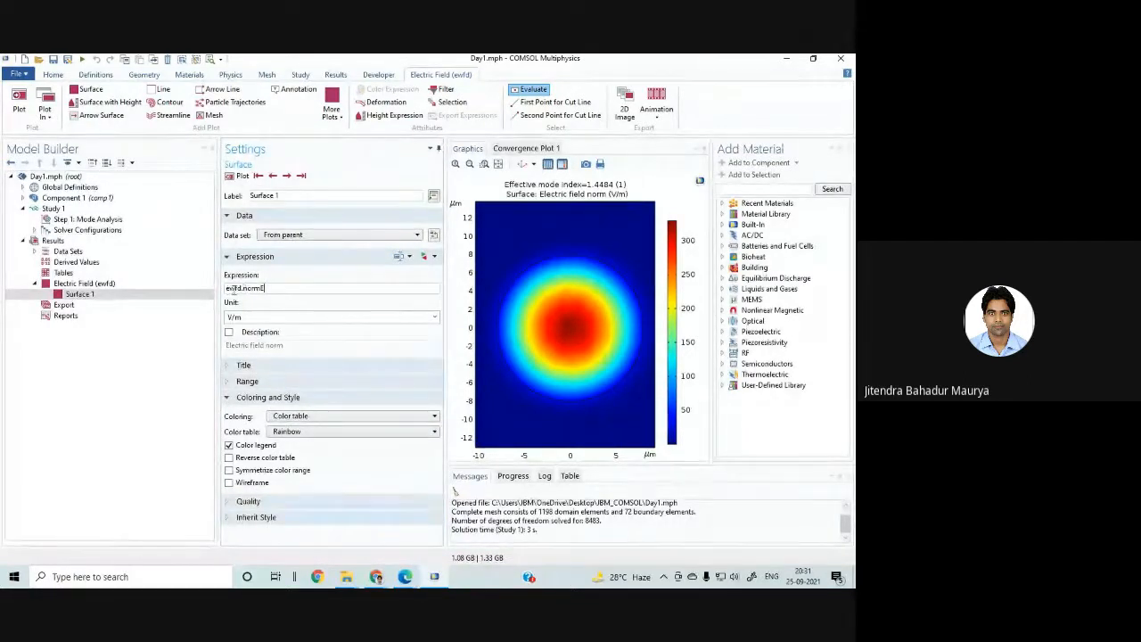
{"action": "left_click_drag", "start_coordinate": [242, 290], "coordinate": [265, 288]}
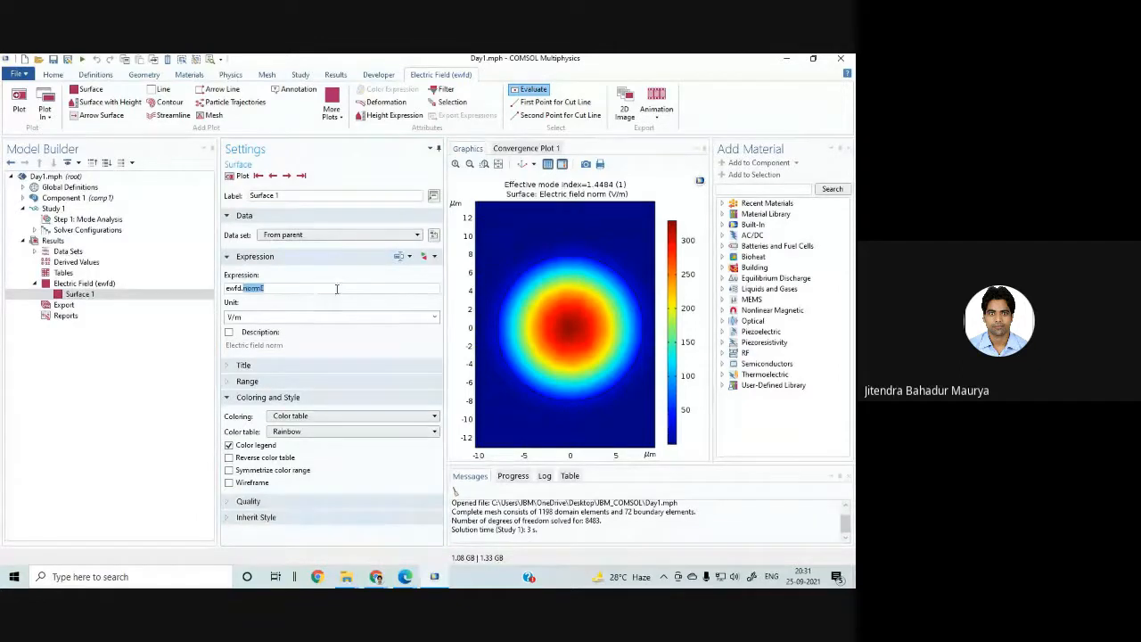
{"action": "left_click", "coordinate": [265, 290]}
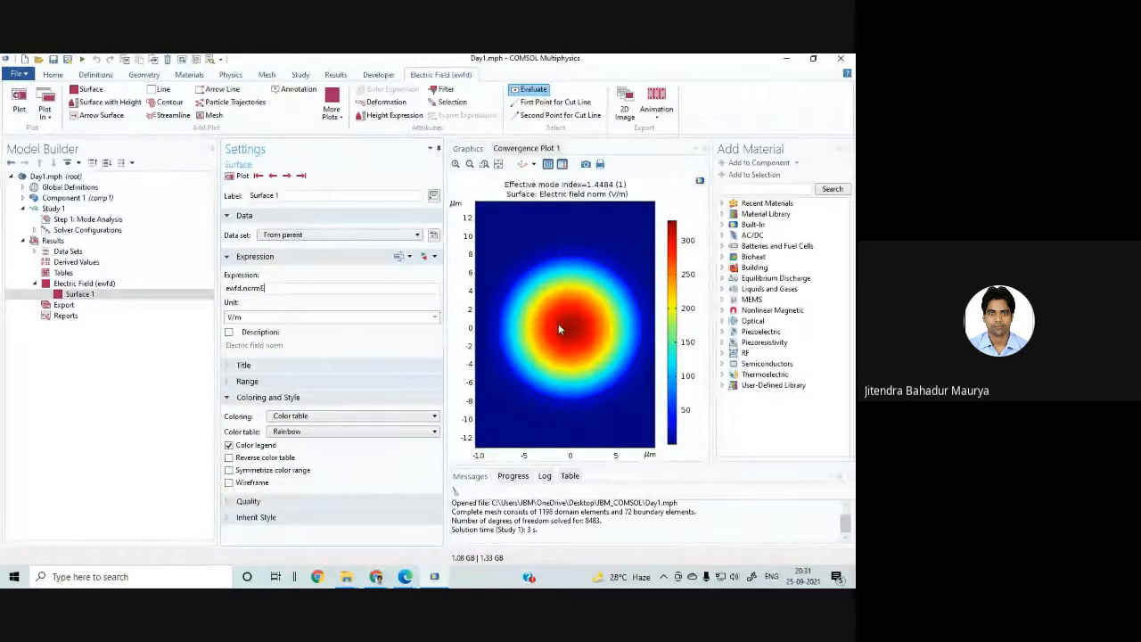
{"action": "right_click", "coordinate": [78, 285]}
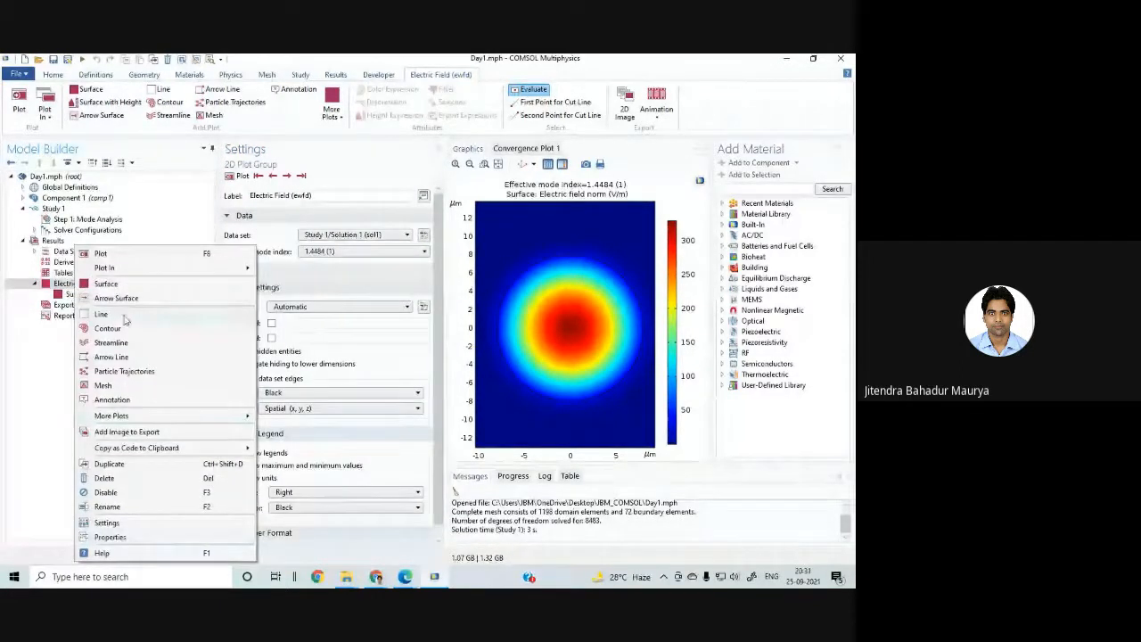
{"action": "left_click", "coordinate": [39, 356]}
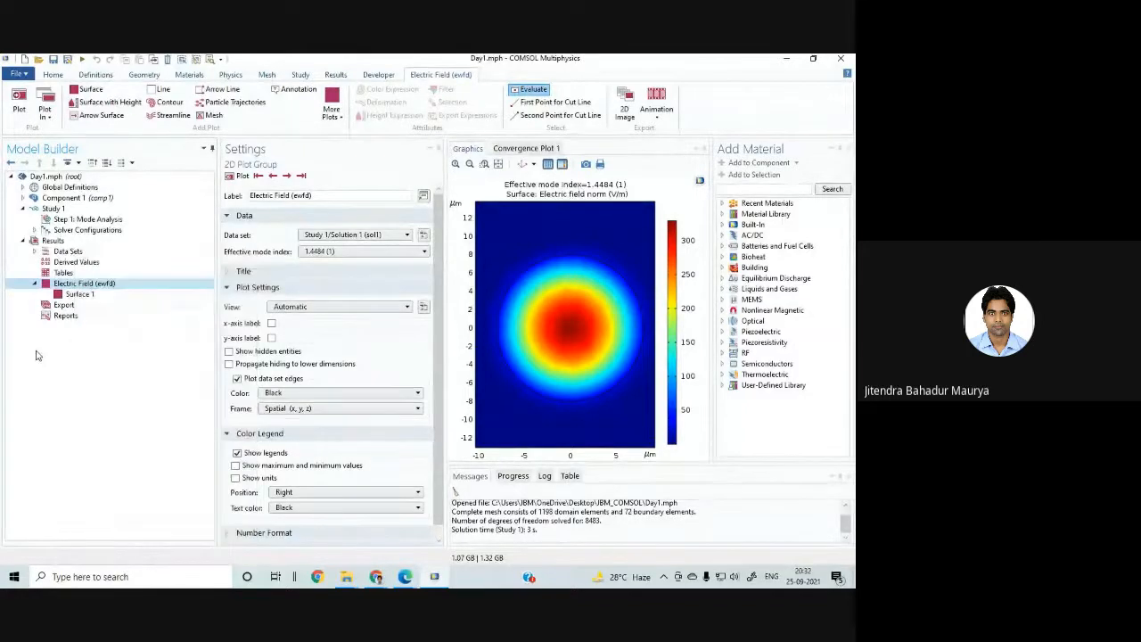
Step: Collapse the Results and Study 1 branches of the model tree
{"action": "left_click", "coordinate": [35, 283]}
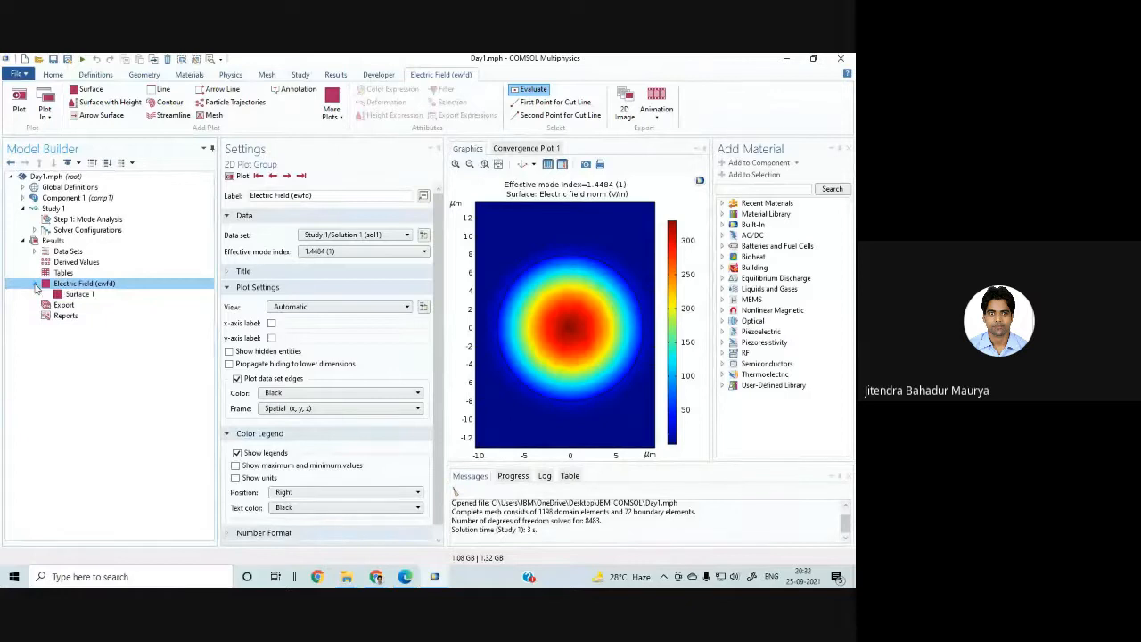
{"action": "left_click", "coordinate": [35, 284]}
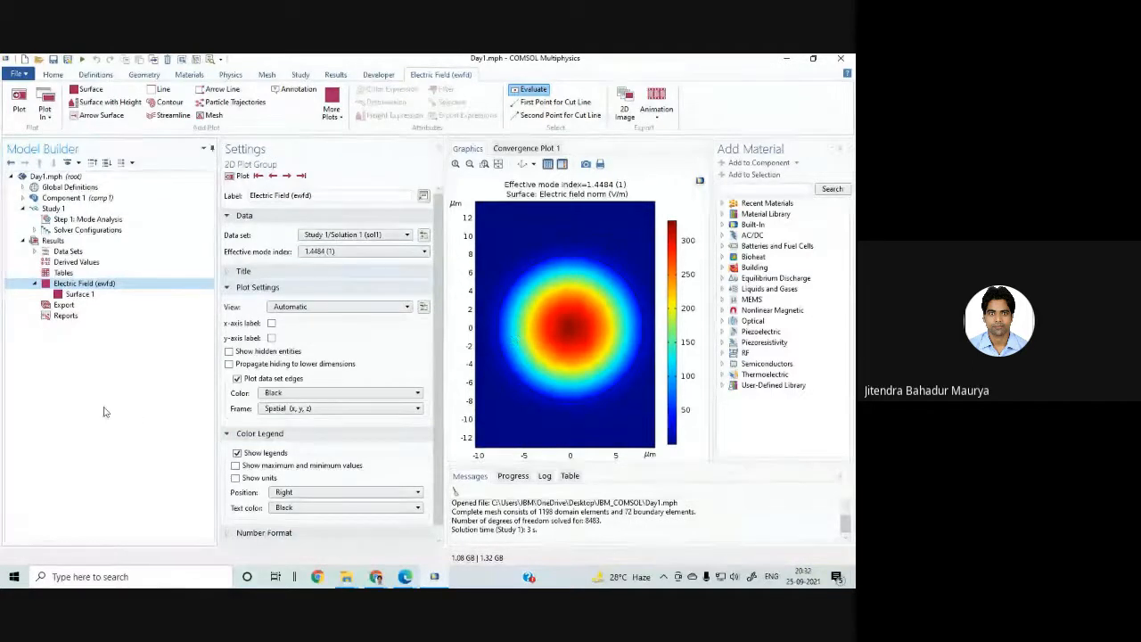
{"action": "left_click", "coordinate": [23, 240]}
{"action": "left_click", "coordinate": [22, 208]}
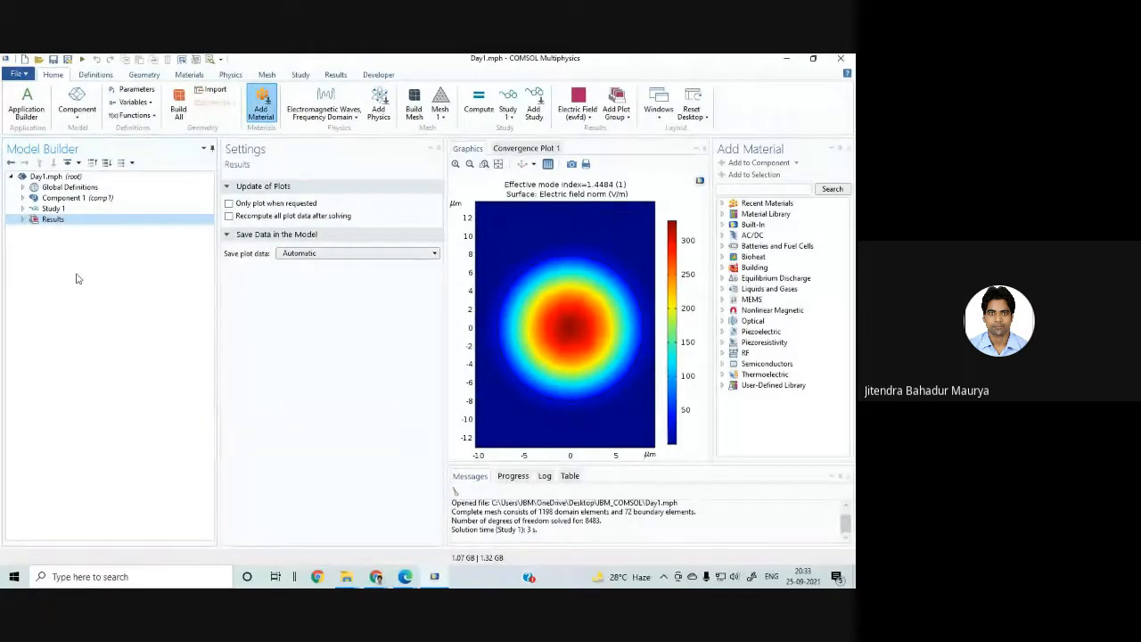
Step: Switch to the Google Meet call, ignore the mirroring warning, and show the list of participants
{"action": "mouse_move", "coordinate": [406, 577]}
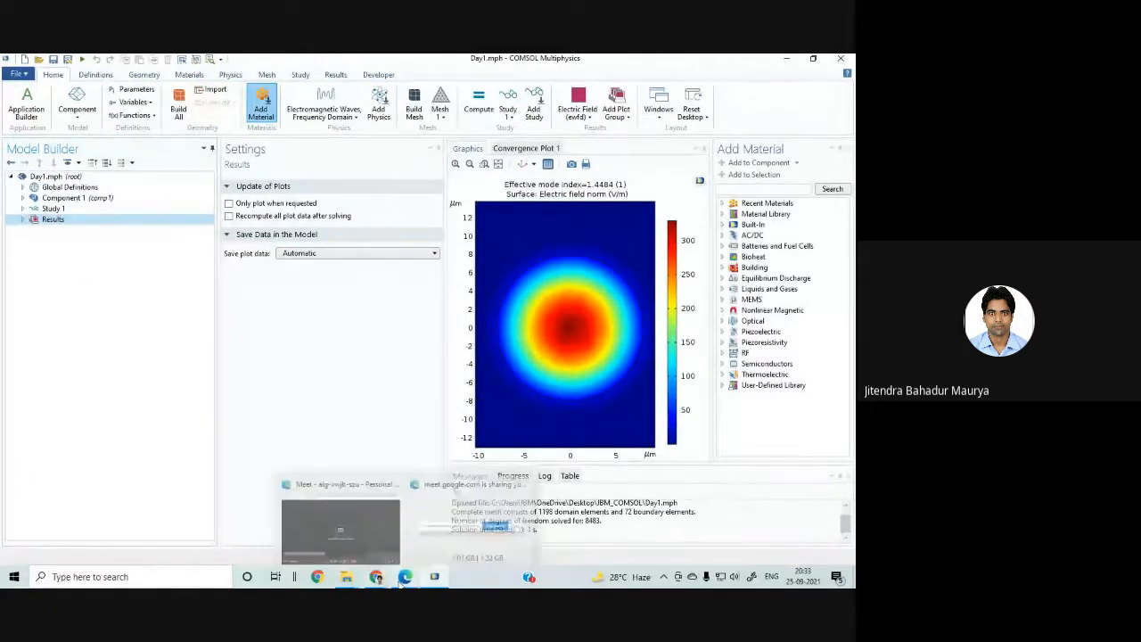
{"action": "left_click", "coordinate": [368, 530]}
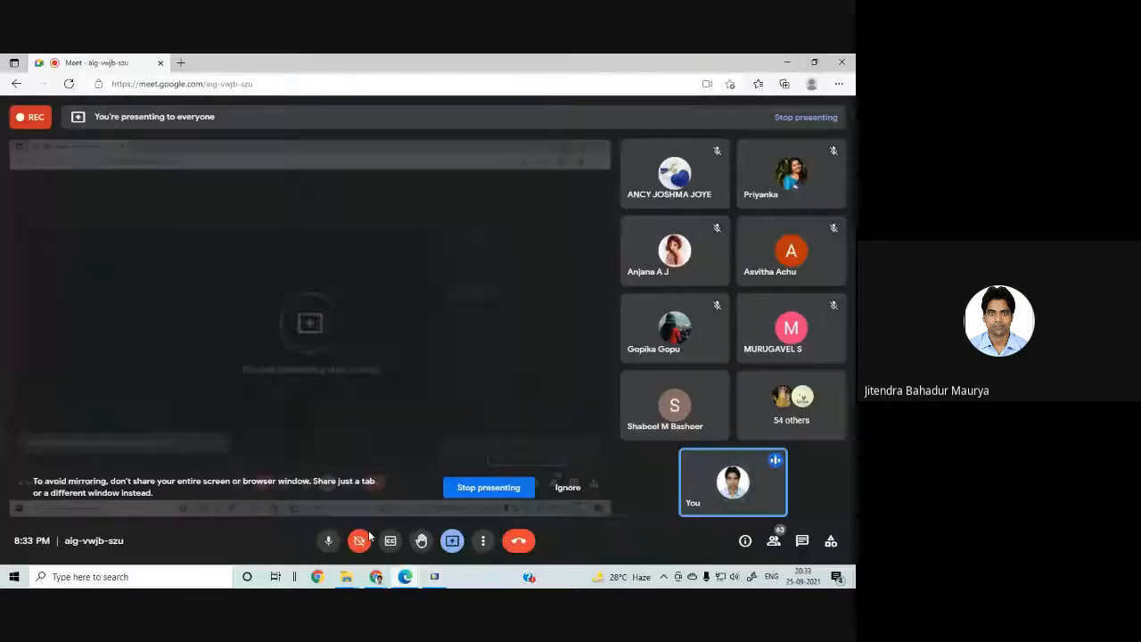
{"action": "left_click", "coordinate": [568, 487]}
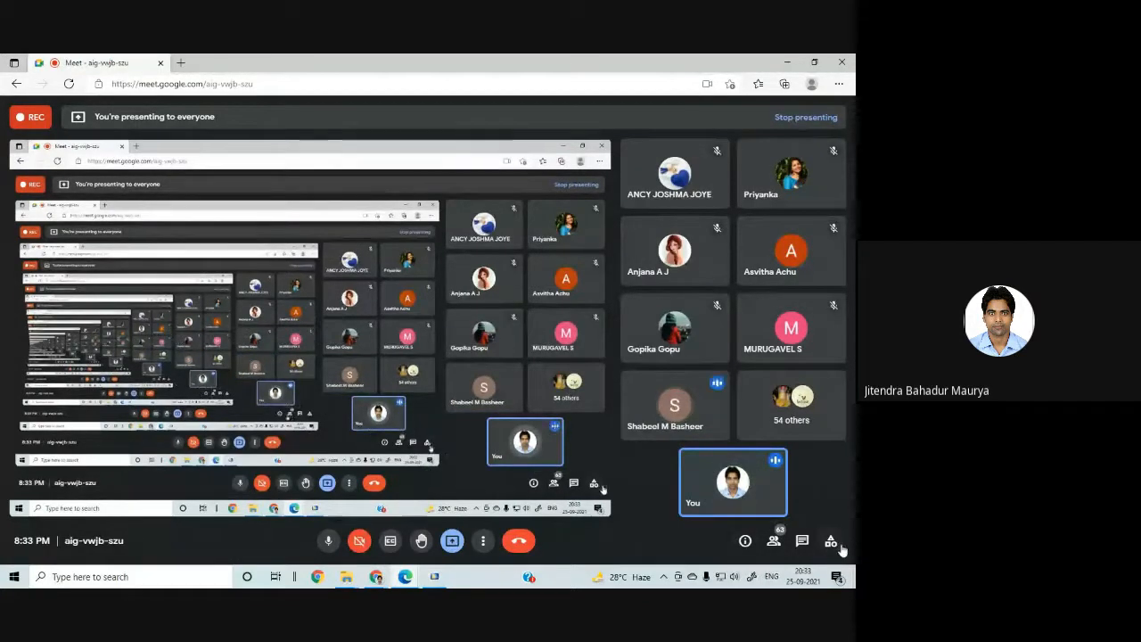
{"action": "left_click", "coordinate": [776, 544]}
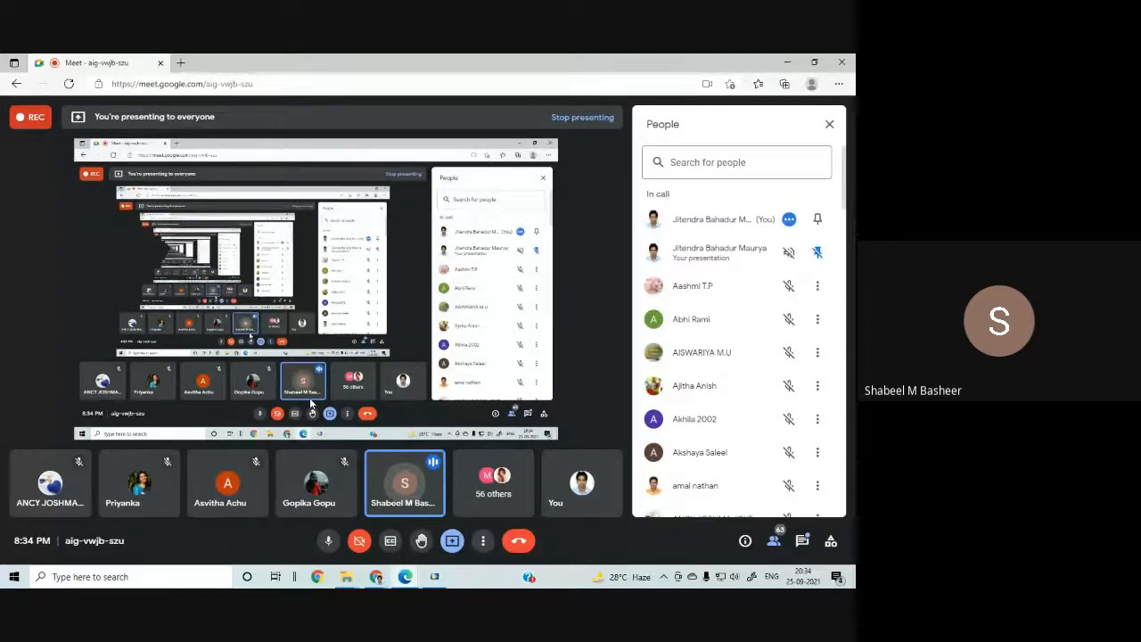
Step: Set the headphones' volume to 20
{"action": "left_click", "coordinate": [736, 578]}
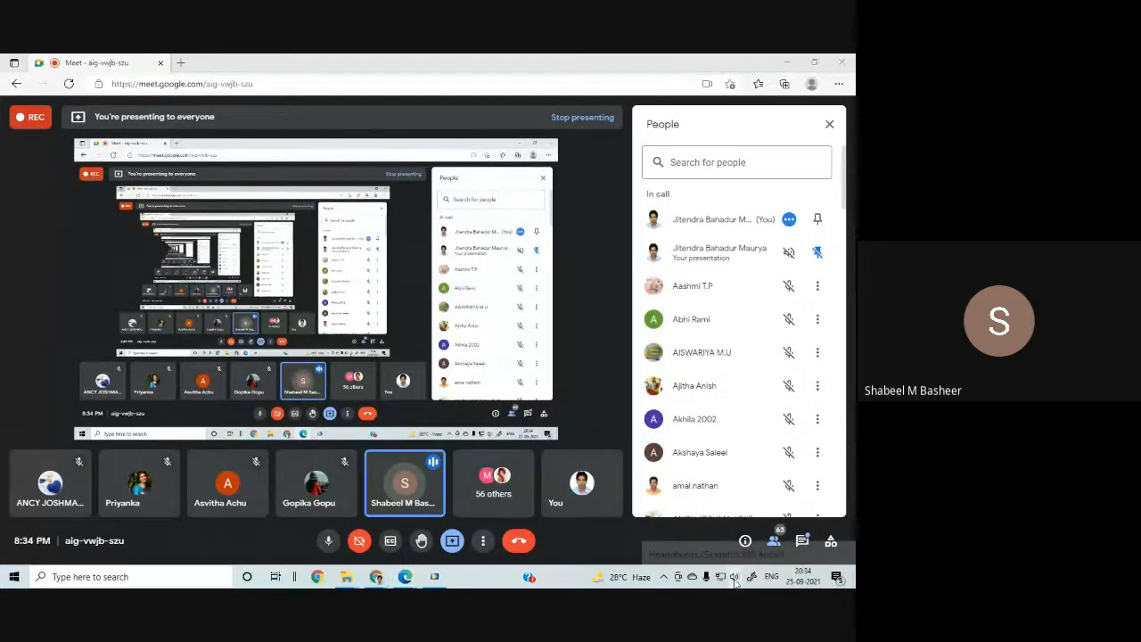
{"action": "left_click", "coordinate": [834, 479]}
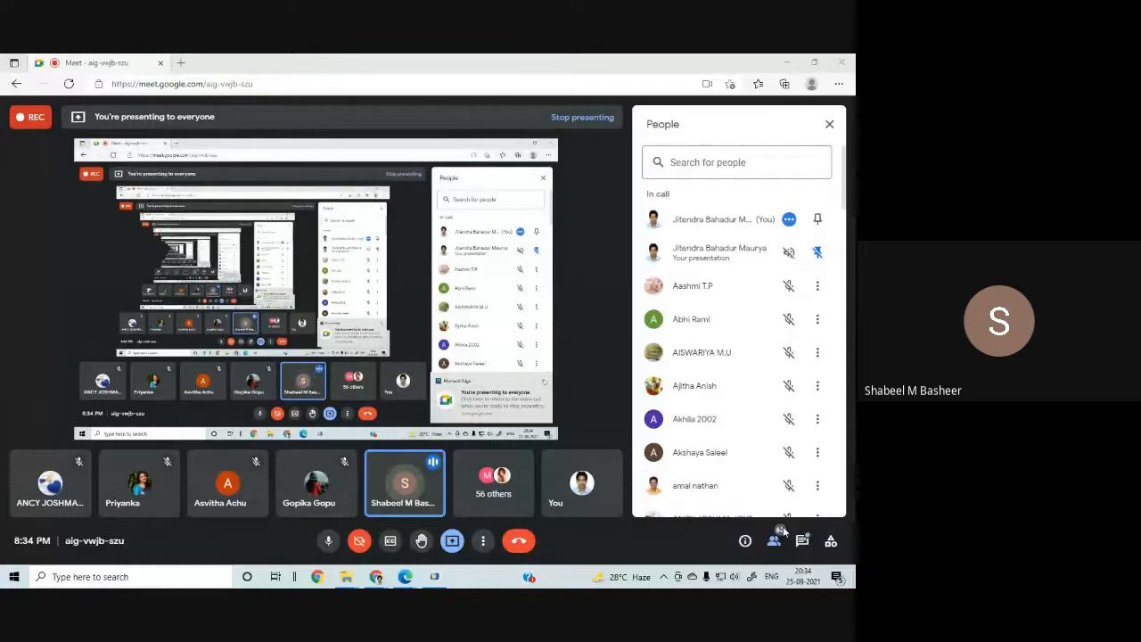
{"action": "left_click", "coordinate": [734, 577]}
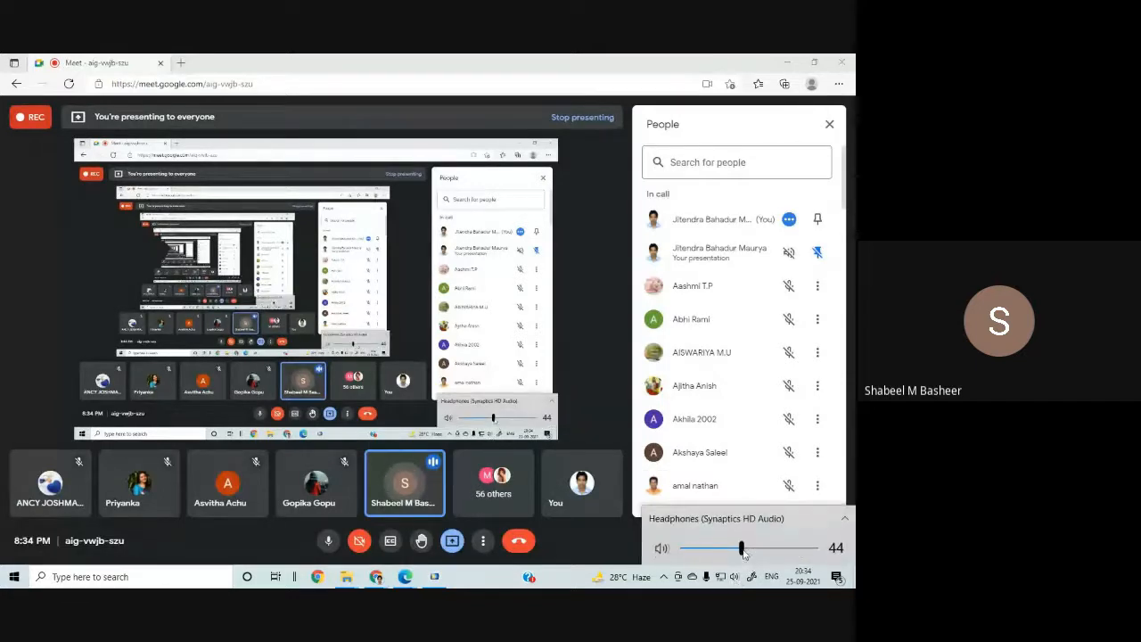
{"action": "left_click_drag", "start_coordinate": [741, 549], "coordinate": [709, 549]}
{"action": "left_click", "coordinate": [604, 561]}
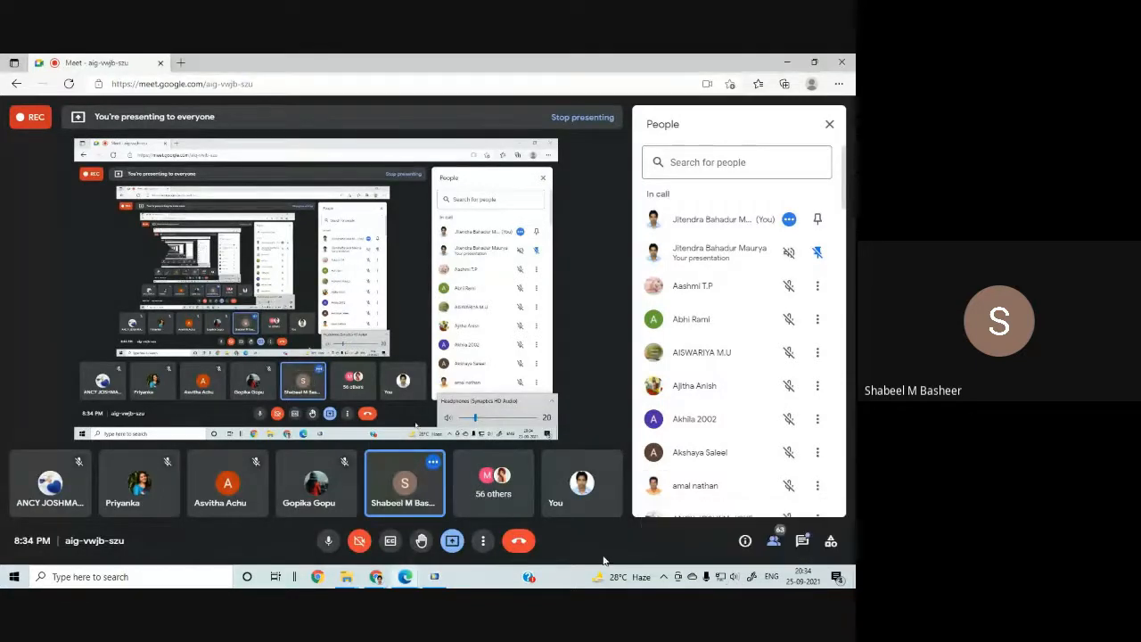
Step: Read the in-call messages and close the side panel of the call
{"action": "left_click", "coordinate": [801, 542]}
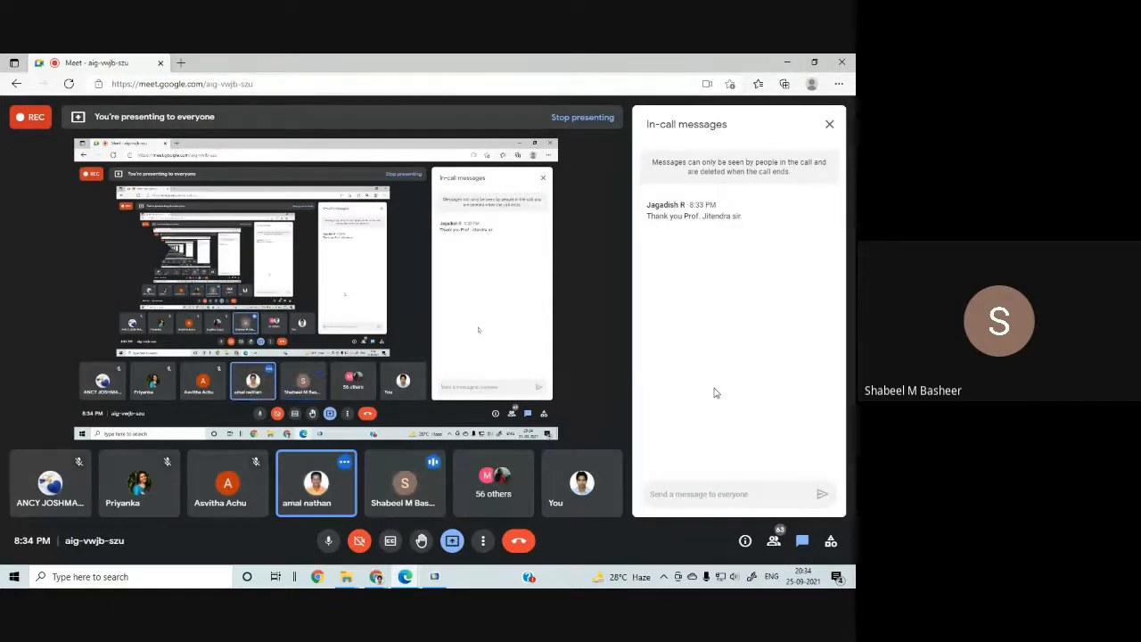
{"action": "left_click", "coordinate": [829, 125]}
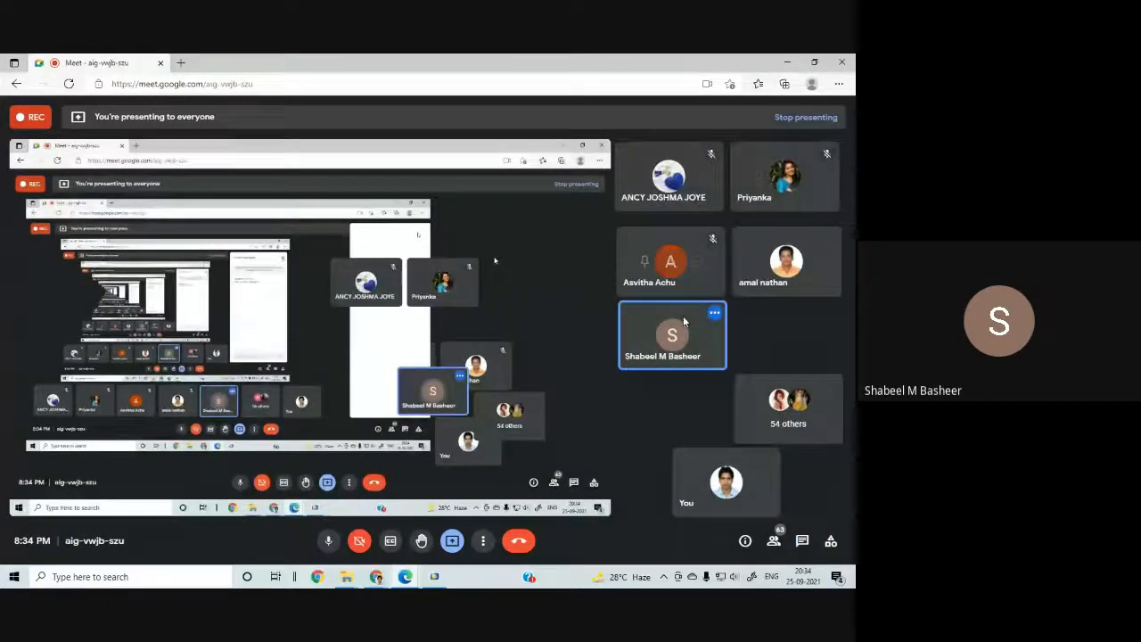